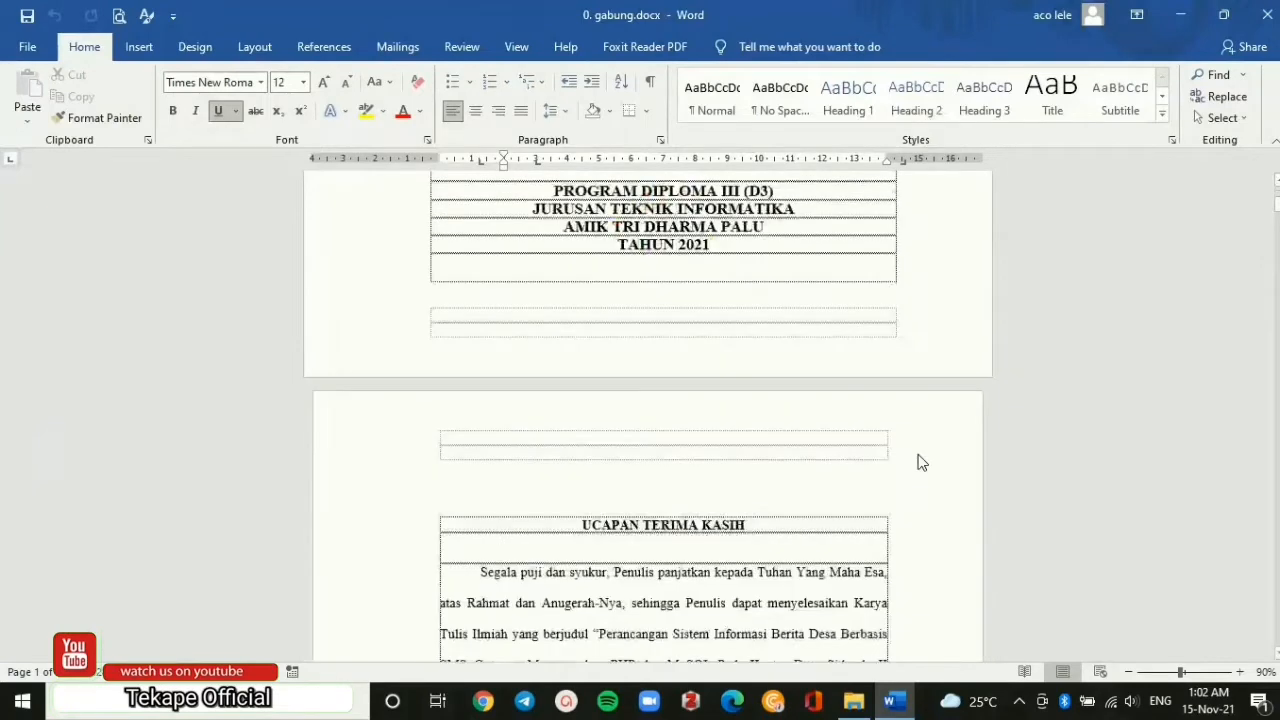
# Look through the report's front pages, from the acknowledgements to the manually typed DAFTAR ISI and the lists that follow it.
pyautogui.scroll(-15, 921, 462)
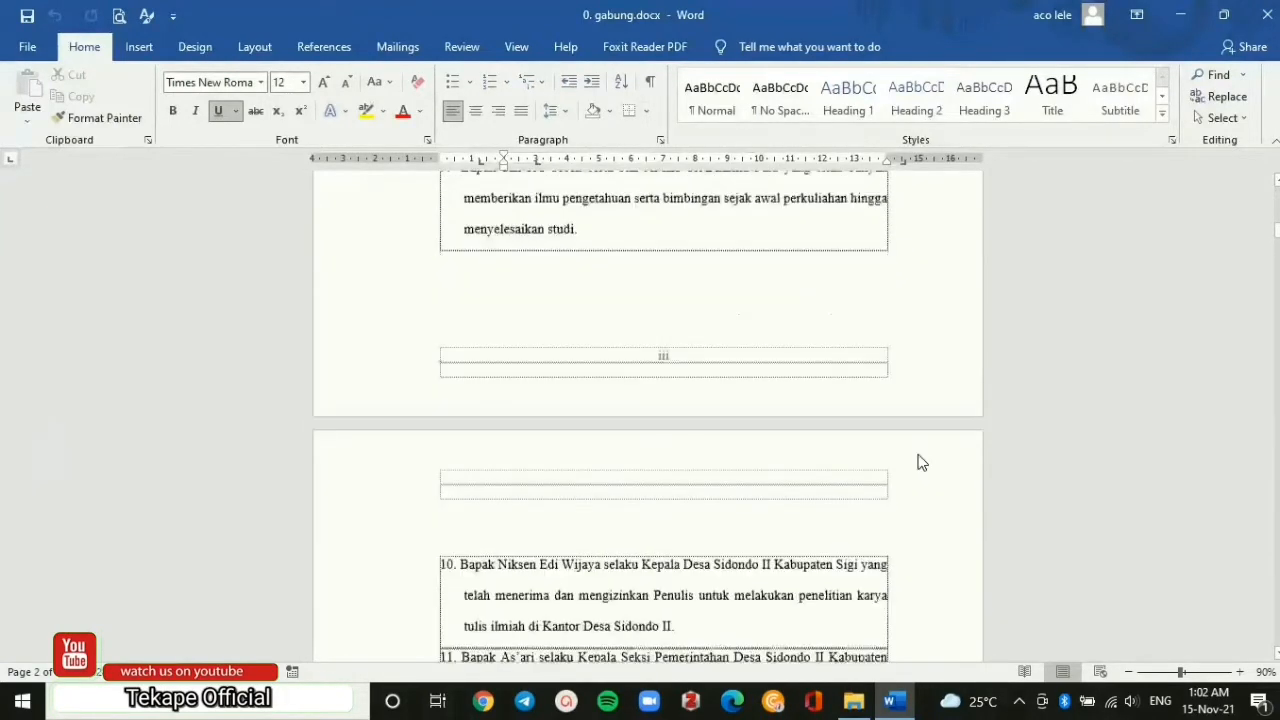
pyautogui.scroll(-15, 921, 462)
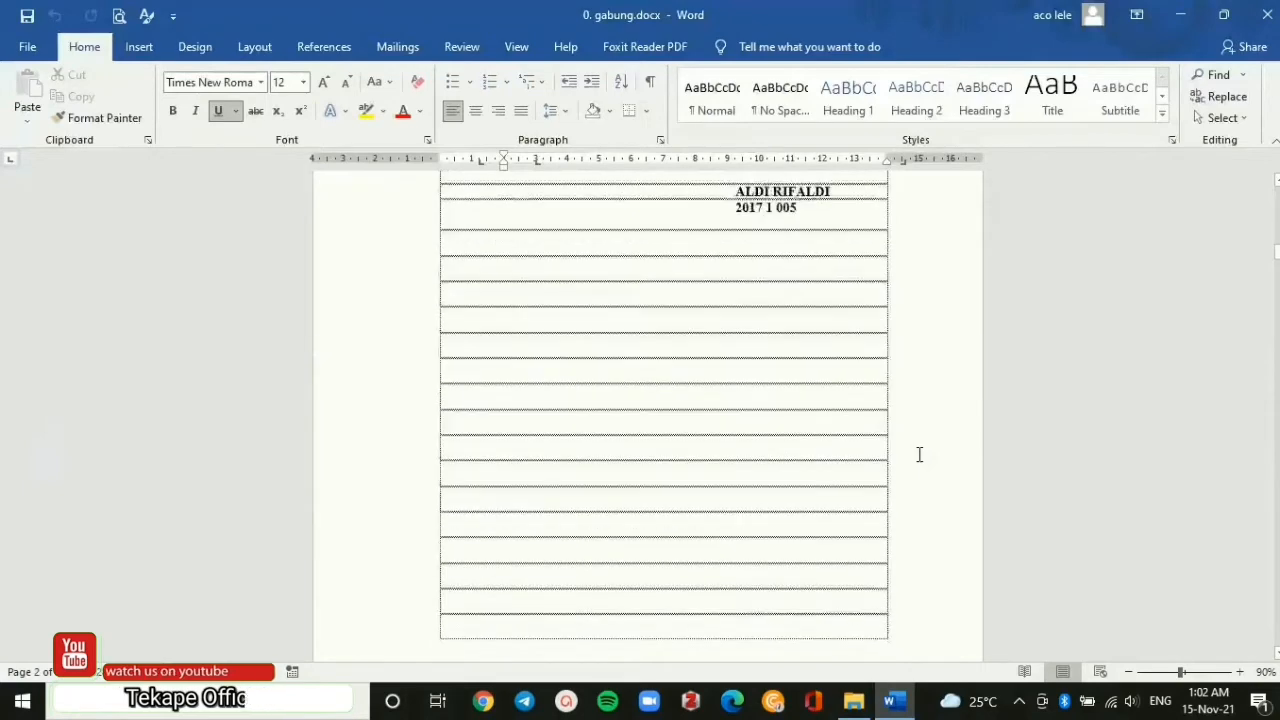
pyautogui.scroll(-10, 919, 455)
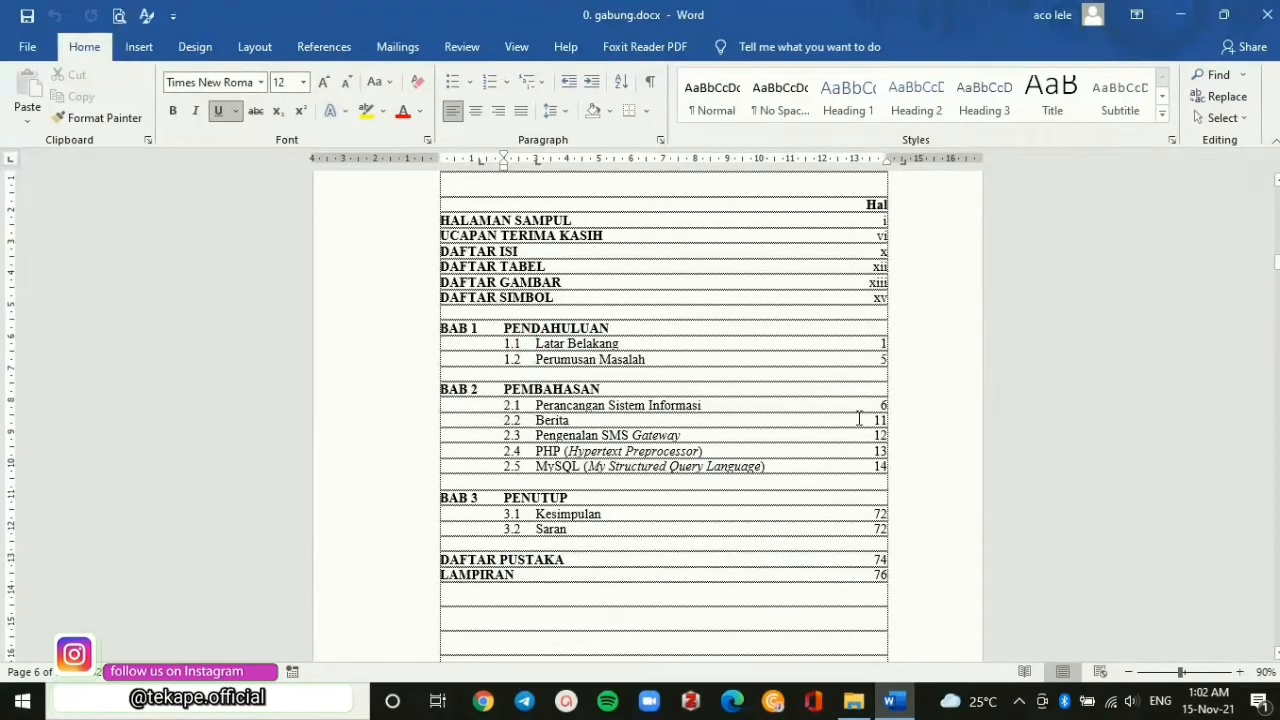
pyautogui.click(881, 421)
pyautogui.click(853, 347)
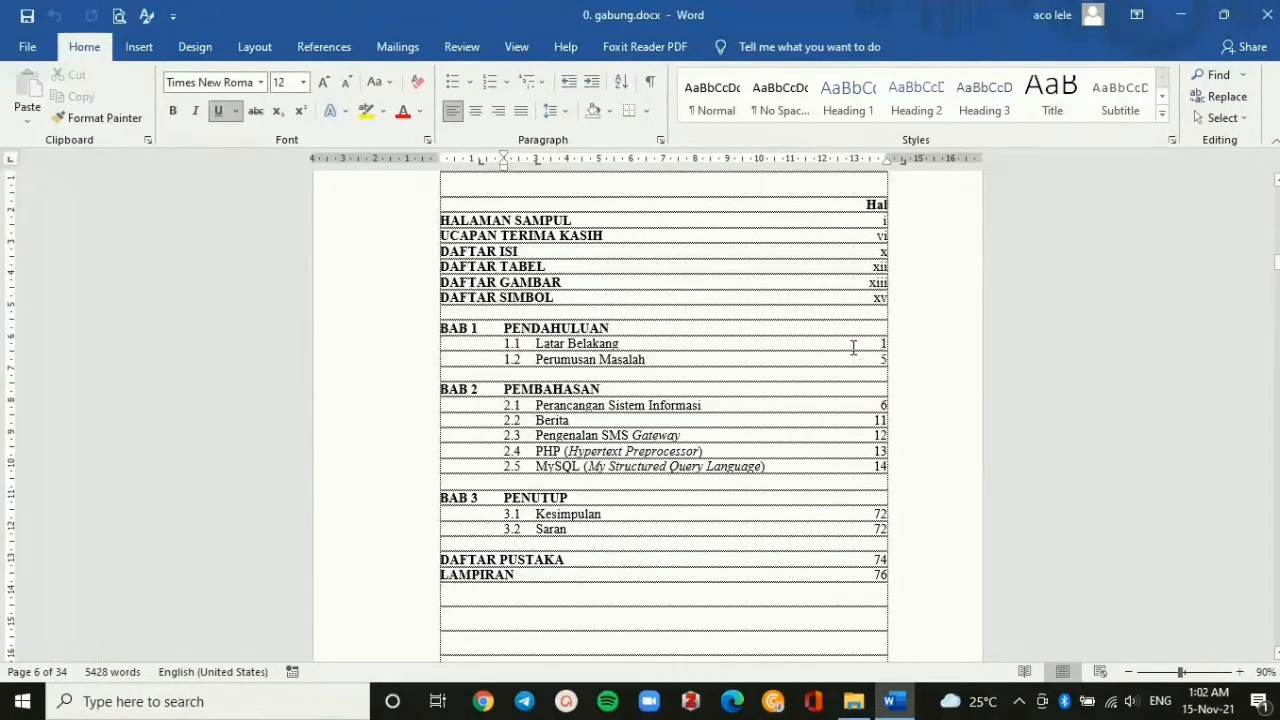
pyautogui.scroll(-4, 853, 347)
pyautogui.scroll(3, 853, 347)
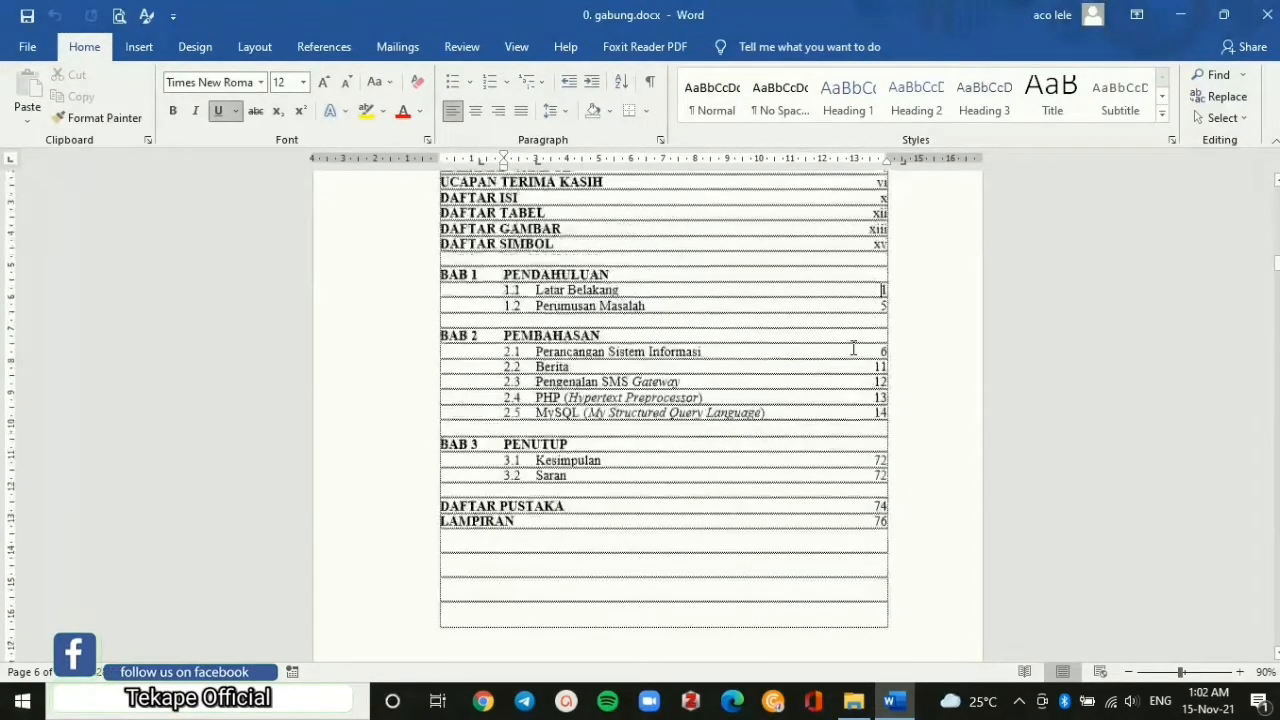
pyautogui.scroll(-10, 853, 347)
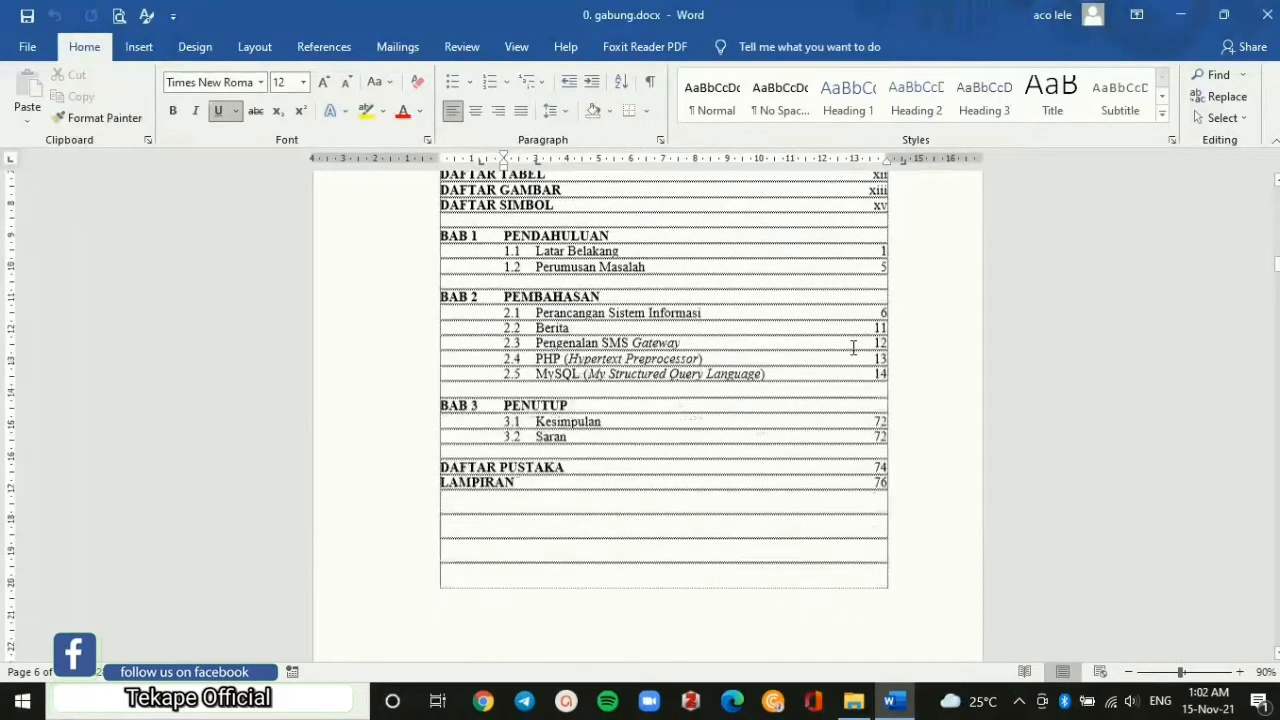
pyautogui.scroll(5, 854, 400)
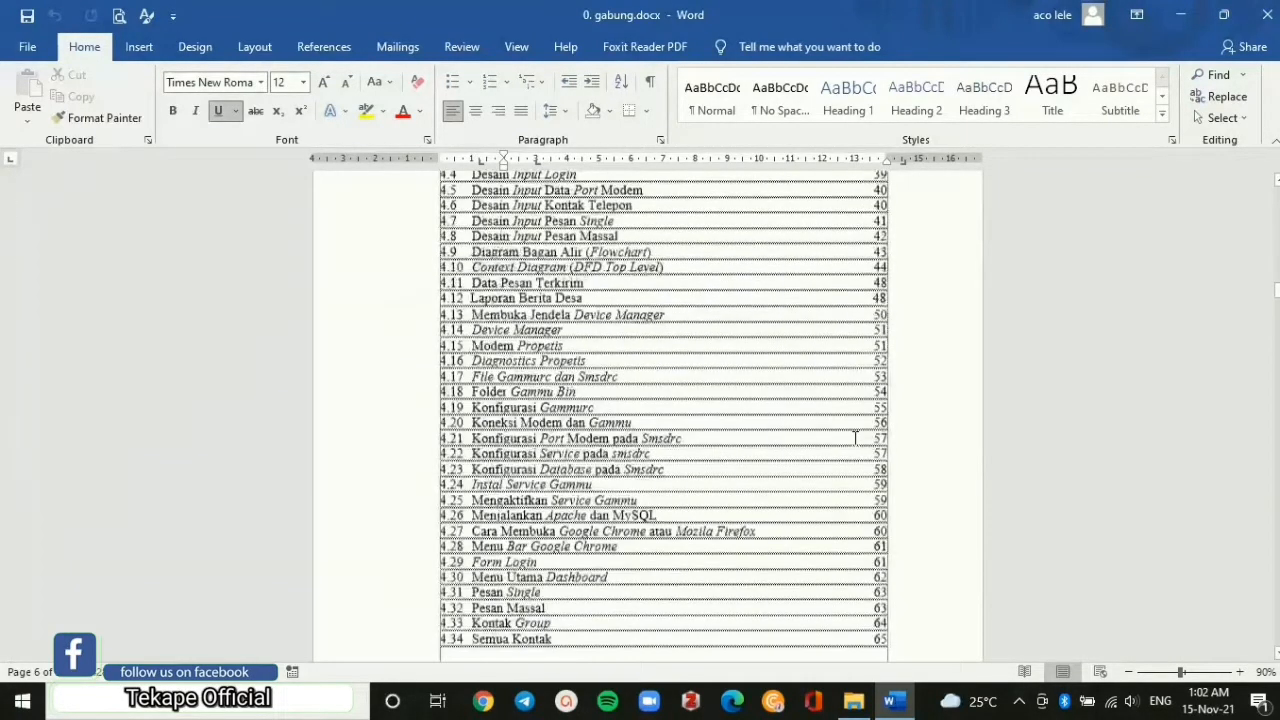
# Examine the BAB 1 pages, including the section heading, Tabel 1.1 and the placement of the page numbers.
pyautogui.scroll(-3, 855, 440)
pyautogui.scroll(-3, 855, 456)
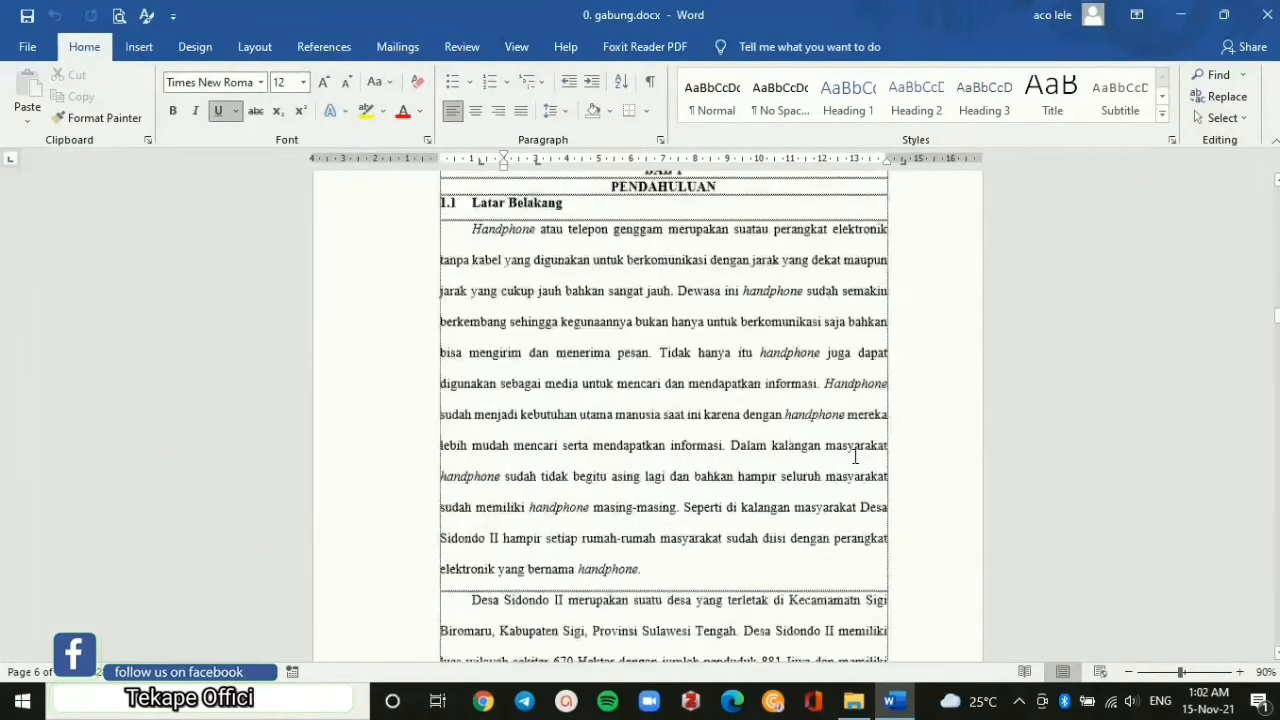
pyautogui.scroll(2, 758, 335)
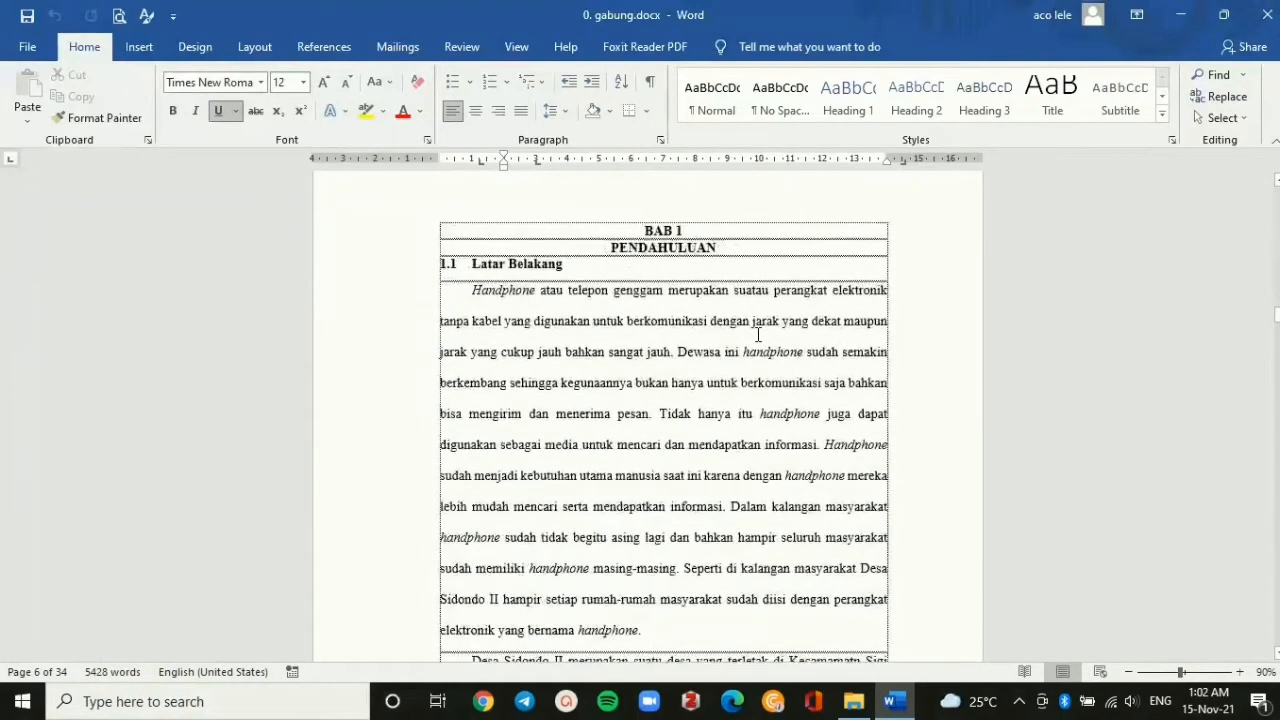
pyautogui.scroll(-10, 758, 335)
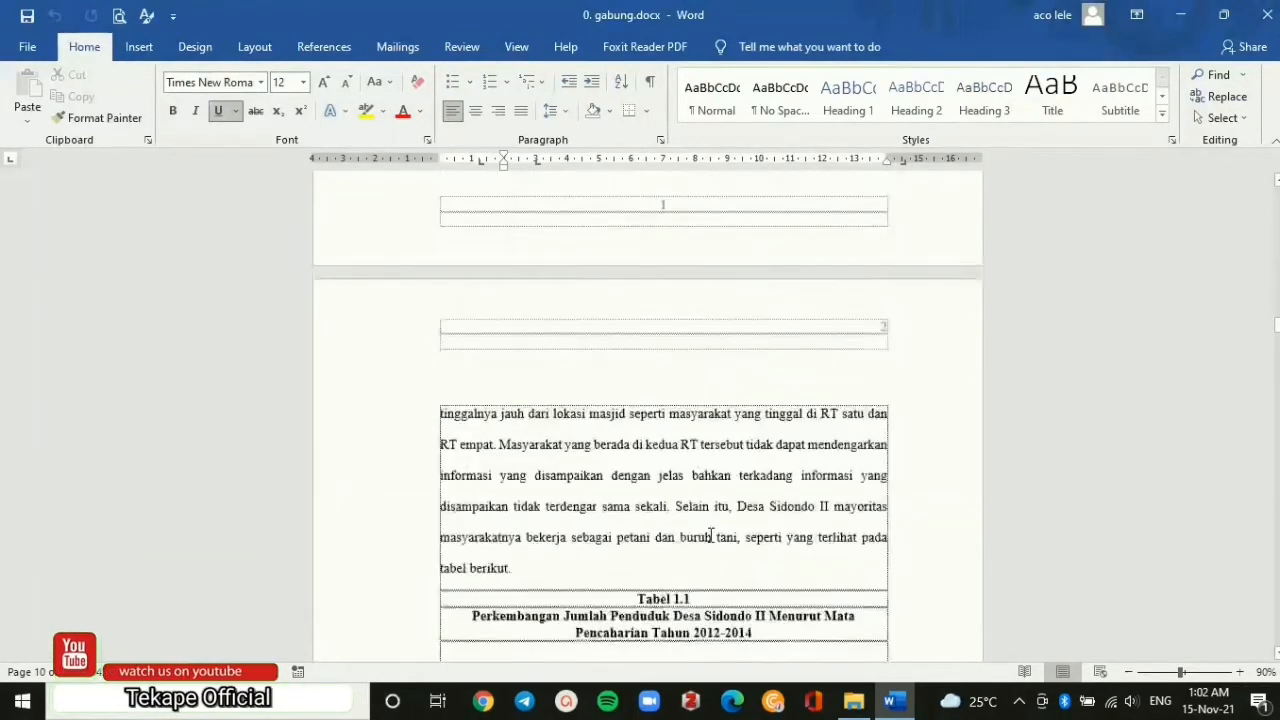
pyautogui.scroll(-1, 711, 537)
pyautogui.scroll(-3, 711, 537)
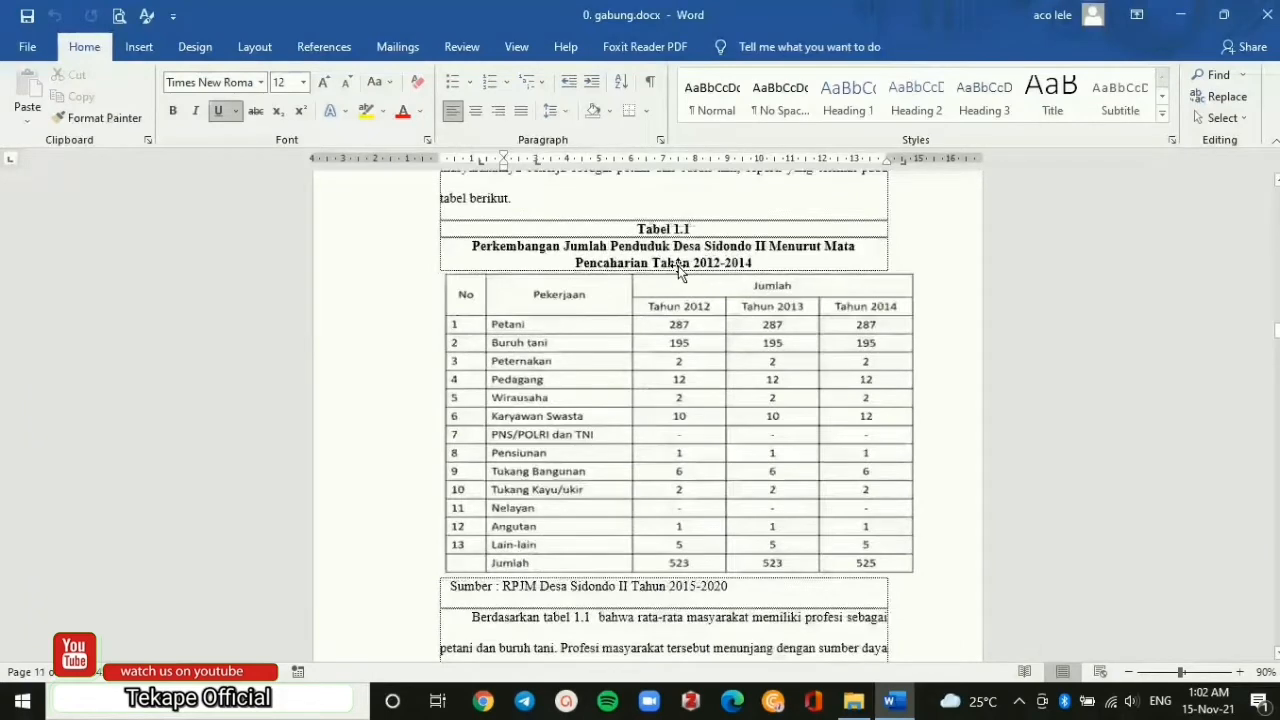
pyautogui.scroll(1, 658, 389)
pyautogui.scroll(-5, 658, 389)
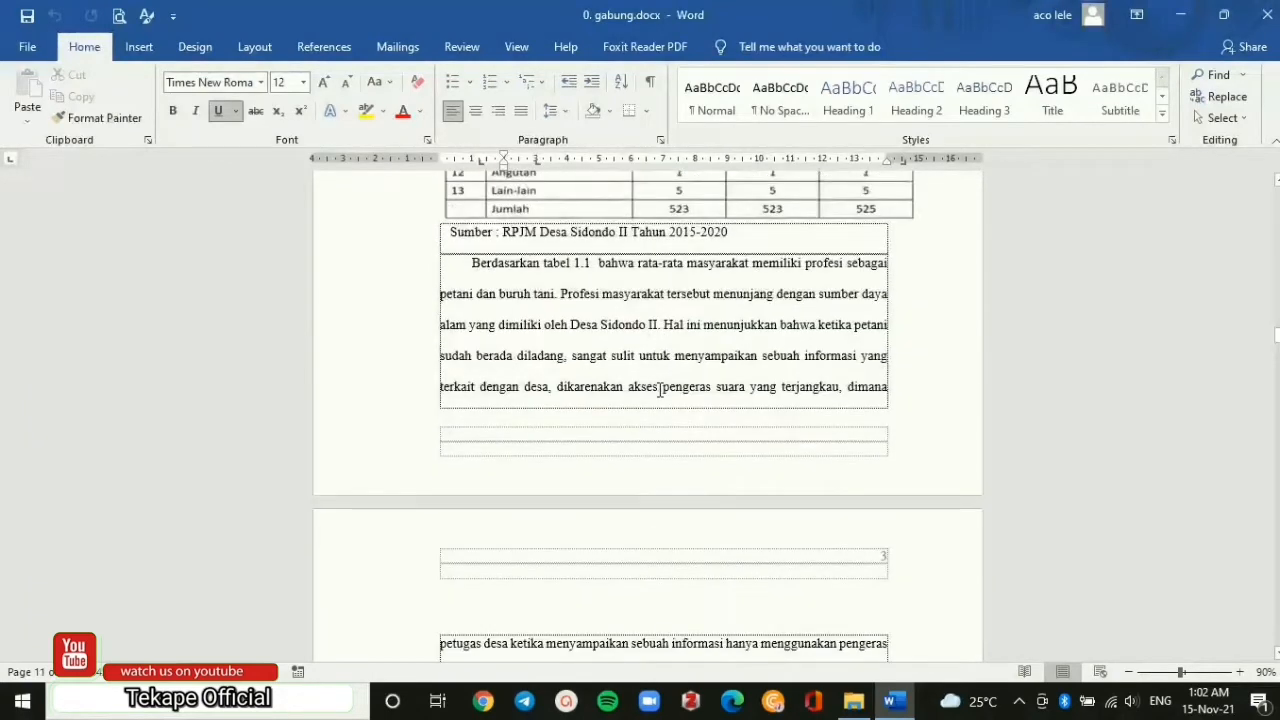
pyautogui.scroll(8, 680, 394)
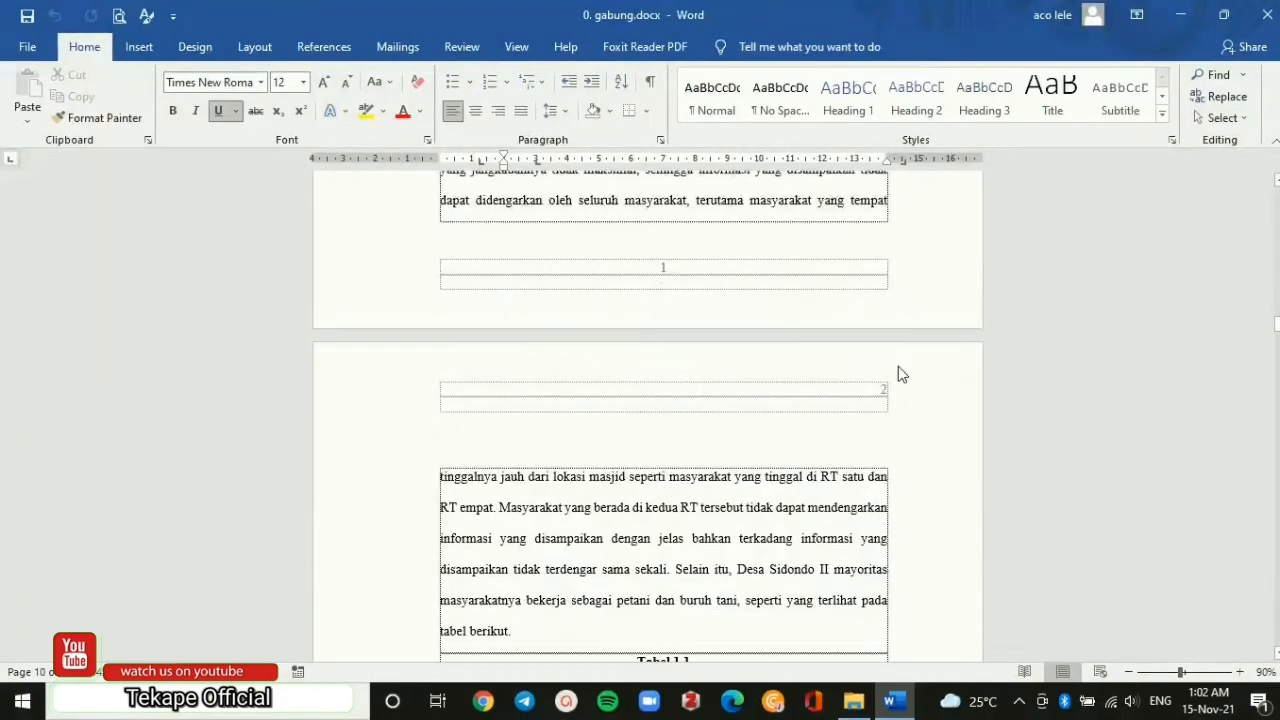
pyautogui.scroll(2, 771, 400)
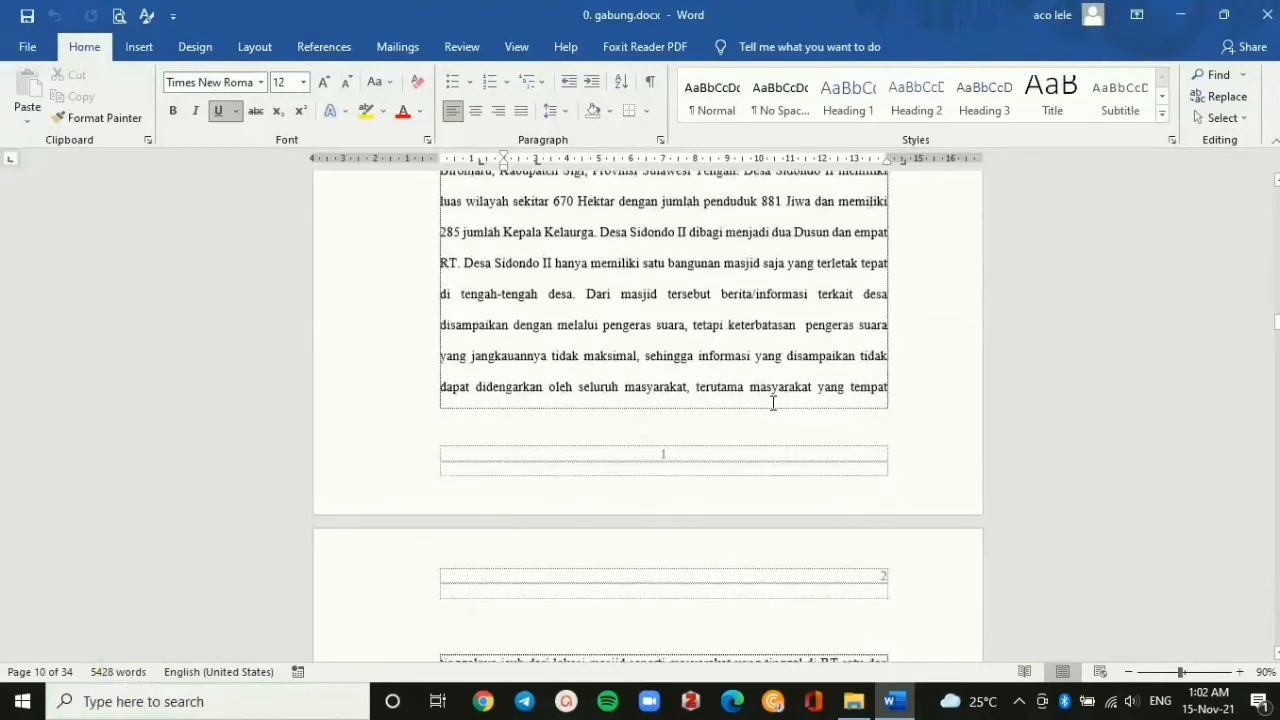
# Examine the DAFTAR ISI page, checking its front-matter entries, page numbers, and the BAB 1 heading with its Latar Belakang subheading.
pyautogui.scroll(10, 773, 403)
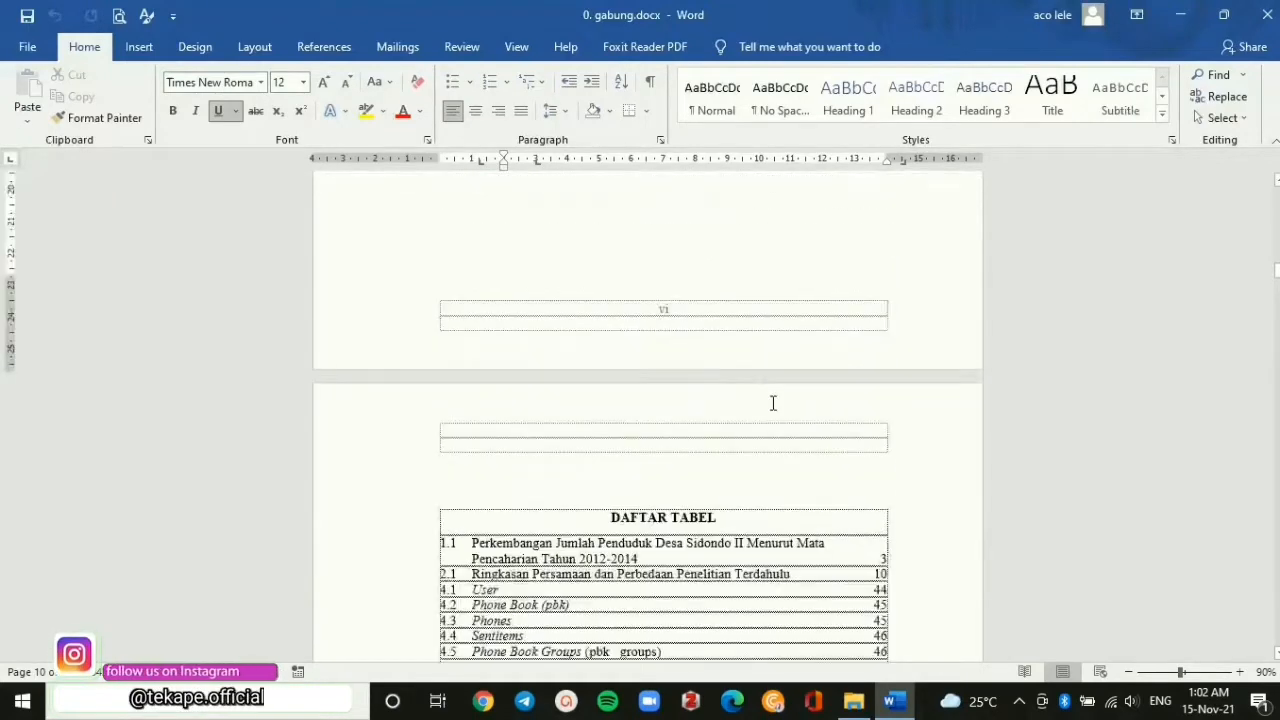
pyautogui.scroll(5, 773, 403)
pyautogui.scroll(3, 773, 403)
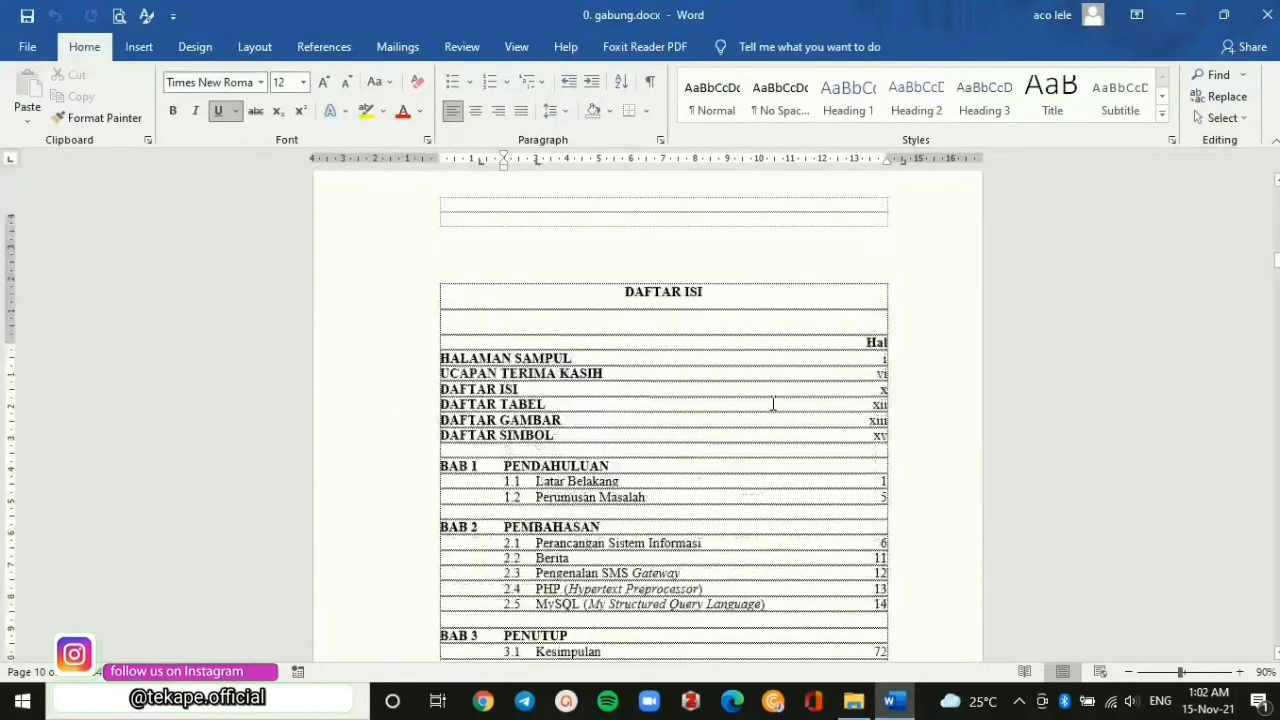
pyautogui.scroll(-2, 773, 403)
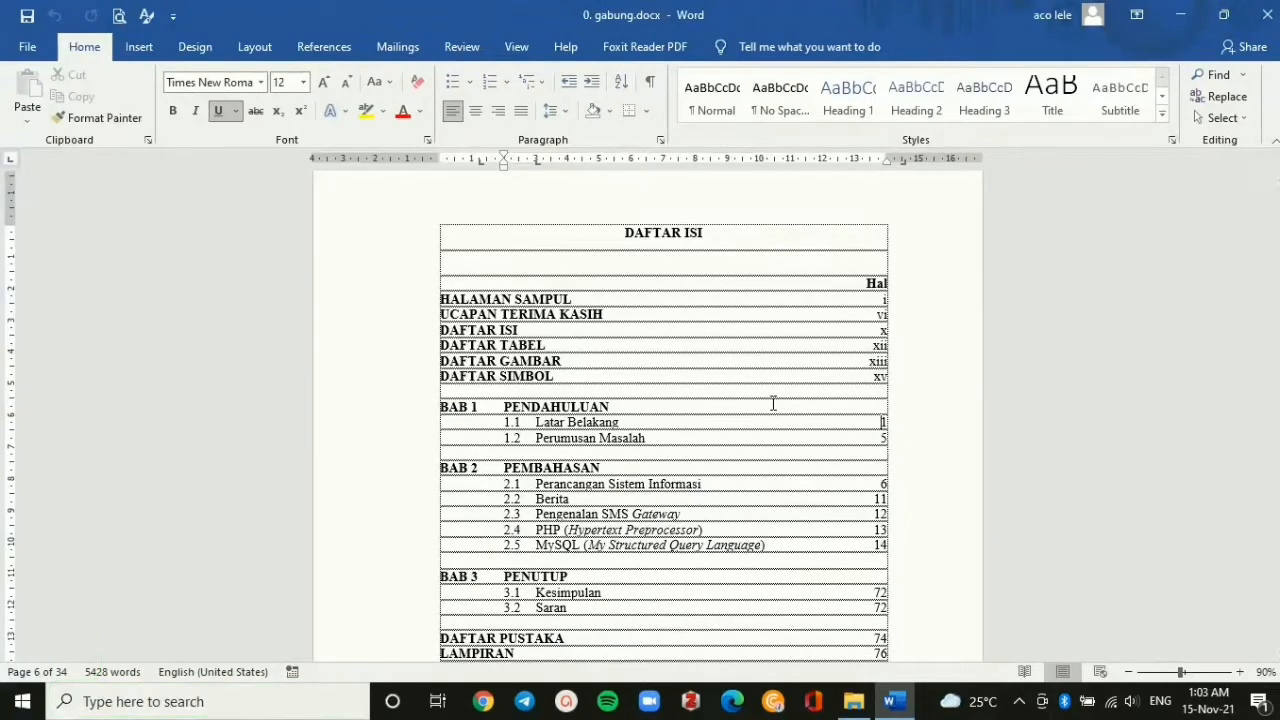
pyautogui.click(875, 299)
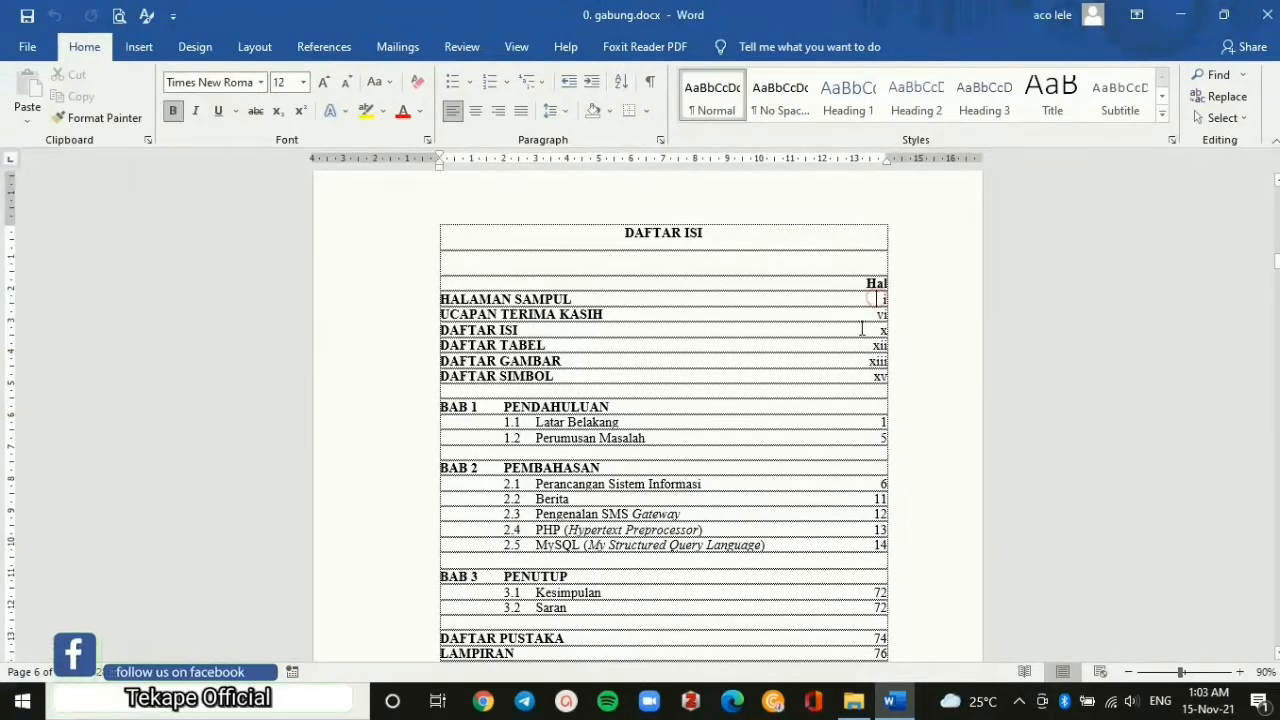
pyautogui.click(861, 329)
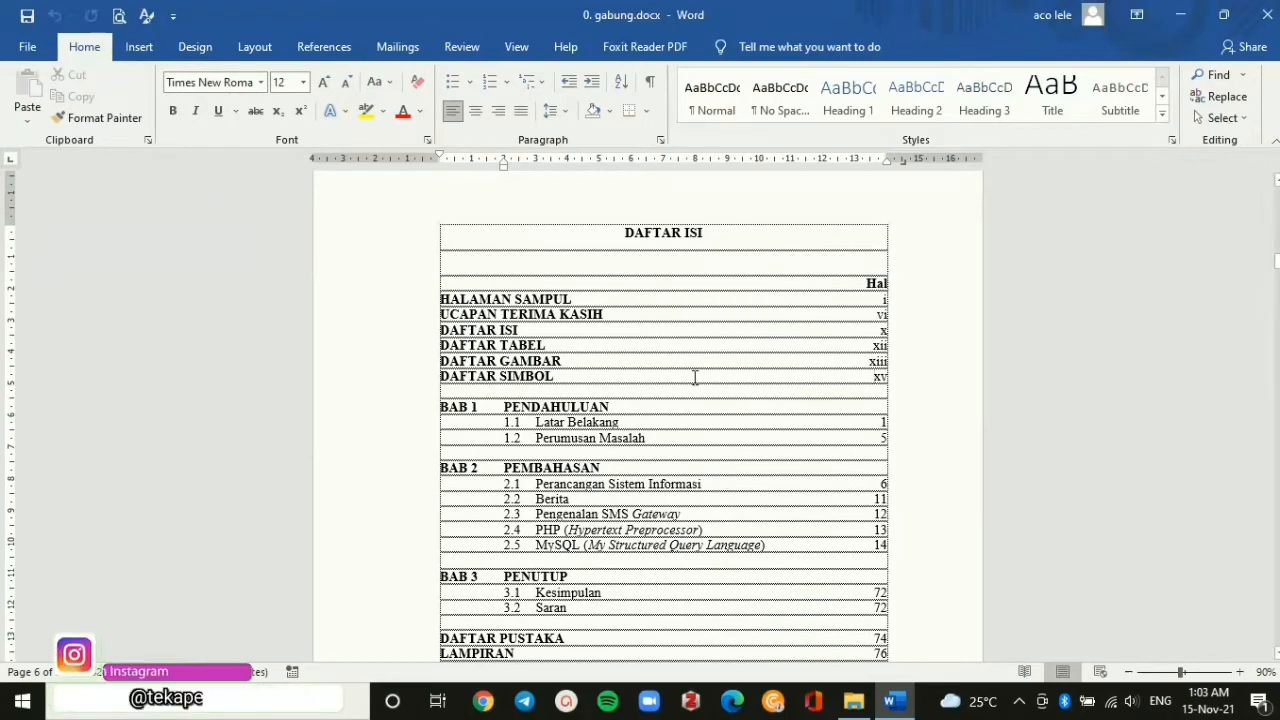
pyautogui.scroll(2, 695, 377)
pyautogui.scroll(-2, 695, 377)
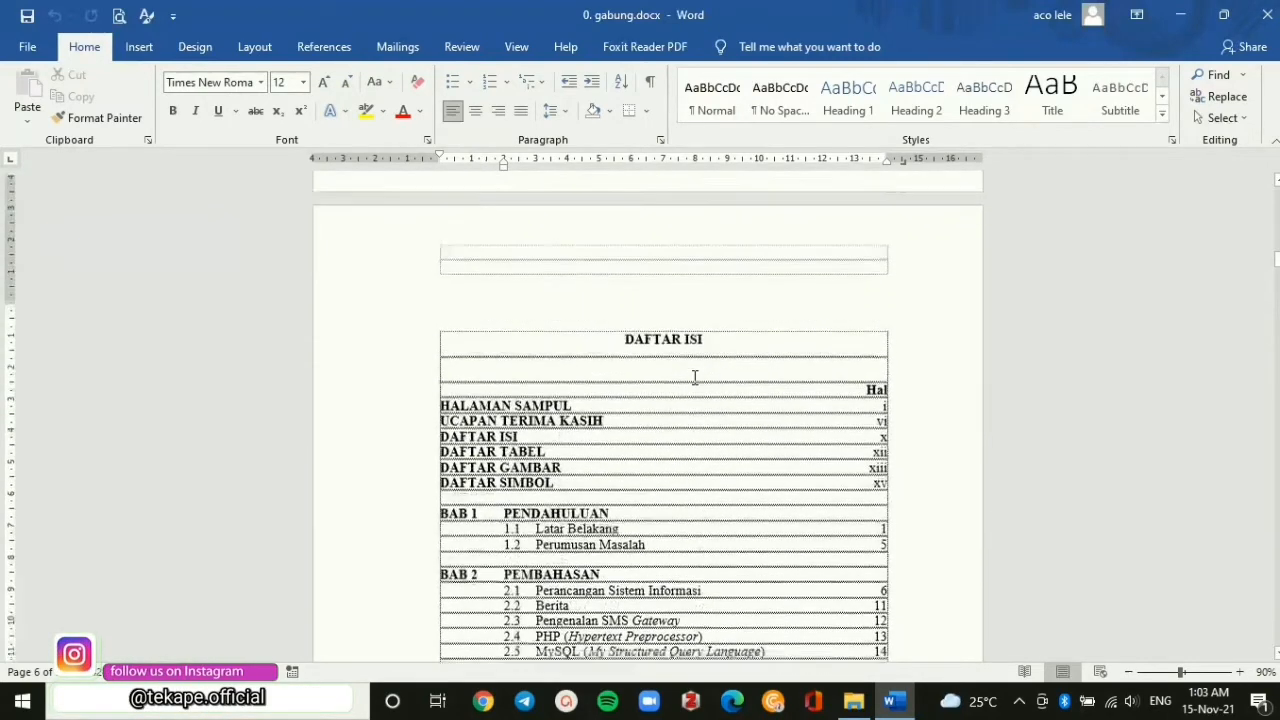
pyautogui.scroll(-1, 695, 377)
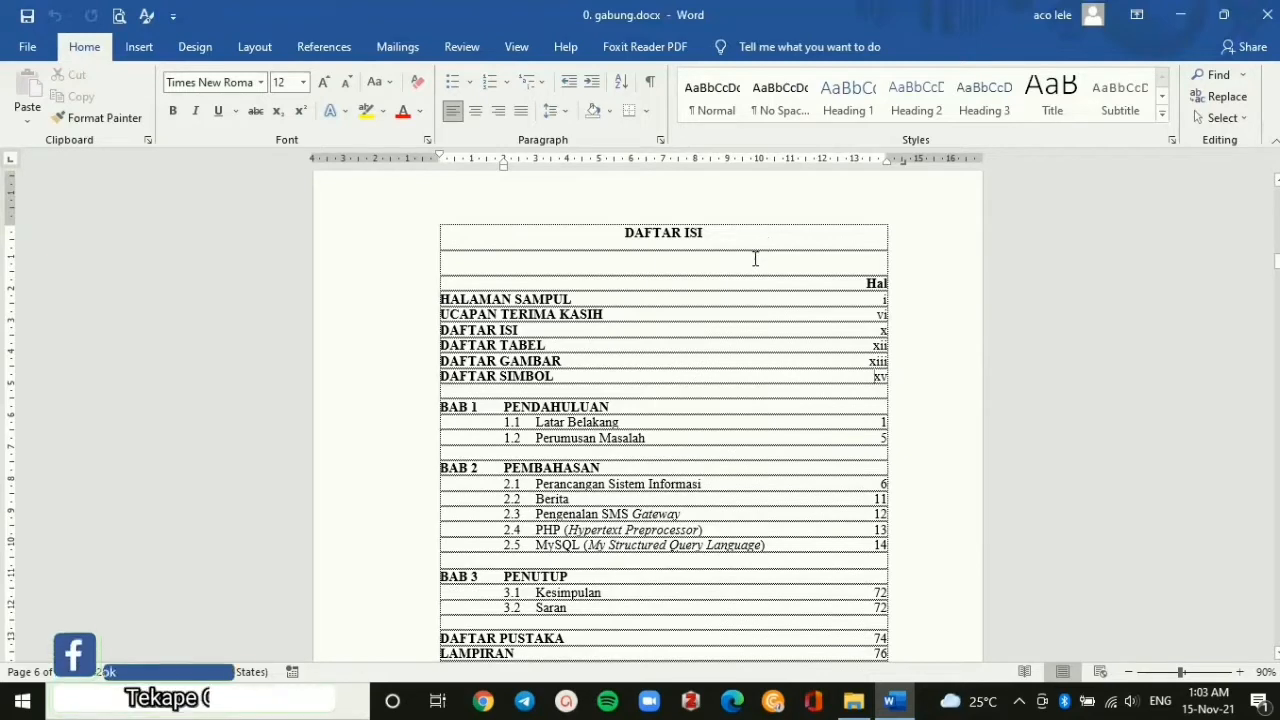
pyautogui.click(438, 298)
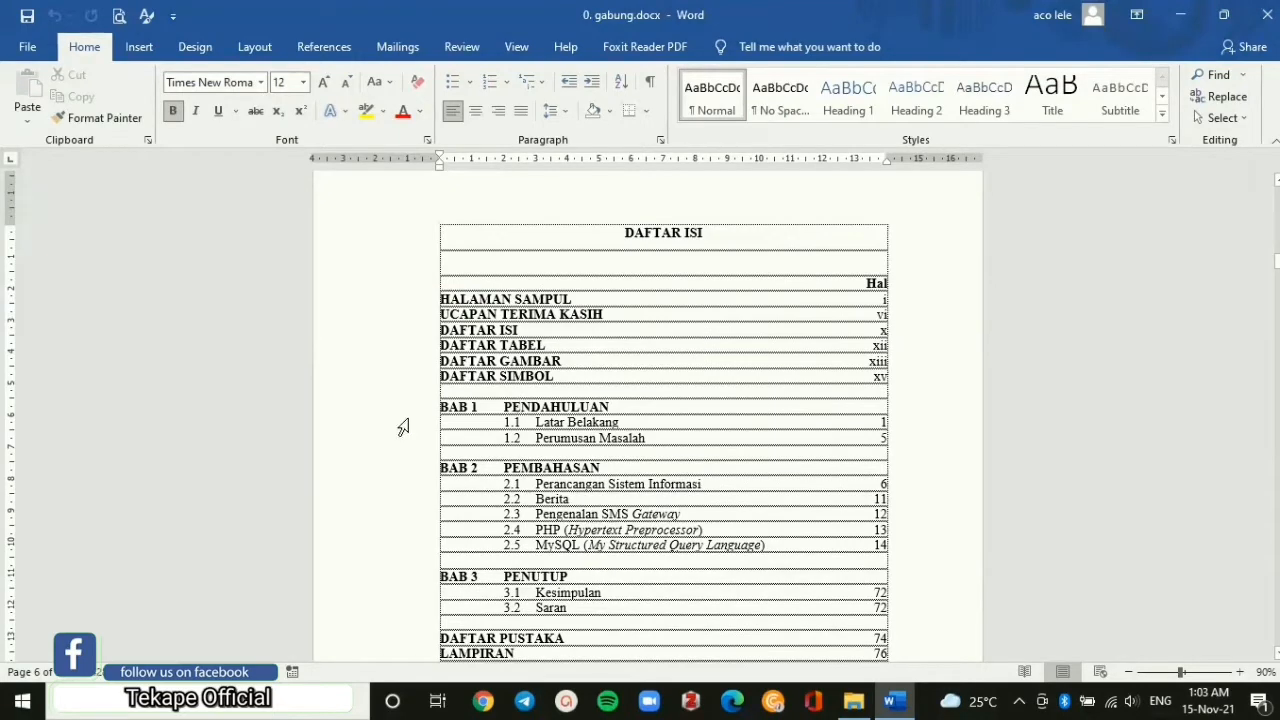
pyautogui.scroll(-1, 443, 421)
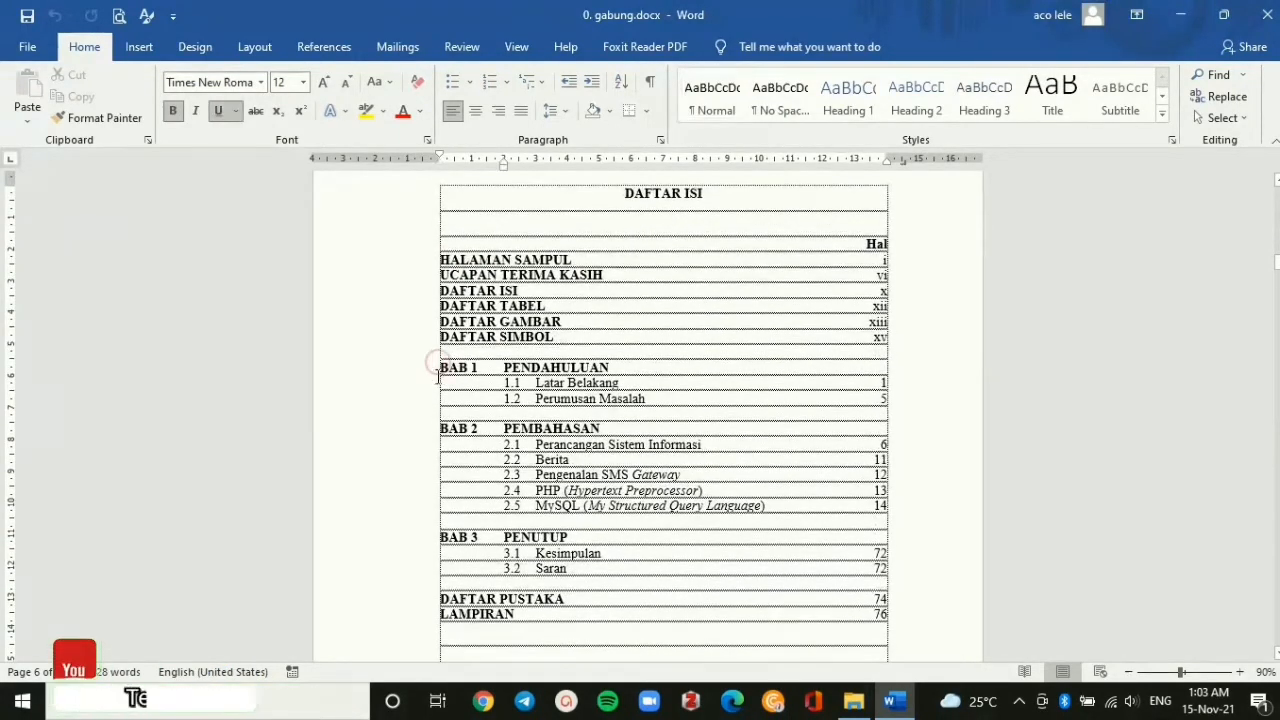
pyautogui.moveTo(437, 368); pyautogui.dragTo(617, 365)
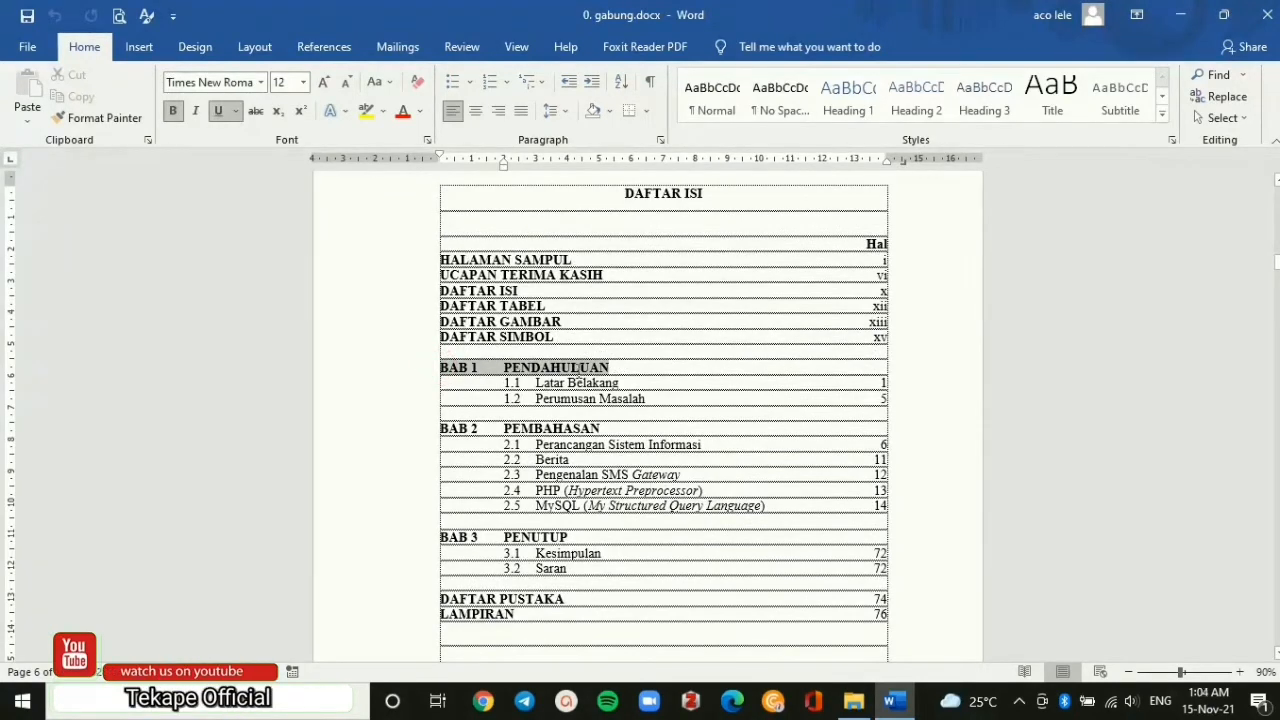
pyautogui.click(536, 384)
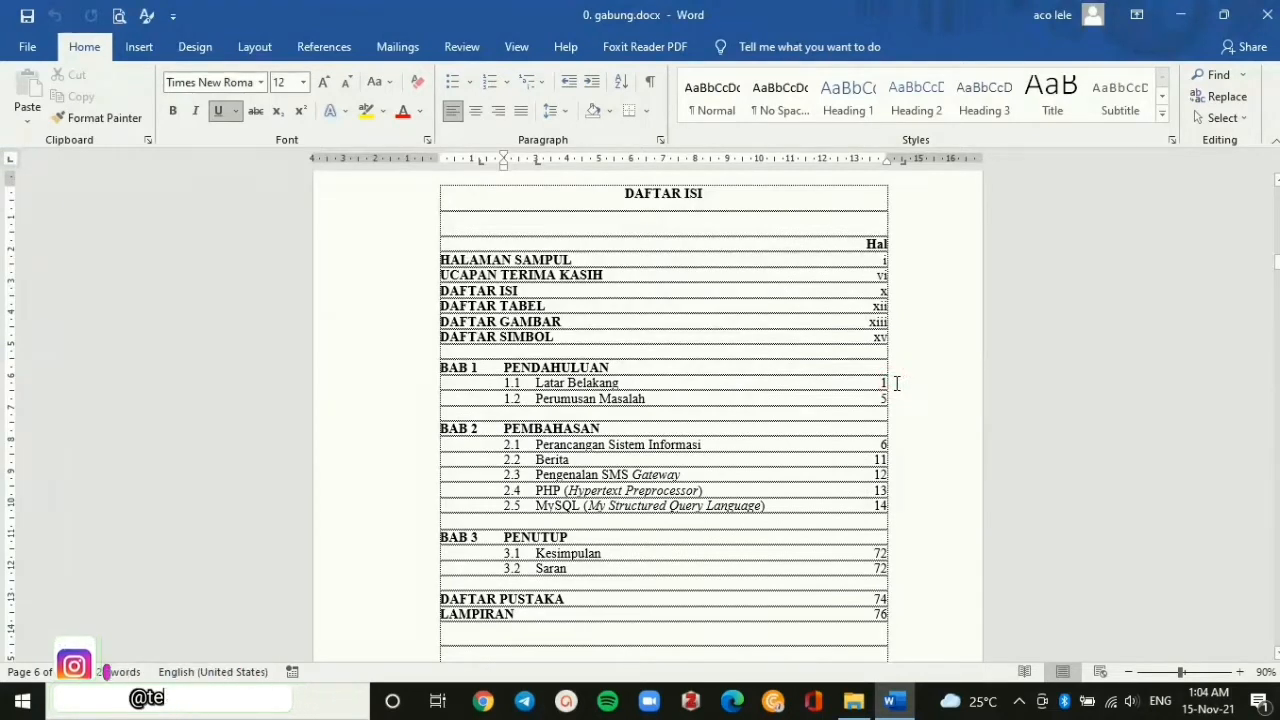
# Add a 1.1.1 sub-entry line beneath Latar Belakang in the DAFTAR ISI, aligned at a tab stop at about 3 cm.
pyautogui.press('Return')
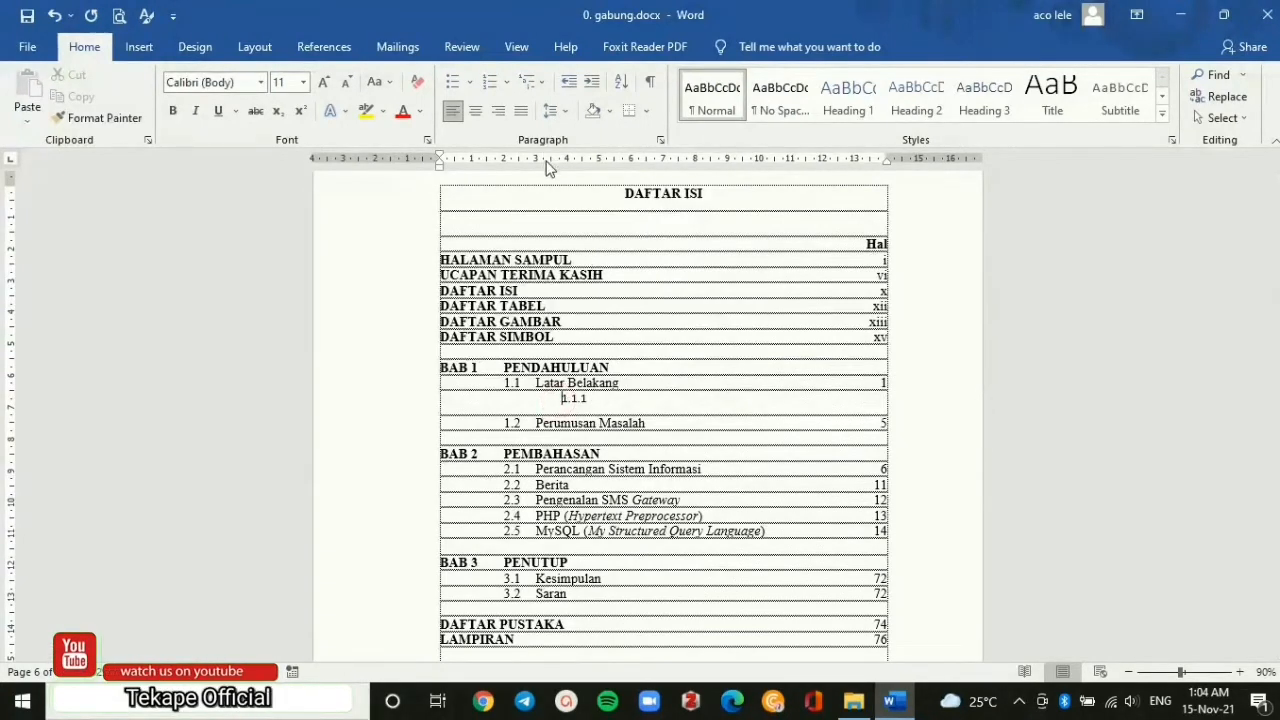
pyautogui.moveTo(547, 168); pyautogui.dragTo(537, 167)
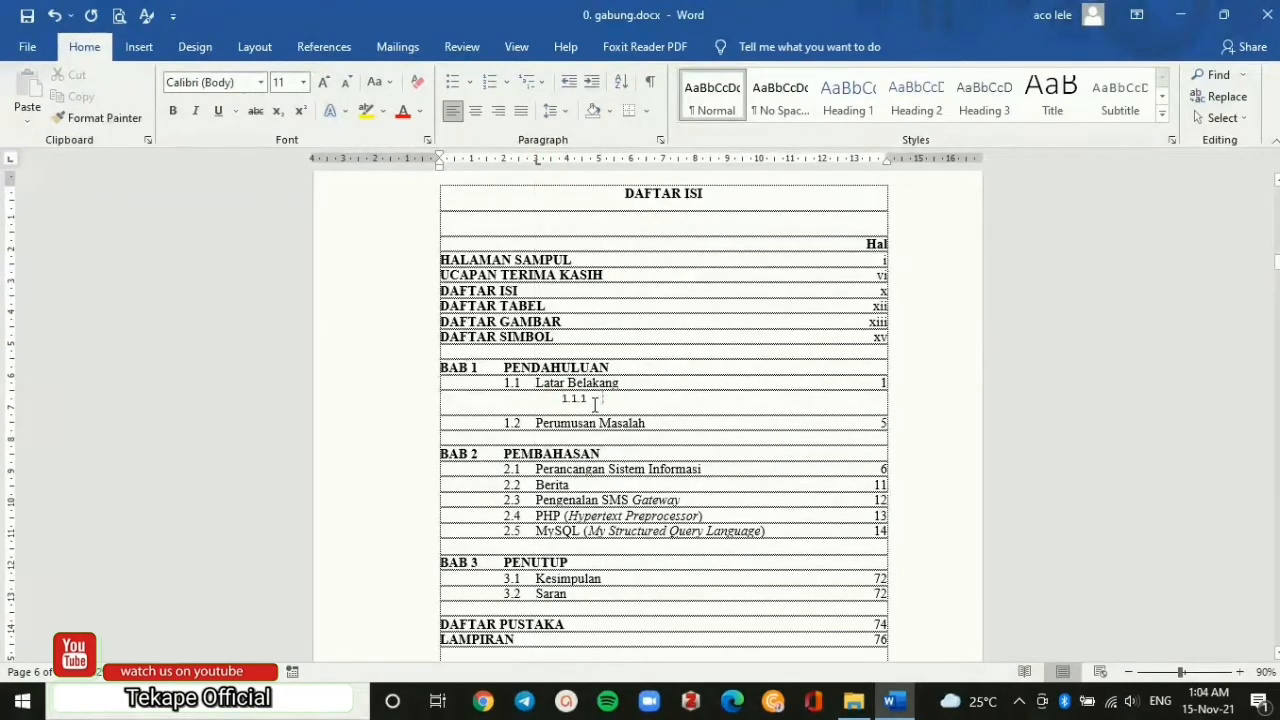
pyautogui.press('Left')
pyautogui.press('Left')
pyautogui.press('Left')
pyautogui.press('Left')
pyautogui.press('Left')
pyautogui.press('Left')
pyautogui.press('BackSpace')
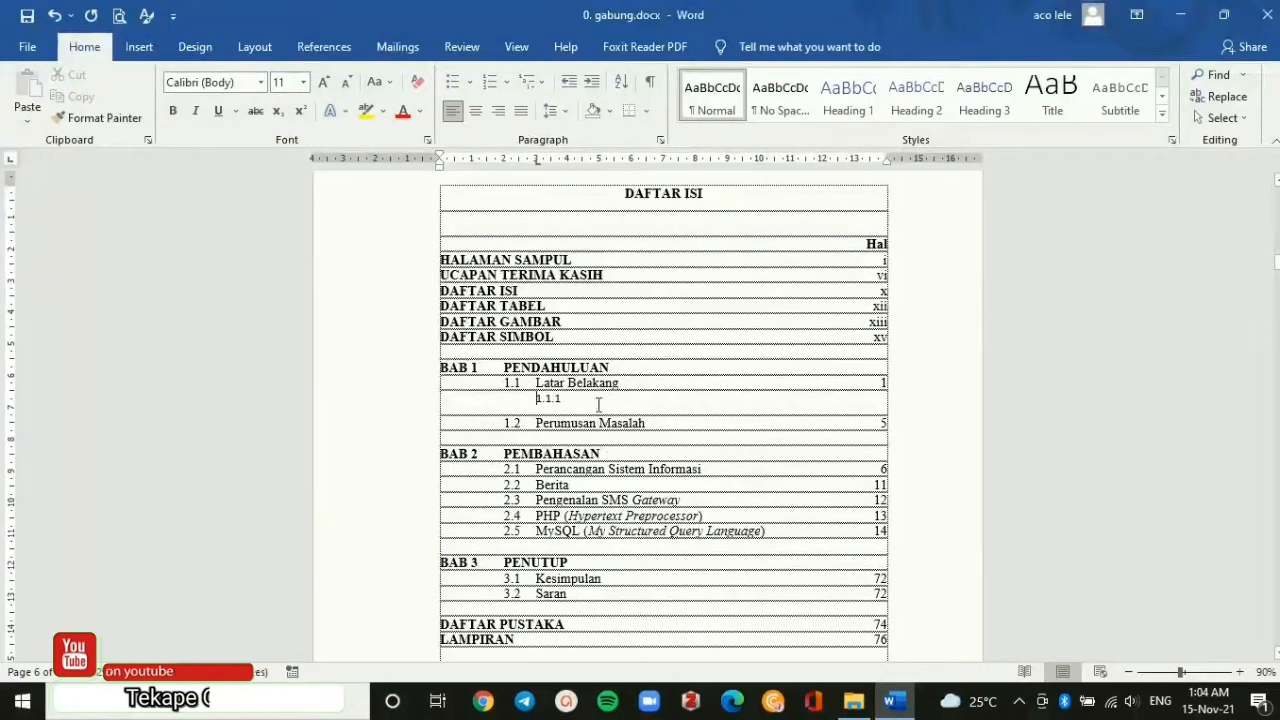
pyautogui.click(602, 396)
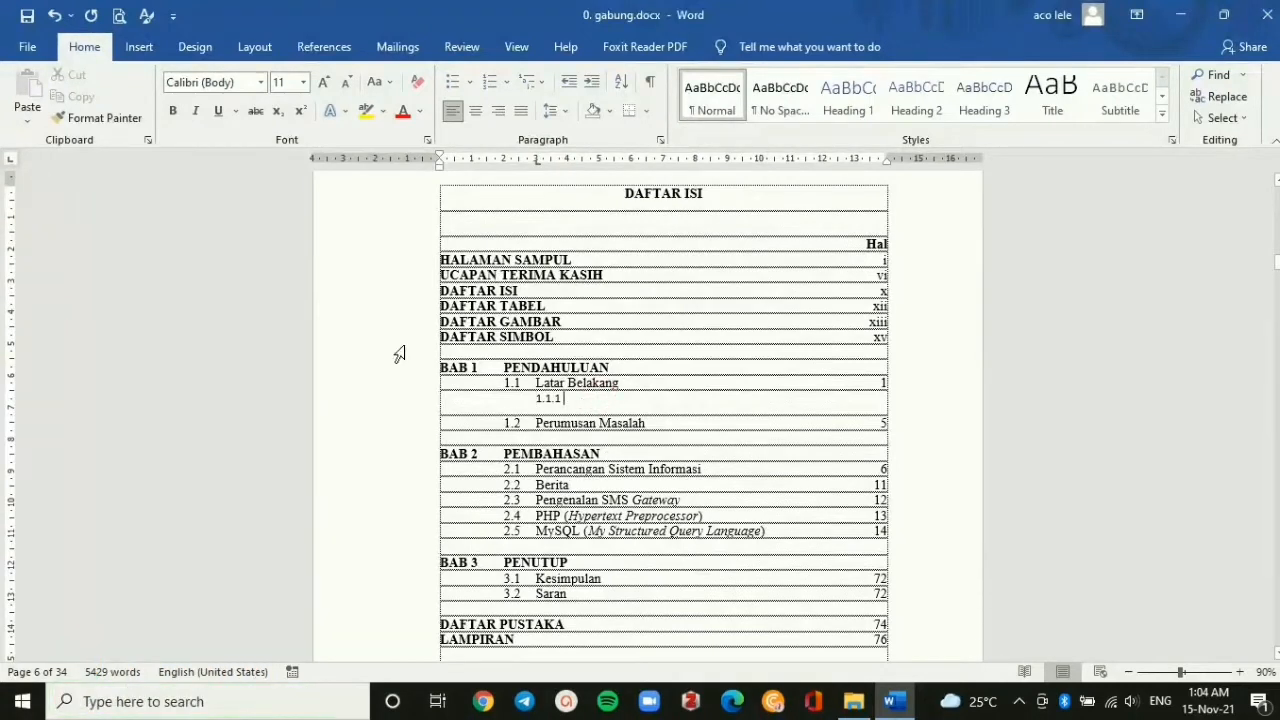
# Compare the three heading levels in the DAFTAR ISI: BAB 1, 1.1 and 1.1.1.
pyautogui.click(432, 367)
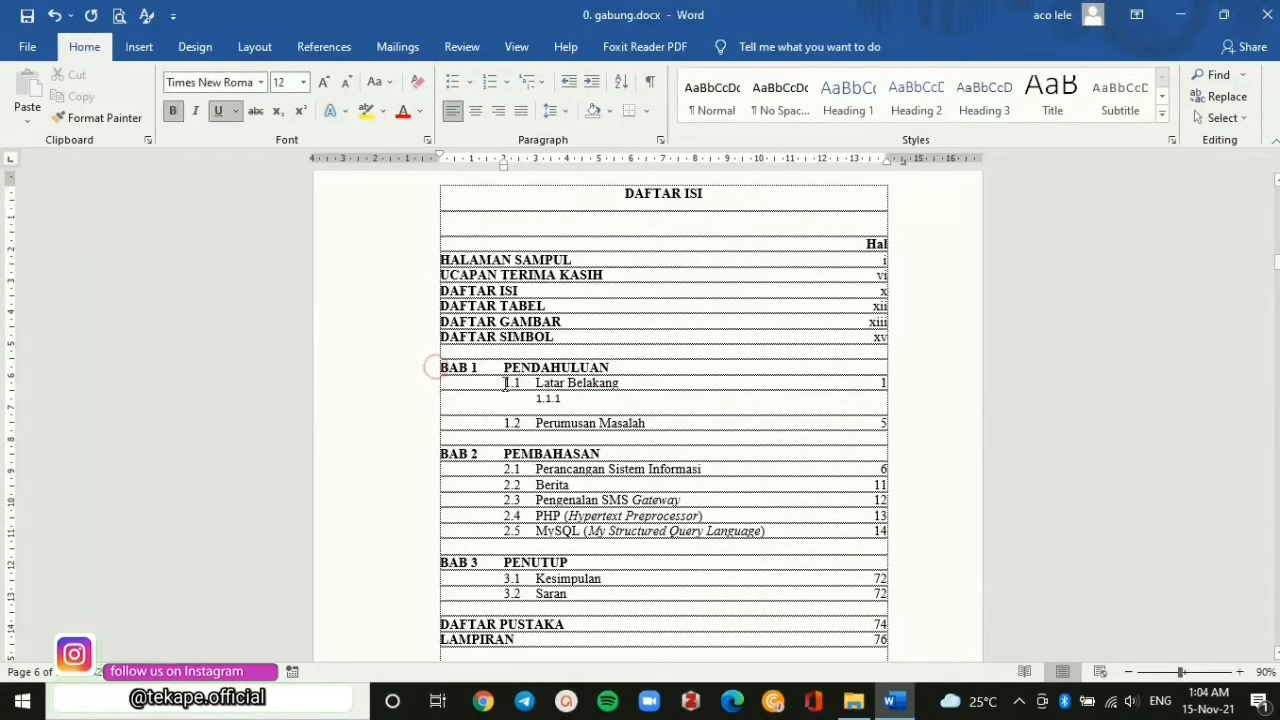
pyautogui.click(505, 384)
pyautogui.click(531, 401)
pyautogui.click(435, 368)
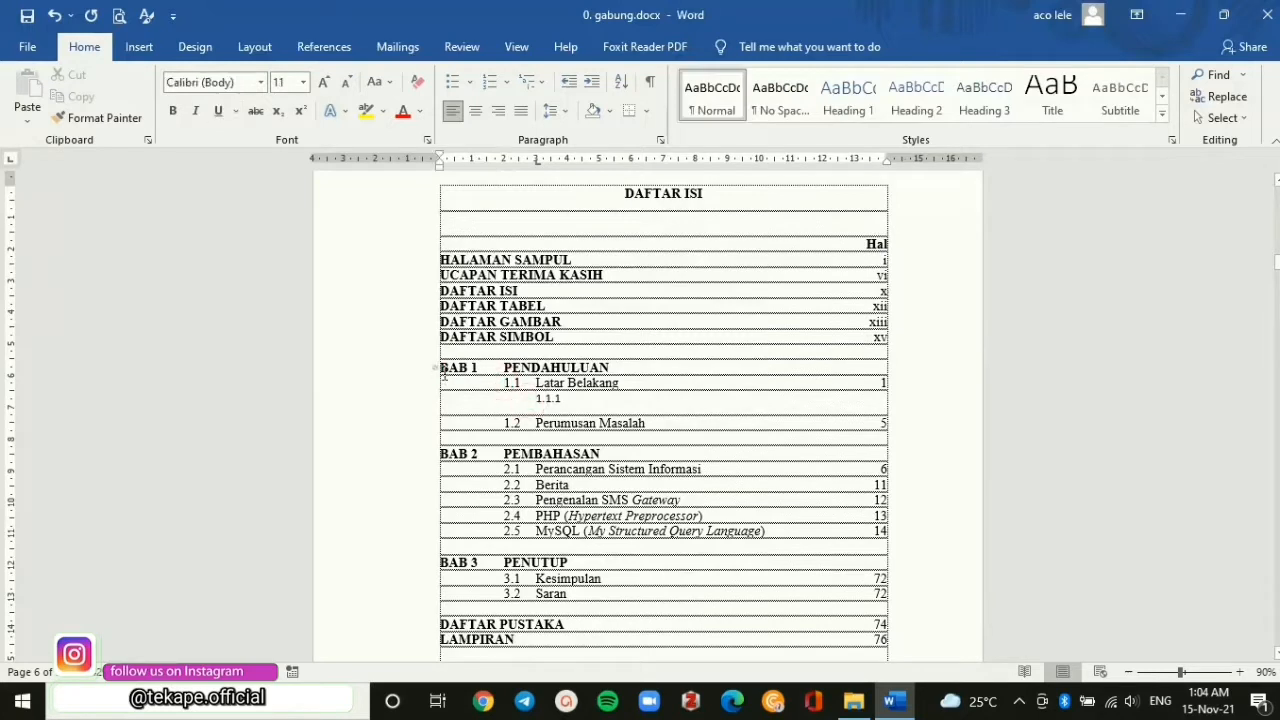
pyautogui.click(488, 384)
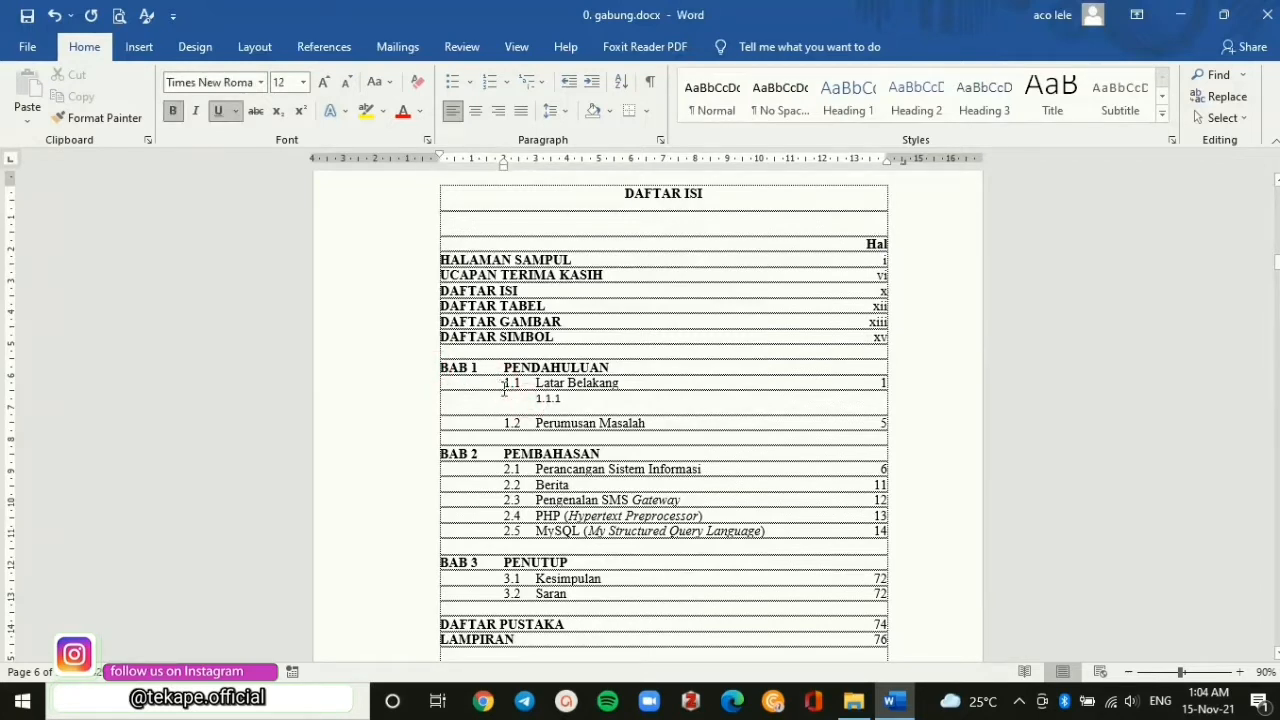
pyautogui.click(531, 400)
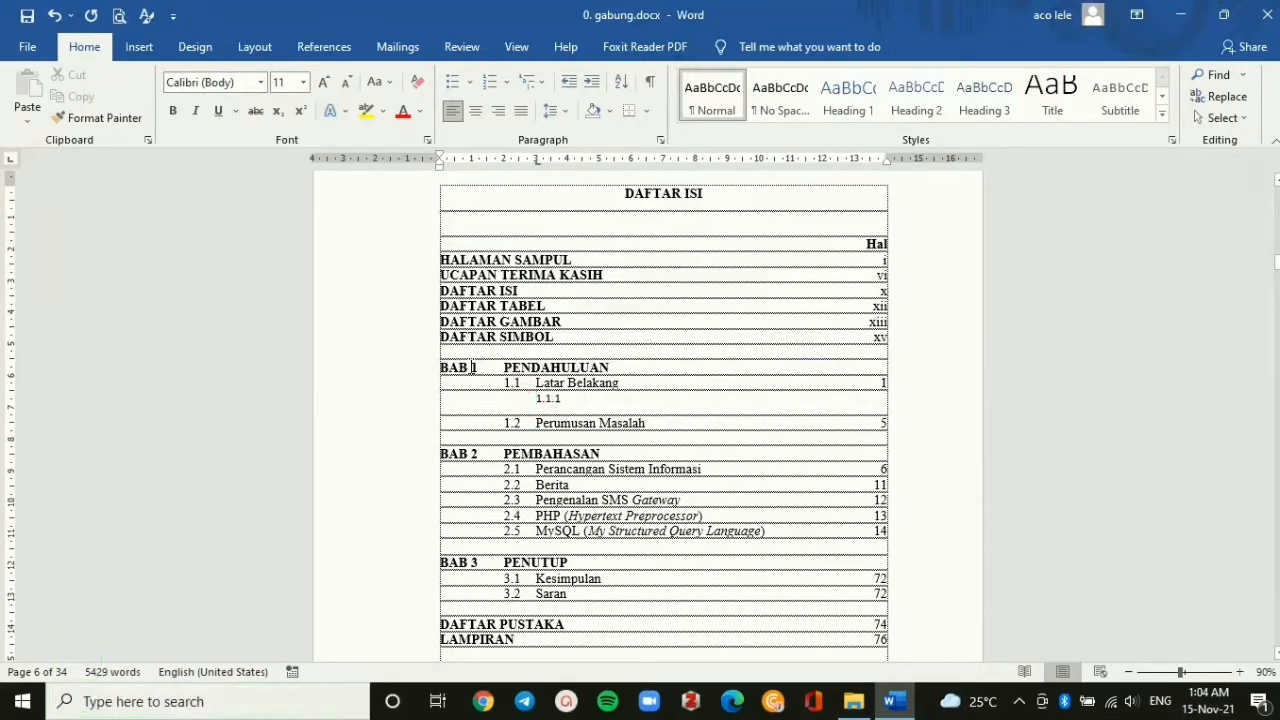
pyautogui.moveTo(471, 367); pyautogui.dragTo(562, 398)
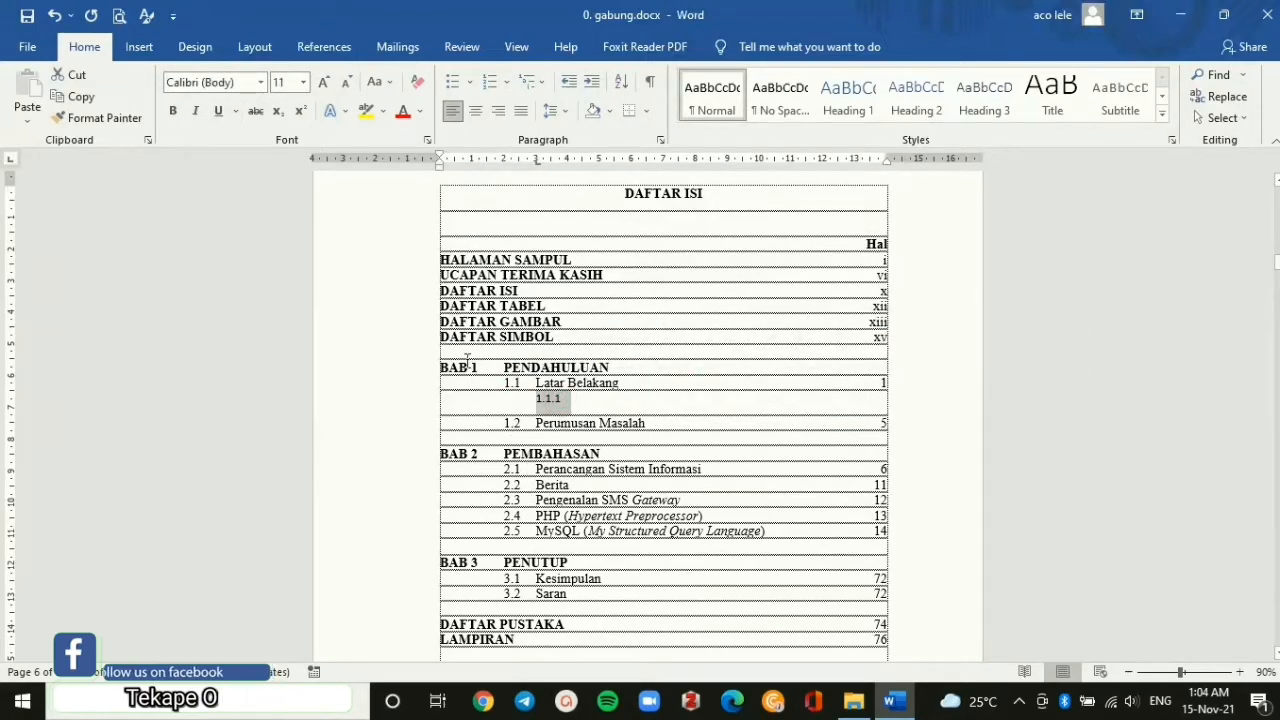
pyautogui.moveTo(441, 367); pyautogui.dragTo(568, 398)
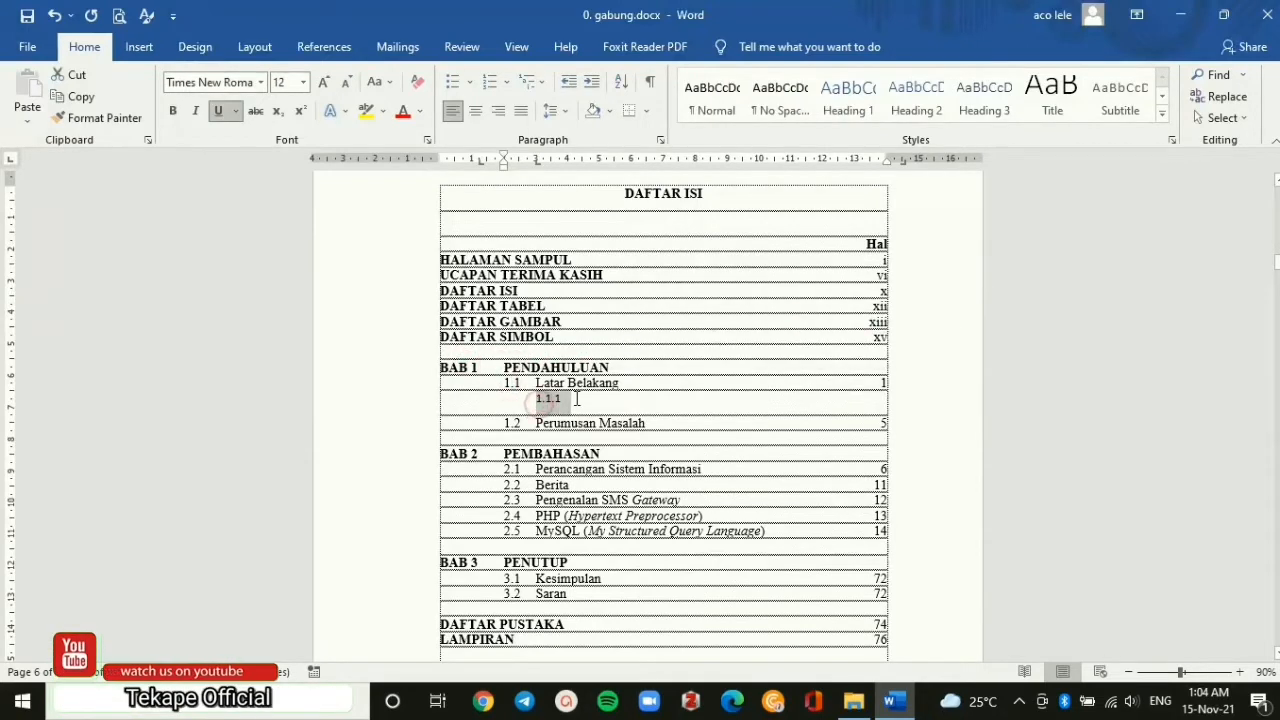
# Examine the report's front matter from the DAFTAR ISI page back through UCAPAN TERIMA KASIH to the cover page.
pyautogui.click(556, 453)
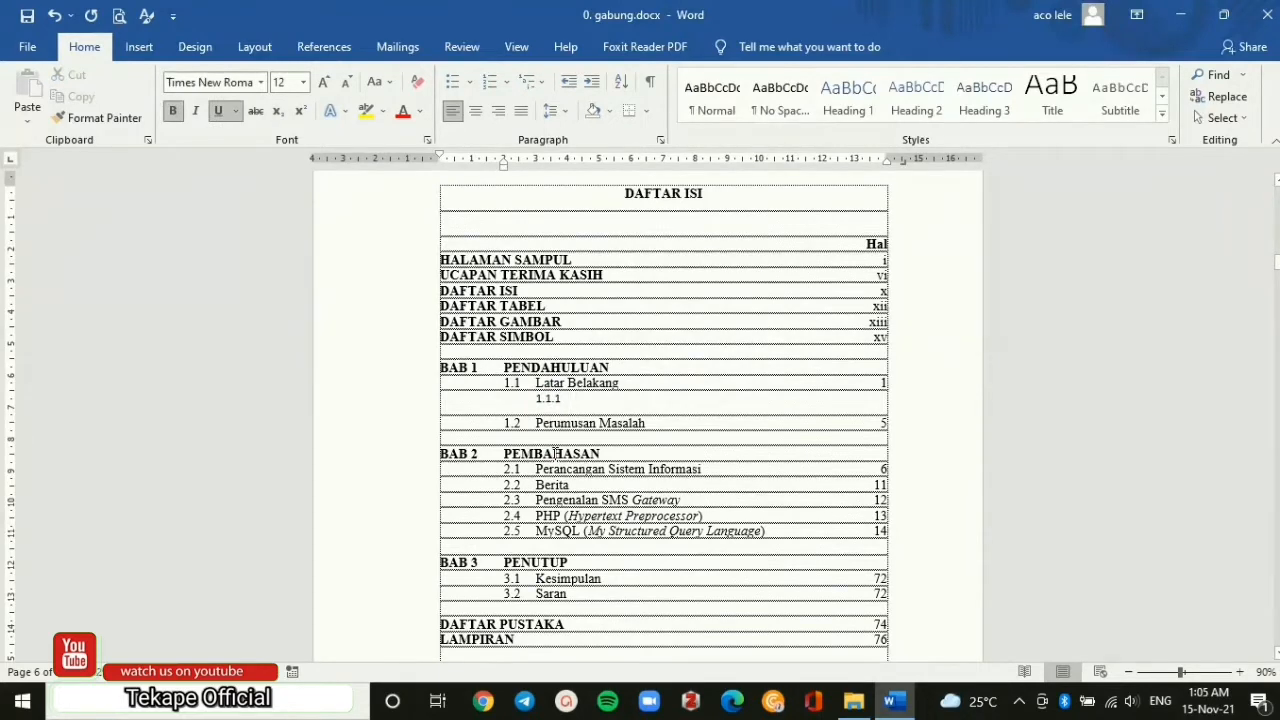
pyautogui.scroll(3, 556, 453)
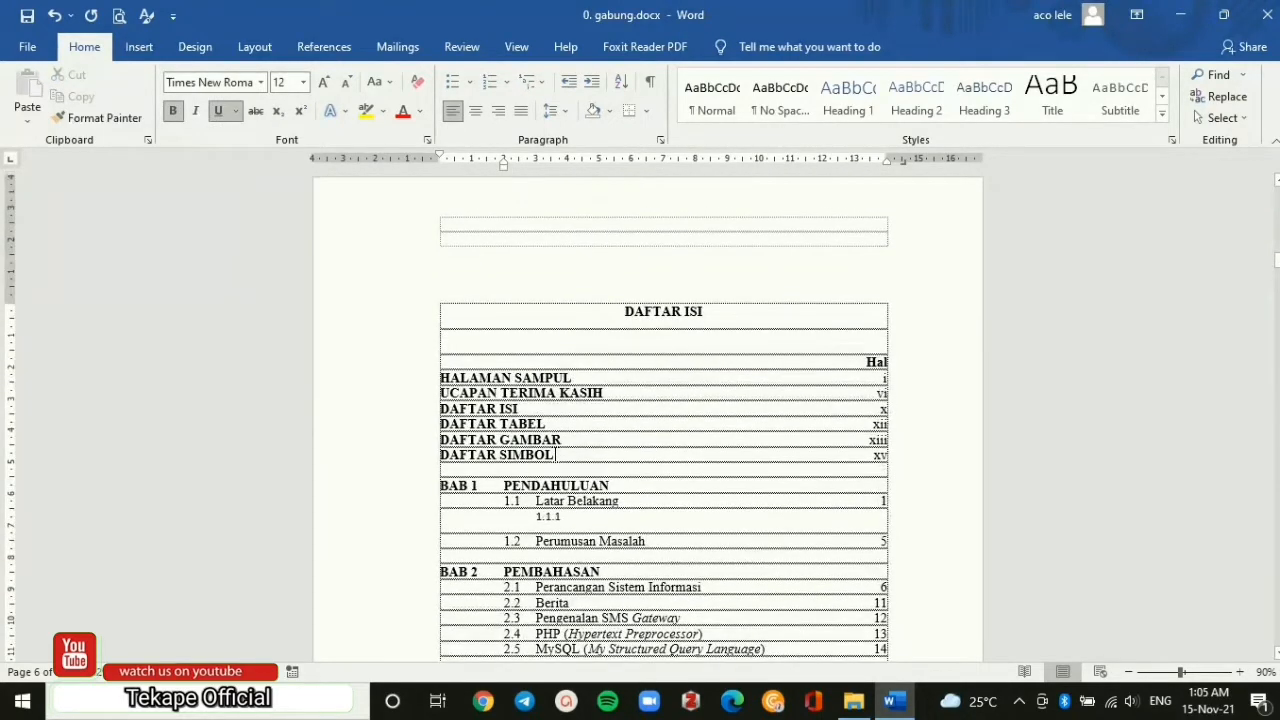
pyautogui.scroll(1, 556, 455)
pyautogui.click(470, 417)
pyautogui.scroll(2, 651, 368)
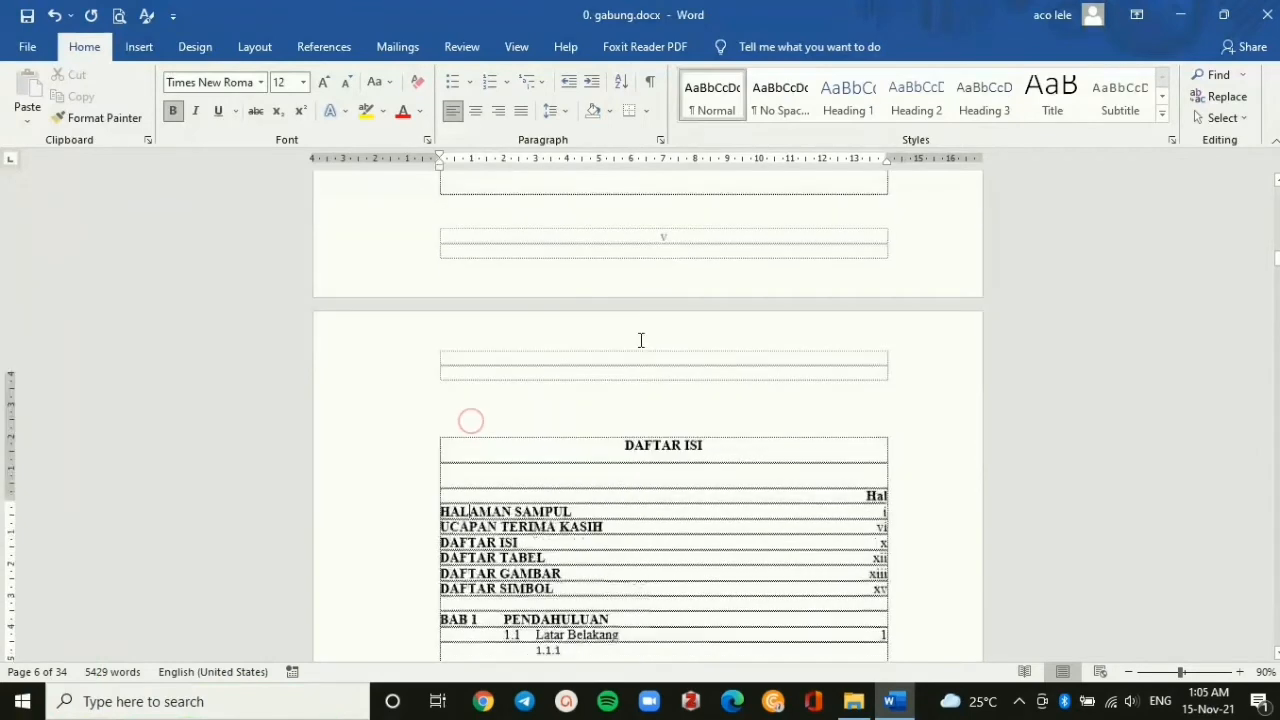
pyautogui.scroll(20, 641, 340)
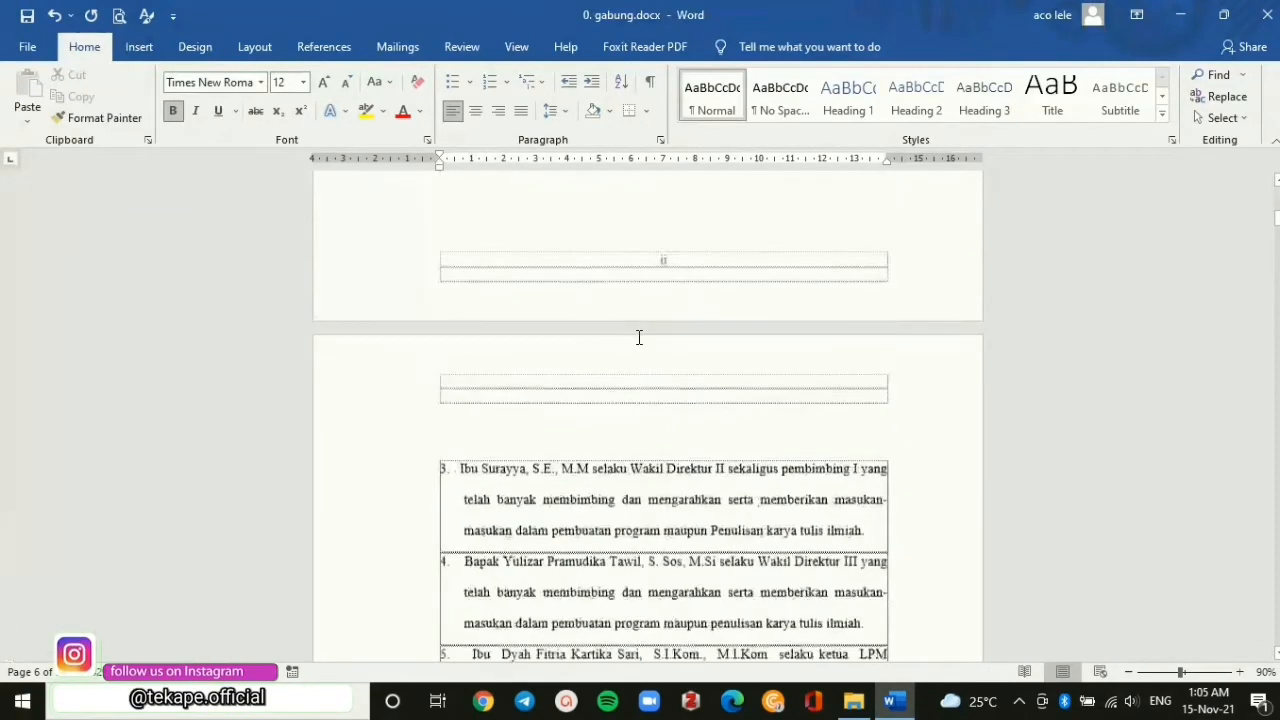
pyautogui.scroll(15, 639, 337)
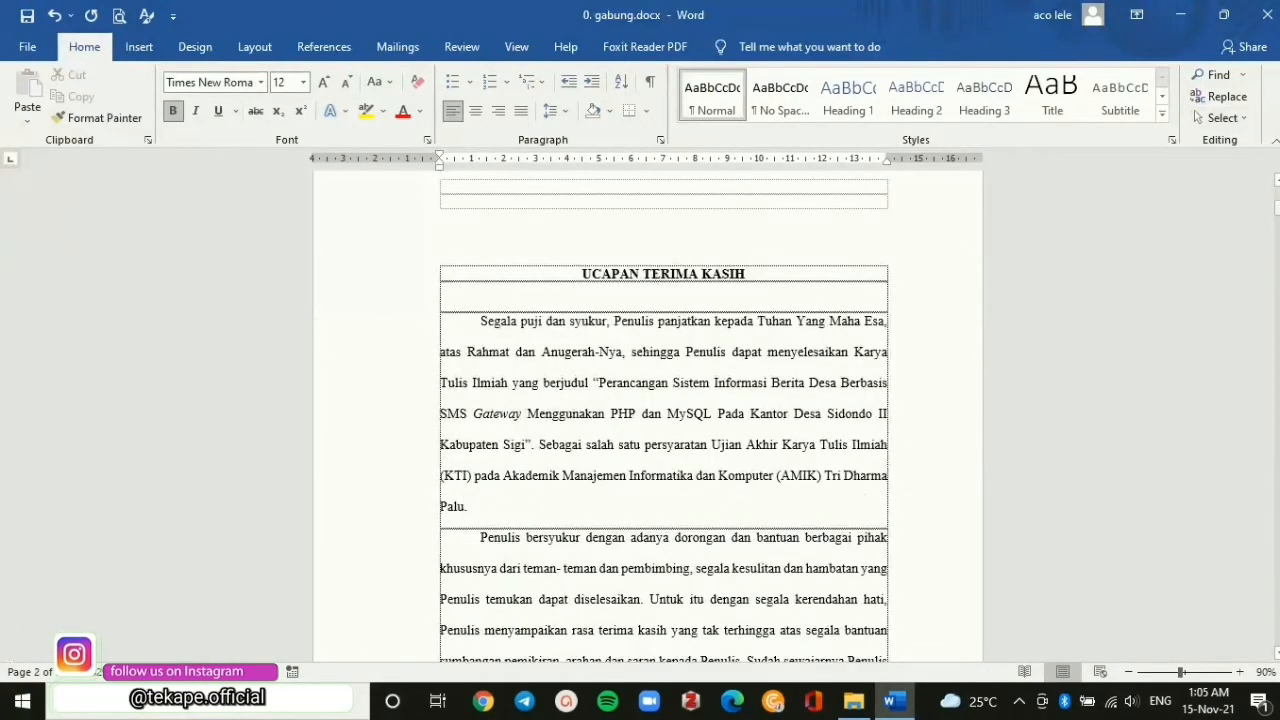
pyautogui.scroll(10, 644, 454)
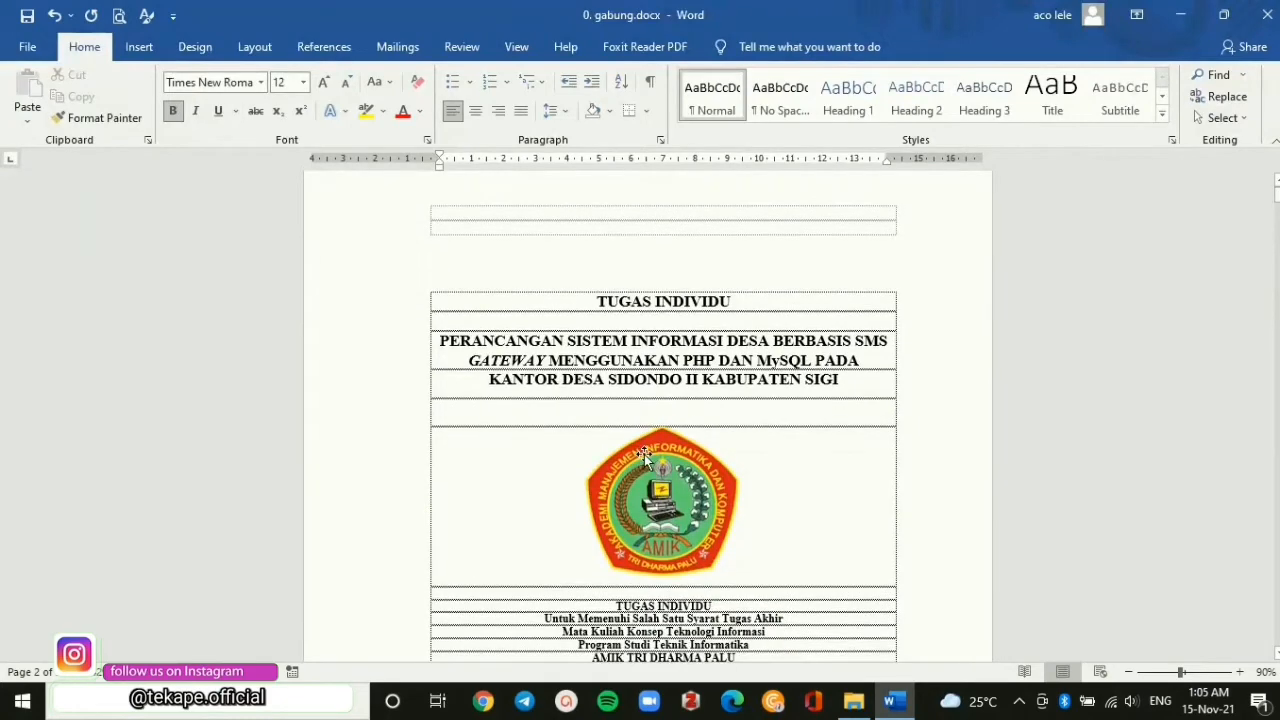
pyautogui.scroll(-10, 644, 454)
pyautogui.scroll(8, 694, 377)
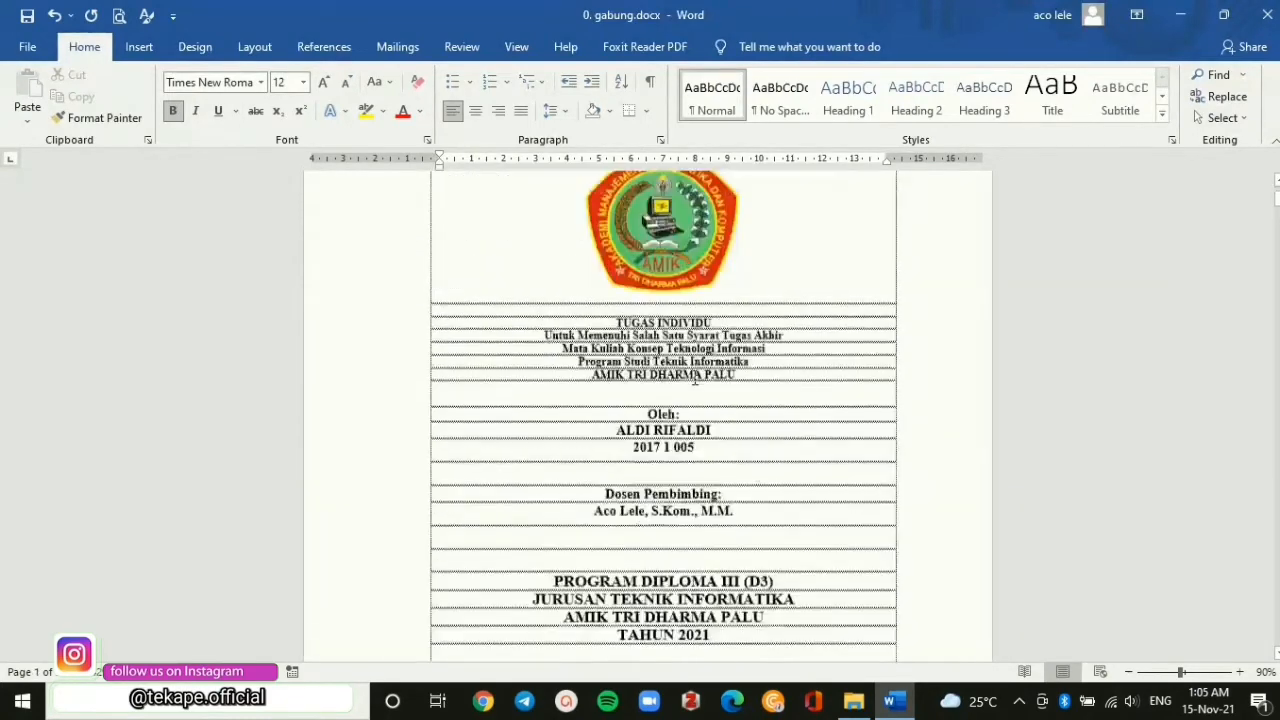
pyautogui.scroll(2, 694, 380)
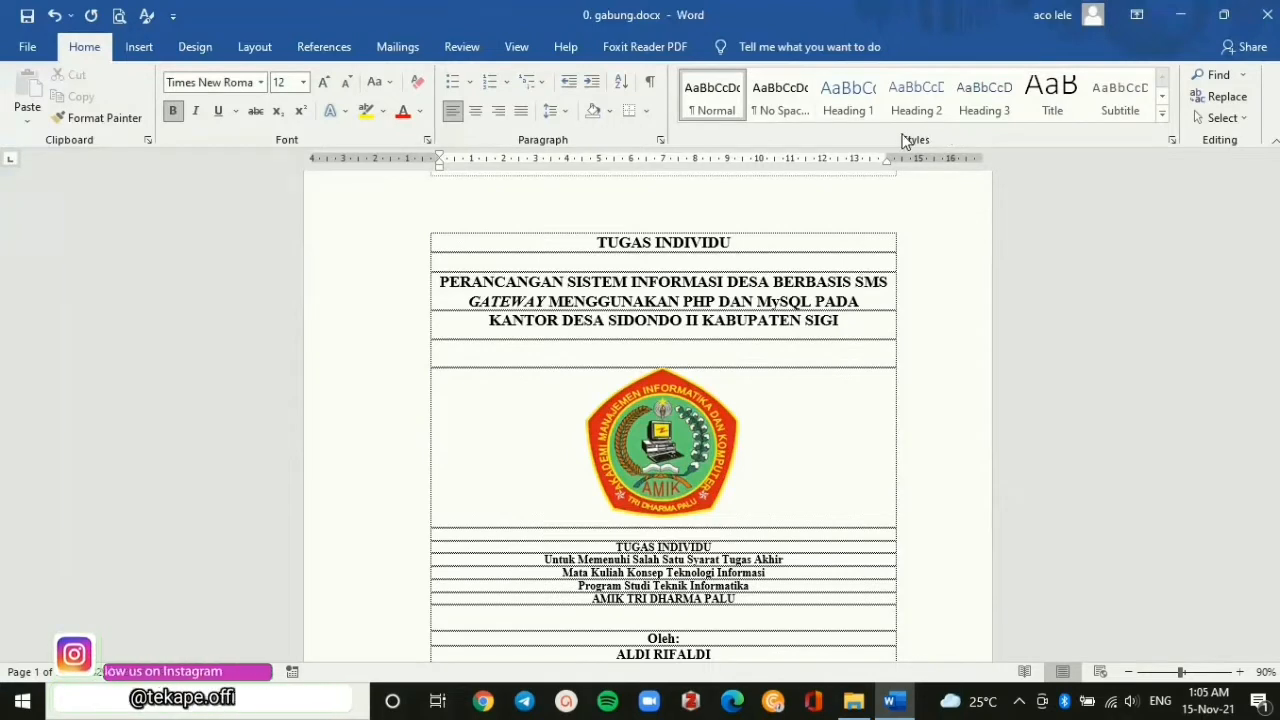
# Open the full Styles list beside the cover page and set its options to show all styles.
pyautogui.click(1173, 143)
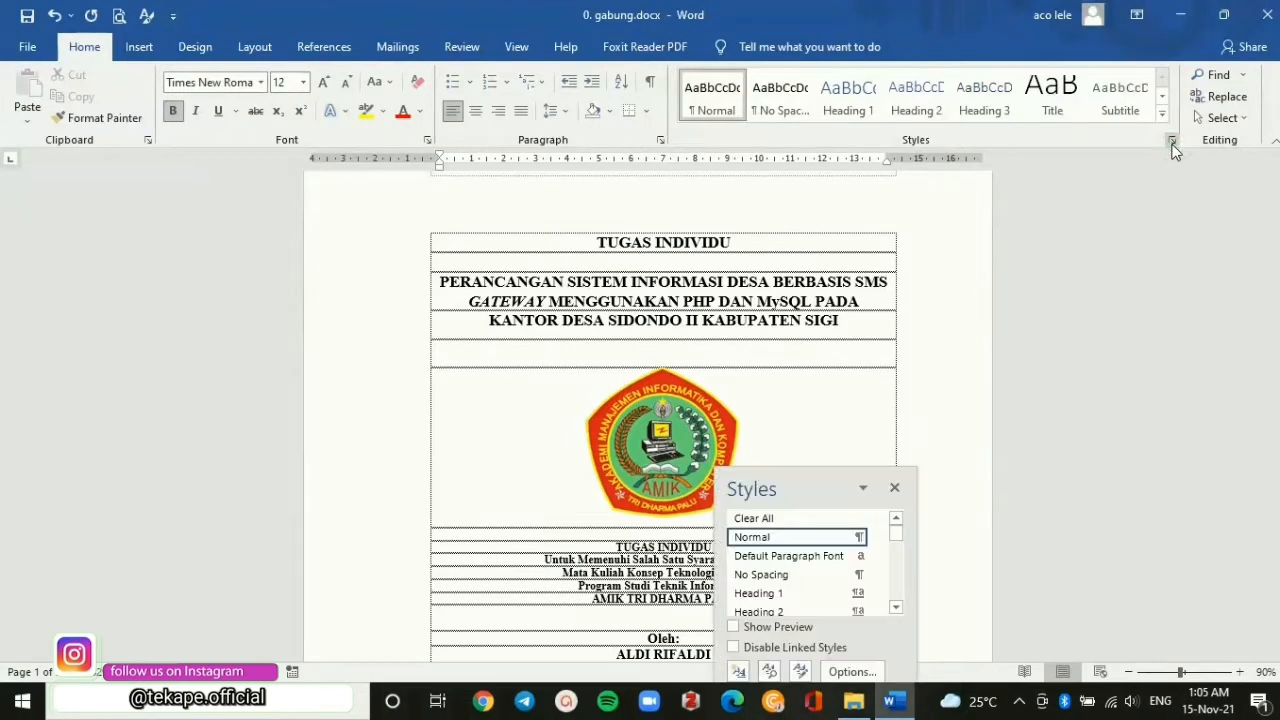
pyautogui.moveTo(796, 474); pyautogui.dragTo(953, 213)
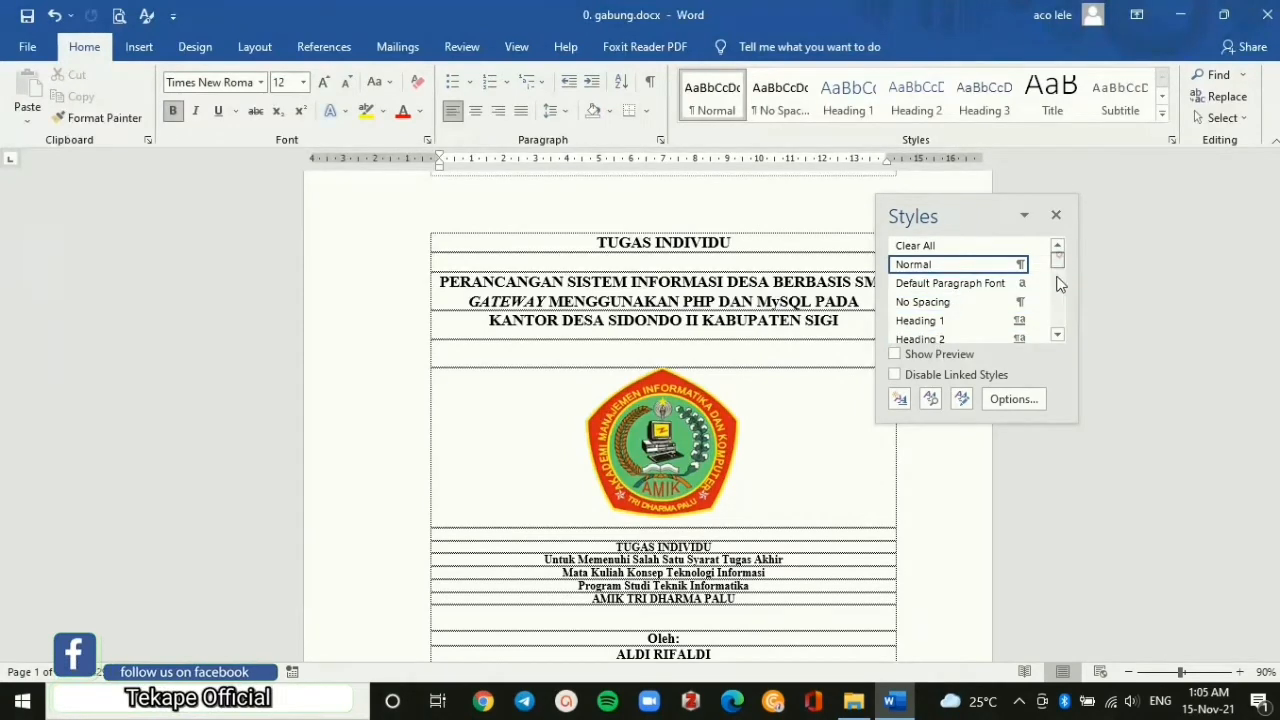
pyautogui.scroll(-20, 1060, 288)
pyautogui.scroll(20, 1045, 300)
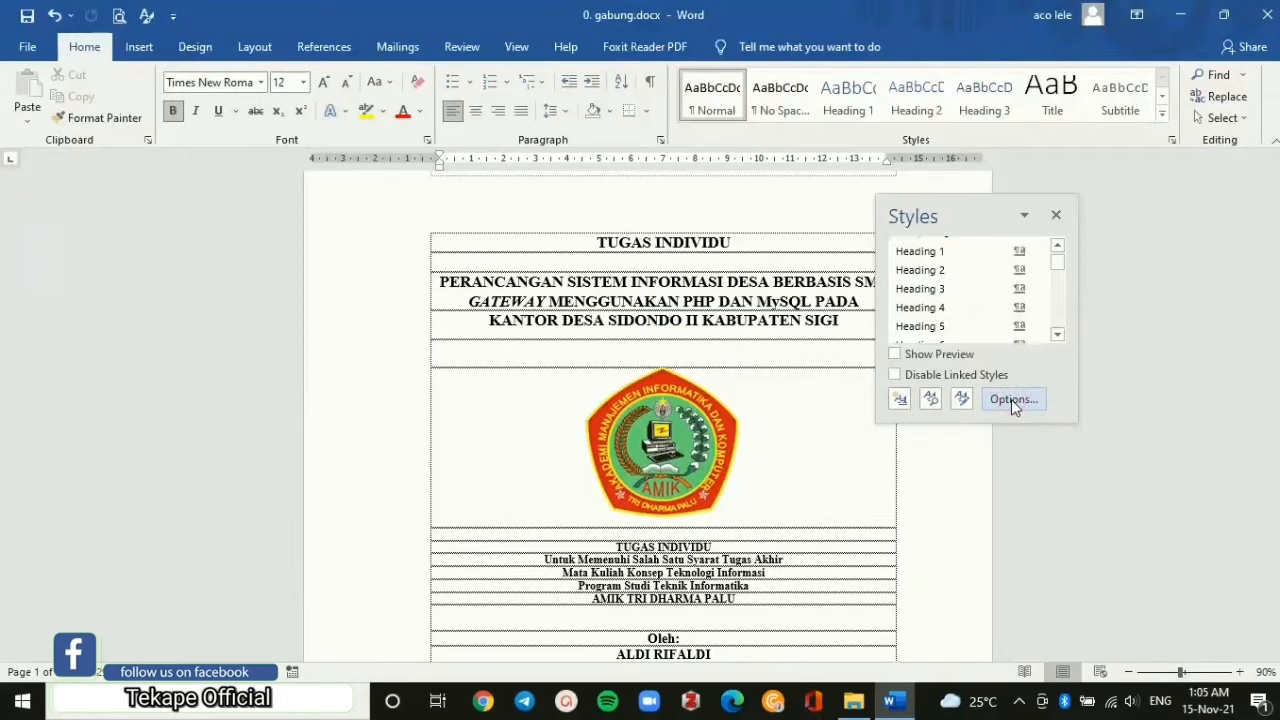
pyautogui.click(1011, 399)
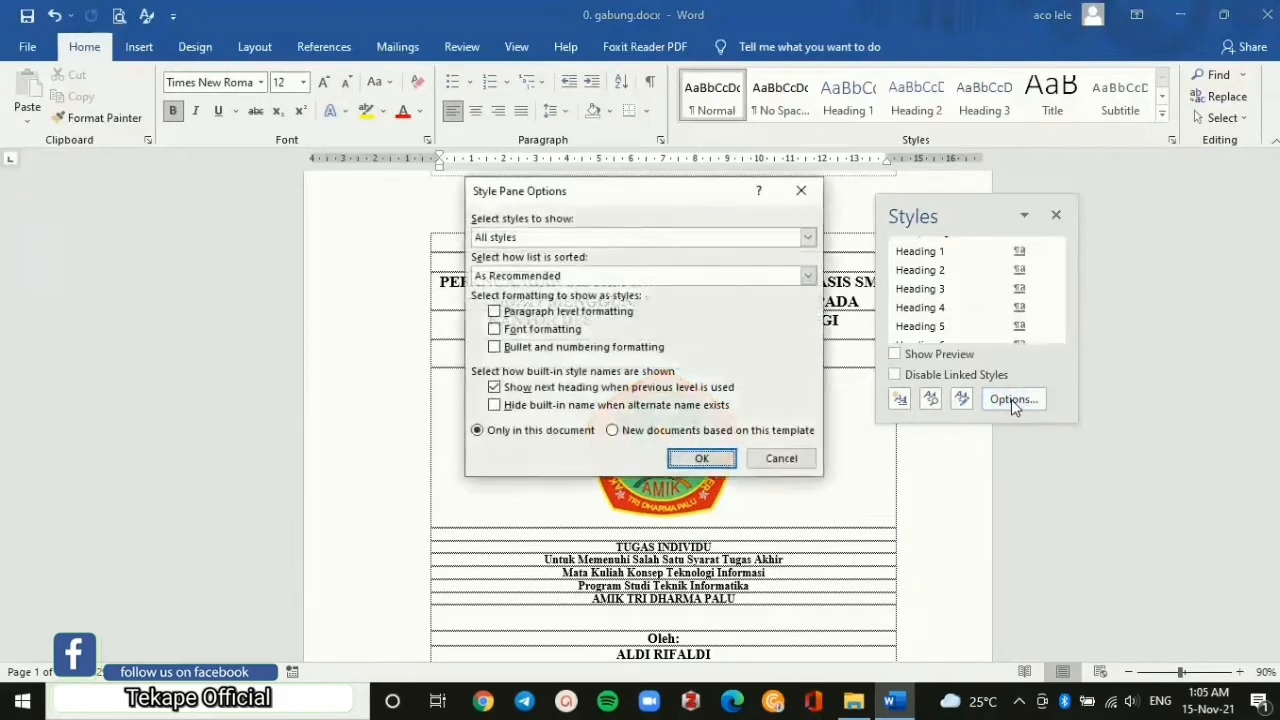
pyautogui.click(667, 237)
pyautogui.click(667, 290)
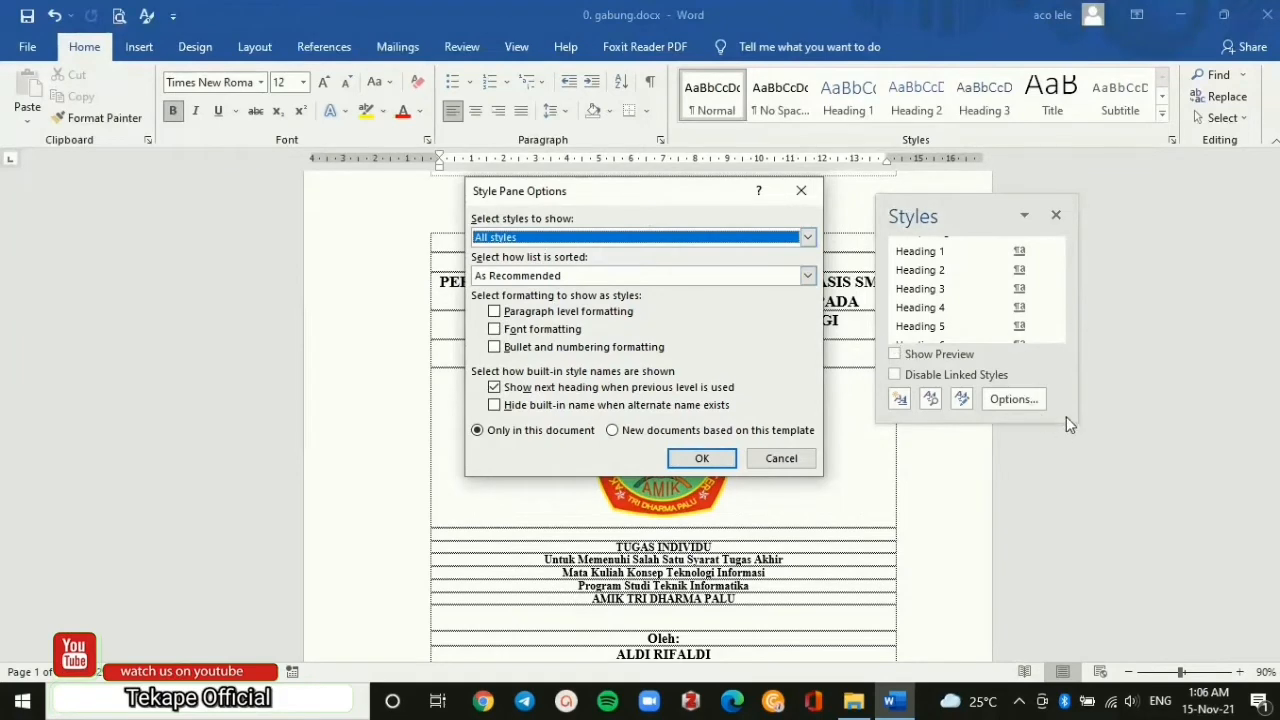
pyautogui.click(699, 462)
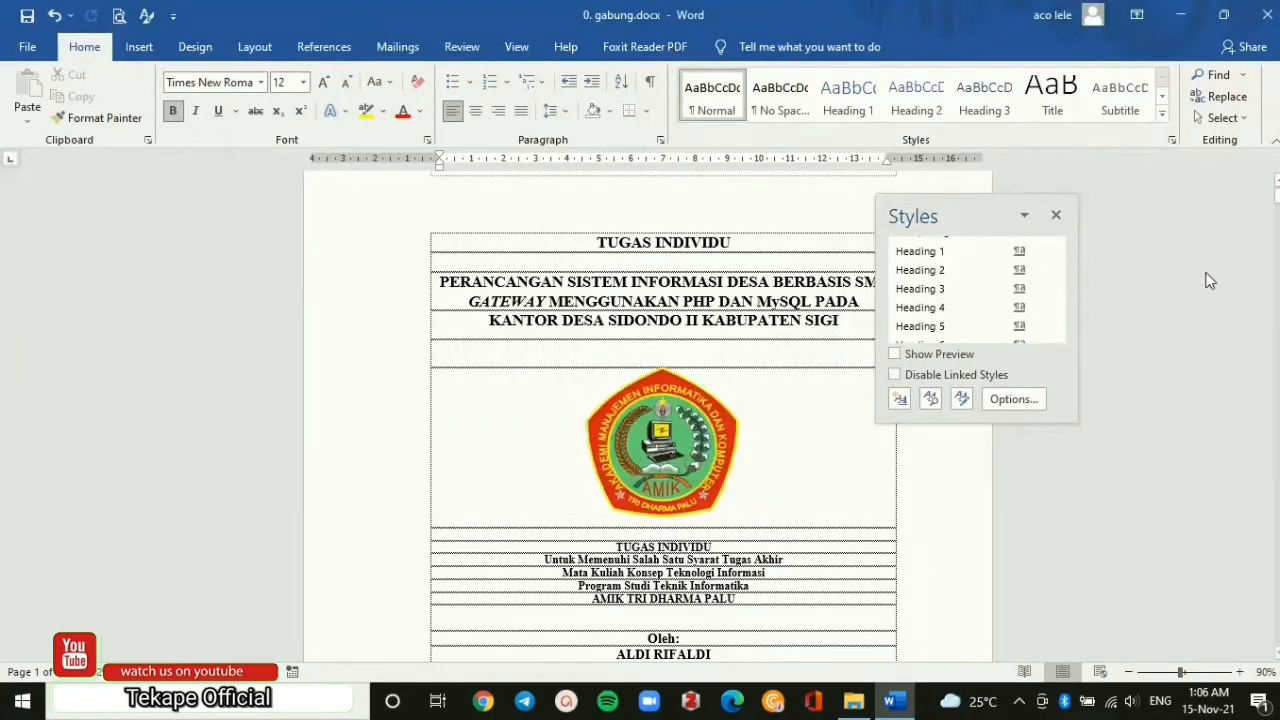
# Look through the available styles from the heading levels to Bibliography, and close the styles list.
pyautogui.scroll(-1, 1003, 318)
pyautogui.scroll(-3, 1000, 320)
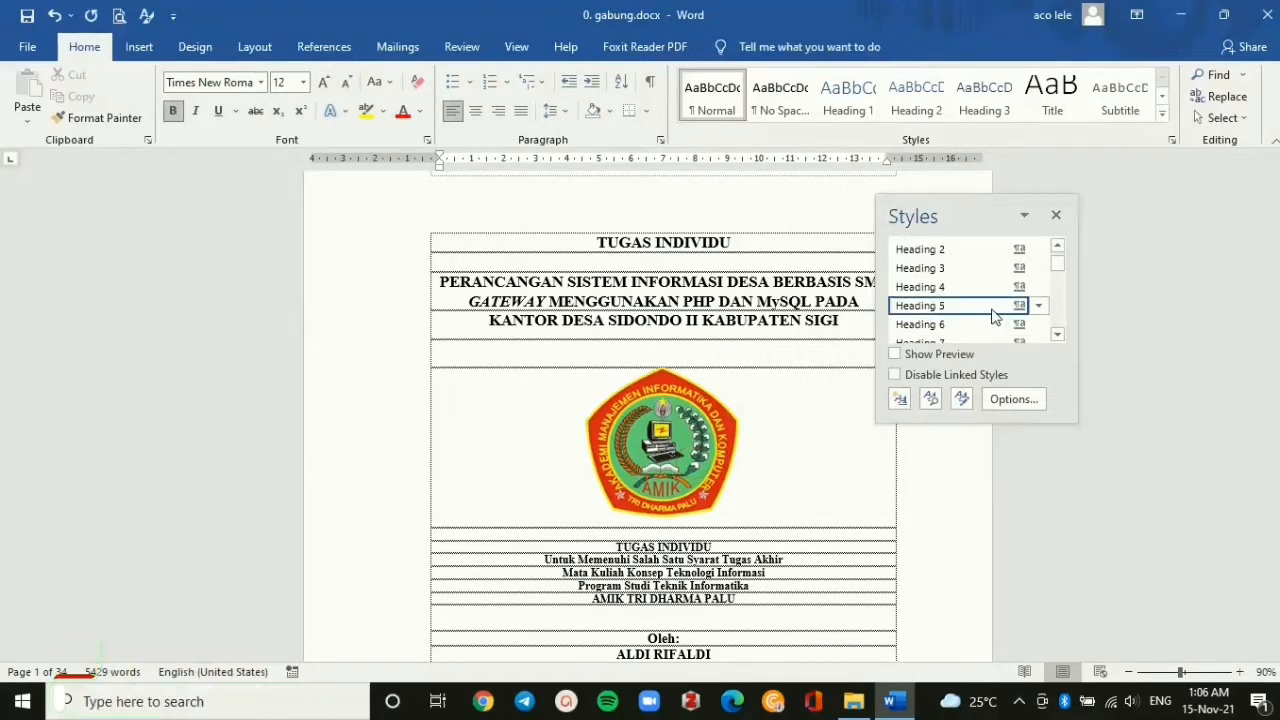
pyautogui.scroll(-1, 985, 323)
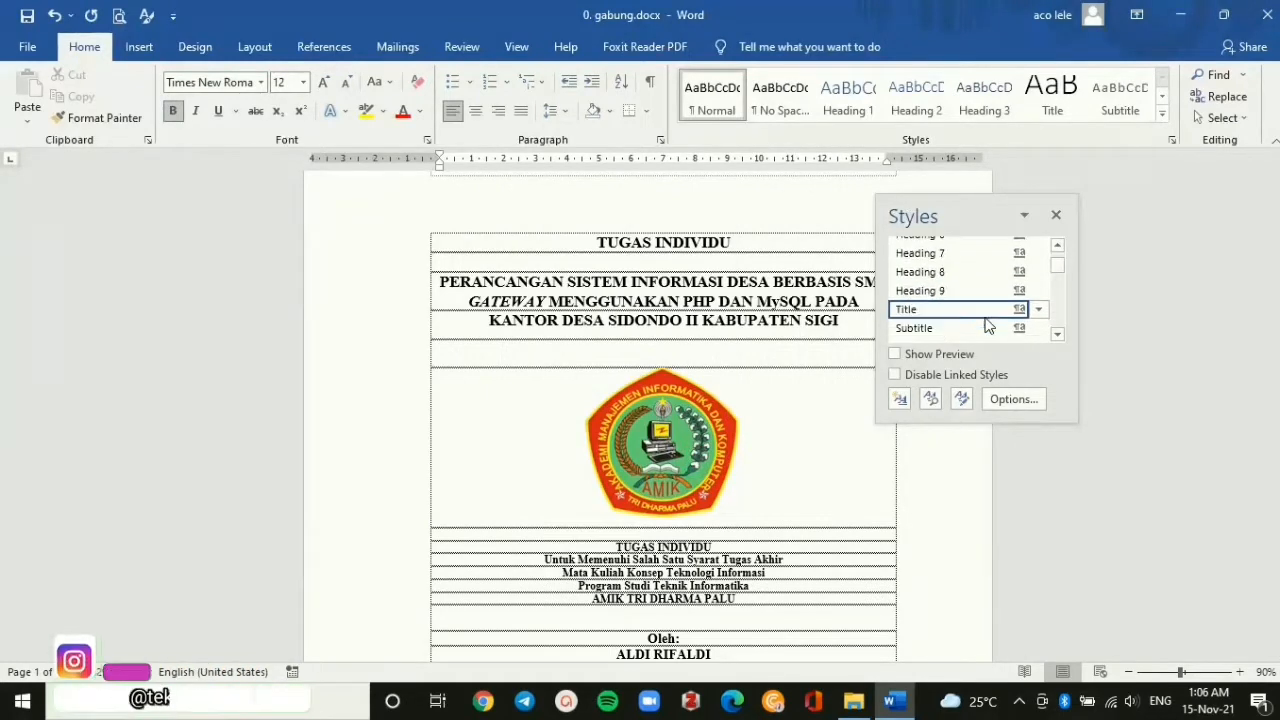
pyautogui.scroll(-1, 985, 323)
pyautogui.scroll(-2, 990, 325)
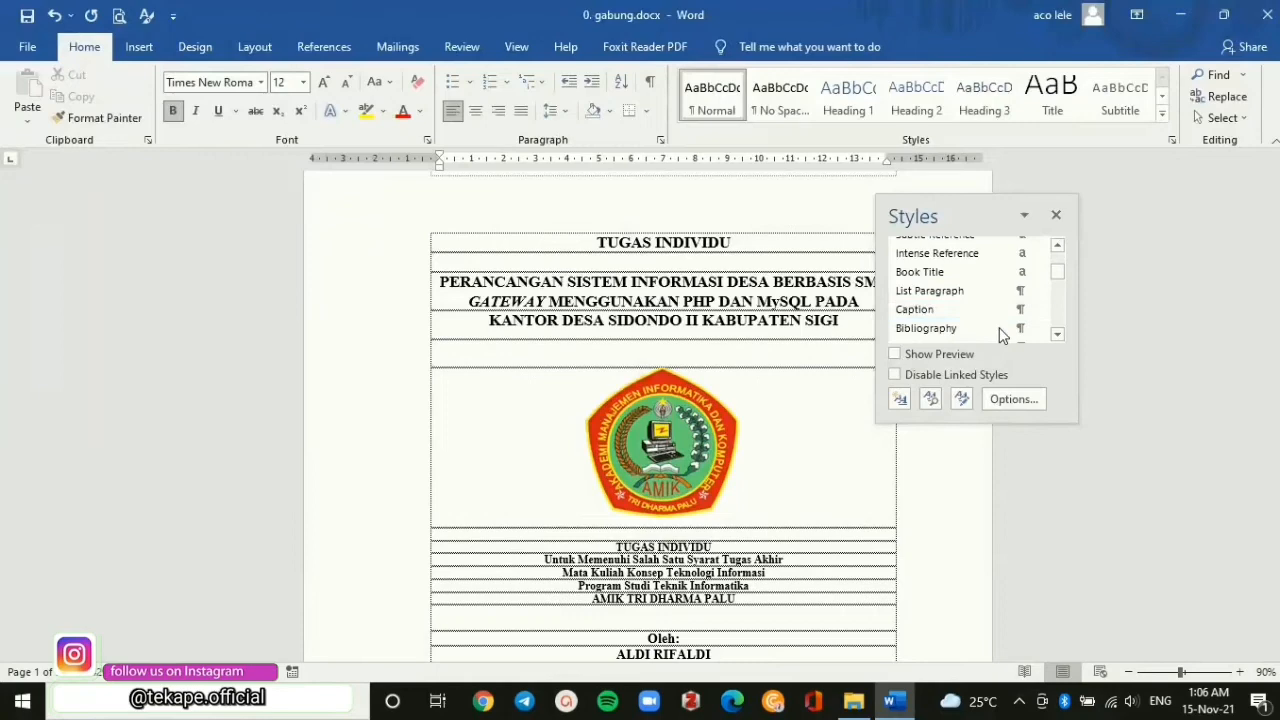
pyautogui.click(1056, 220)
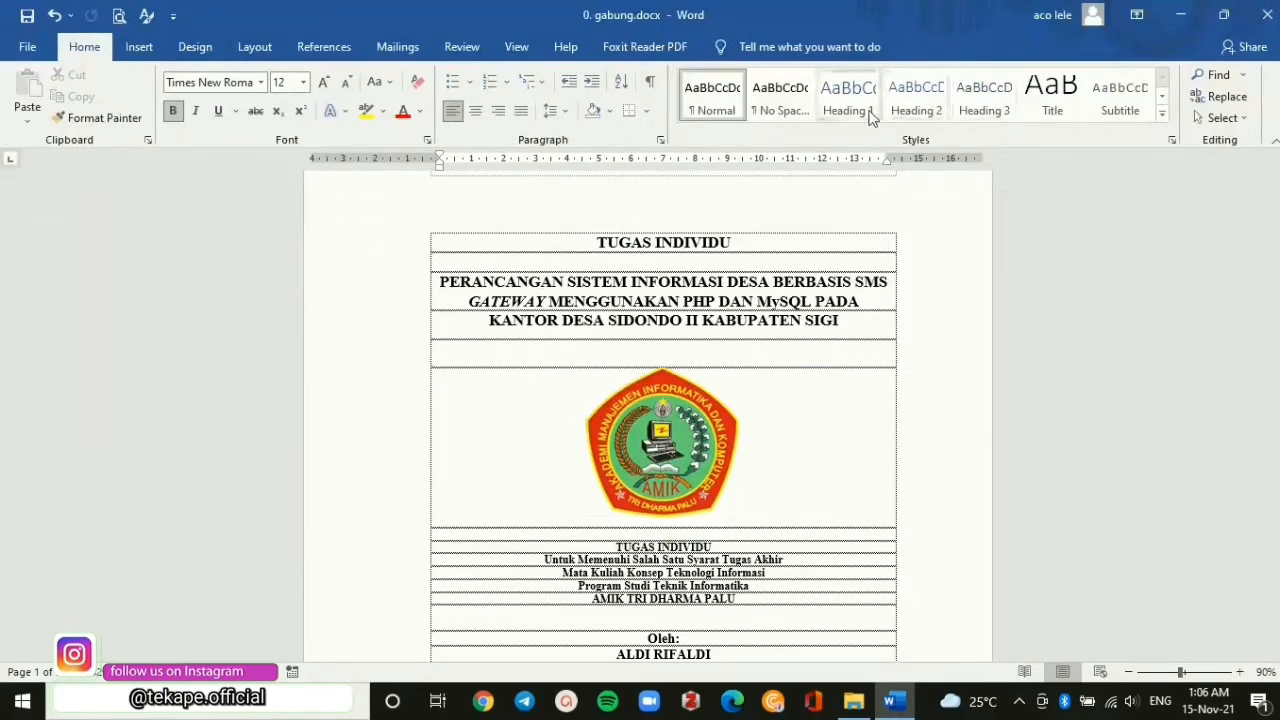
# Check the HALAMAN SAMPUL entry in the DAFTAR ISI against the headings on the cover page.
pyautogui.scroll(-5, 780, 450)
pyautogui.scroll(5, 785, 508)
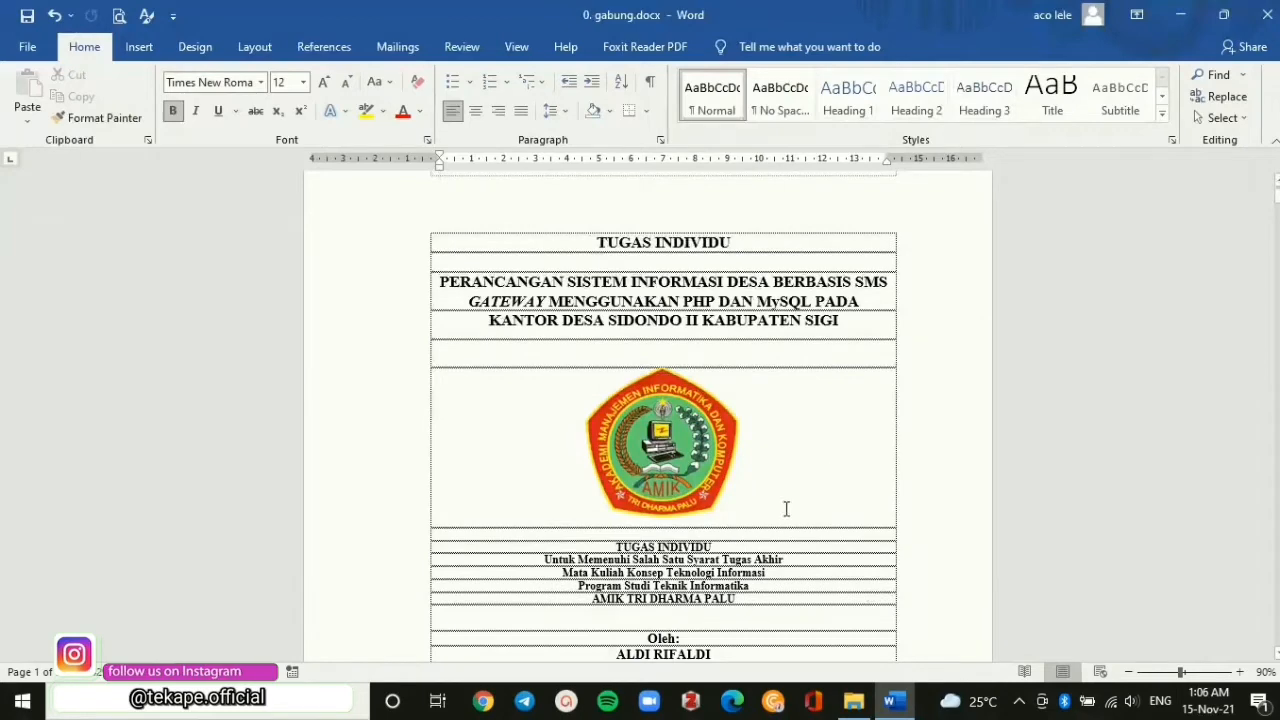
pyautogui.click(745, 580)
pyautogui.scroll(-4, 745, 580)
pyautogui.scroll(-20, 746, 580)
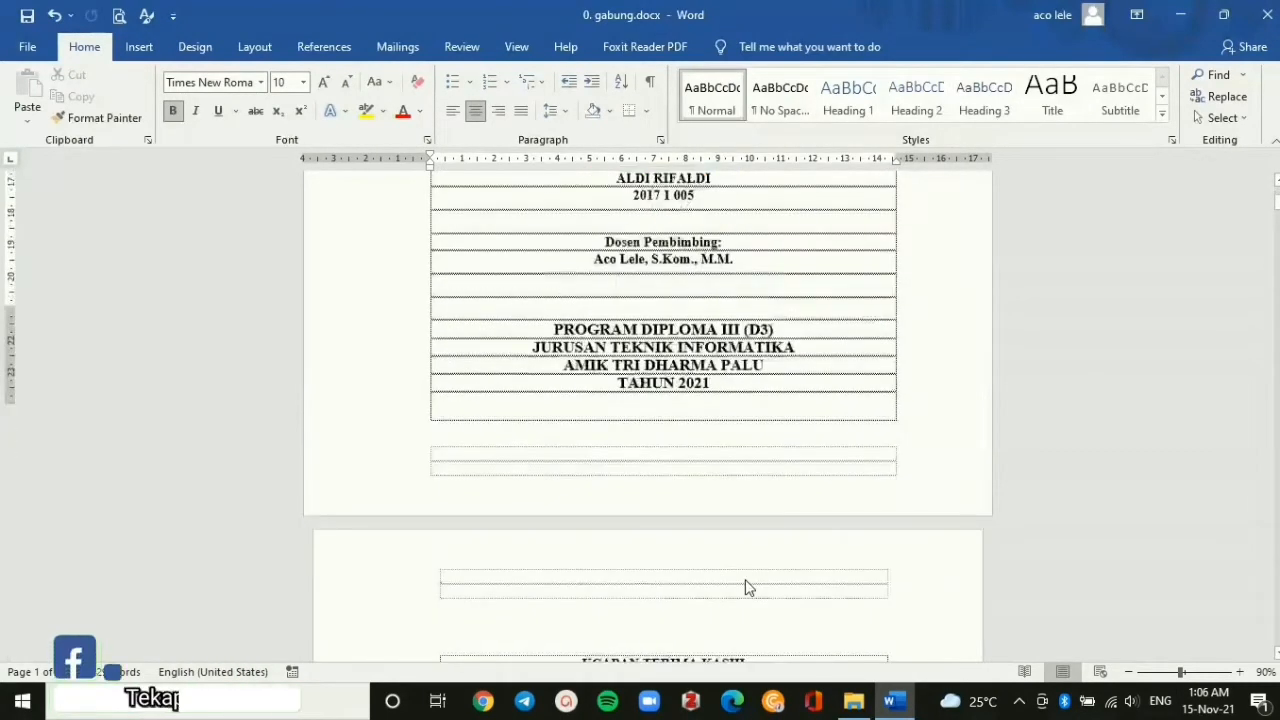
pyautogui.scroll(-6, 746, 580)
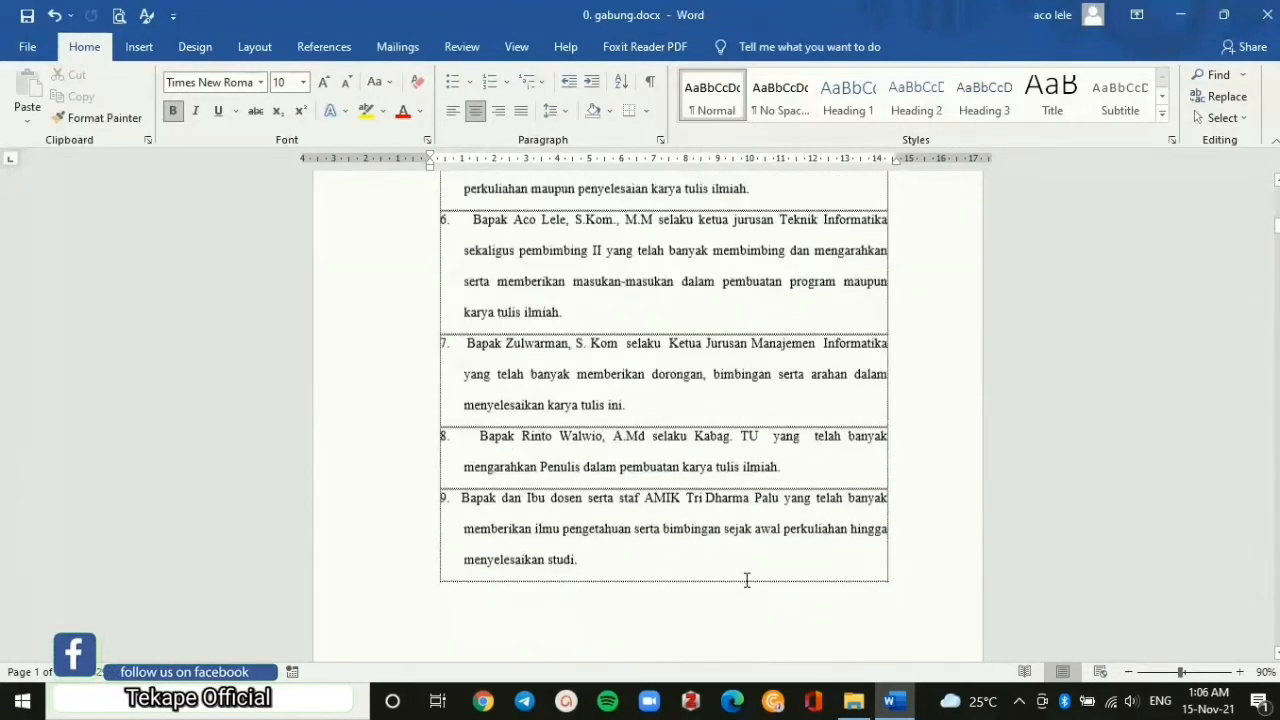
pyautogui.scroll(-15, 746, 580)
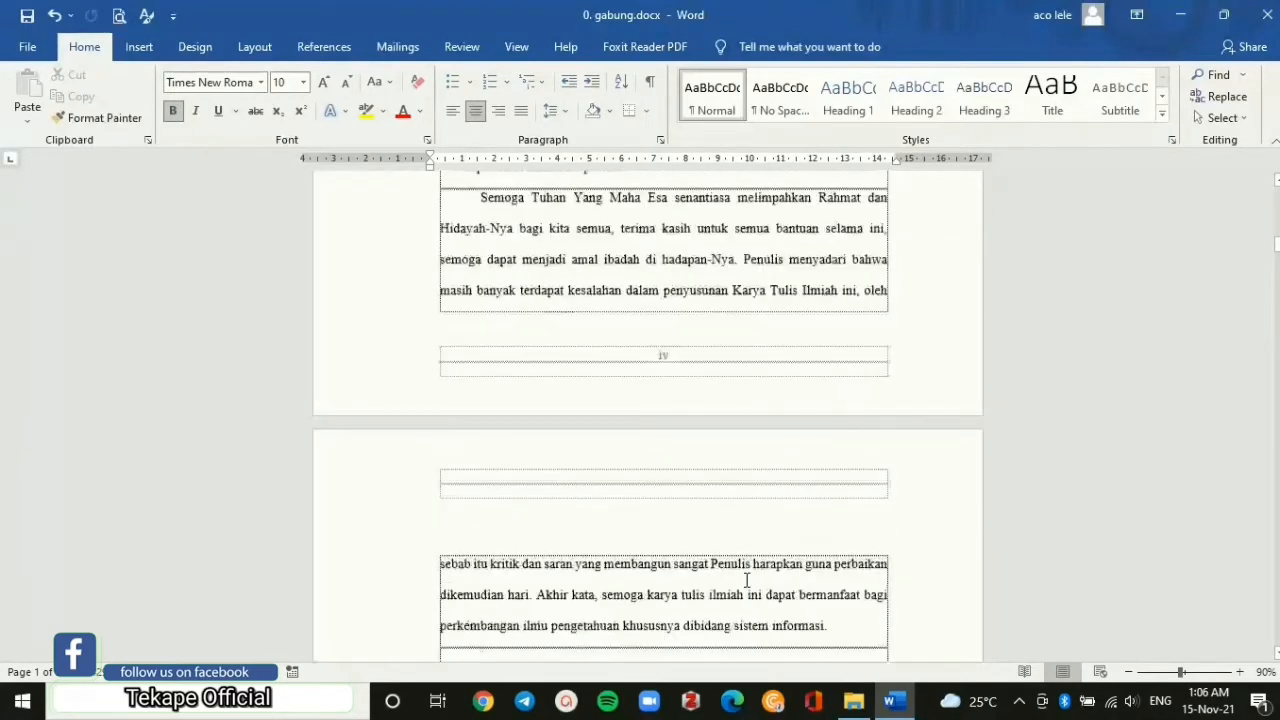
pyautogui.scroll(-20, 746, 580)
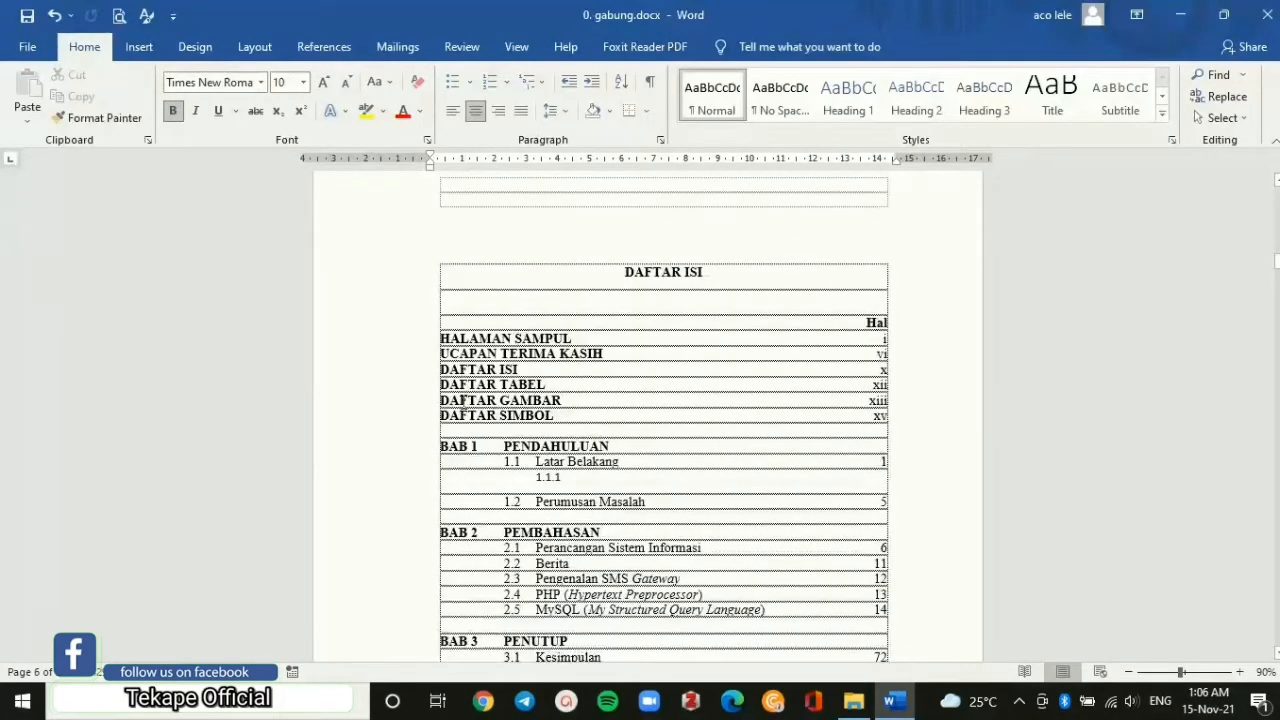
pyautogui.click(449, 336)
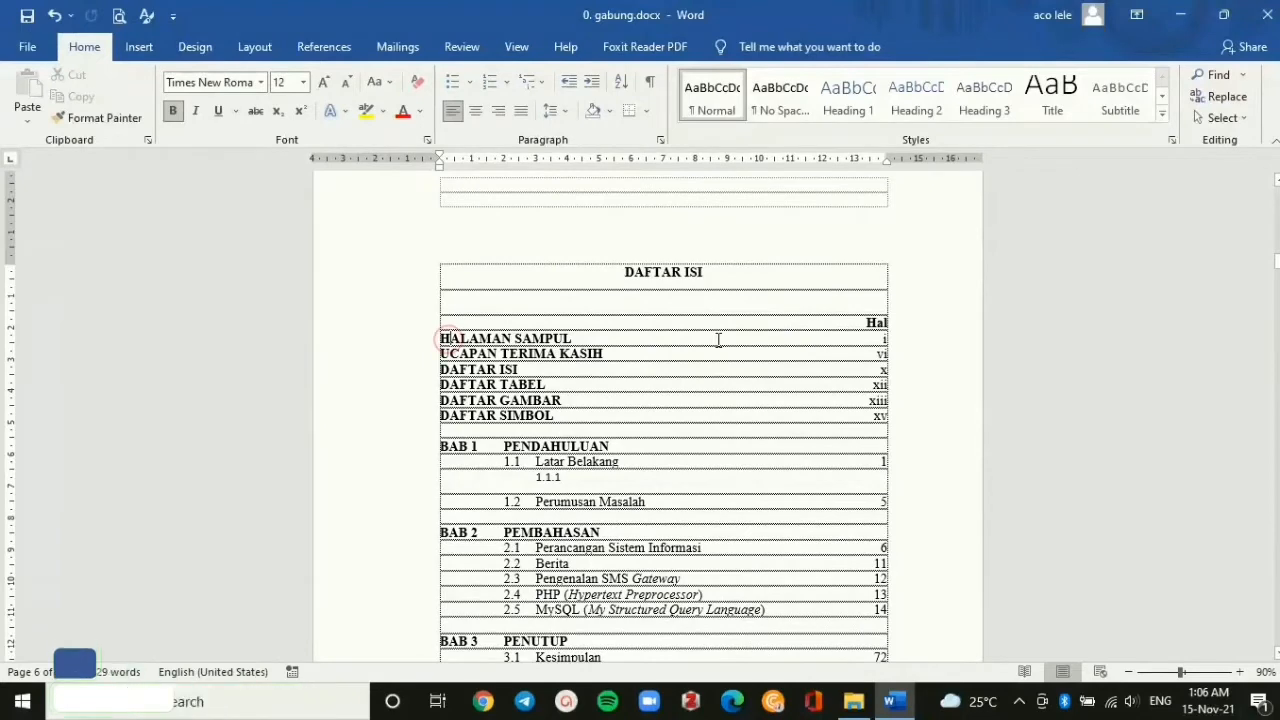
pyautogui.scroll(10, 718, 340)
pyautogui.scroll(5, 718, 340)
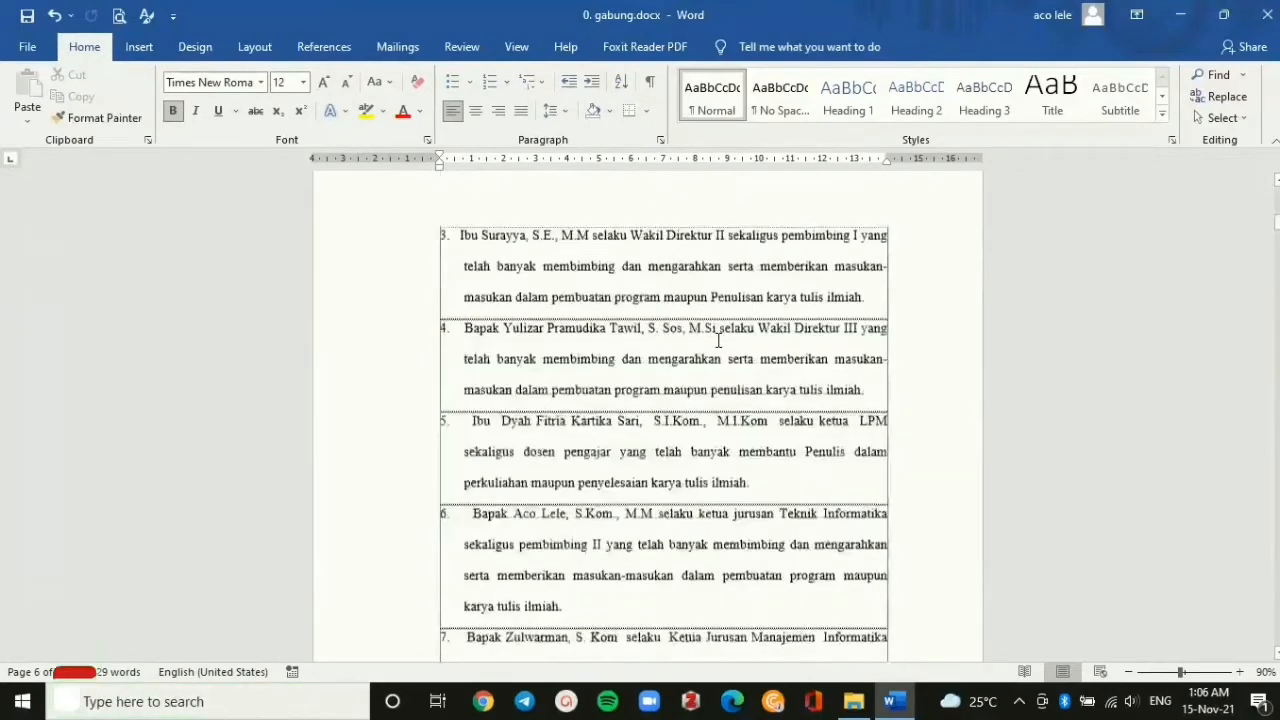
pyautogui.scroll(10, 718, 340)
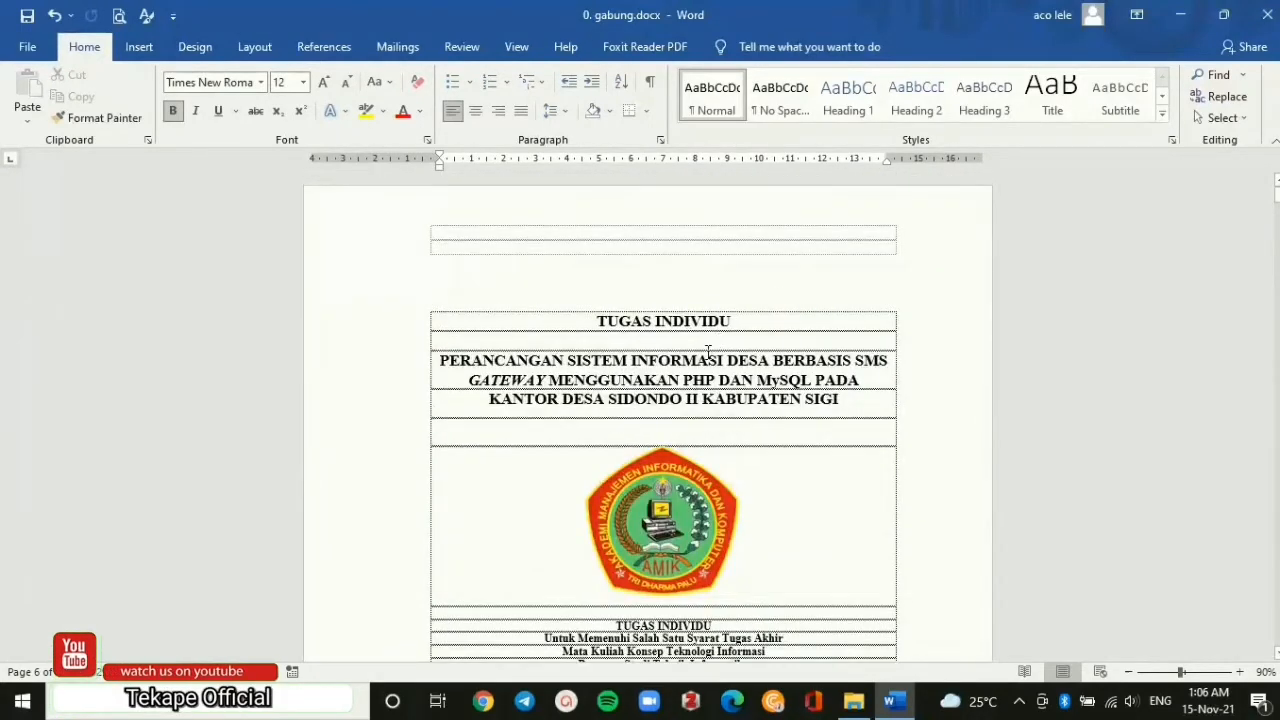
# Insert a new line reading HALAMAN SAMPUL above TUGAS INDIVIDU on the cover page.
pyautogui.click(591, 321)
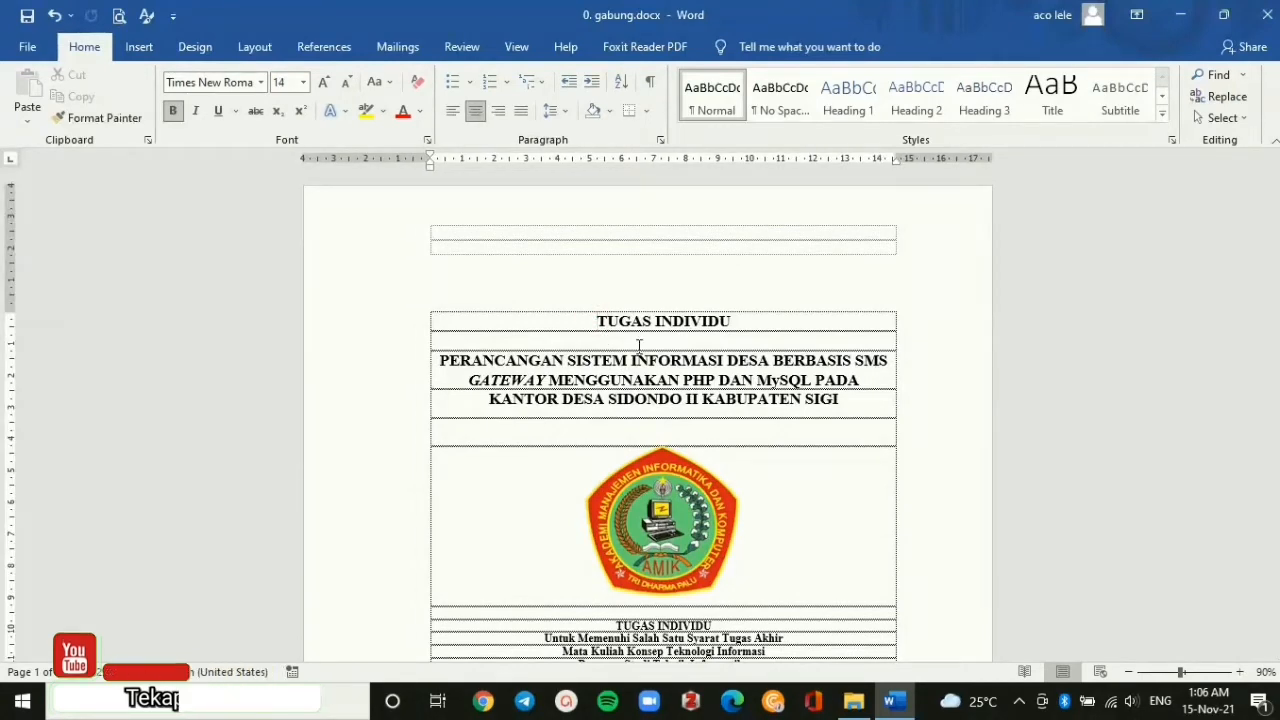
pyautogui.press('Return')
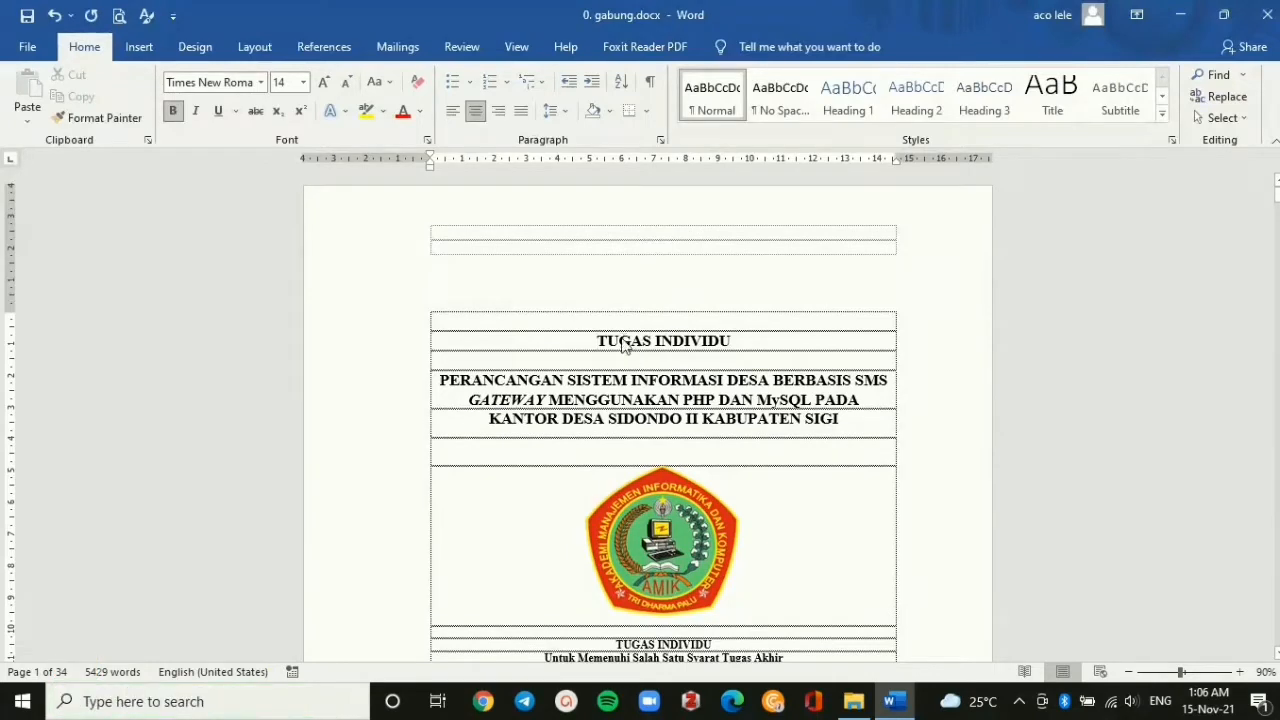
pyautogui.click(640, 325)
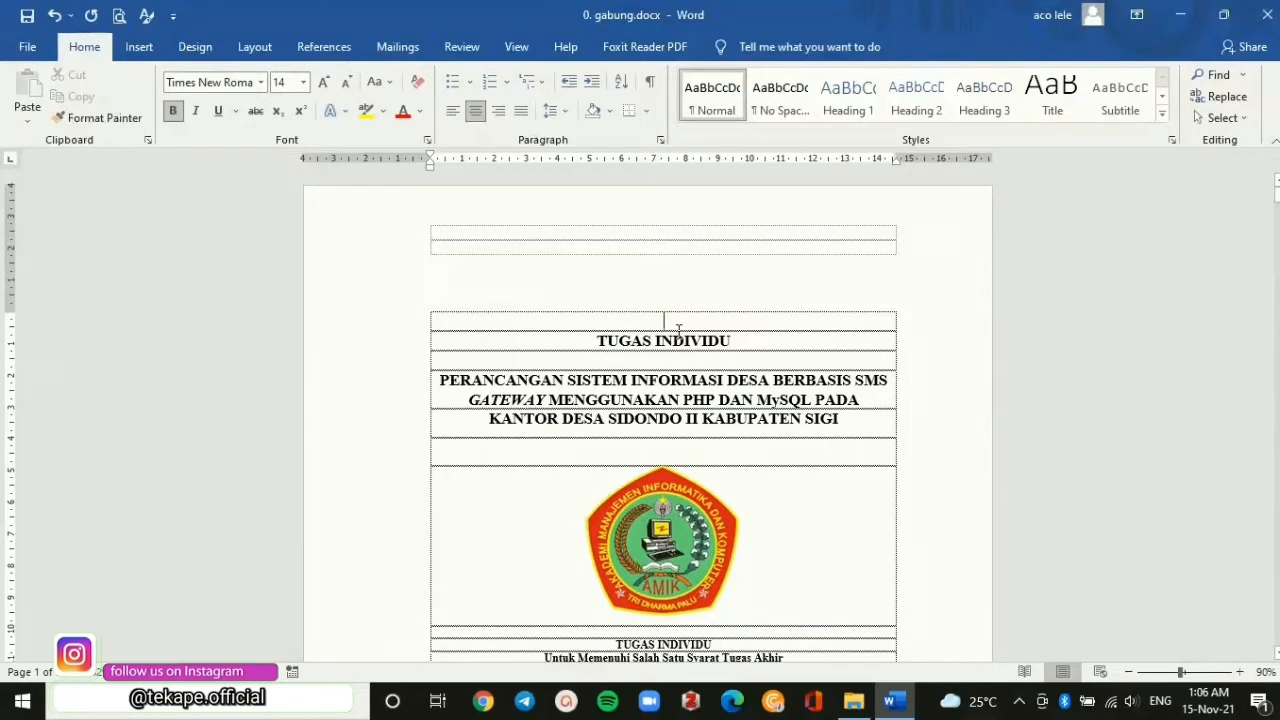
pyautogui.write('HALAMAN ')
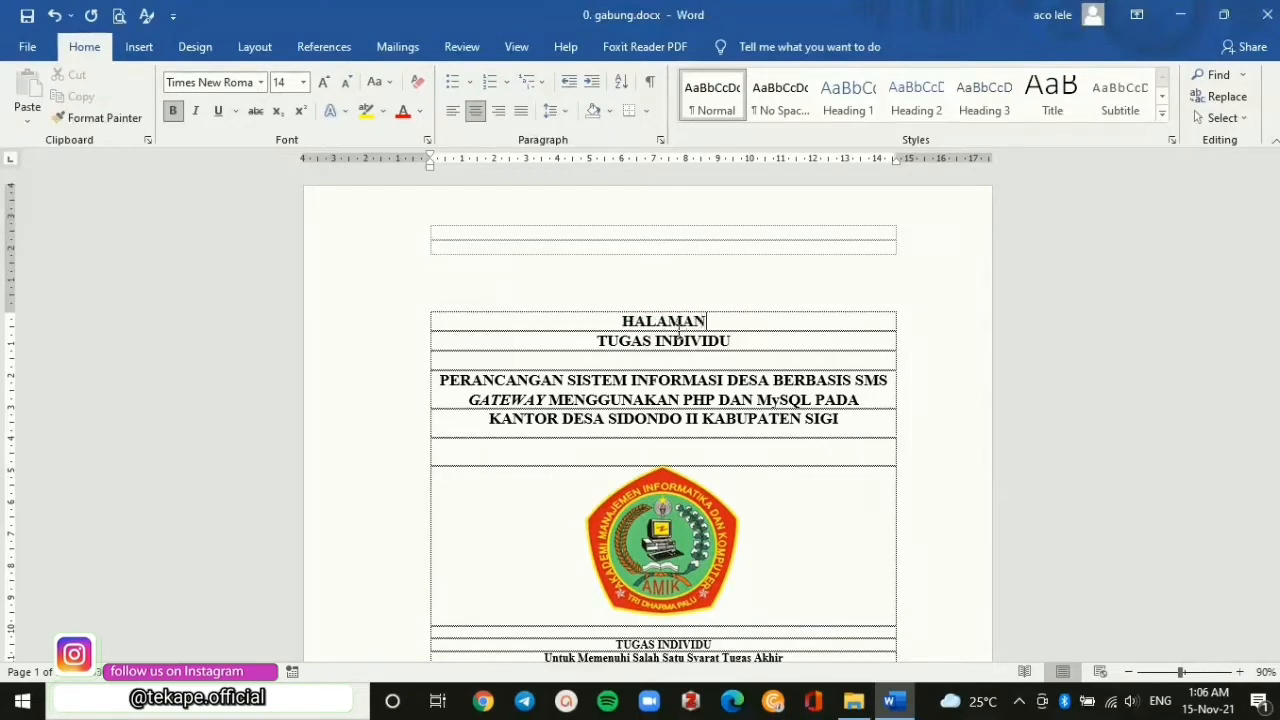
pyautogui.write('SAMPUL')
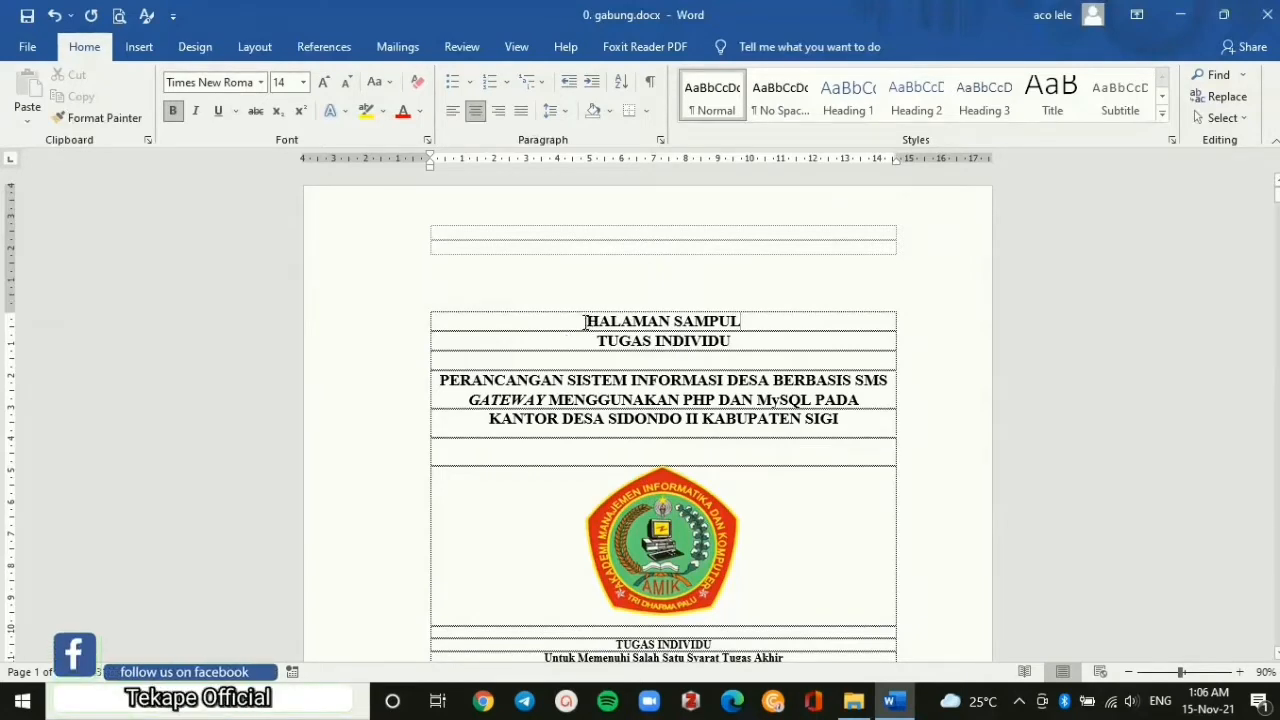
# Apply Heading 1 to HALAMAN SAMPUL on the cover page and set the style's font to Times New Roman, 12 pt.
pyautogui.moveTo(590, 320); pyautogui.dragTo(754, 320)
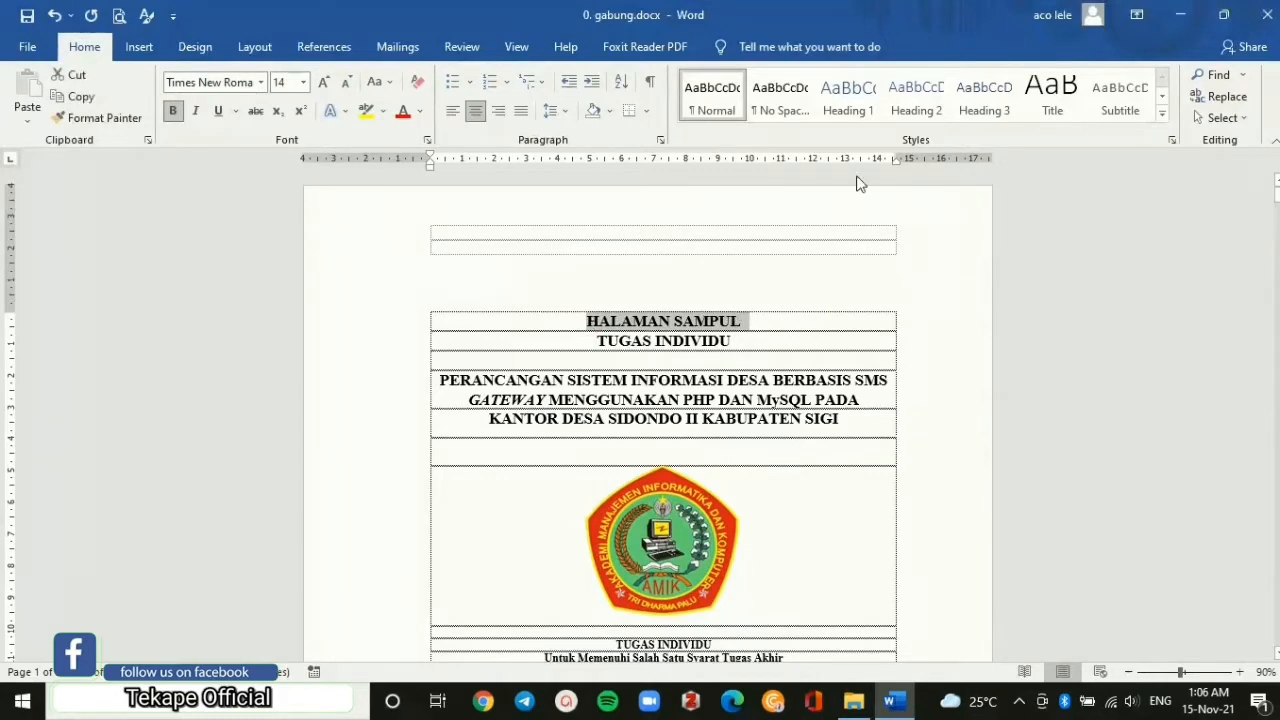
pyautogui.click(858, 104)
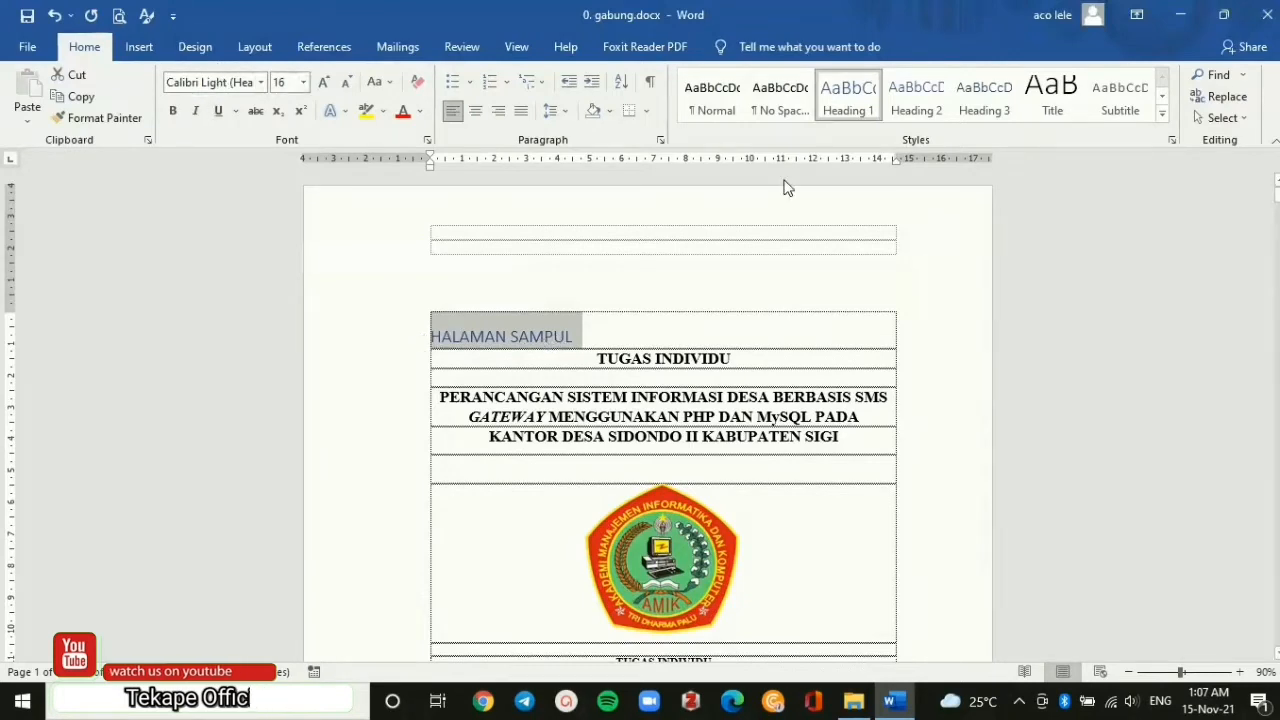
pyautogui.rightClick(855, 100)
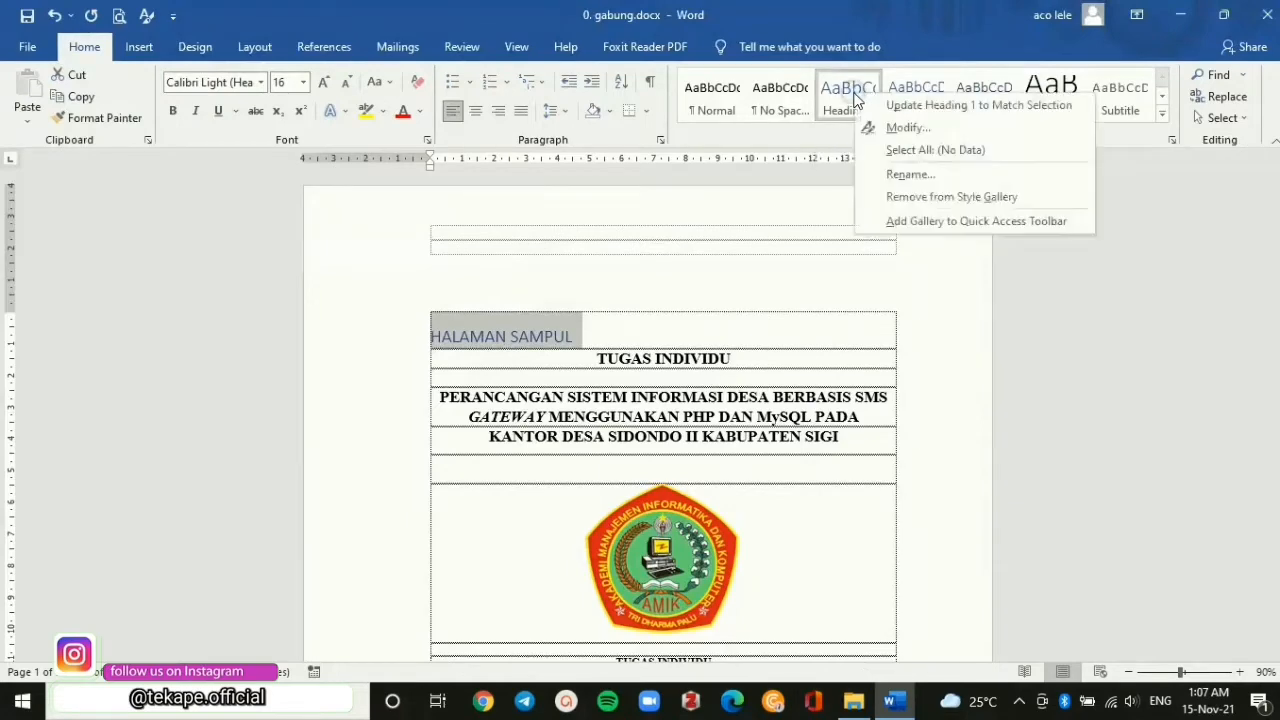
pyautogui.click(897, 128)
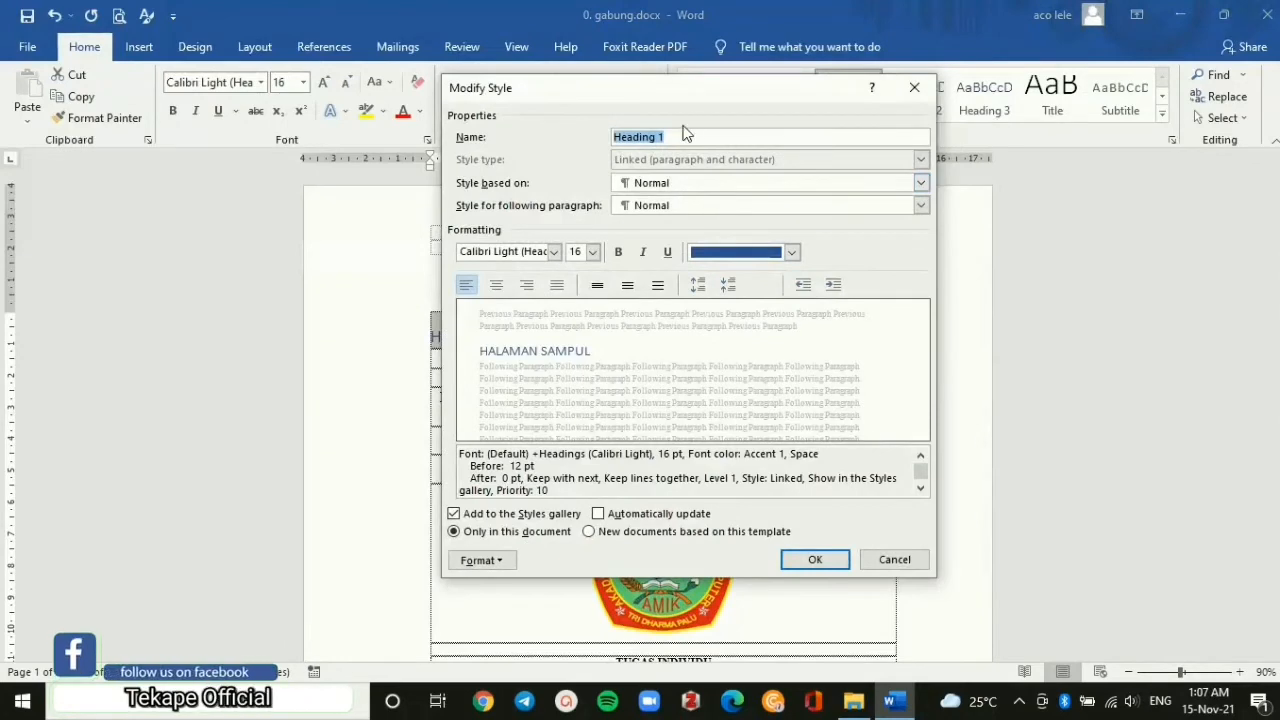
pyautogui.click(519, 254)
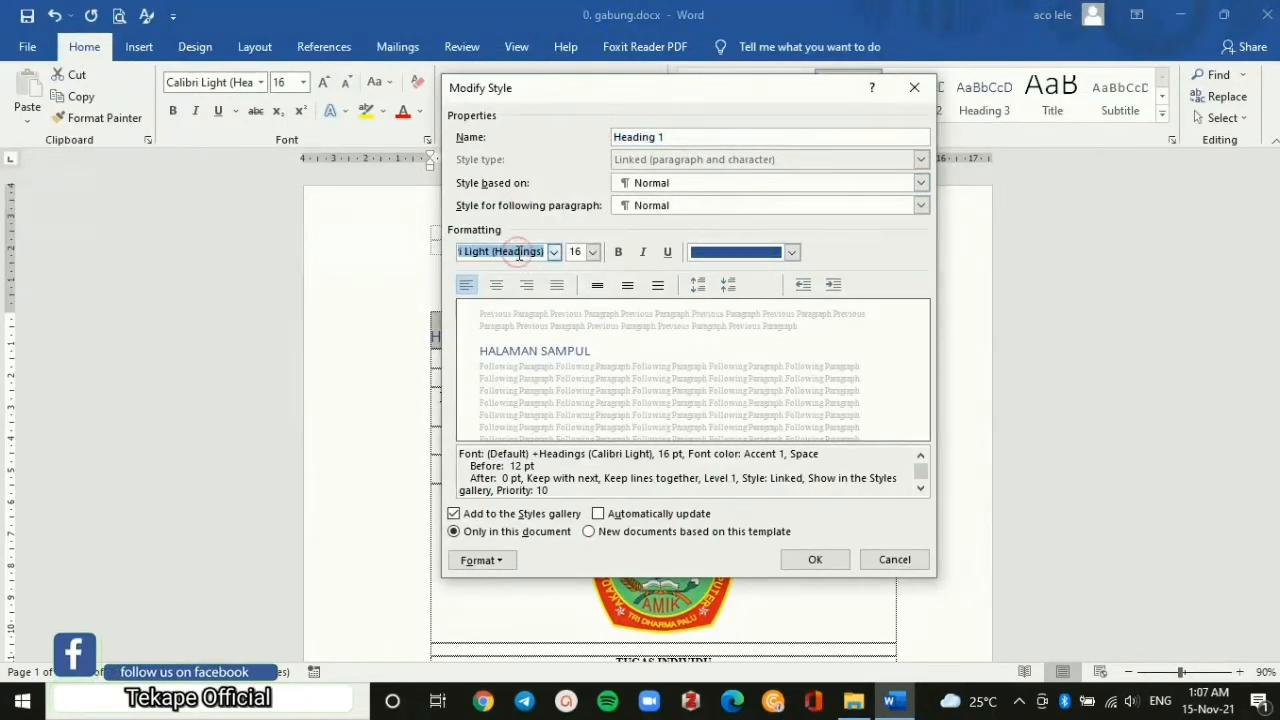
pyautogui.write('T')
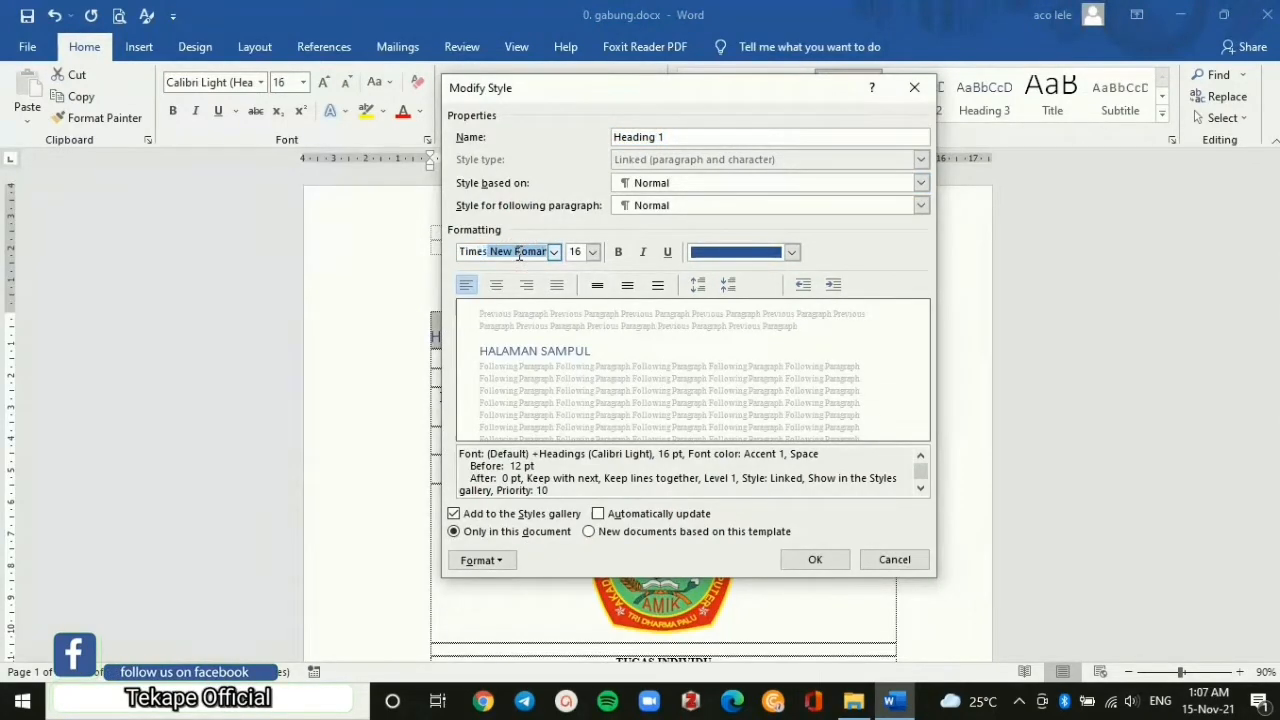
pyautogui.write('imes')
pyautogui.click(578, 252)
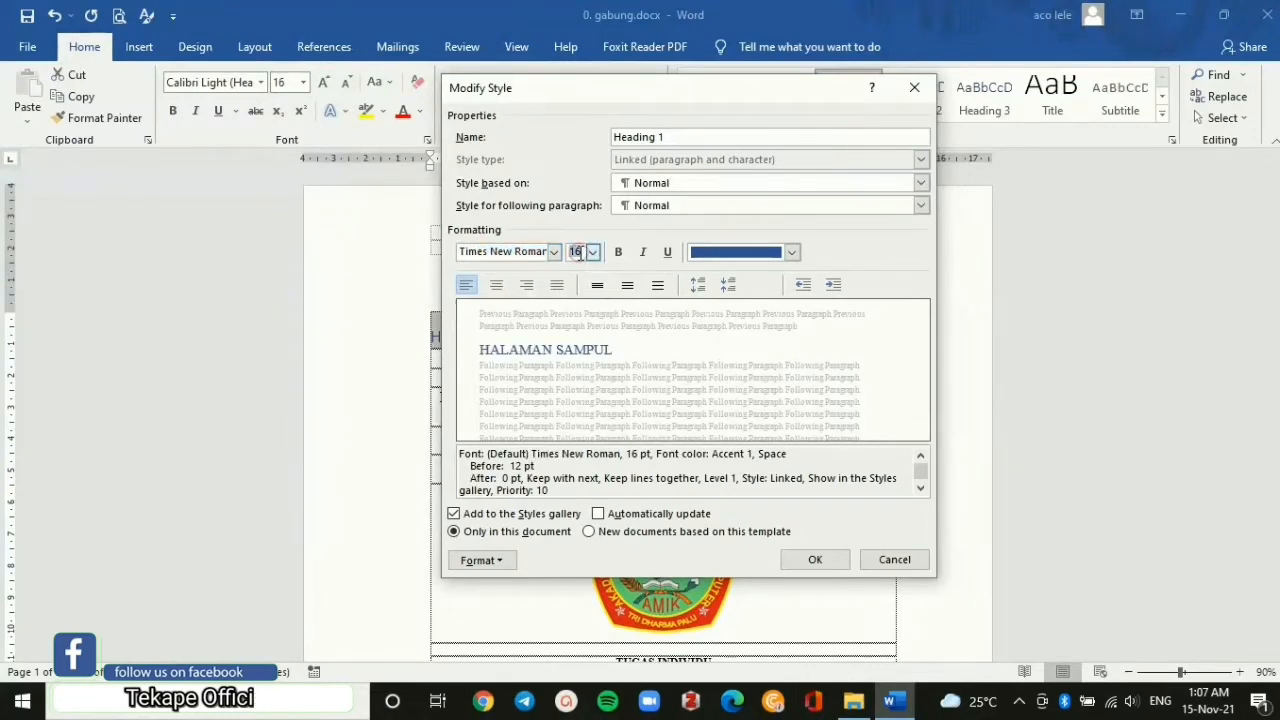
# Set the Heading 1 style to Automatic font color, centered alignment and 1.5 line spacing.
pyautogui.click(793, 255)
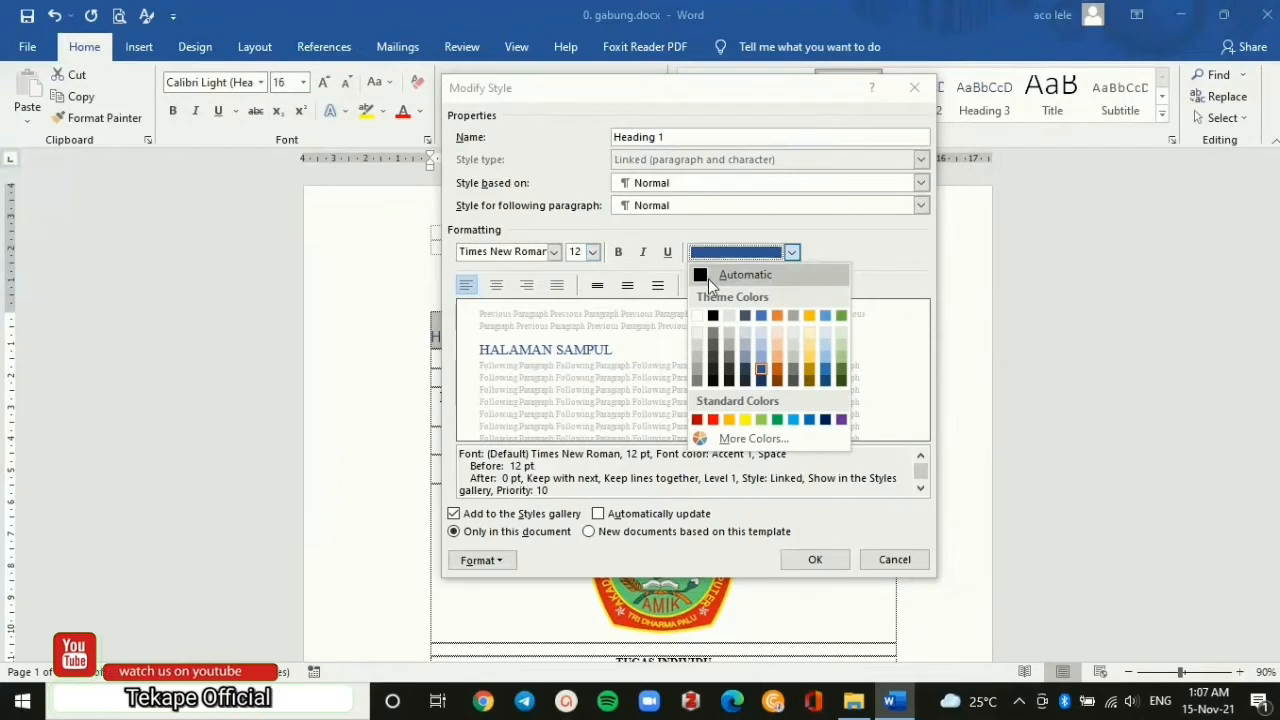
pyautogui.click(740, 275)
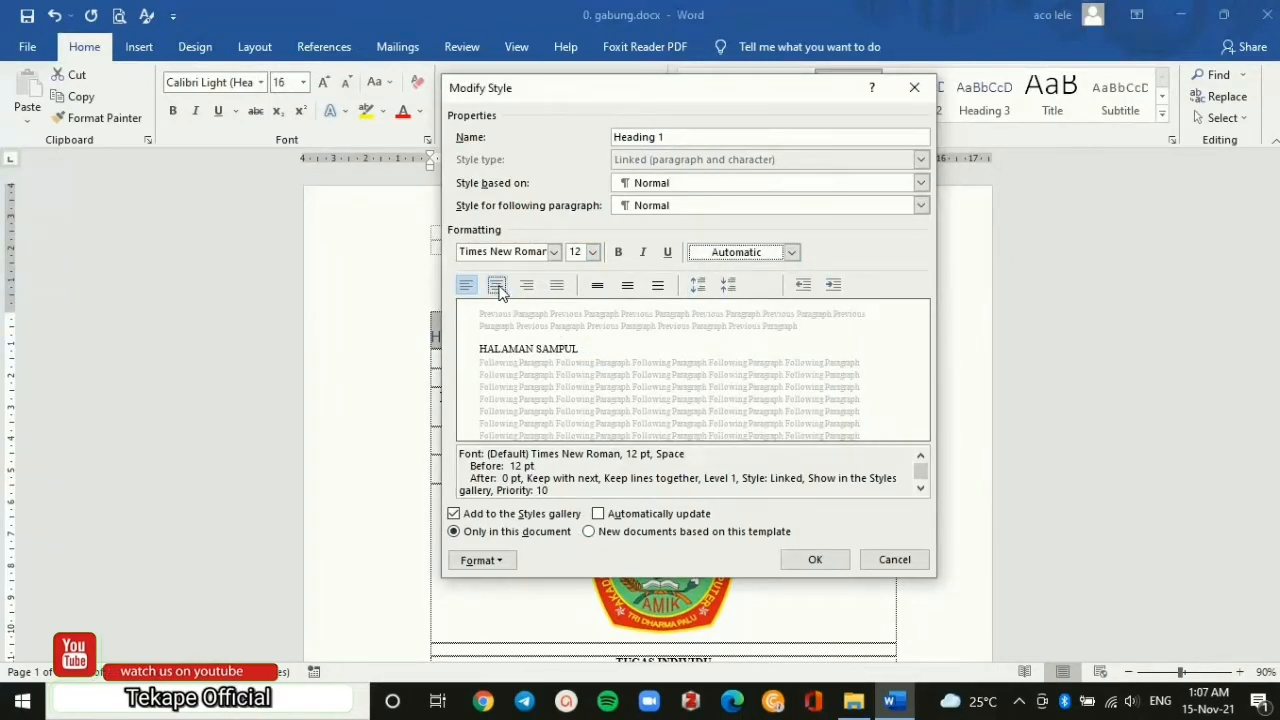
pyautogui.click(497, 286)
pyautogui.click(627, 286)
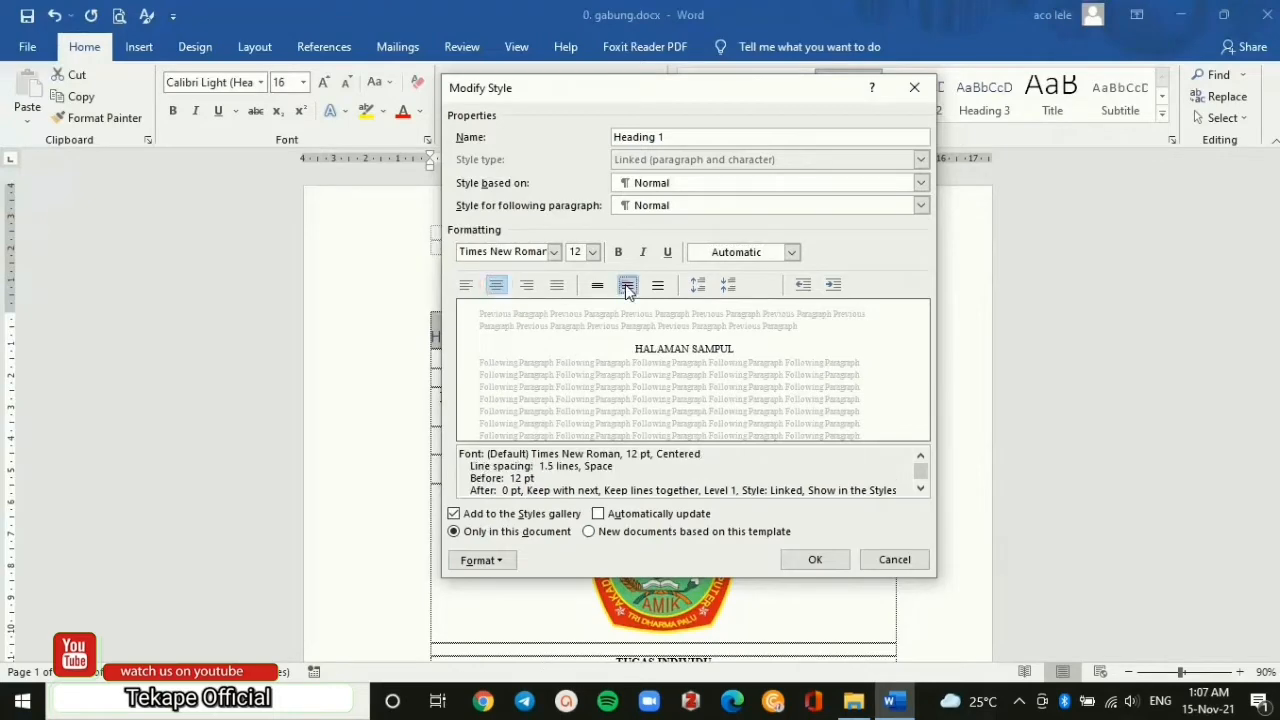
pyautogui.click(815, 560)
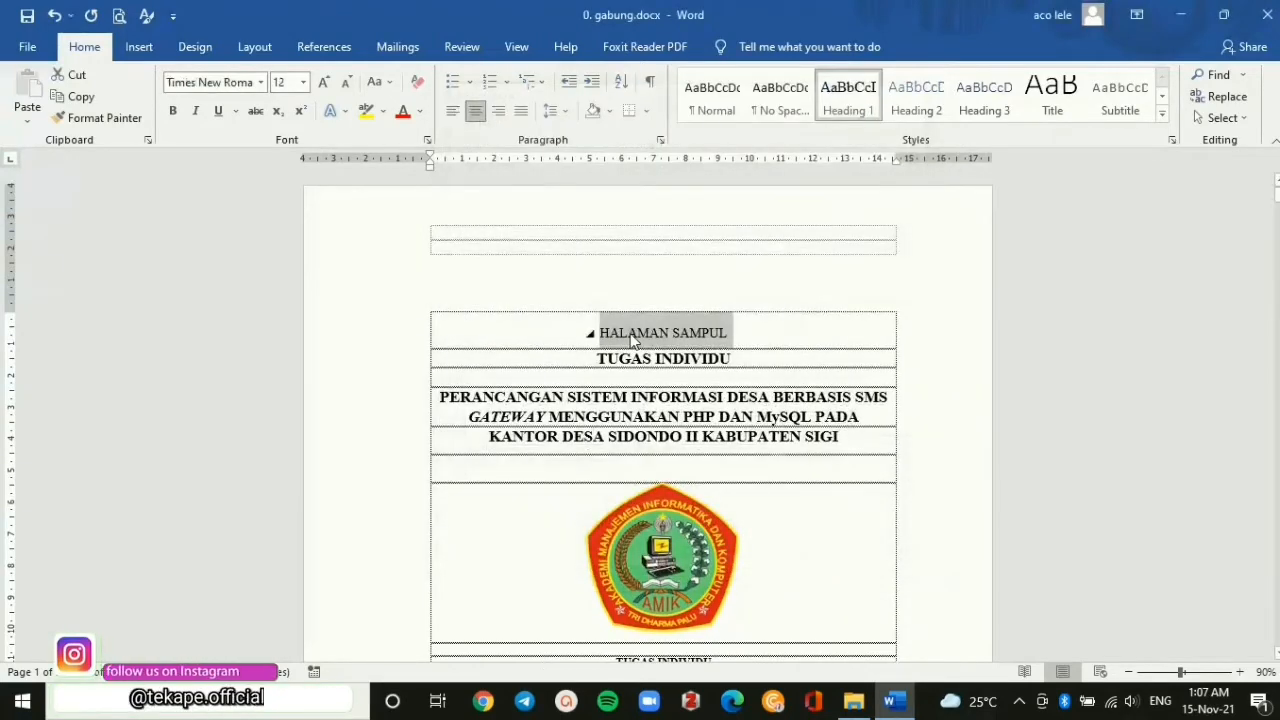
# Modify the Heading 1 style to make it bold.
pyautogui.rightClick(836, 102)
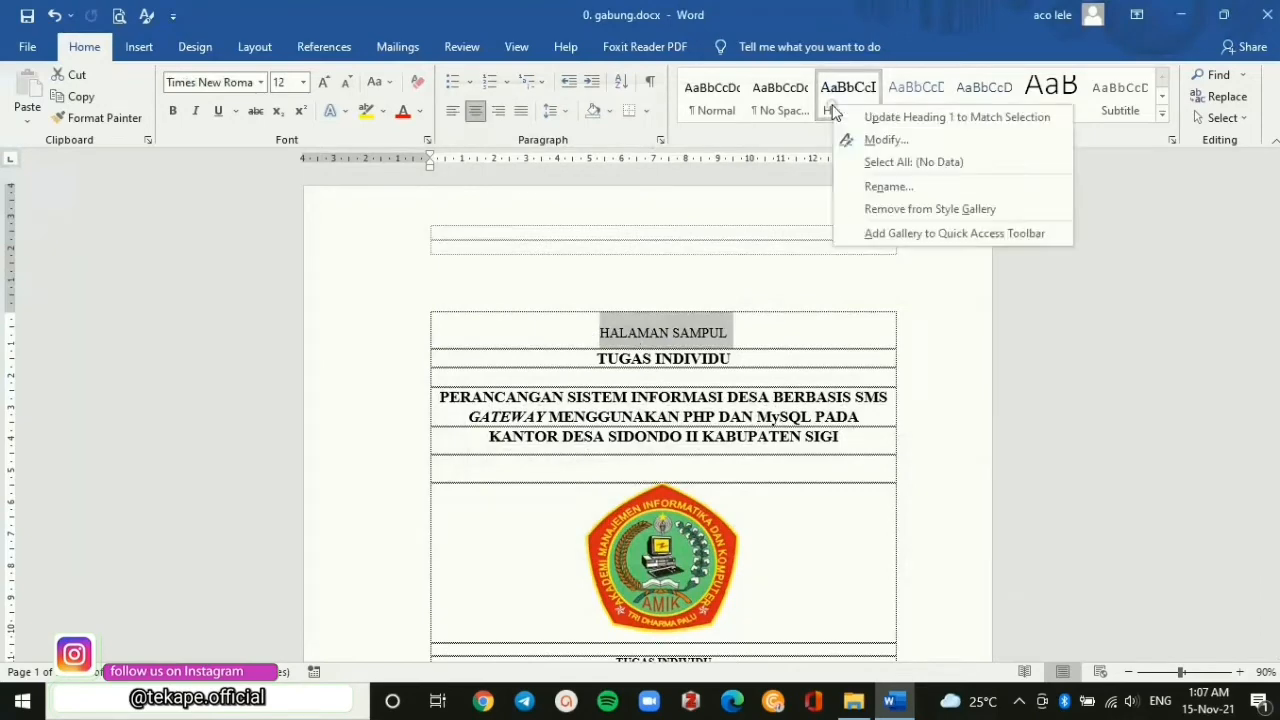
pyautogui.click(870, 141)
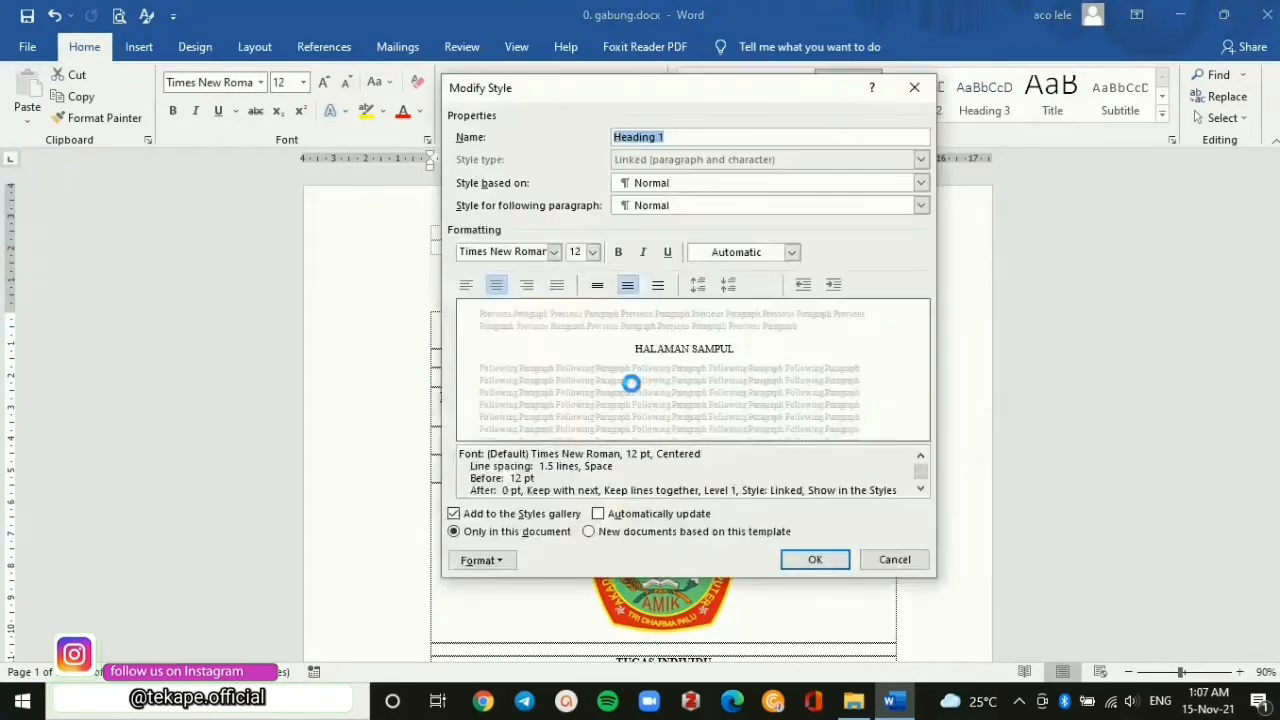
pyautogui.click(619, 253)
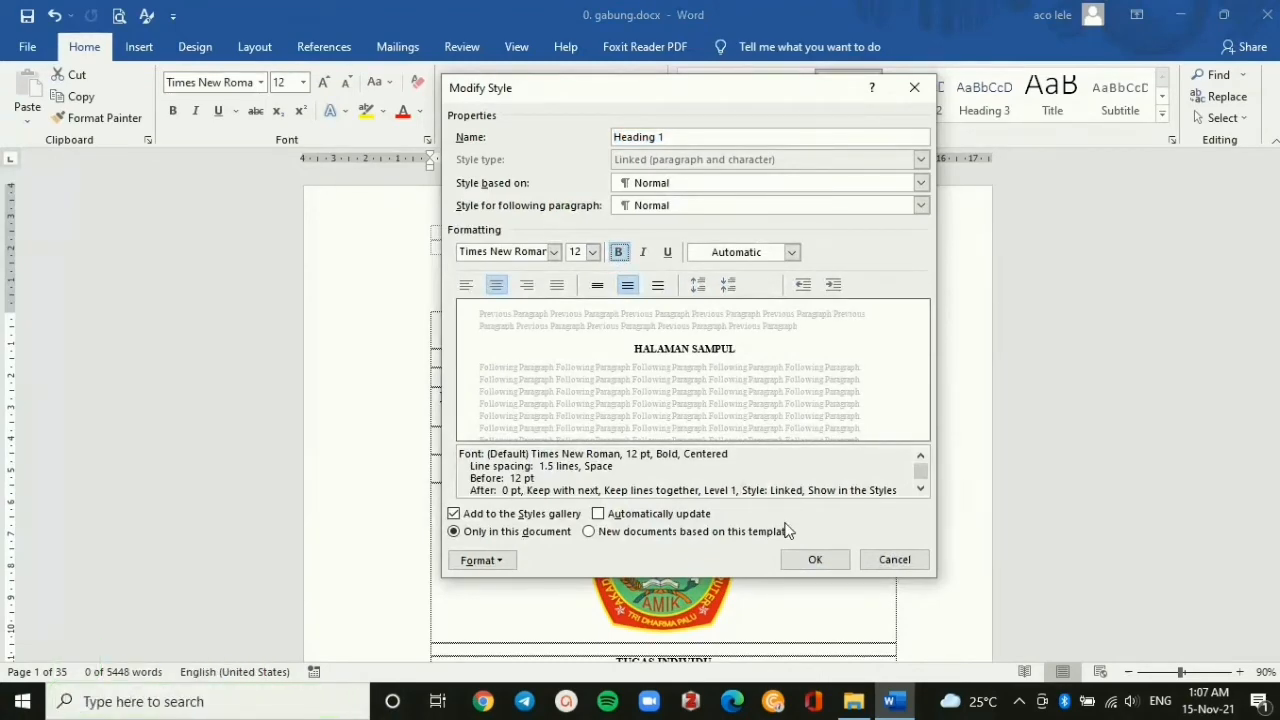
pyautogui.click(815, 562)
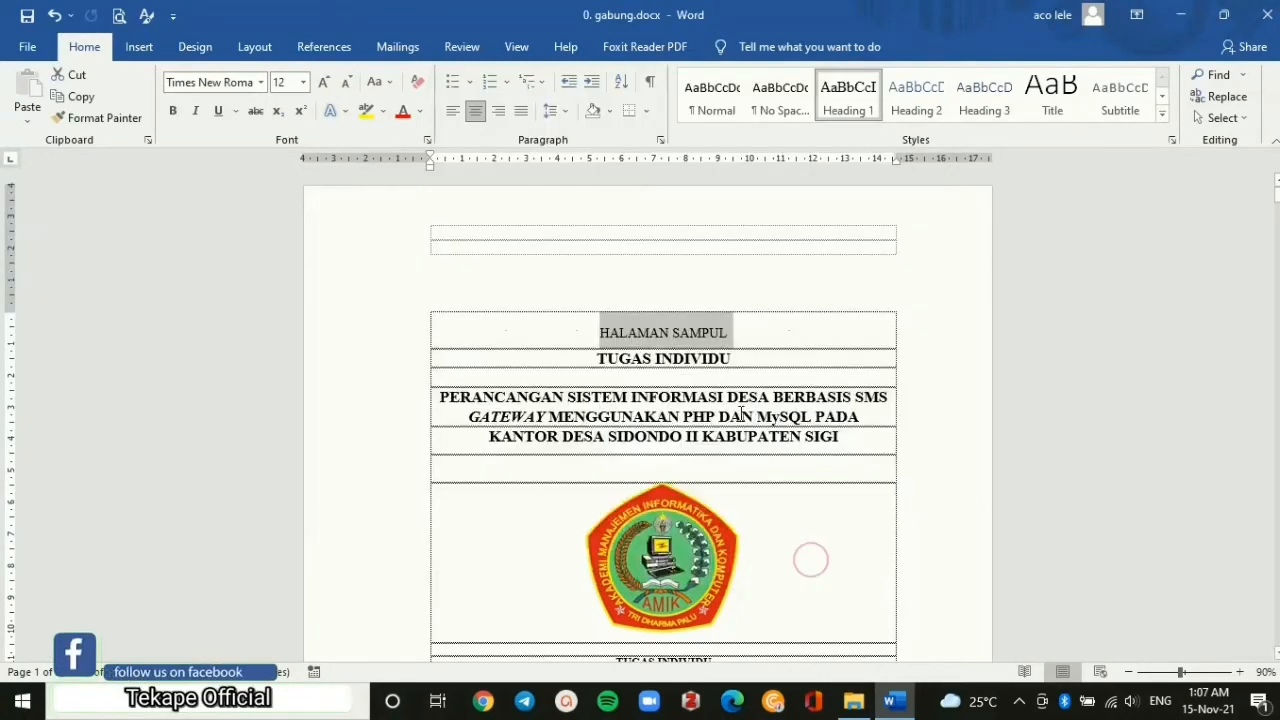
# Make the HALAMAN SAMPUL text itself bold on the cover page.
pyautogui.click(668, 333)
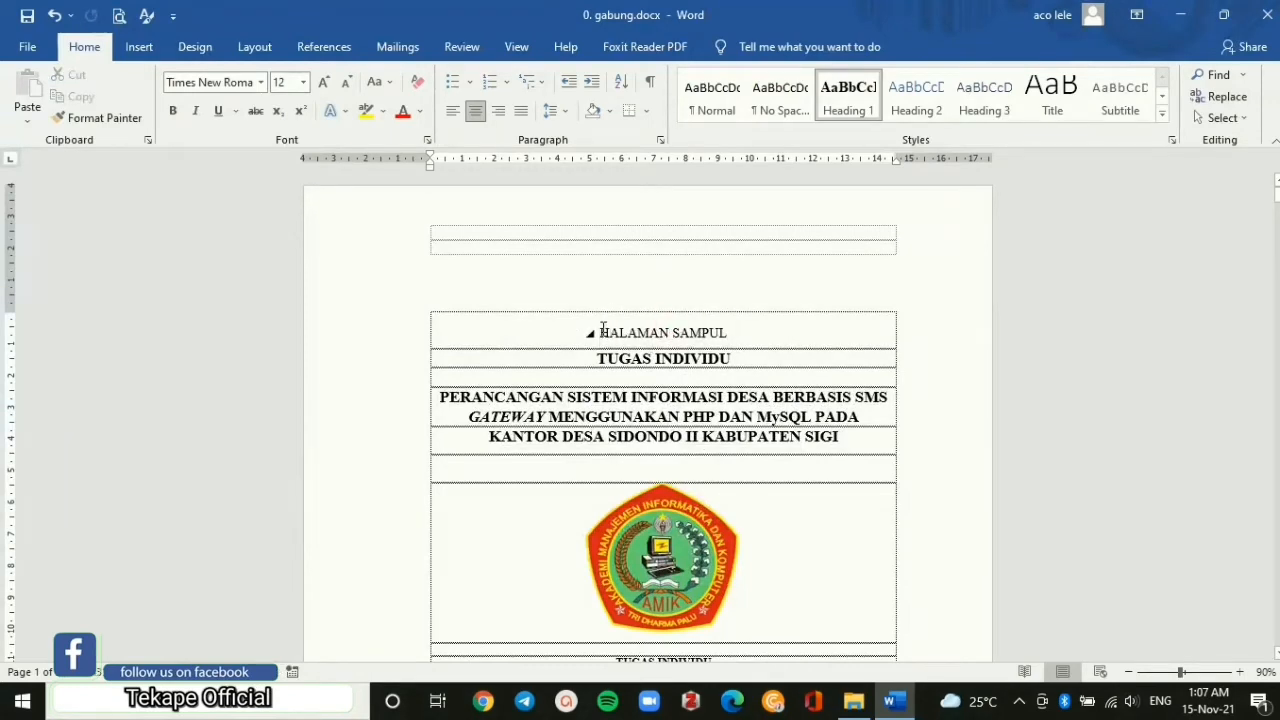
pyautogui.moveTo(600, 333); pyautogui.dragTo(754, 320)
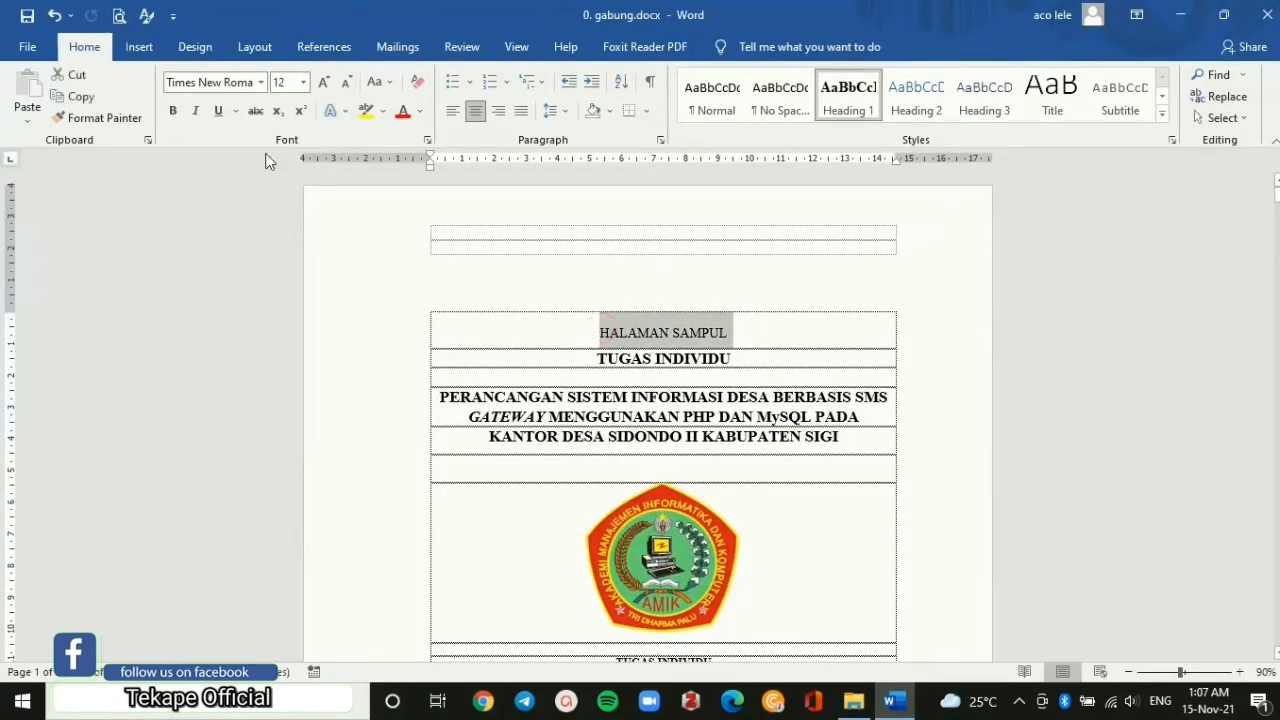
pyautogui.hotkey('ctrl', 'b')
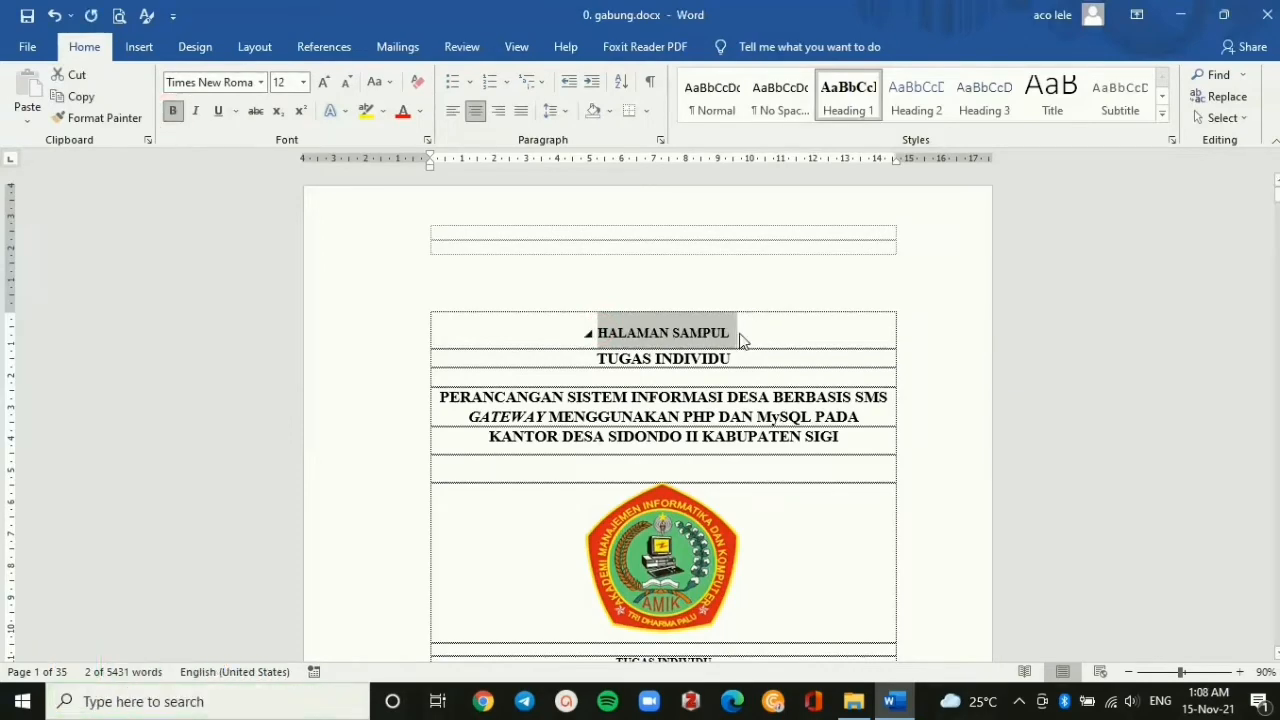
pyautogui.scroll(-3, 773, 333)
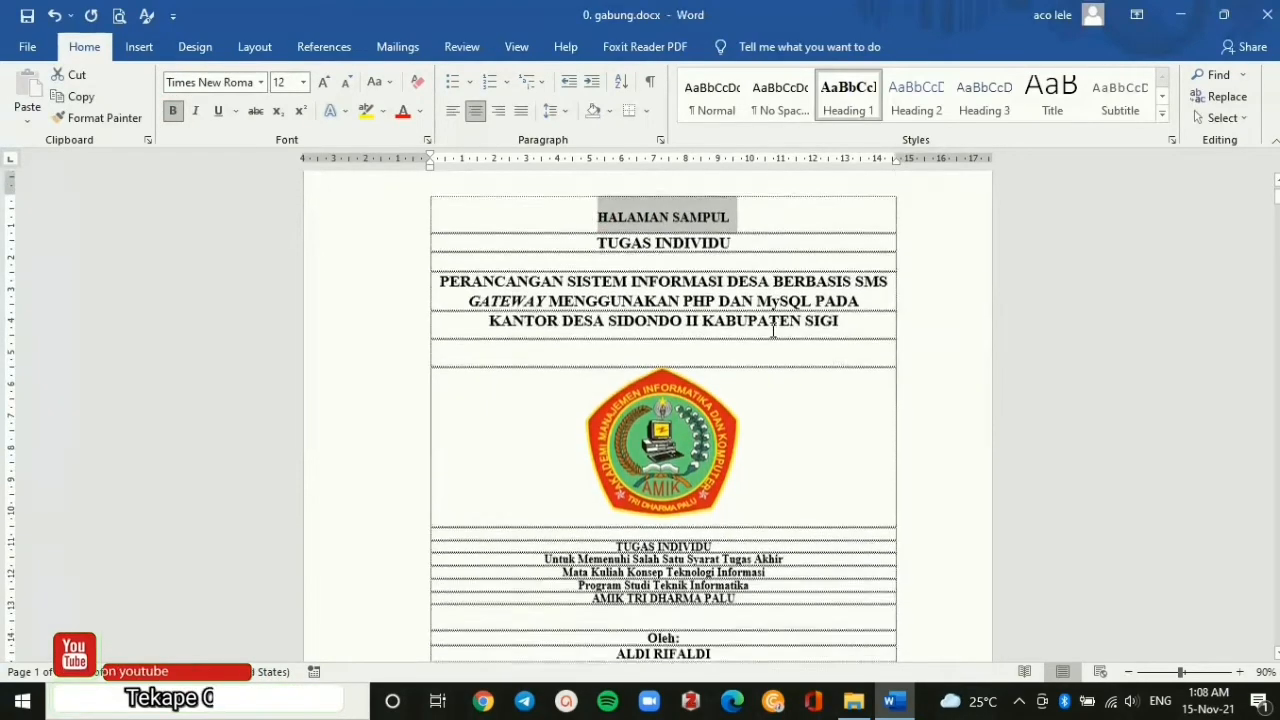
pyautogui.scroll(3, 773, 332)
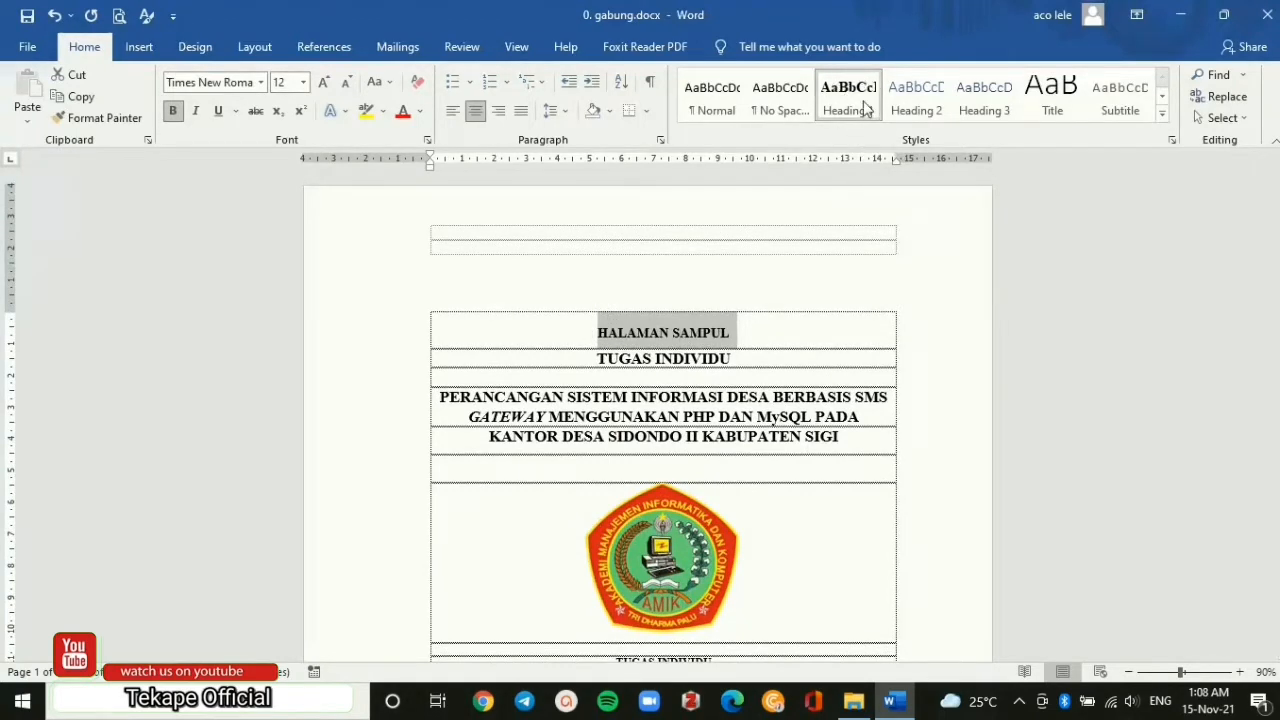
pyautogui.click(673, 360)
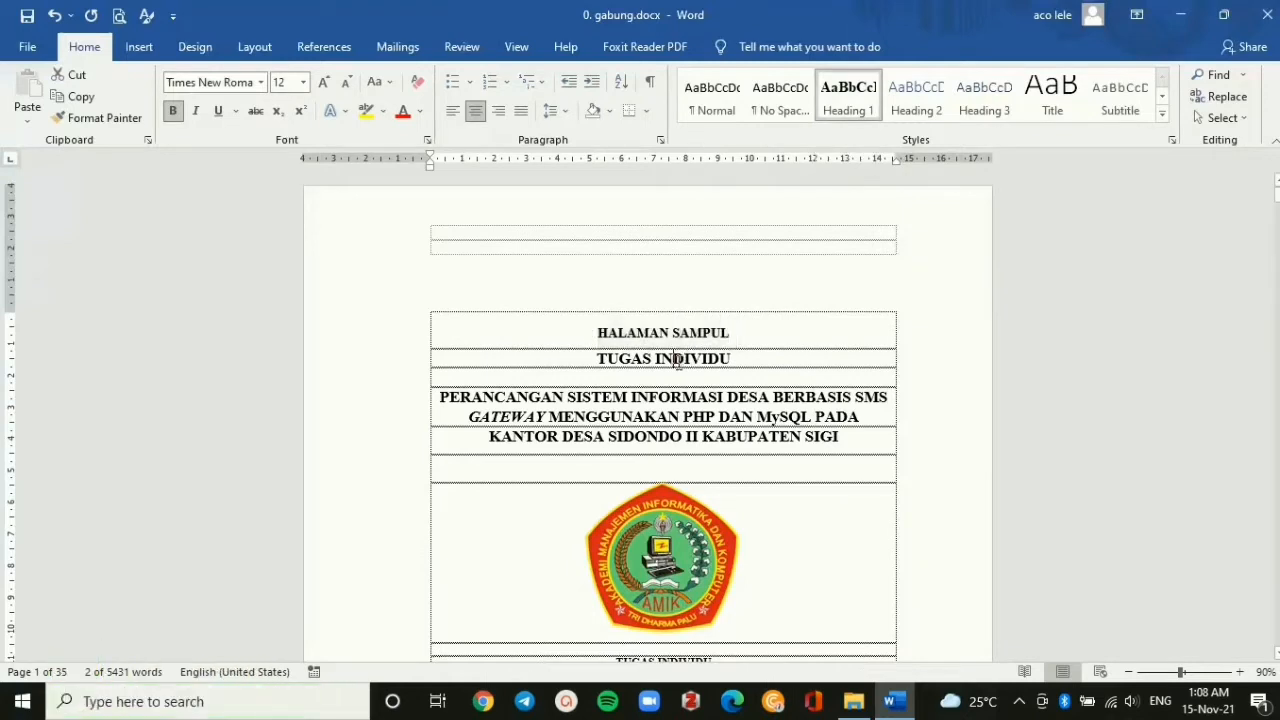
# Remove the space before the HALAMAN SAMPUL paragraph and check how the cover page fits.
pyautogui.click(671, 331)
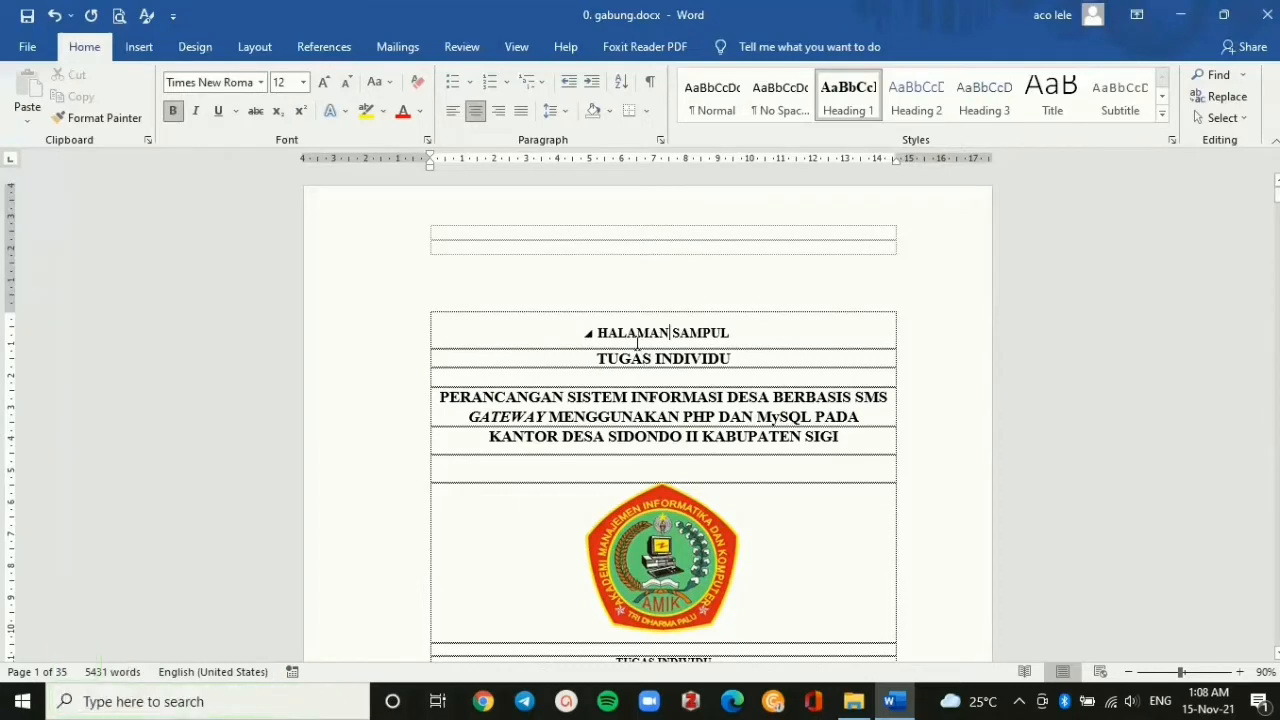
pyautogui.scroll(-8, 637, 342)
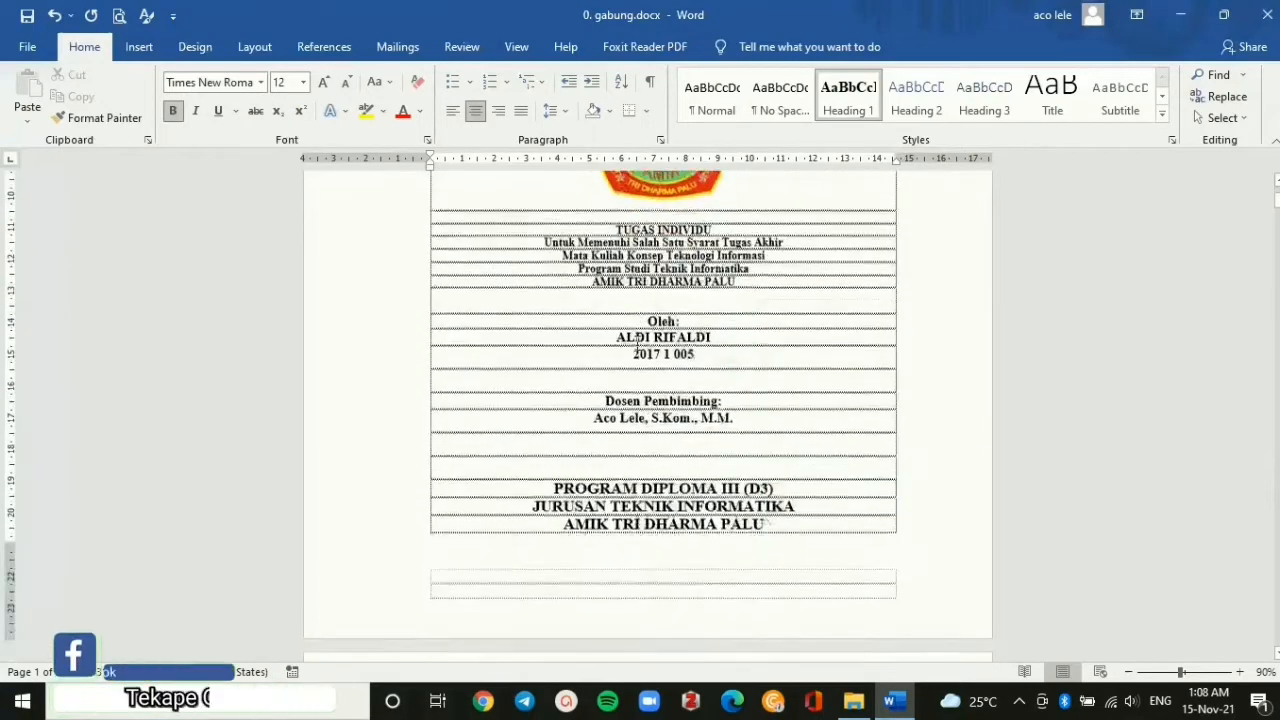
pyautogui.scroll(2, 637, 345)
pyautogui.scroll(6, 633, 345)
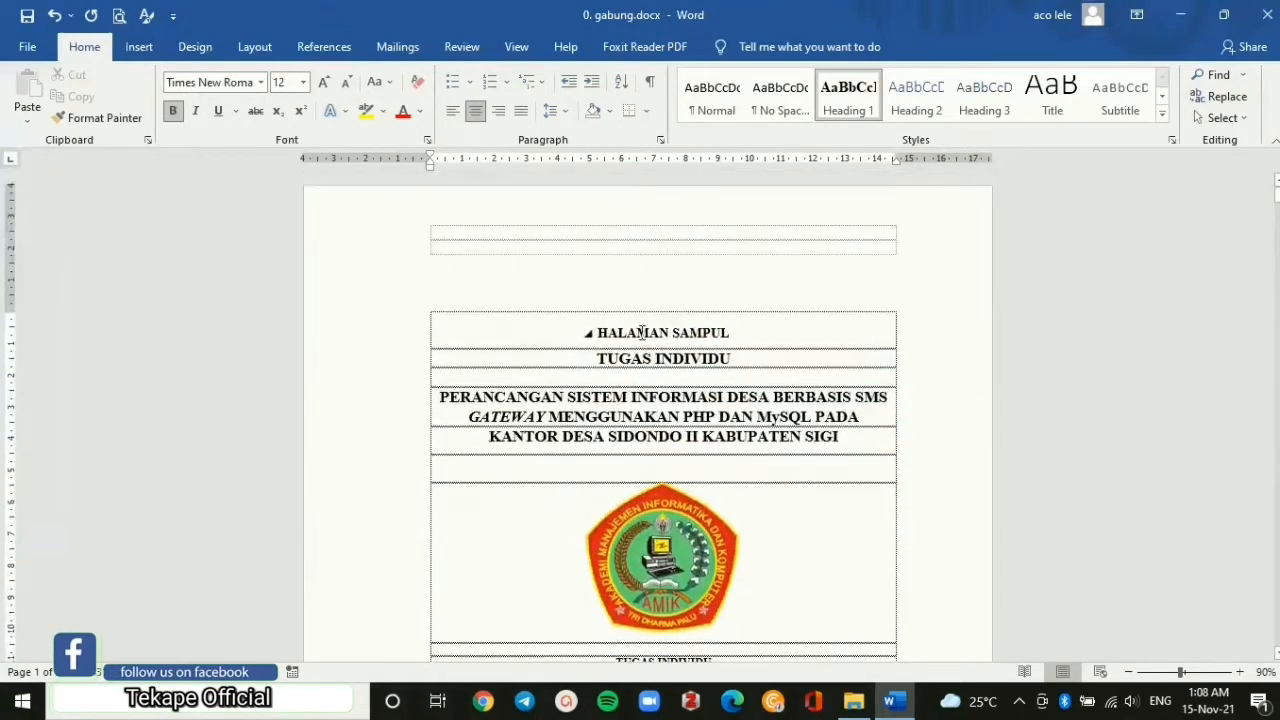
pyautogui.click(563, 111)
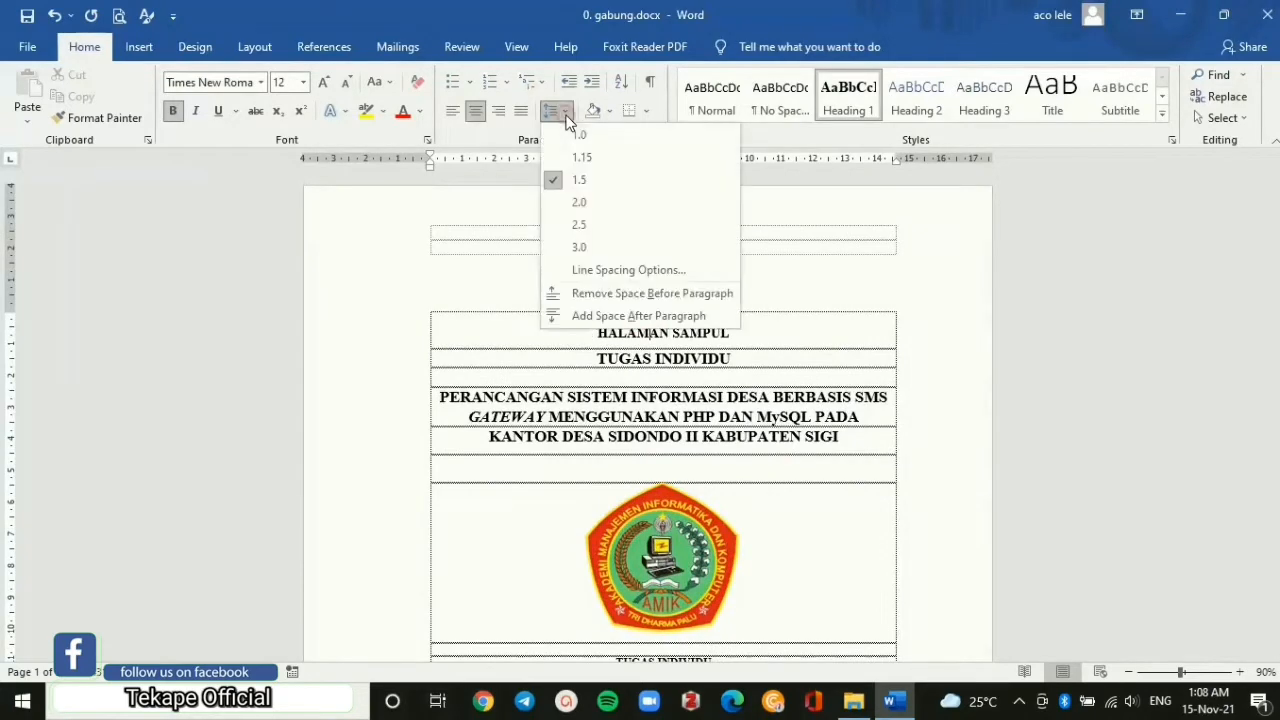
pyautogui.click(596, 293)
pyautogui.scroll(-10, 595, 298)
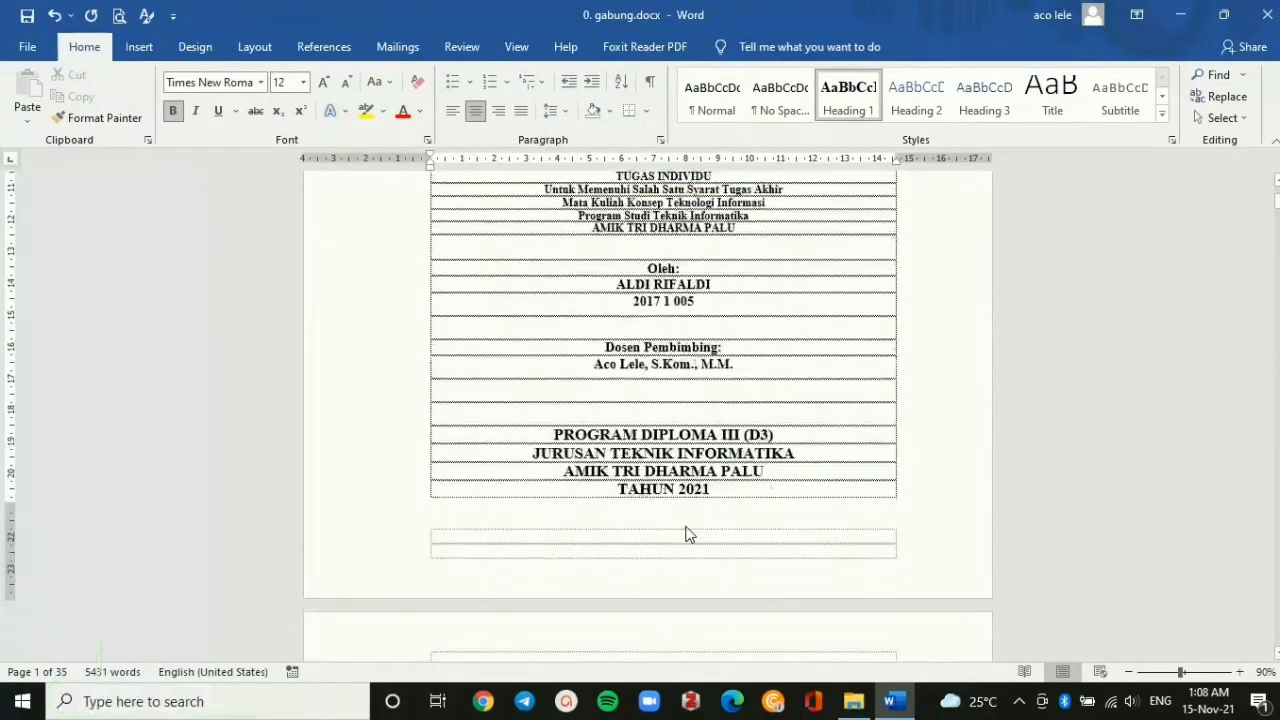
pyautogui.scroll(2, 686, 531)
pyautogui.scroll(6, 714, 432)
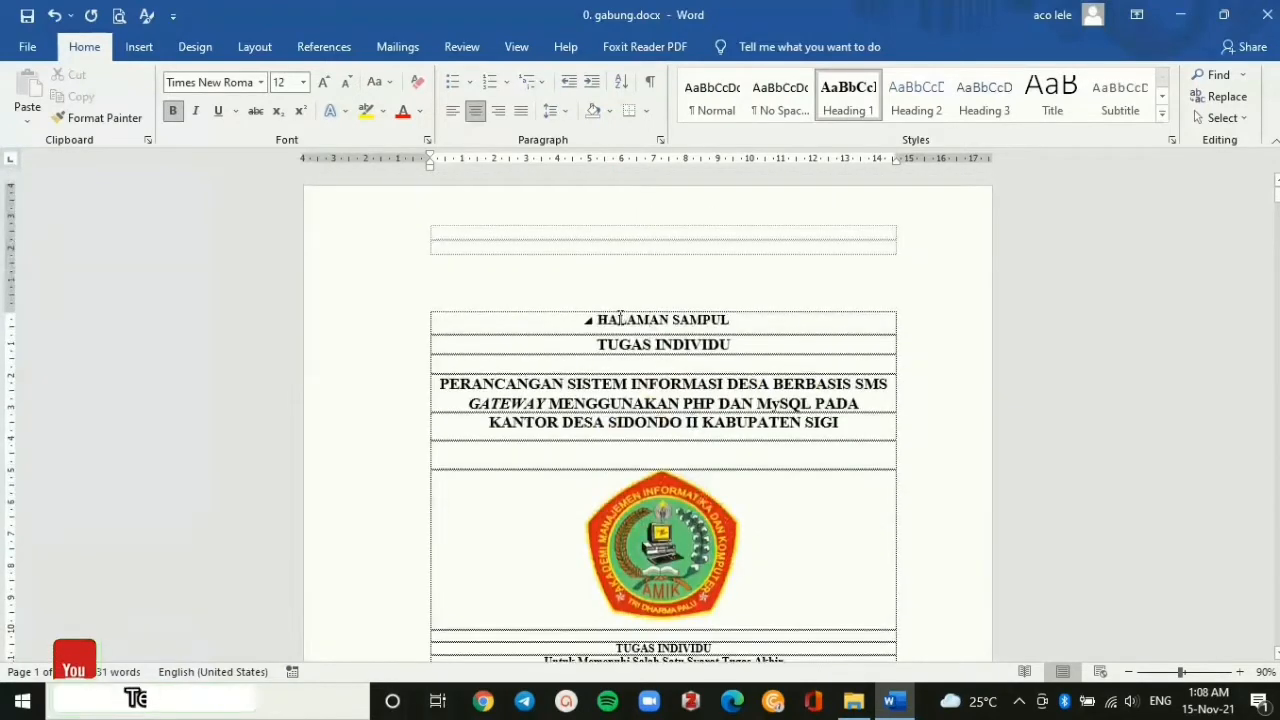
# Hide HALAMAN SAMPUL on the cover page by changing its font color to white.
pyautogui.moveTo(598, 319); pyautogui.dragTo(743, 319)
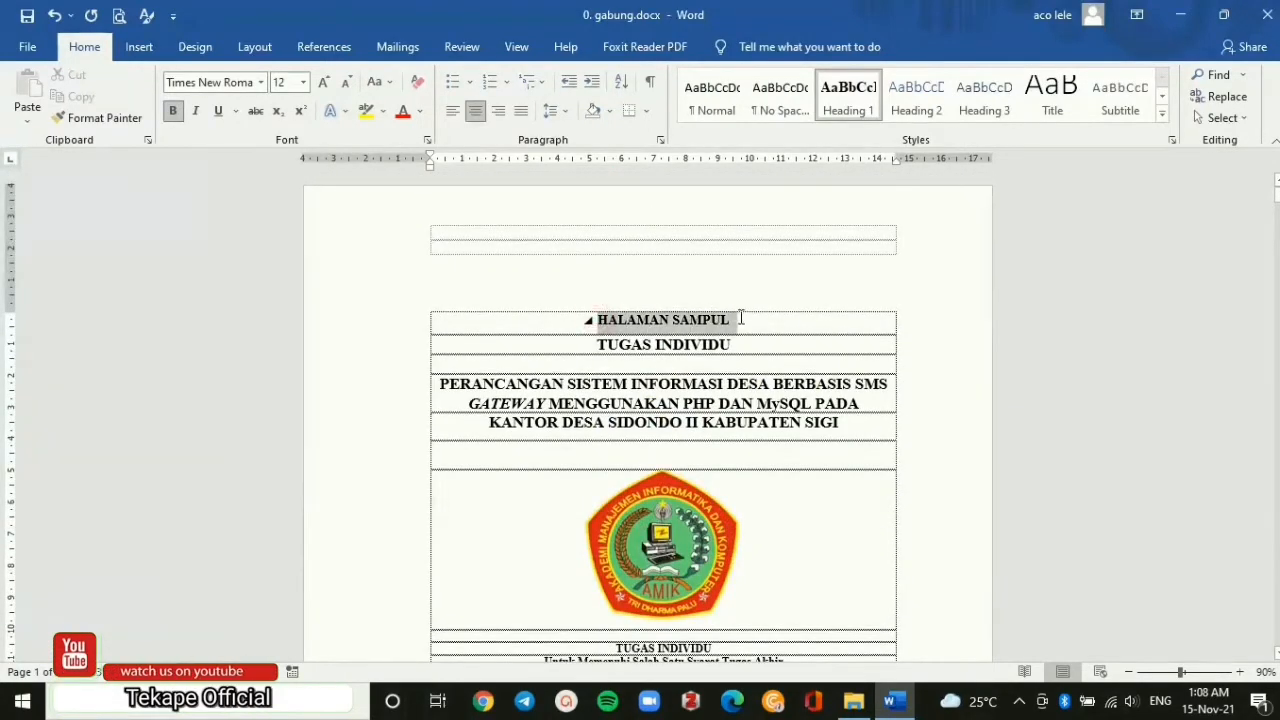
pyautogui.click(424, 114)
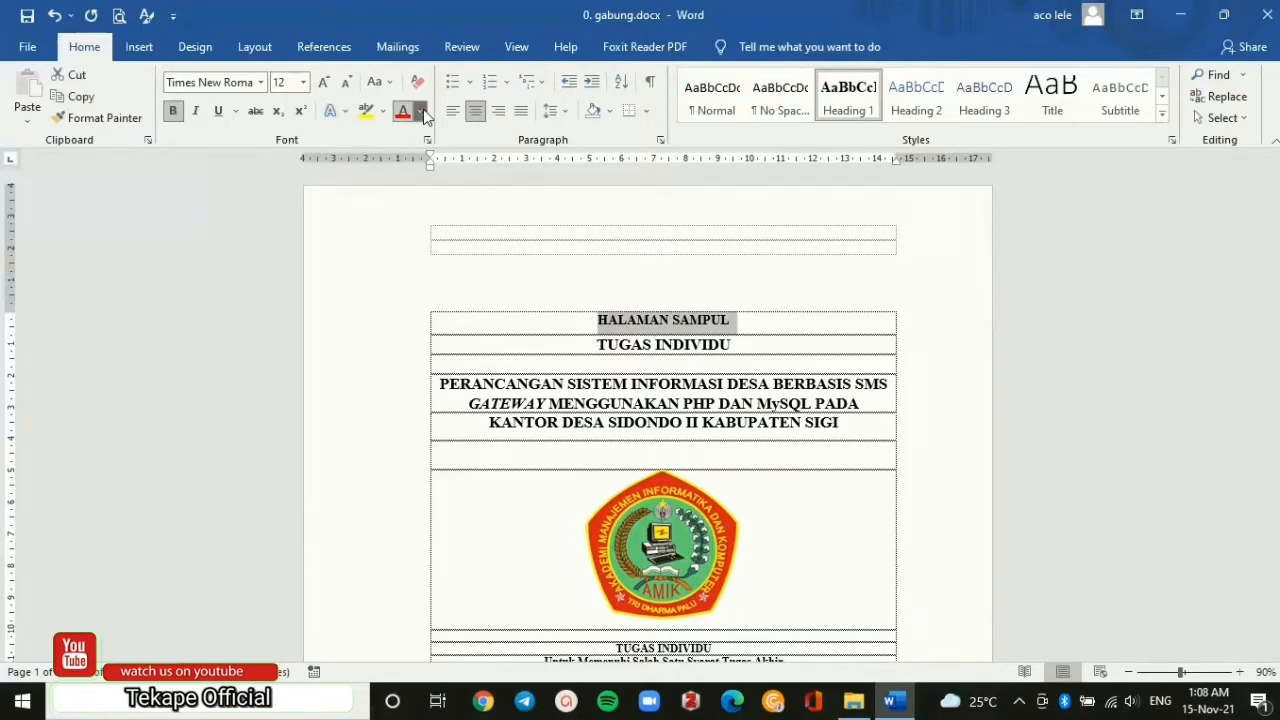
pyautogui.click(403, 177)
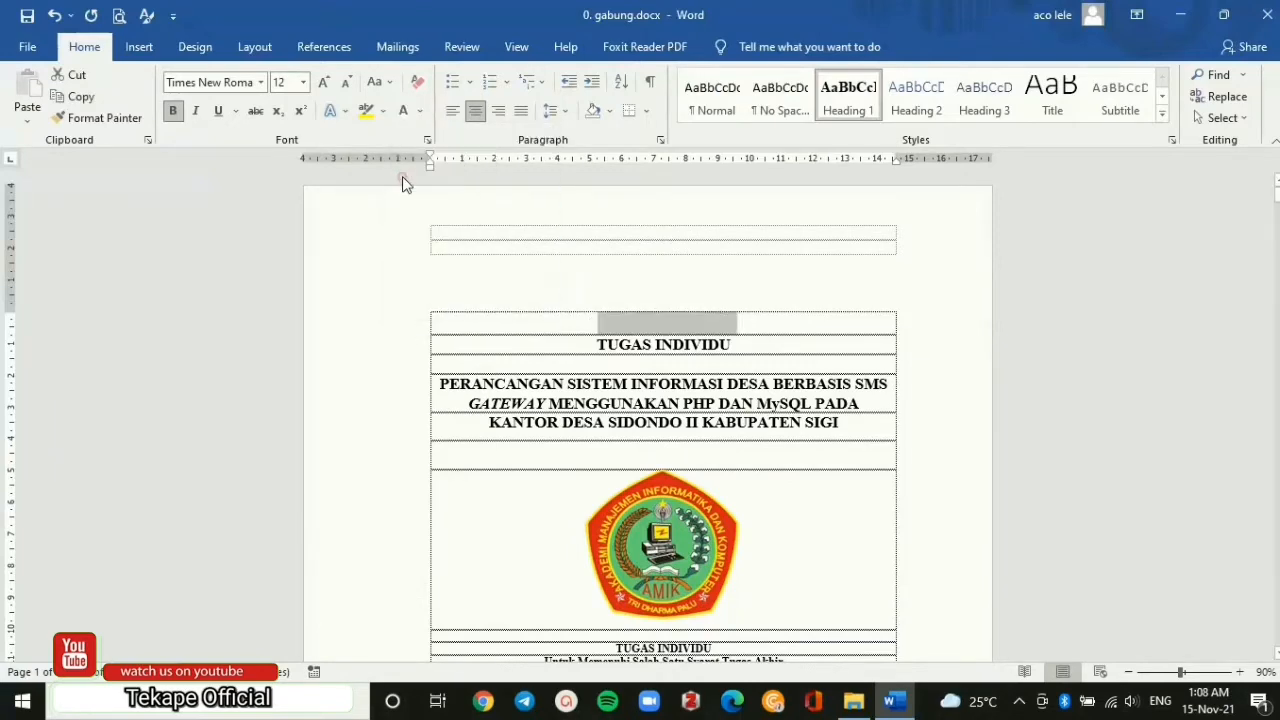
pyautogui.click(727, 365)
pyautogui.scroll(-2, 624, 365)
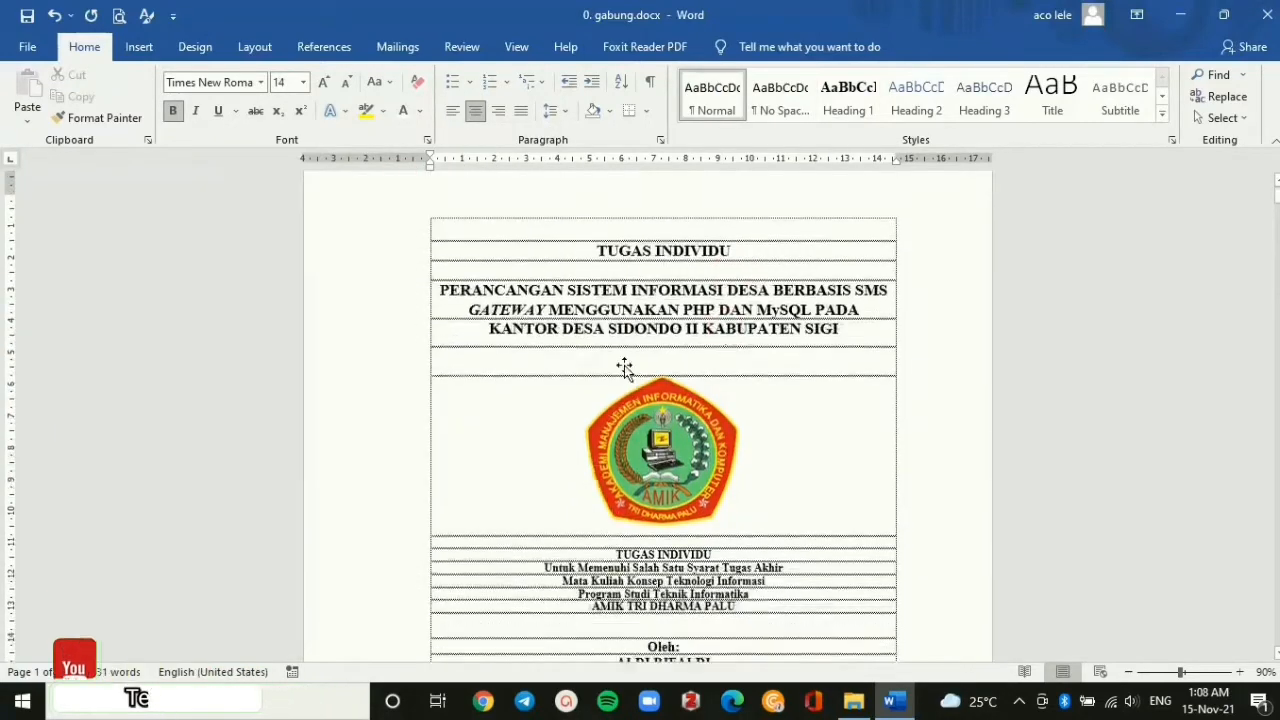
pyautogui.scroll(1, 640, 330)
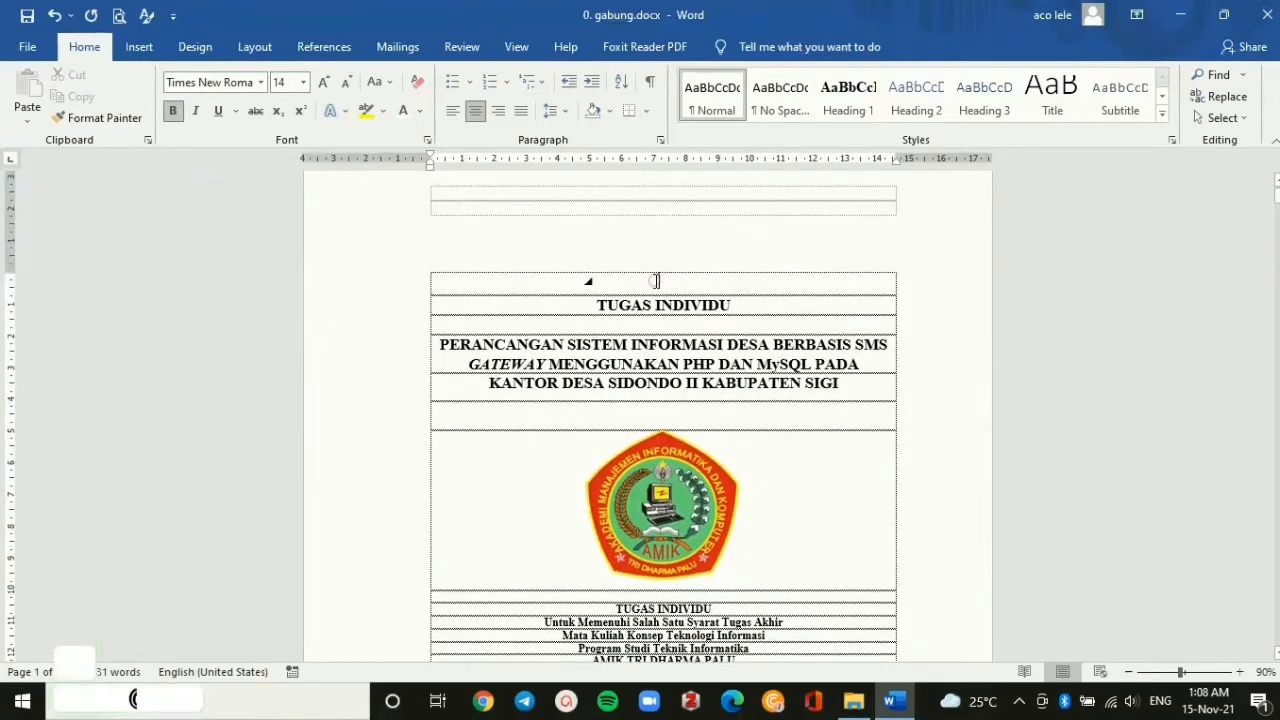
pyautogui.click(656, 281)
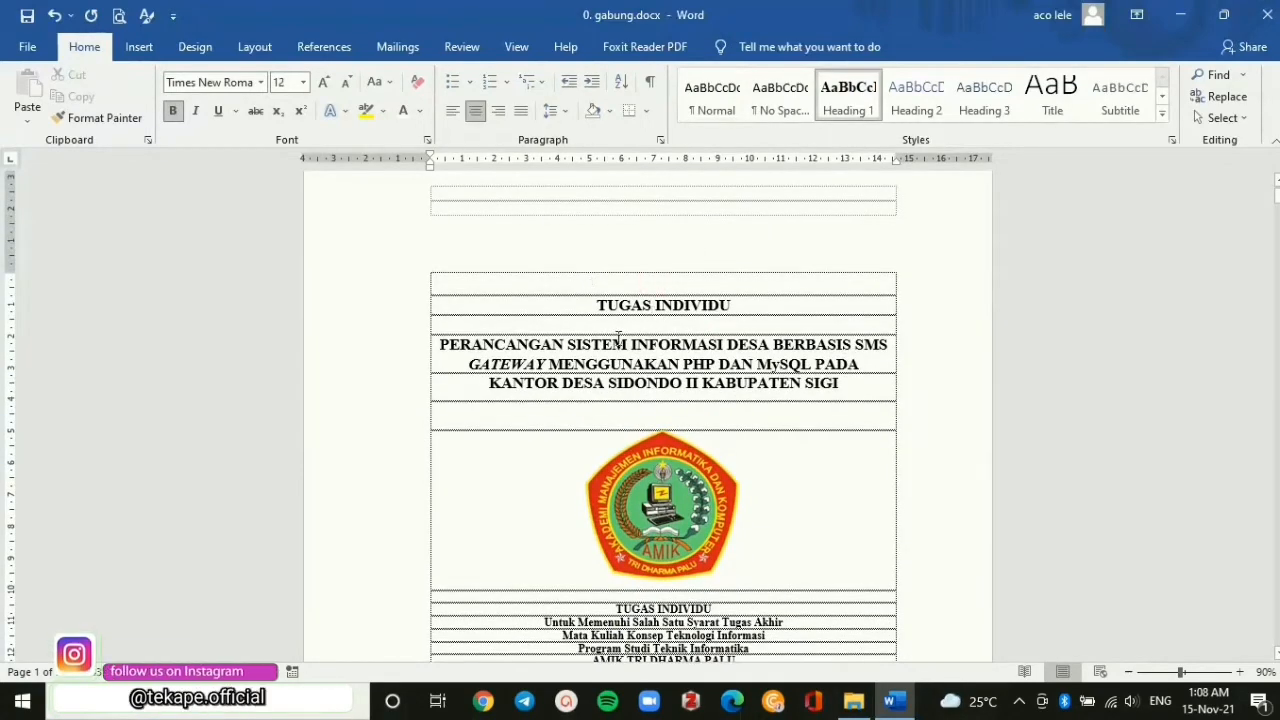
# Examine which headings and page numbers the manually typed DAFTAR ISI page lists.
pyautogui.scroll(-15, 618, 338)
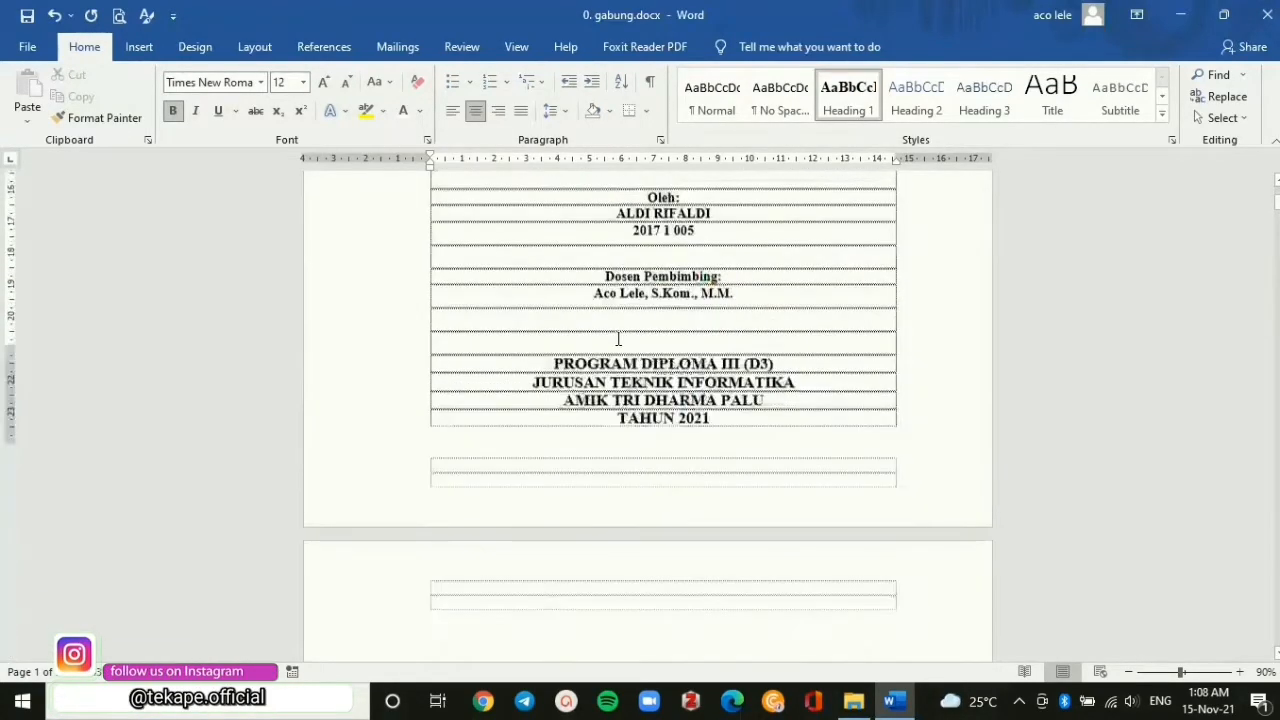
pyautogui.scroll(-20, 618, 338)
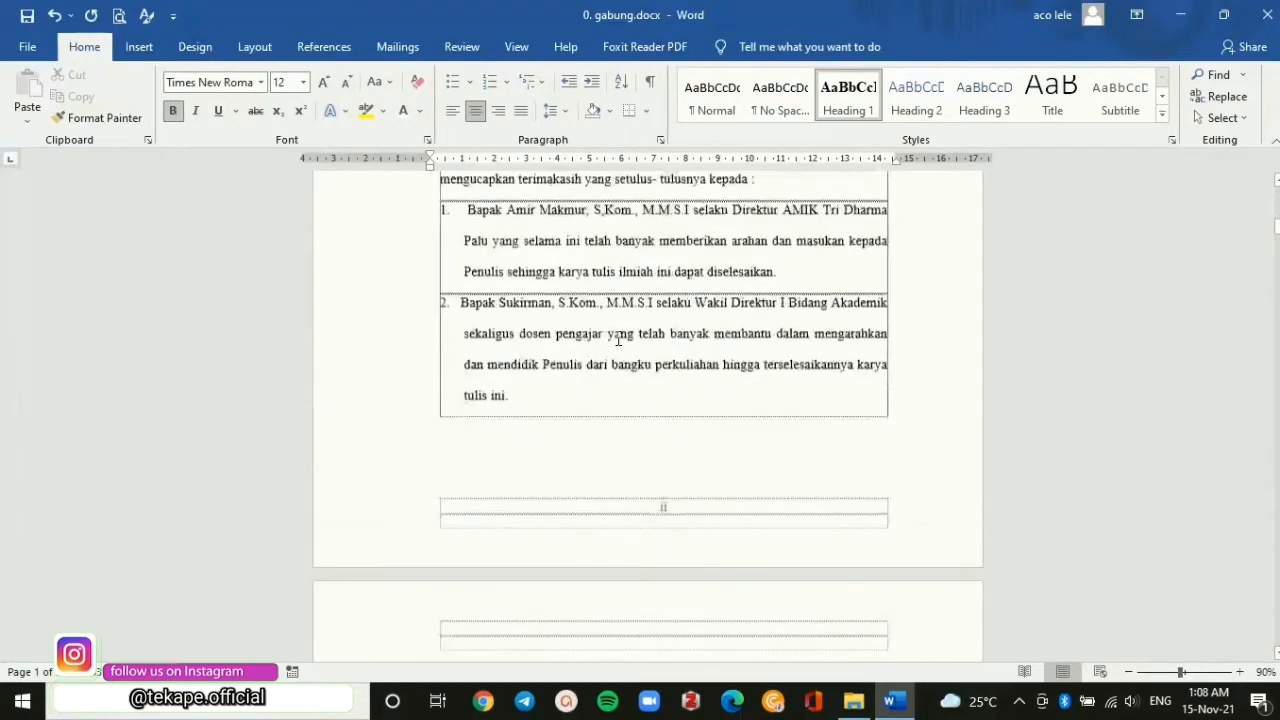
pyautogui.scroll(-10, 616, 339)
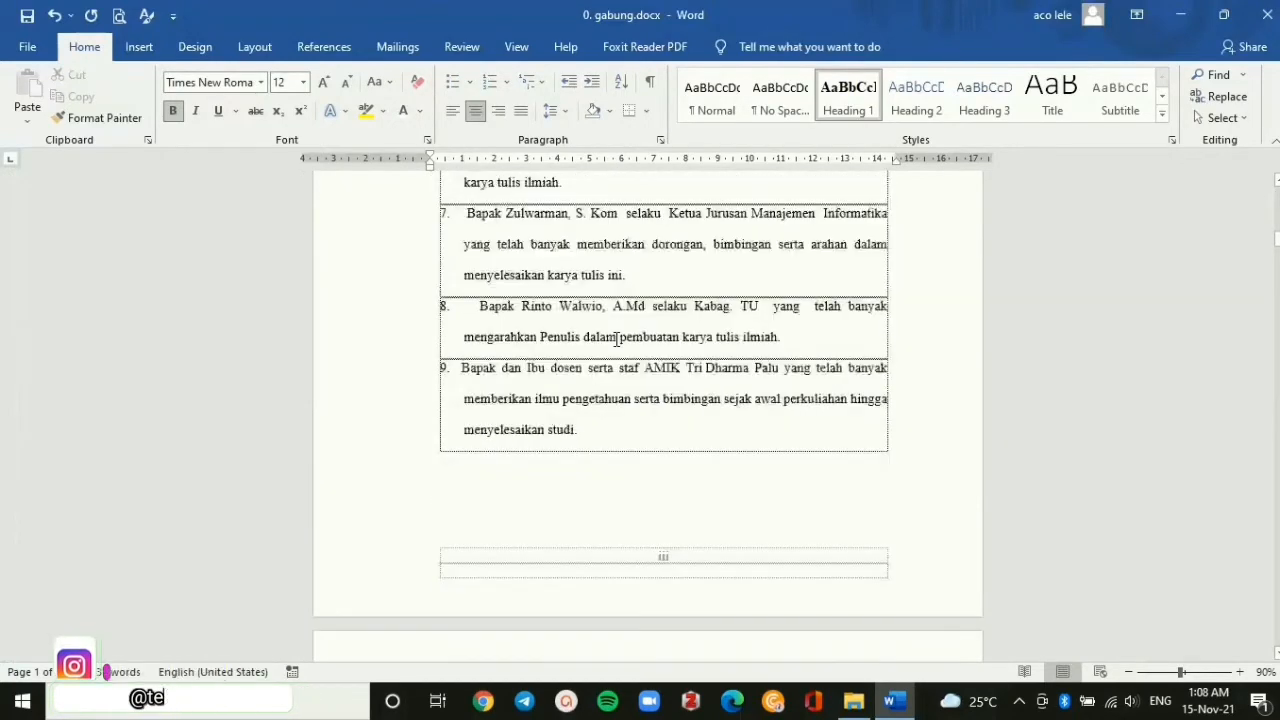
pyautogui.scroll(-20, 616, 339)
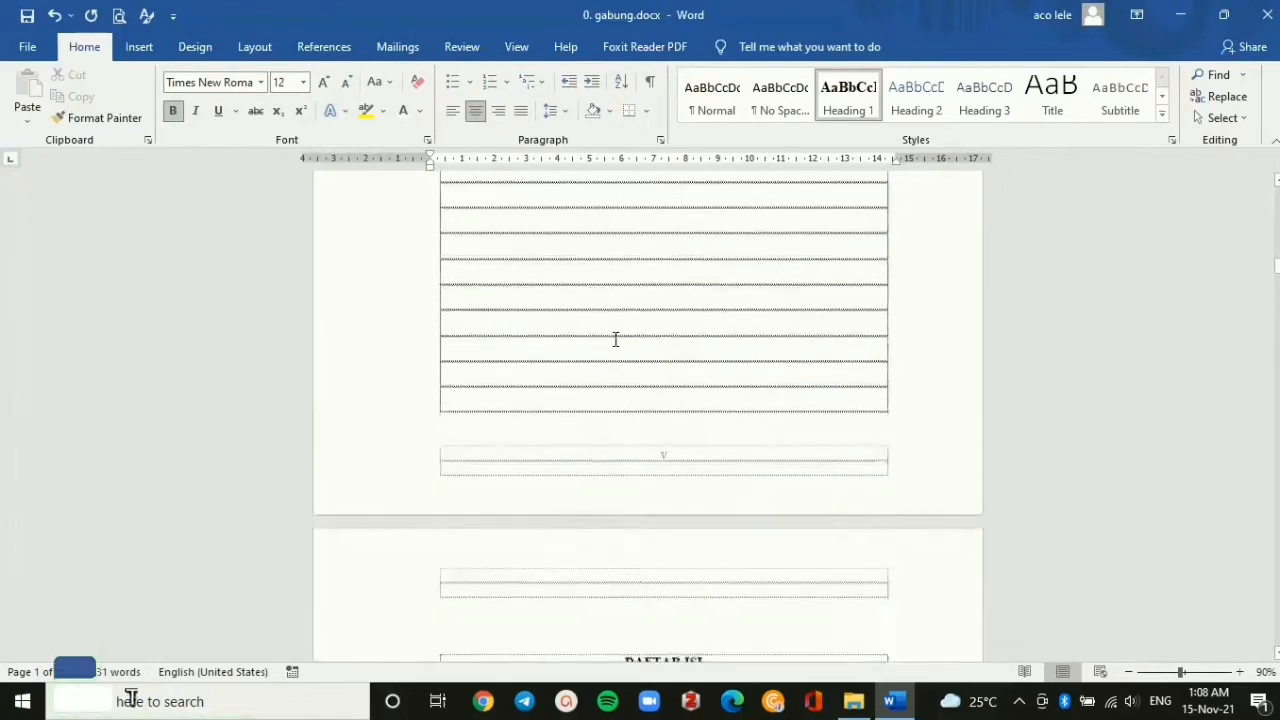
pyautogui.scroll(-3, 616, 339)
pyautogui.click(773, 322)
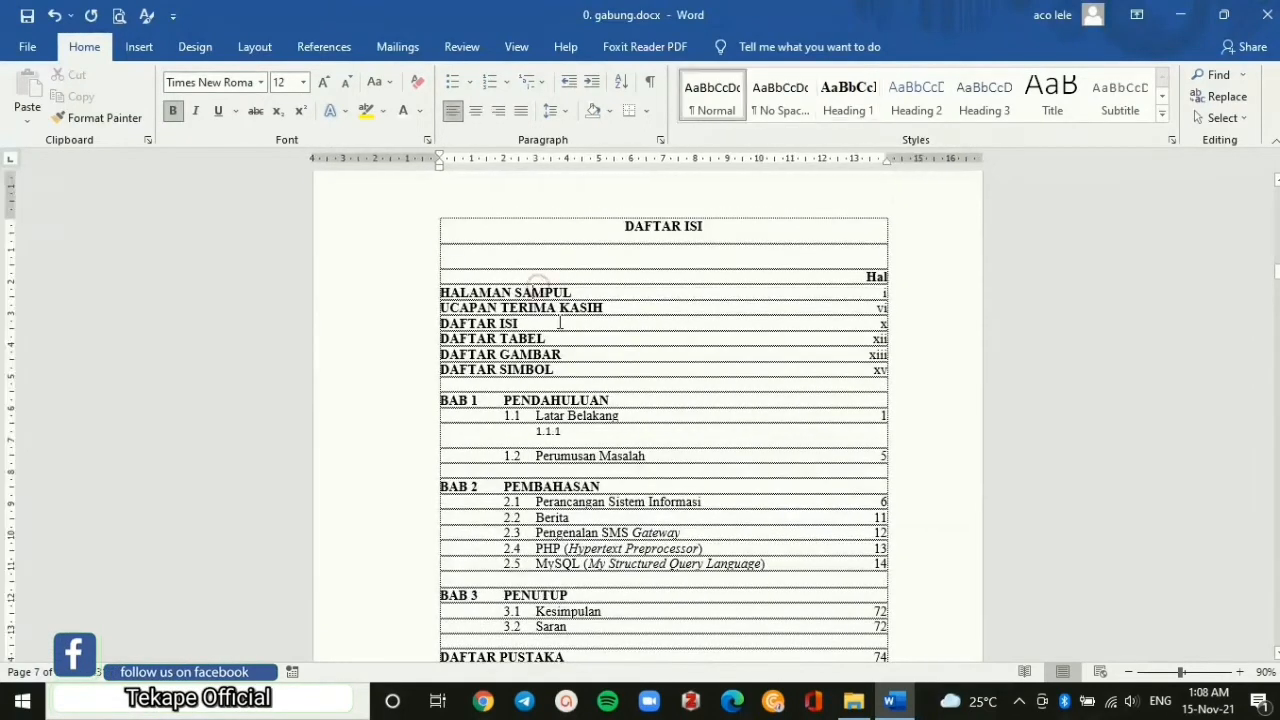
pyautogui.scroll(4, 773, 322)
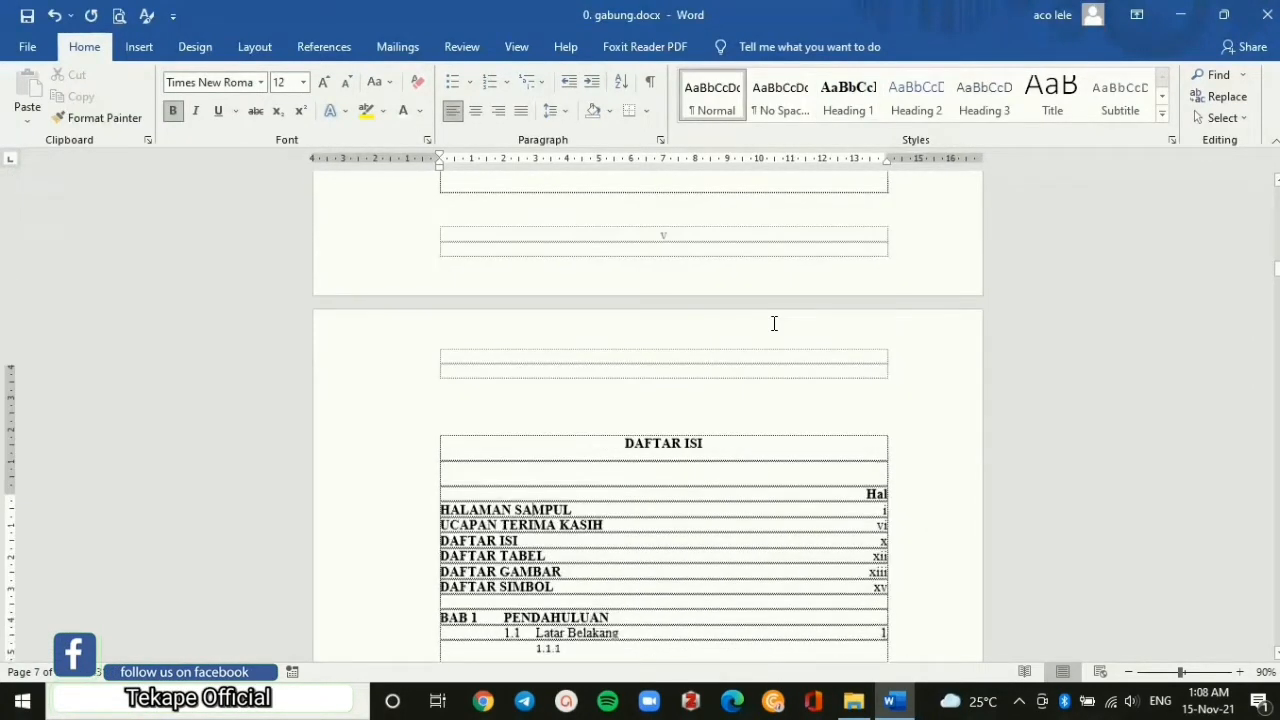
# Remove the blank page between the cover page and the UCAPAN TERIMA KASIH page.
pyautogui.scroll(15, 773, 323)
pyautogui.scroll(10, 773, 330)
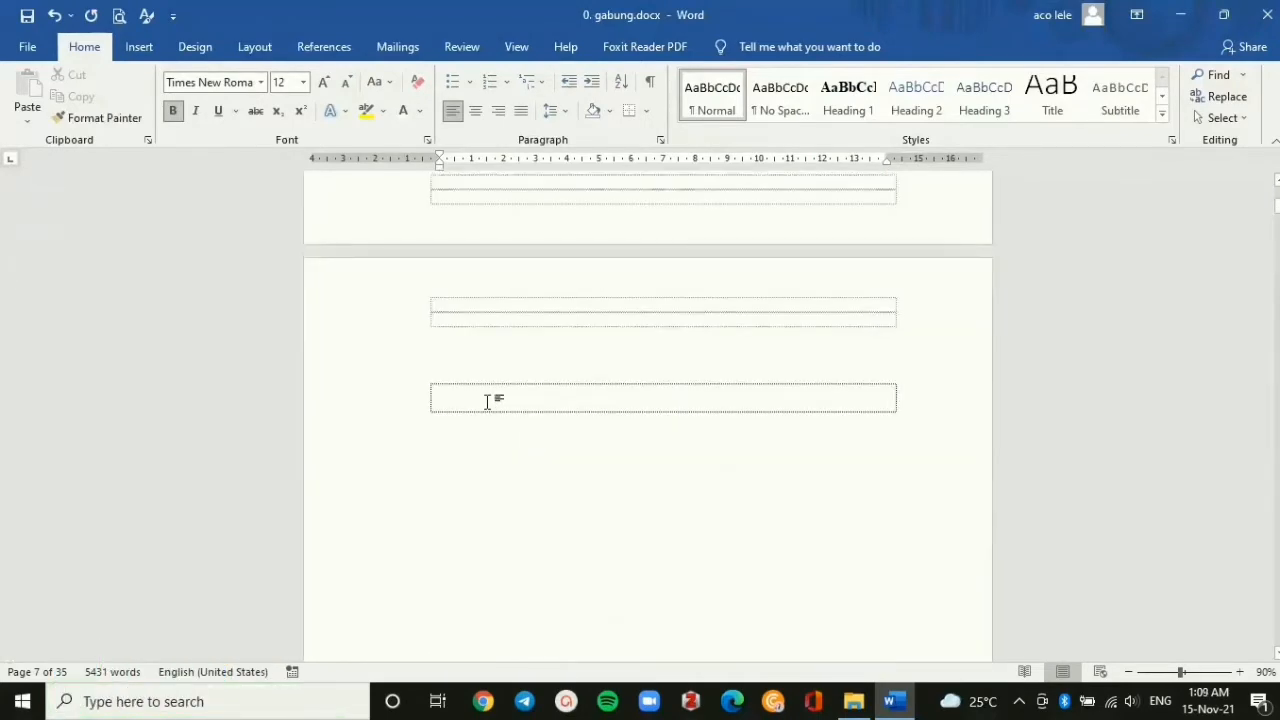
pyautogui.click(487, 401)
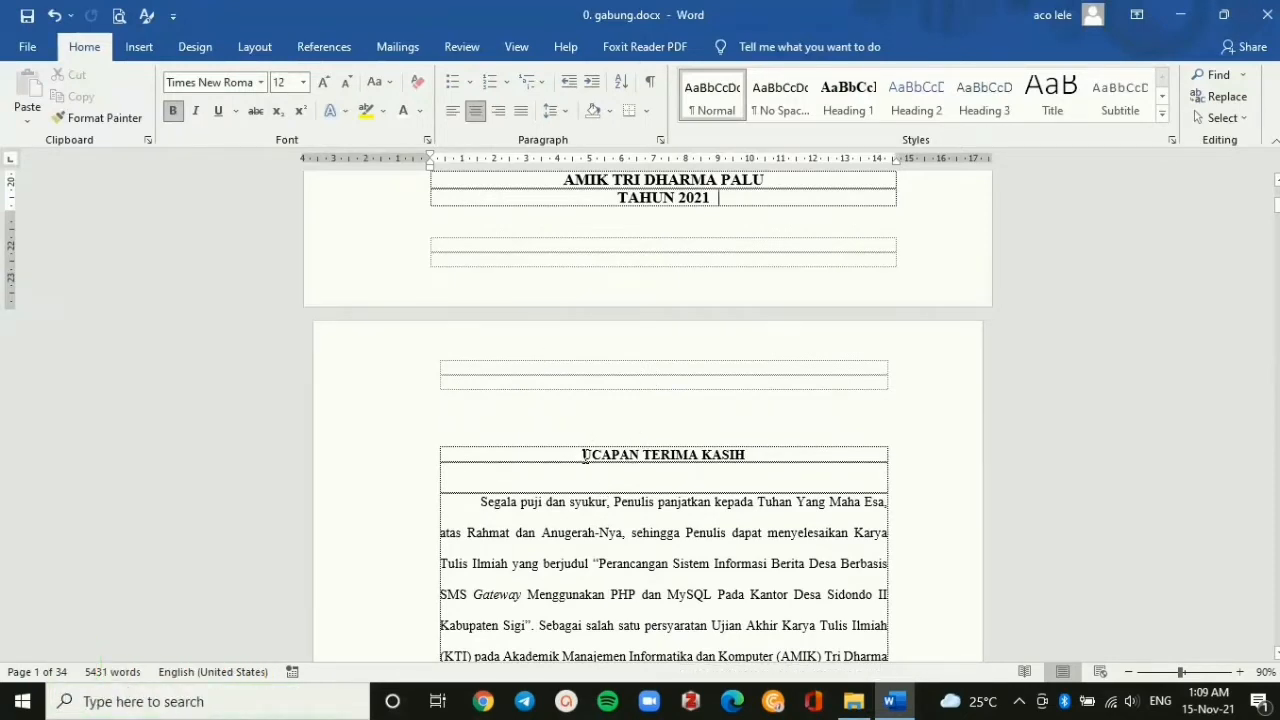
# Apply Heading 1 to the UCAPAN TERIMA KASIH title and reduce the style's space before paragraphs to 6 pt.
pyautogui.moveTo(582, 455); pyautogui.dragTo(735, 447)
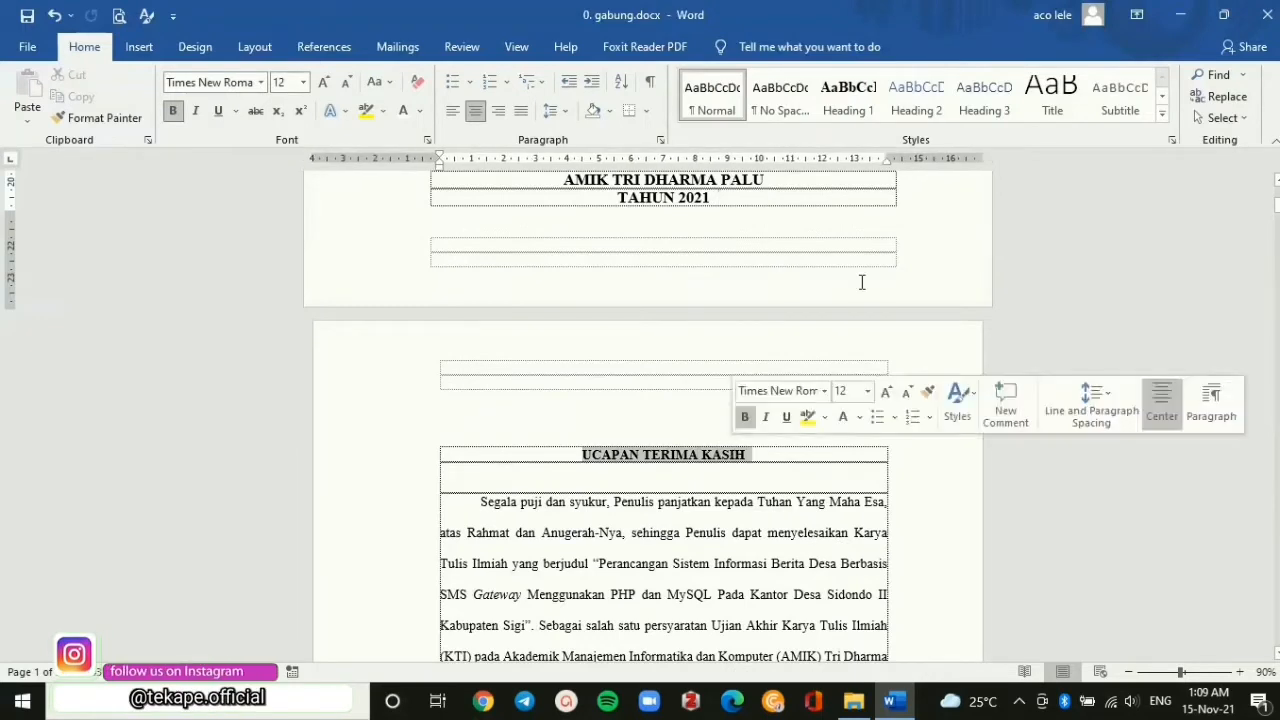
pyautogui.click(848, 97)
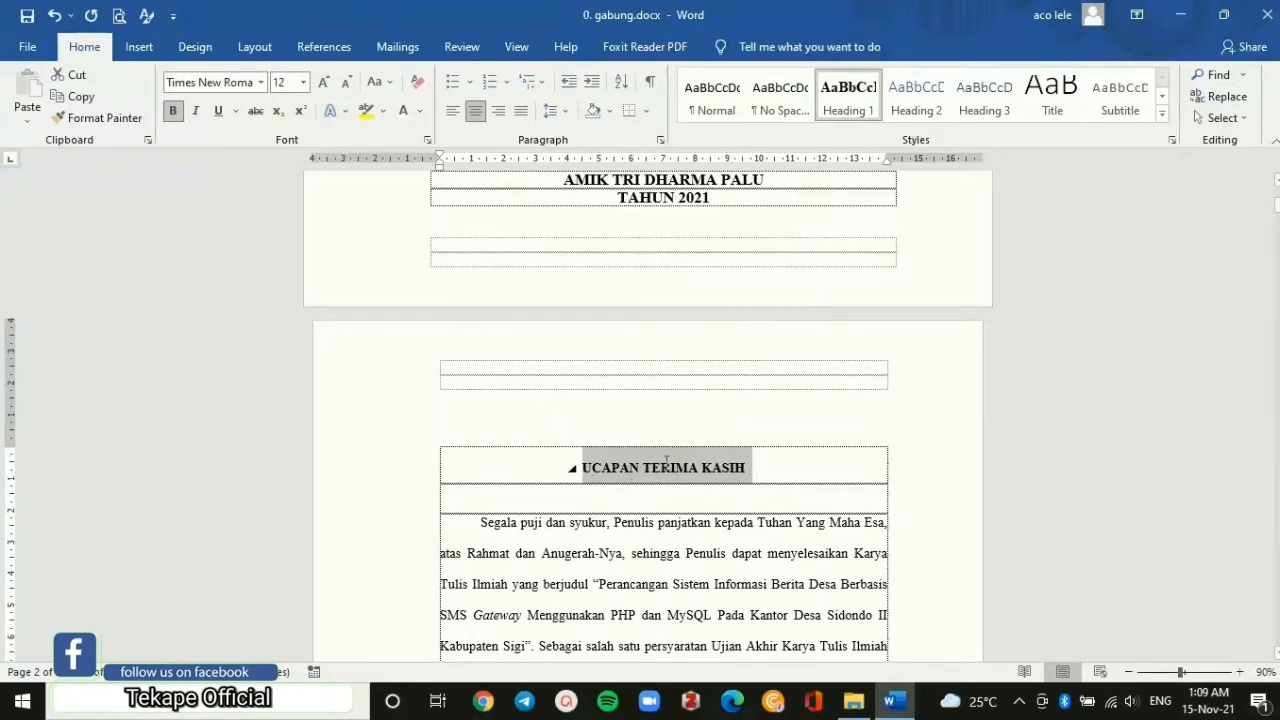
pyautogui.rightClick(848, 97)
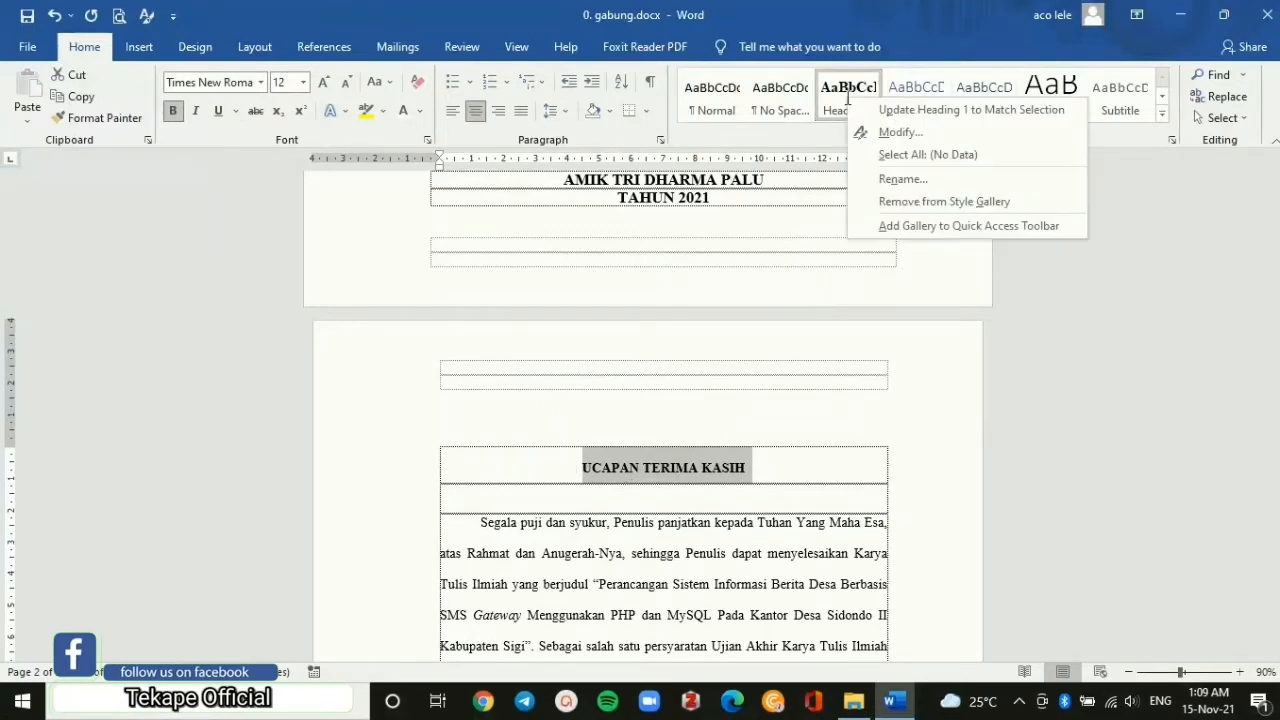
pyautogui.click(893, 130)
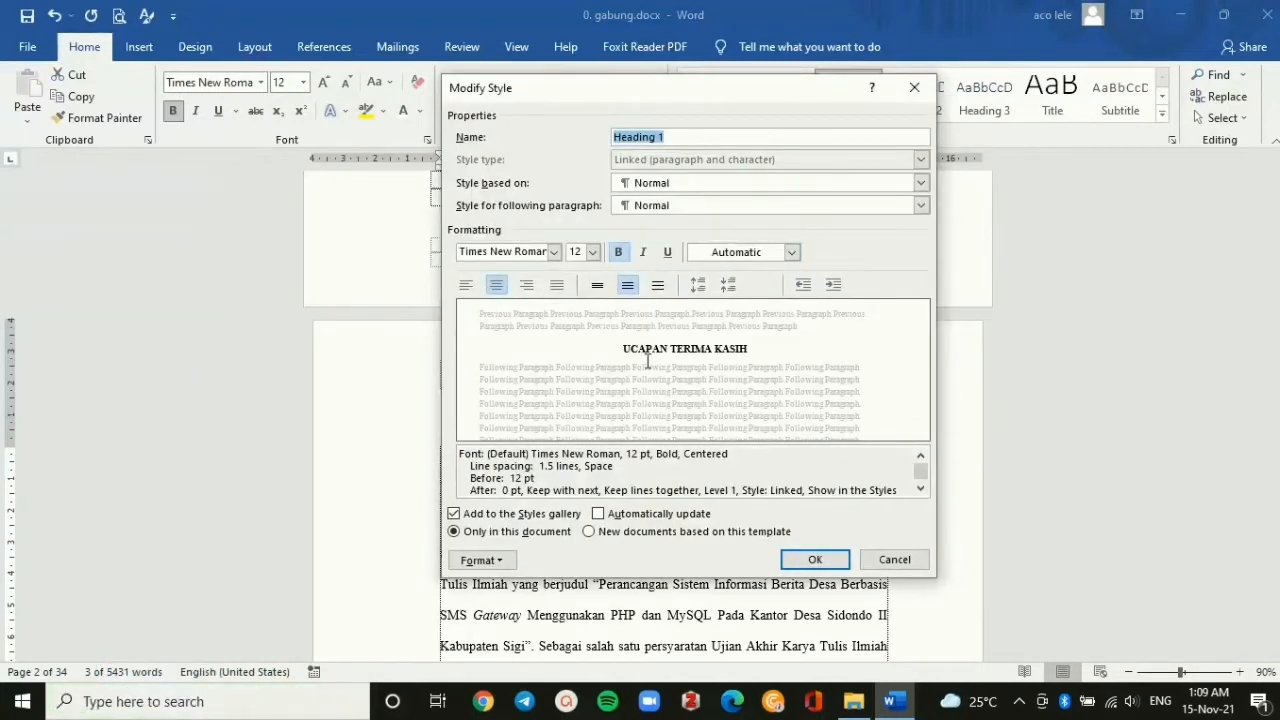
pyautogui.click(729, 284)
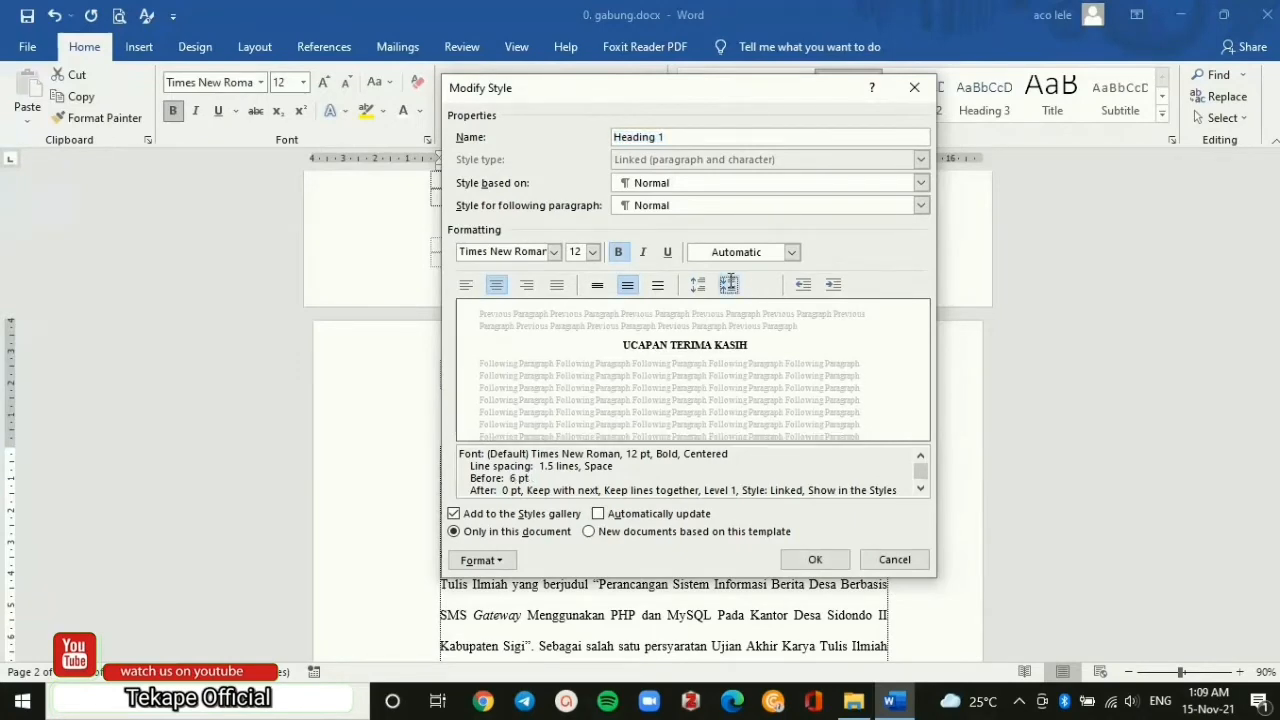
pyautogui.click(813, 559)
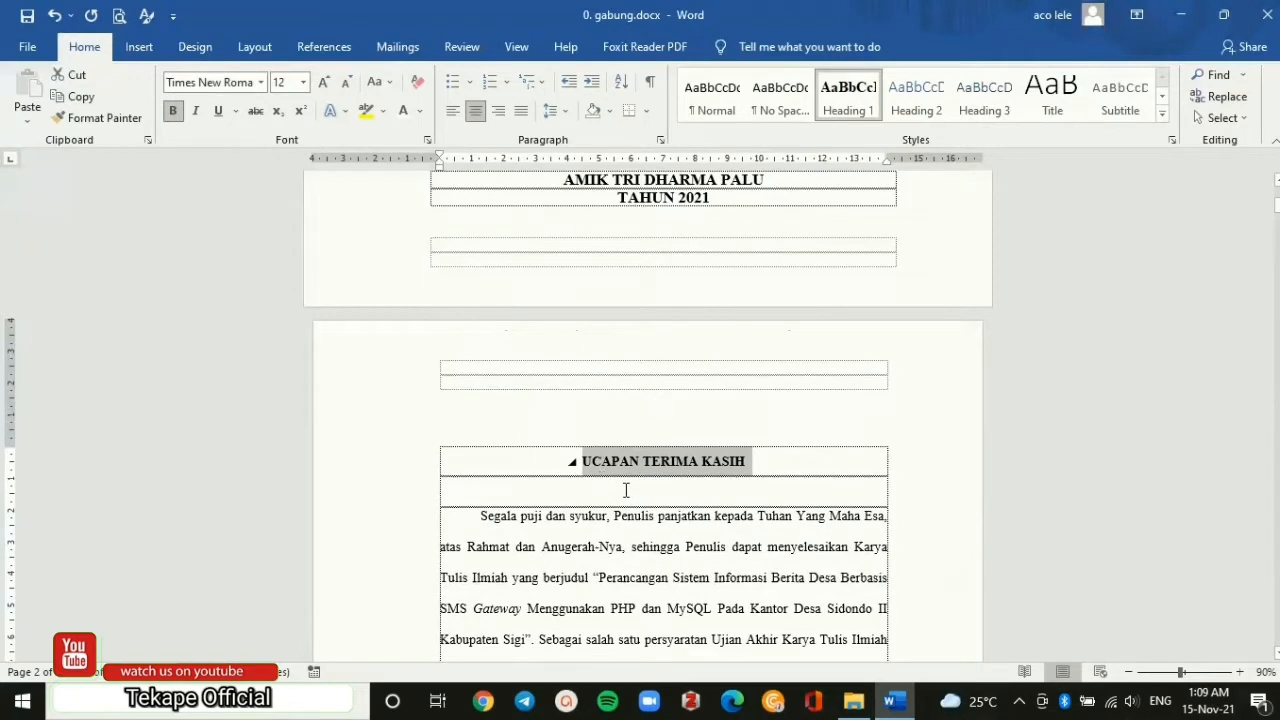
# Set the line spacing of the empty row below UCAPAN TERIMA KASIH to 1.0.
pyautogui.click(626, 490)
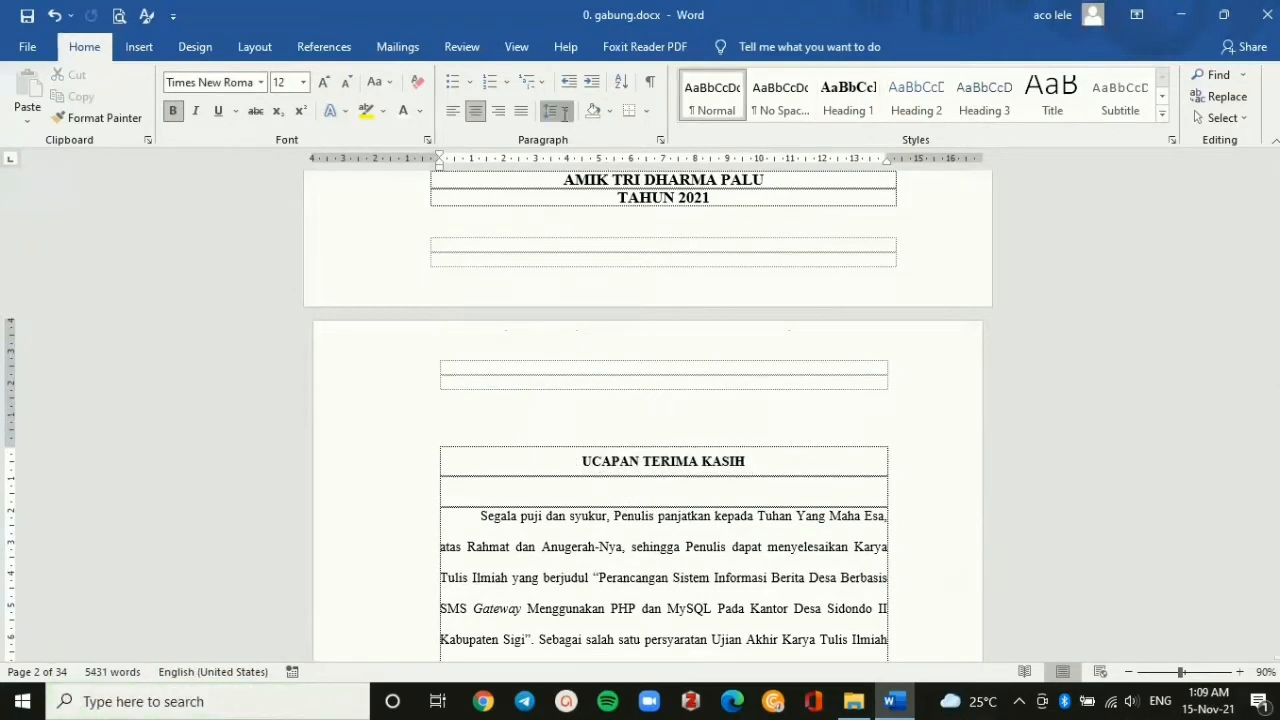
pyautogui.click(559, 111)
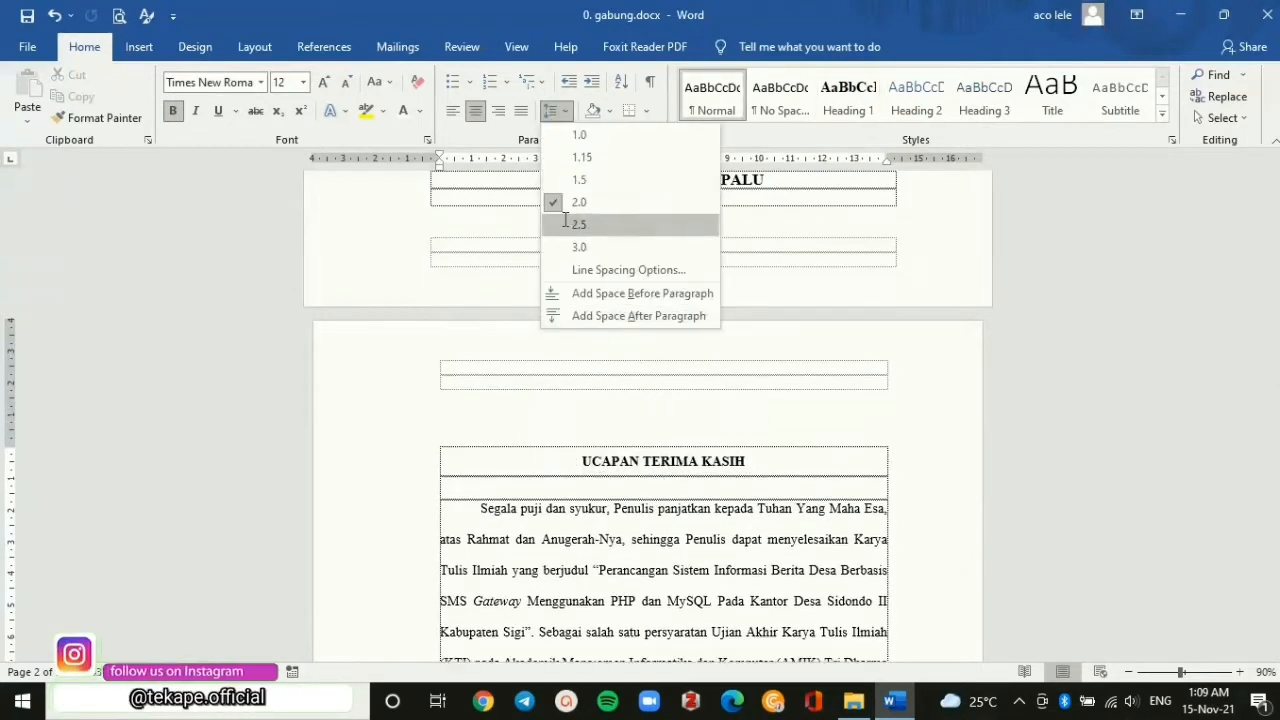
pyautogui.click(1199, 607)
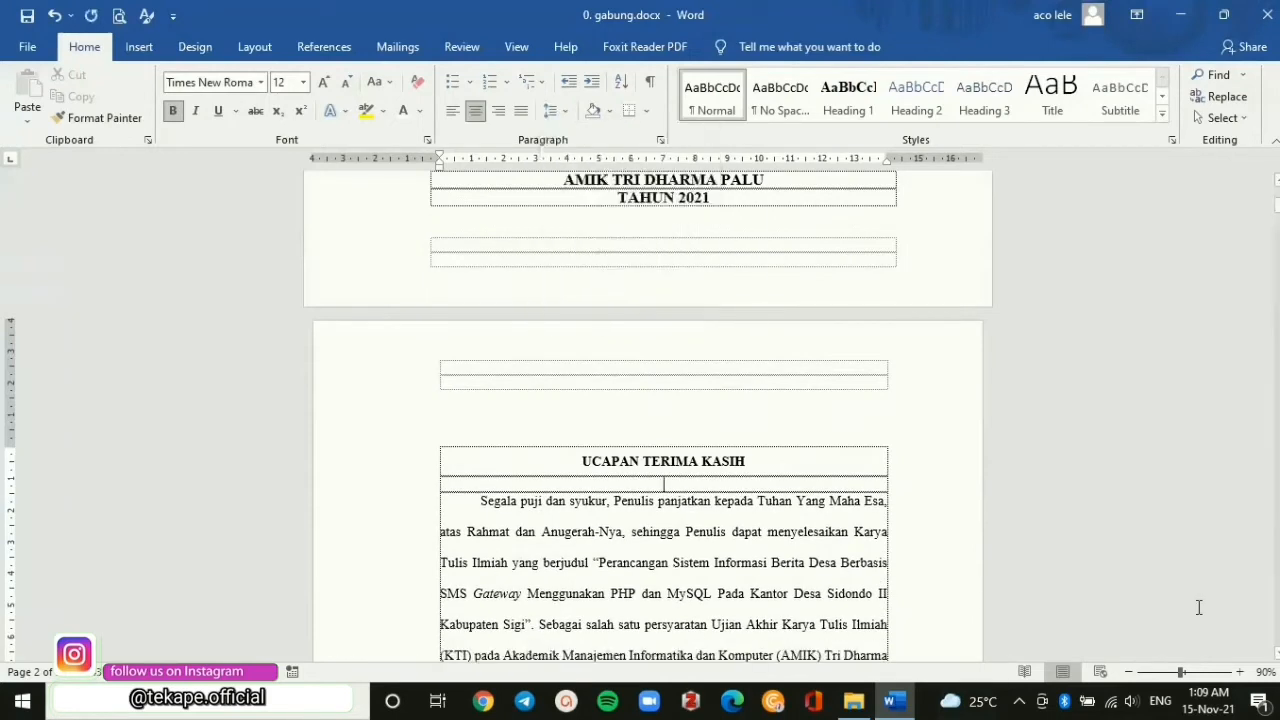
pyautogui.click(606, 564)
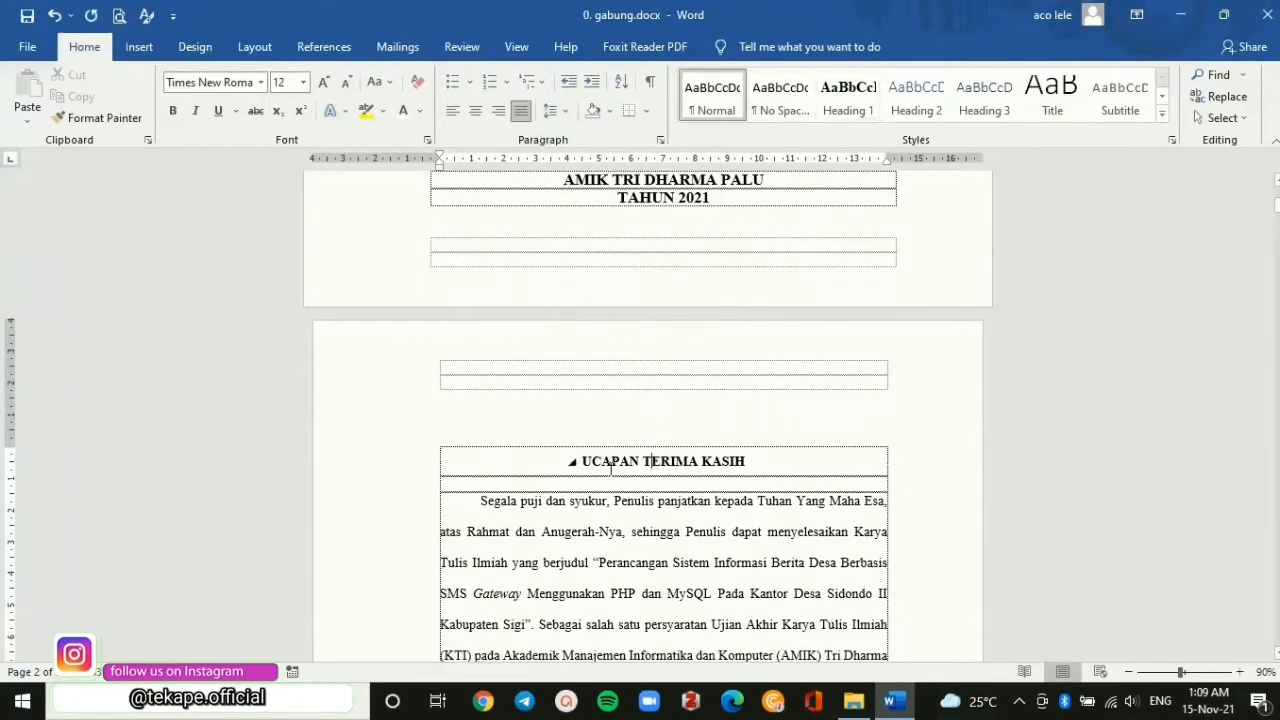
# Copy the formatting of the UCAPAN TERIMA KASIH heading to the DAFTAR ISI title with Format Painter.
pyautogui.click(610, 462)
pyautogui.doubleClick(610, 461)
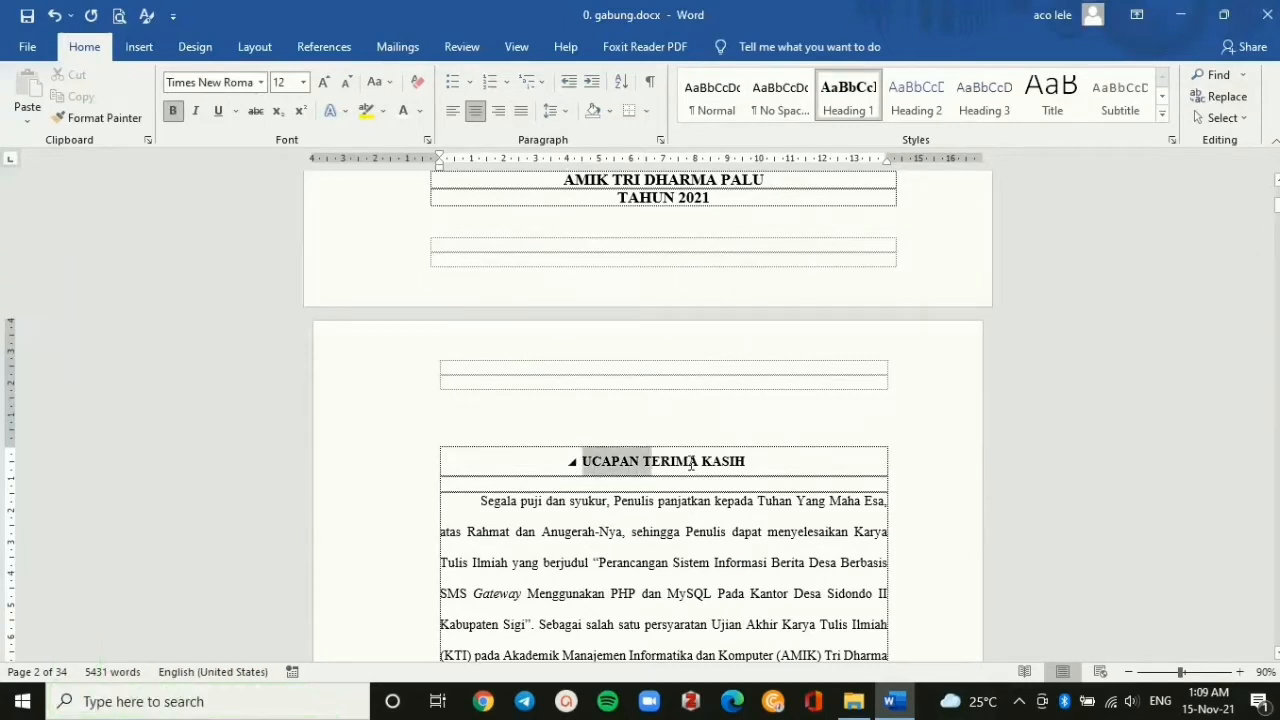
pyautogui.moveTo(690, 463); pyautogui.dragTo(740, 465)
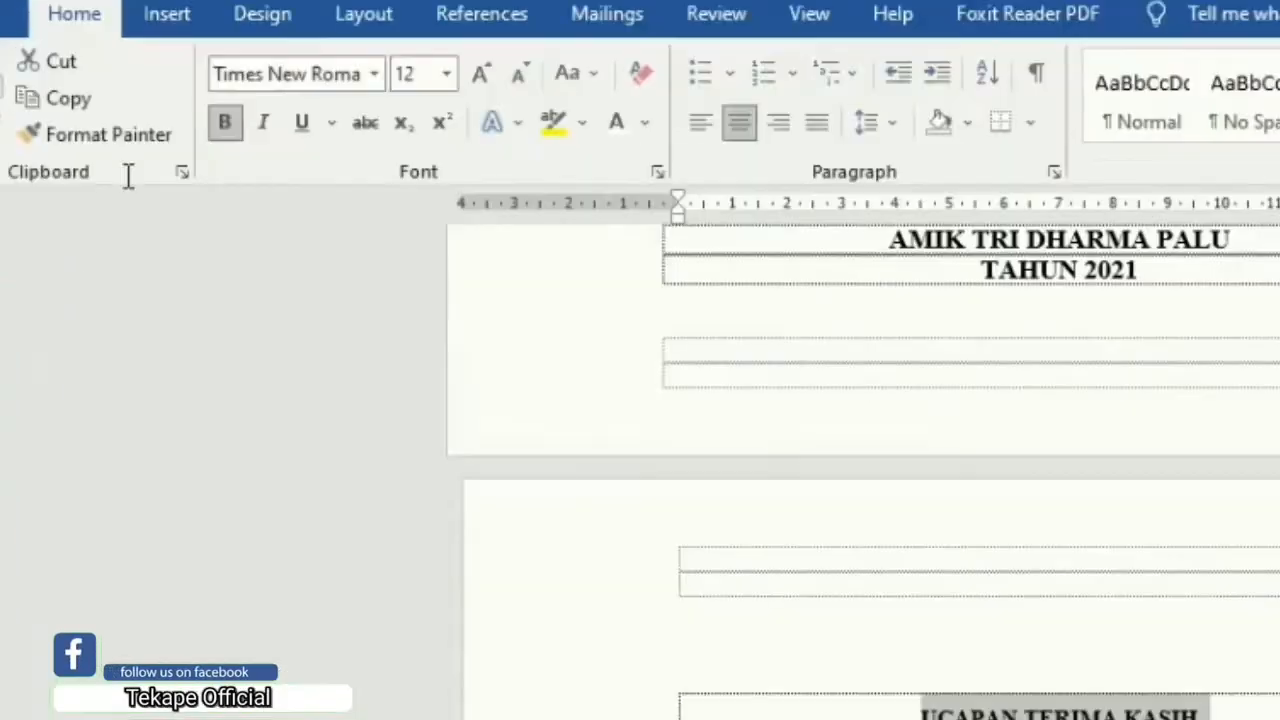
pyautogui.click(118, 135)
pyautogui.click(112, 135)
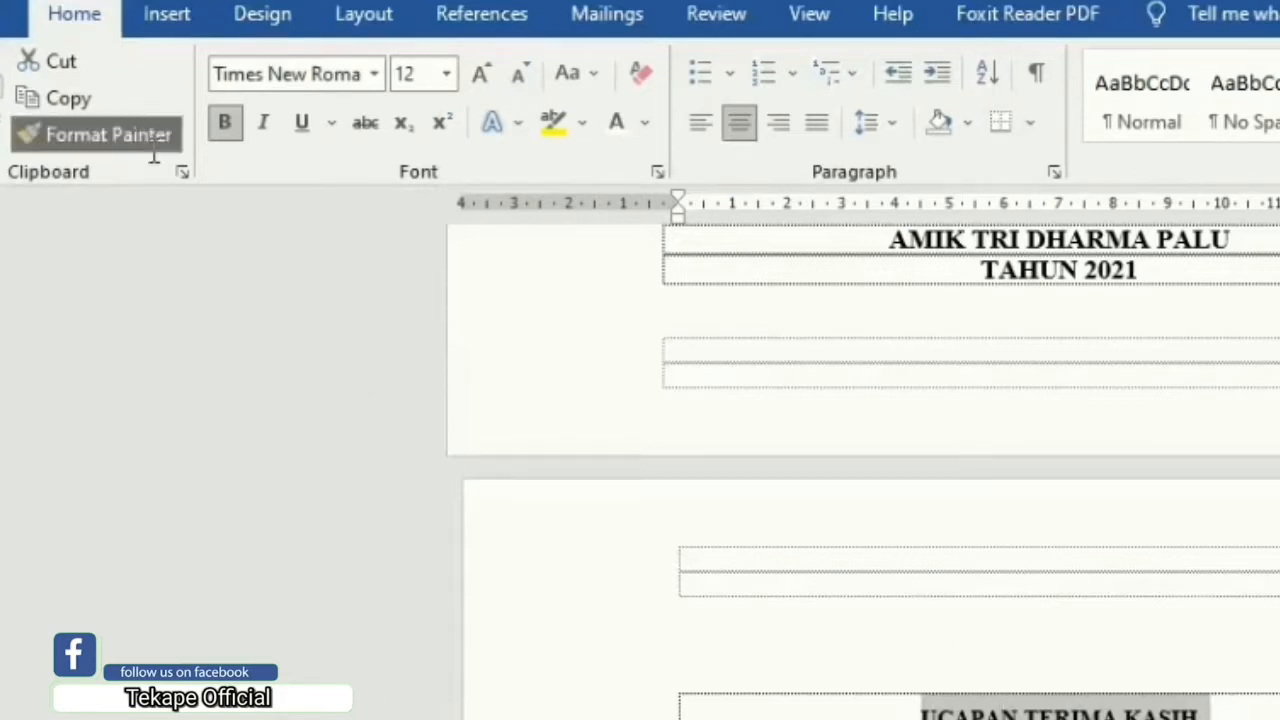
pyautogui.scroll(-2, 860, 470)
pyautogui.scroll(-1, 863, 482)
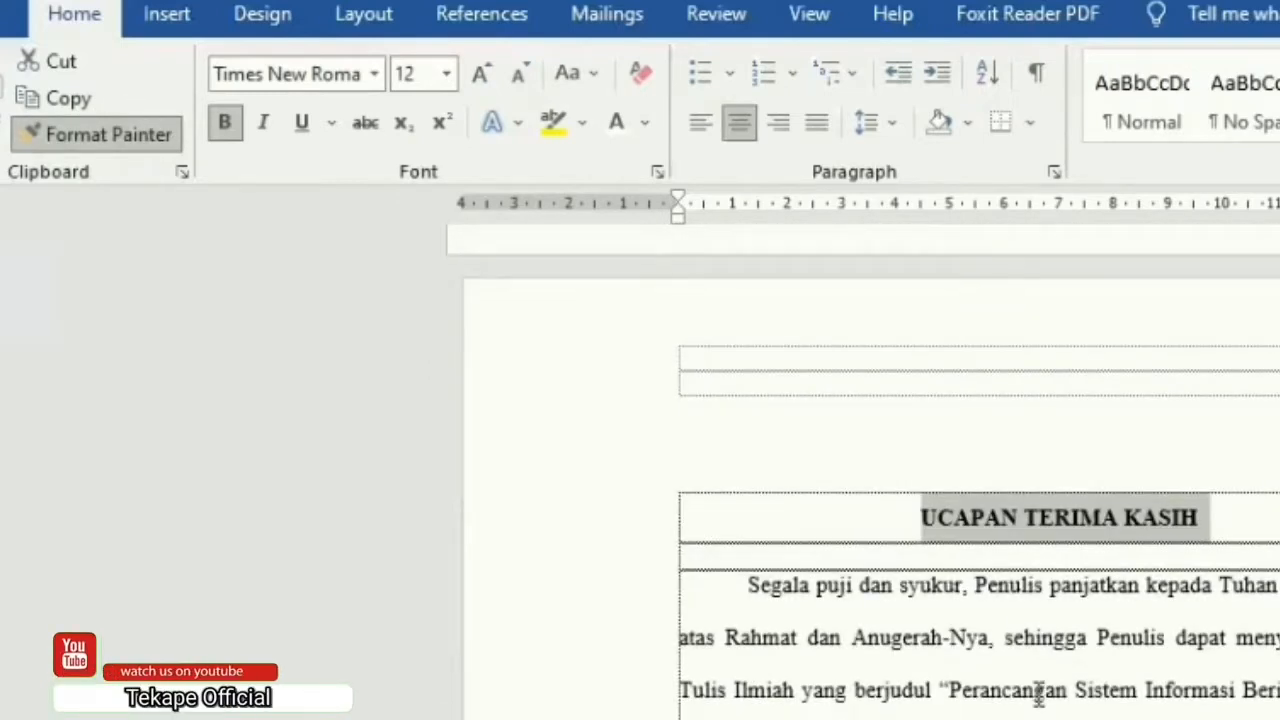
pyautogui.scroll(-10, 1040, 698)
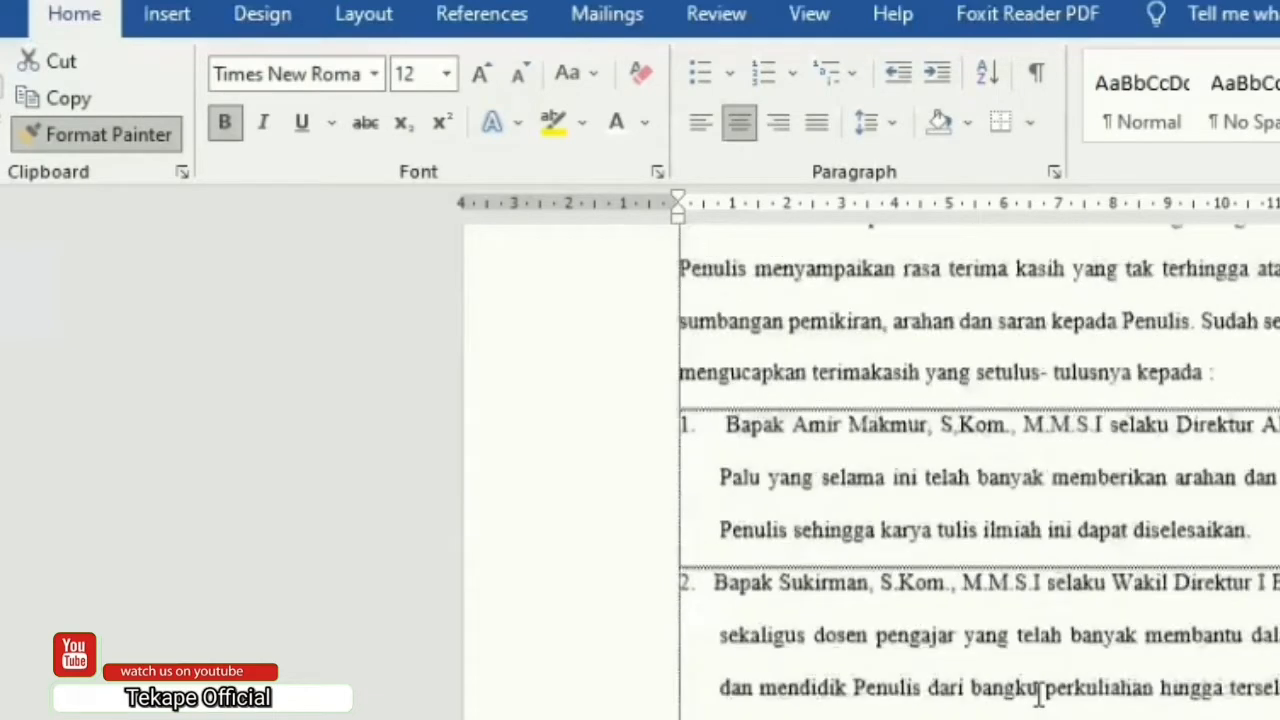
pyautogui.scroll(-5, 1040, 698)
pyautogui.scroll(-10, 1040, 698)
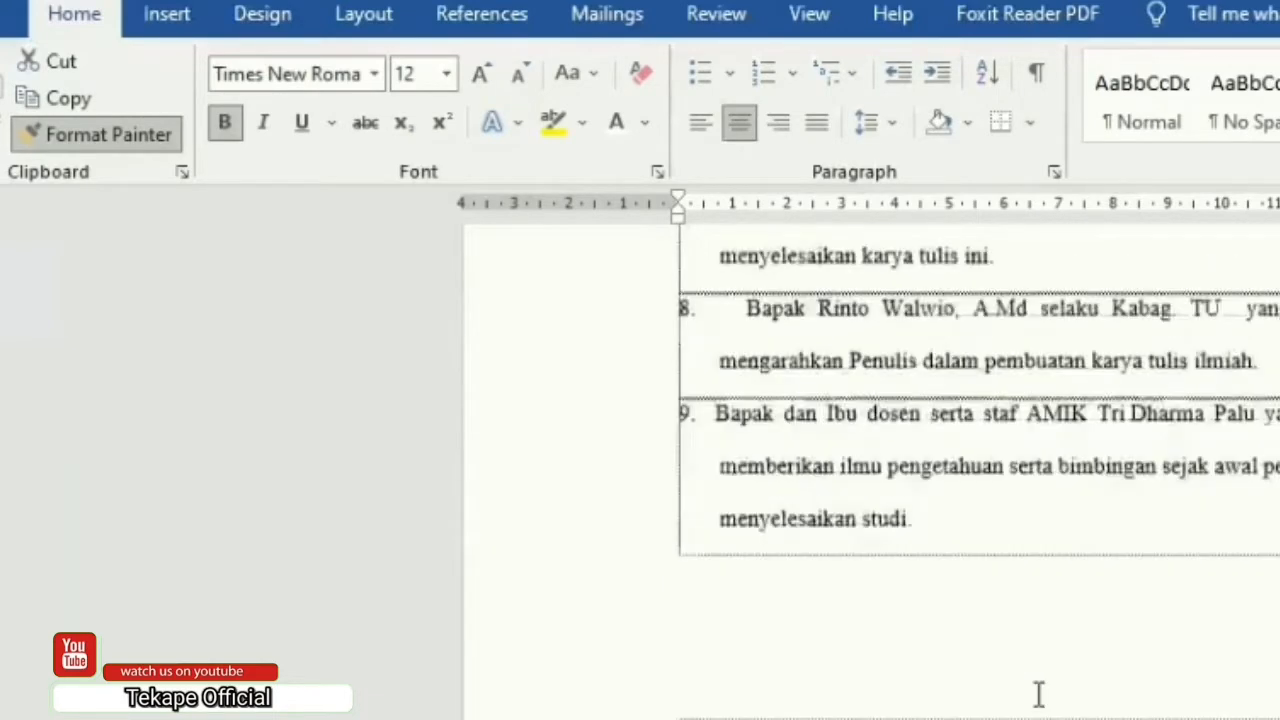
pyautogui.scroll(-5, 1040, 698)
pyautogui.scroll(-5, 1040, 694)
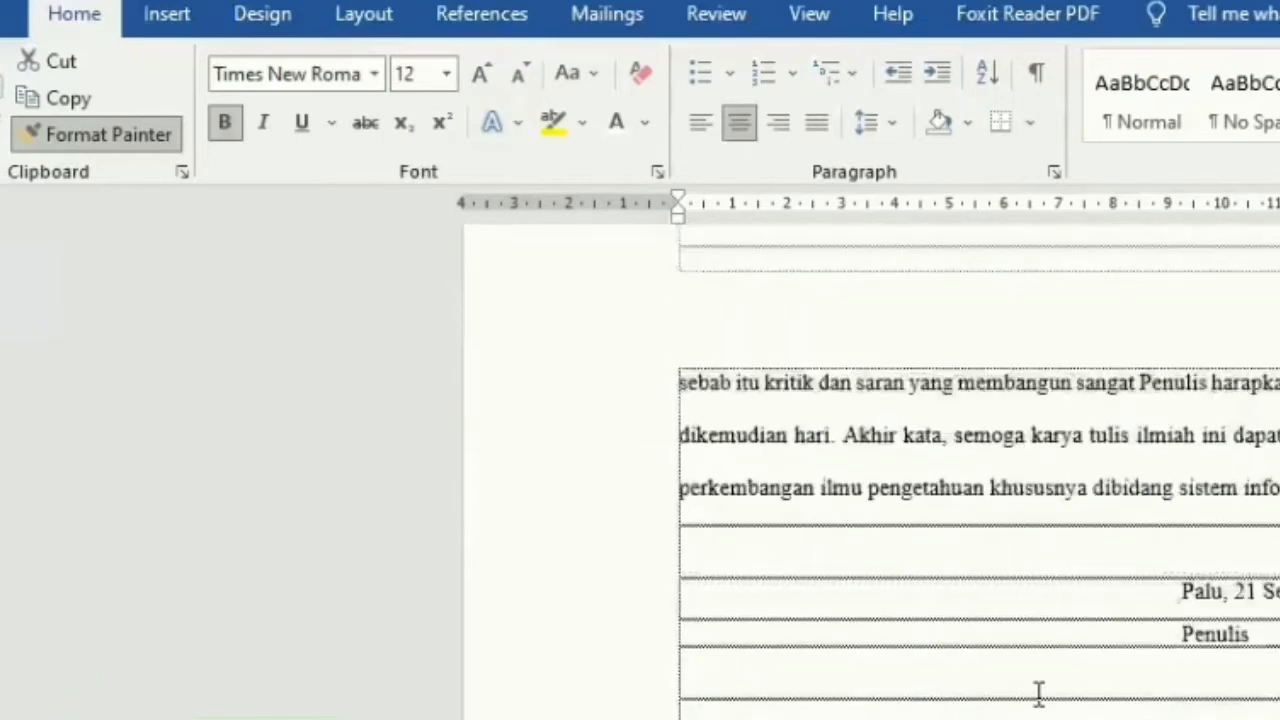
pyautogui.scroll(-10, 1040, 694)
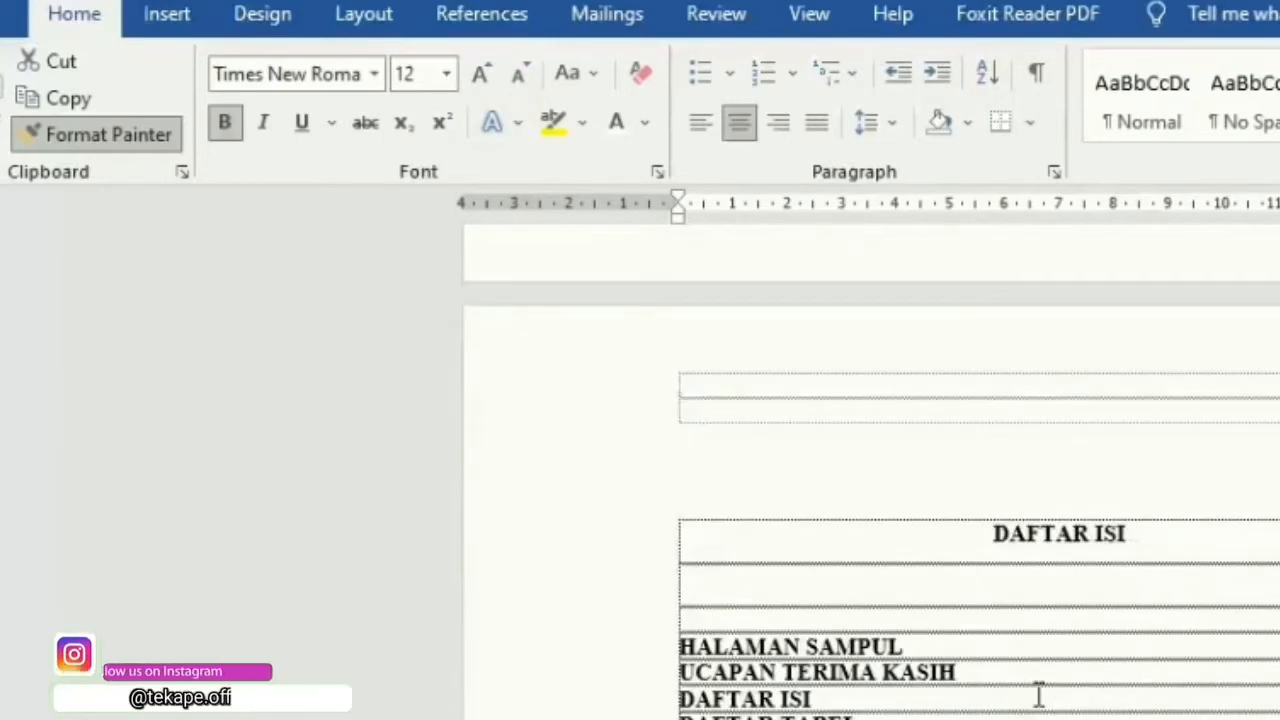
pyautogui.scroll(-2, 1040, 694)
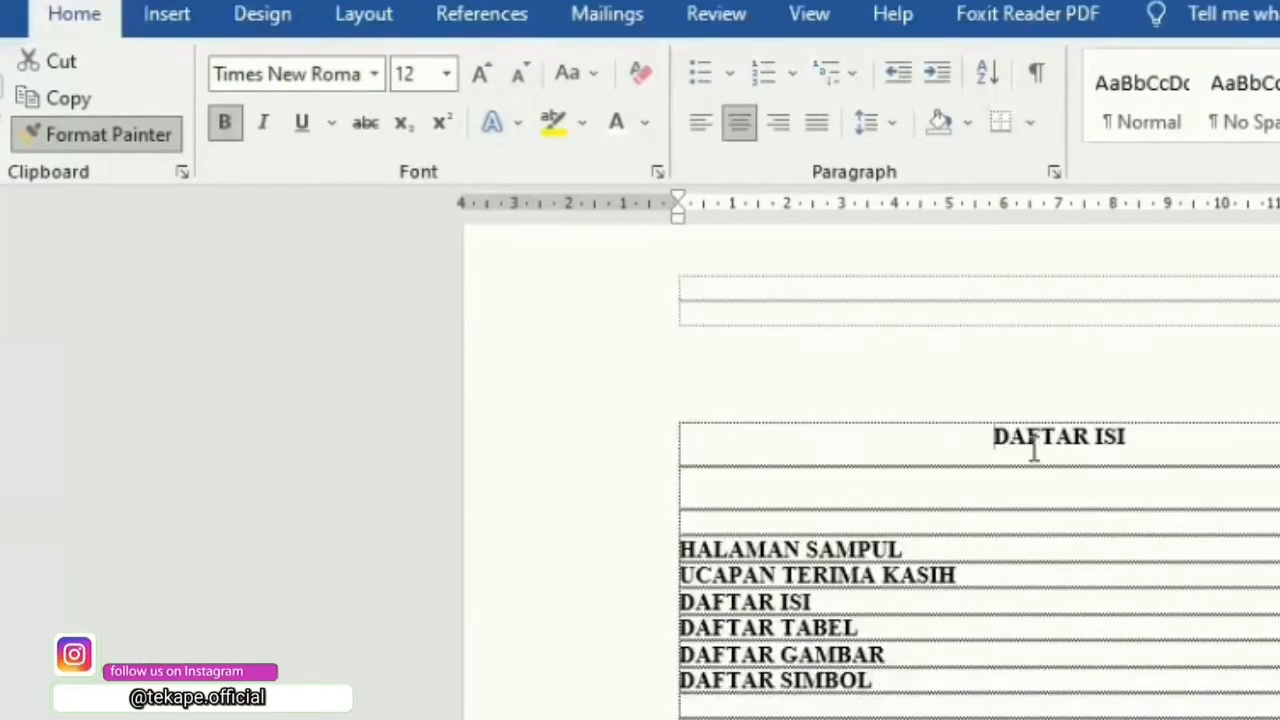
pyautogui.moveTo(1034, 450); pyautogui.dragTo(1143, 445)
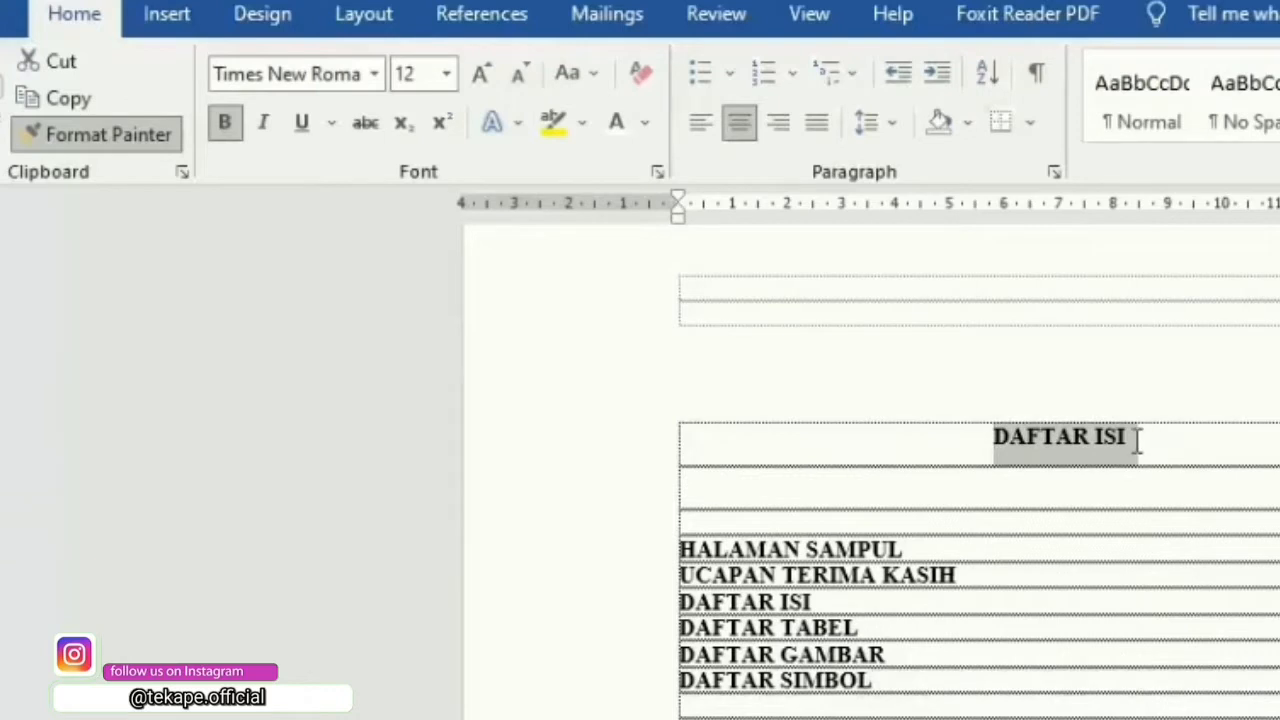
pyautogui.click(1137, 440)
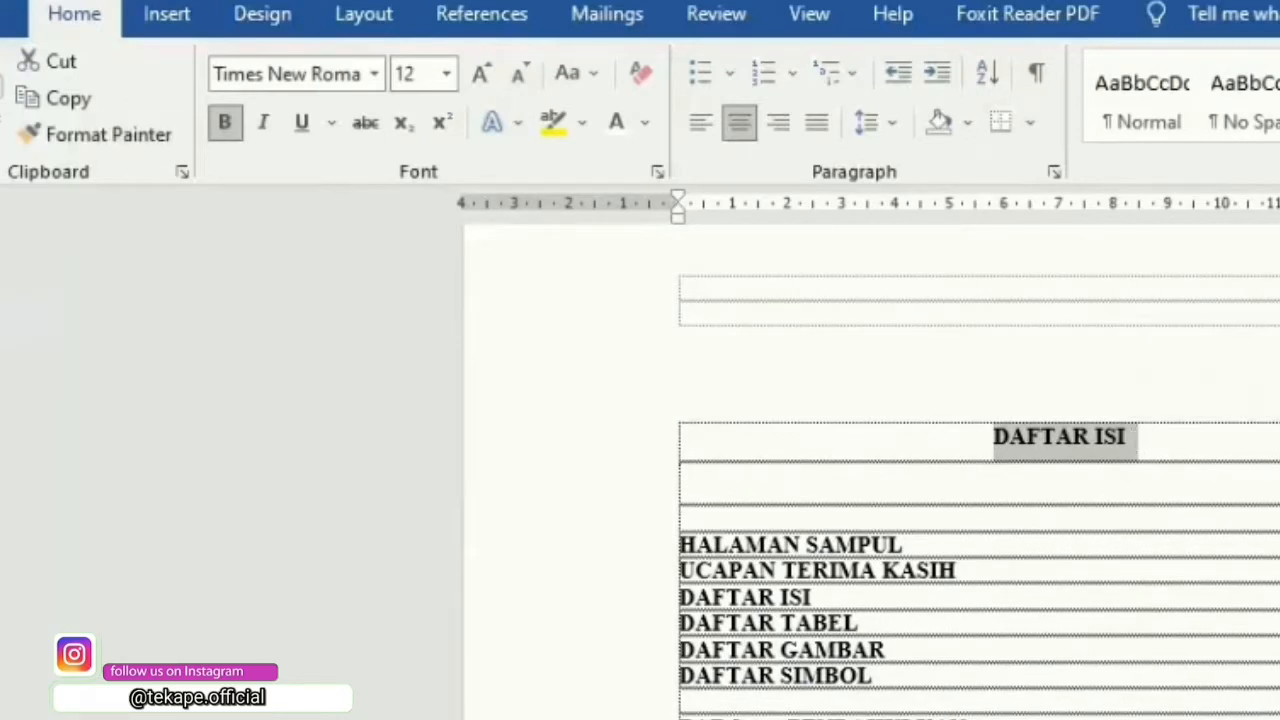
# Copy the formatting of the DAFTAR ISI title to the DAFTAR TABEL title with Format Painter.
pyautogui.click(103, 140)
pyautogui.scroll(-5, 986, 570)
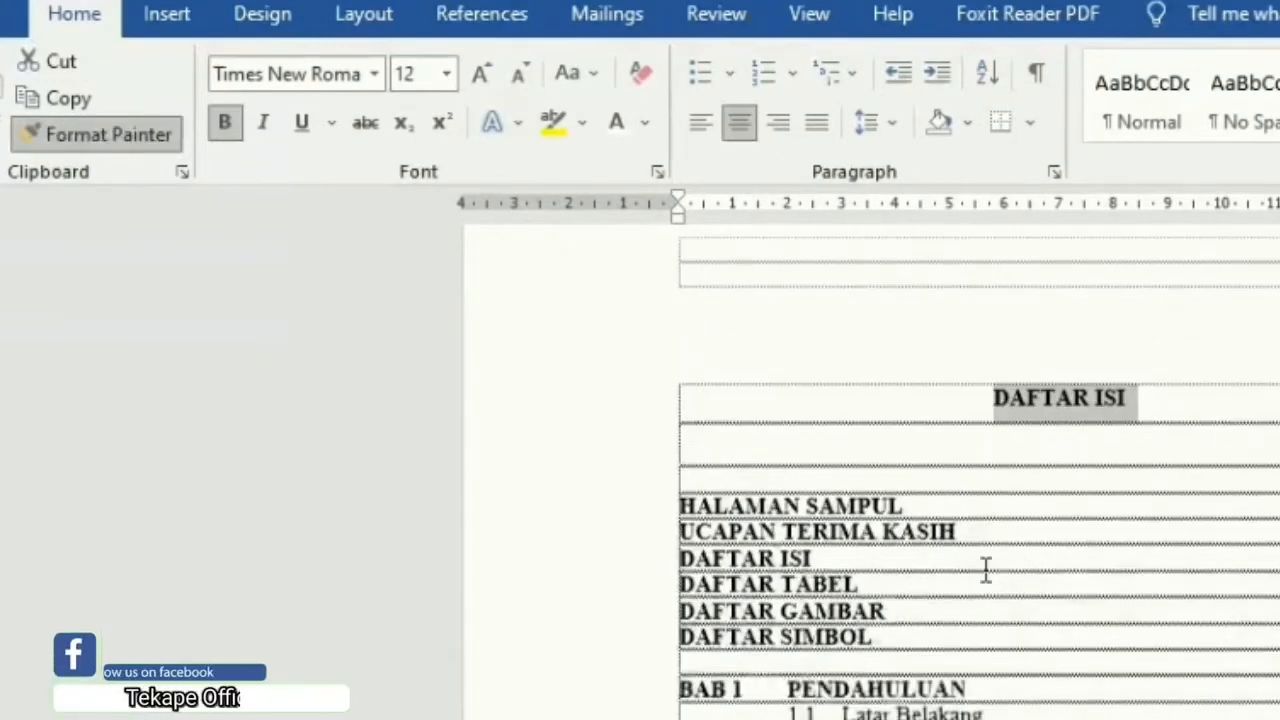
pyautogui.scroll(-6, 986, 570)
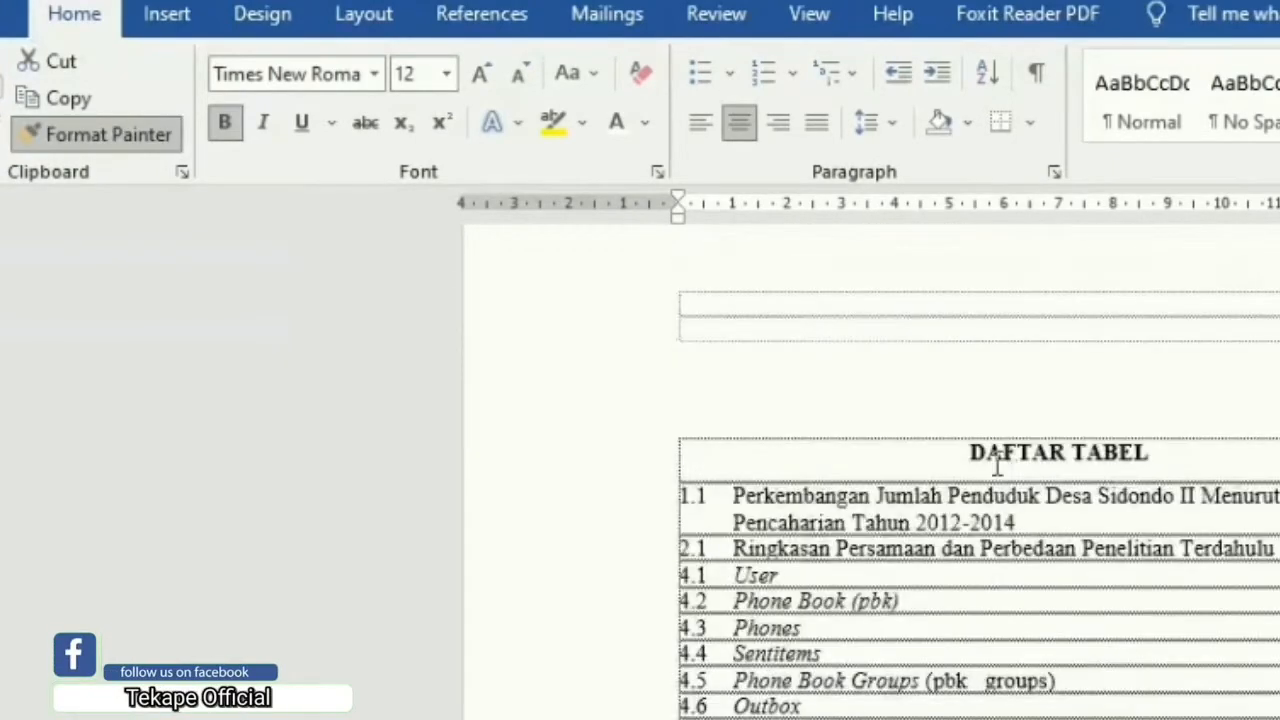
pyautogui.moveTo(975, 452); pyautogui.dragTo(1166, 449)
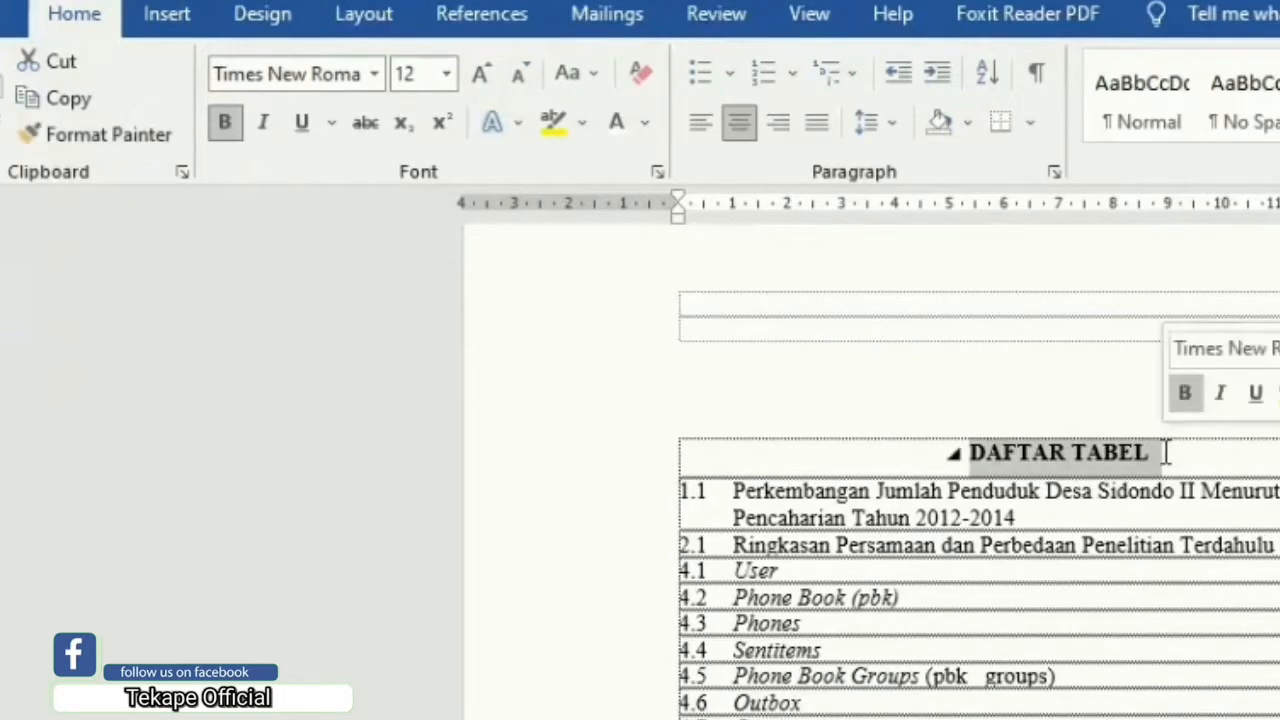
# Copy the DAFTAR TABEL heading formatting to the BAB 1 and PENDAHULUAN chapter title lines with Format Painter.
pyautogui.click(100, 134)
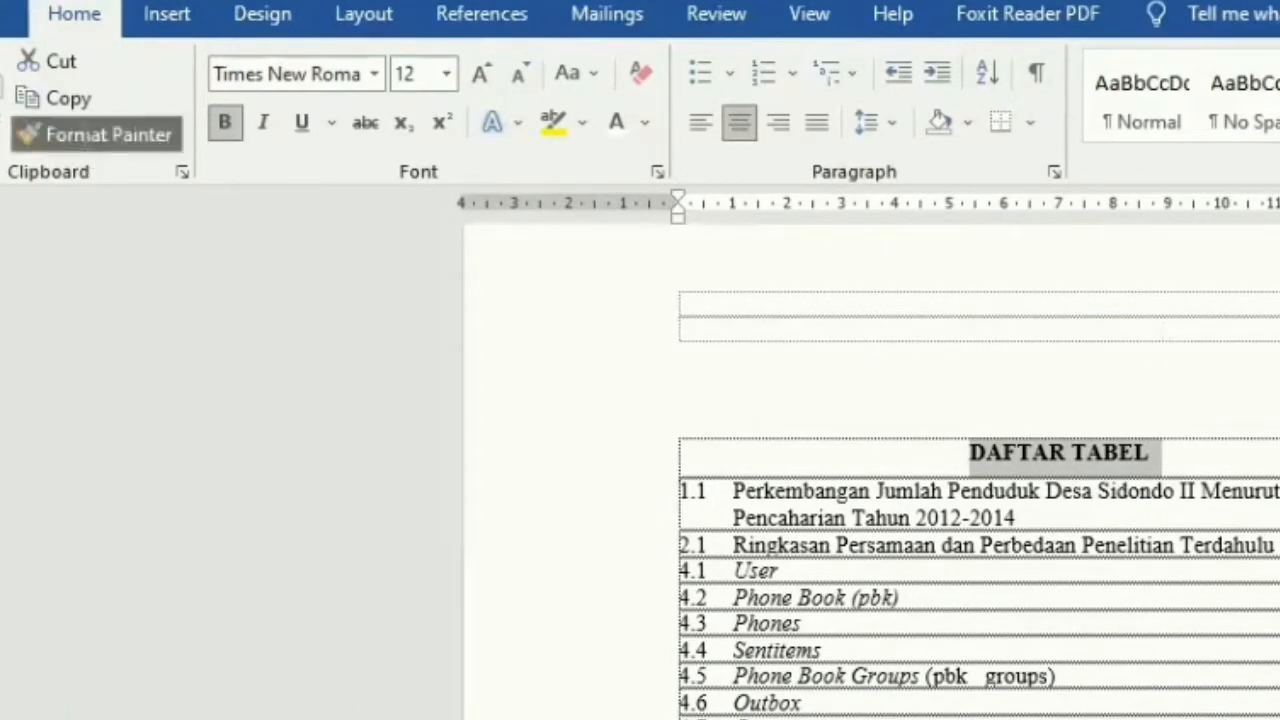
pyautogui.scroll(-15, 1085, 690)
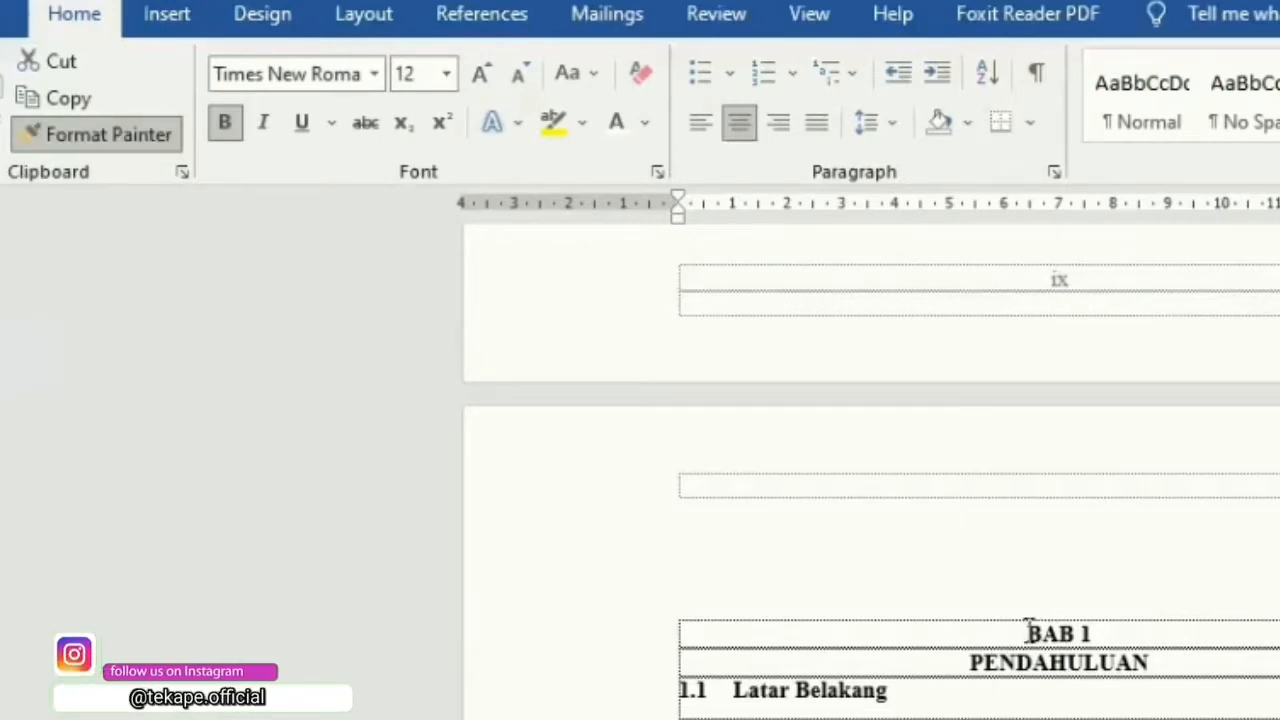
pyautogui.moveTo(1026, 633)
pyautogui.mouseDown()
pyautogui.moveTo(1094, 635)
pyautogui.moveTo(1150, 662)
pyautogui.mouseUp()
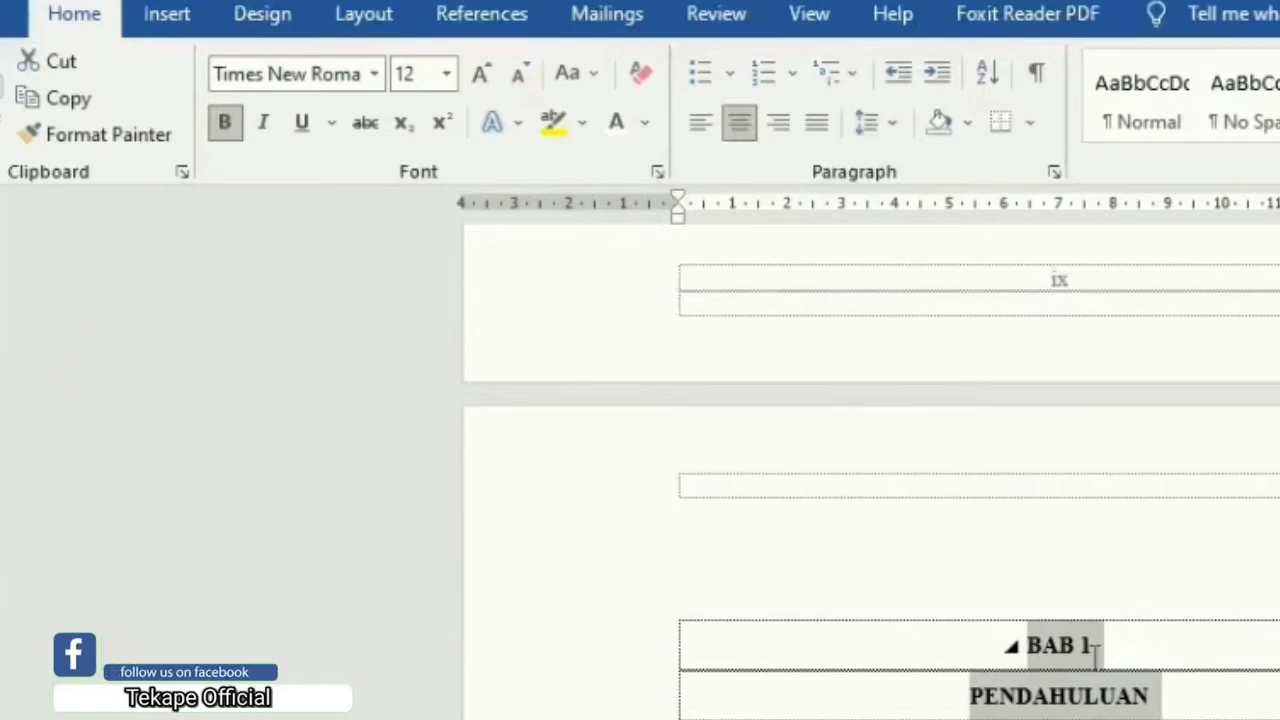
# Remove the space before the BAB 1 and PENDAHULUAN title lines and set their line spacing to 1.0.
pyautogui.click(886, 124)
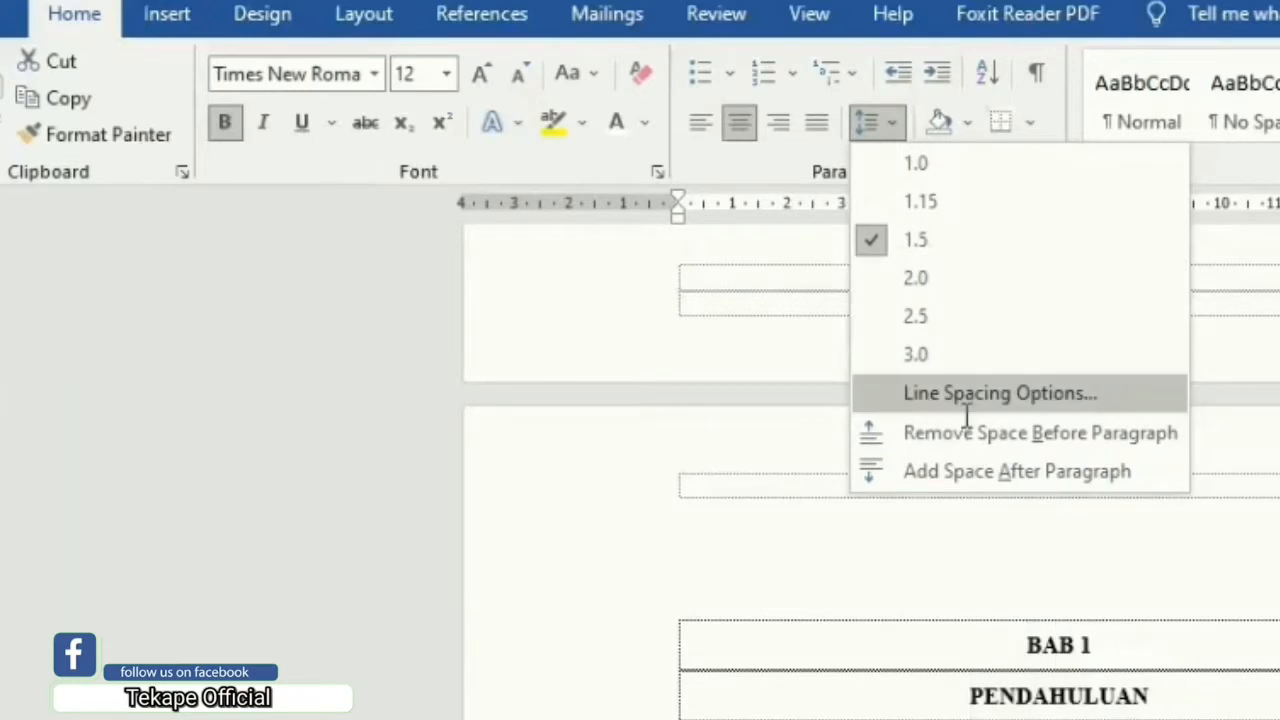
pyautogui.click(894, 432)
pyautogui.click(987, 437)
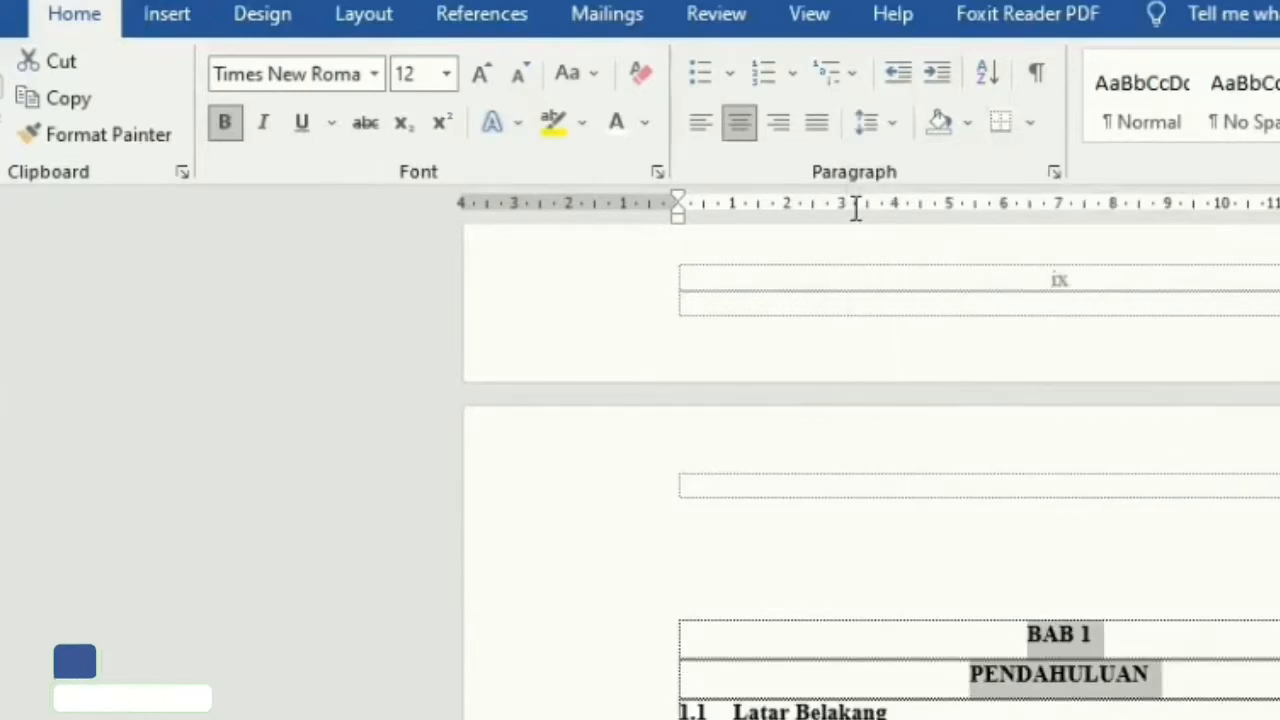
pyautogui.click(894, 124)
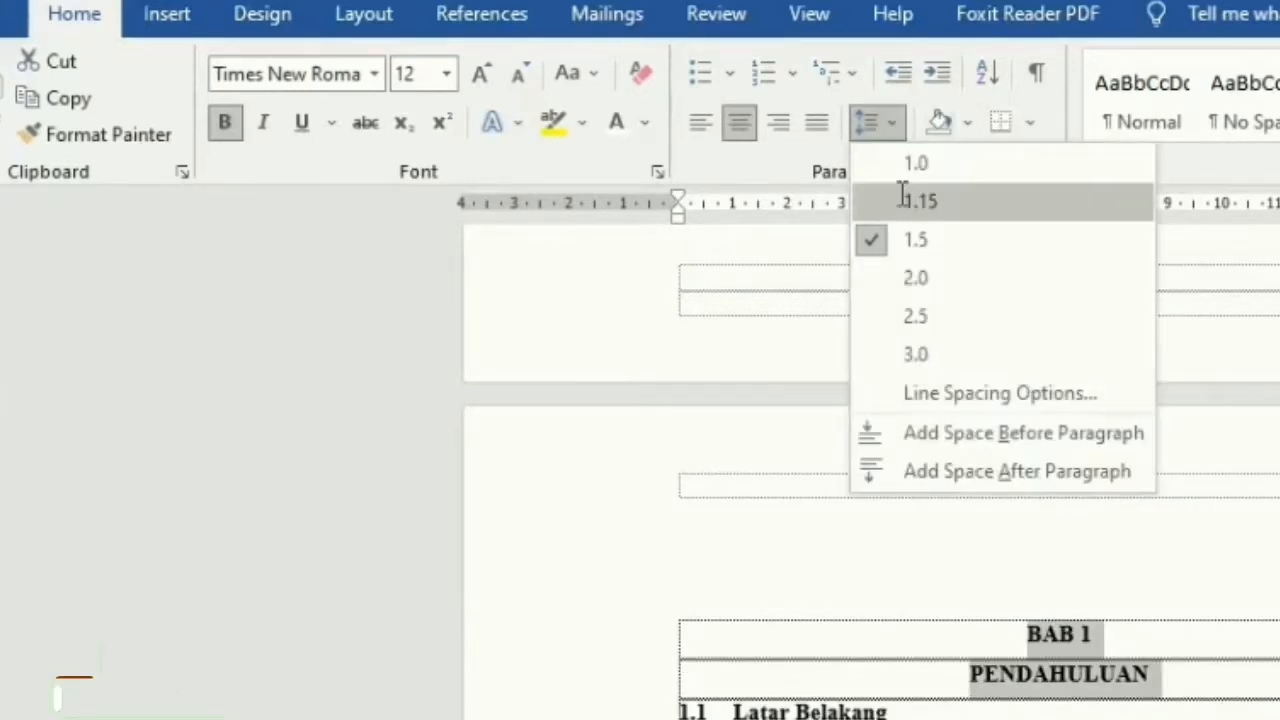
pyautogui.click(909, 163)
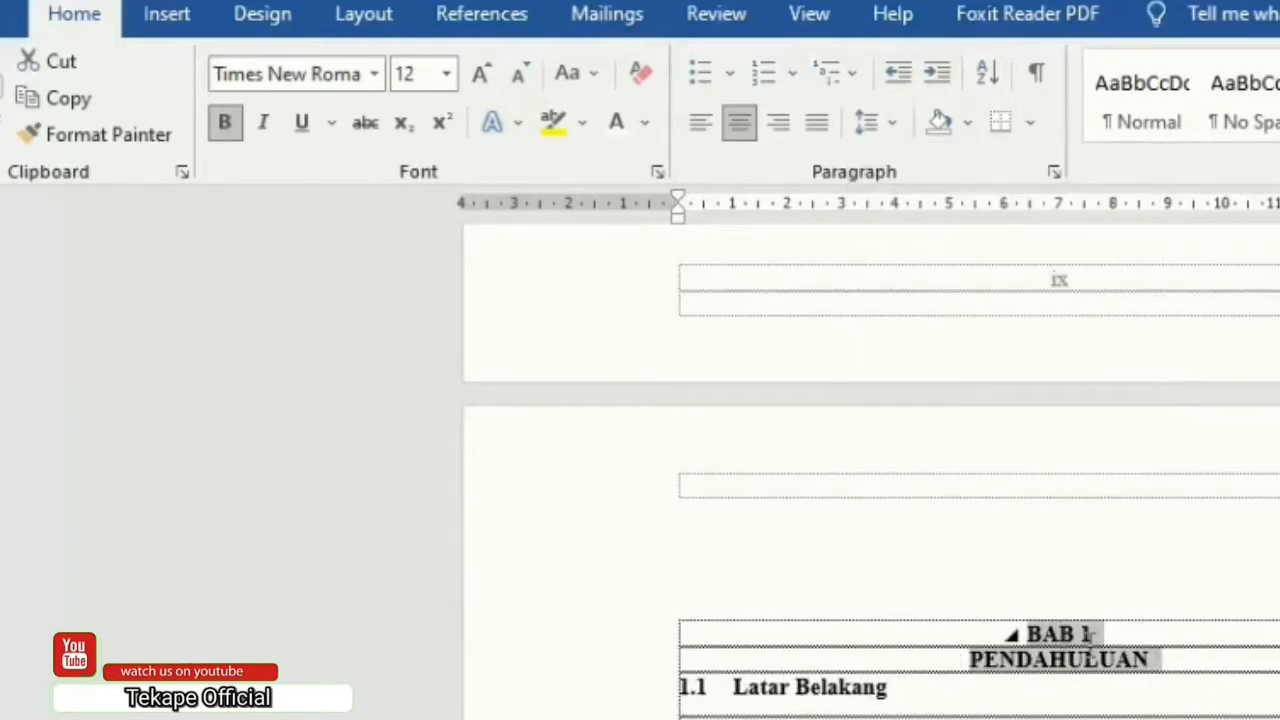
pyautogui.click(1151, 630)
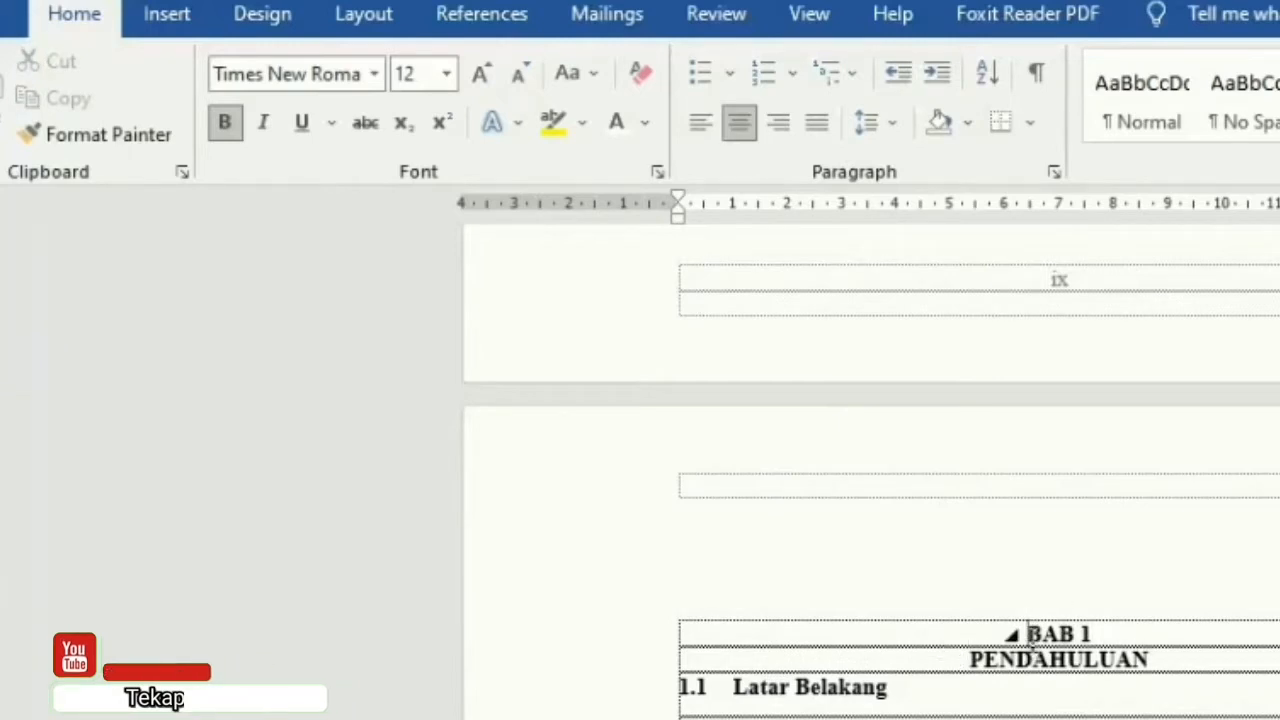
# Copy the formatting of the BAB 1 and PENDAHULUAN lines to the BAB 2 and PEMBAHASAN lines with Format Painter.
pyautogui.moveTo(1018, 633); pyautogui.dragTo(1108, 650)
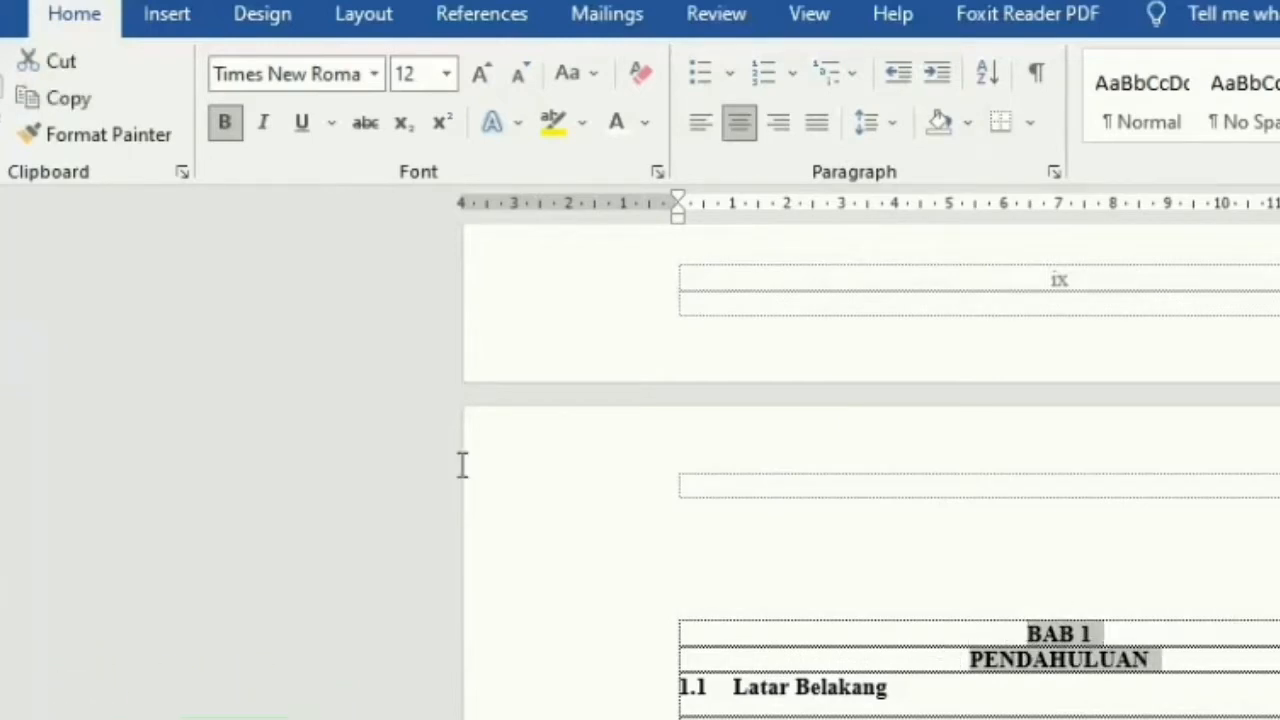
pyautogui.click(105, 132)
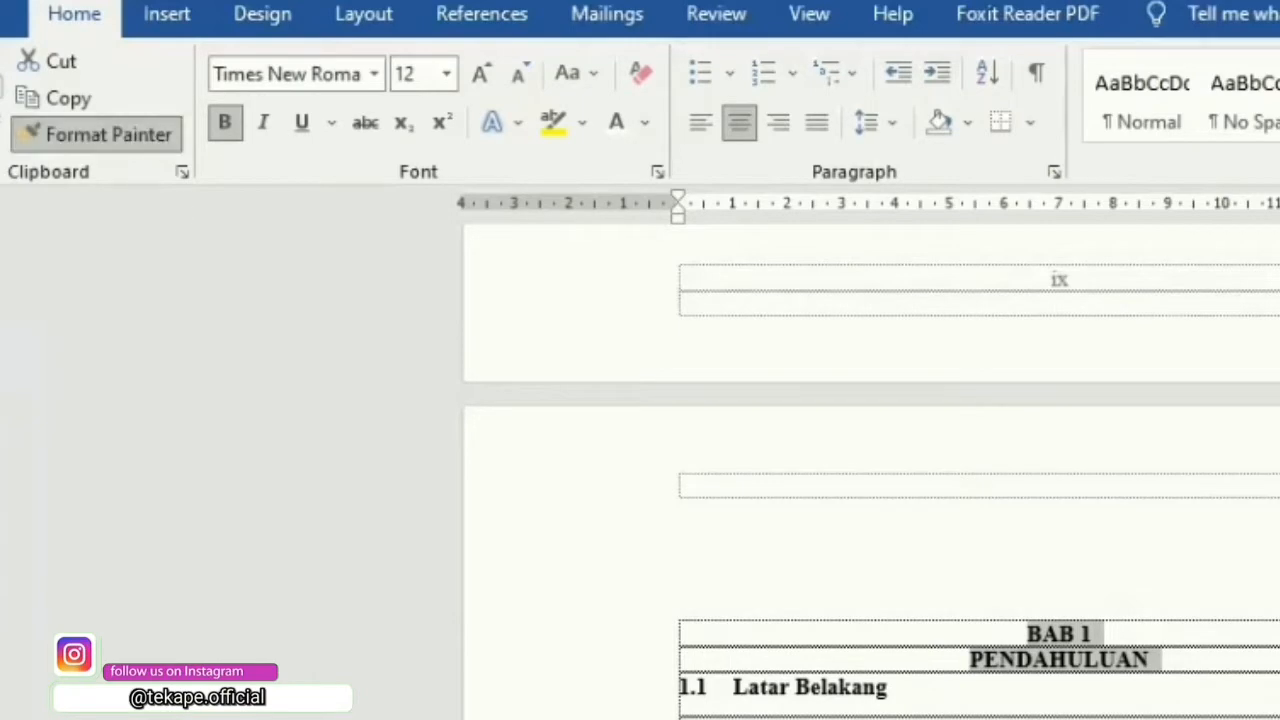
pyautogui.scroll(-6, 870, 460)
pyautogui.scroll(-10, 870, 460)
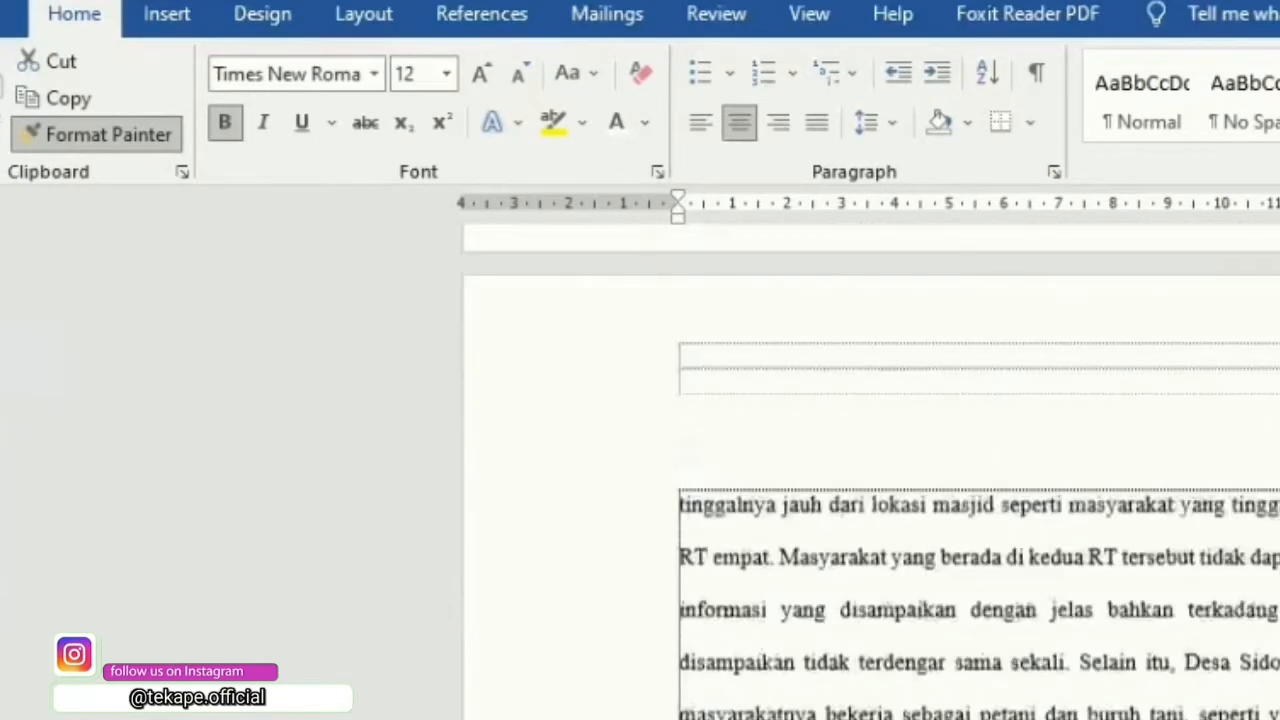
pyautogui.scroll(-5, 1014, 594)
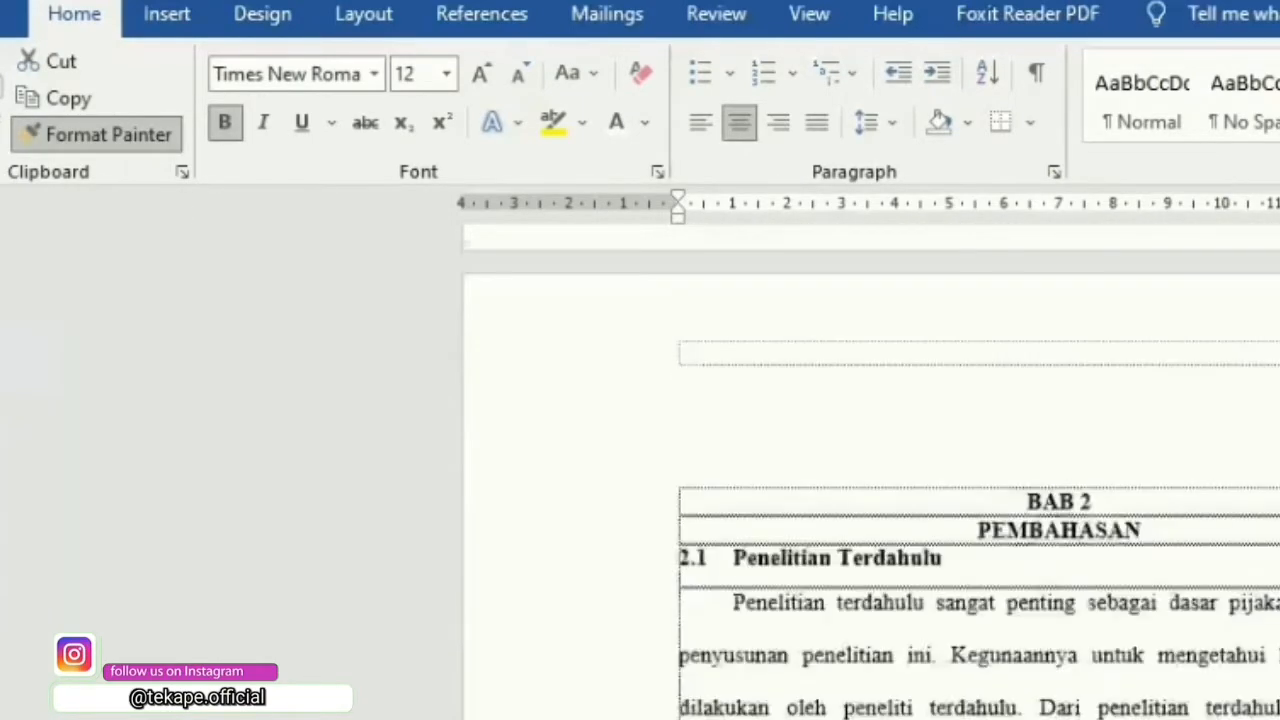
pyautogui.scroll(1, 1014, 594)
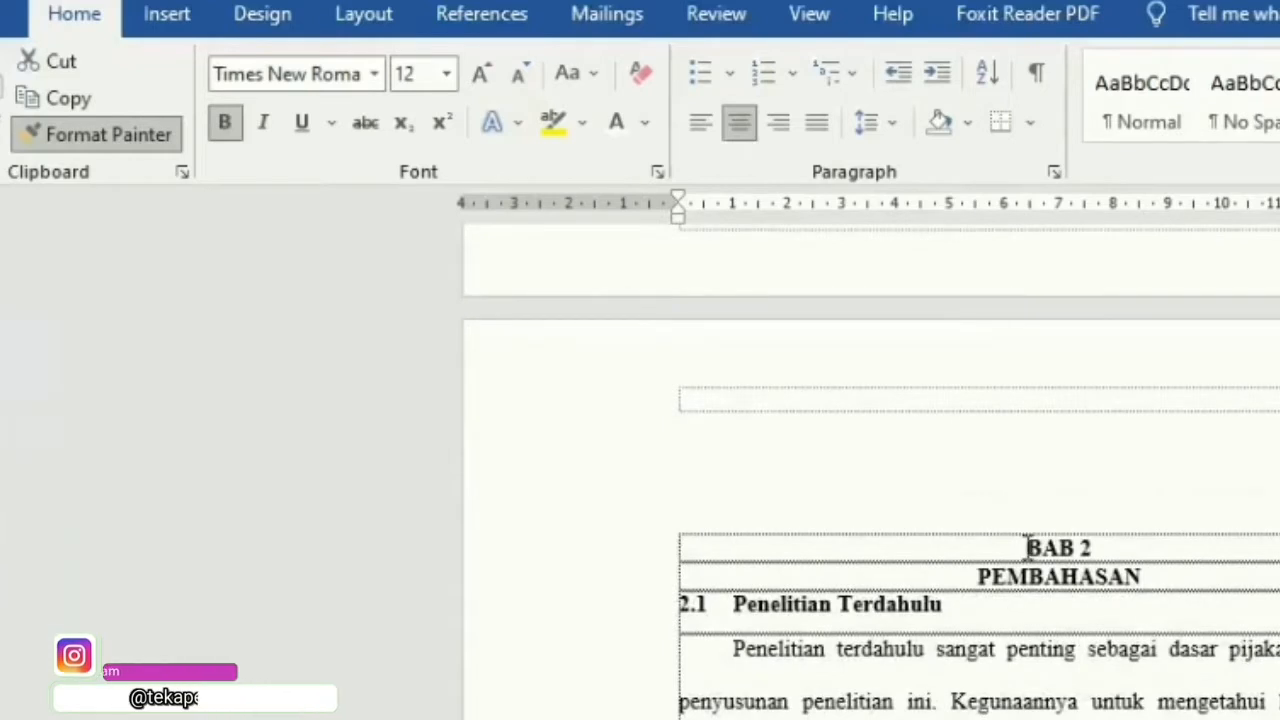
pyautogui.moveTo(1030, 548)
pyautogui.mouseDown()
pyautogui.moveTo(1100, 551)
pyautogui.moveTo(1145, 575)
pyautogui.mouseUp()
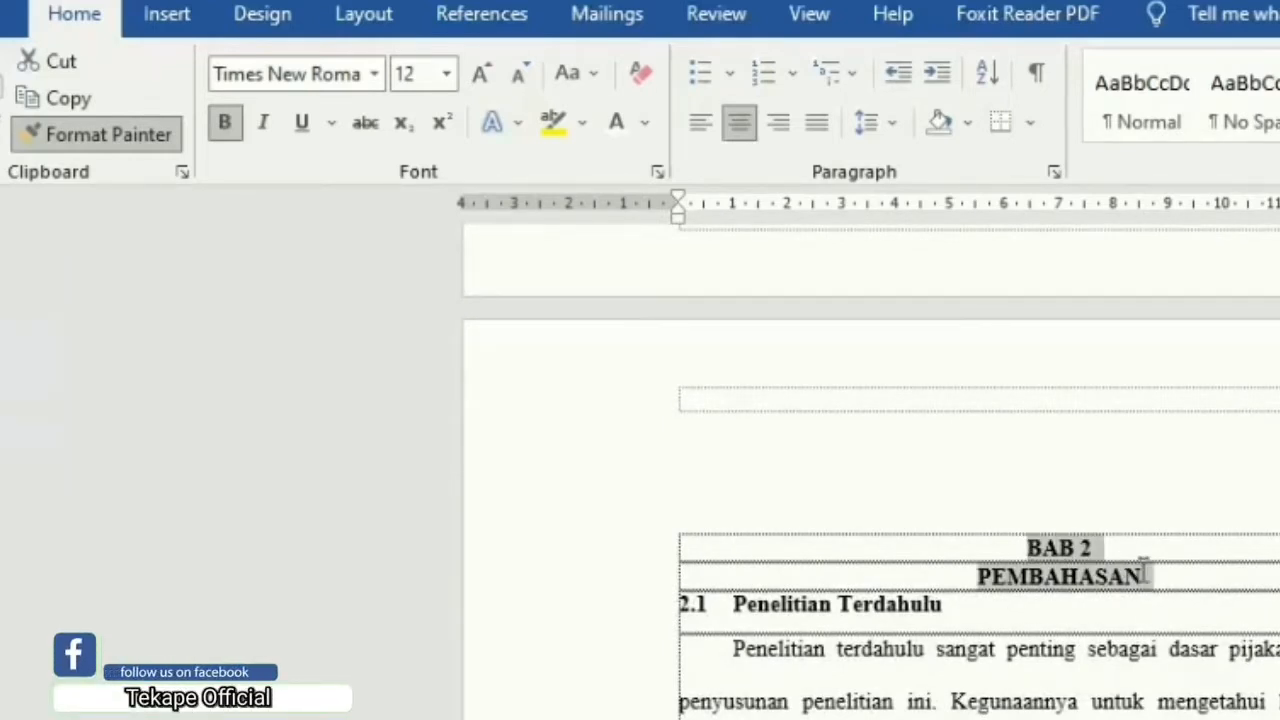
pyautogui.moveTo(1145, 575); pyautogui.dragTo(1145, 576)
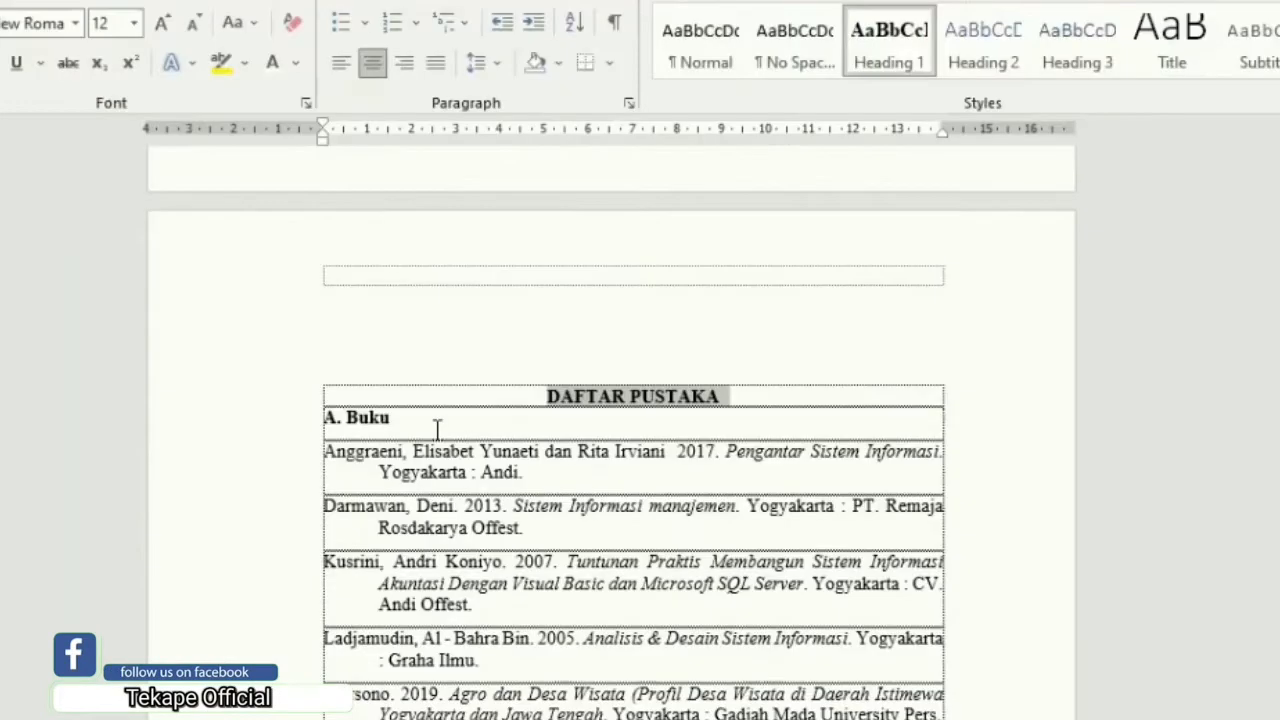
# Review the document from the DAFTAR PUSTAKA pages back to the BAB 1 PENDAHULUAN chapter title.
pyautogui.scroll(-4, 657, 518)
pyautogui.scroll(-20, 657, 518)
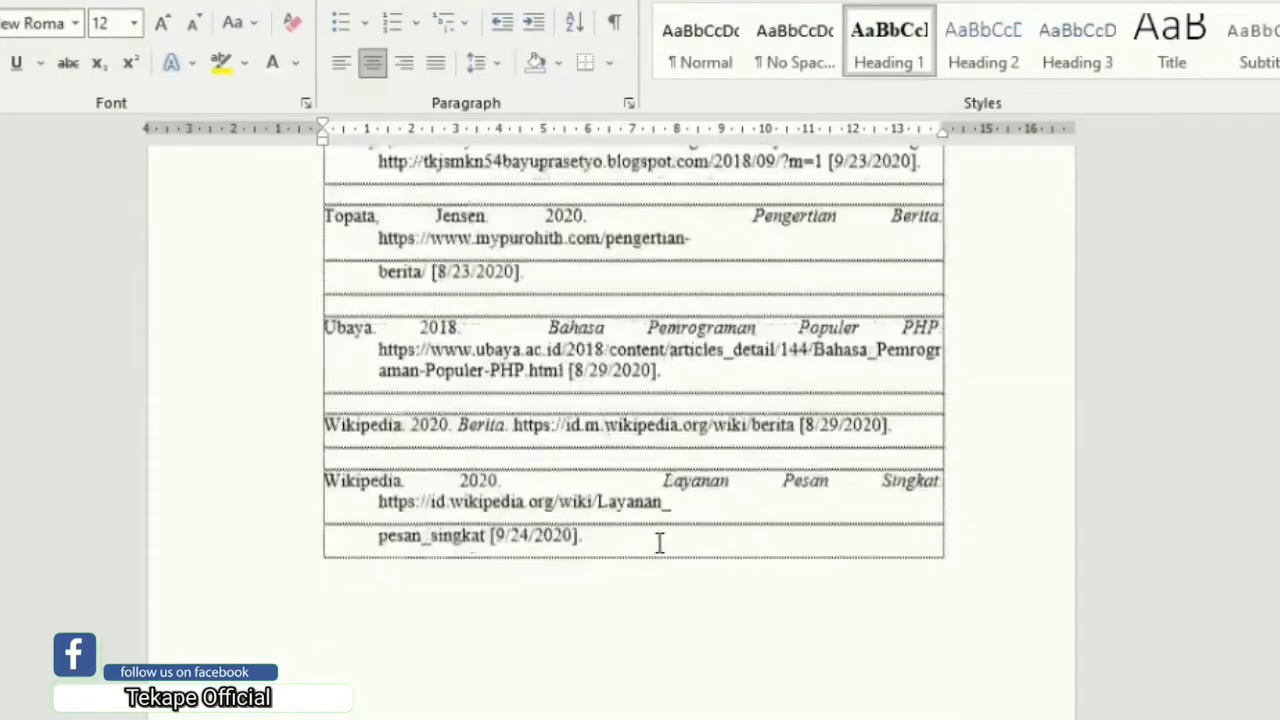
pyautogui.scroll(20, 659, 543)
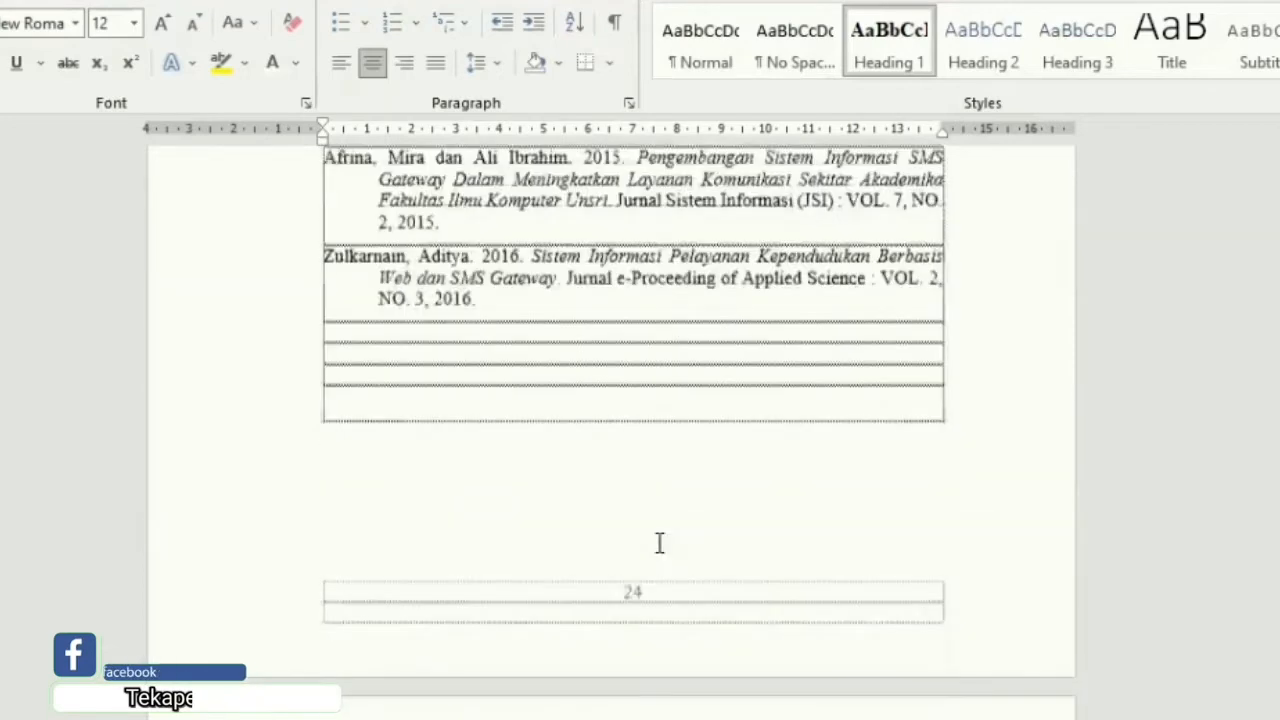
pyautogui.scroll(15, 659, 543)
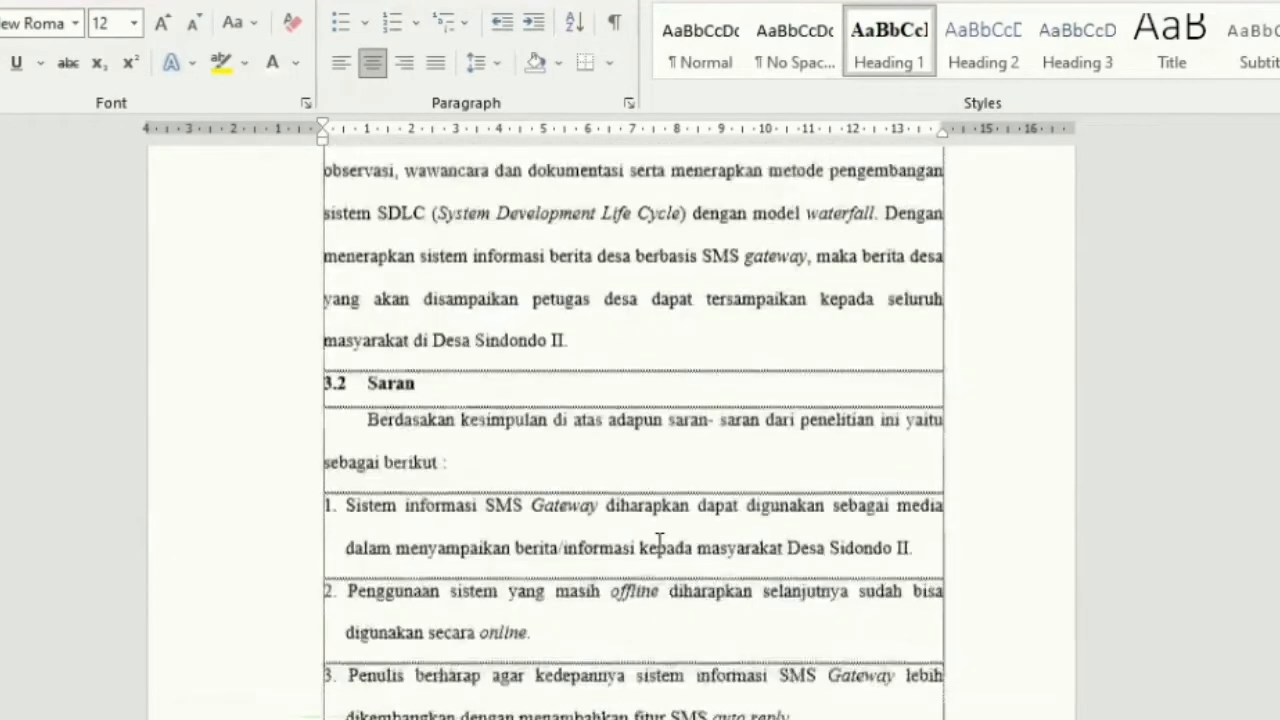
pyautogui.scroll(15, 734, 357)
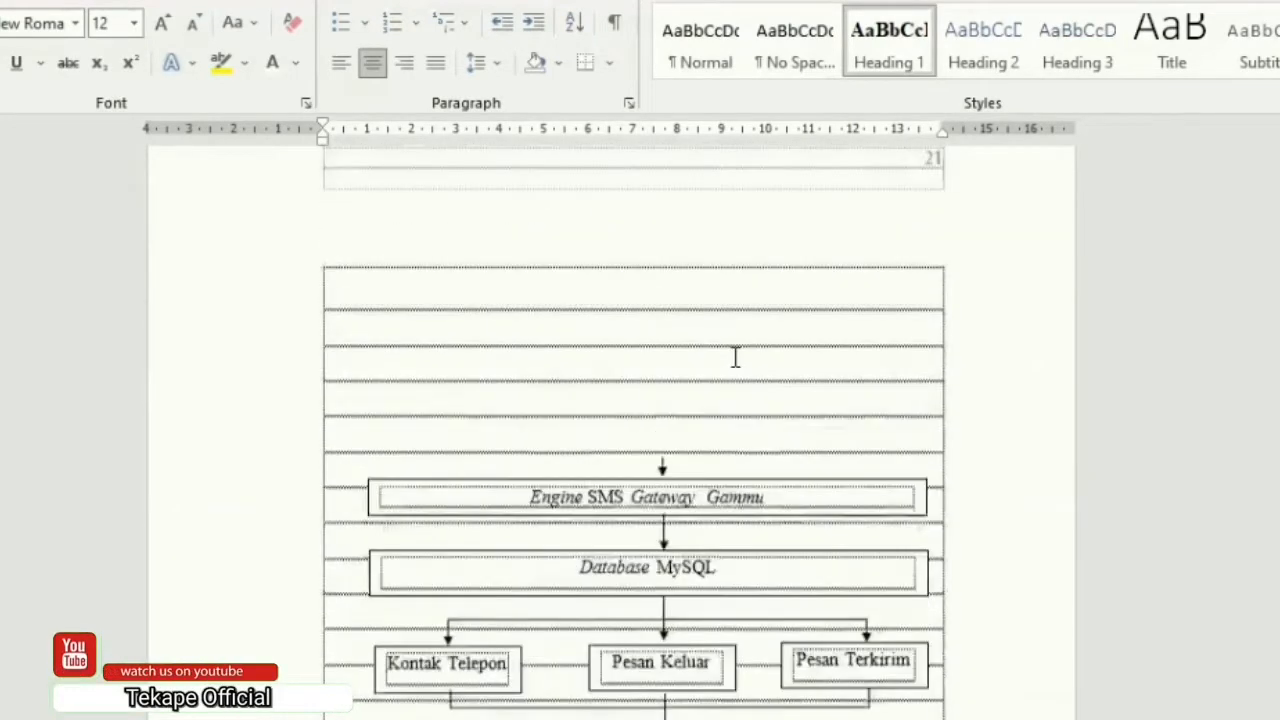
pyautogui.scroll(5, 734, 357)
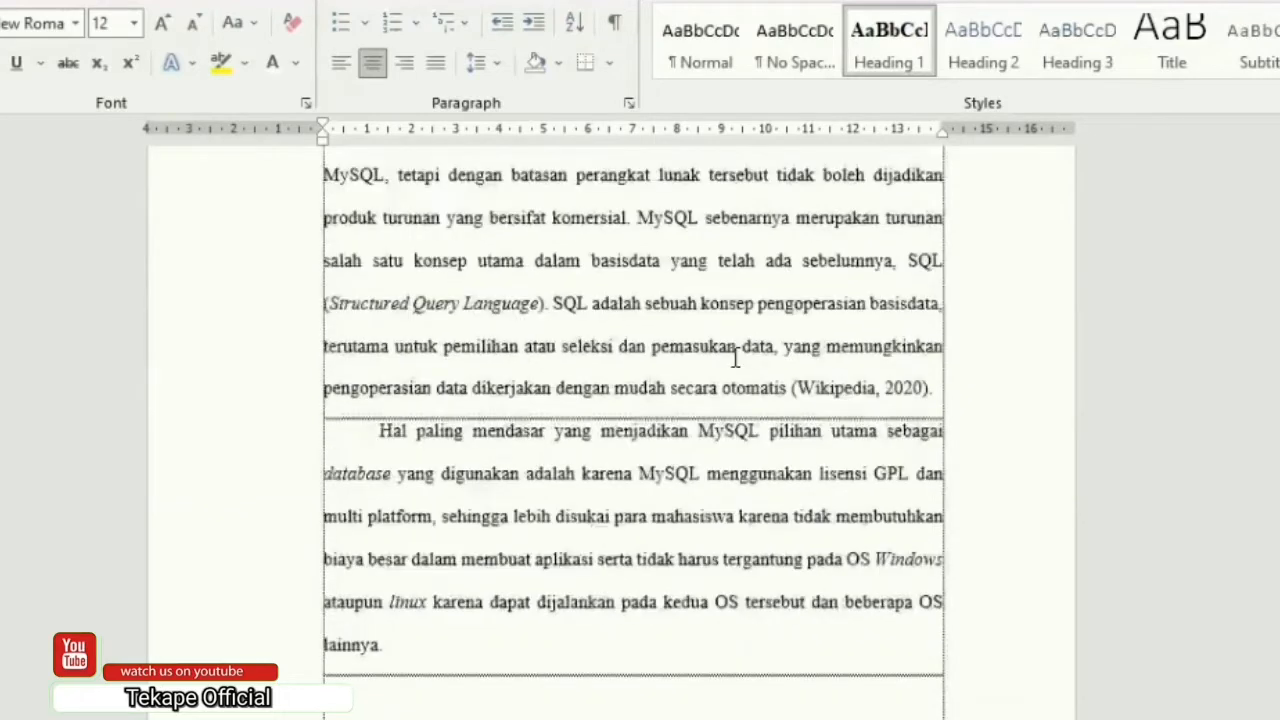
pyautogui.scroll(10, 734, 357)
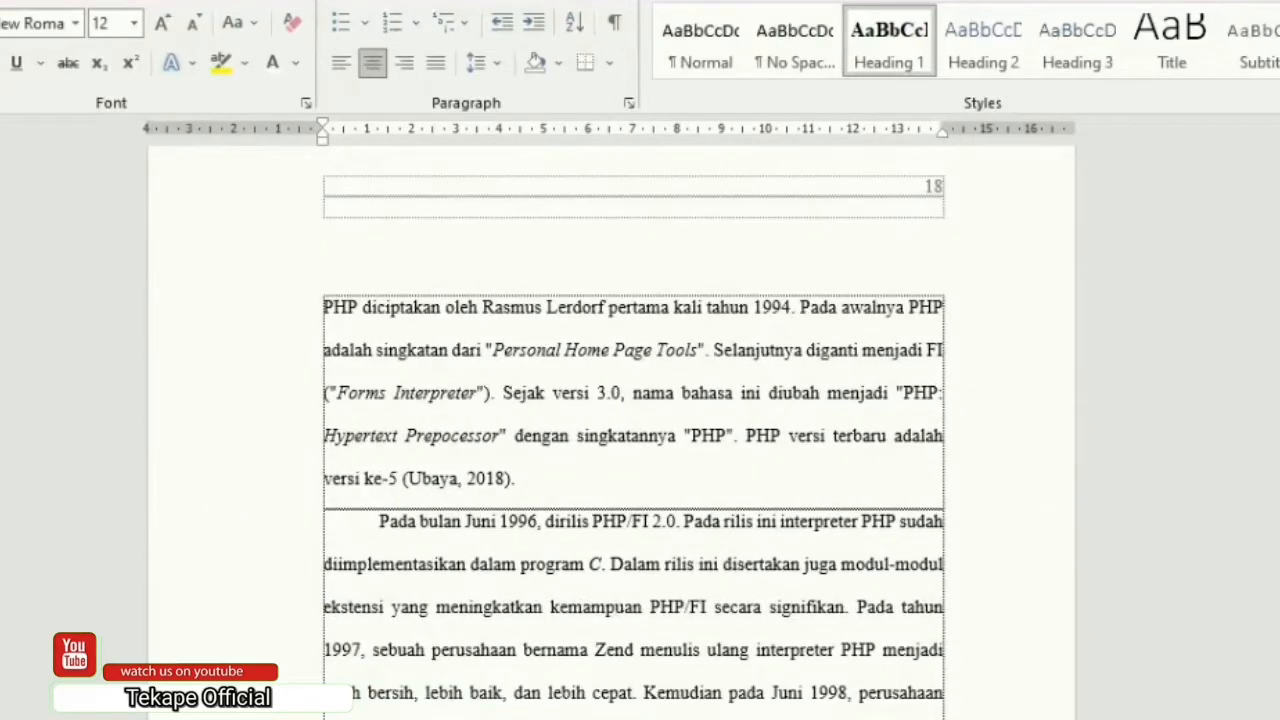
pyautogui.scroll(20, 611, 430)
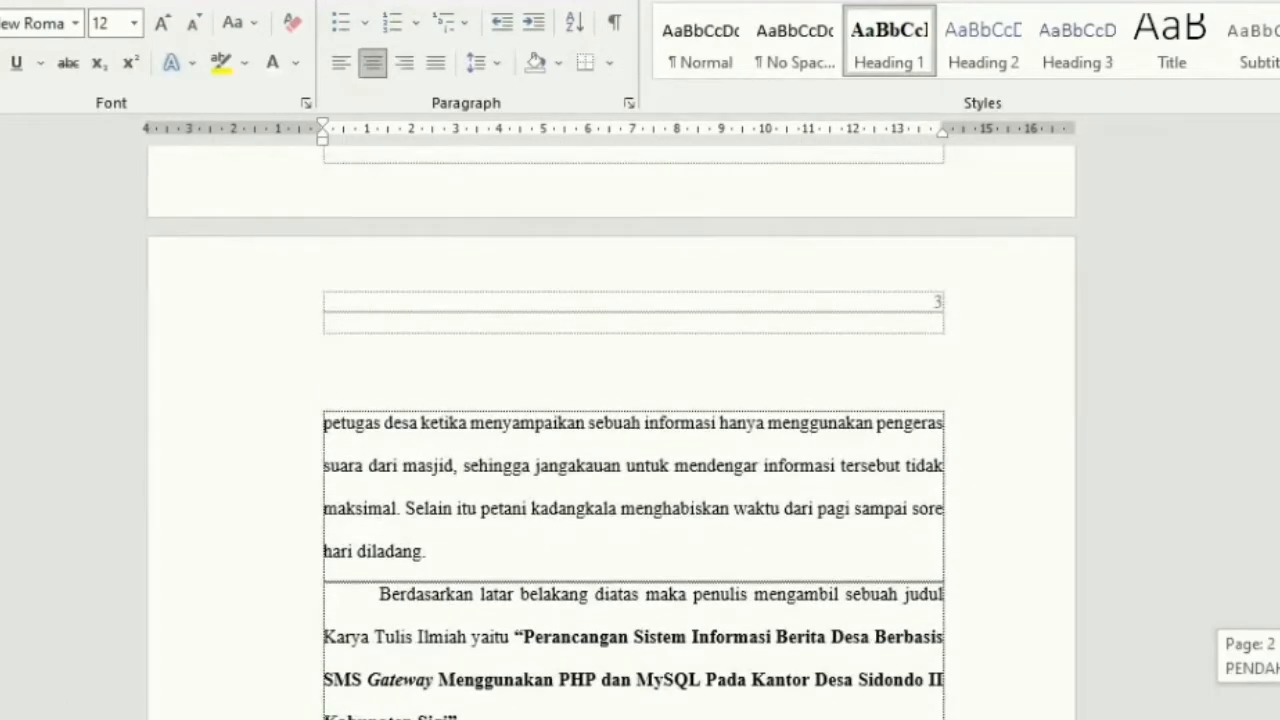
pyautogui.scroll(15, 611, 430)
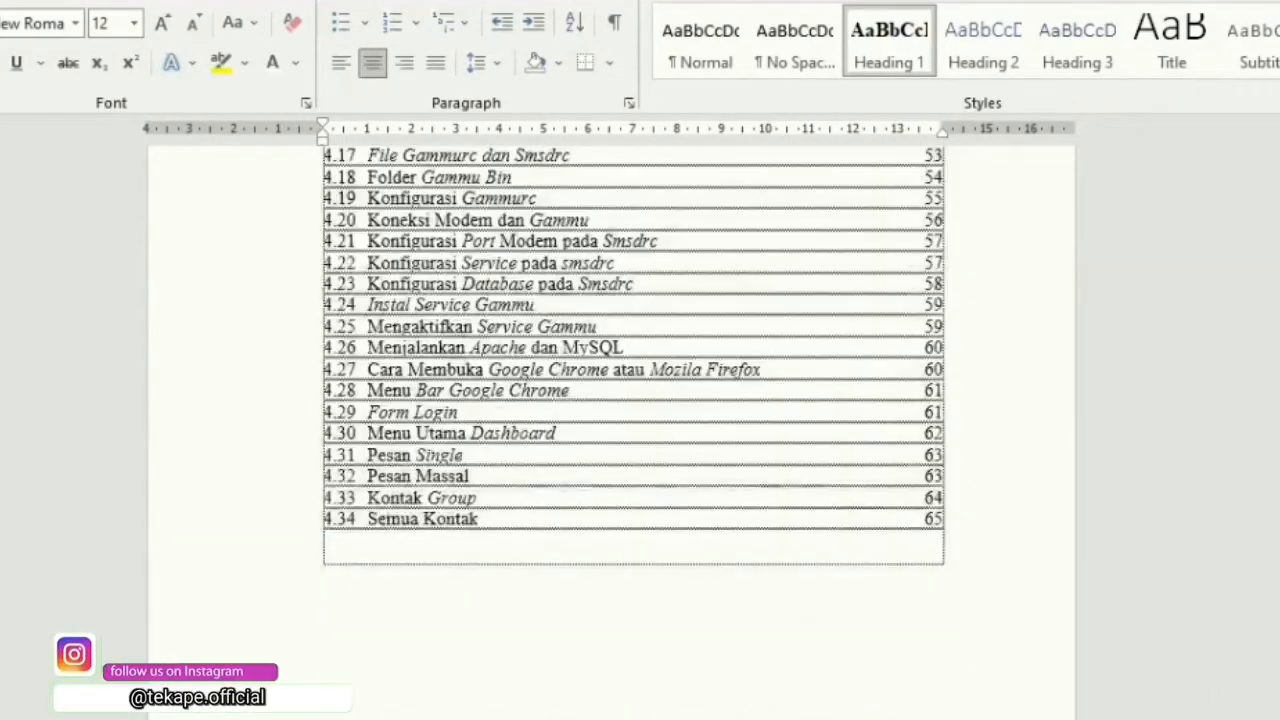
pyautogui.scroll(-4, 593, 481)
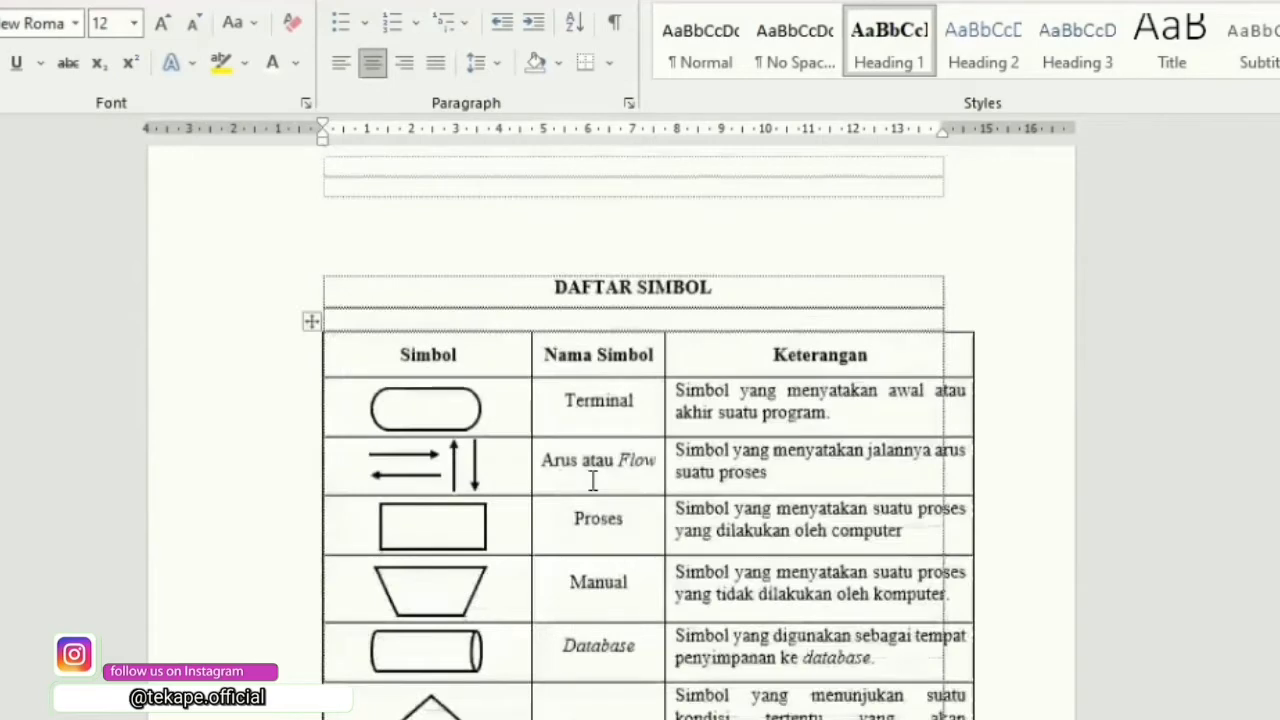
pyautogui.scroll(-6, 593, 481)
pyautogui.scroll(-5, 593, 481)
pyautogui.scroll(2, 492, 567)
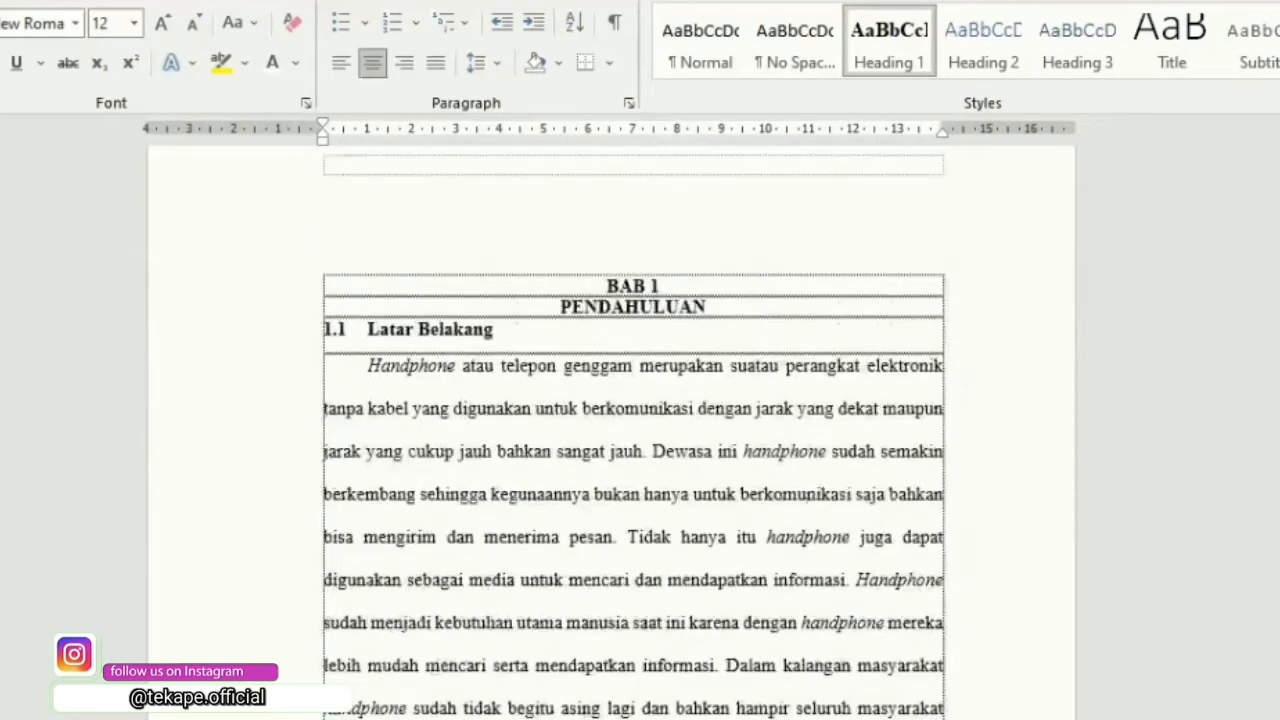
pyautogui.click(628, 307)
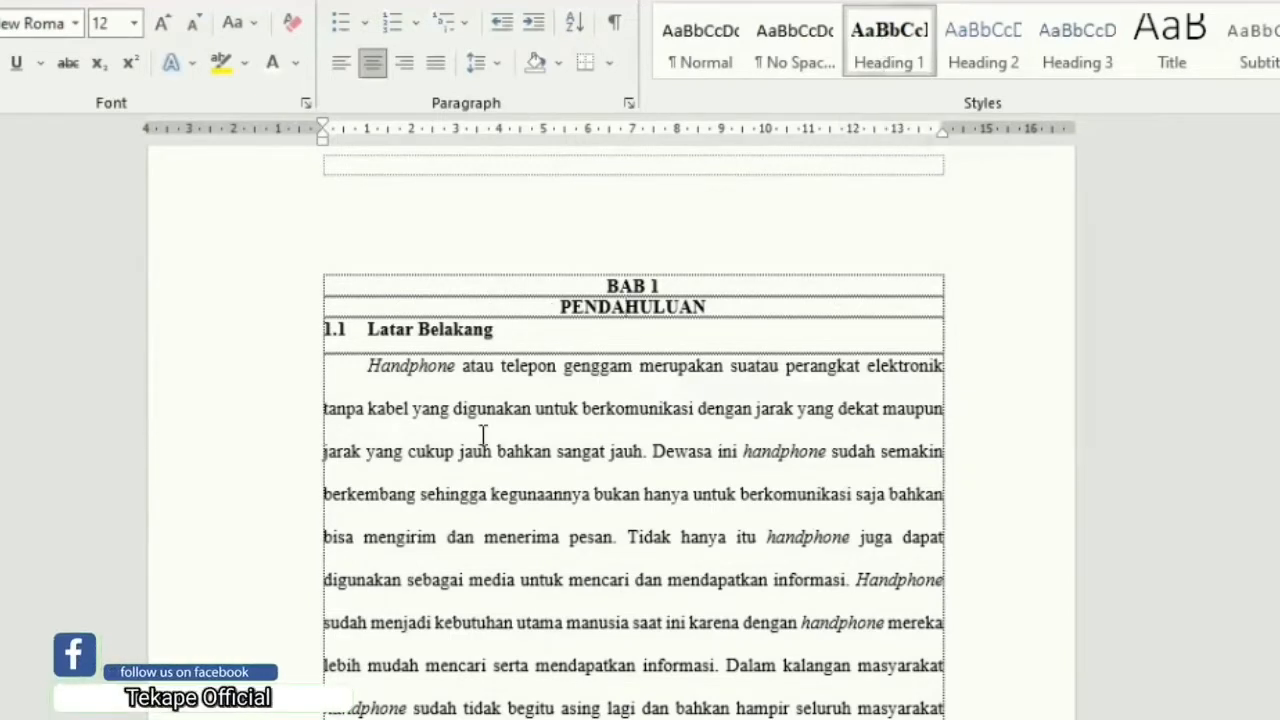
# With the Latar Belakang subheading selected, modify the Heading 2 style to use the Times New Roman font.
pyautogui.moveTo(388, 321); pyautogui.dragTo(519, 330)
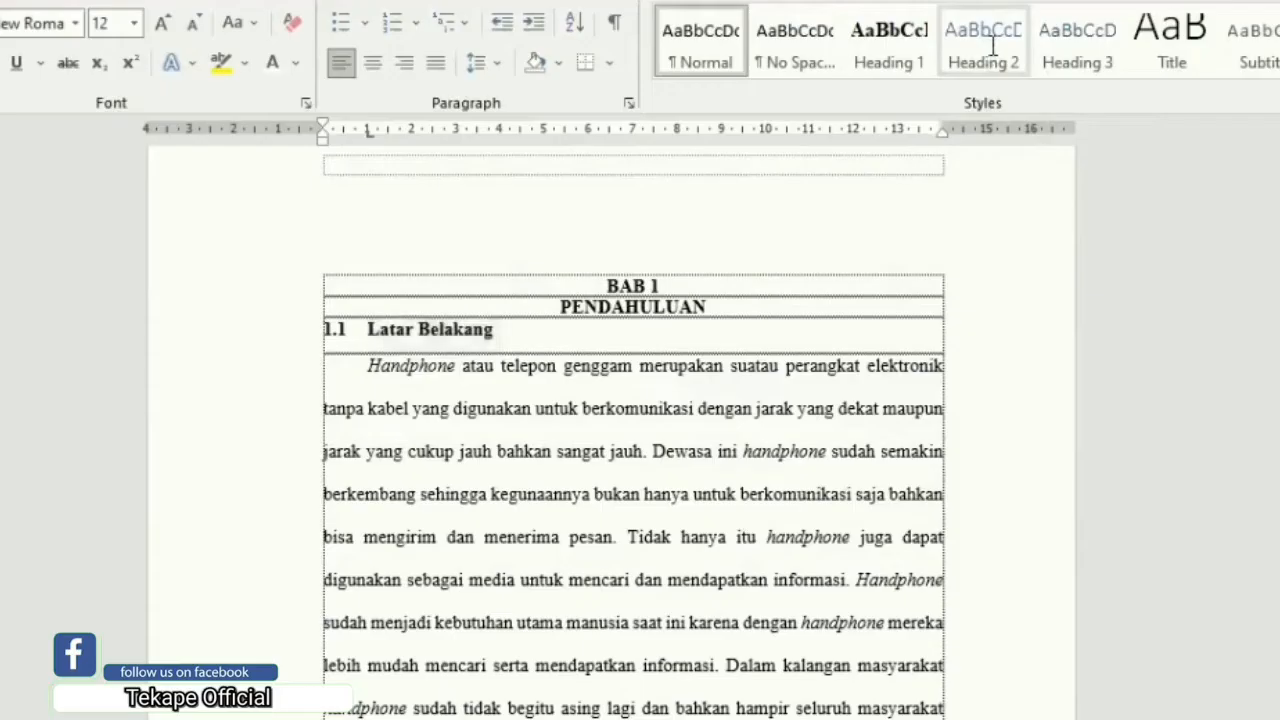
pyautogui.click(991, 42)
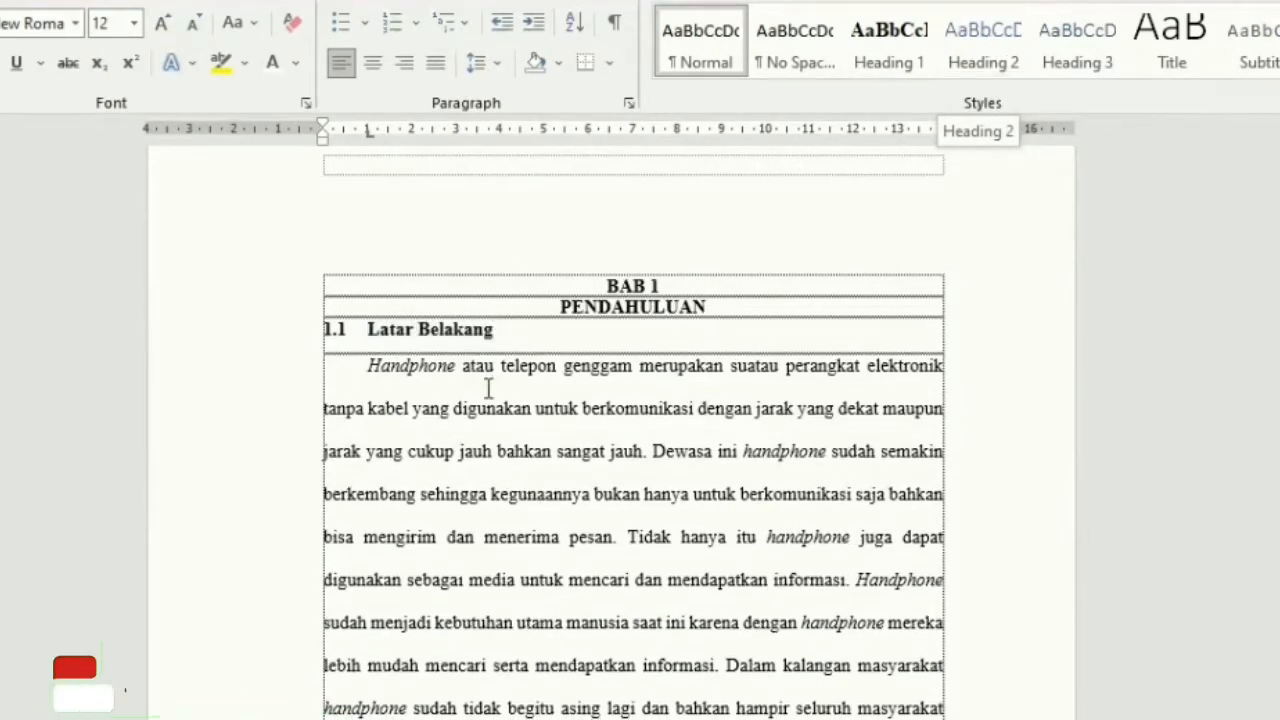
pyautogui.tripleClick(400, 330)
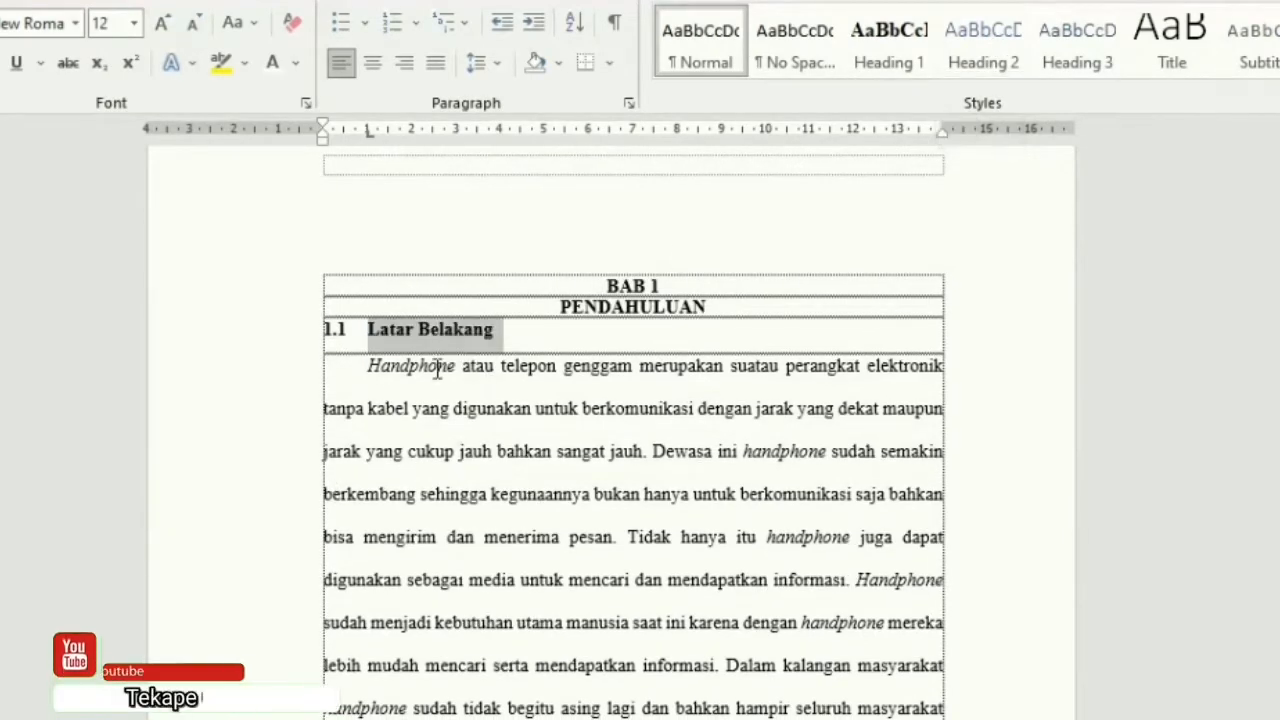
pyautogui.click(985, 47)
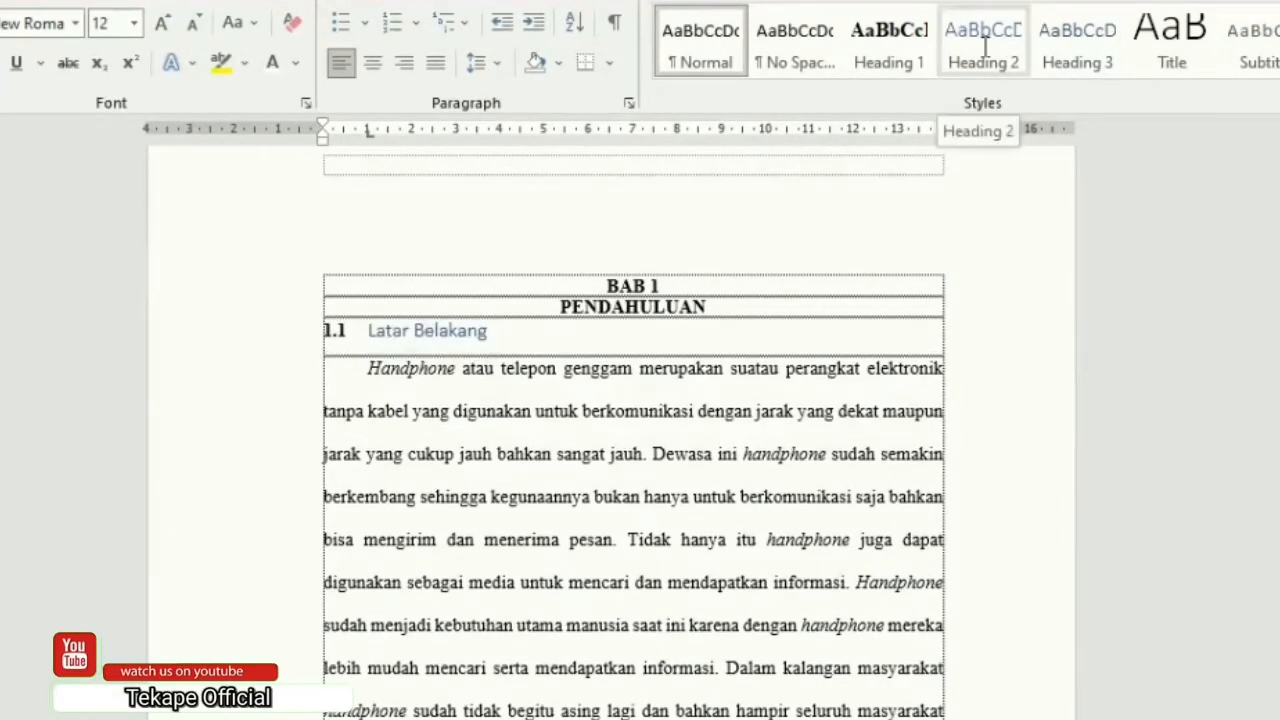
pyautogui.rightClick(985, 47)
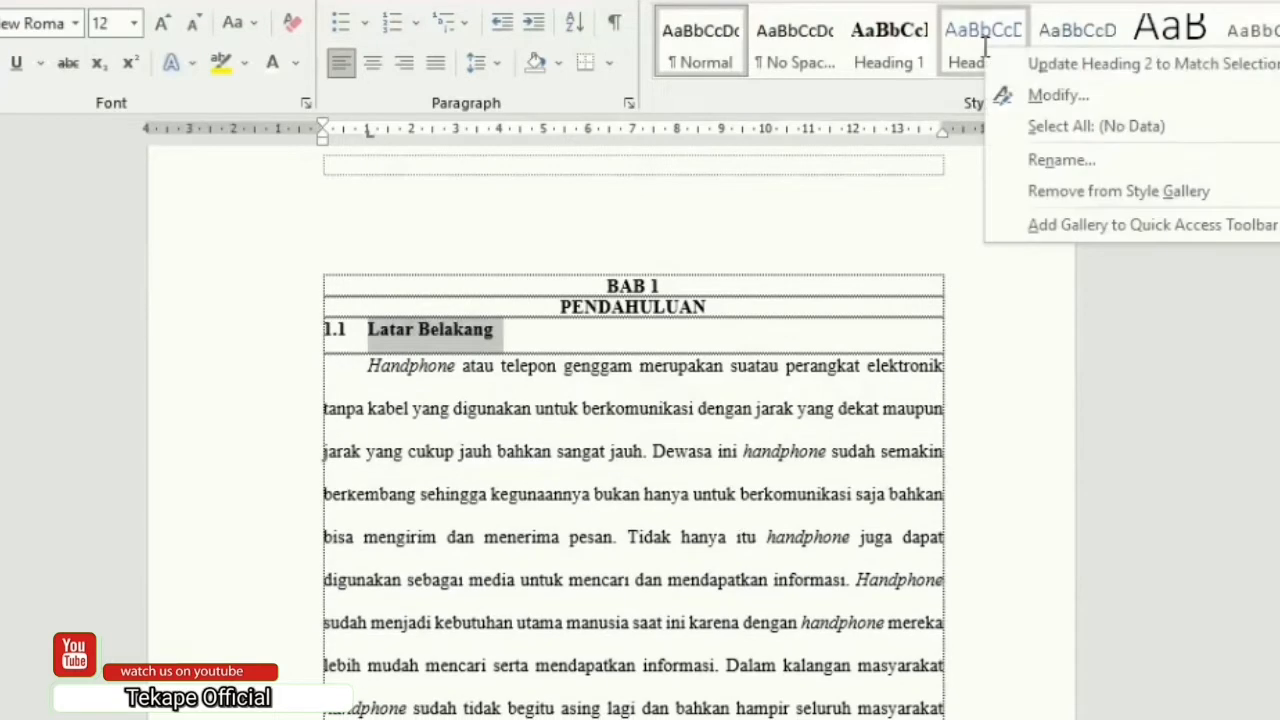
pyautogui.click(1057, 95)
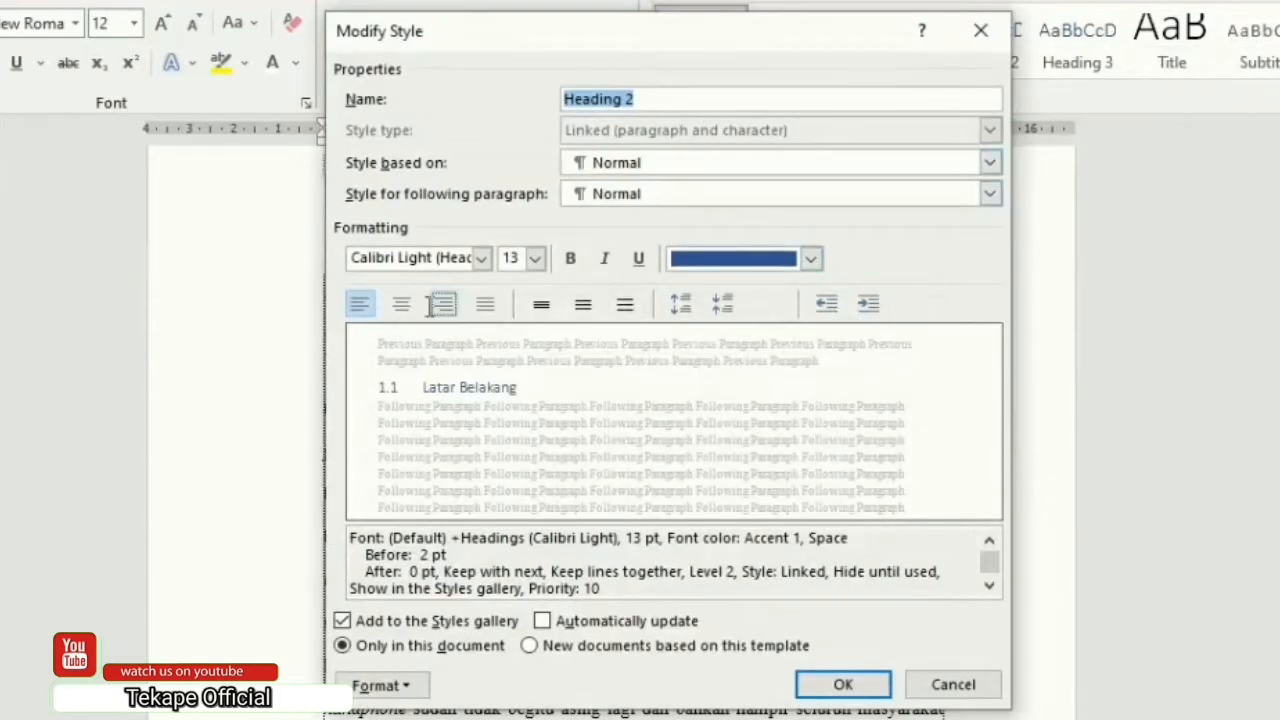
pyautogui.click(393, 257)
pyautogui.write('T')
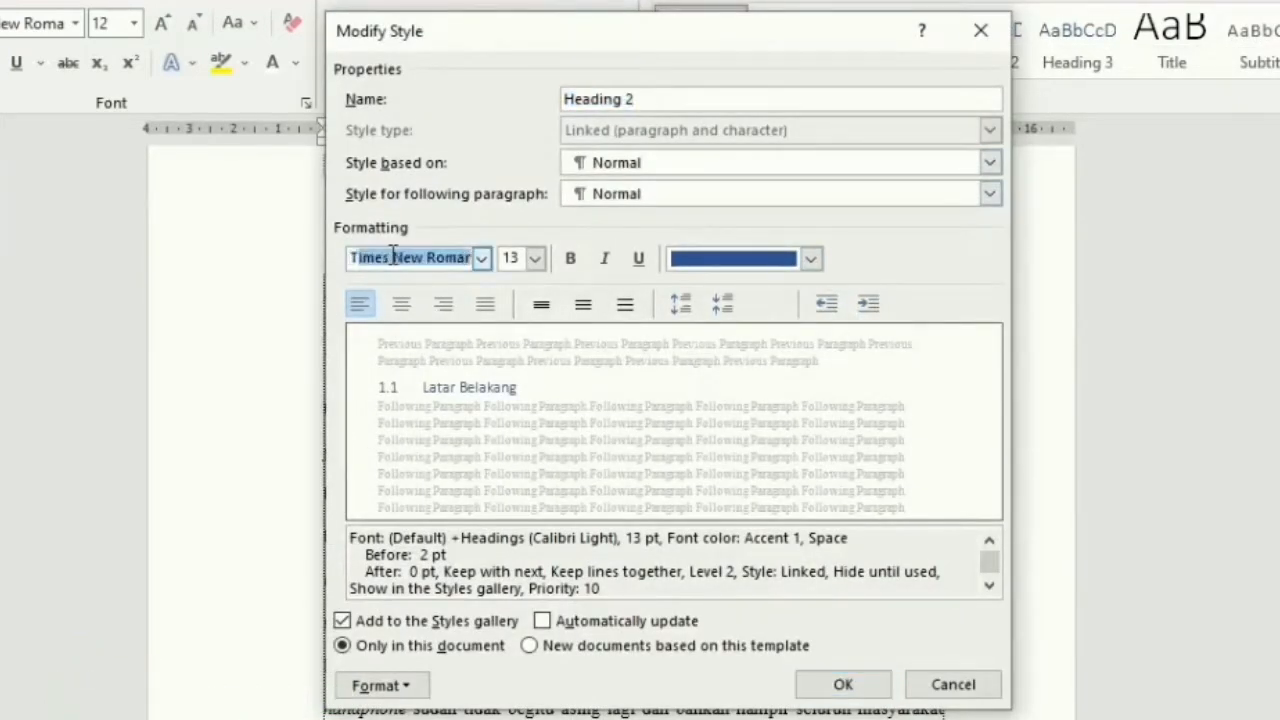
pyautogui.write('imes')
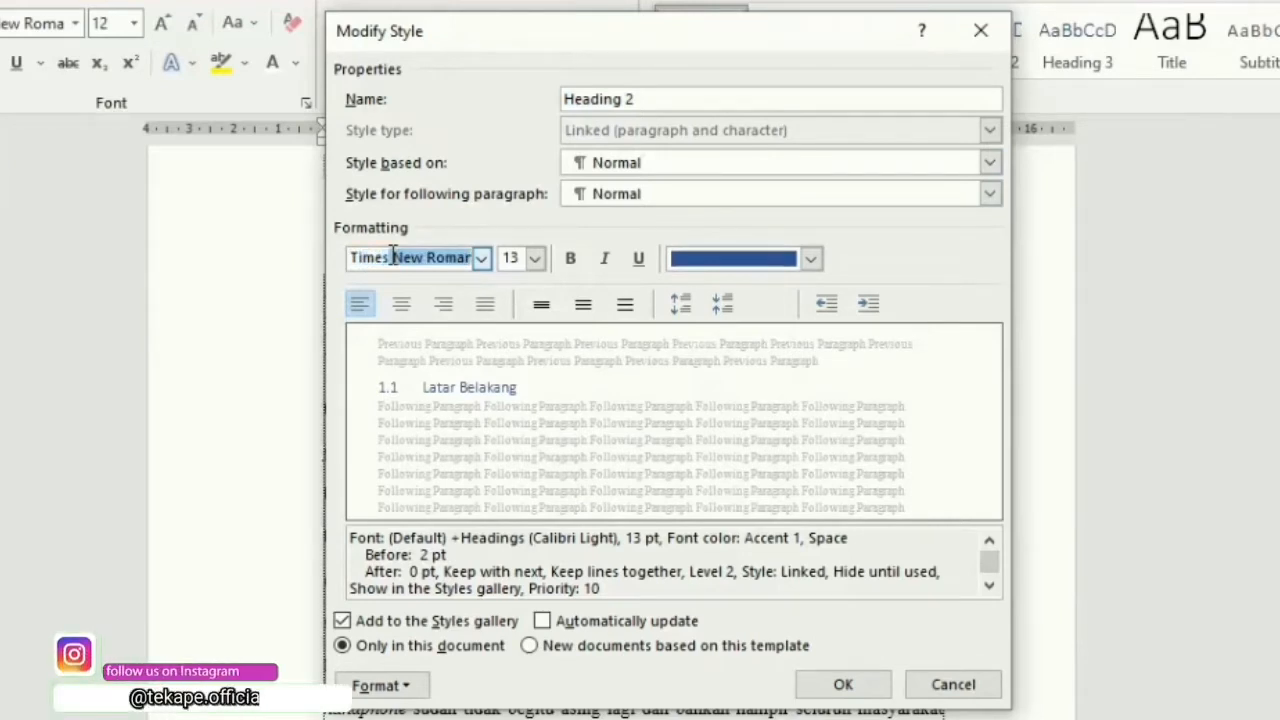
pyautogui.press('Return')
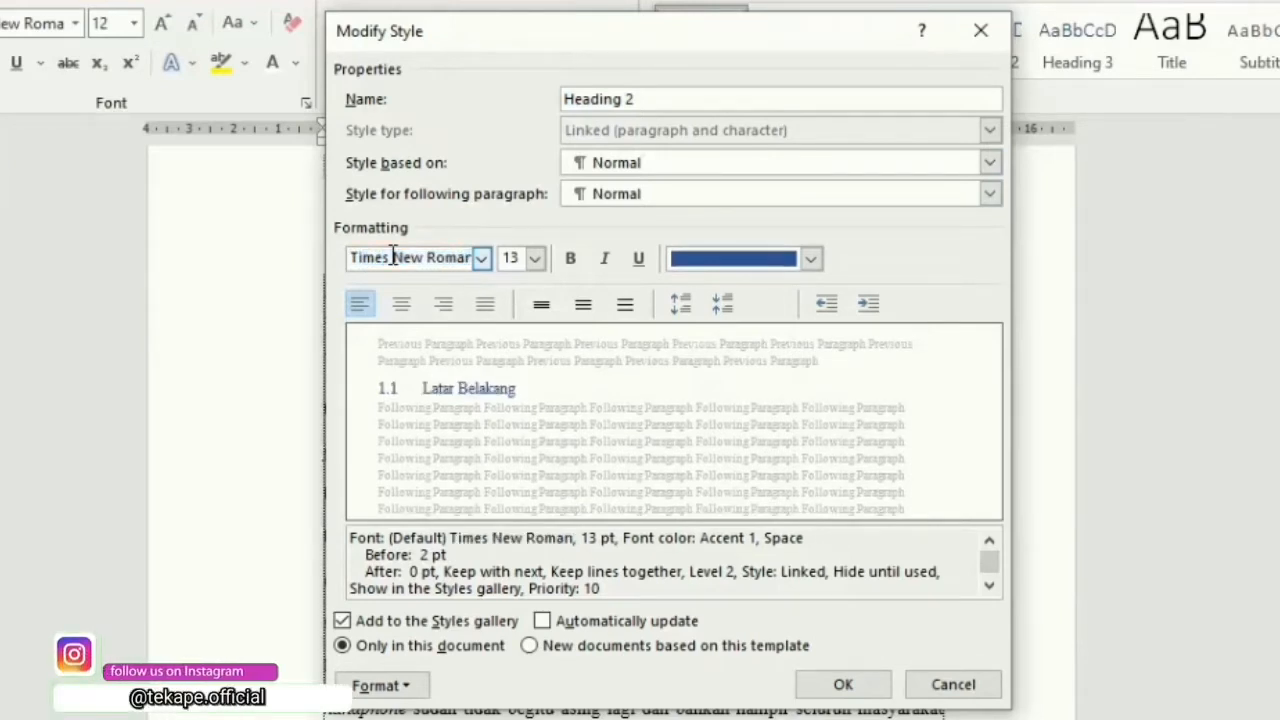
# Set the Heading 2 style's font size to 12, its font color to Automatic and its text to bold.
pyautogui.doubleClick(510, 258)
pyautogui.write('12')
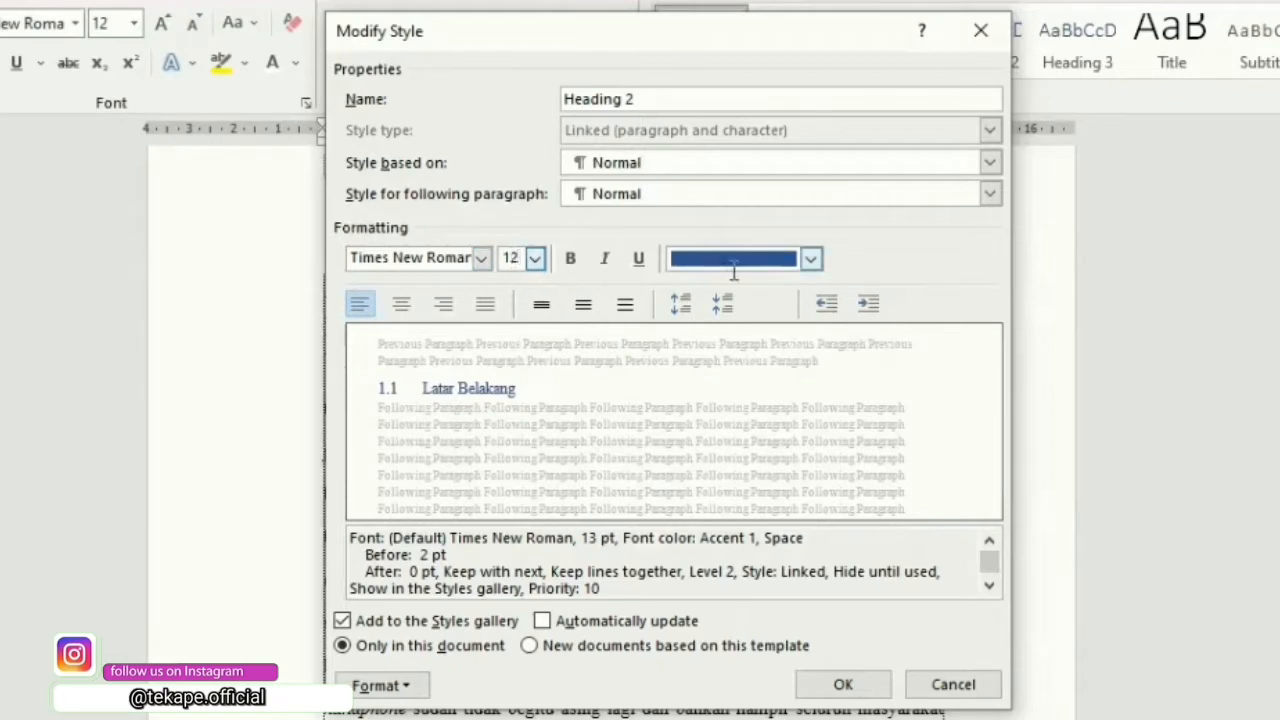
pyautogui.click(812, 258)
pyautogui.click(706, 288)
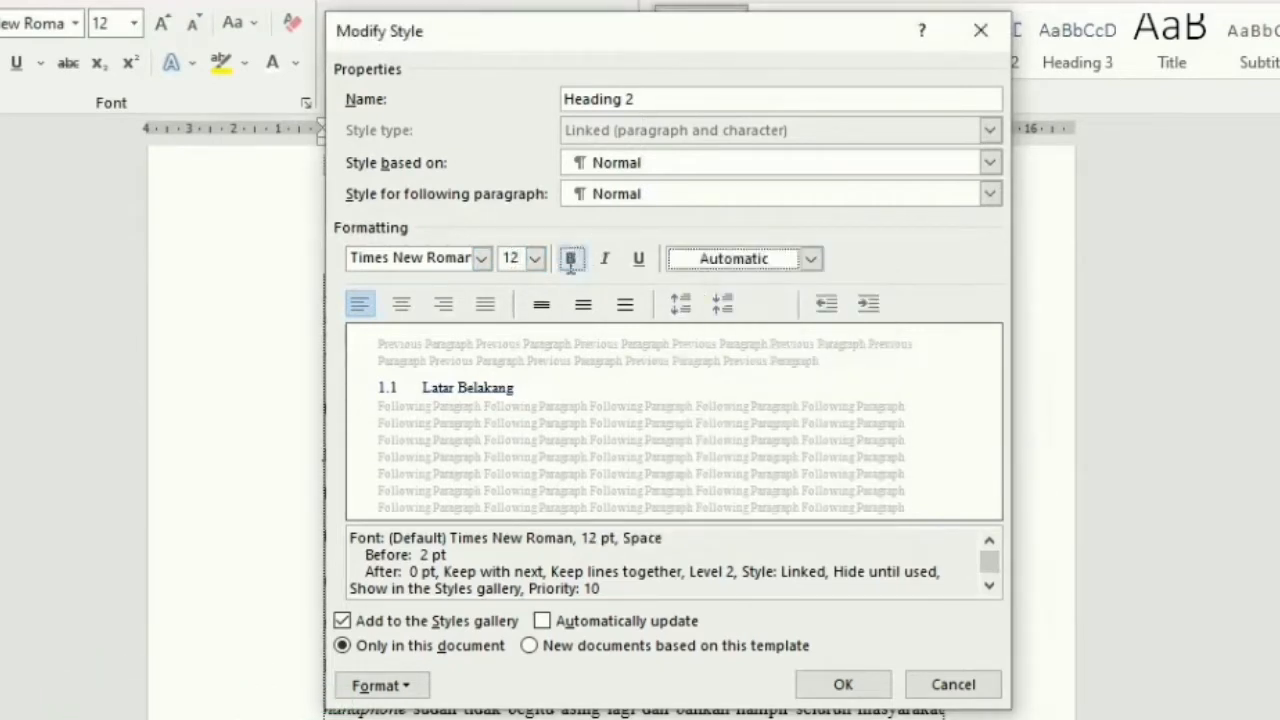
pyautogui.click(571, 258)
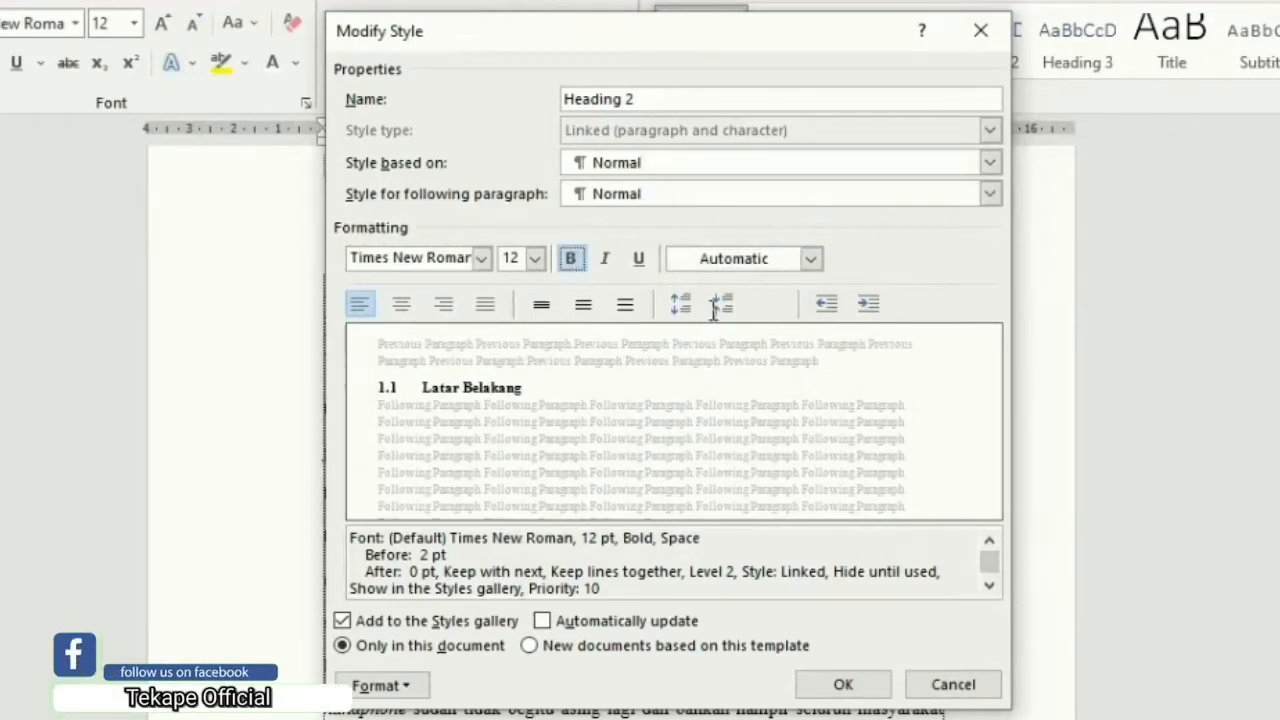
# Decrease the paragraph spacing in the Heading 2 style, save the style changes and apply Heading 2 to the Latar Belakang subheading.
pyautogui.click(722, 305)
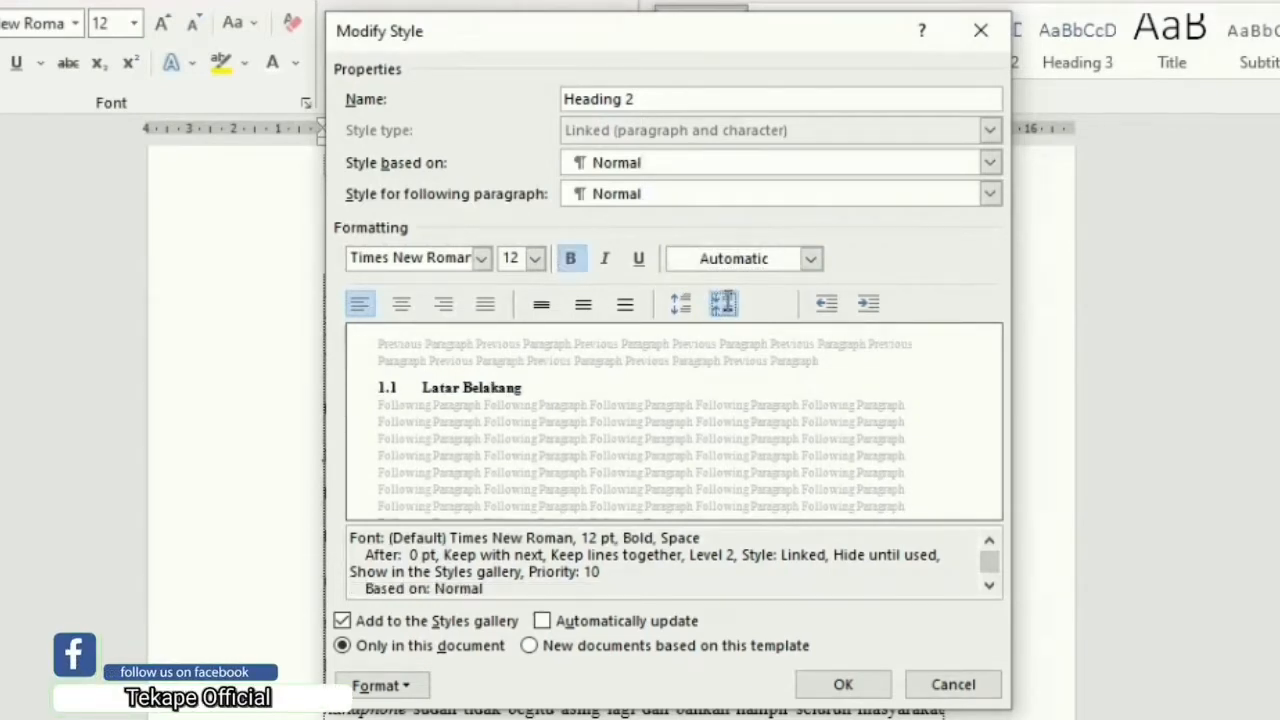
pyautogui.click(842, 684)
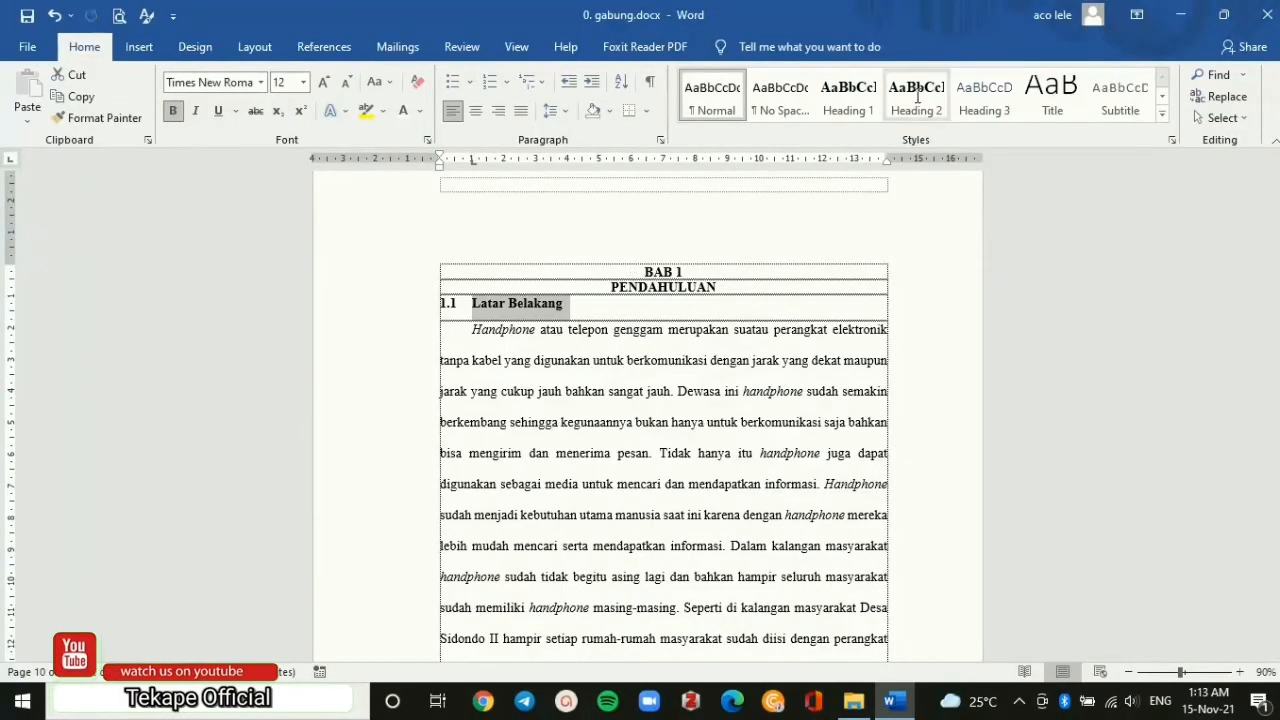
pyautogui.click(917, 95)
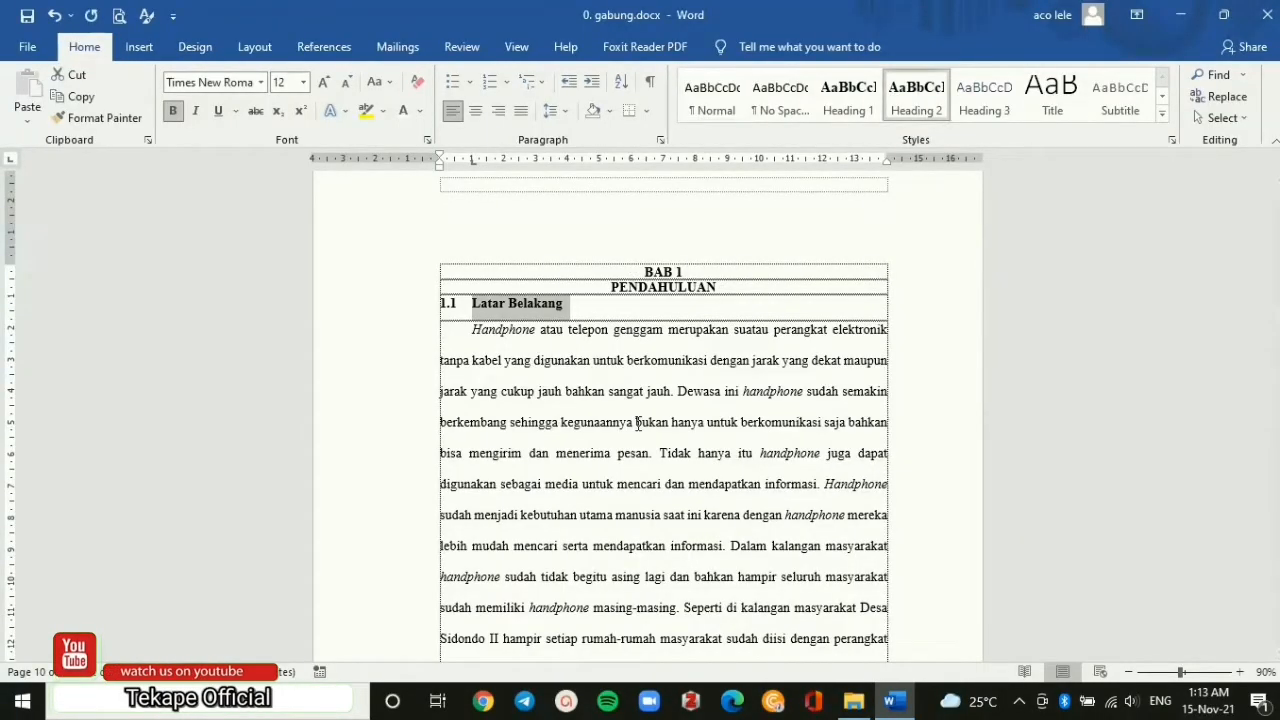
# Replace the number before the Latar Belakang subheading with a retyped 1.1 followed by a tab.
pyautogui.click(471, 305)
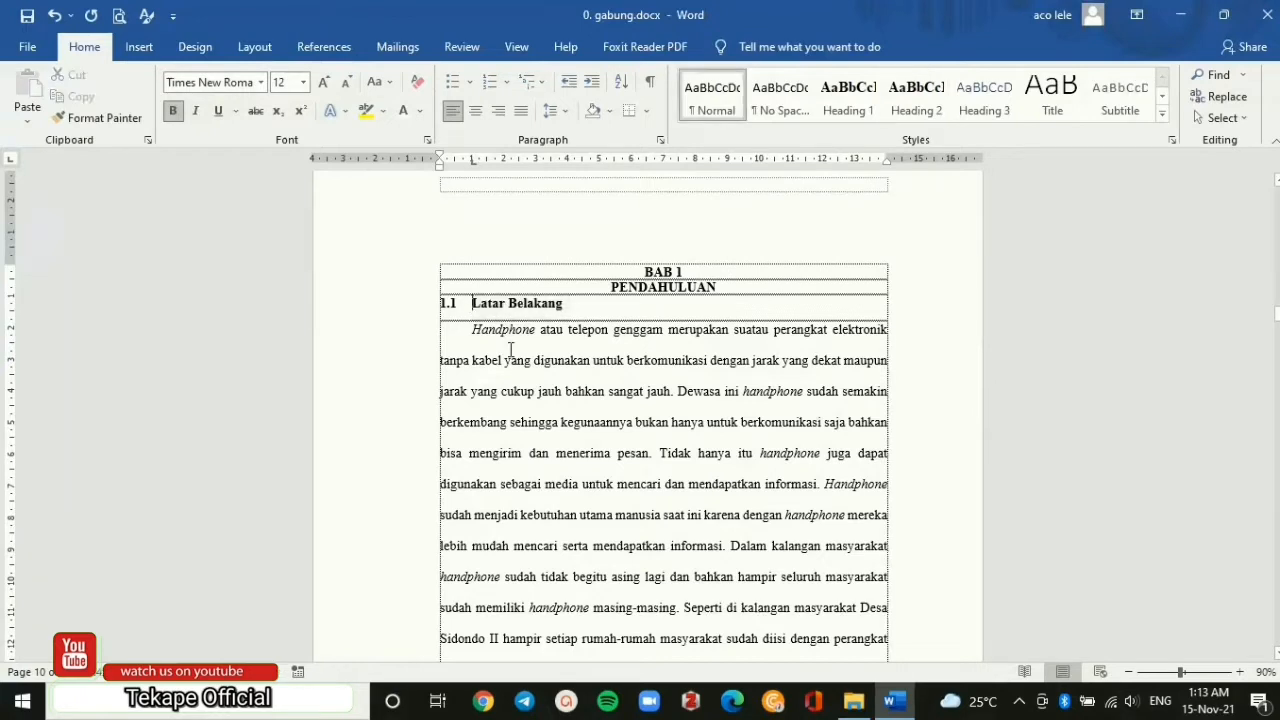
pyautogui.press('BackSpace')
pyautogui.press('BackSpace')
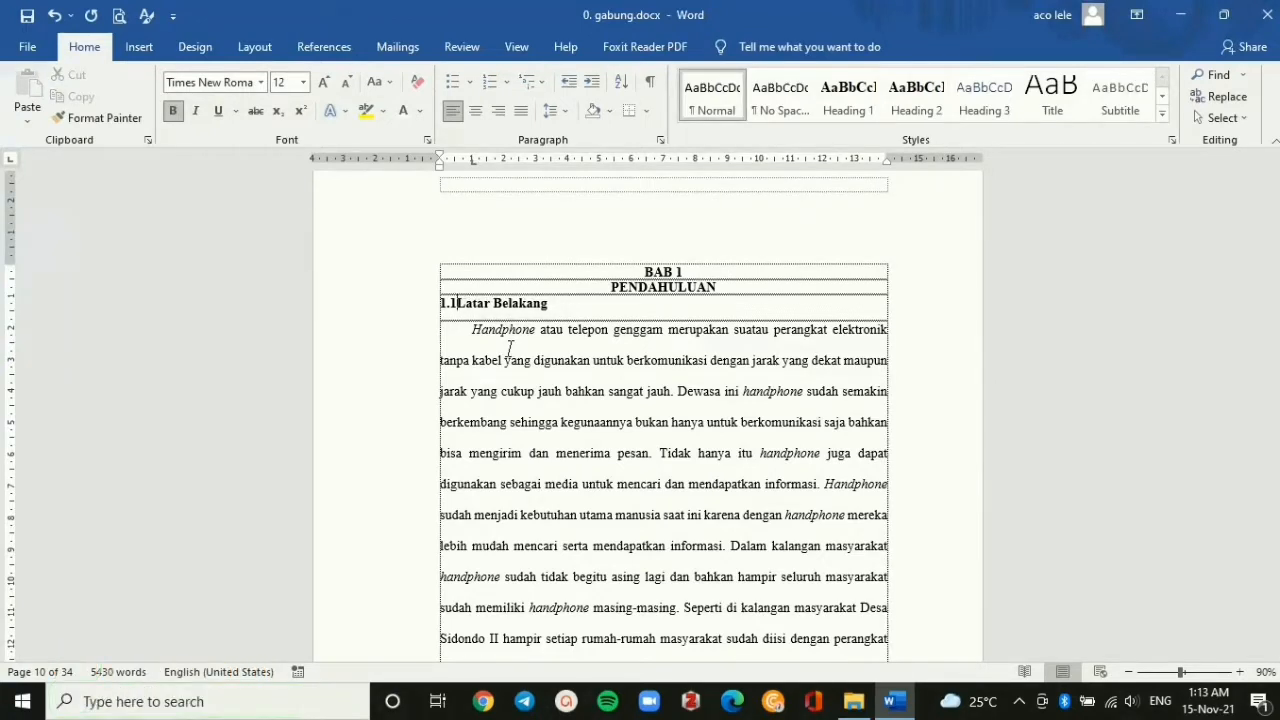
pyautogui.press('BackSpace')
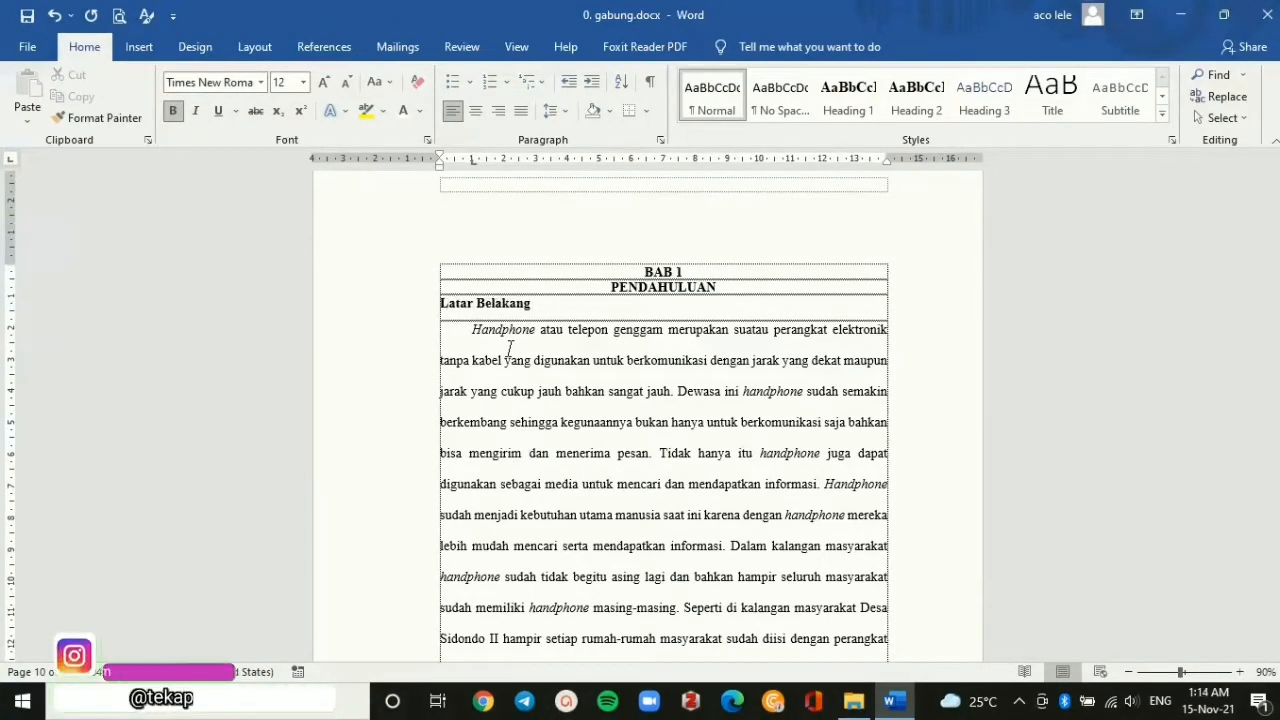
pyautogui.write('.1')
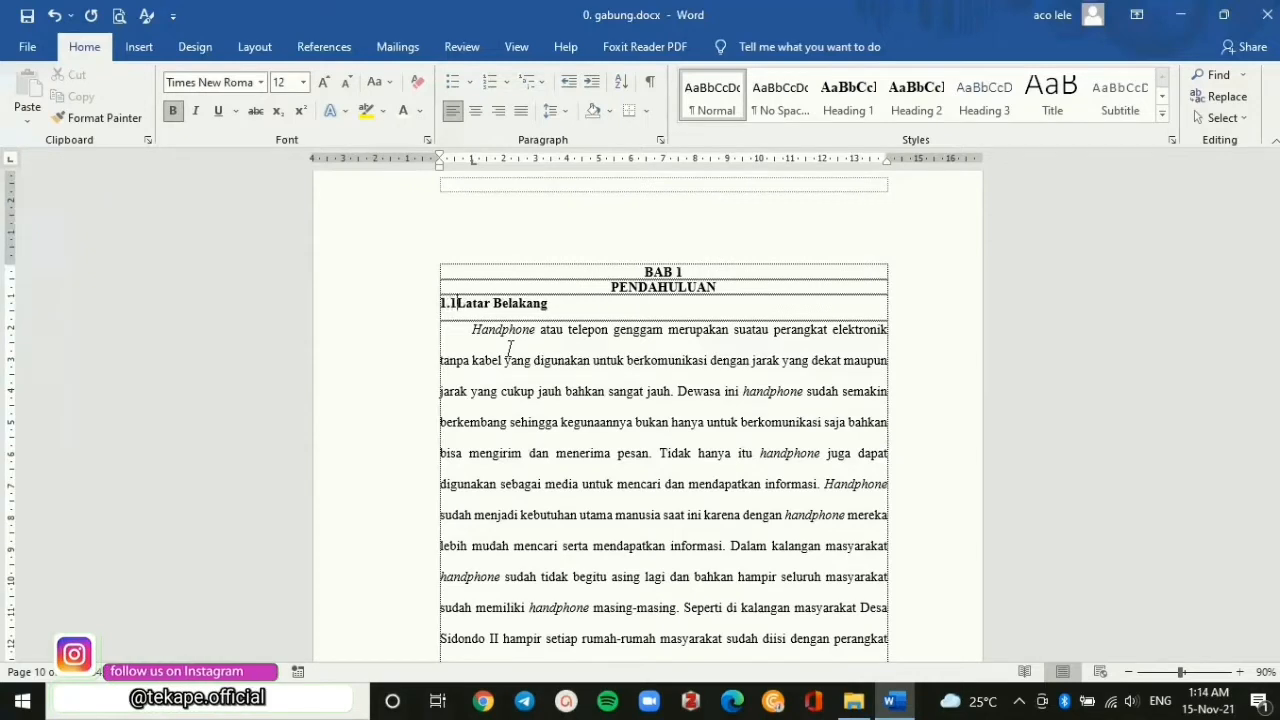
pyautogui.press('Tab')
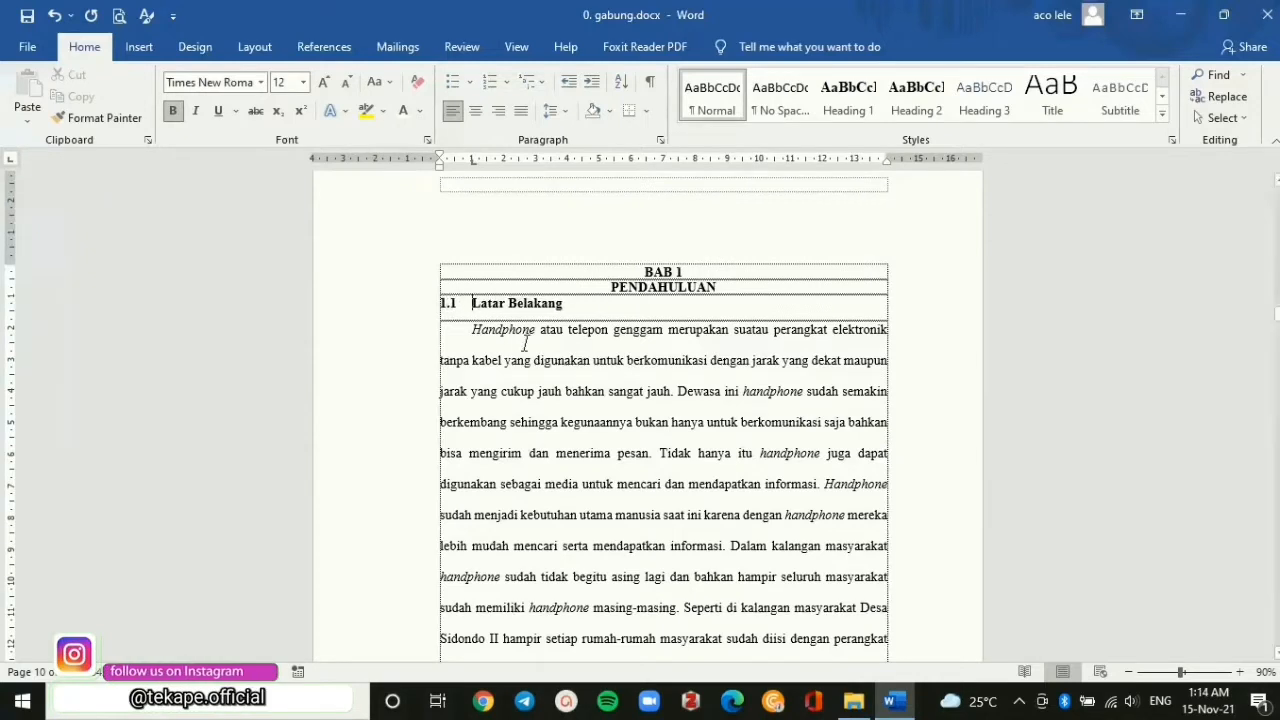
# Start a new numbered line after Latar Belakang to test the numbering, and remove that extra line again.
pyautogui.click(580, 304)
pyautogui.press('Return')
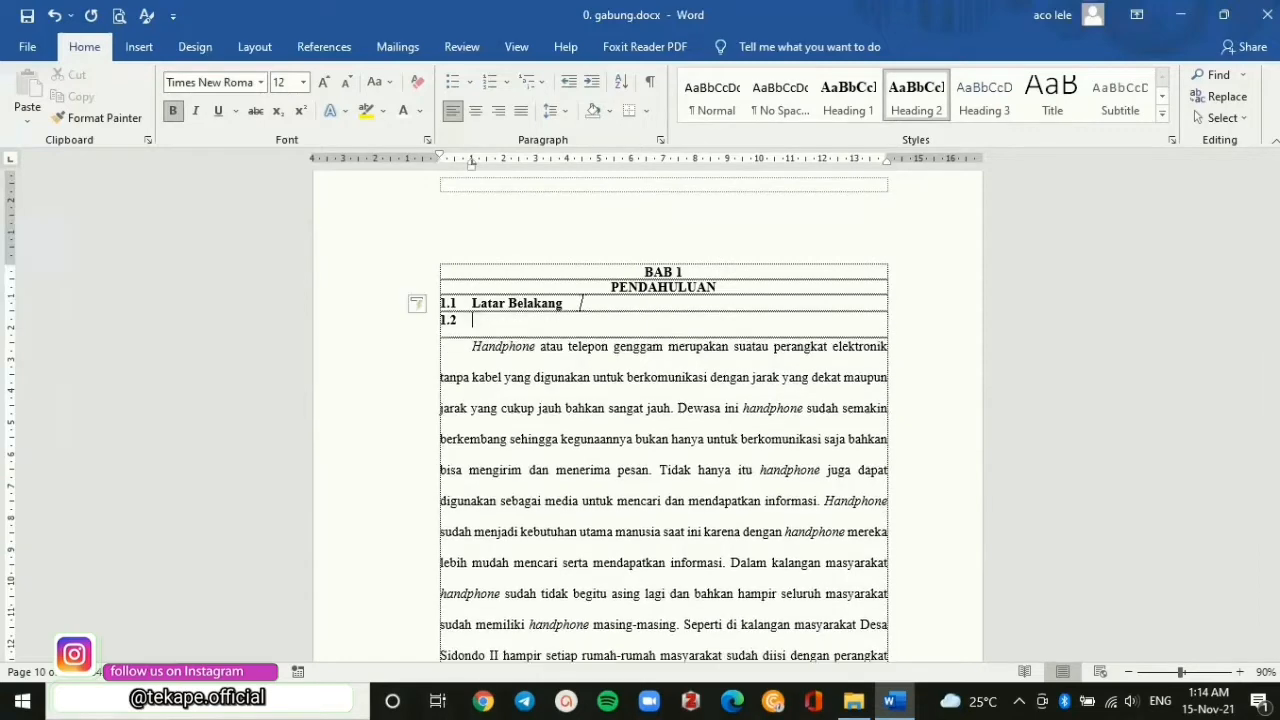
pyautogui.press('Delete')
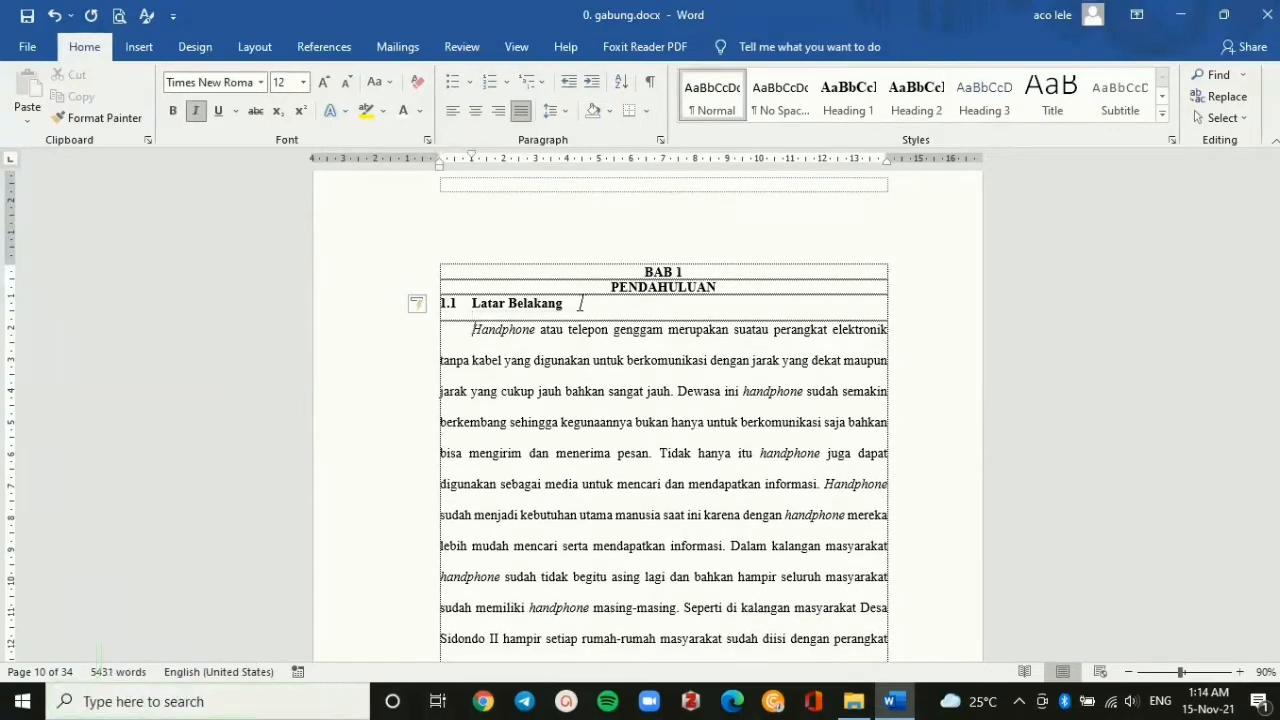
pyautogui.click(421, 332)
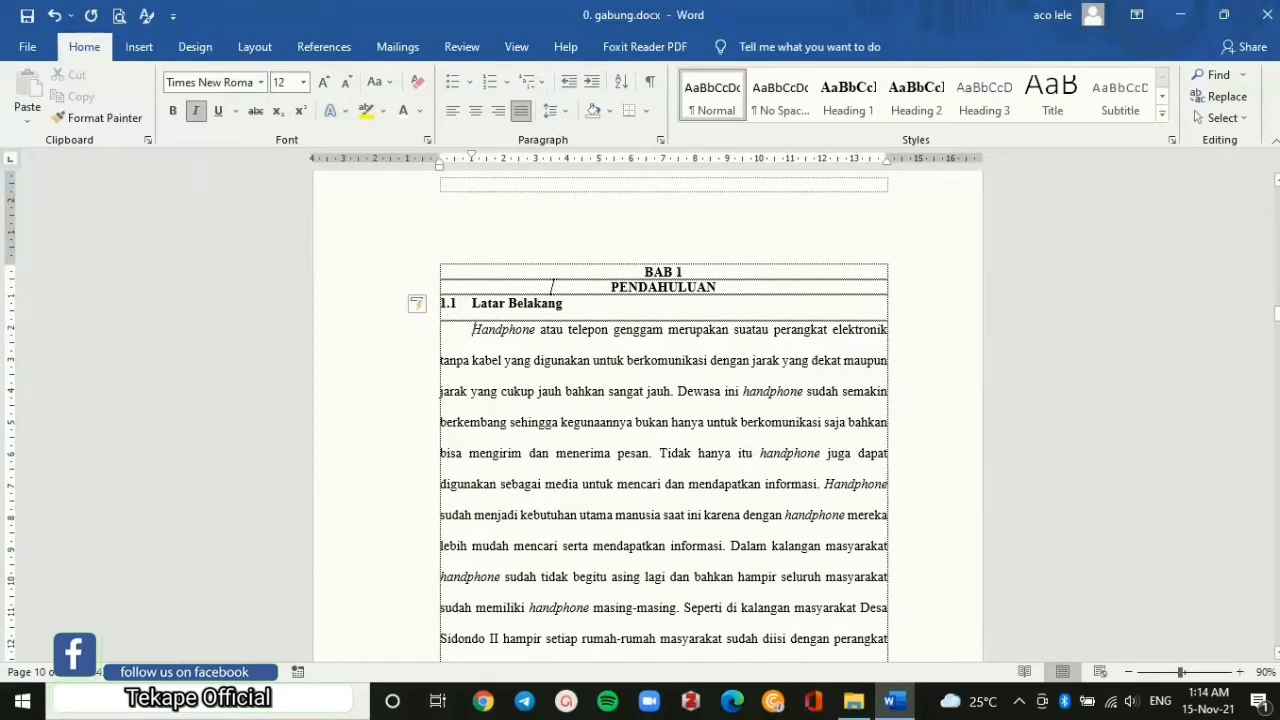
pyautogui.click(479, 305)
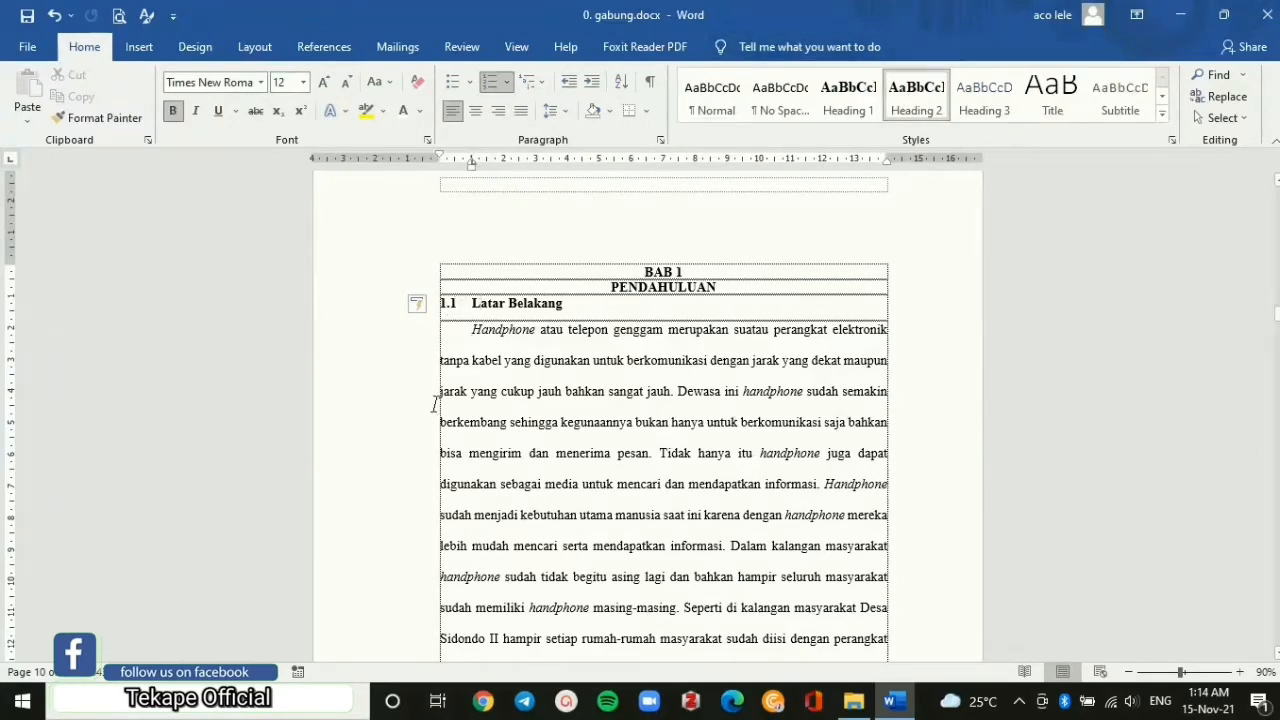
# Copy the Latar Belakang formatting to the Perumusan Masalah subheading with Format Painter and make that subheading bold.
pyautogui.moveTo(473, 304); pyautogui.dragTo(545, 305)
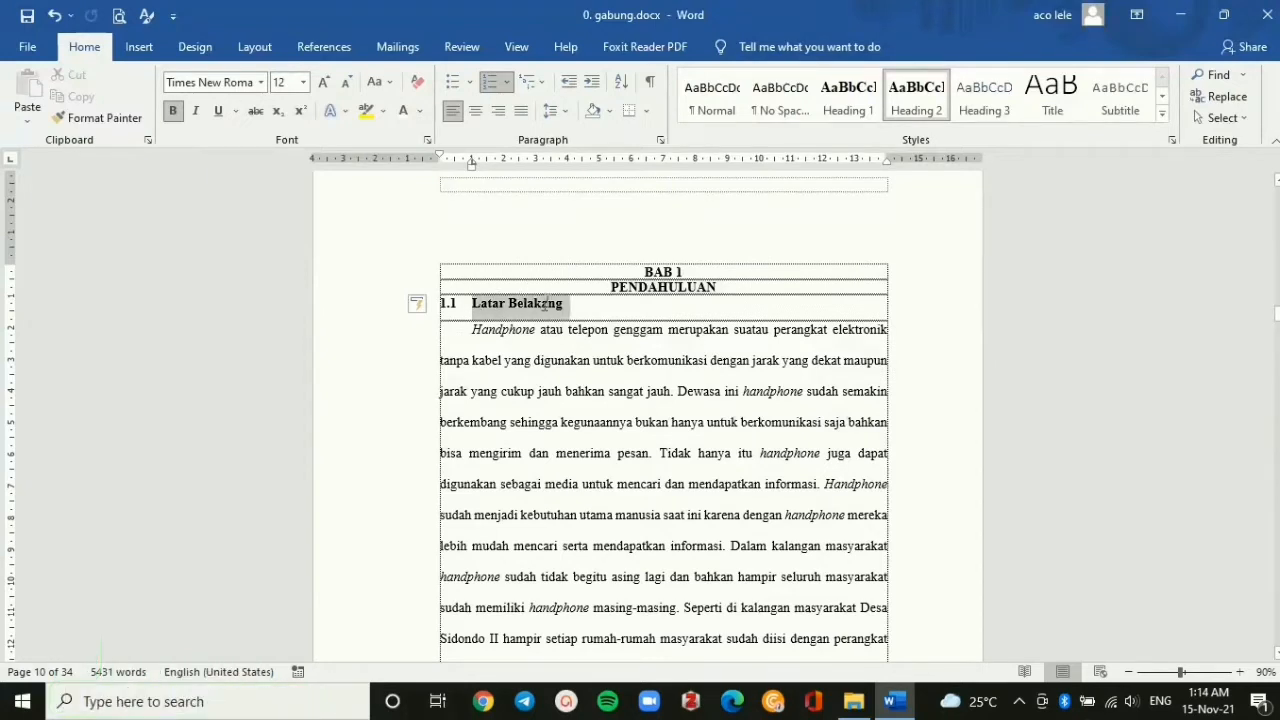
pyautogui.click(97, 120)
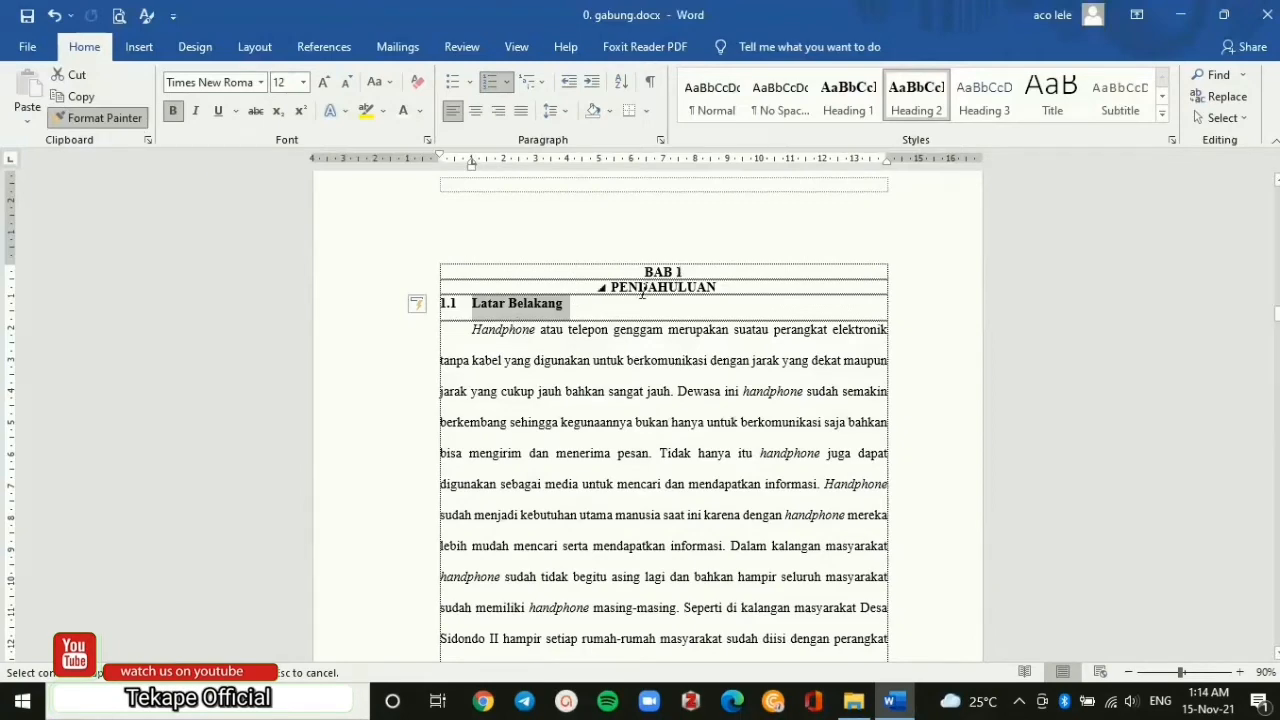
pyautogui.scroll(-15, 530, 435)
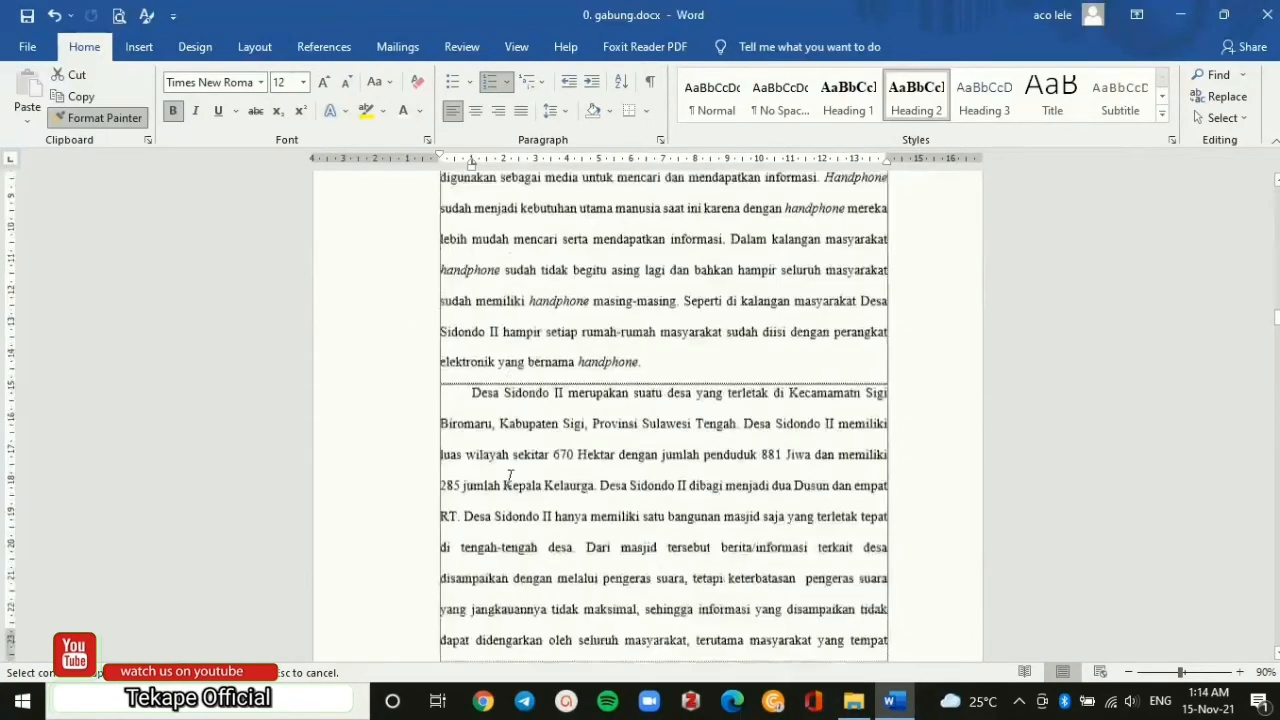
pyautogui.scroll(-8, 489, 519)
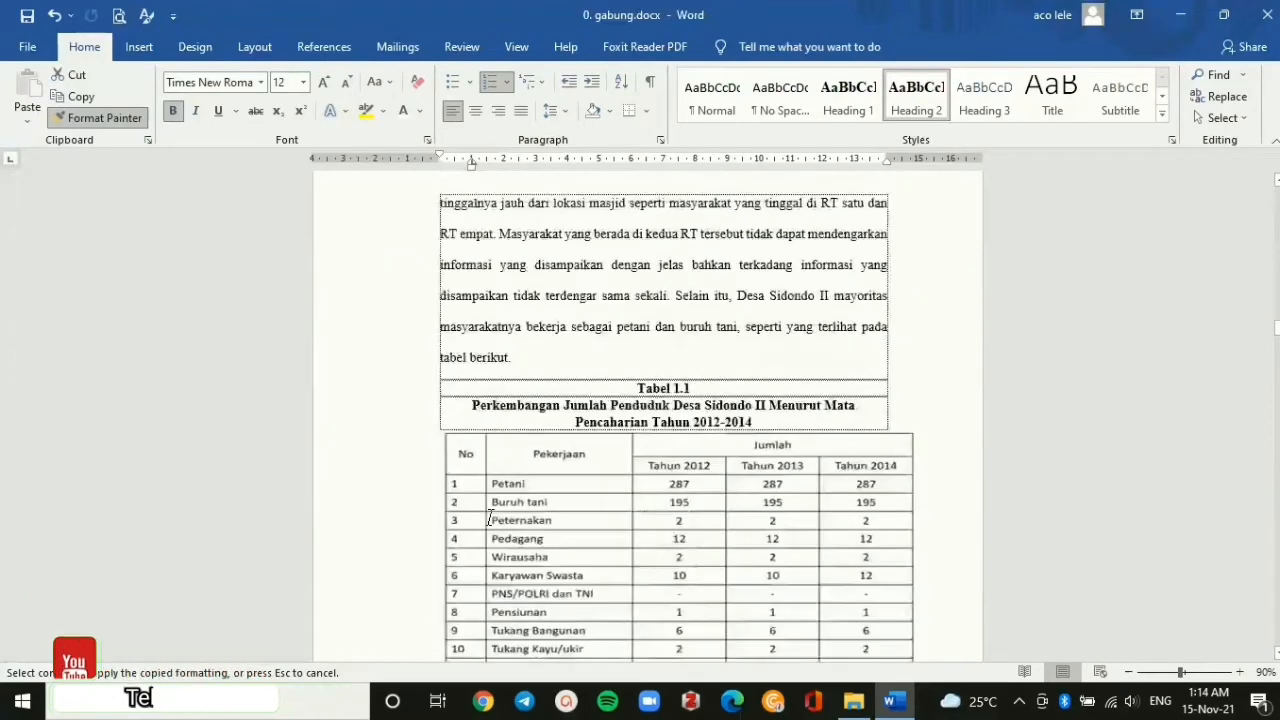
pyautogui.scroll(-8, 487, 519)
pyautogui.scroll(1, 476, 422)
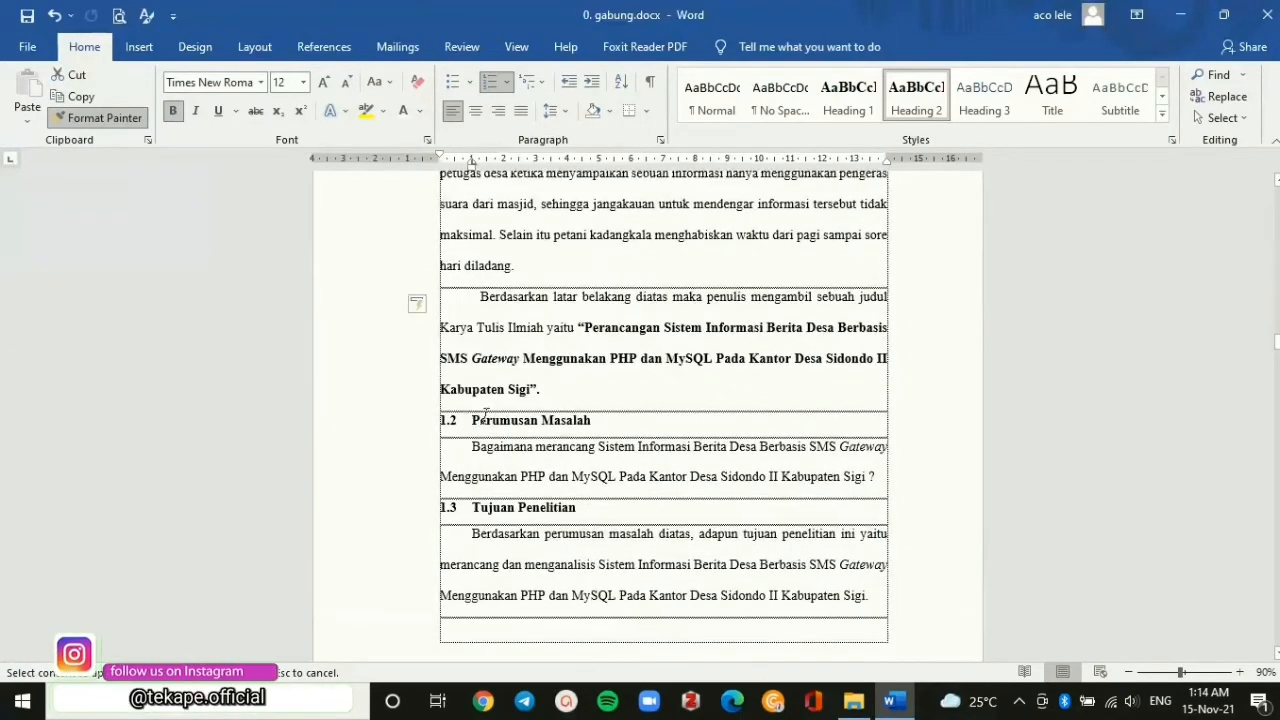
pyautogui.moveTo(462, 420); pyautogui.dragTo(600, 424)
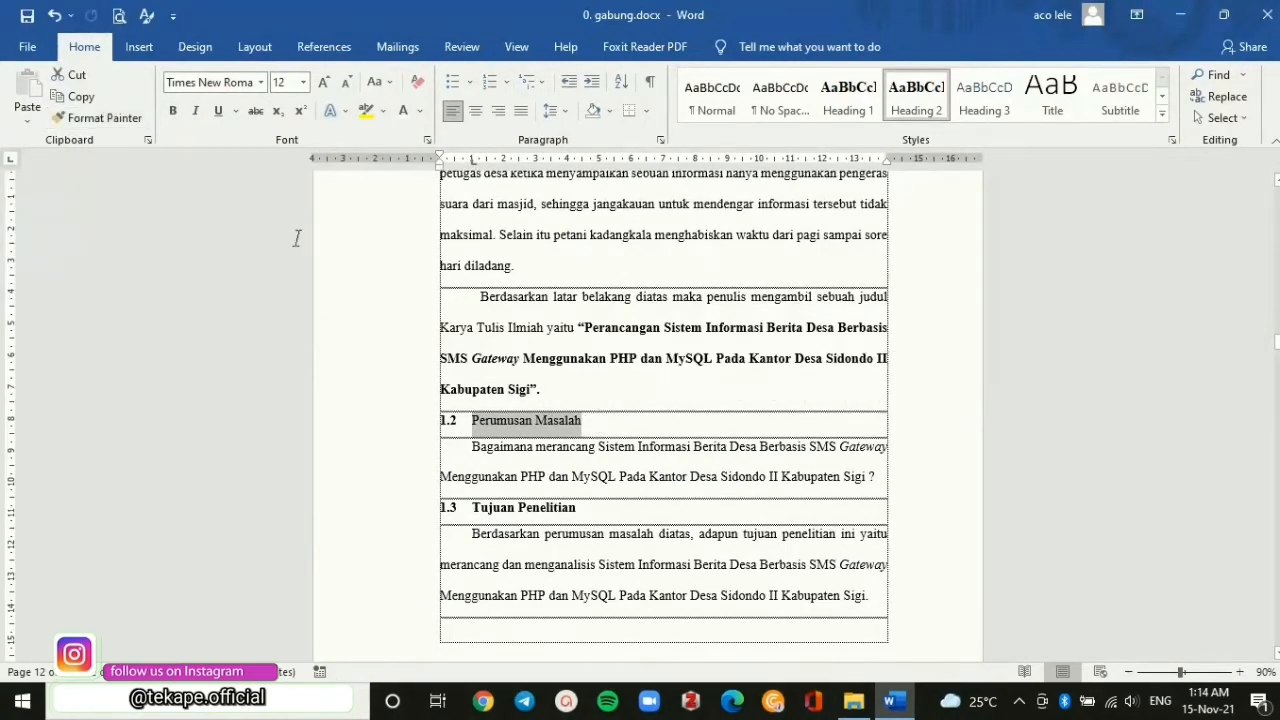
pyautogui.click(172, 111)
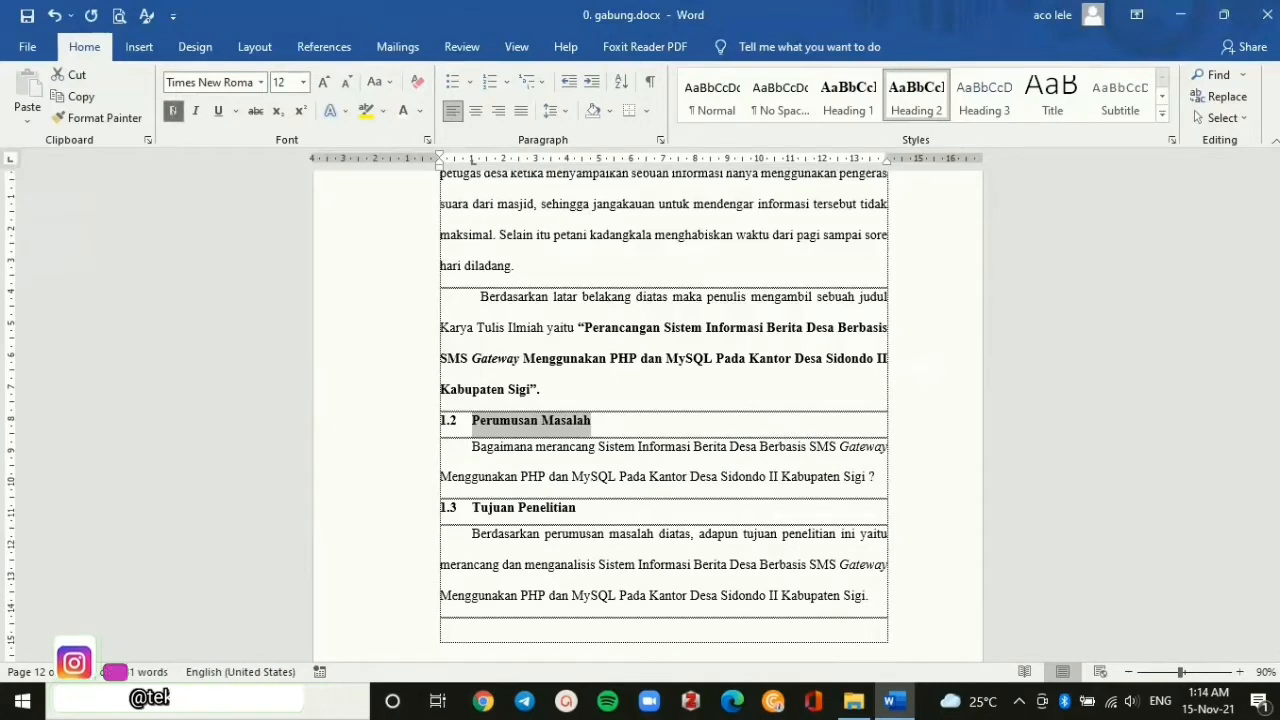
# Copy the Perumusan Masalah formatting to the Tujuan Penelitian subheading with Format Painter and make it bold.
pyautogui.click(97, 117)
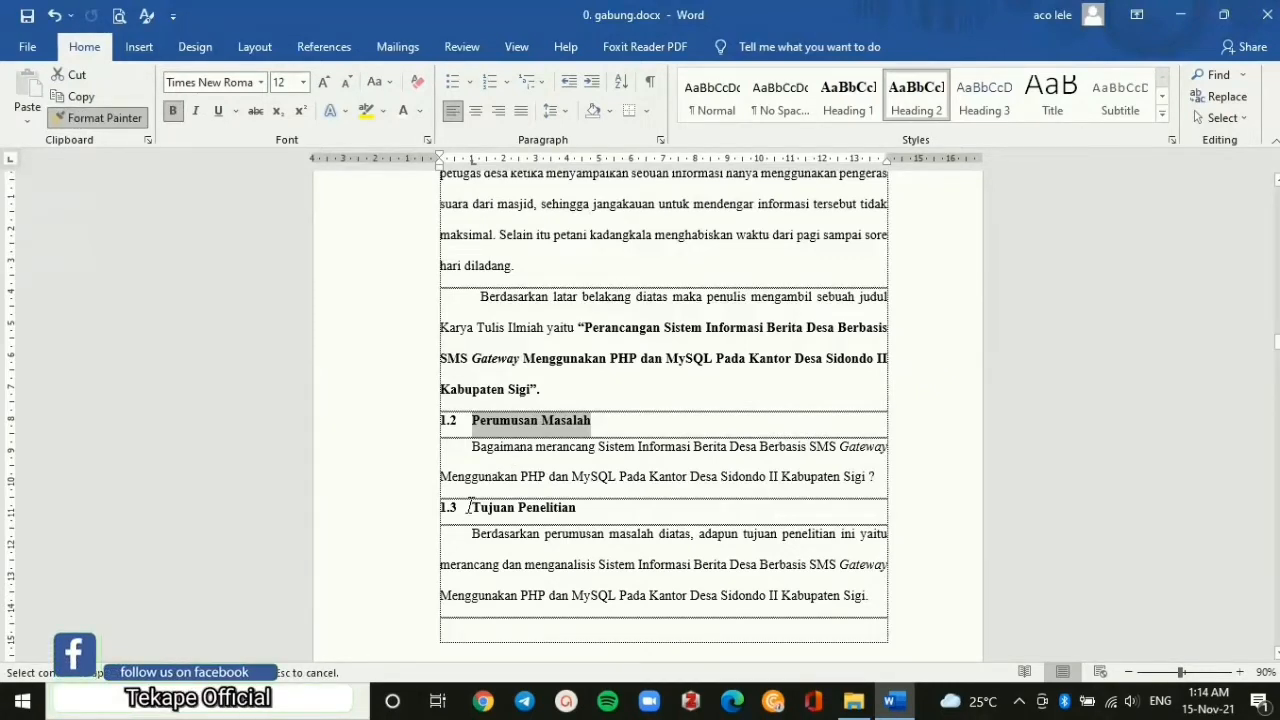
pyautogui.moveTo(468, 507); pyautogui.dragTo(580, 512)
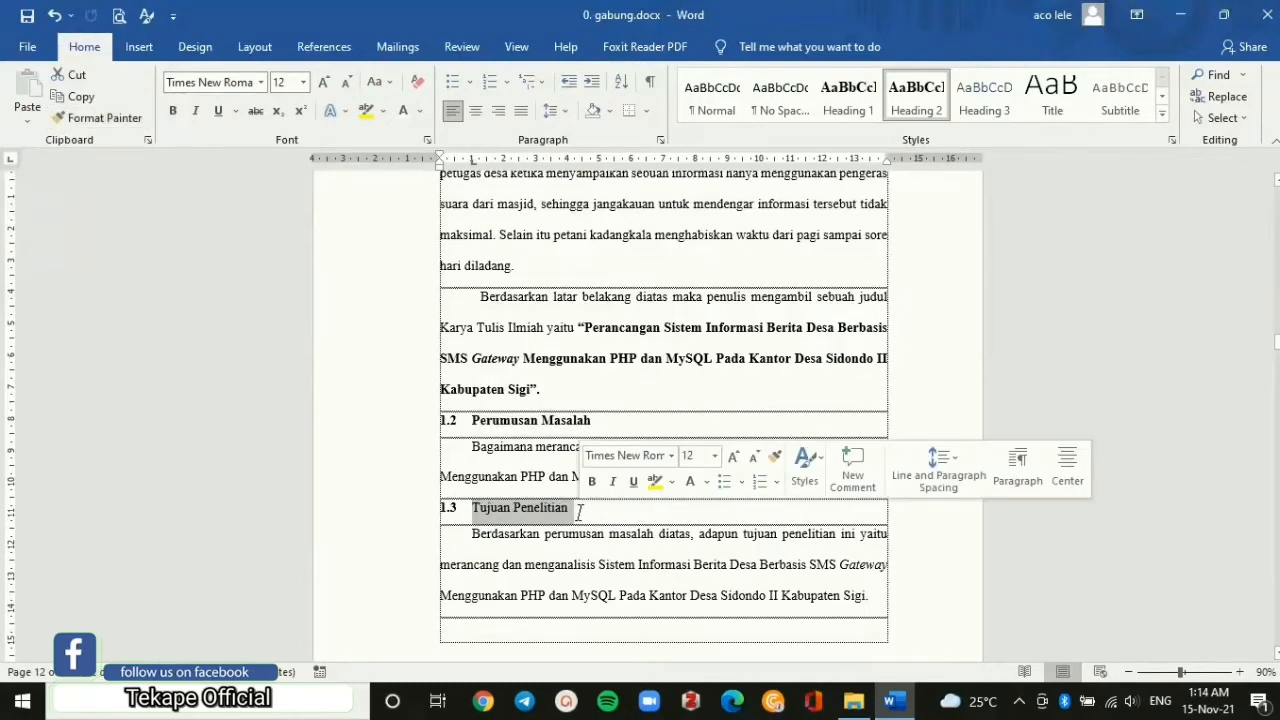
pyautogui.click(172, 110)
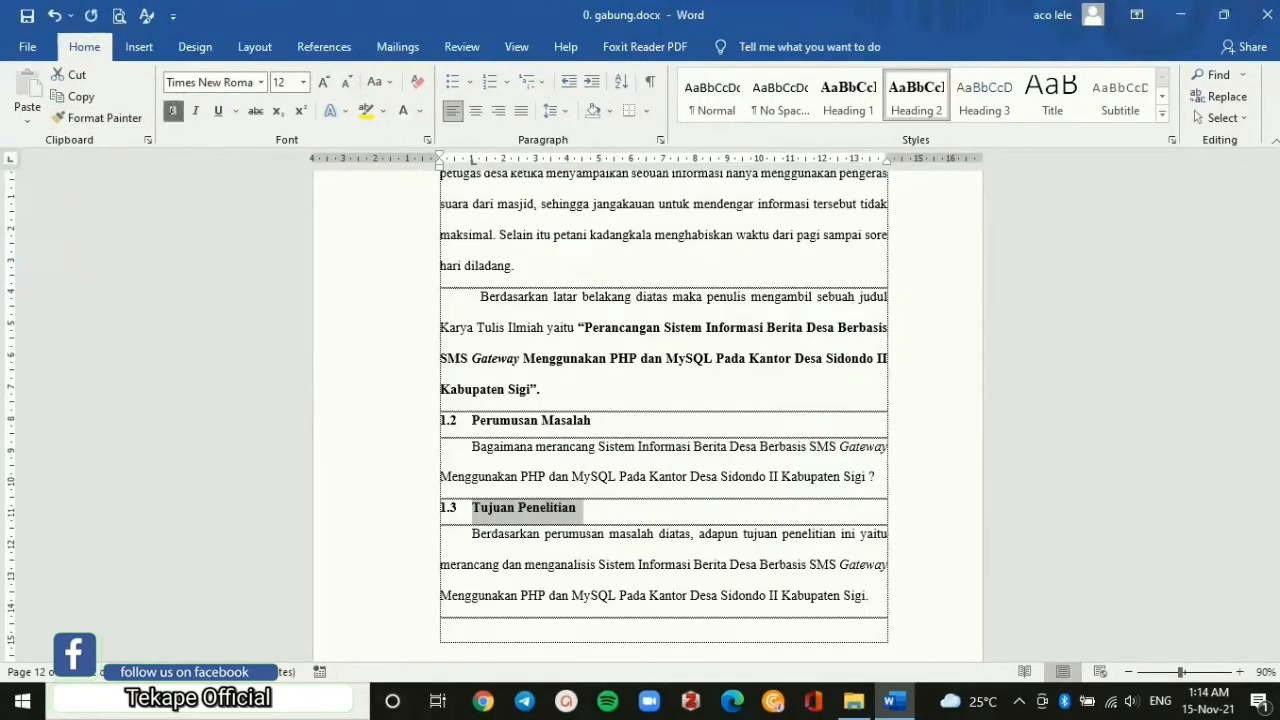
# Copy the Tujuan Penelitian formatting to the 2.1 Penelitian Terdahulu subheading in BAB 2 with Format Painter.
pyautogui.click(98, 117)
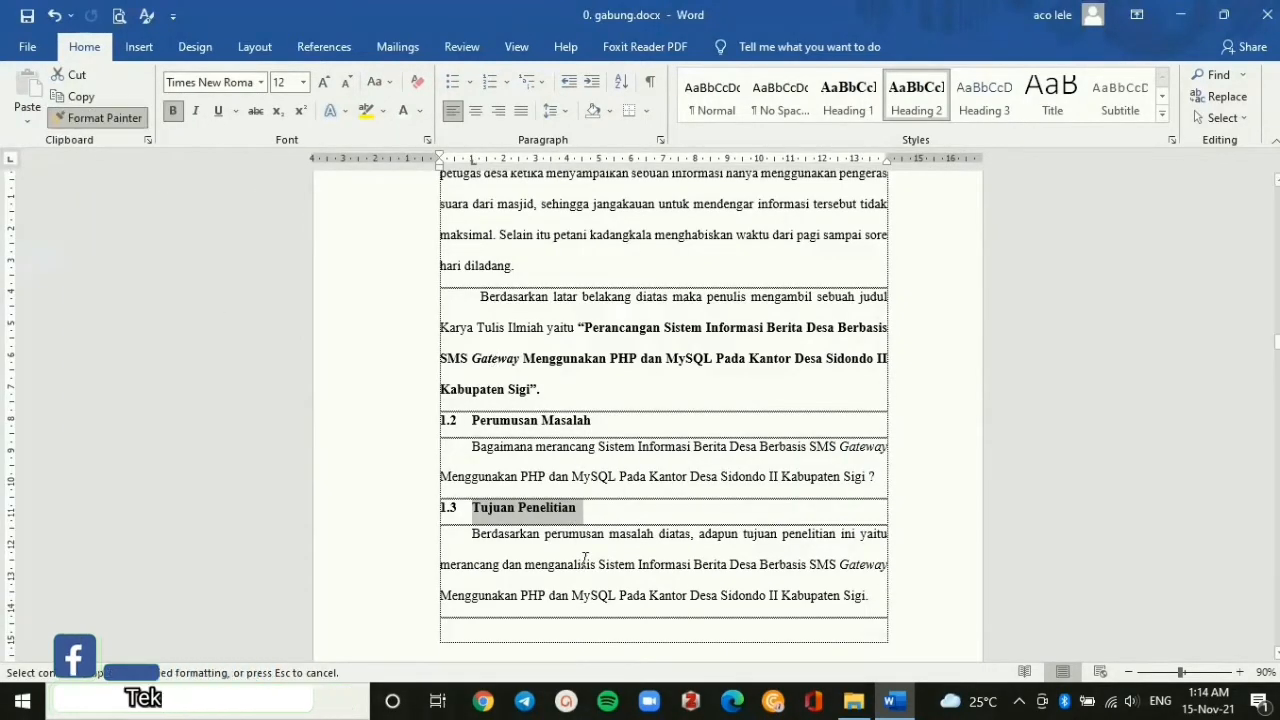
pyautogui.scroll(-10, 567, 523)
pyautogui.moveTo(441, 374); pyautogui.dragTo(598, 374)
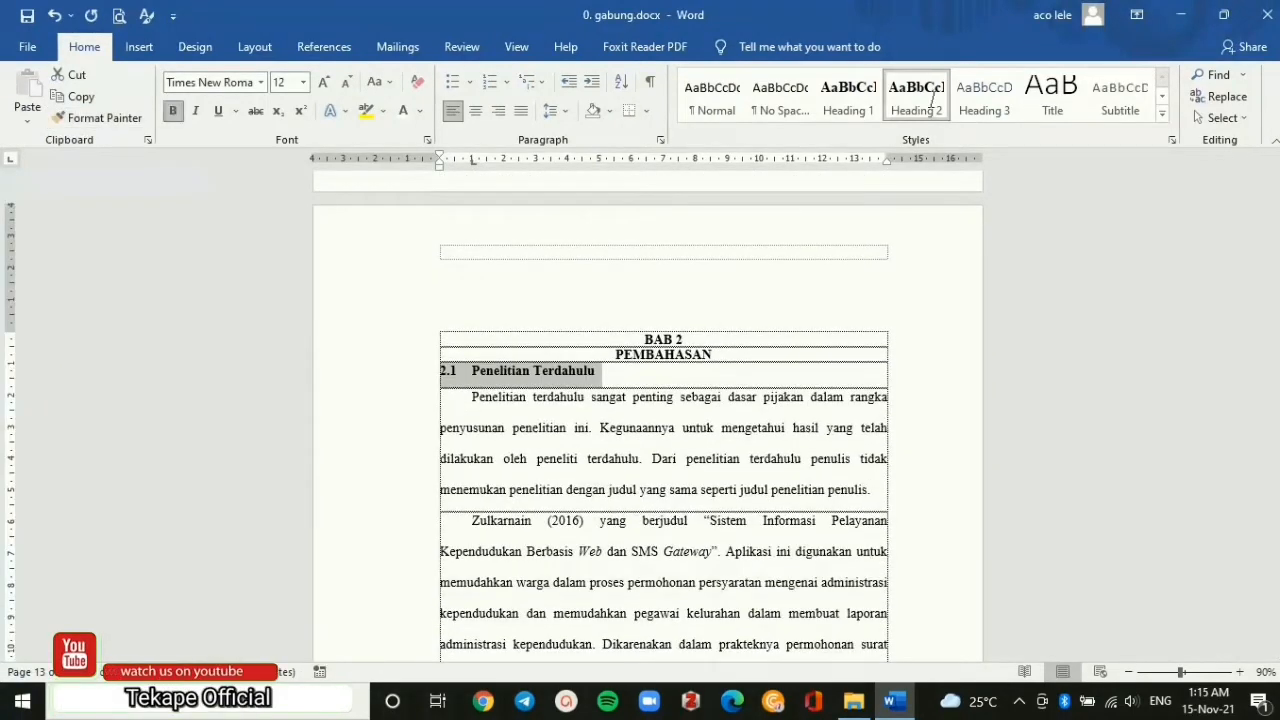
# Retype the number 2.1 and a tab before Penelitian Terdahulu, and start a new line below the subheading.
pyautogui.click(470, 373)
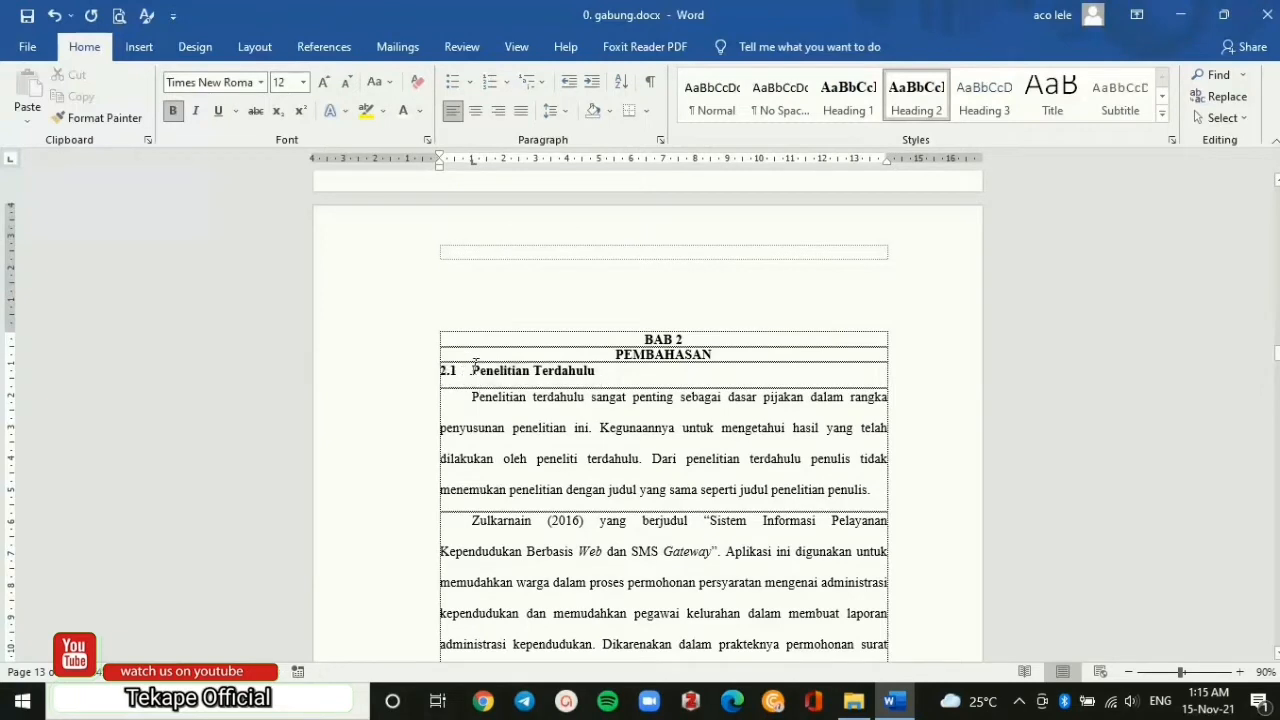
pyautogui.press('BackSpace')
pyautogui.press('BackSpace')
pyautogui.press('BackSpace')
pyautogui.press('BackSpace')
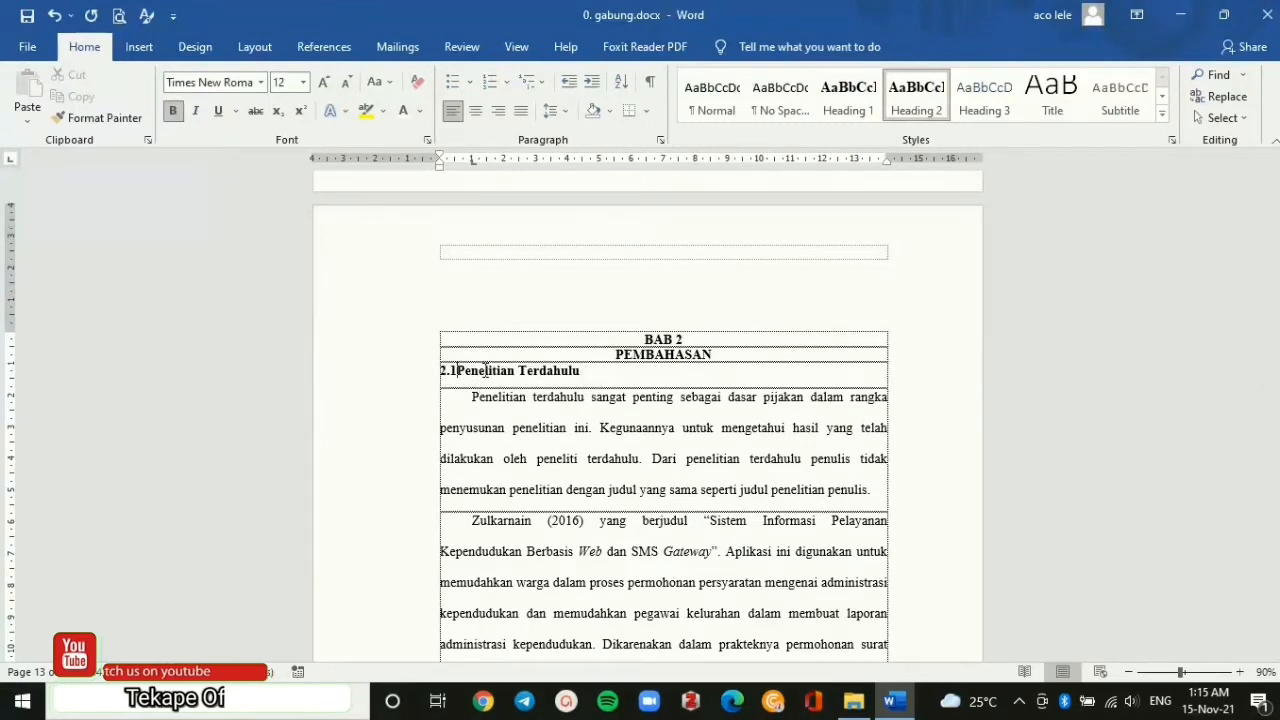
pyautogui.write('2.1')
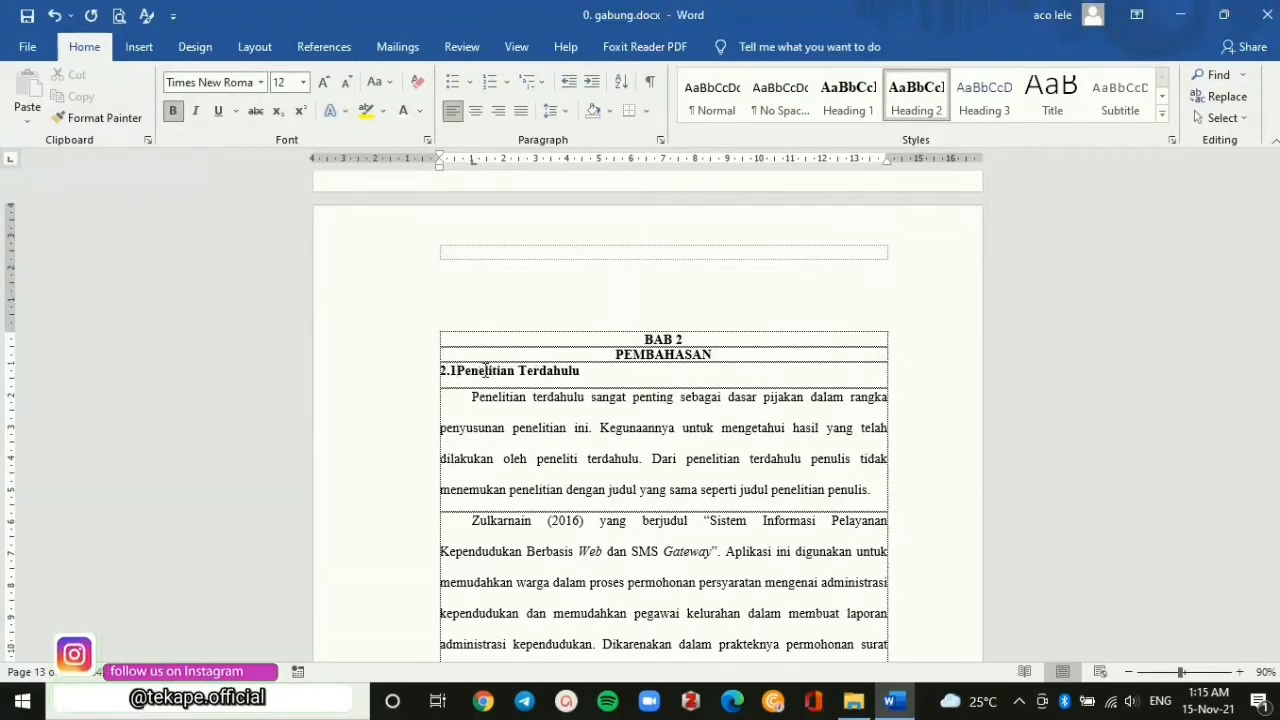
pyautogui.press('Tab')
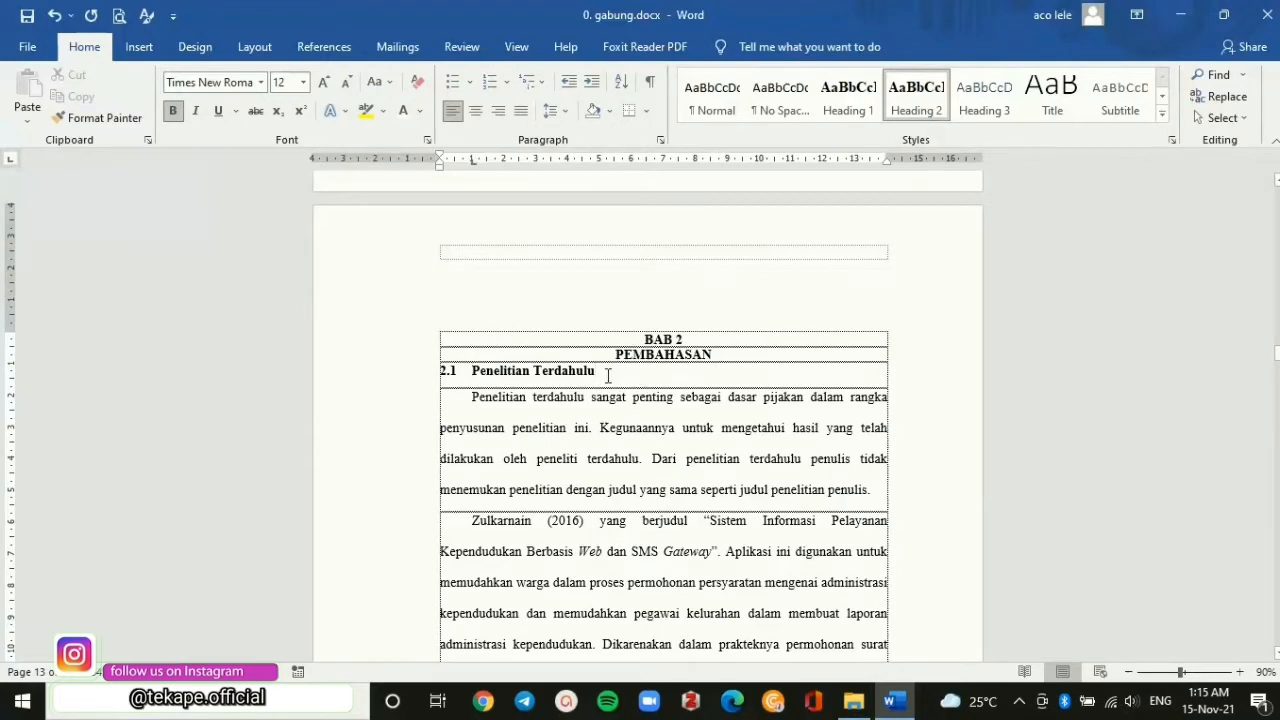
pyautogui.press('Return')
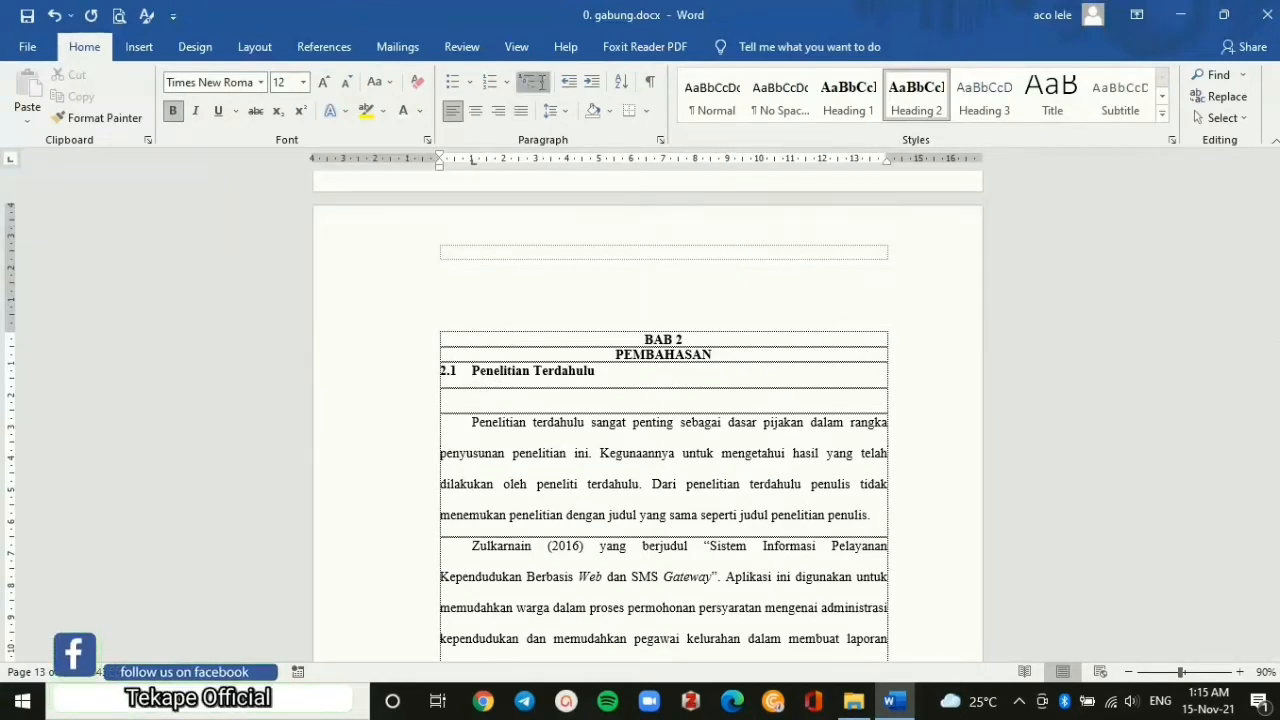
# Apply the 1., 1.1., 1.1.1. multilevel list to the Penelitian Terdahulu subheading and replace its numbers with 2.1.
pyautogui.click(541, 83)
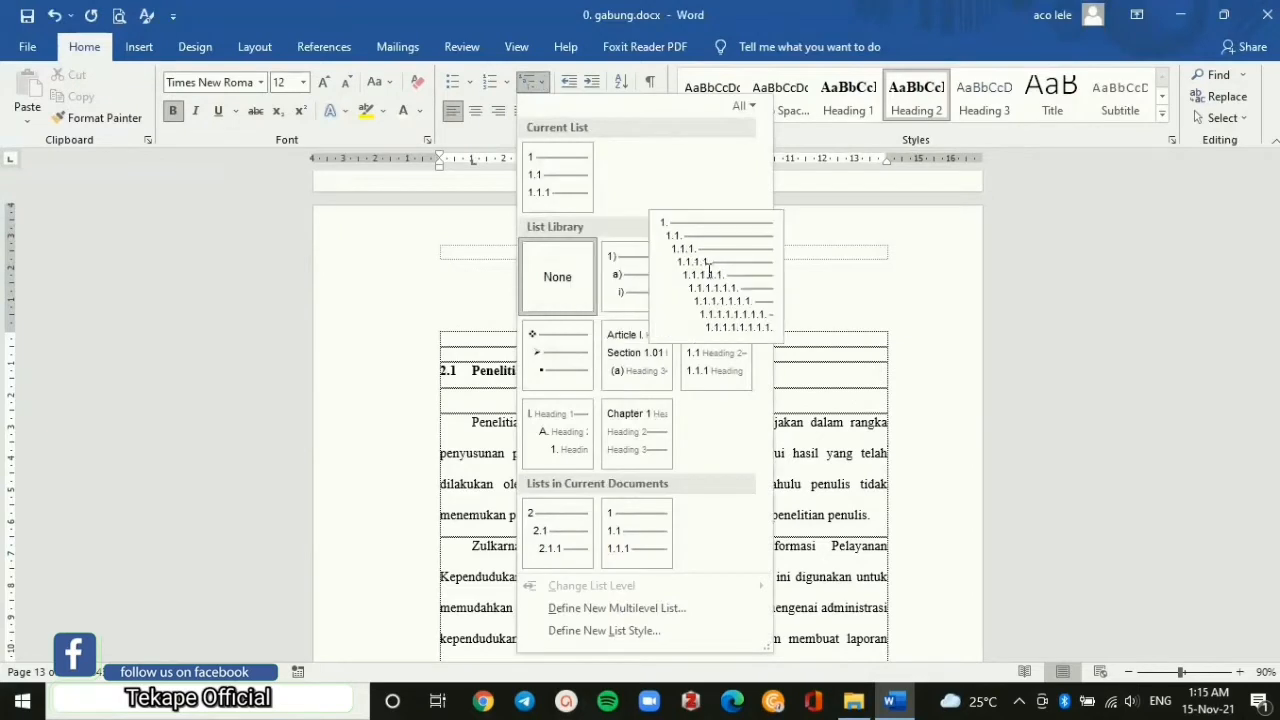
pyautogui.click(708, 272)
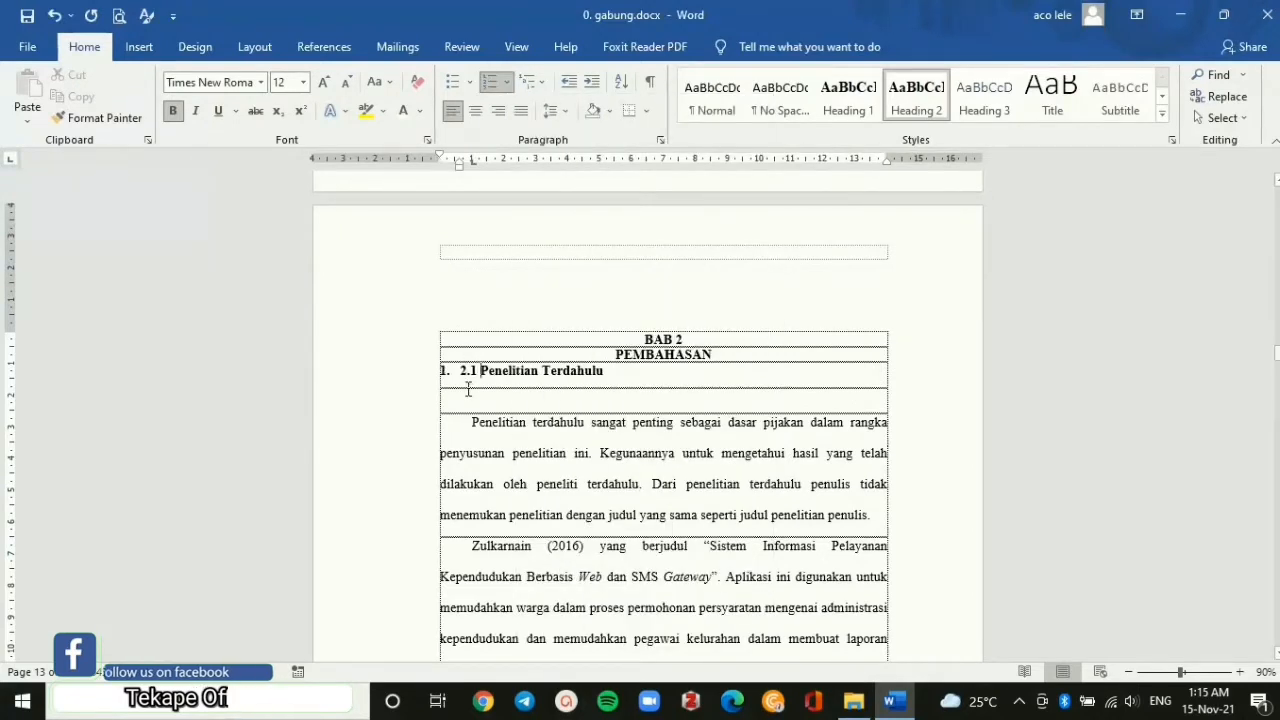
pyautogui.press('BackSpace')
pyautogui.press('BackSpace')
pyautogui.press('BackSpace')
pyautogui.press('BackSpace')
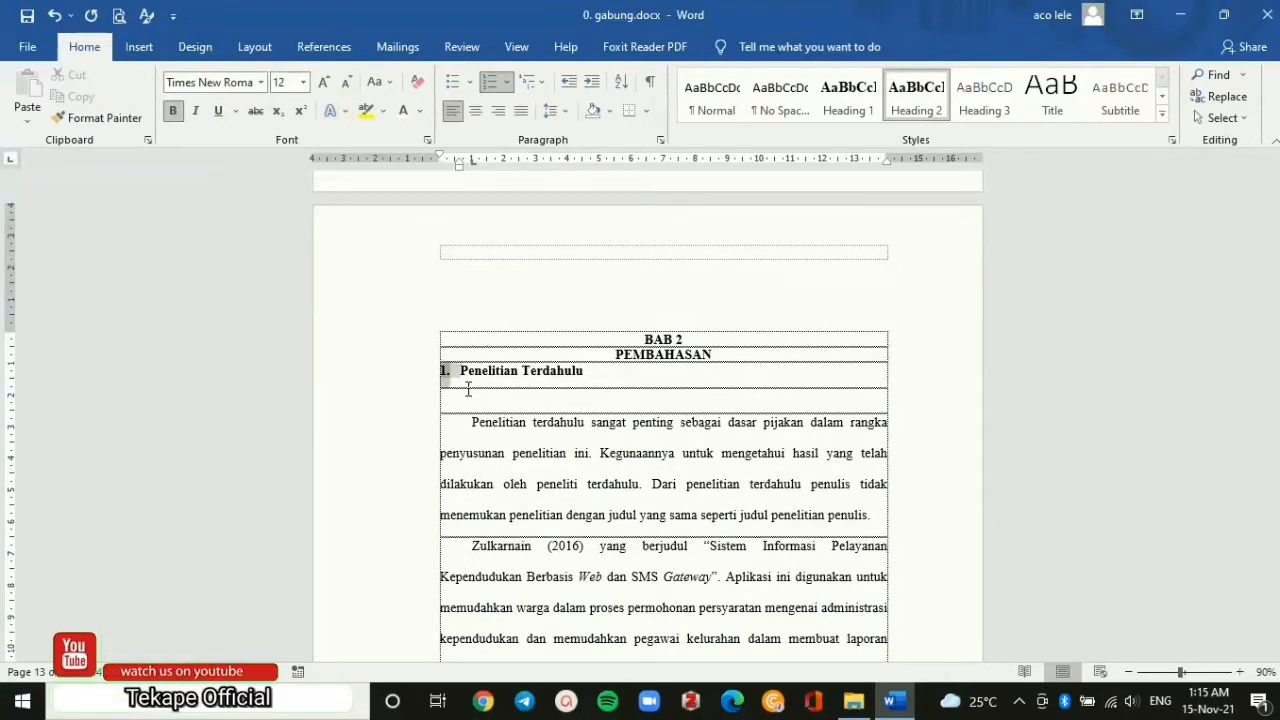
pyautogui.press('BackSpace')
pyautogui.write('2.1')
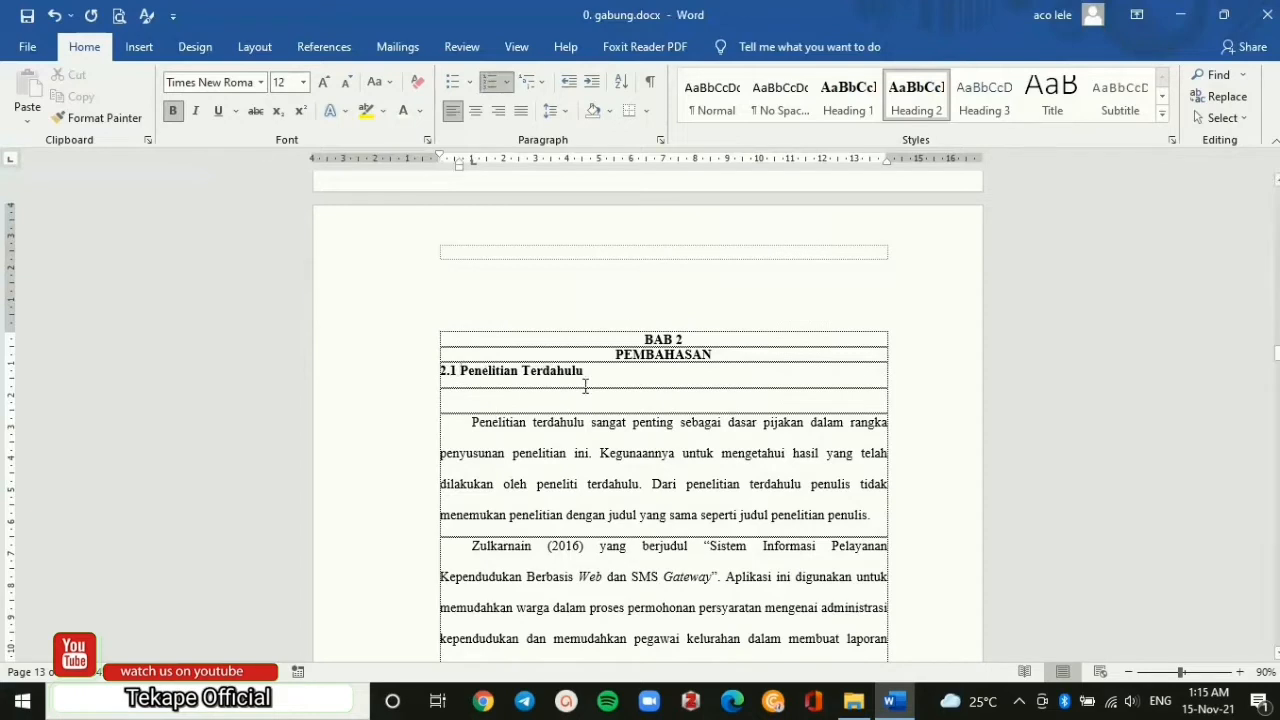
# Start a new numbered line after Penelitian Terdahulu to test the numbering, and remove the empty lines below the subheading.
pyautogui.press('Return')
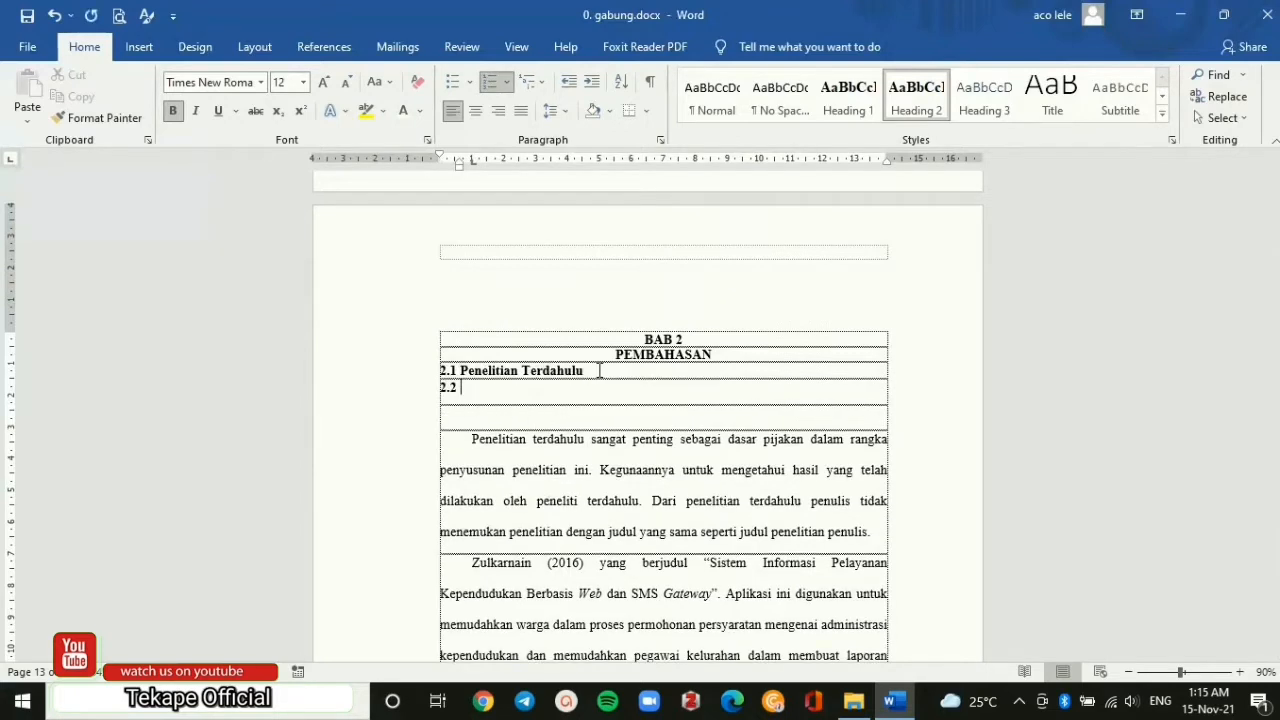
pyautogui.hotkey('ctrl', 'z')
pyautogui.hotkey('ctrl', 'z')
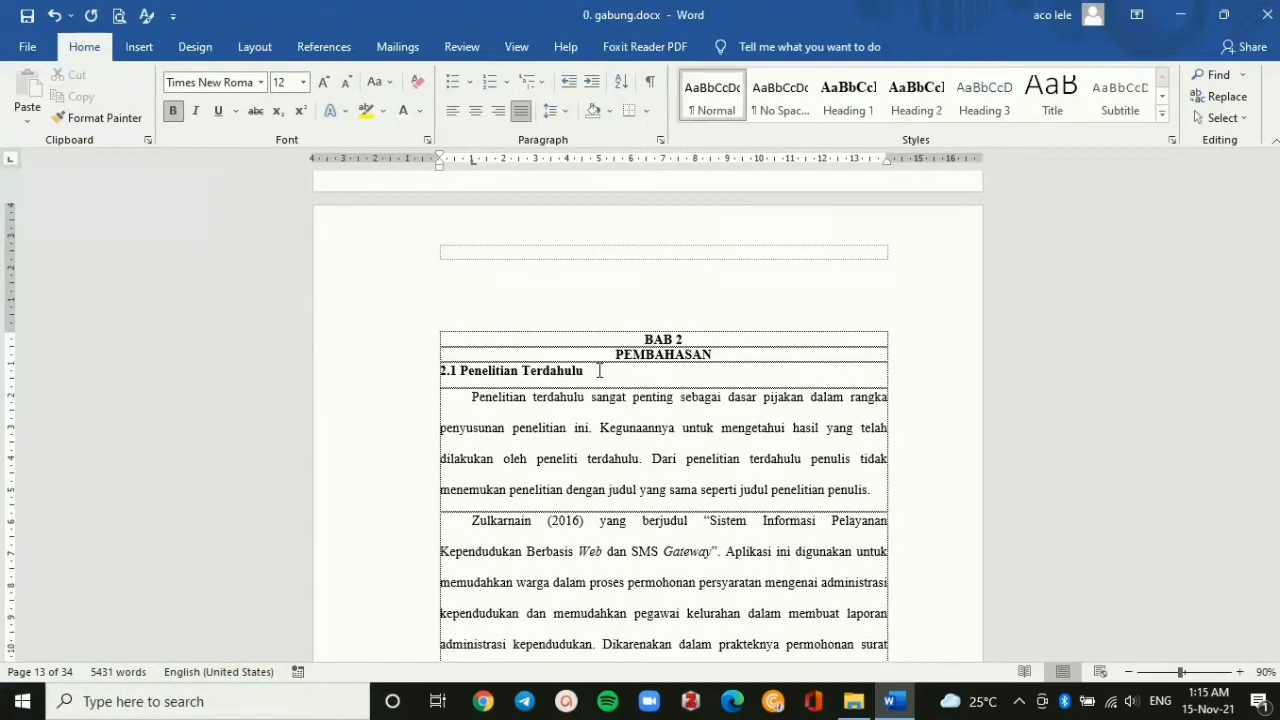
# Reset the first-line indents of the first two body paragraphs under 2.1 Penelitian Terdahulu to line up with the subheading text.
pyautogui.hotkey('ctrl', 'z')
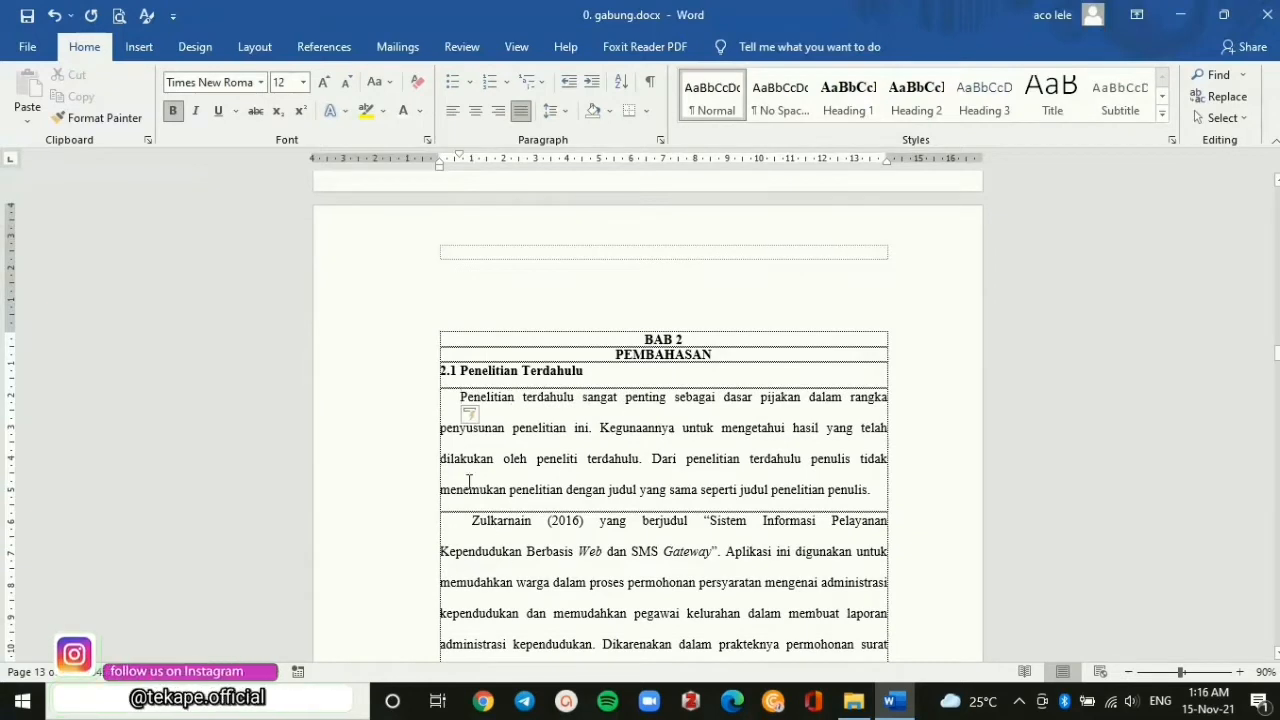
pyautogui.moveTo(462, 150); pyautogui.dragTo(462, 150)
pyautogui.click(472, 521)
pyautogui.press('BackSpace')
pyautogui.press('Tab')
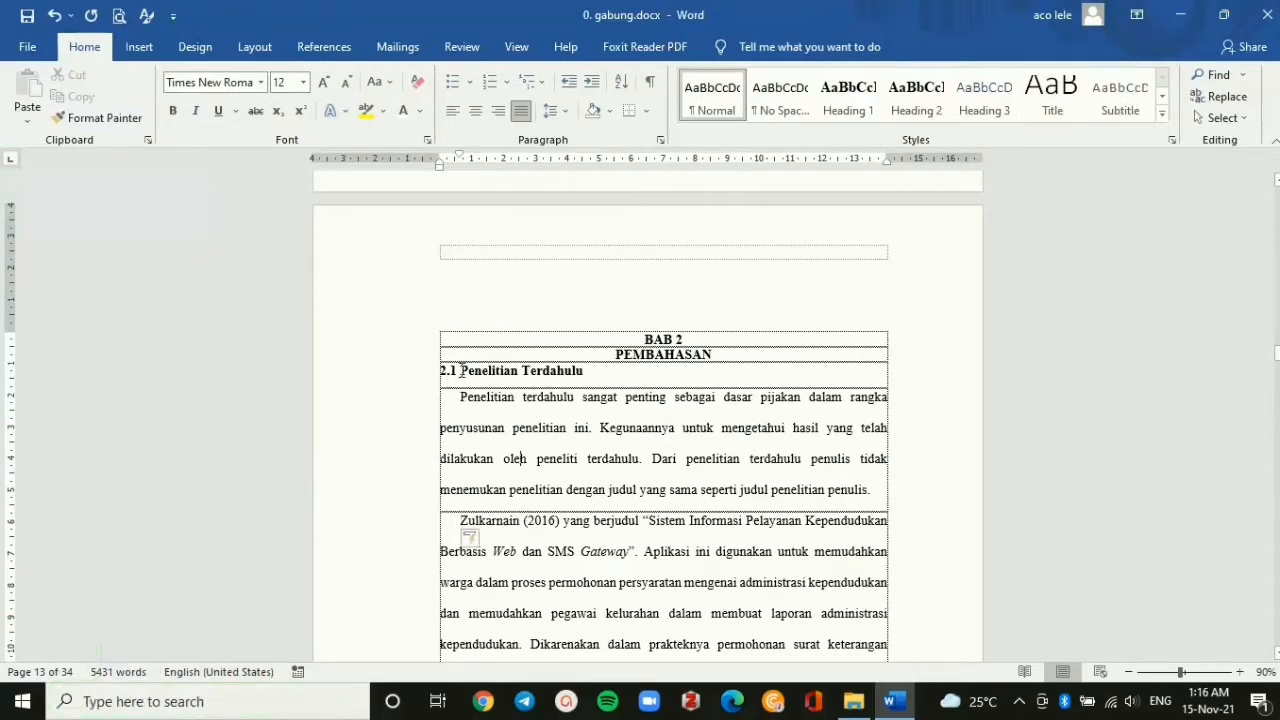
# Copy the Penelitian Terdahulu formatting to the Landasan Teori subheading with Format Painter and make its text bold.
pyautogui.moveTo(460, 370); pyautogui.dragTo(590, 372)
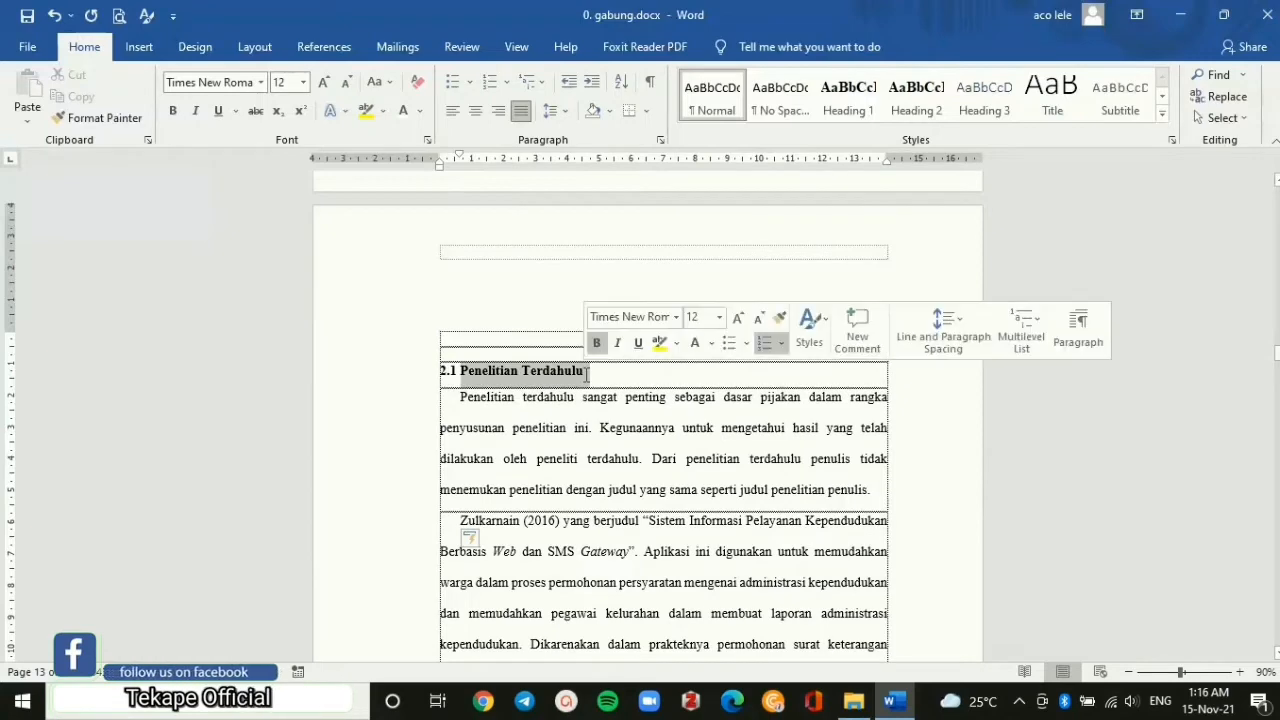
pyautogui.click(98, 118)
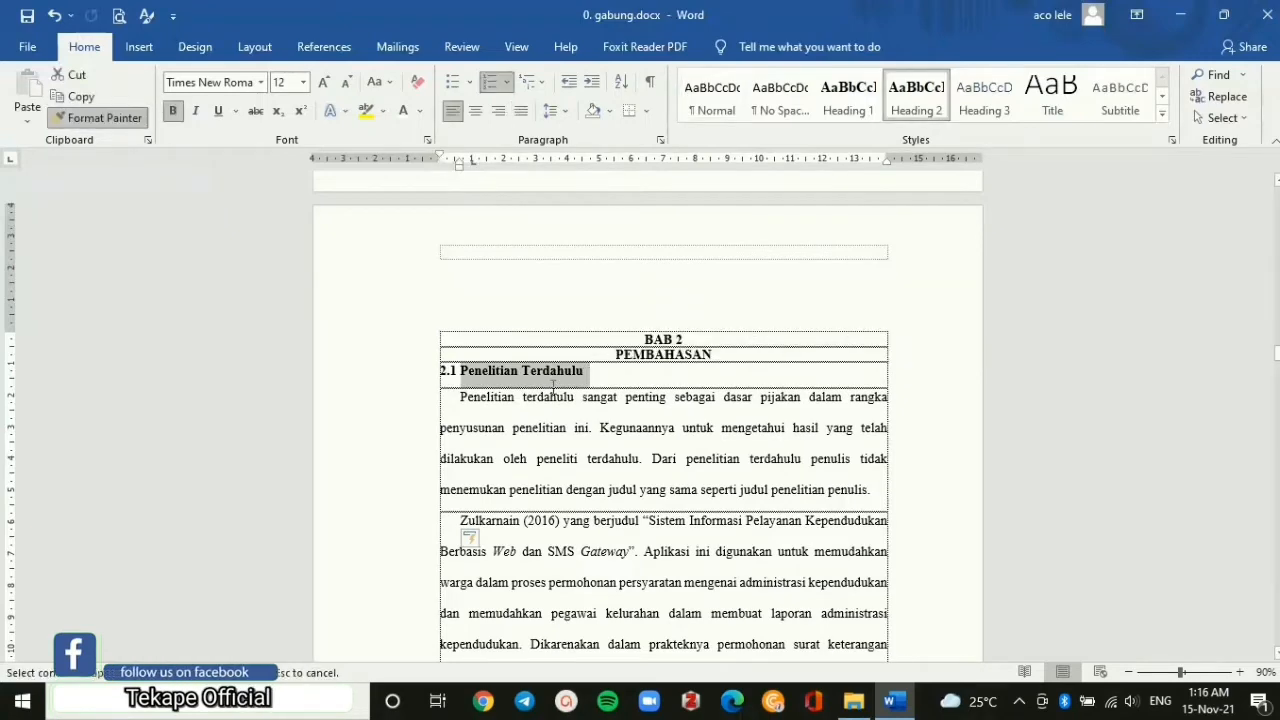
pyautogui.scroll(-15, 529, 446)
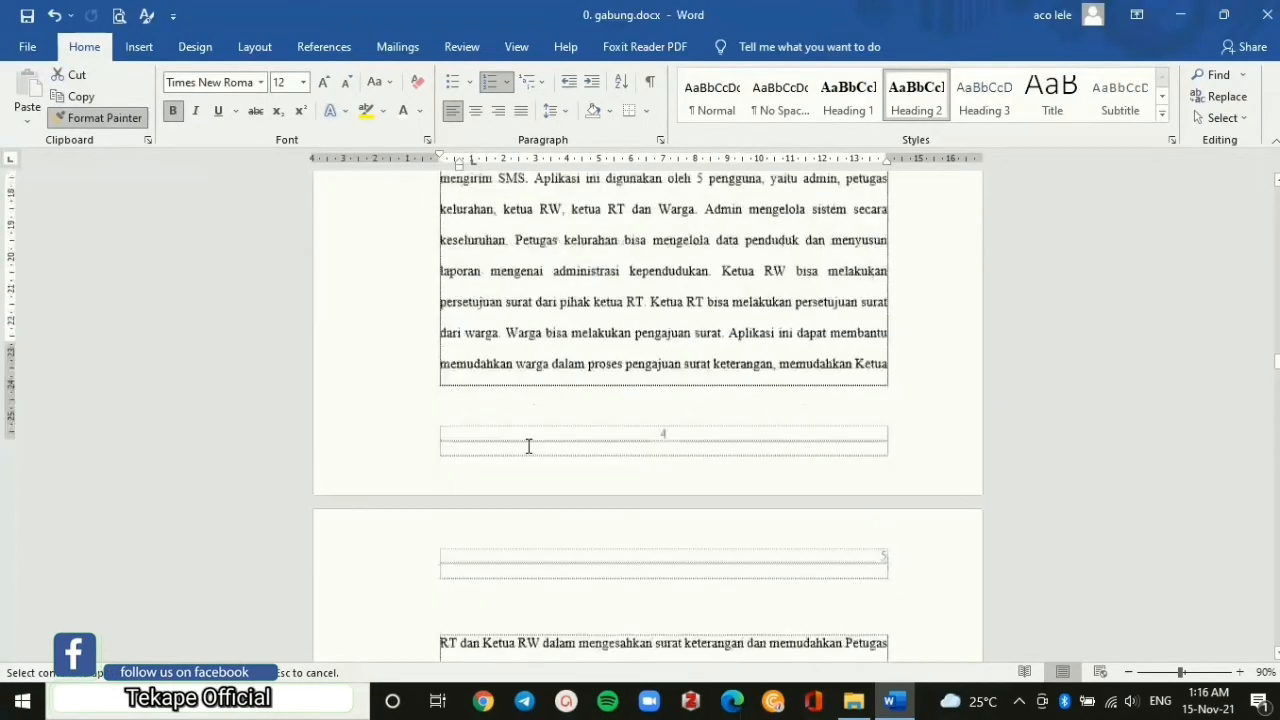
pyautogui.scroll(-15, 521, 446)
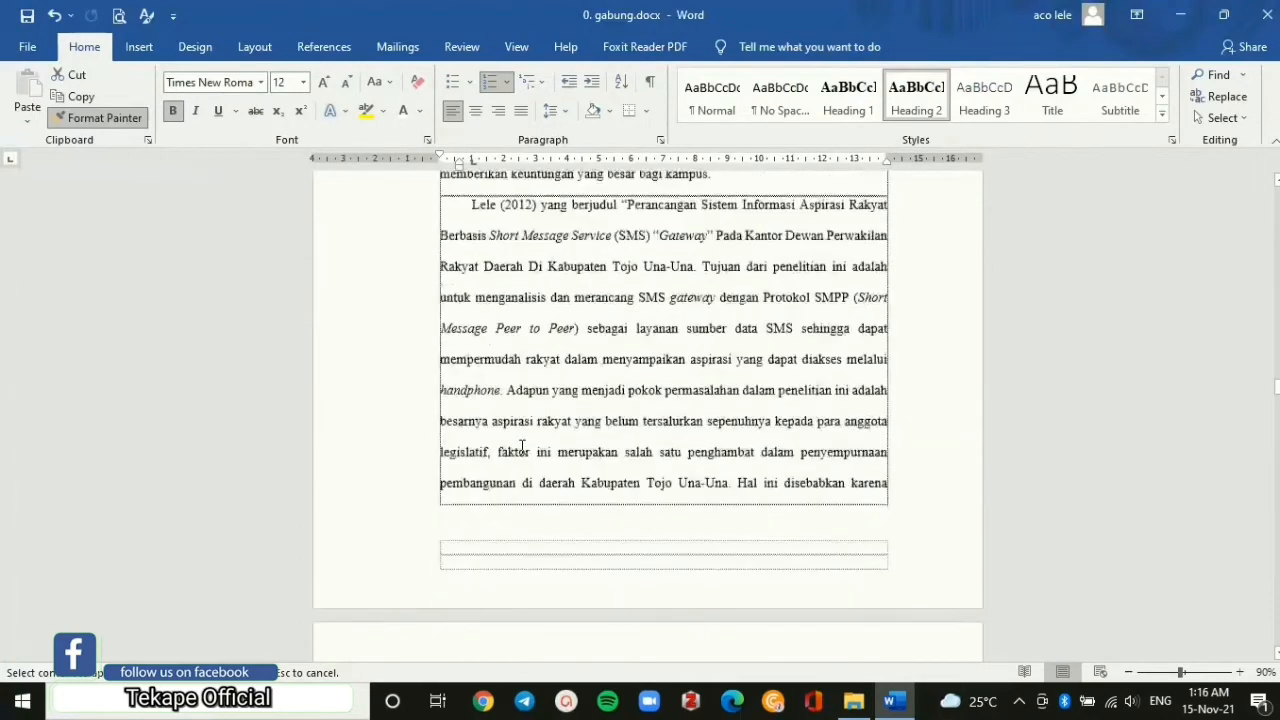
pyautogui.scroll(-15, 521, 446)
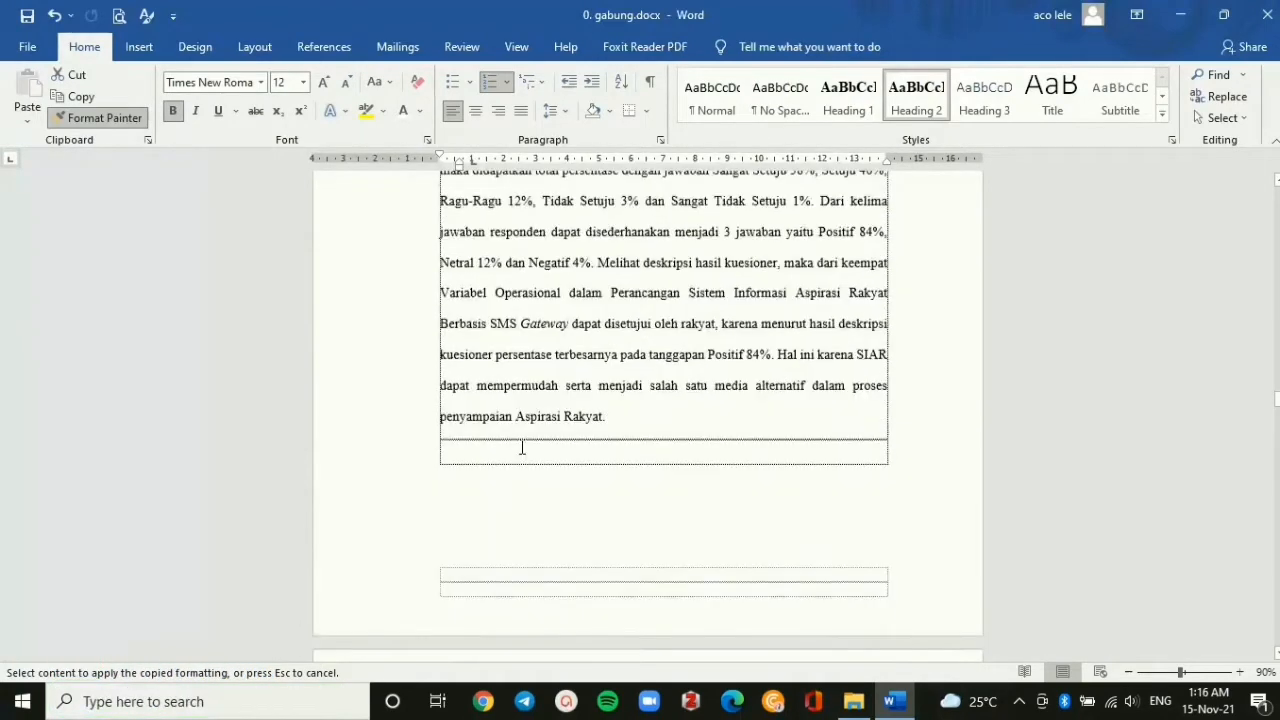
pyautogui.scroll(-15, 521, 446)
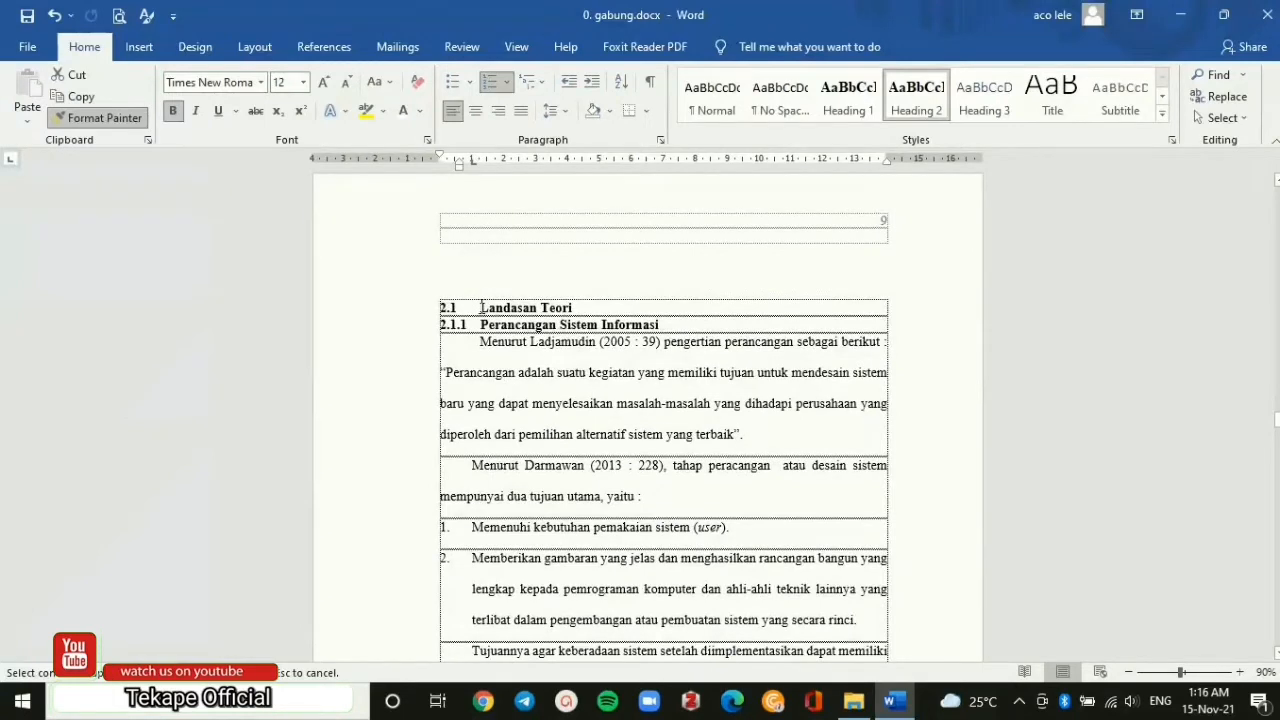
pyautogui.moveTo(481, 308)
pyautogui.mouseDown()
pyautogui.moveTo(613, 294)
pyautogui.moveTo(582, 309)
pyautogui.mouseUp()
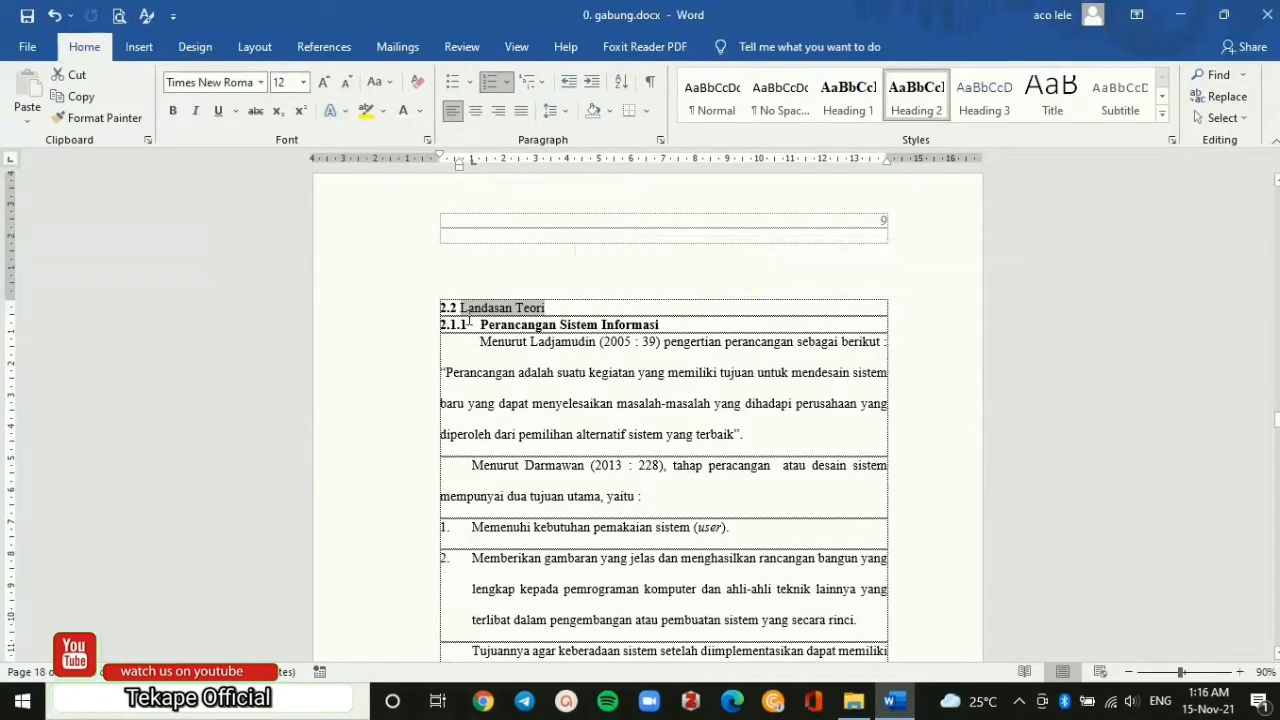
pyautogui.click(172, 110)
# Widen the gap between the number 2.2 and Landasan Teori so the title aligns with Perancangan Sistem Informasi below.
pyautogui.click(462, 309)
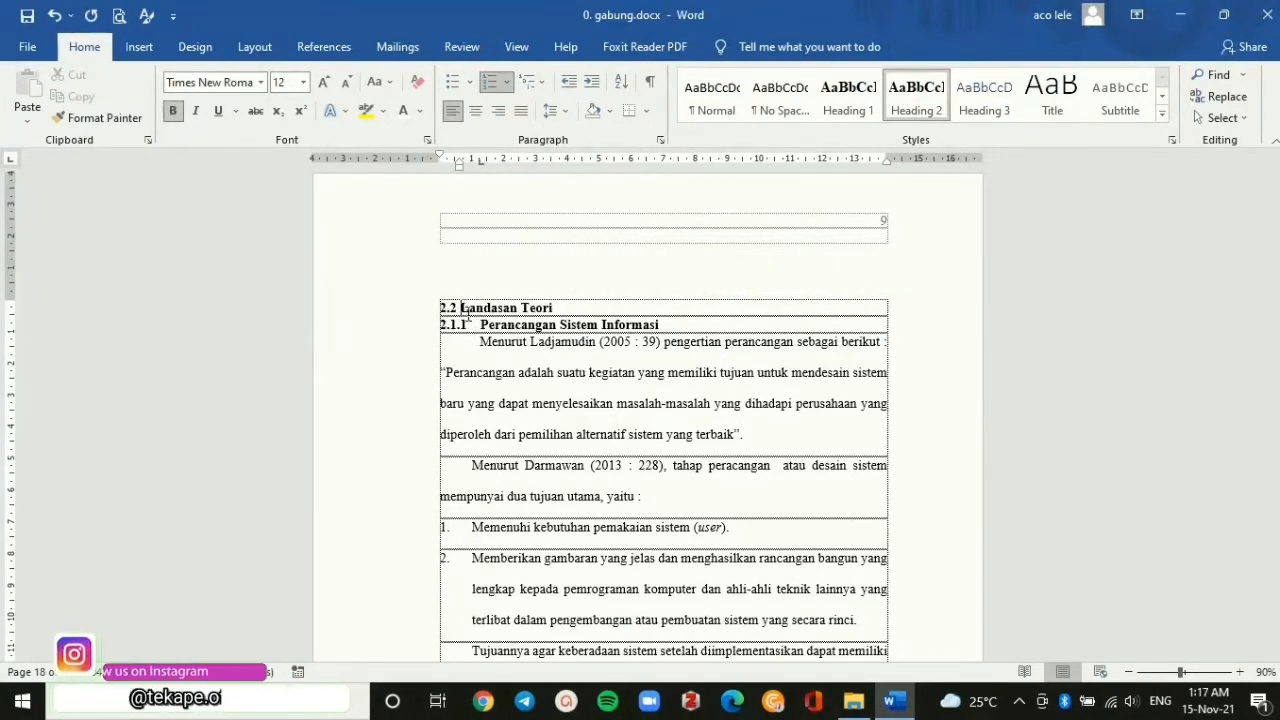
pyautogui.press('Tab')
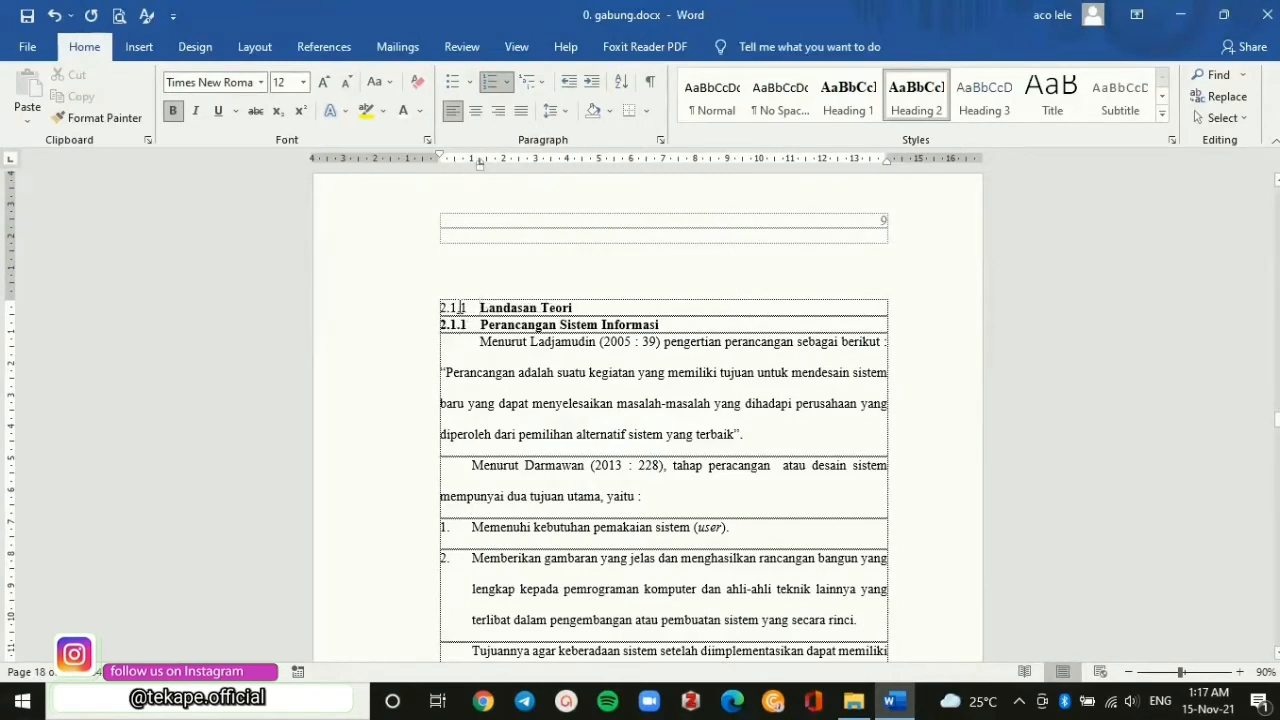
pyautogui.hotkey('ctrl', 'z')
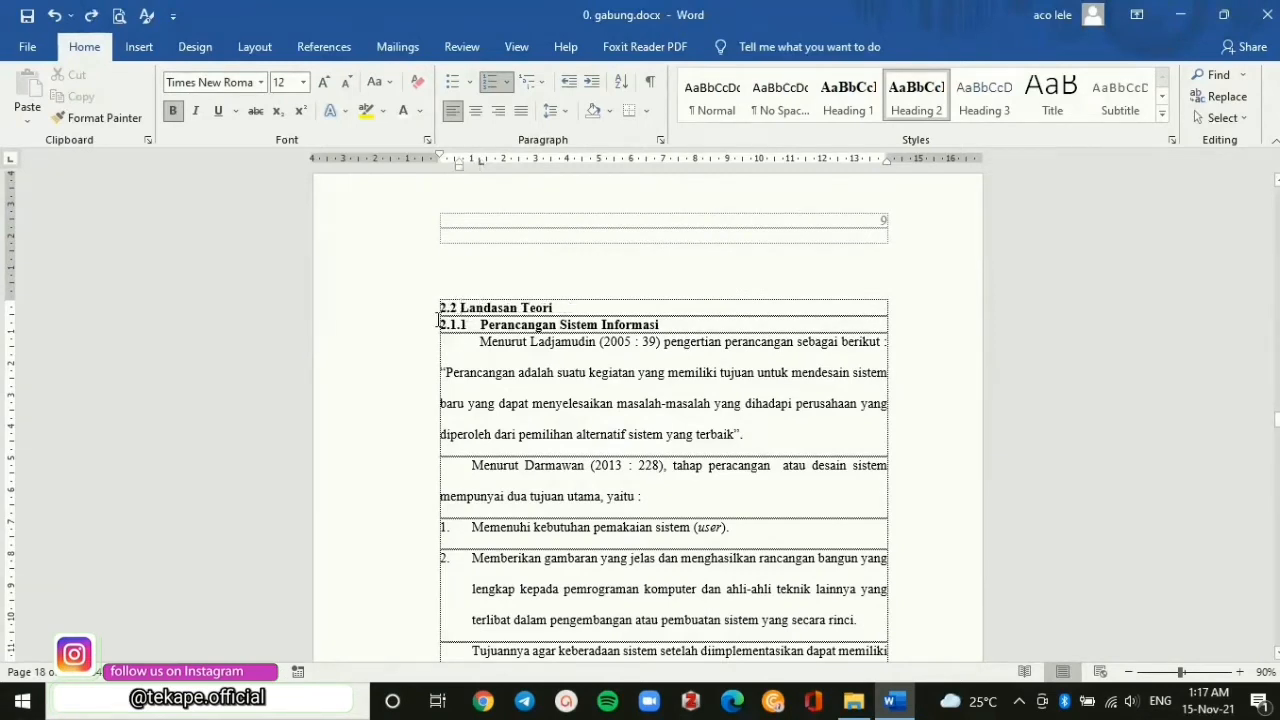
pyautogui.press('Tab')
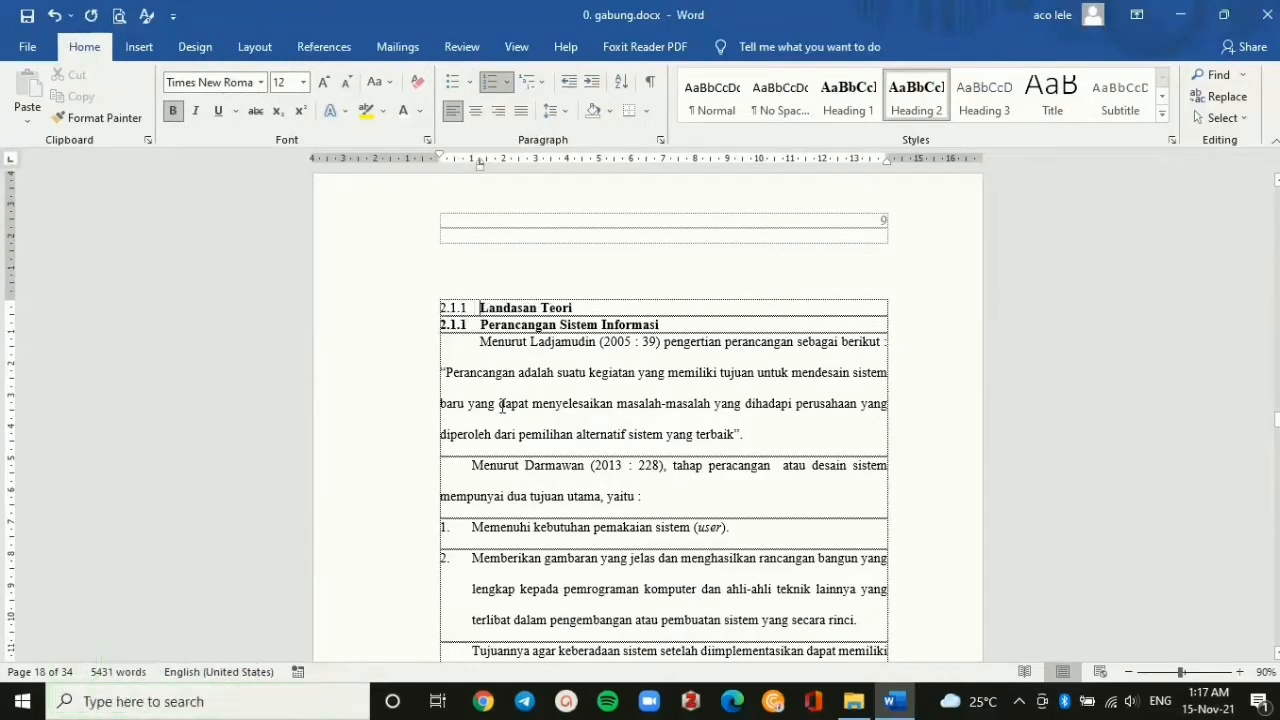
pyautogui.hotkey('ctrl', 'z')
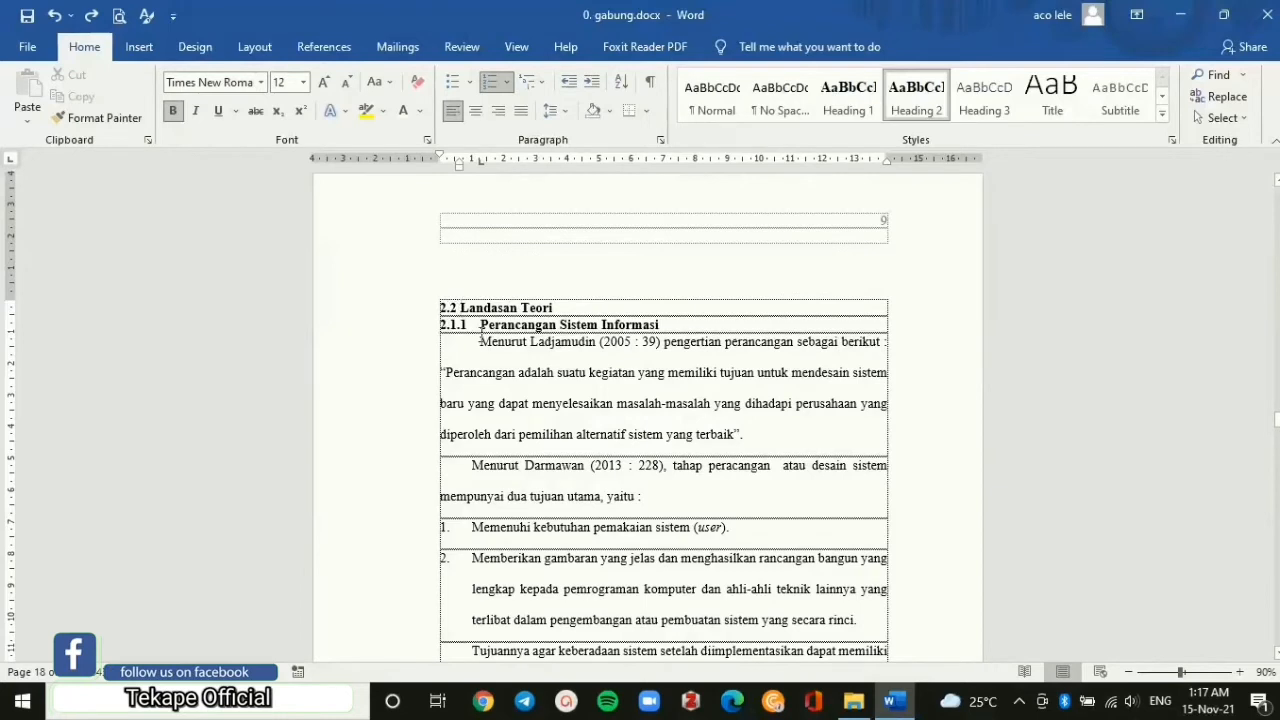
pyautogui.press('Up')
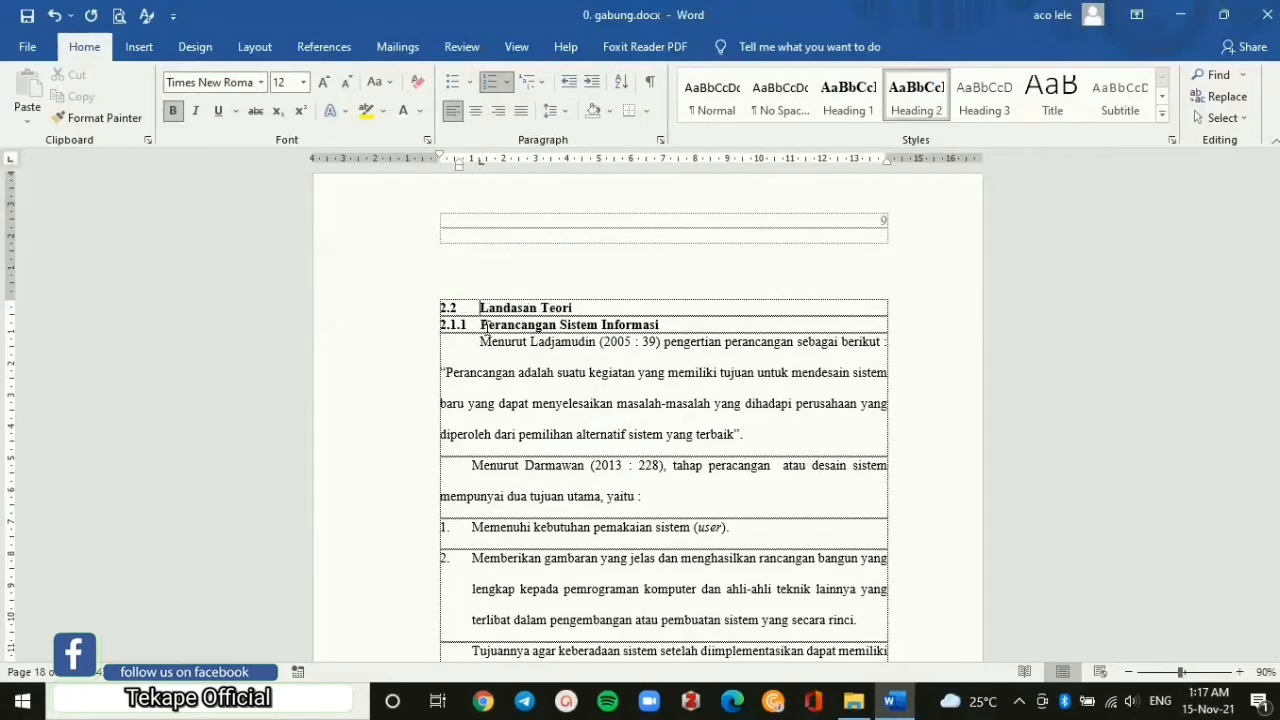
# Apply the copied Heading 2 formatting to the 2.3 Kerangka Pemikiran subheading with Format Painter and make its text bold.
pyautogui.click(496, 326)
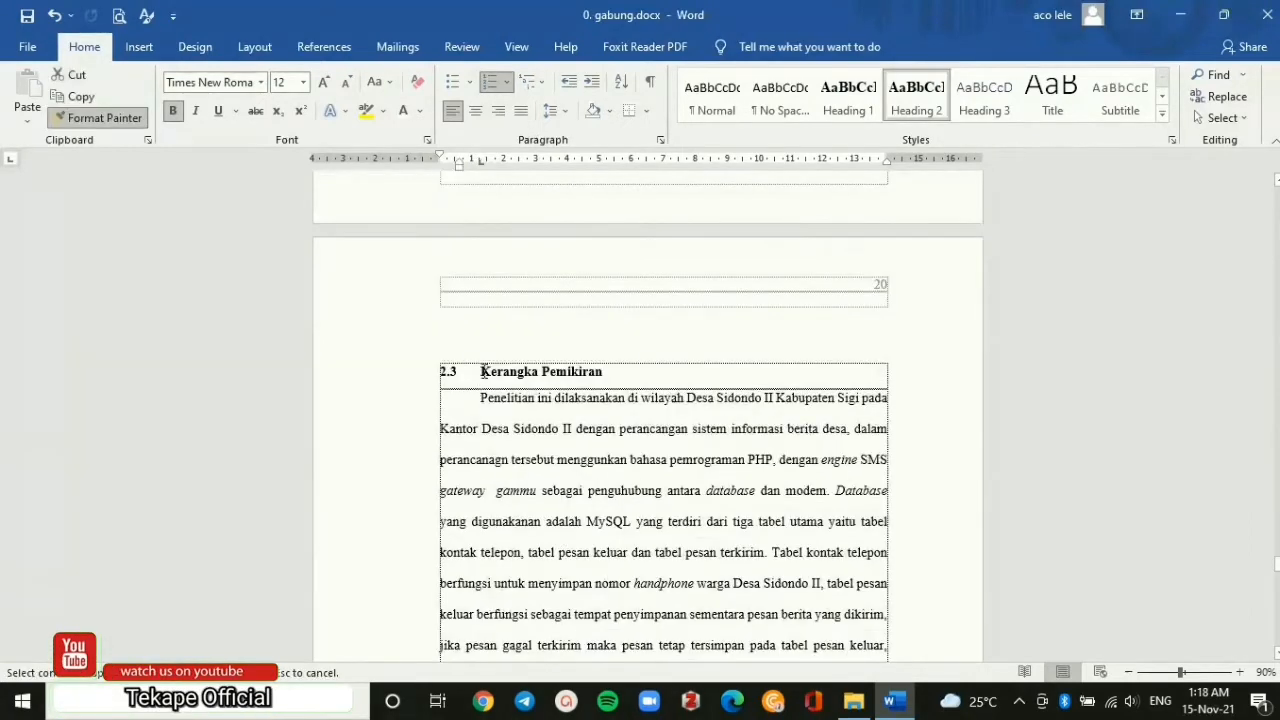
pyautogui.moveTo(482, 372); pyautogui.dragTo(634, 371)
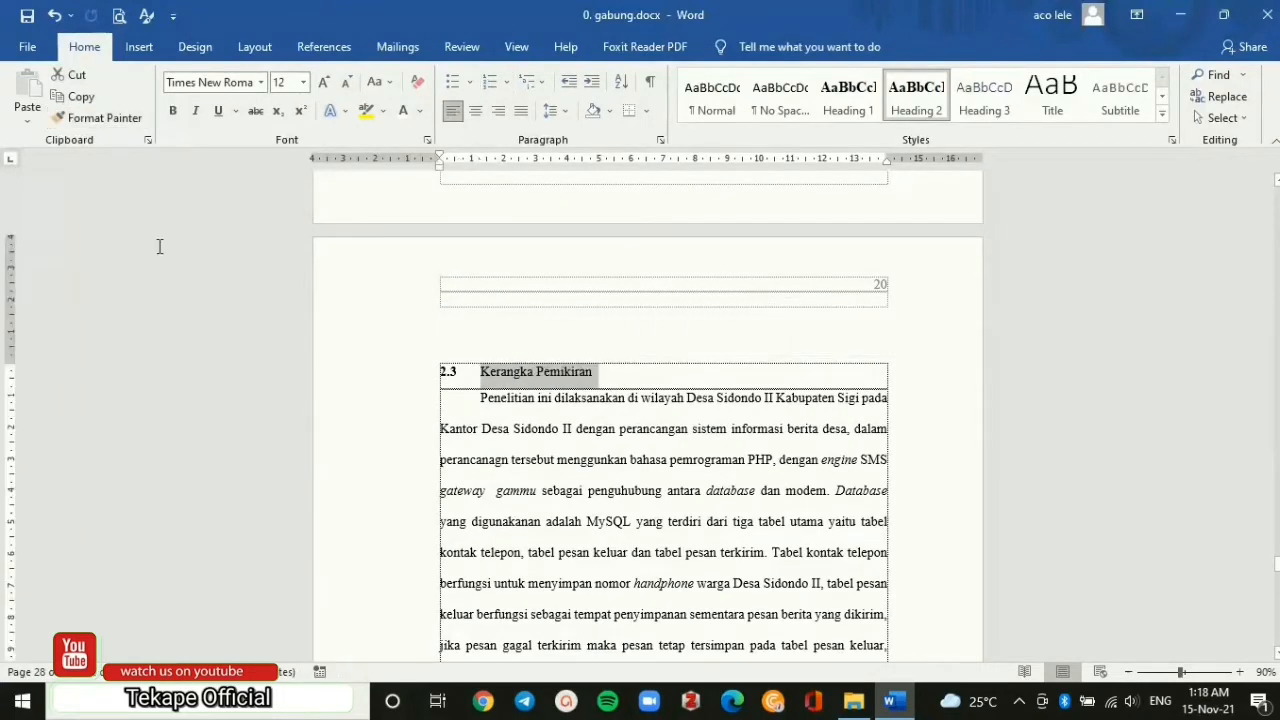
pyautogui.click(174, 111)
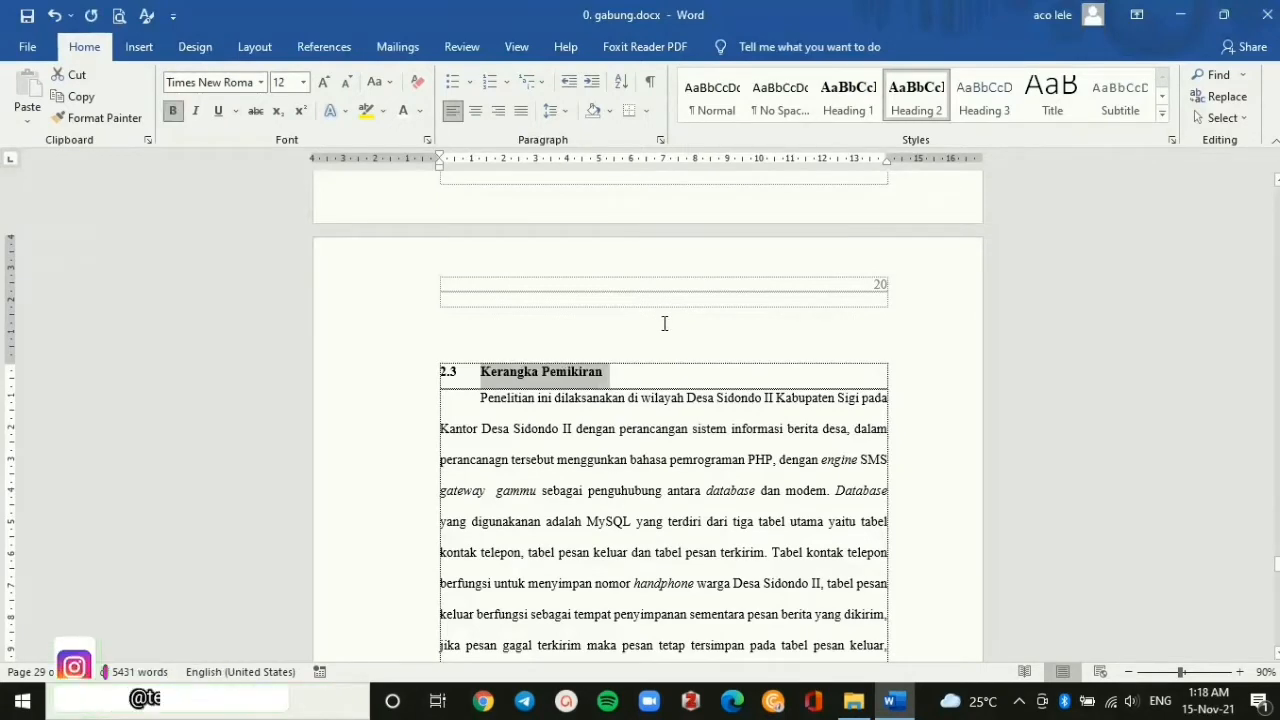
# Copy the Kerangka Pemikiran formatting to the 3.1 Kesimpulan subheading in BAB 3 with Format Painter.
pyautogui.click(104, 118)
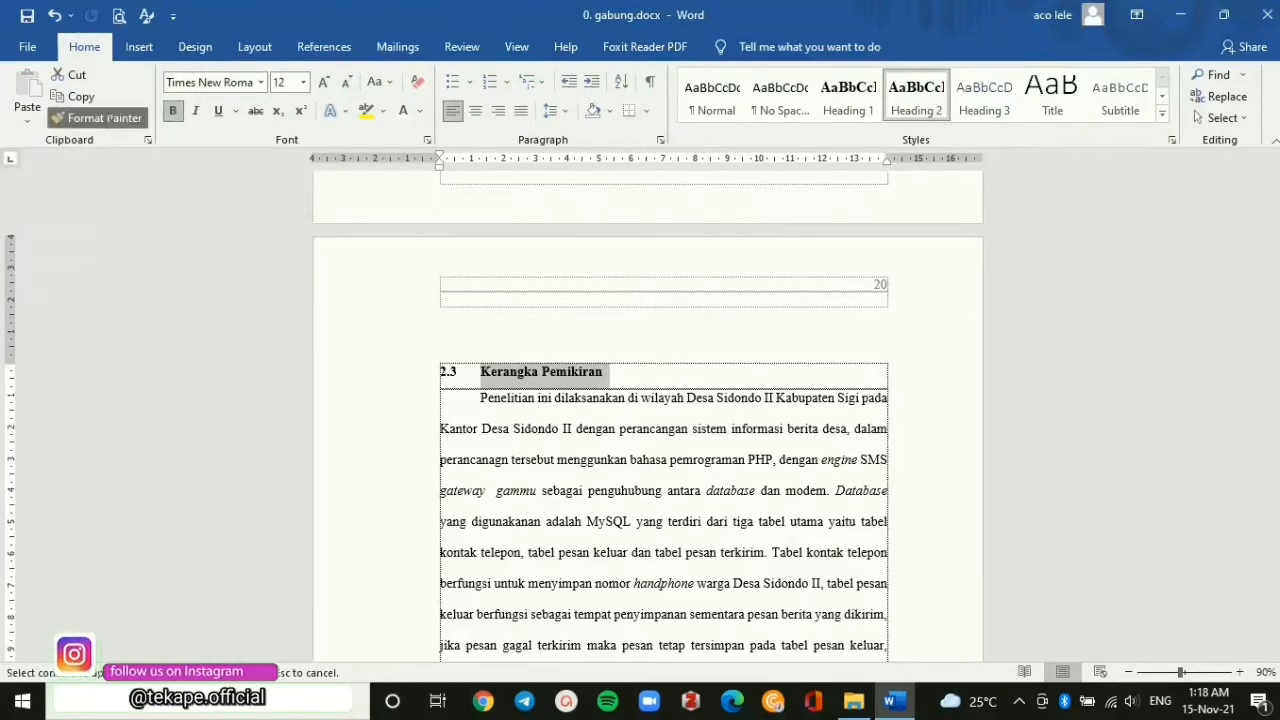
pyautogui.scroll(-5, 604, 453)
pyautogui.scroll(-7, 604, 455)
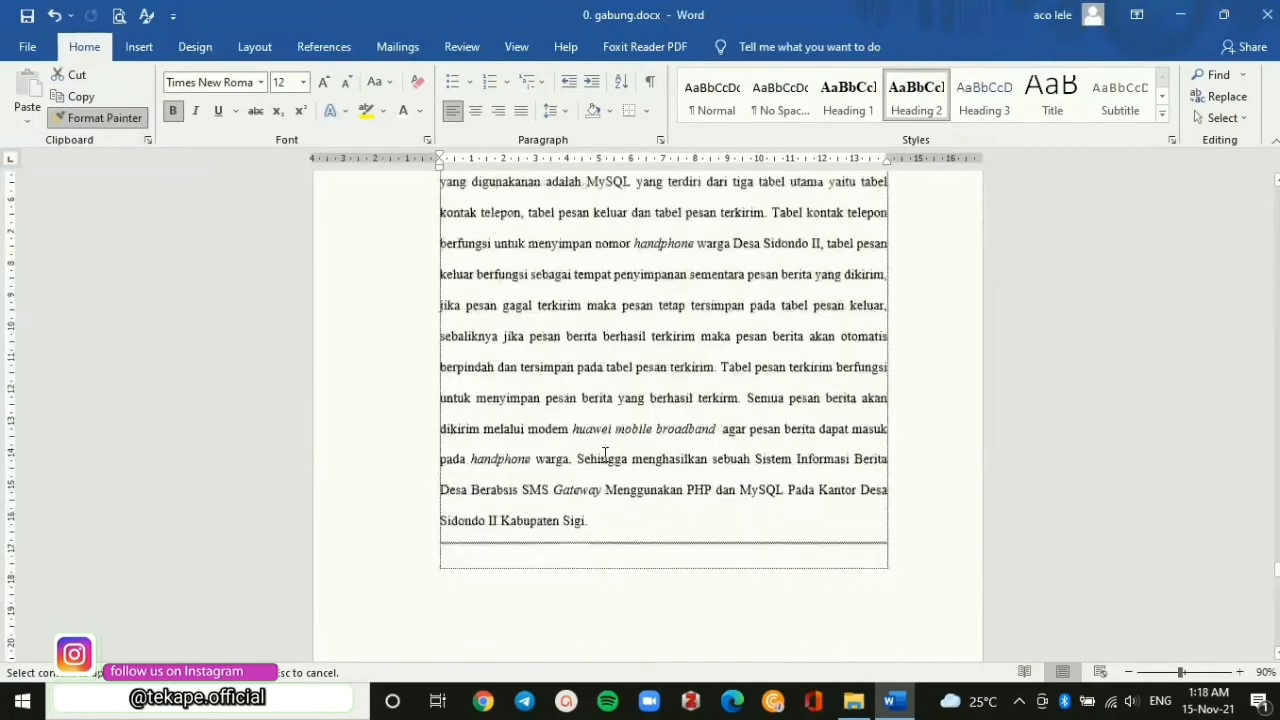
pyautogui.scroll(-15, 604, 455)
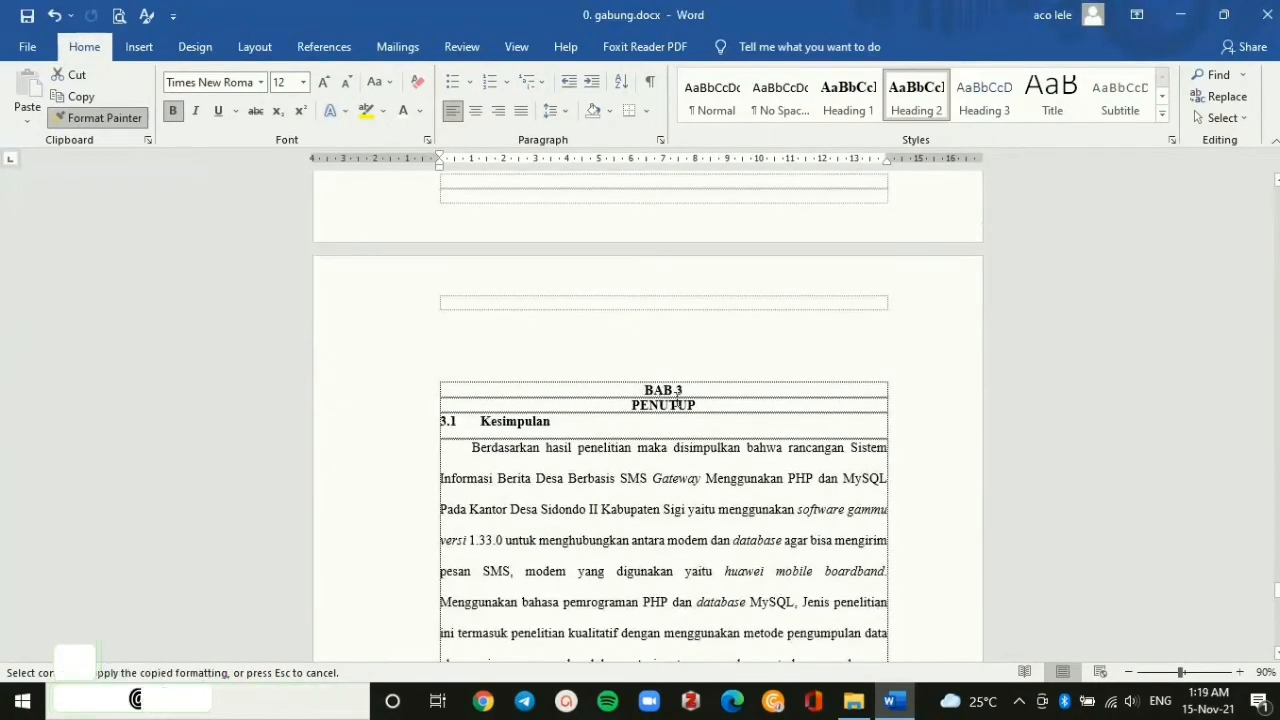
pyautogui.click(500, 423)
# Copy the Kesimpulan formatting to the 3.2 Saran subheading with Format Painter.
pyautogui.click(112, 120)
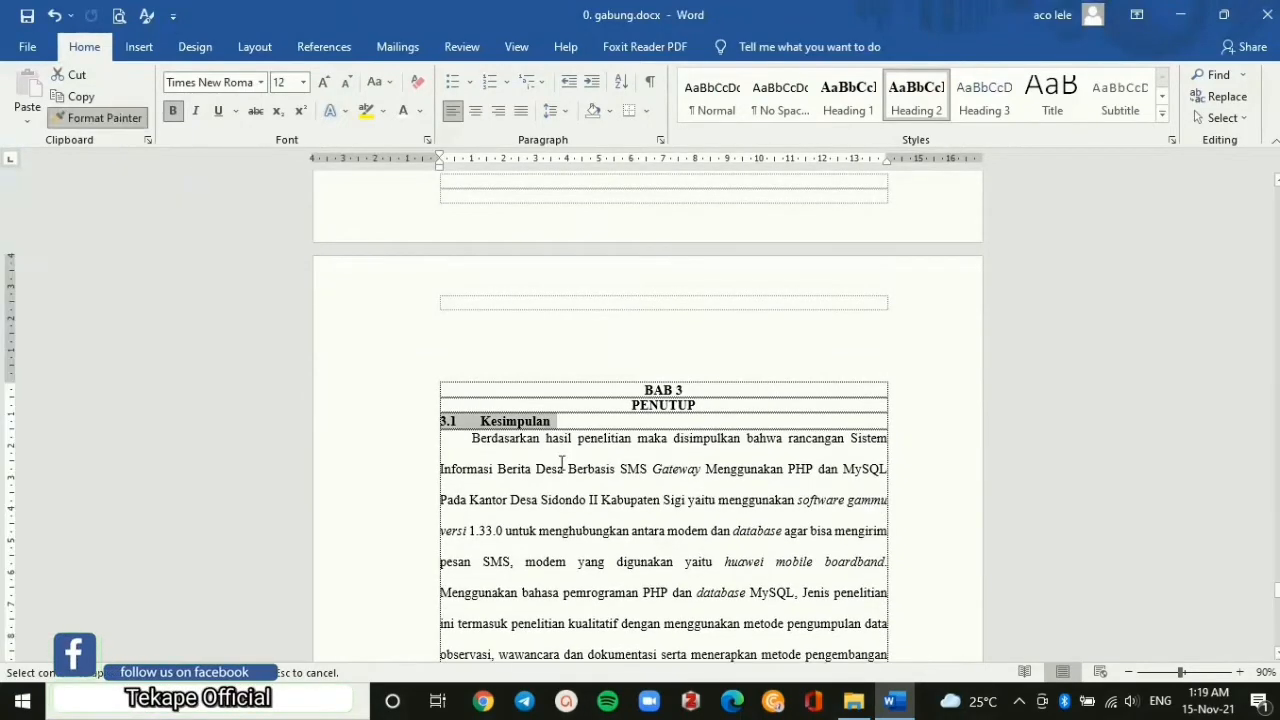
pyautogui.scroll(-7, 526, 534)
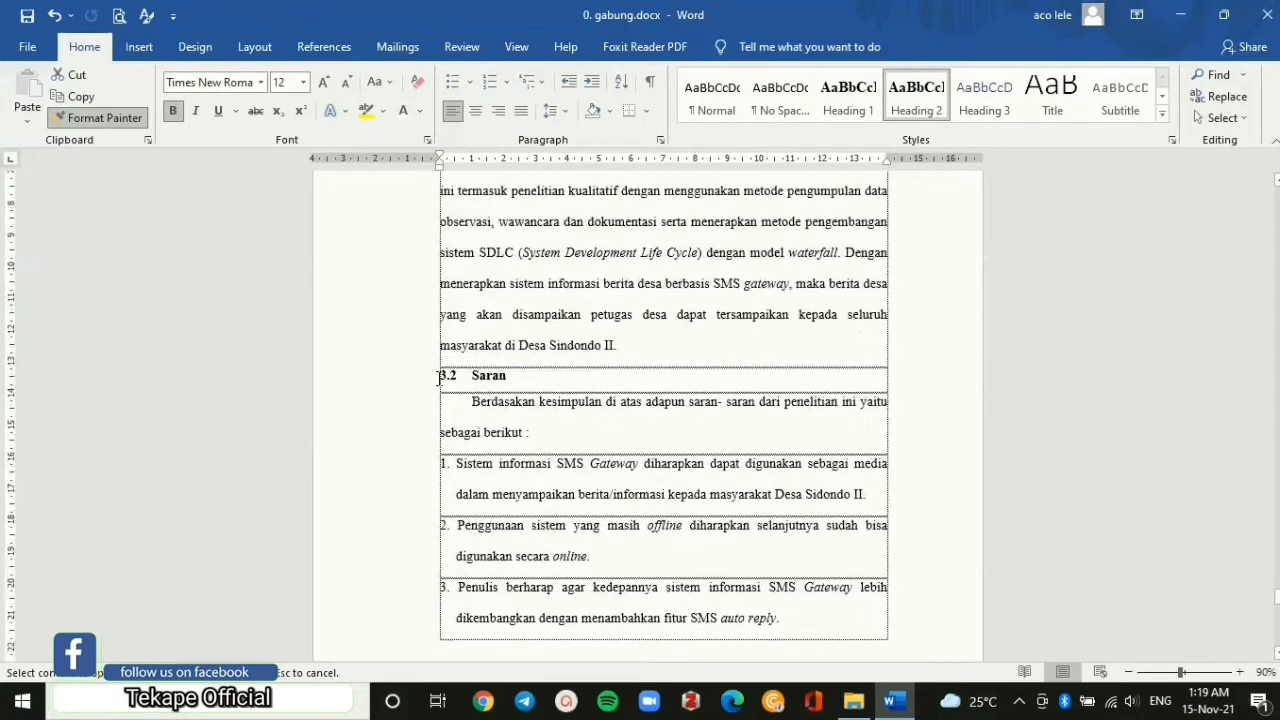
pyautogui.moveTo(465, 380); pyautogui.dragTo(535, 381)
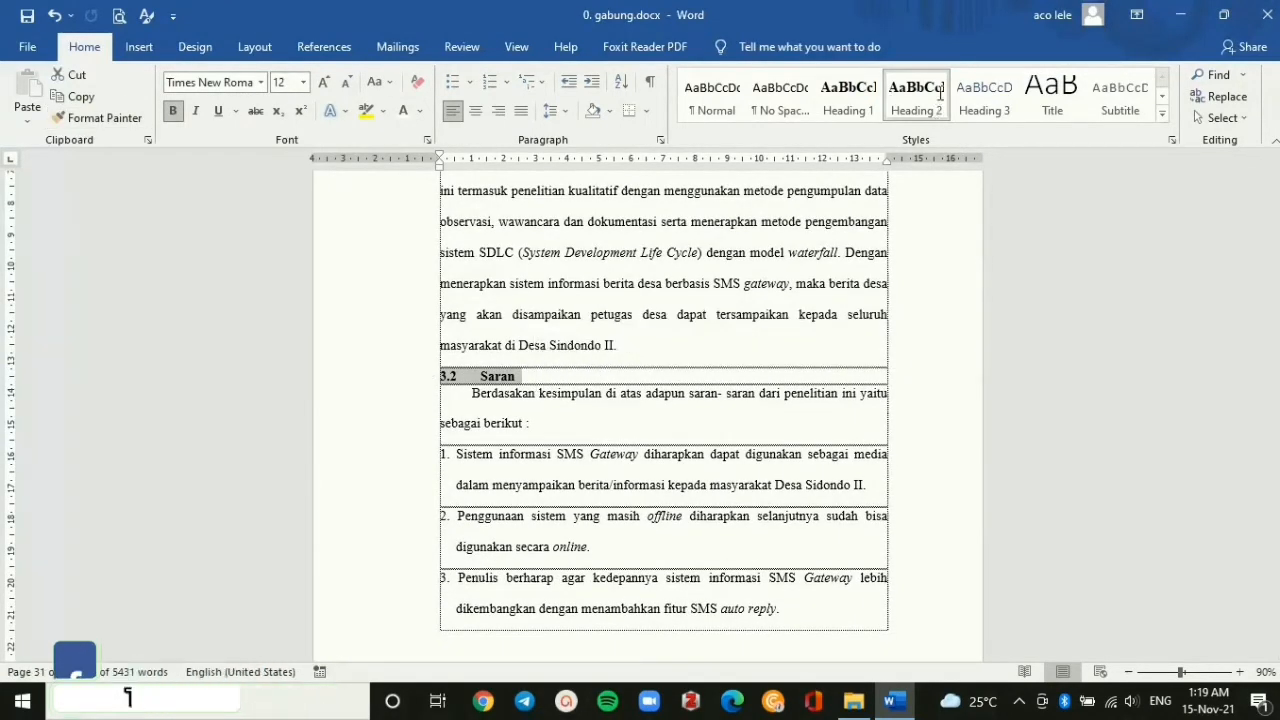
pyautogui.click(480, 376)
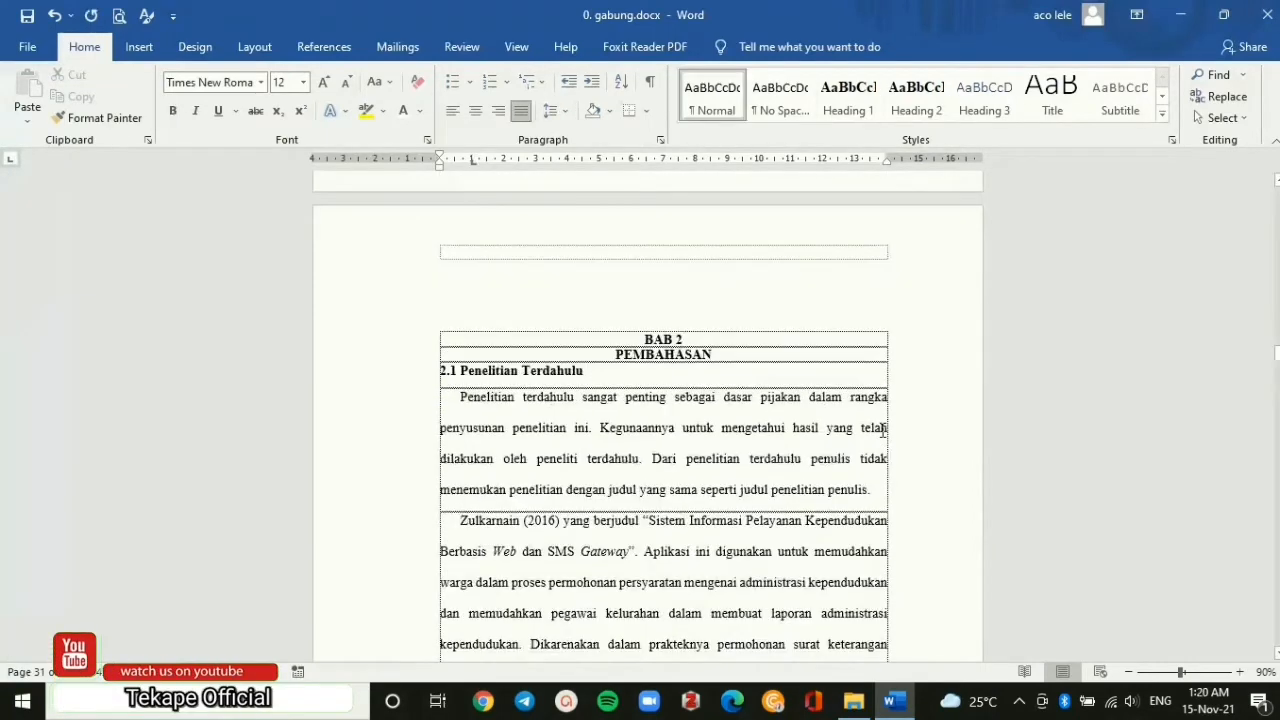
# Check which heading styles the BAB 2 heading and the Penelitian Terdahulu subheading use, and look through the chapter down to Landasan Teori.
pyautogui.scroll(-1, 679, 287)
pyautogui.click(668, 268)
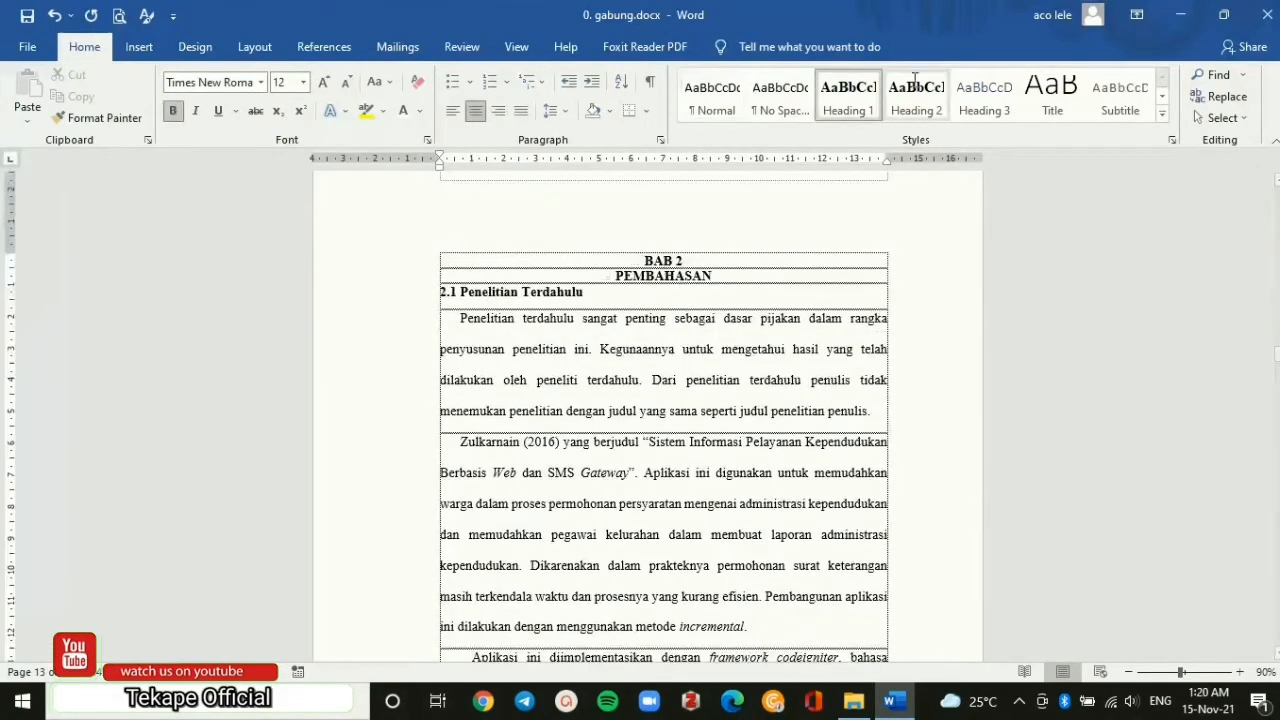
pyautogui.click(525, 292)
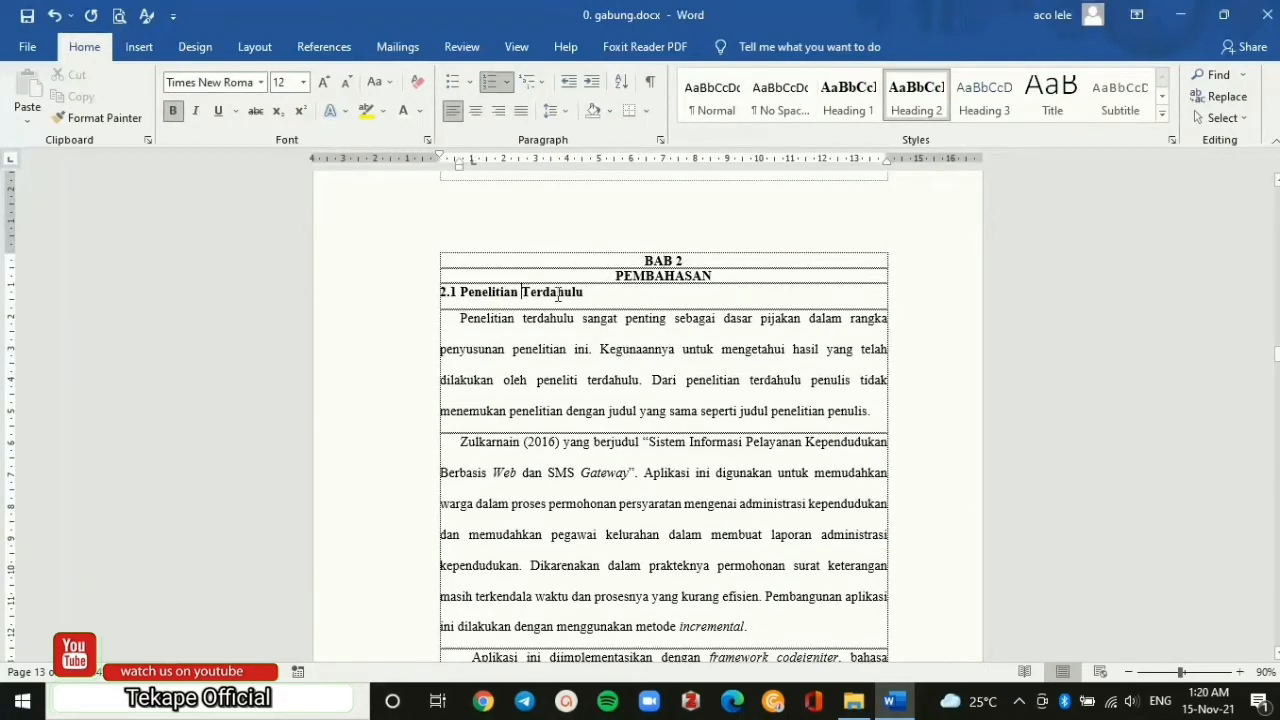
pyautogui.scroll(-2, 643, 349)
pyautogui.scroll(-10, 643, 349)
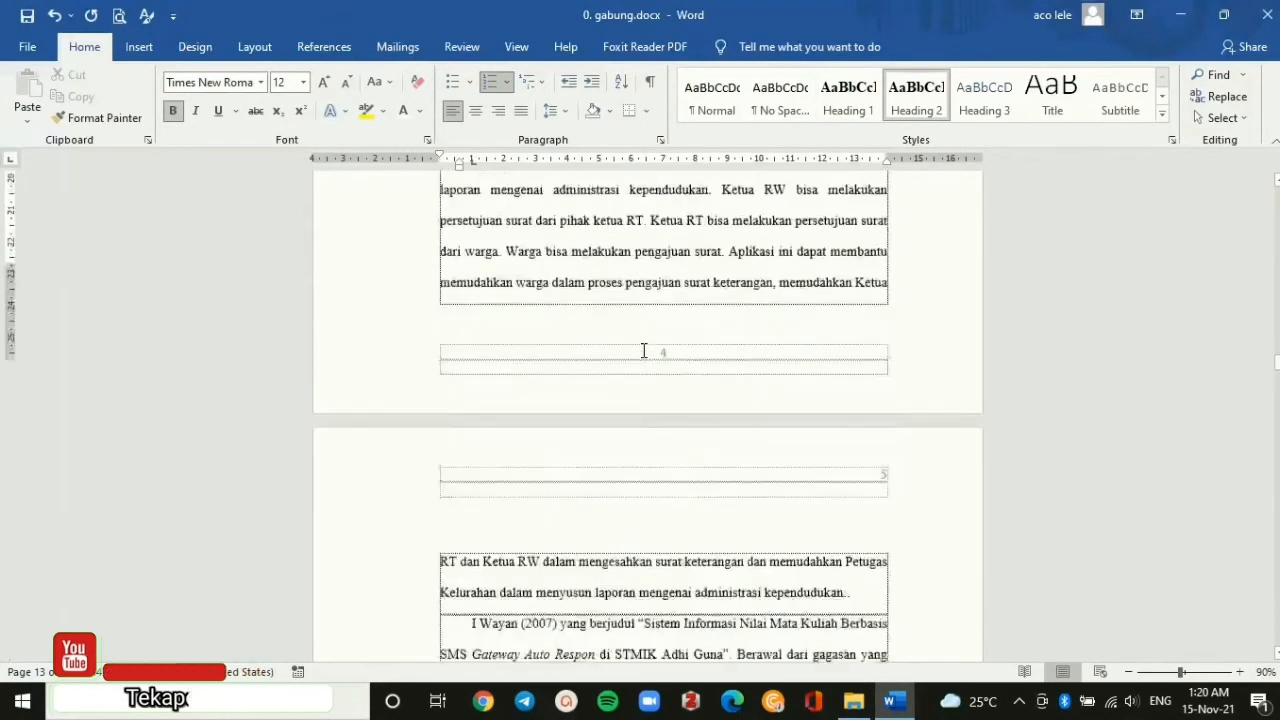
pyautogui.scroll(-20, 644, 350)
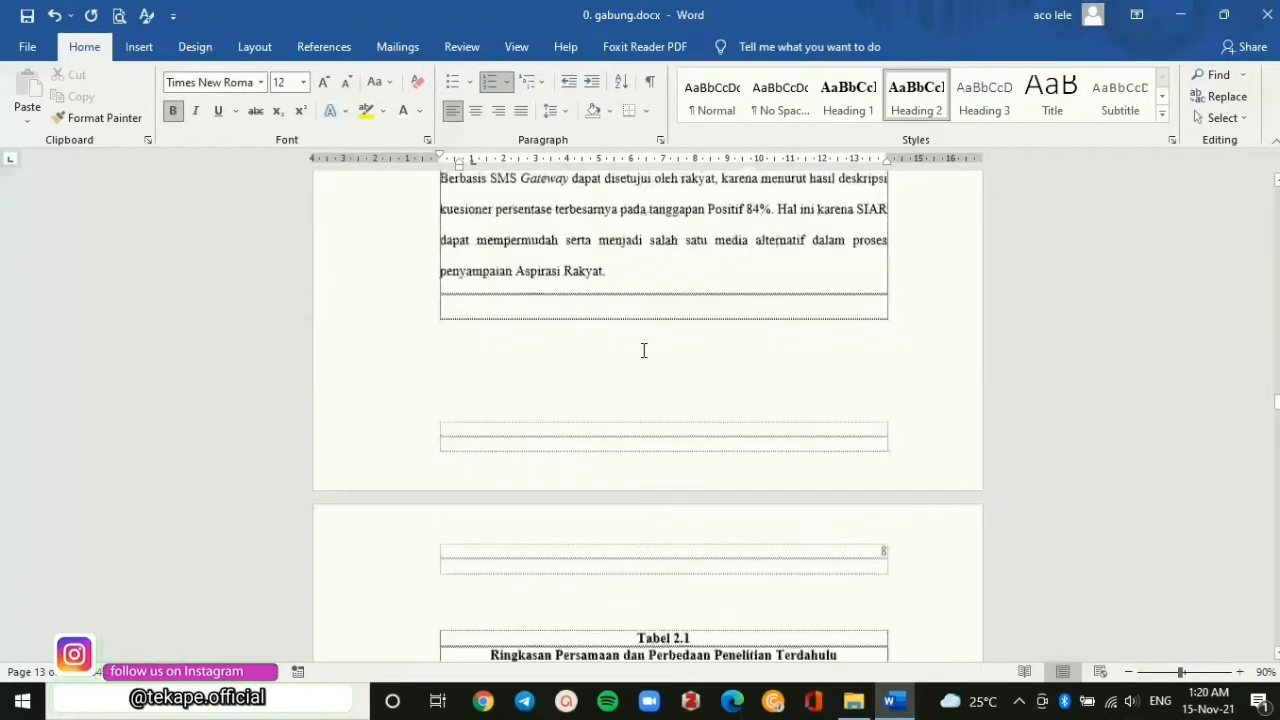
pyautogui.scroll(-15, 644, 350)
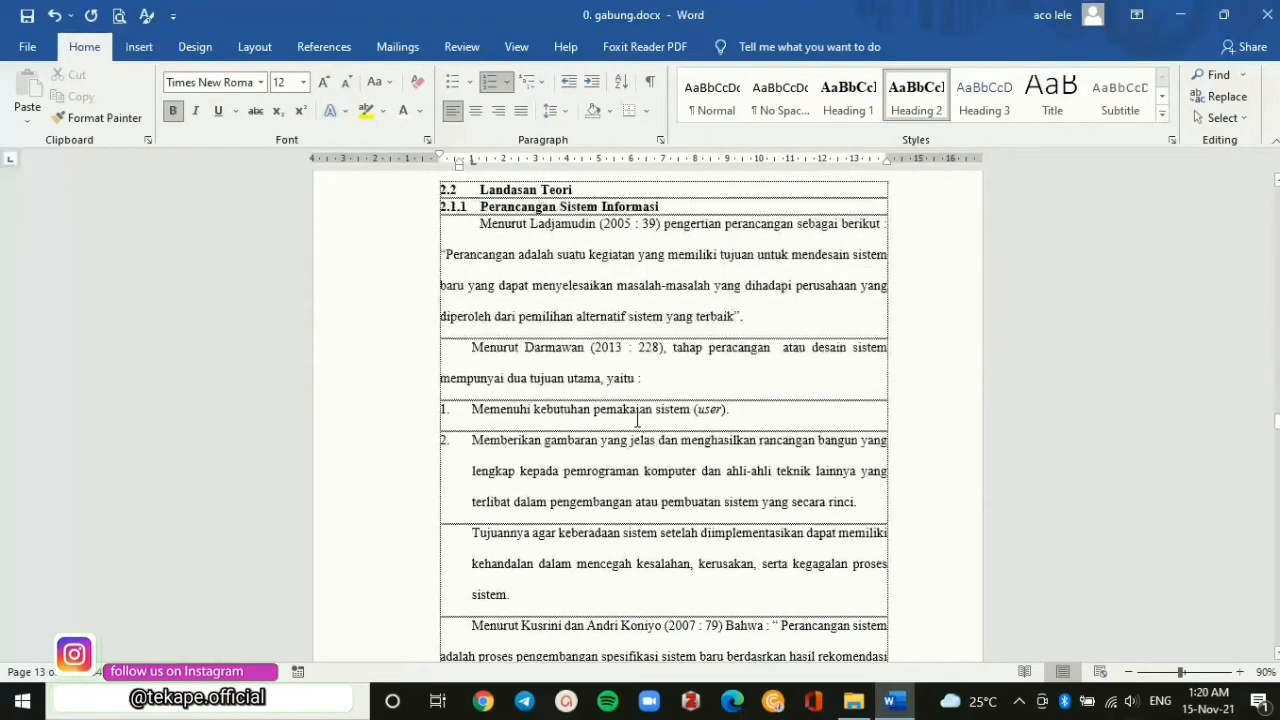
# Select the 2.1.1 Perancangan Sistem Informasi subheading and open the options of the Heading 3 style.
pyautogui.scroll(2, 637, 420)
pyautogui.tripleClick(570, 324)
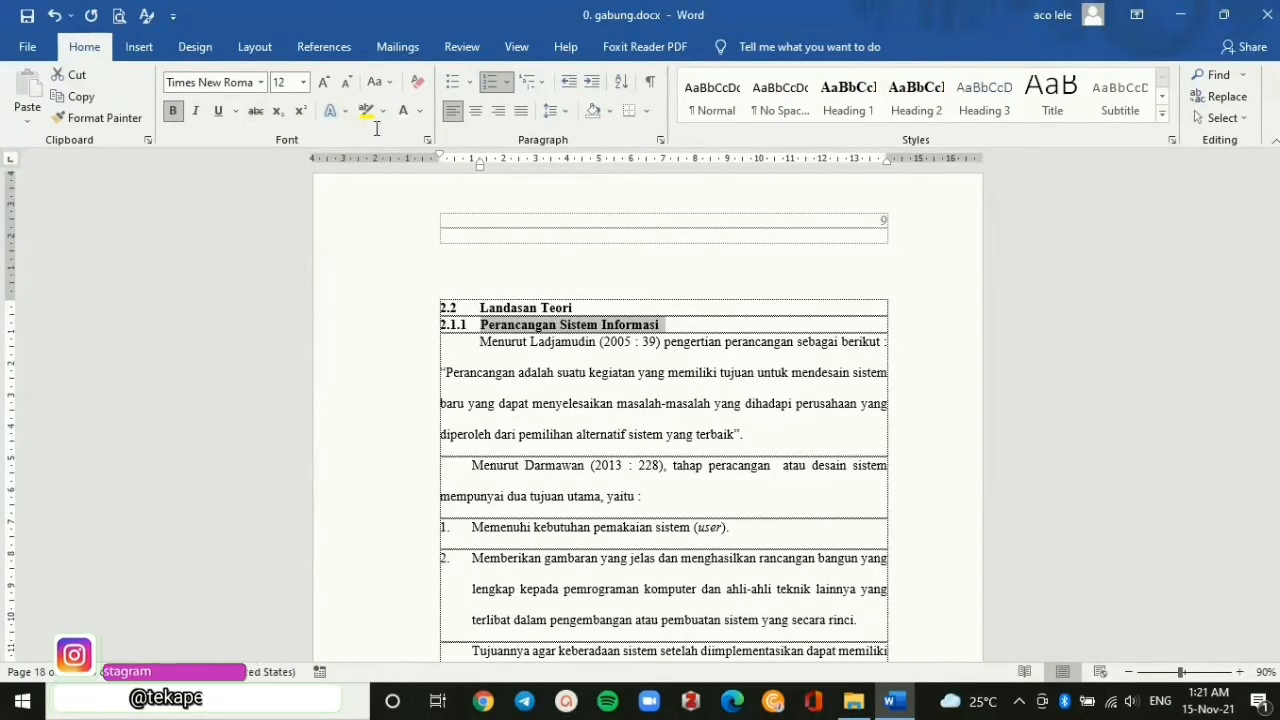
pyautogui.rightClick(990, 95)
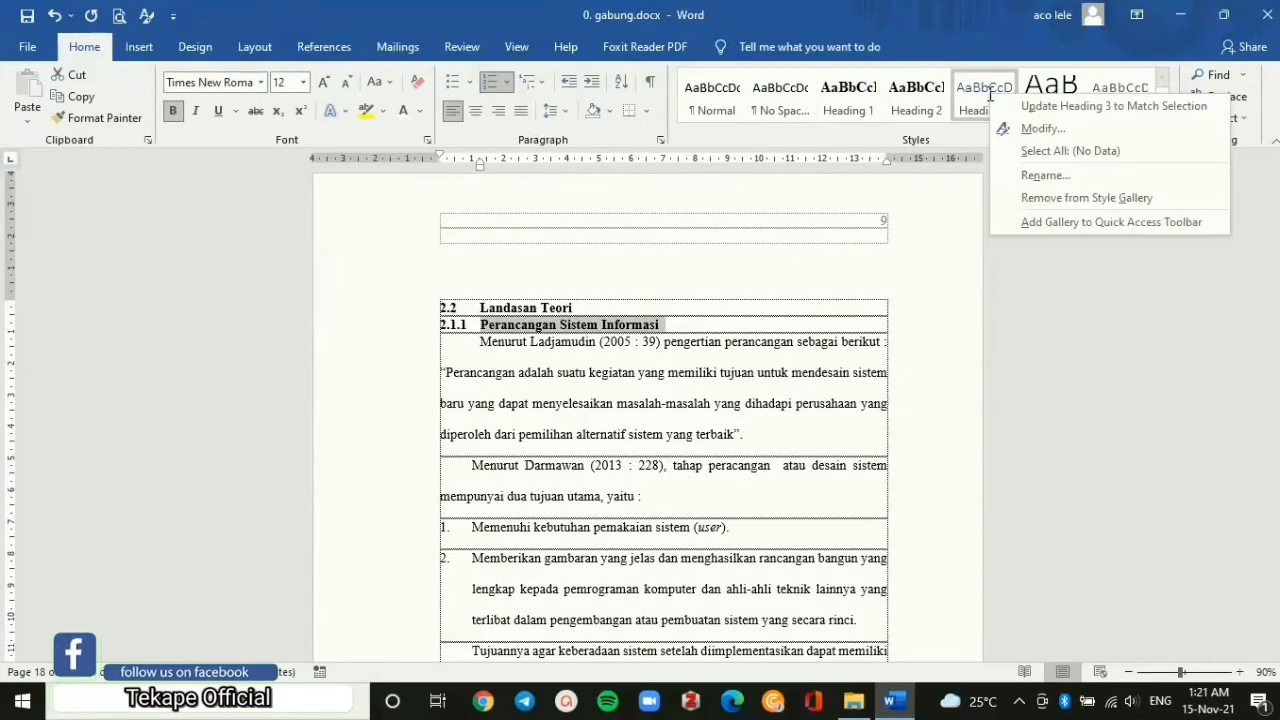
# Modify the Heading 3 style to Times New Roman, 12 pt, bold, with the Automatic font color.
pyautogui.click(1042, 129)
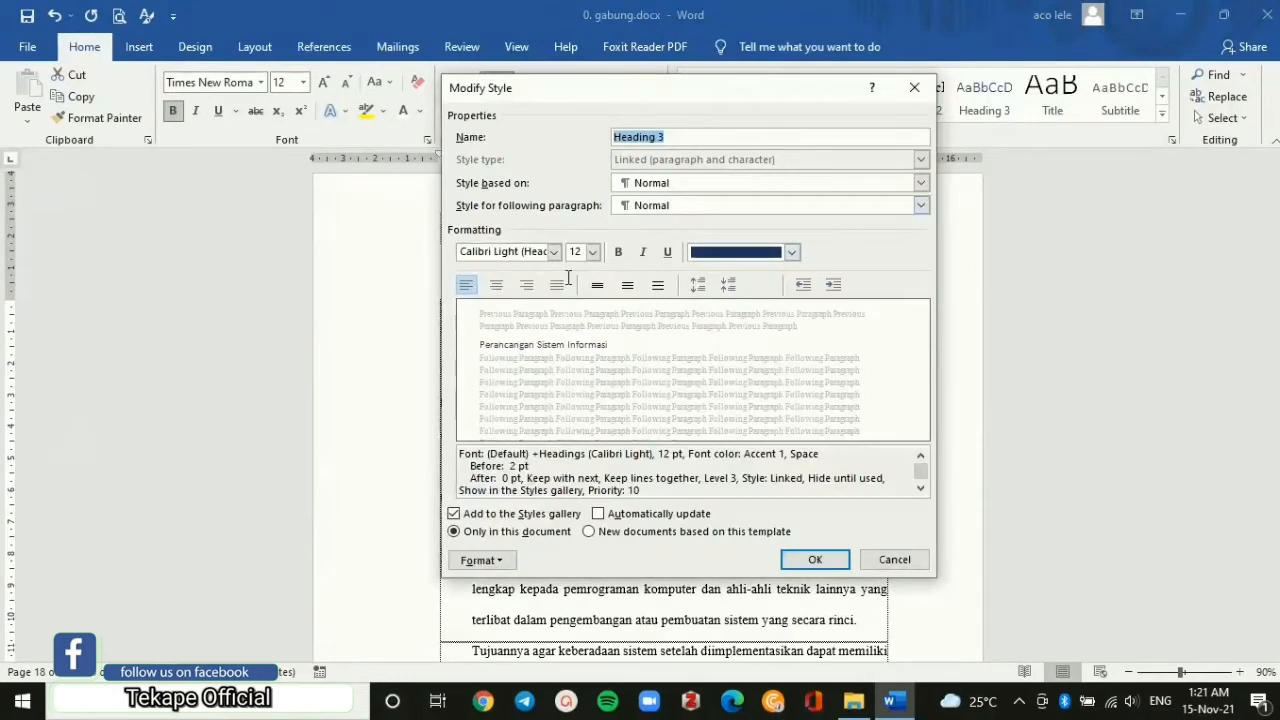
pyautogui.click(496, 253)
pyautogui.write('Times New Roman')
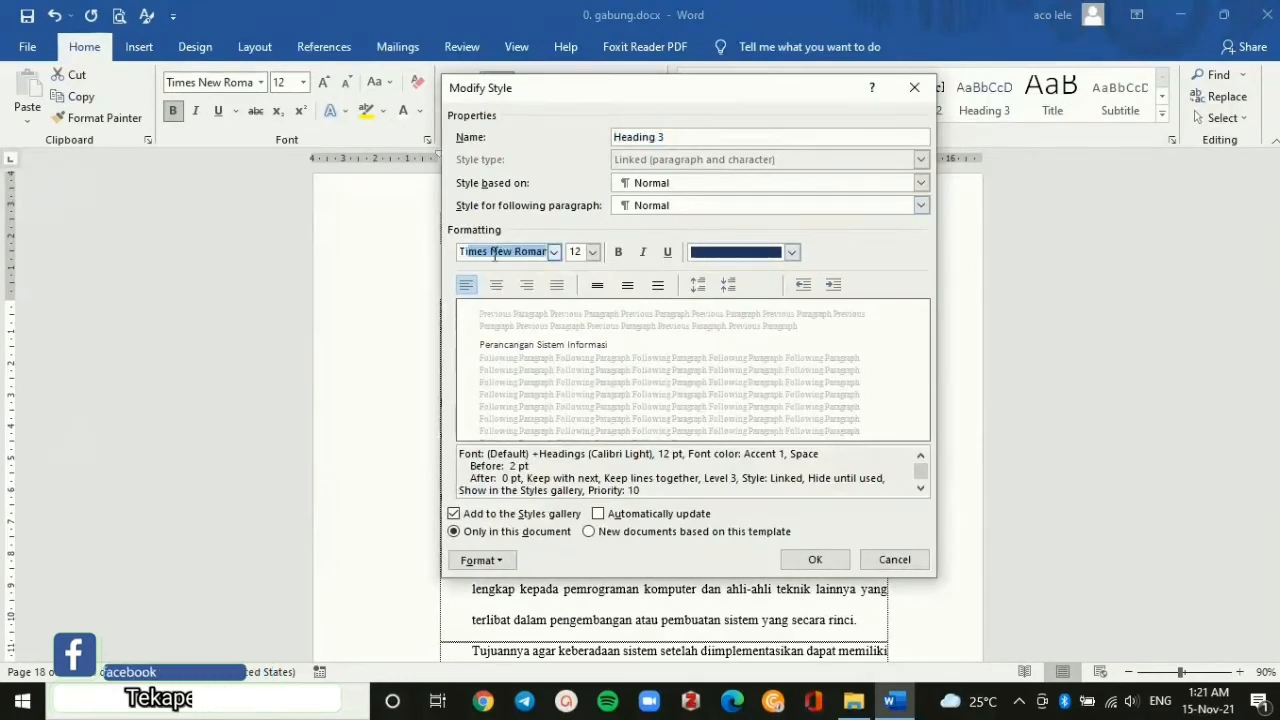
pyautogui.click(577, 252)
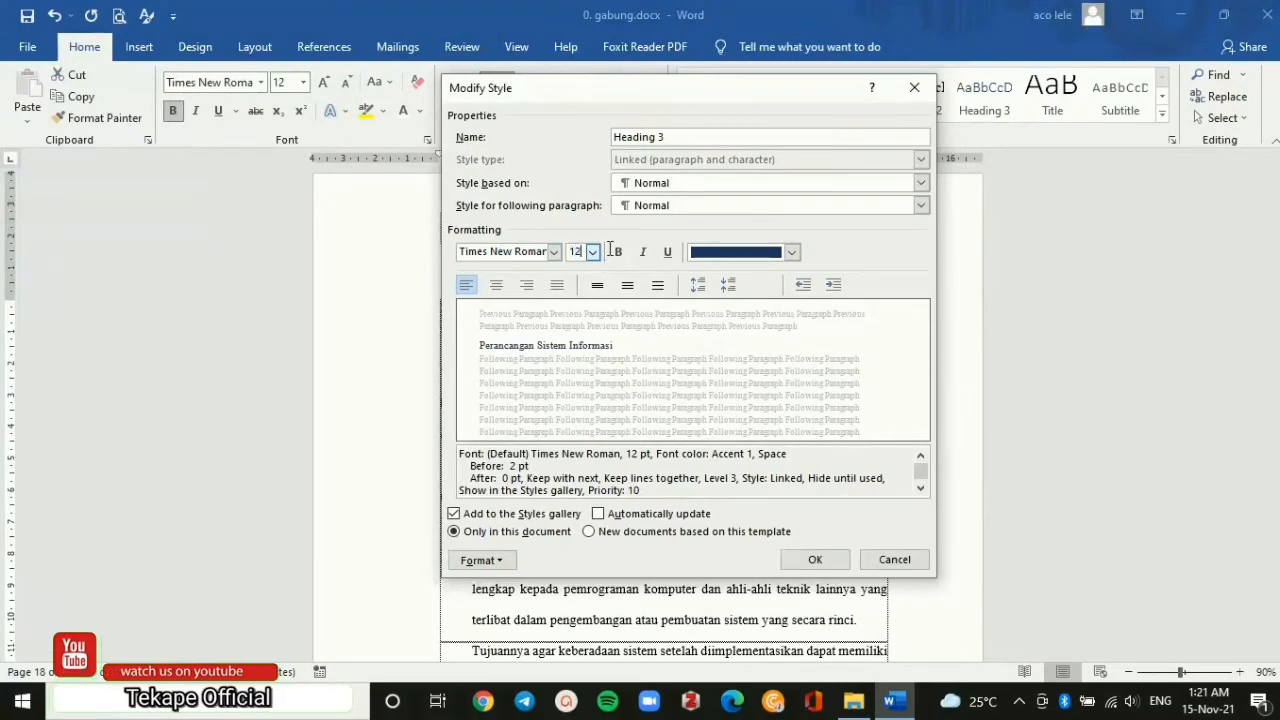
pyautogui.click(619, 252)
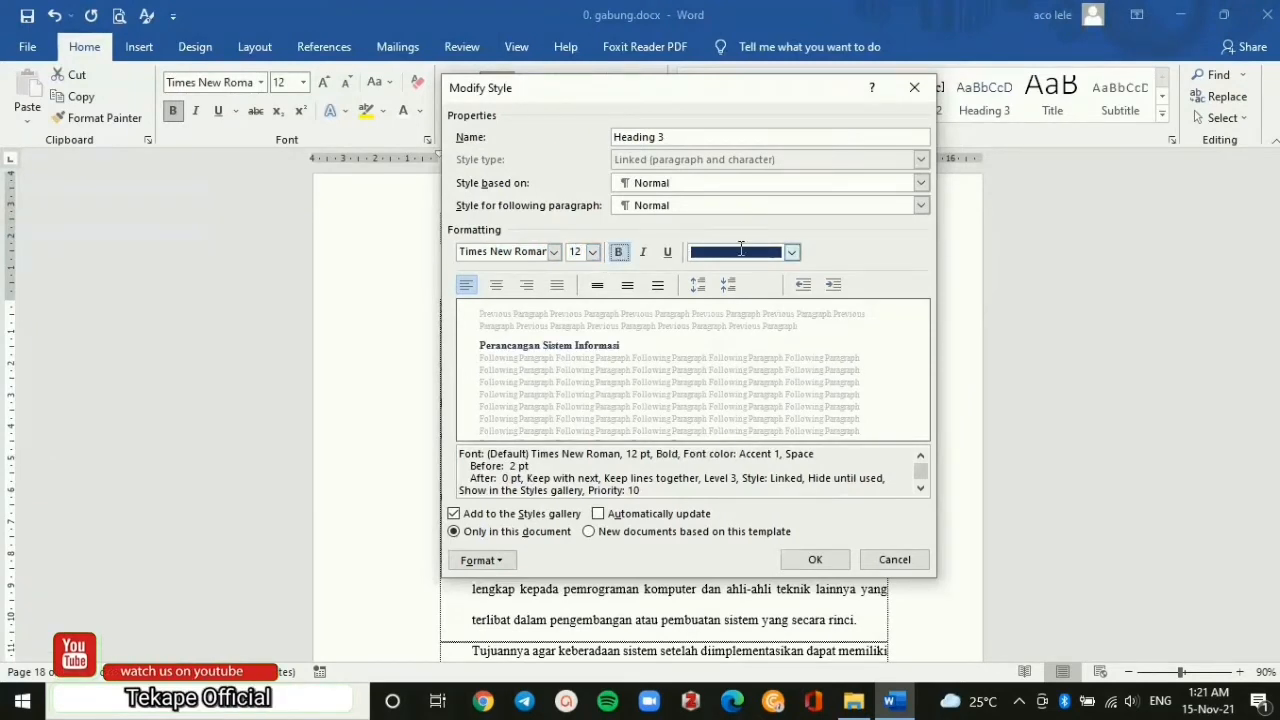
pyautogui.click(792, 252)
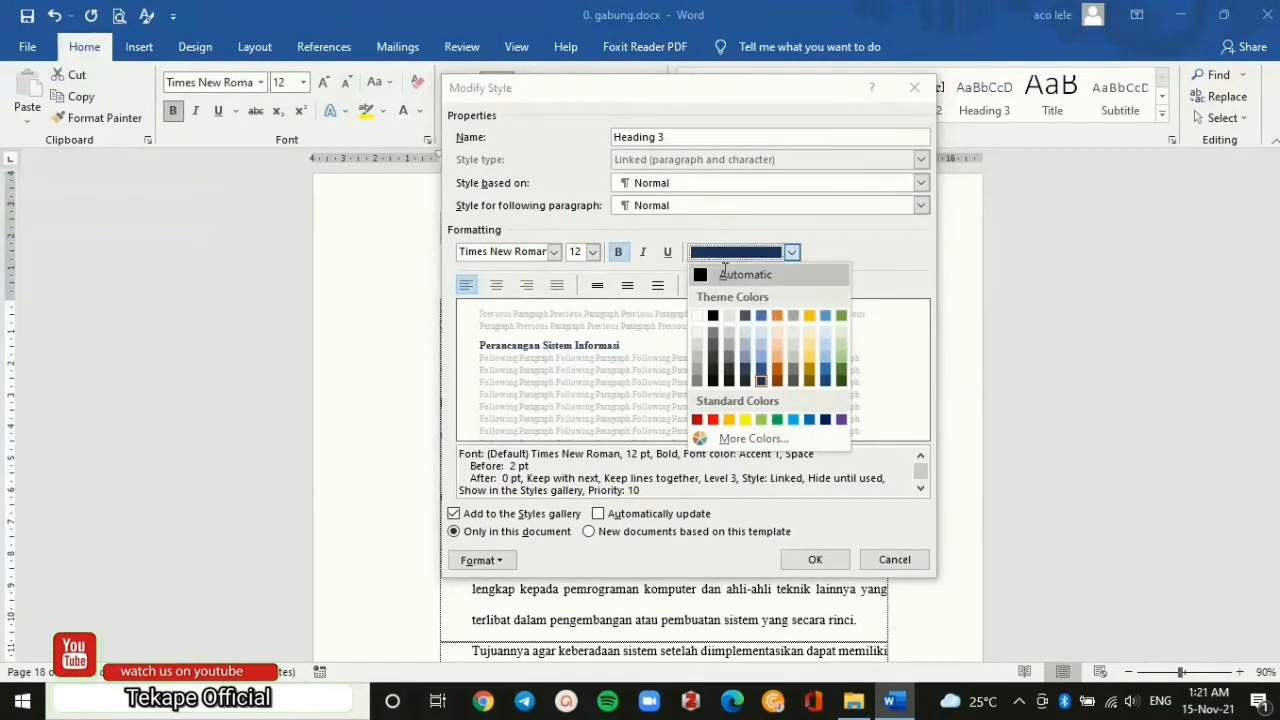
pyautogui.click(725, 270)
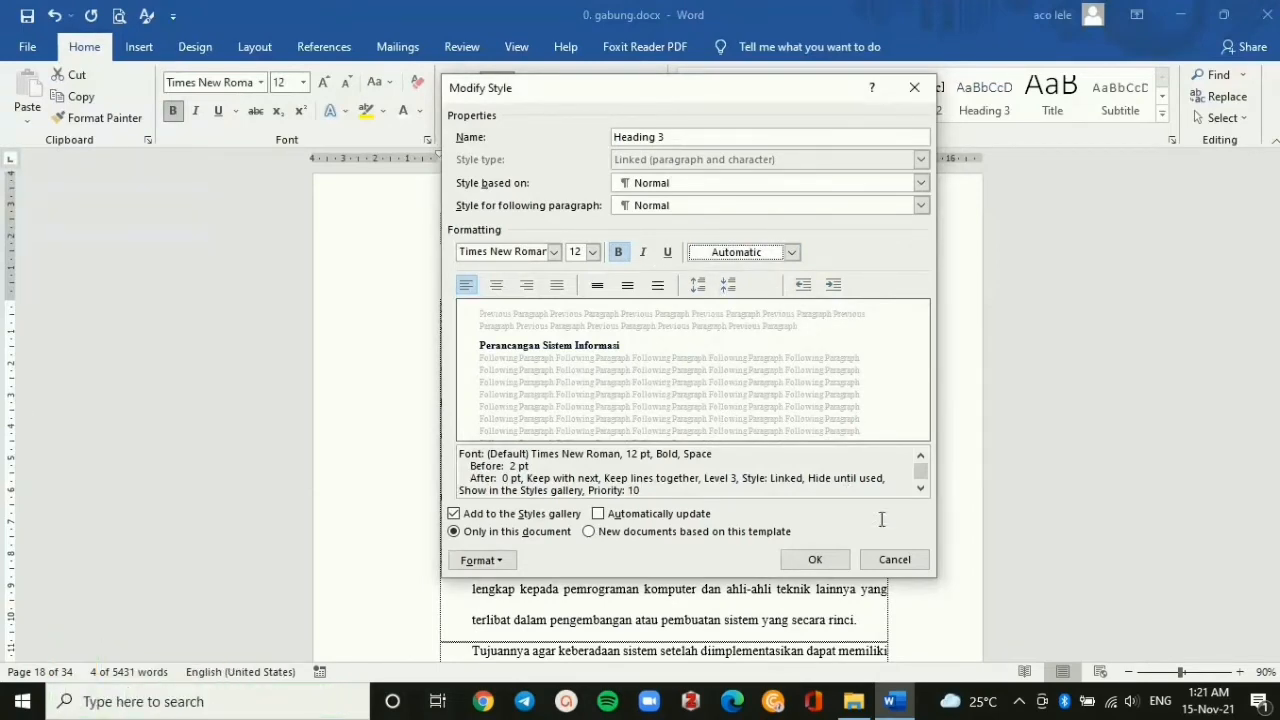
pyautogui.click(818, 559)
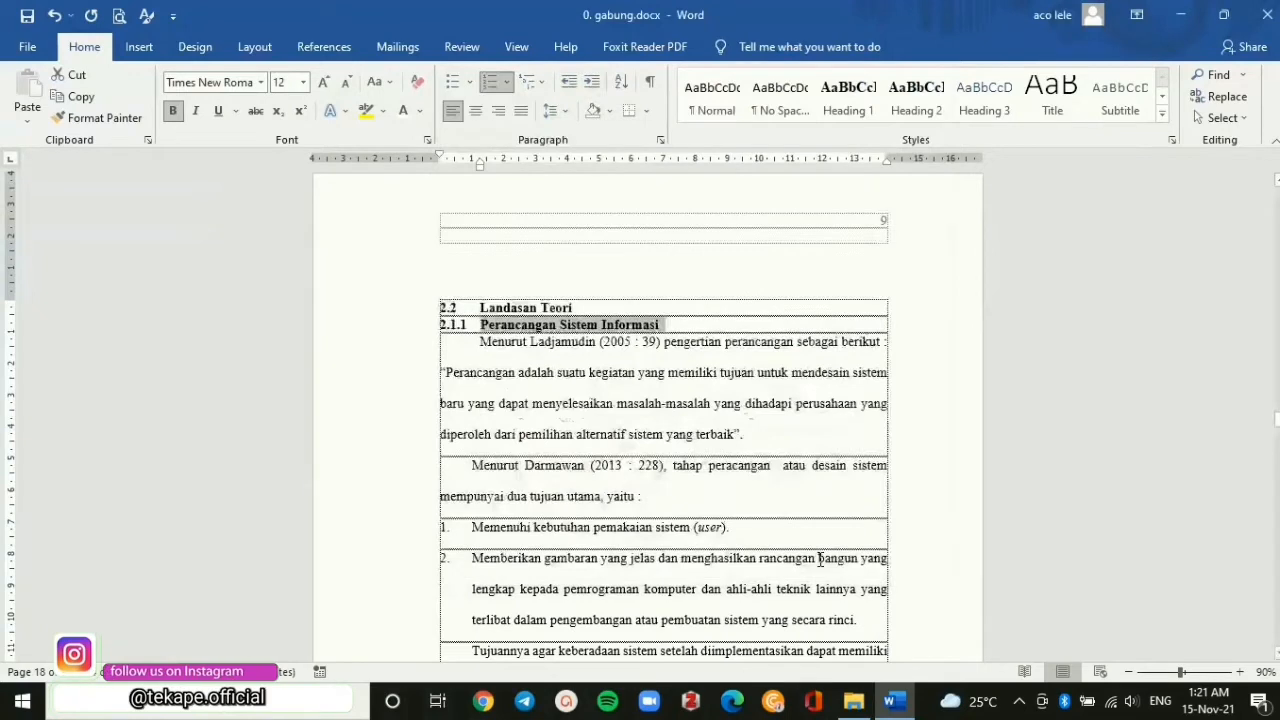
# Apply Heading 3 to the "Perancangan Sistem Informasi" subheading and number it 2.2.1, with a tab before the title.
pyautogui.click(468, 342)
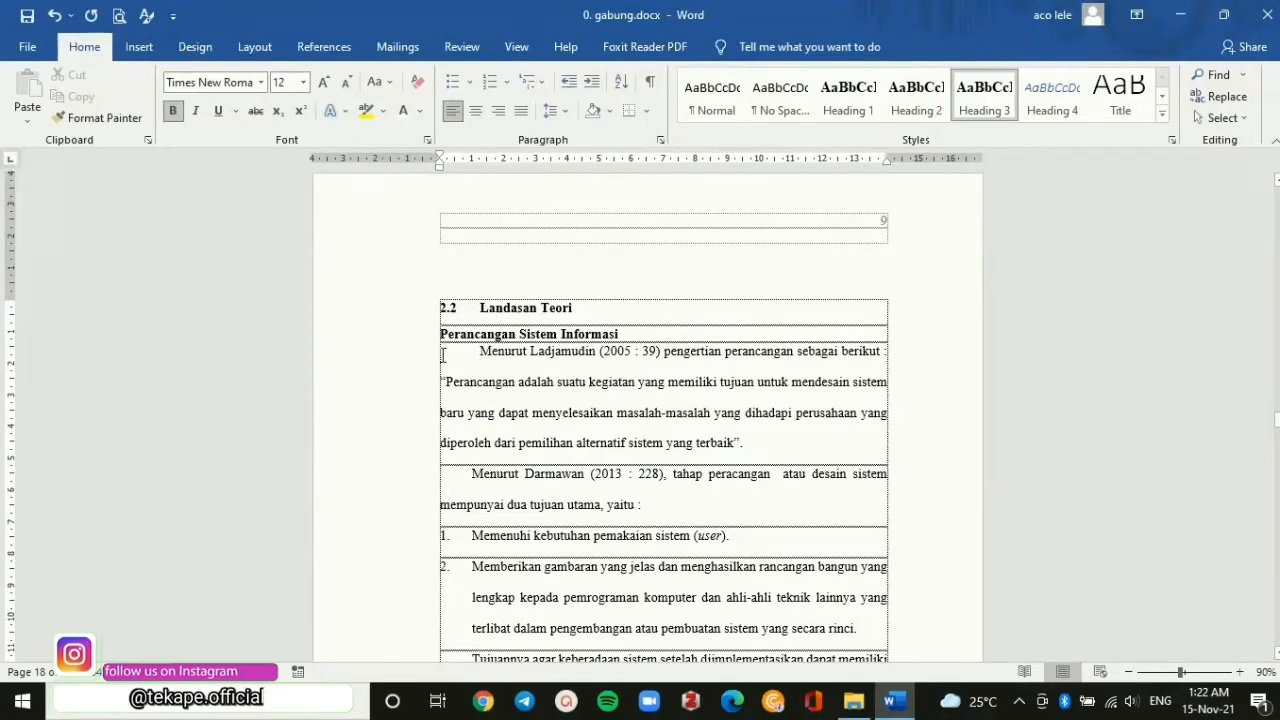
pyautogui.write('2.2')
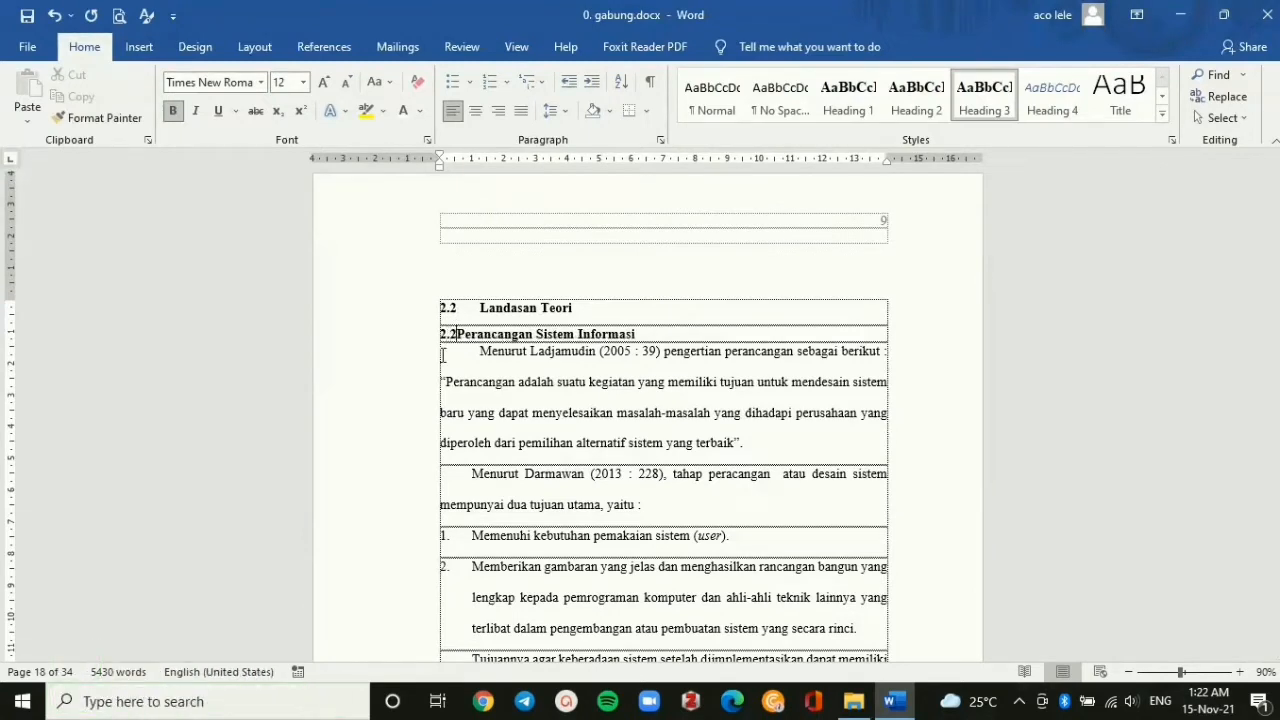
pyautogui.write('.1')
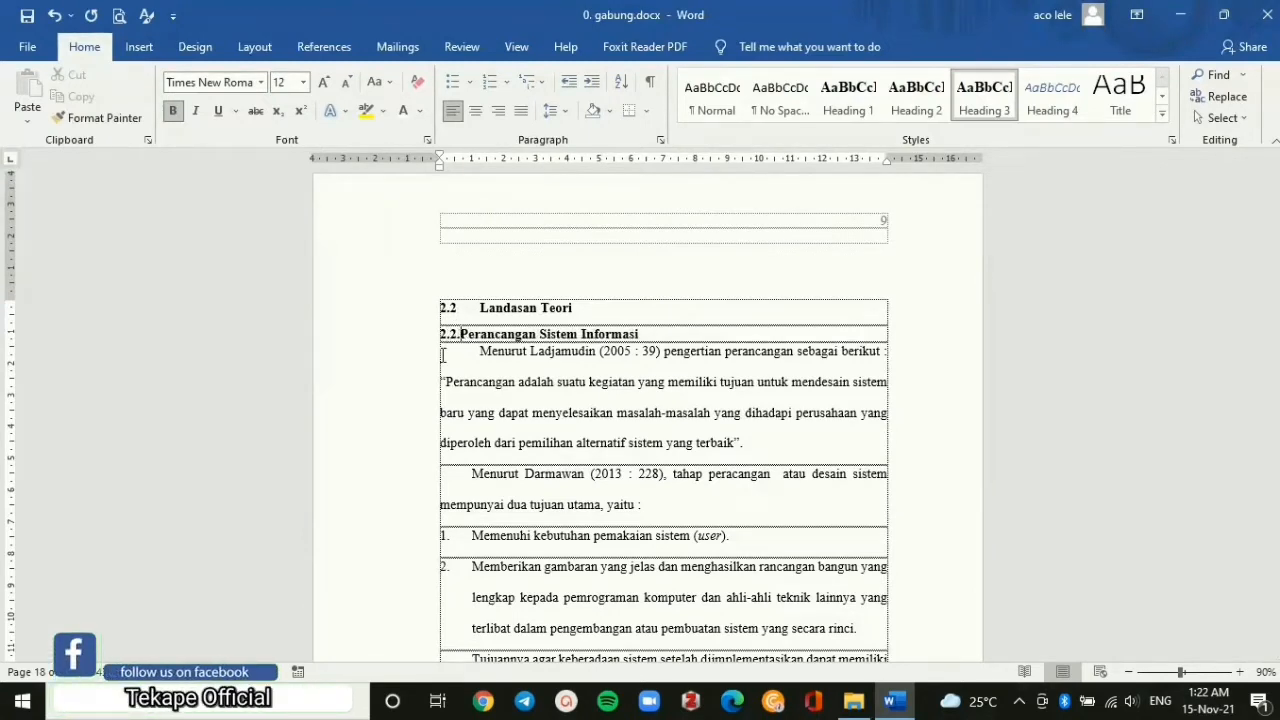
pyautogui.press('Tab')
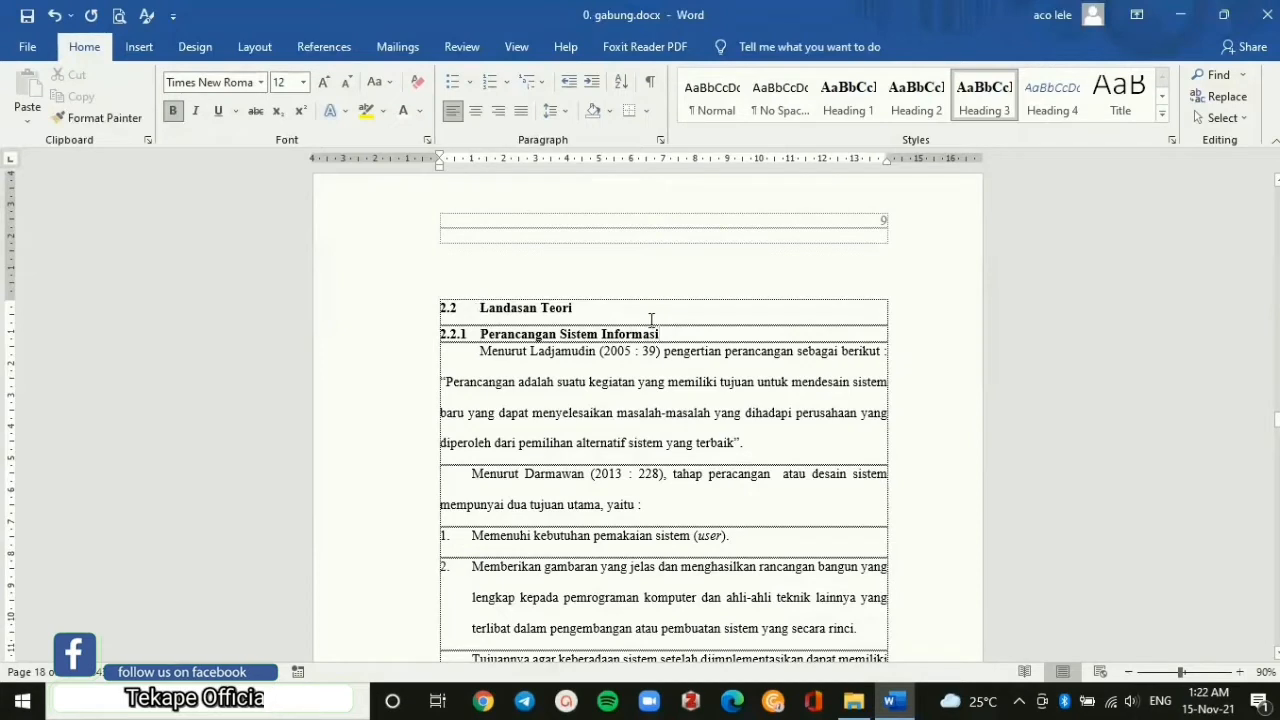
pyautogui.press('Return')
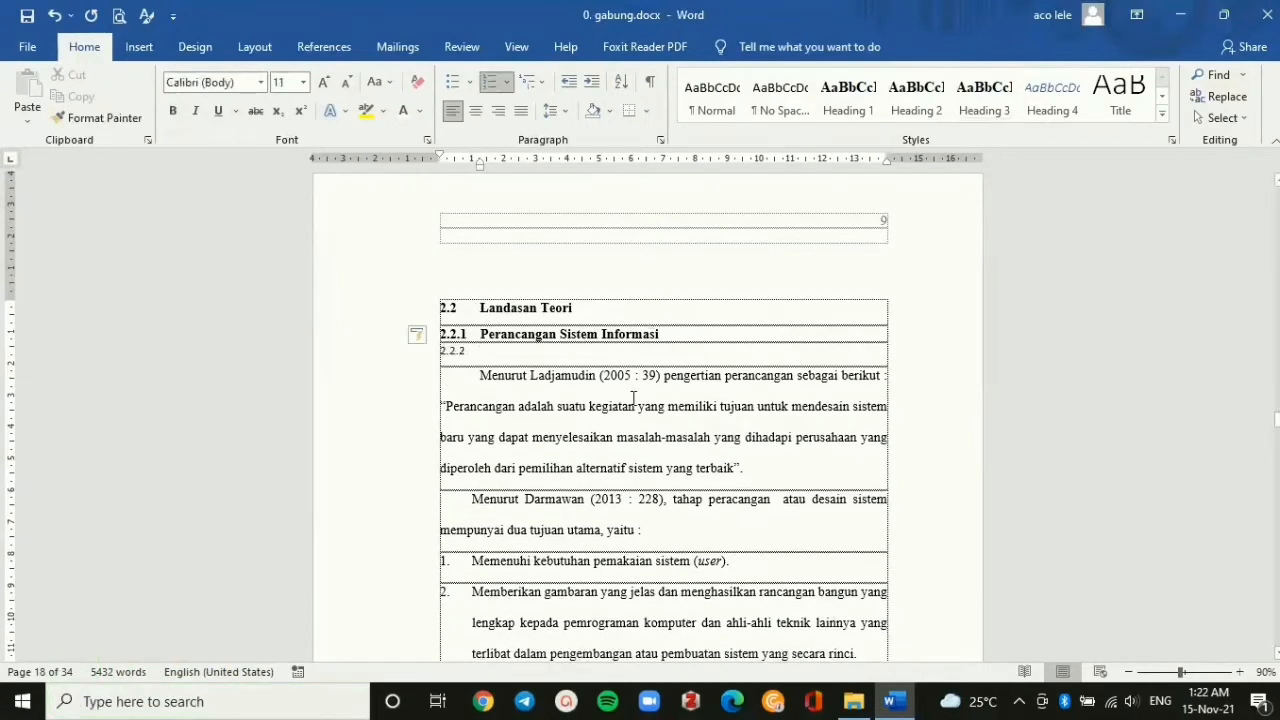
pyautogui.press('Delete')
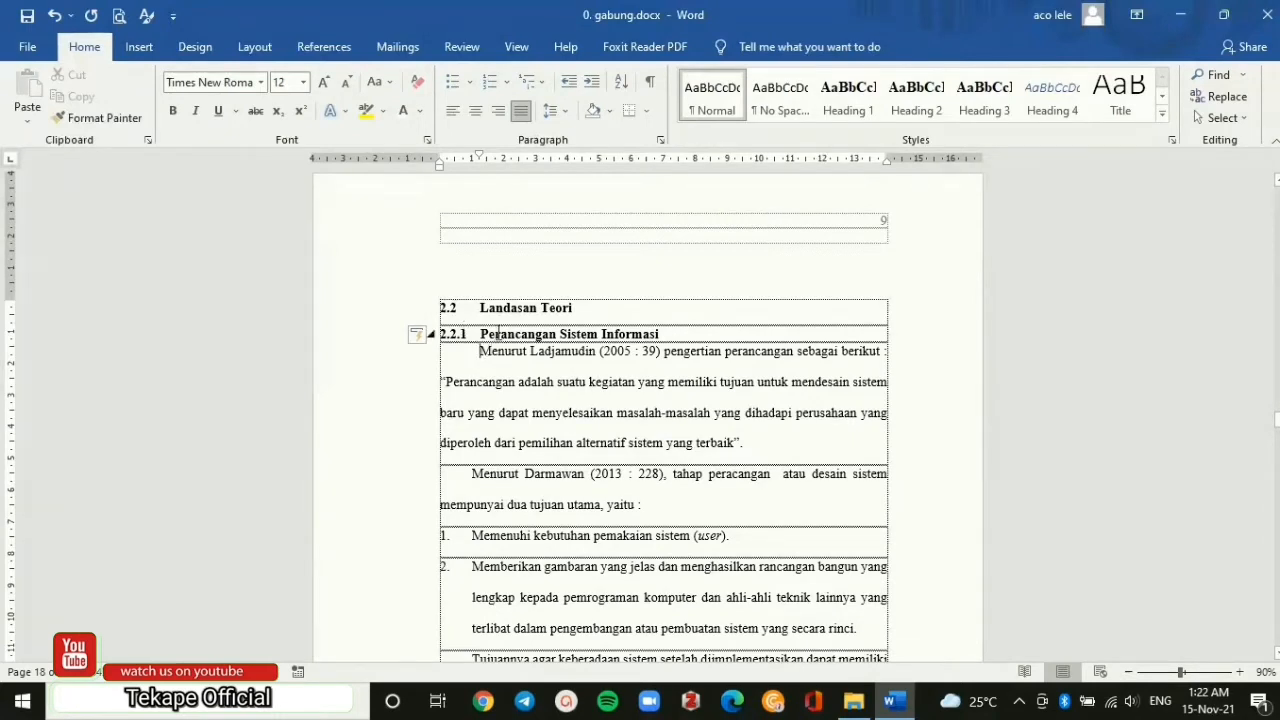
pyautogui.click(497, 334)
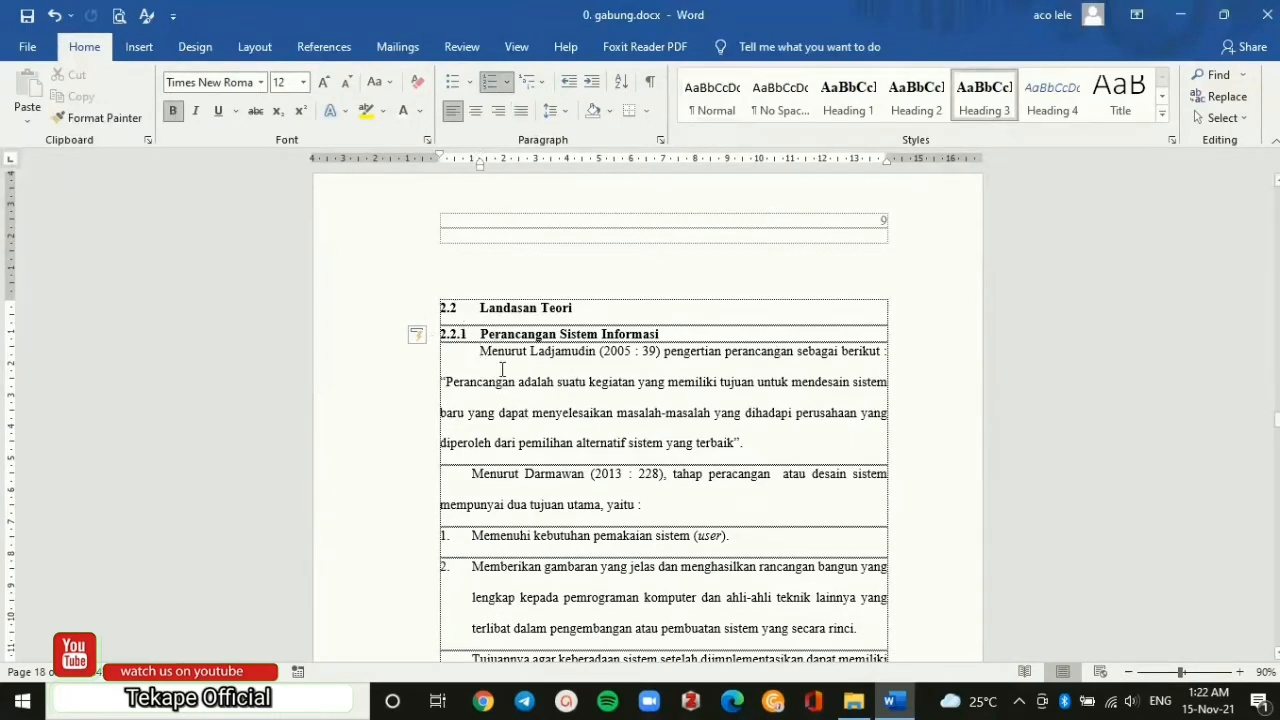
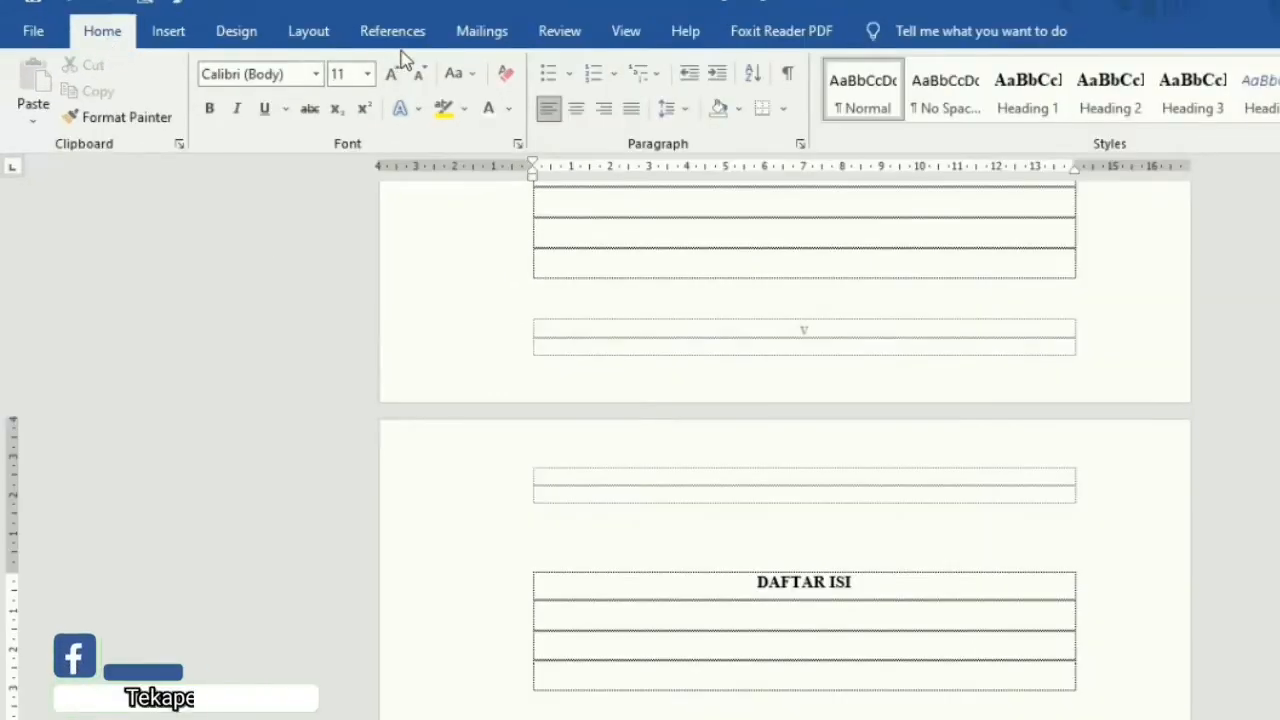
# Insert a custom table of contents below the DAFTAR ISI title with the tab leader set to (none).
pyautogui.click(336, 52)
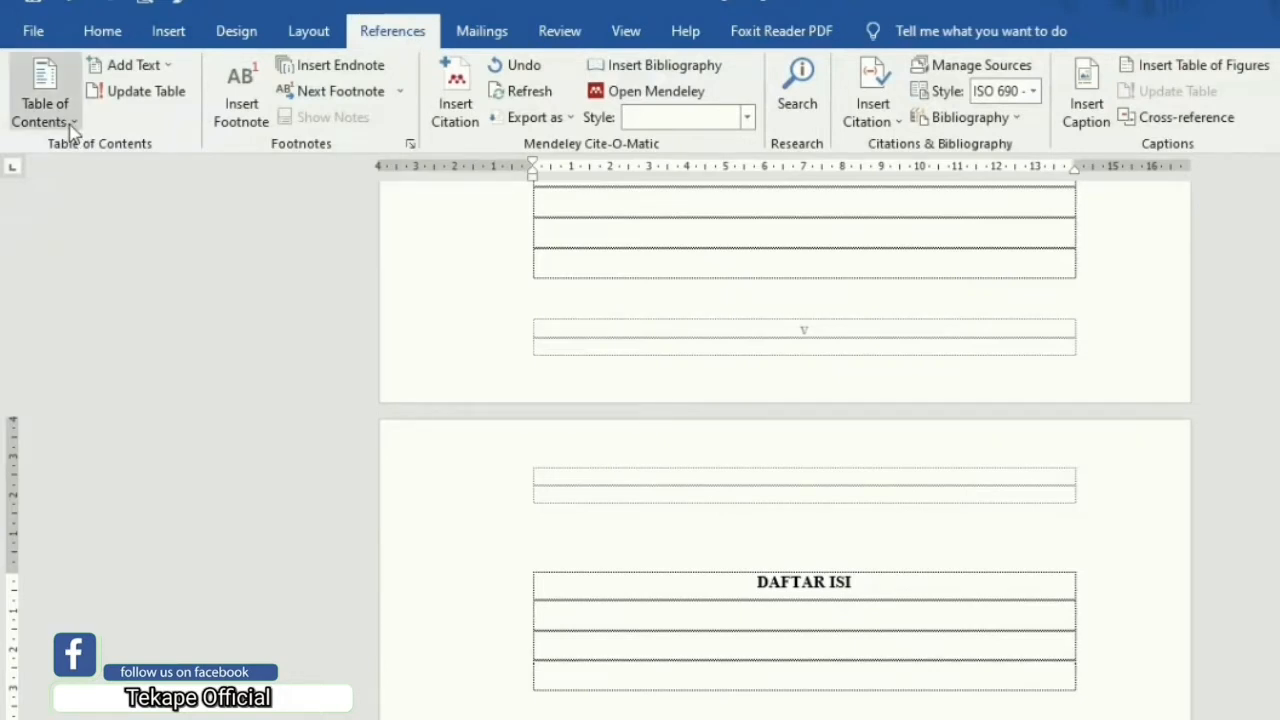
pyautogui.click(66, 122)
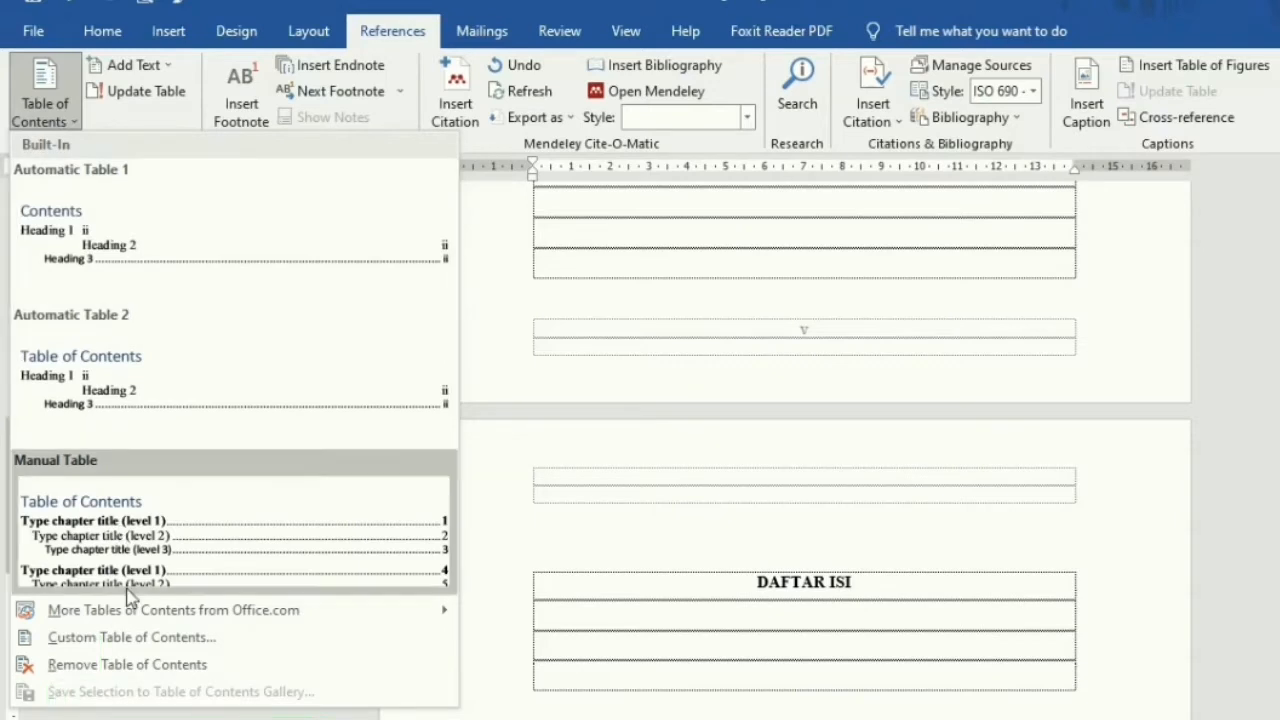
pyautogui.click(147, 638)
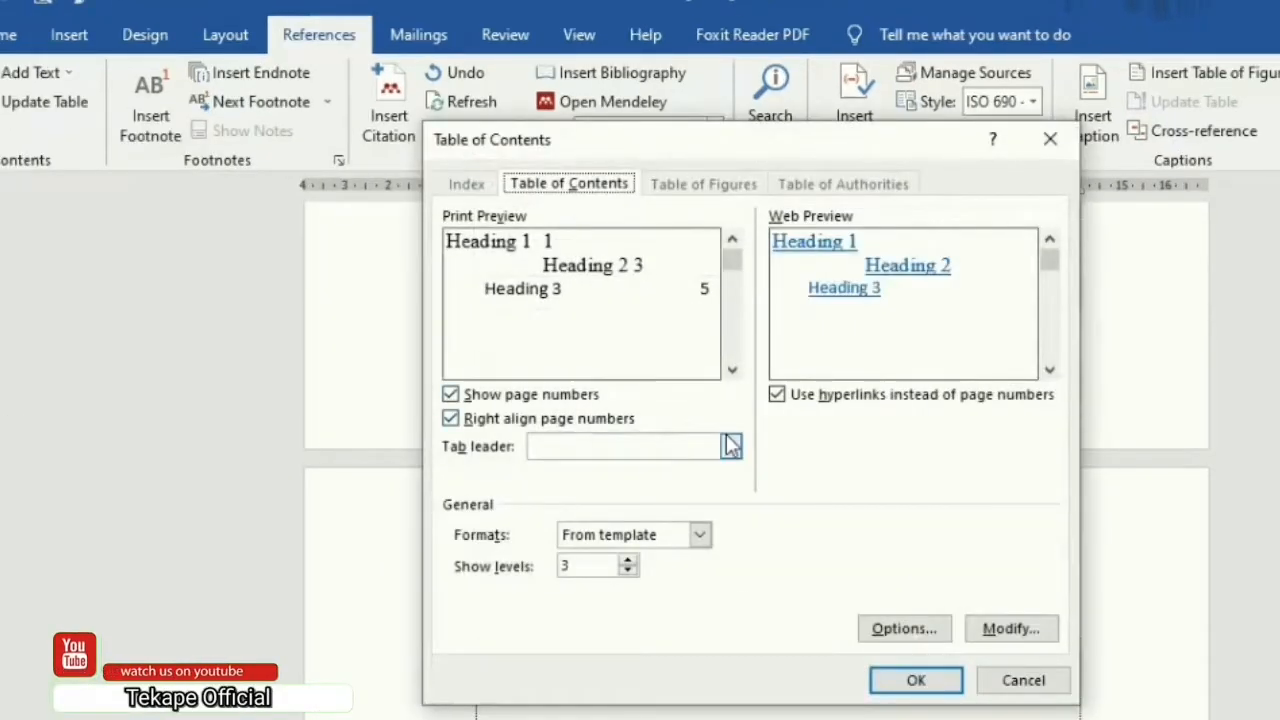
pyautogui.click(657, 446)
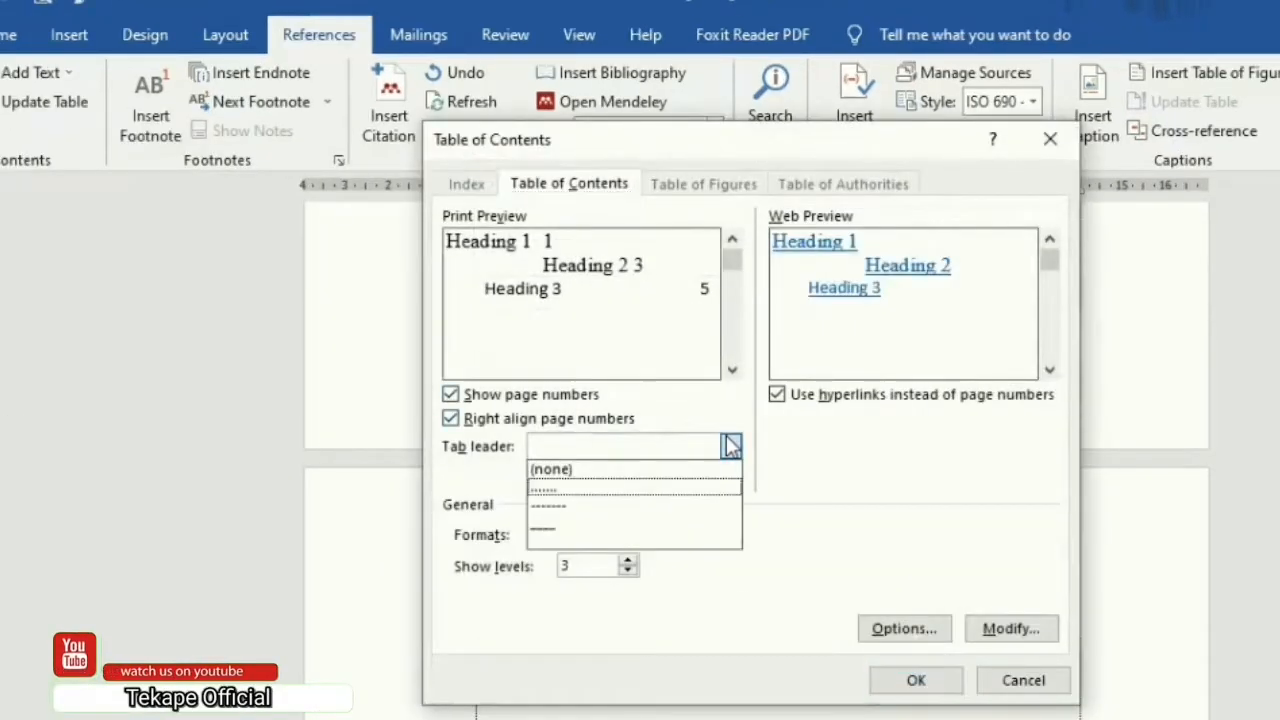
pyautogui.click(653, 474)
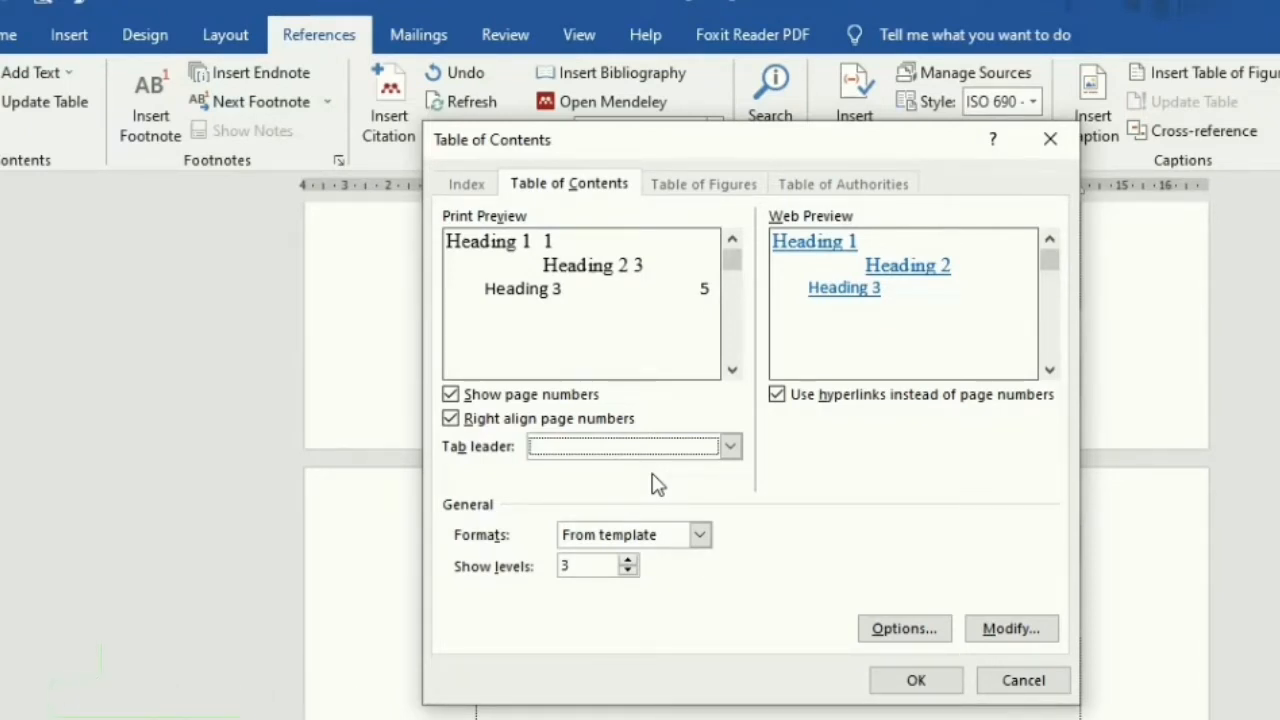
pyautogui.click(730, 446)
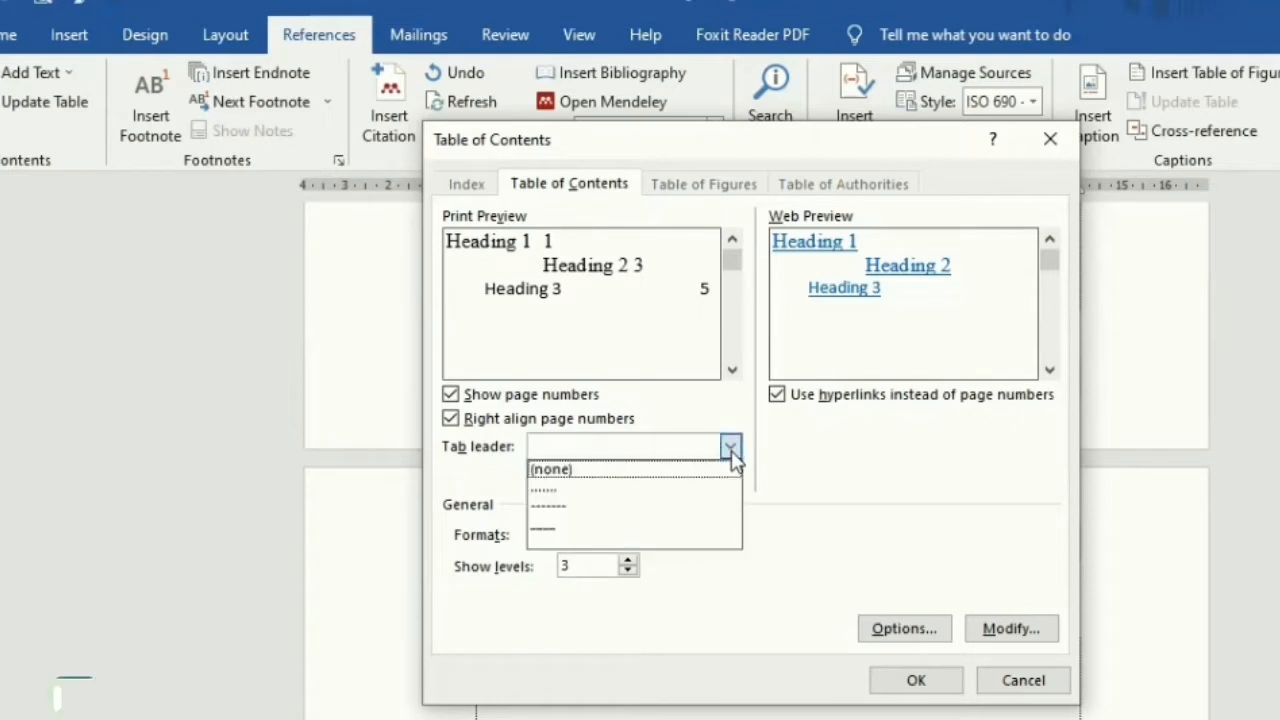
pyautogui.click(623, 470)
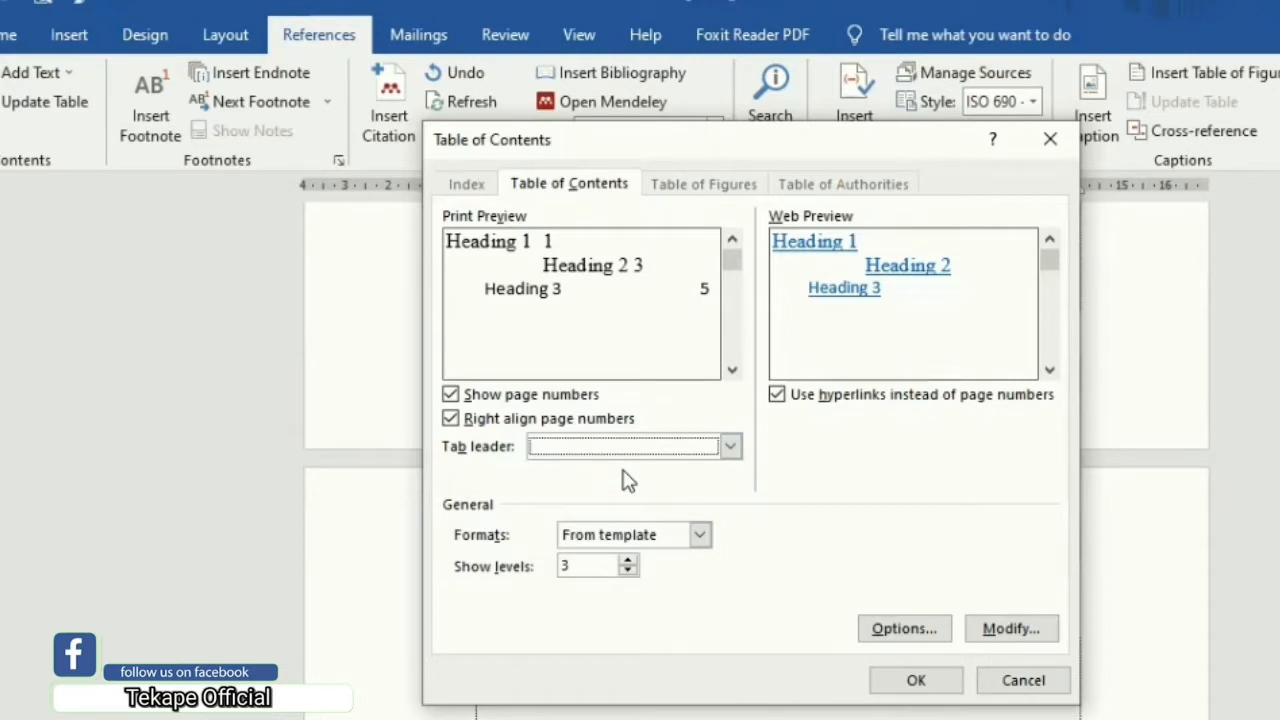
pyautogui.click(916, 680)
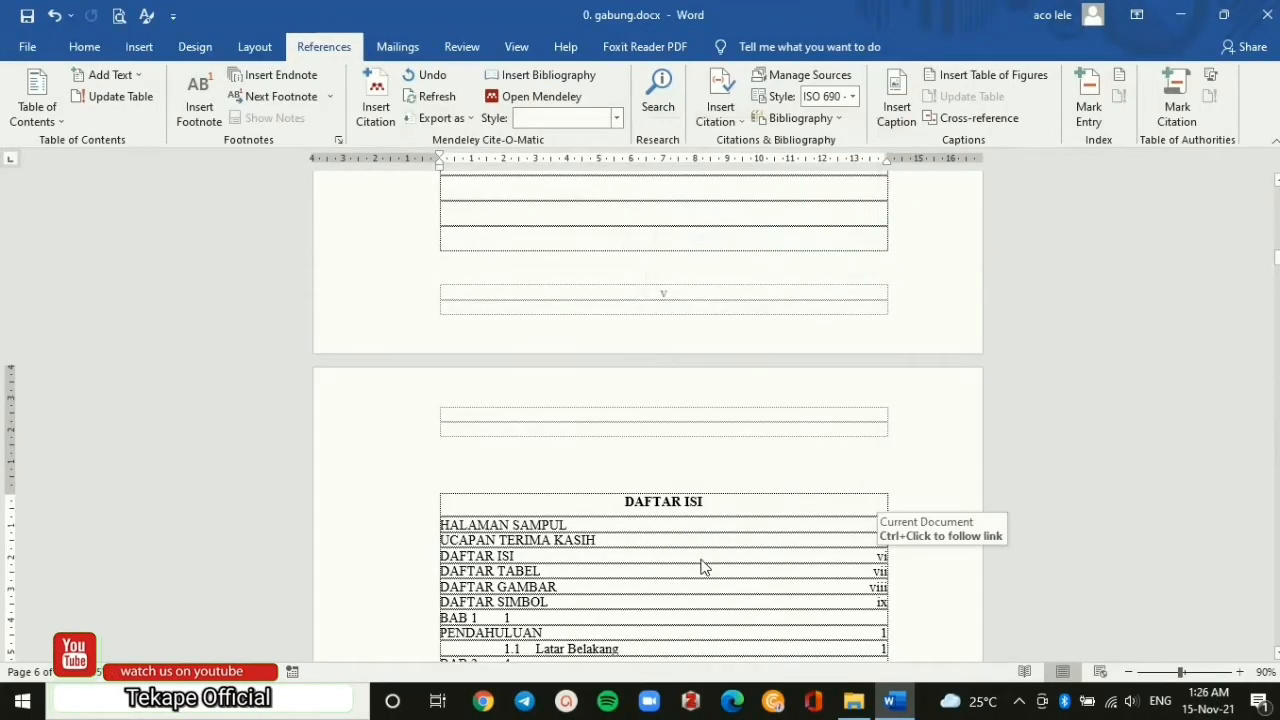
# Format all entries of the table of contents under DAFTAR ISI in Times New Roman, 12 pt.
pyautogui.scroll(-1, 703, 567)
pyautogui.scroll(-5, 703, 567)
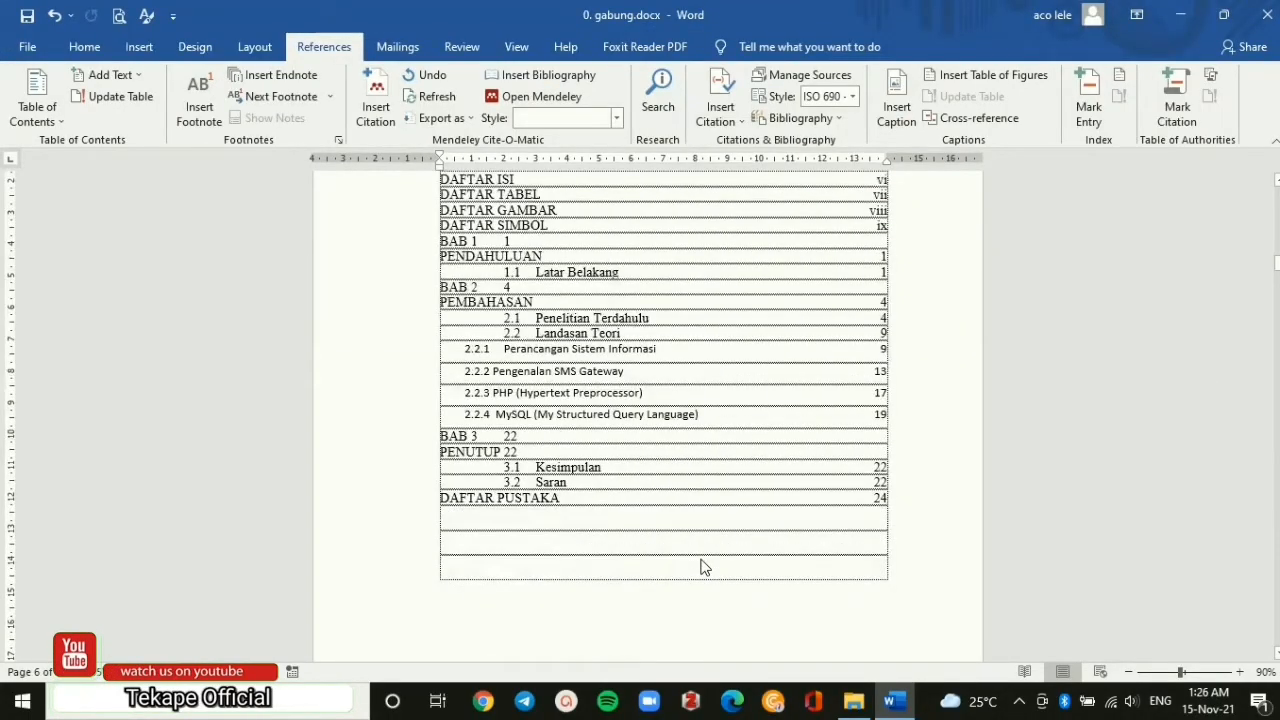
pyautogui.scroll(-2, 703, 567)
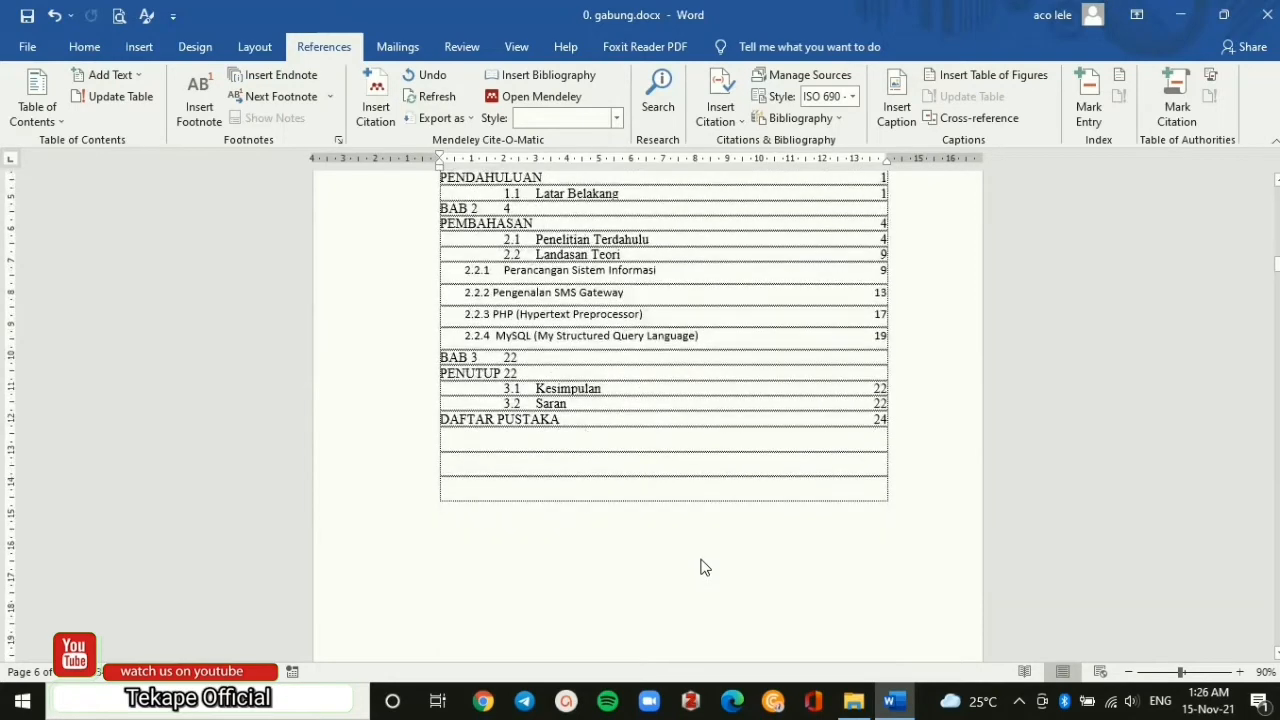
pyautogui.scroll(3, 703, 567)
pyautogui.scroll(2, 703, 567)
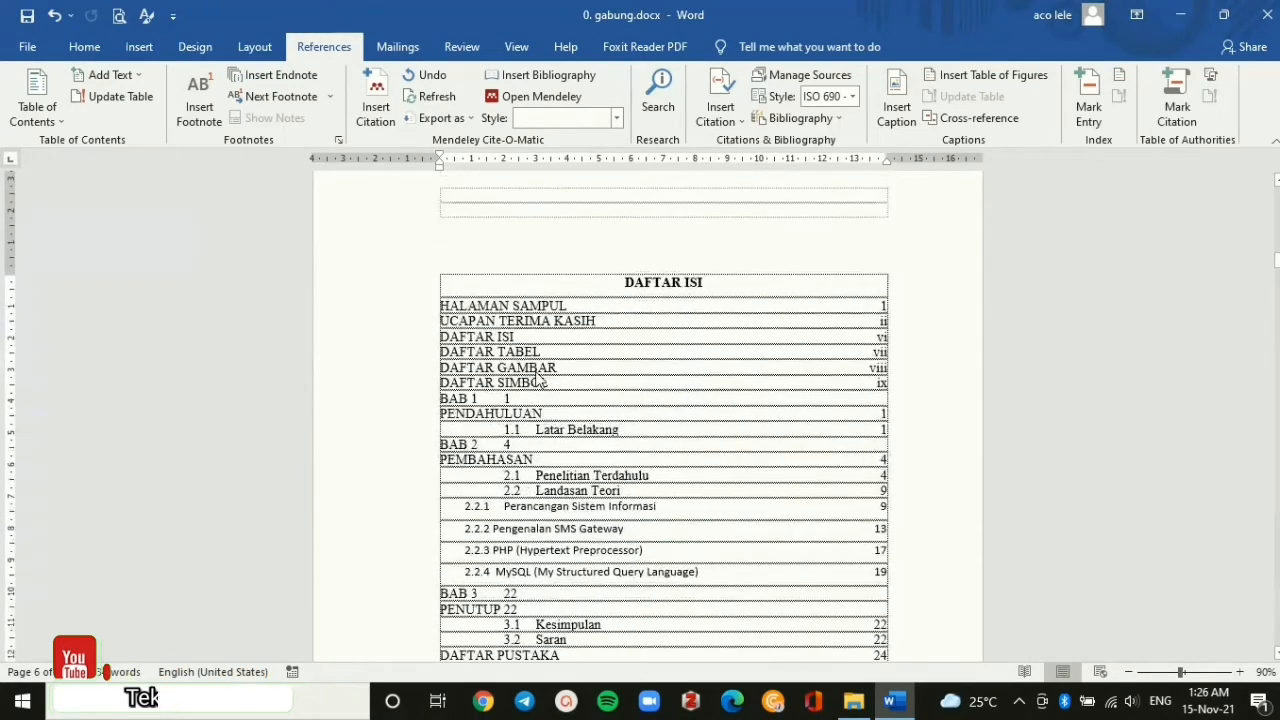
pyautogui.moveTo(434, 308); pyautogui.dragTo(640, 565)
pyautogui.moveTo(664, 678); pyautogui.dragTo(759, 250)
pyautogui.scroll(3, 741, 325)
pyautogui.scroll(5, 728, 340)
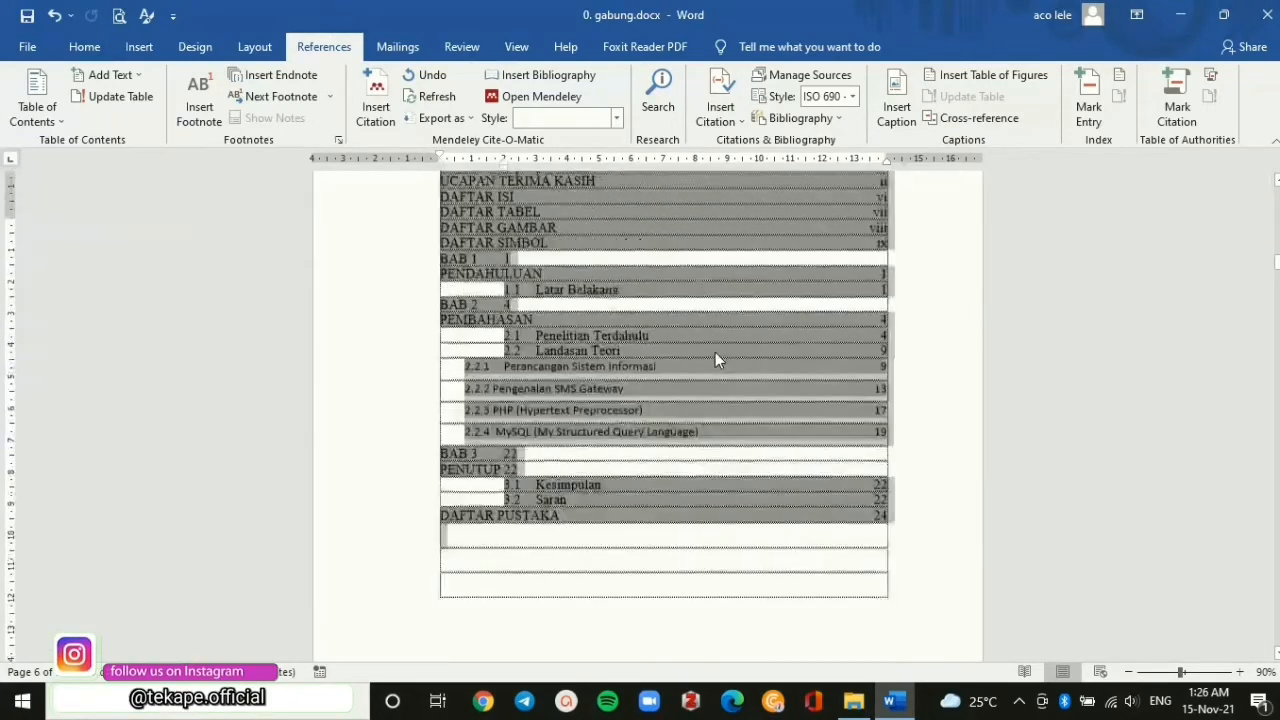
pyautogui.click(84, 47)
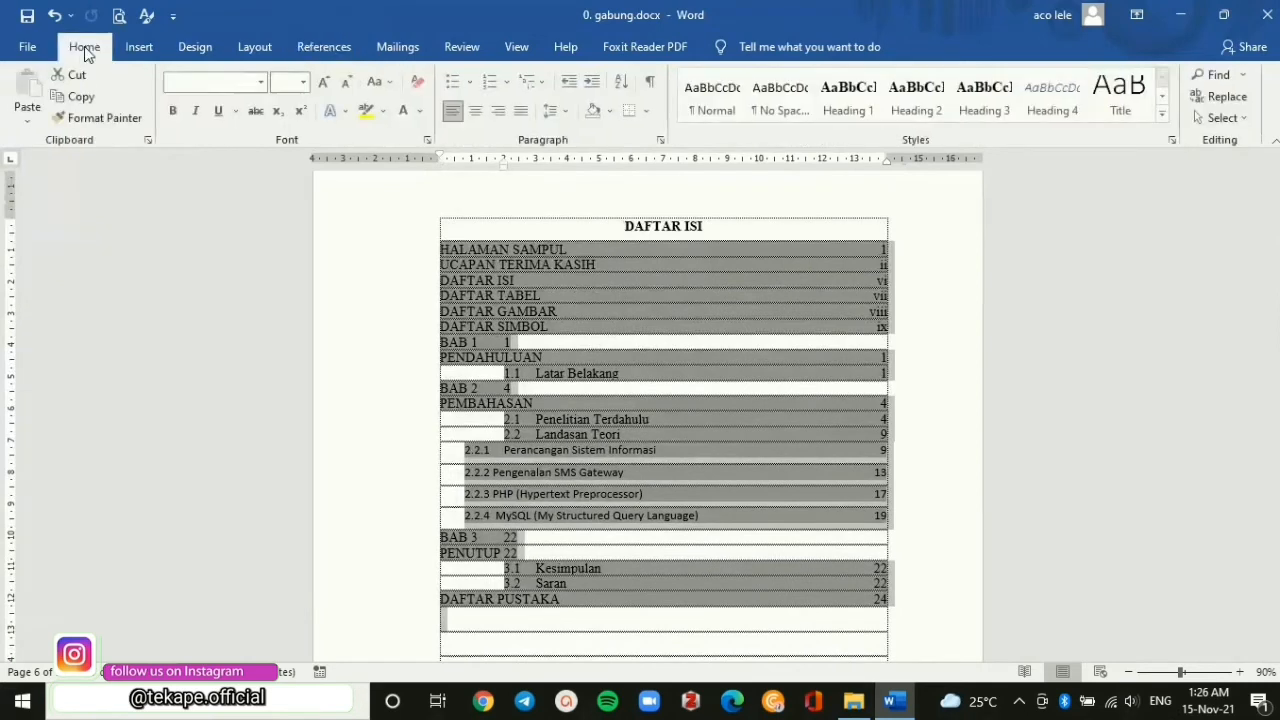
pyautogui.click(226, 84)
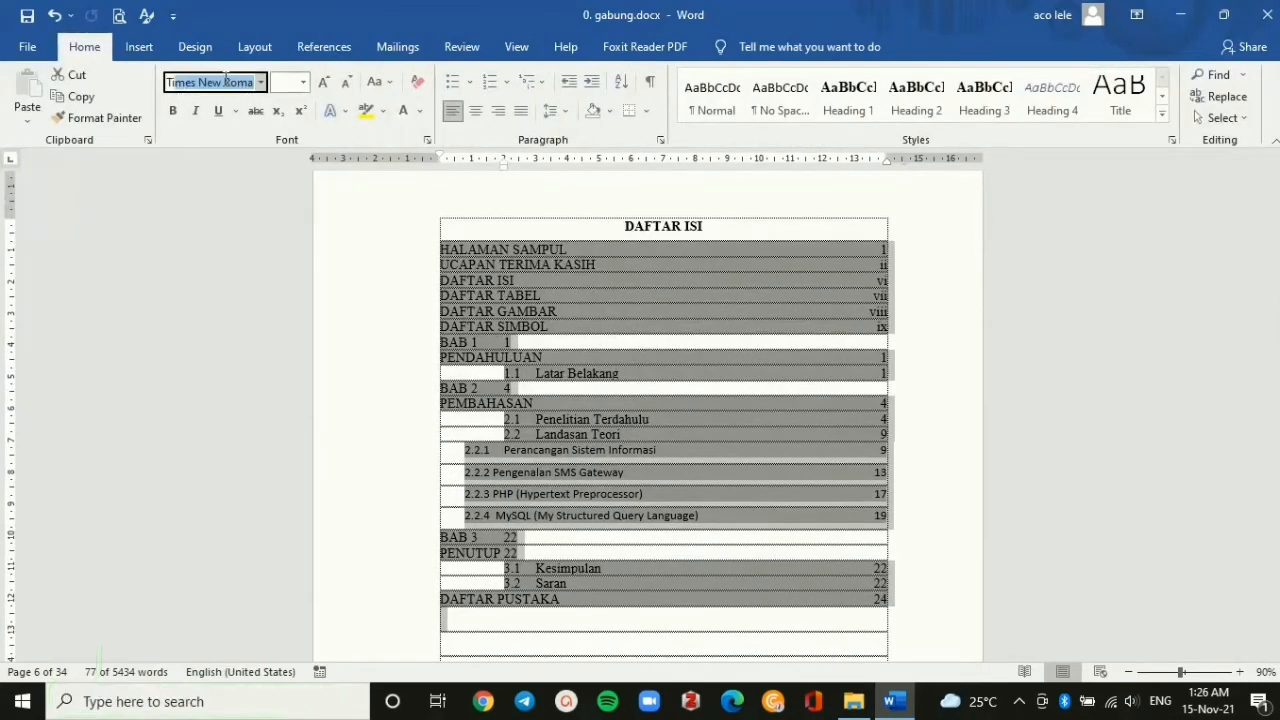
pyautogui.click(284, 82)
pyautogui.write('12')
pyautogui.press('Return')
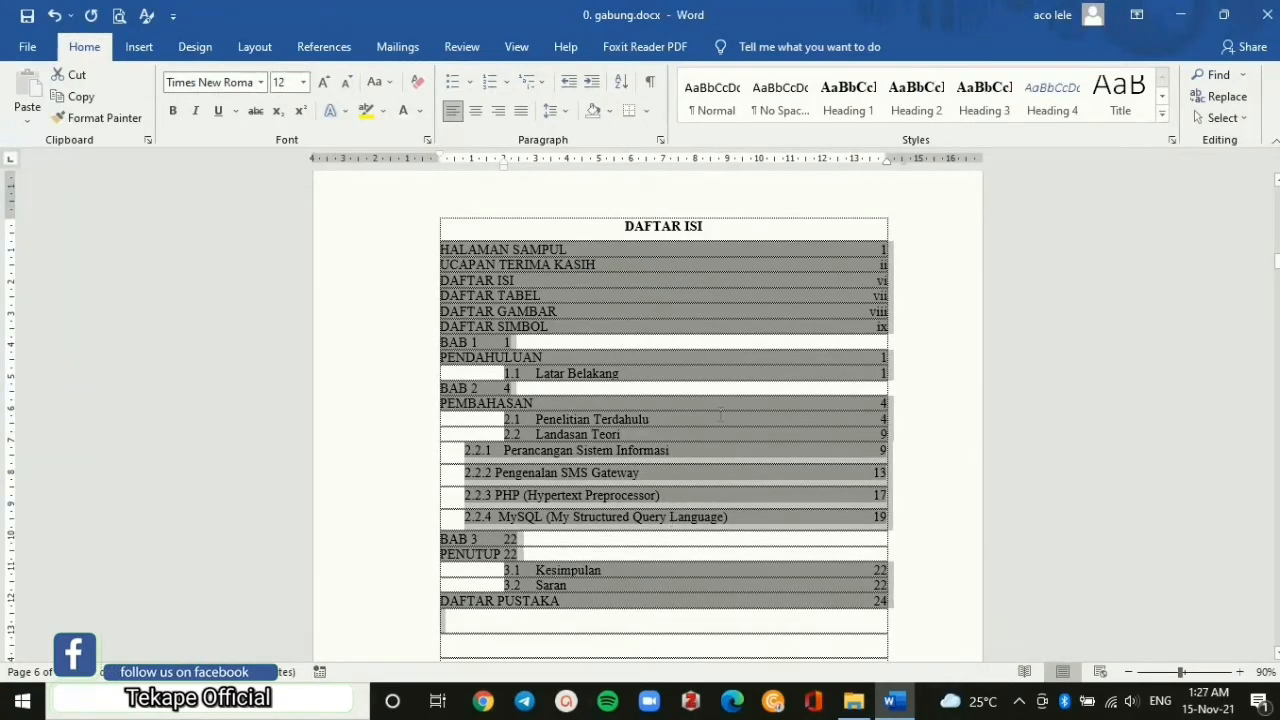
pyautogui.click(922, 496)
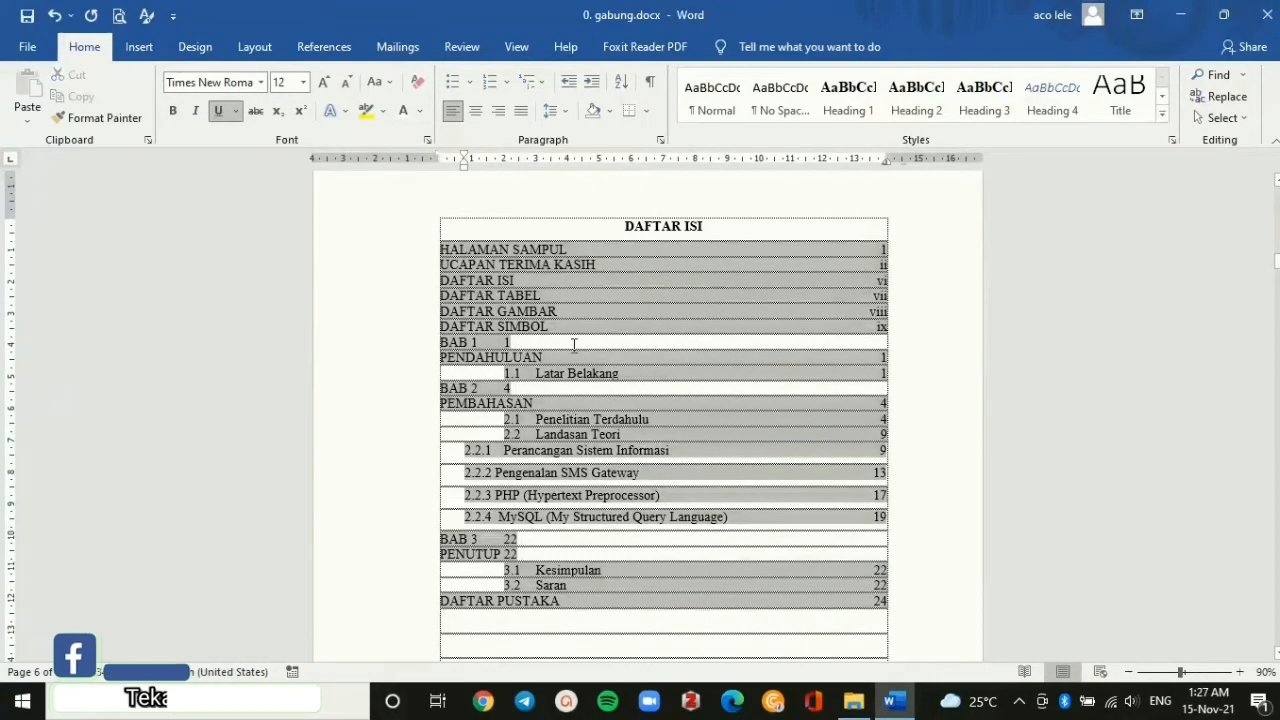
pyautogui.scroll(-2, 580, 482)
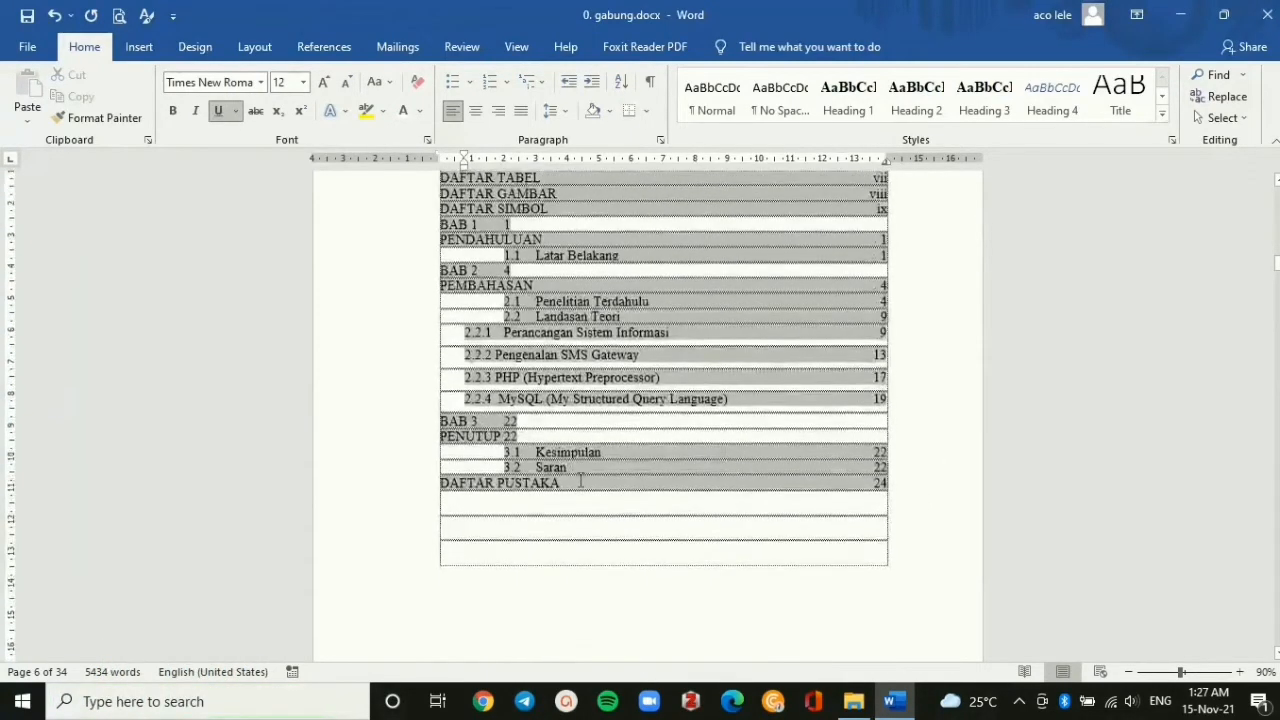
pyautogui.scroll(2, 580, 482)
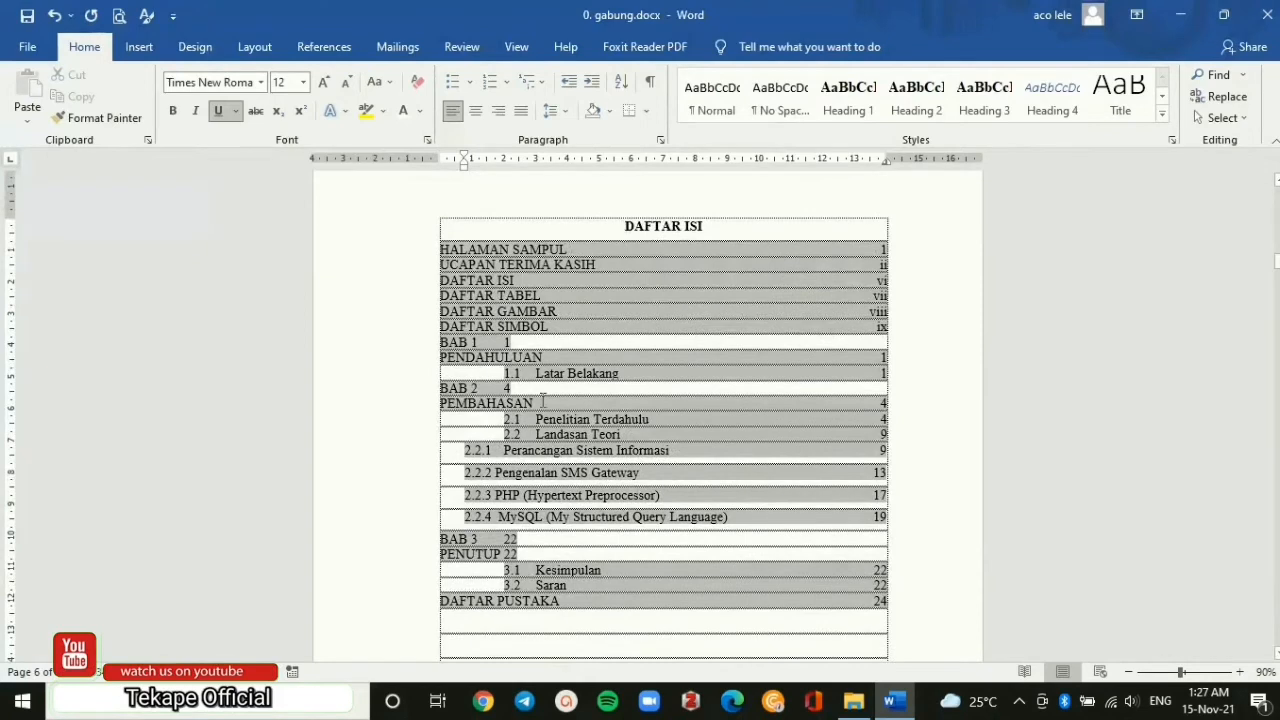
pyautogui.click(901, 434)
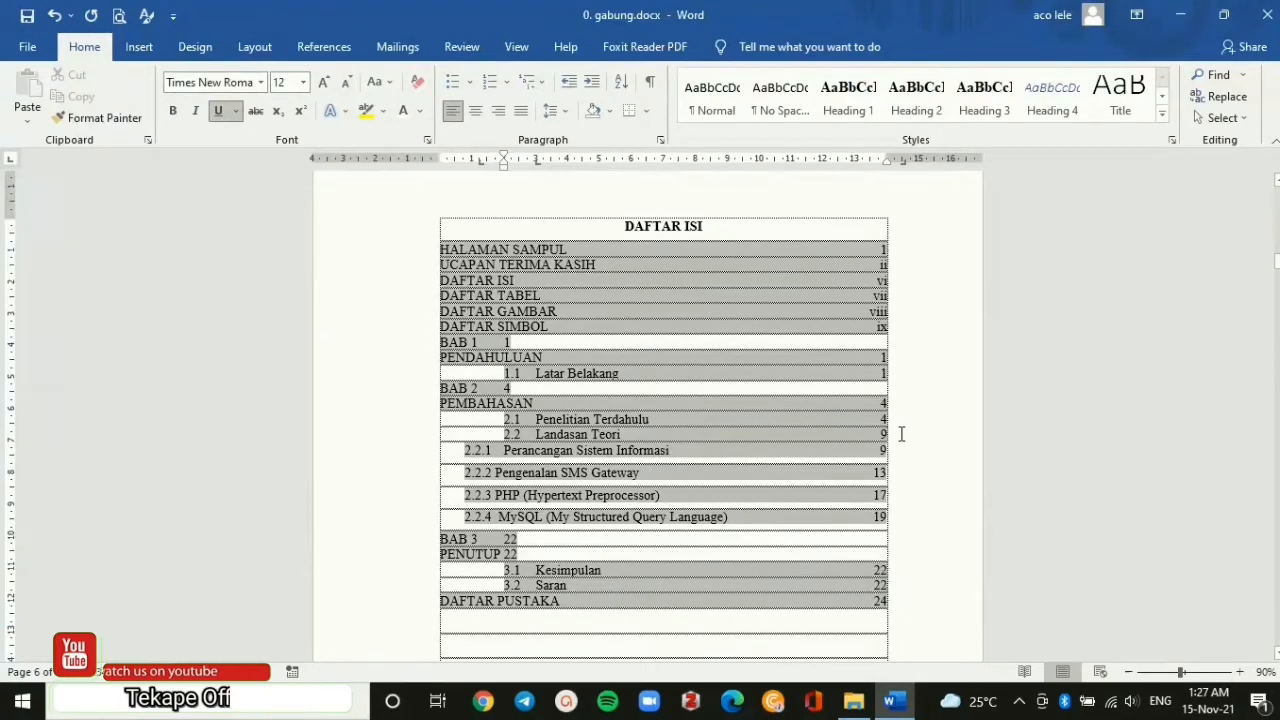
pyautogui.scroll(-1, 901, 434)
pyautogui.scroll(-2, 901, 434)
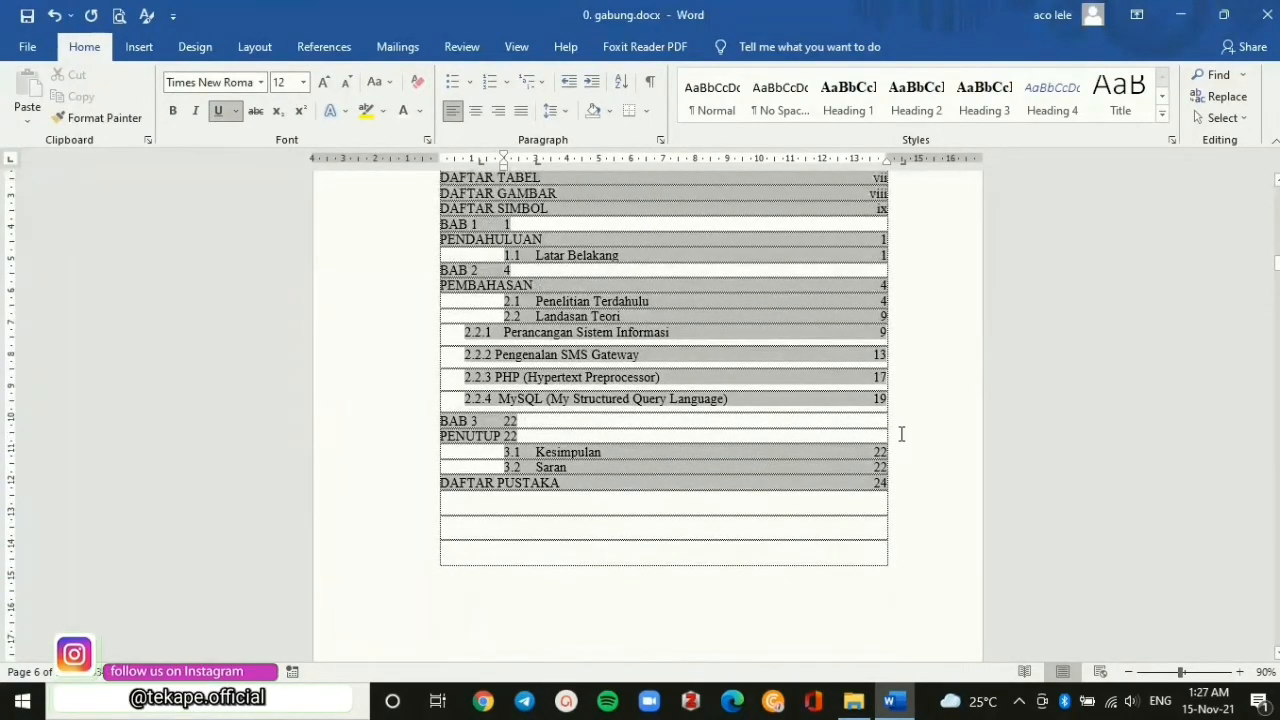
# Examine the entries and page numbers of the table of contents under the DAFTAR ISI title.
pyautogui.scroll(2, 901, 434)
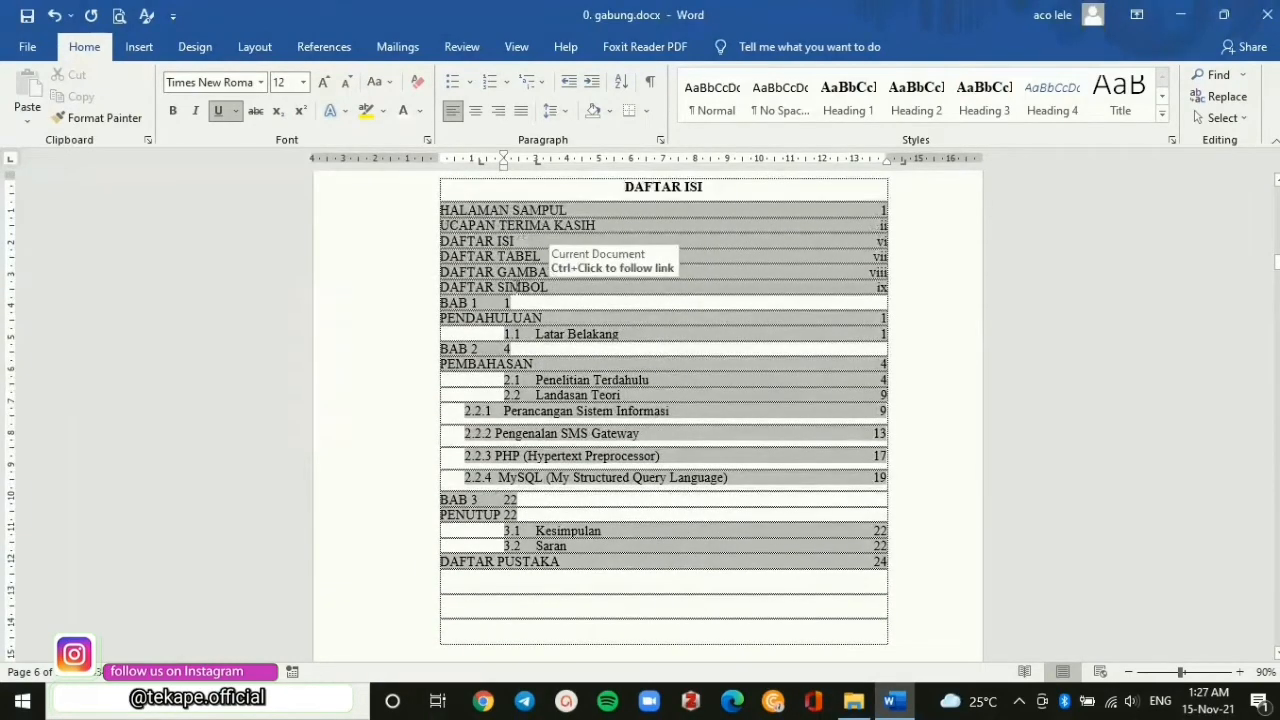
pyautogui.click(590, 433)
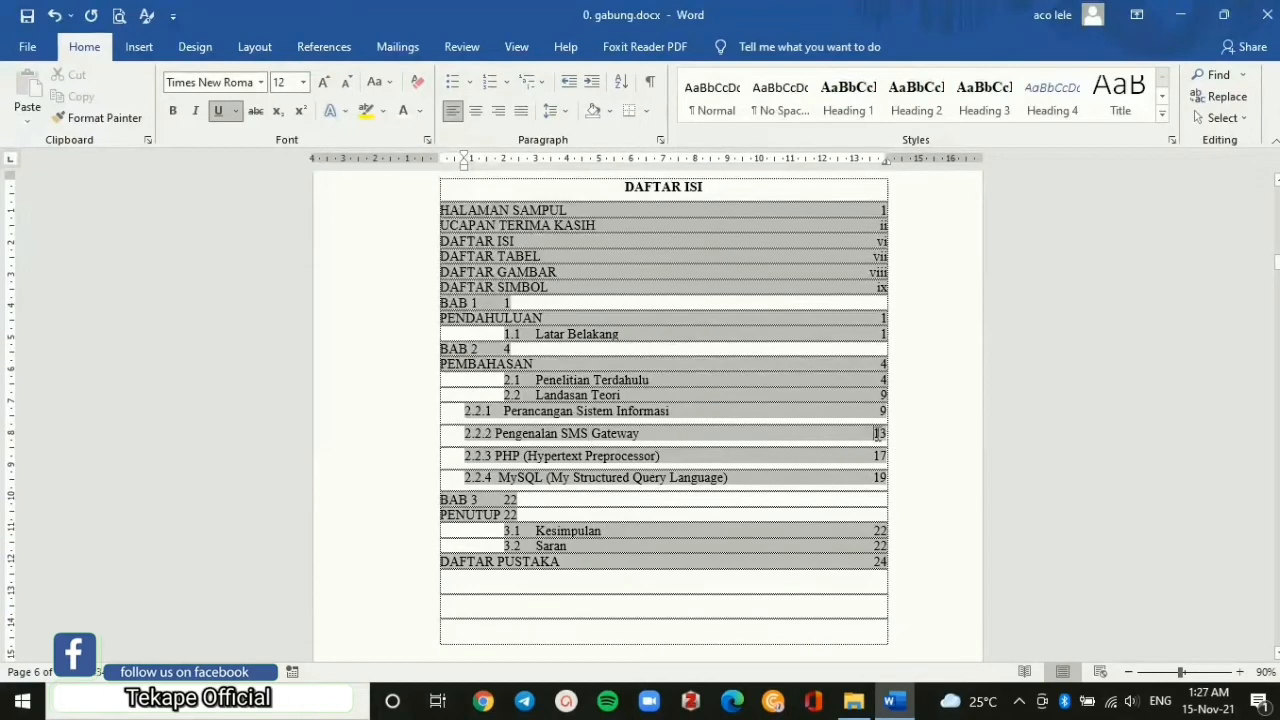
pyautogui.click(520, 272)
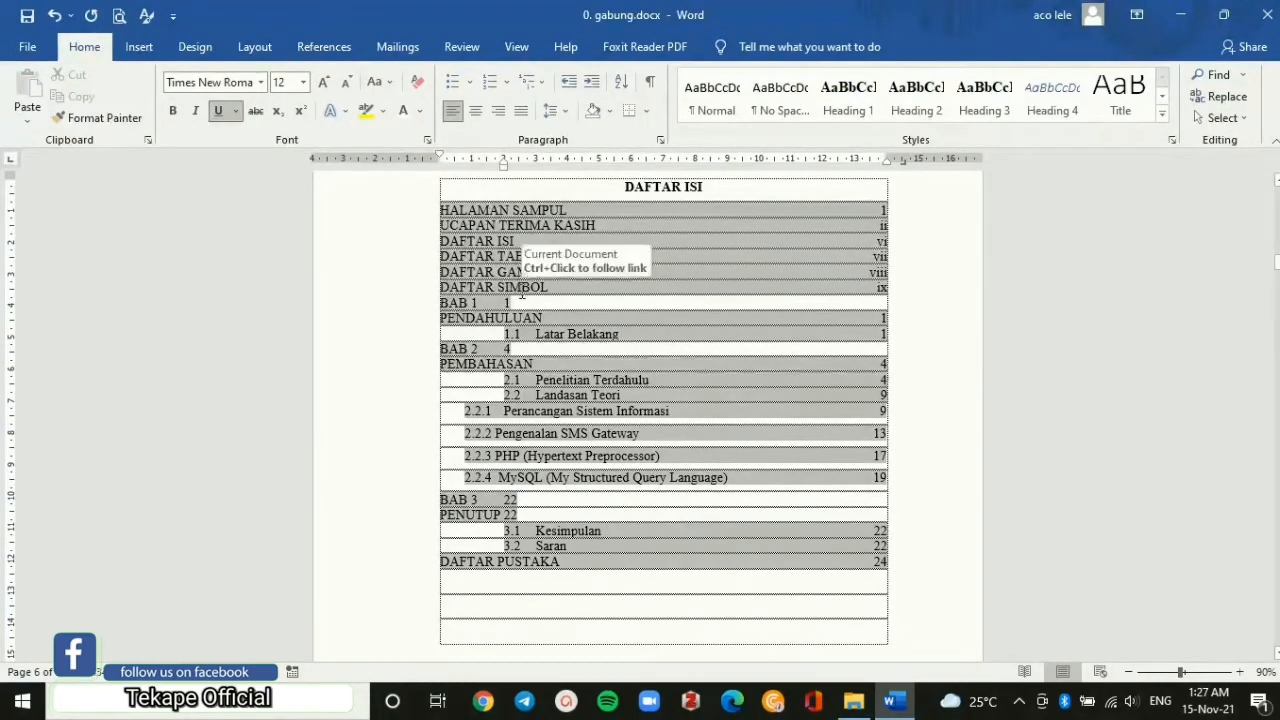
pyautogui.scroll(2, 583, 281)
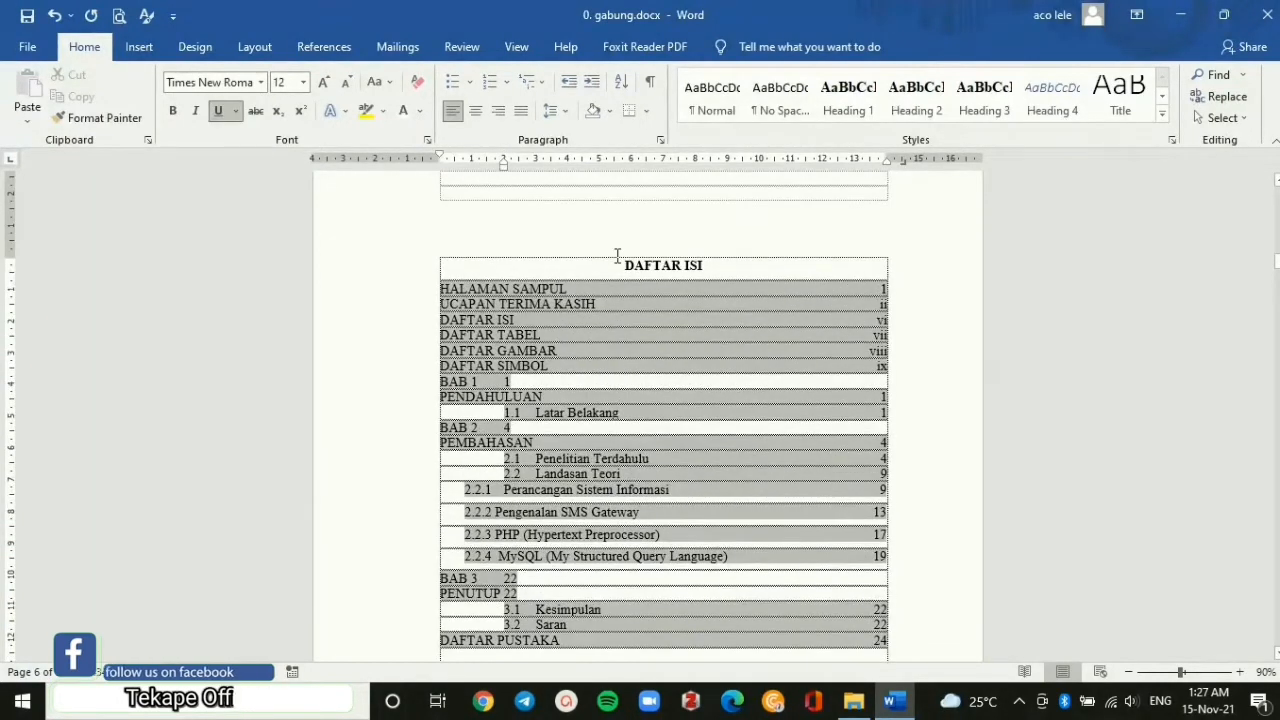
pyautogui.click(617, 266)
pyautogui.click(562, 307)
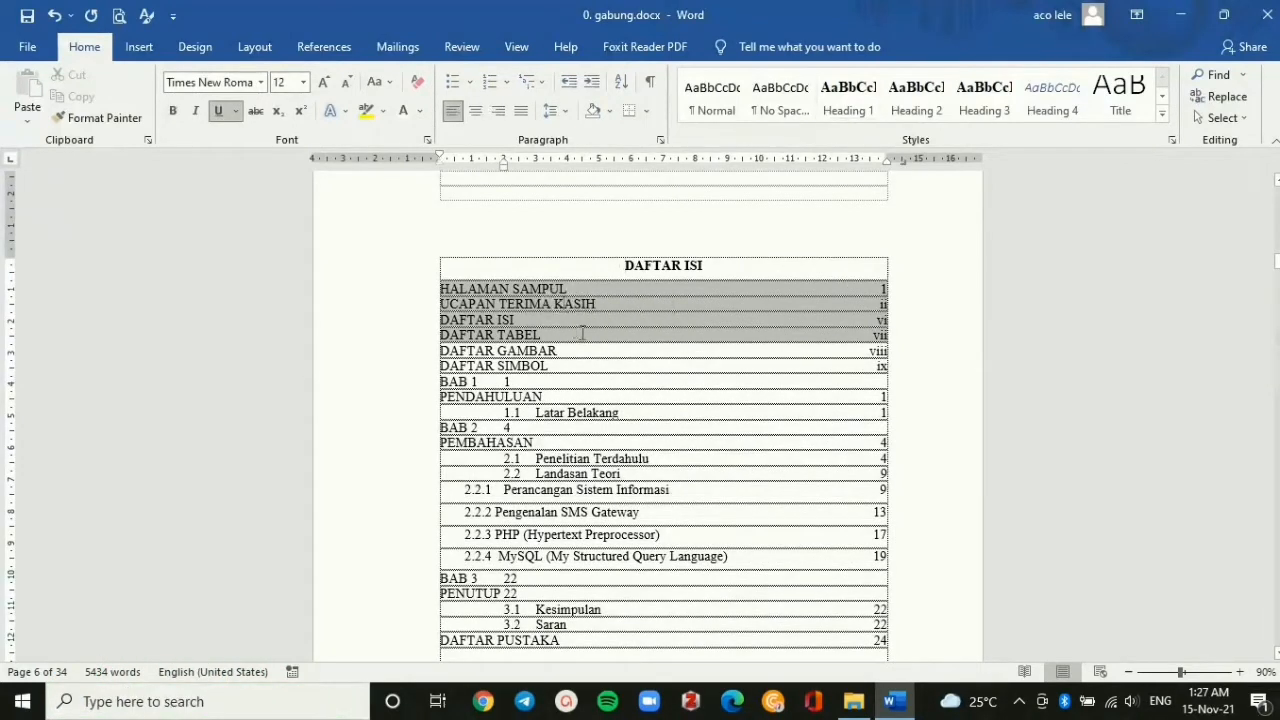
pyautogui.click(515, 266)
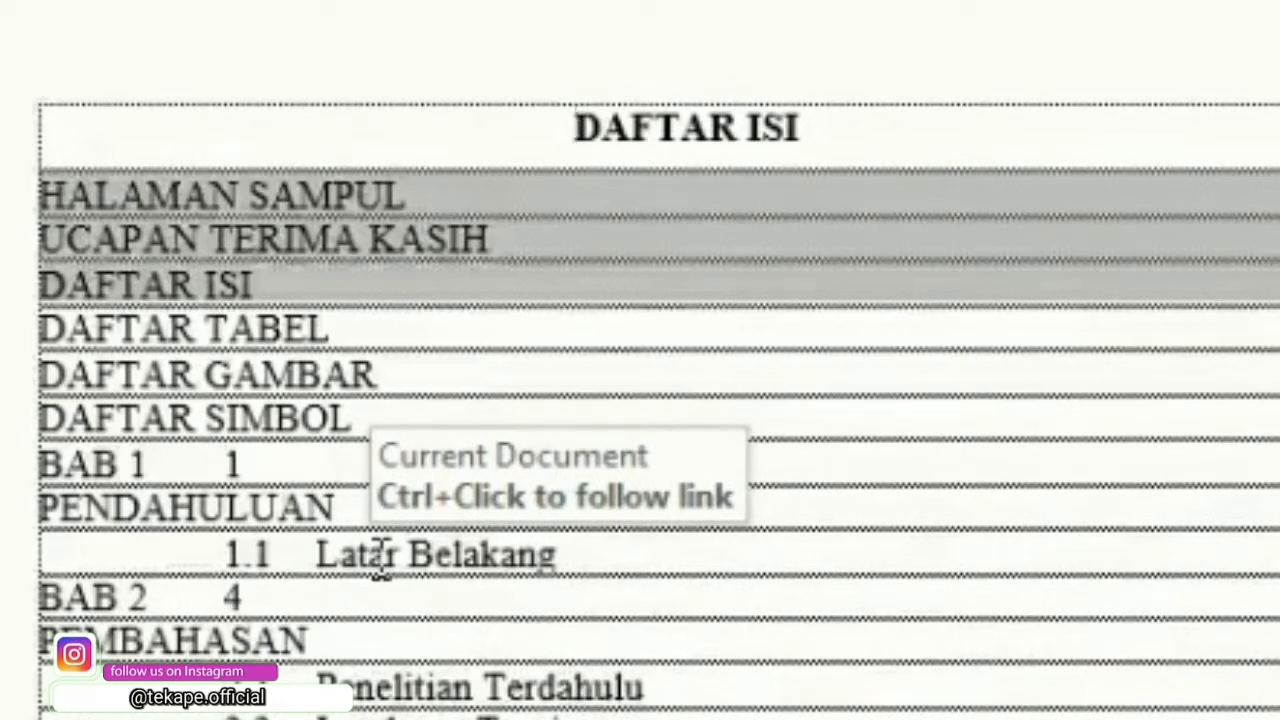
# Follow the "Latar Belakang" entry's link to its heading in BAB 1, and return to the table of contents on the DAFTAR ISI page.
pyautogui.tripleClick(380, 558)
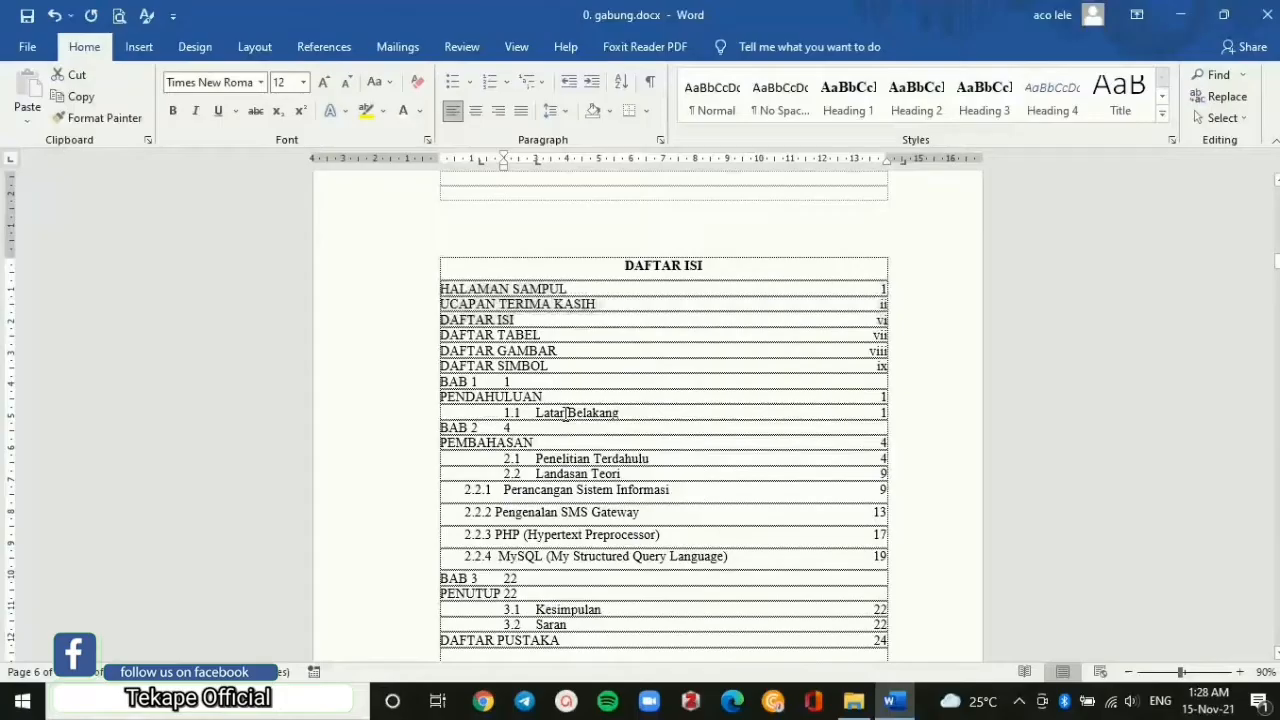
pyautogui.keyDown('ctrl'); pyautogui.click(405, 558); pyautogui.keyUp('ctrl')
pyautogui.scroll(-2, 565, 413)
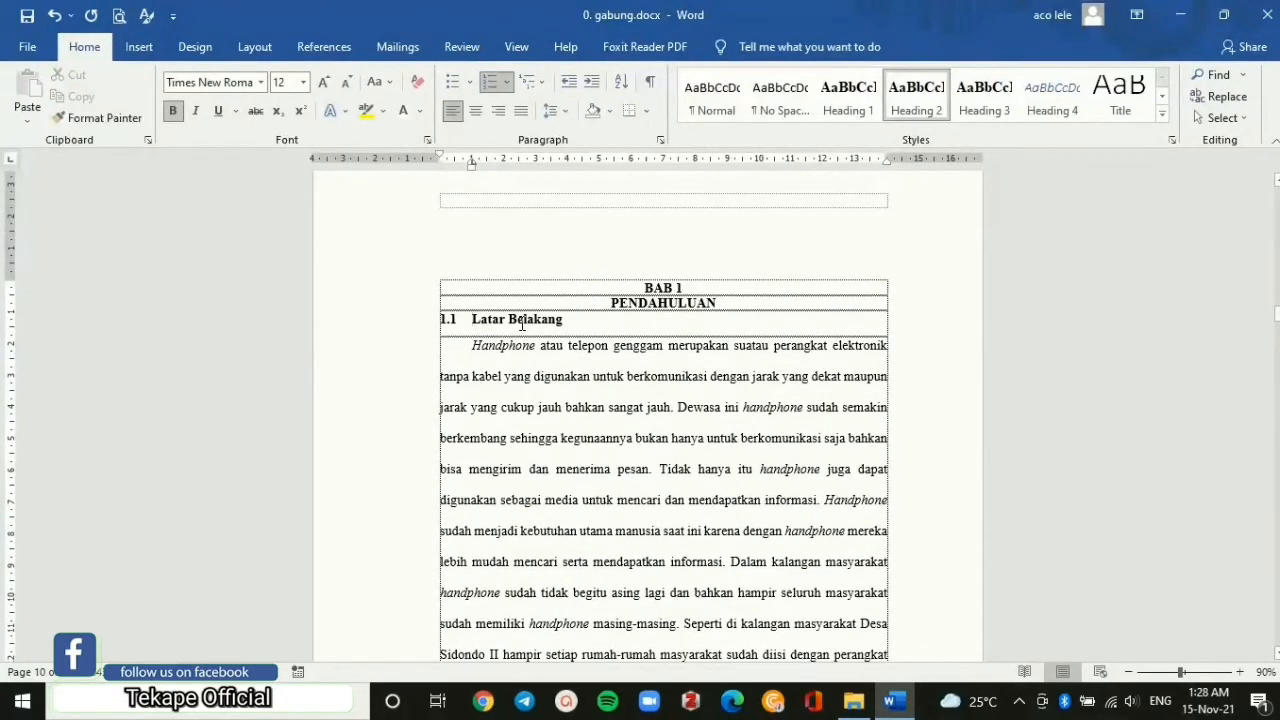
pyautogui.scroll(10, 521, 324)
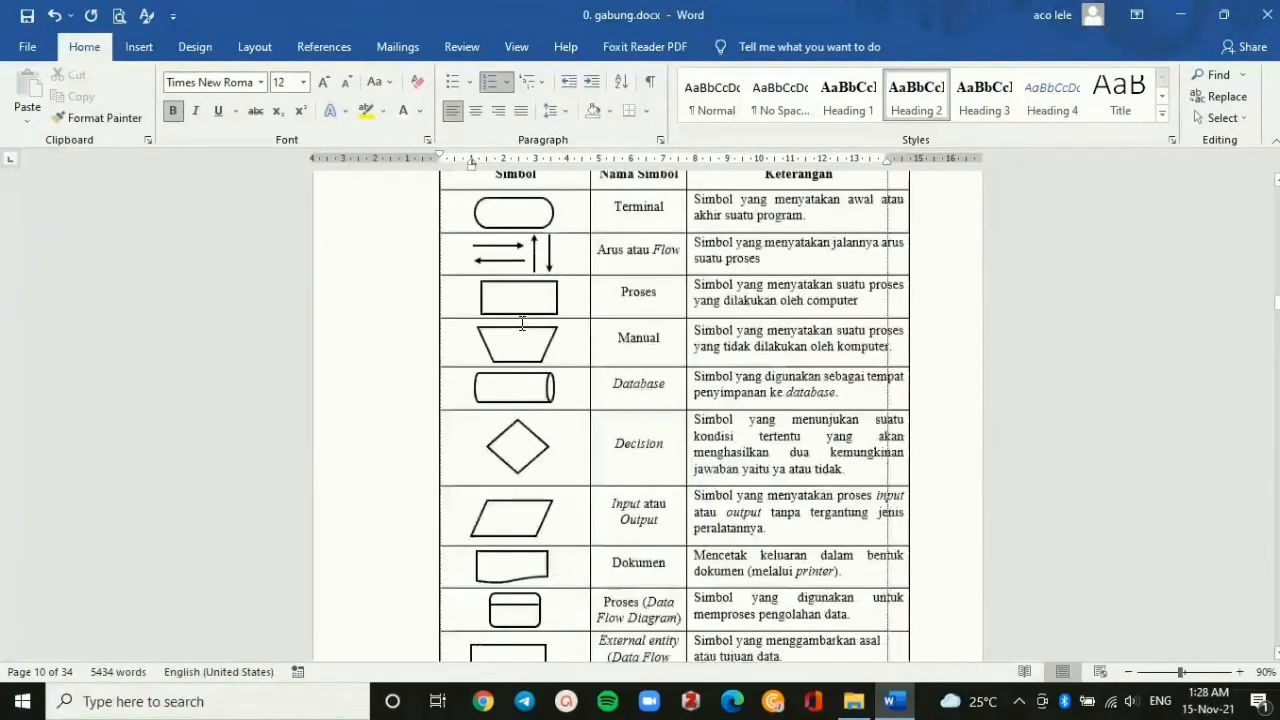
pyautogui.scroll(5, 521, 324)
pyautogui.scroll(15, 521, 324)
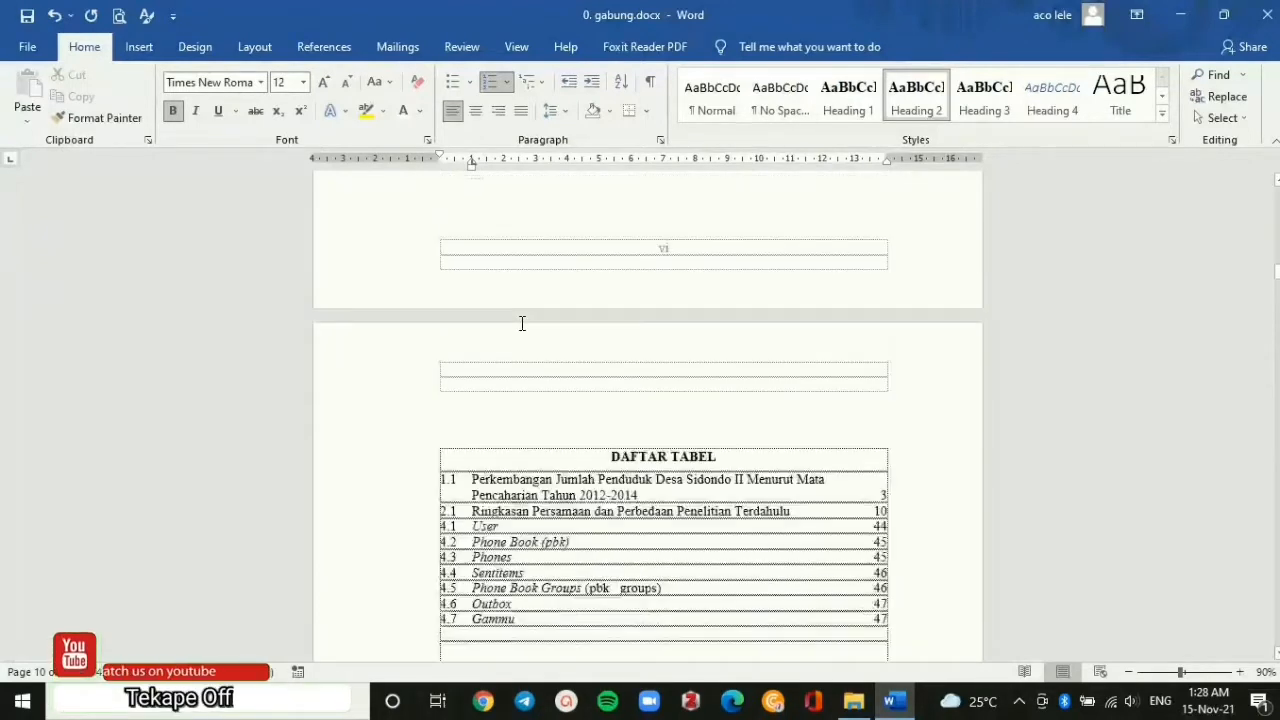
pyautogui.scroll(10, 521, 324)
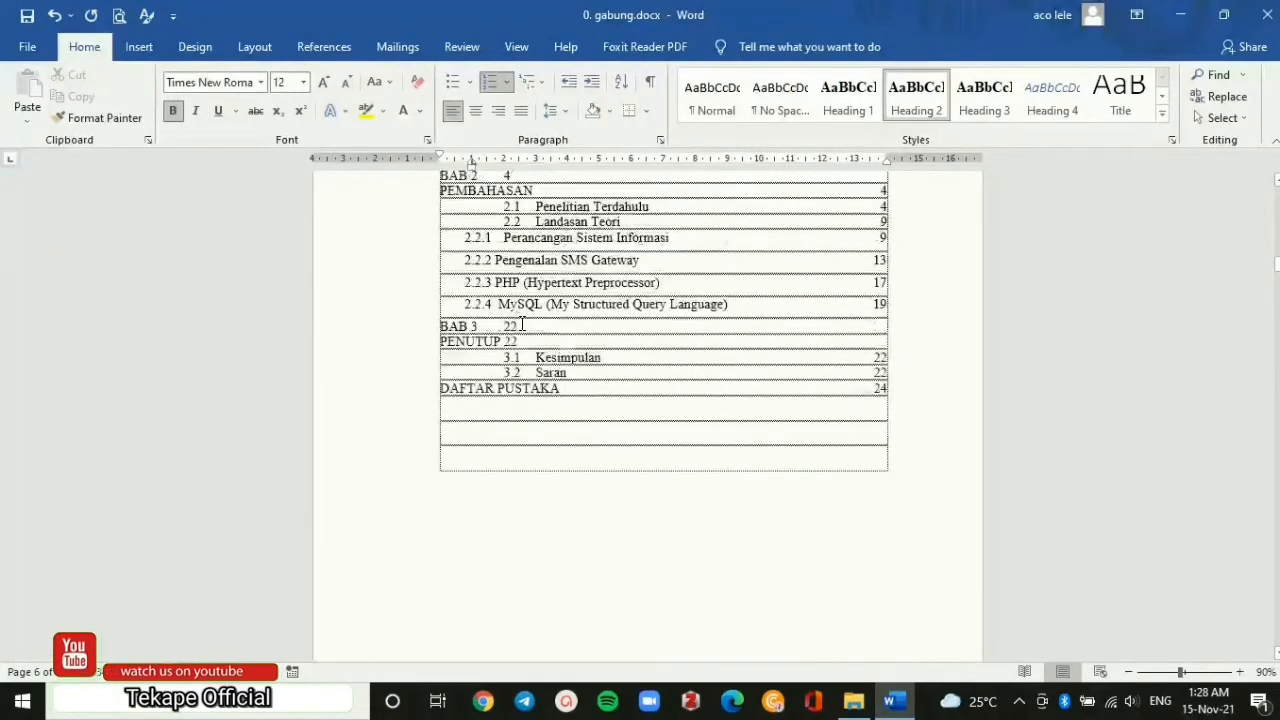
pyautogui.scroll(3, 521, 324)
pyautogui.scroll(3, 609, 392)
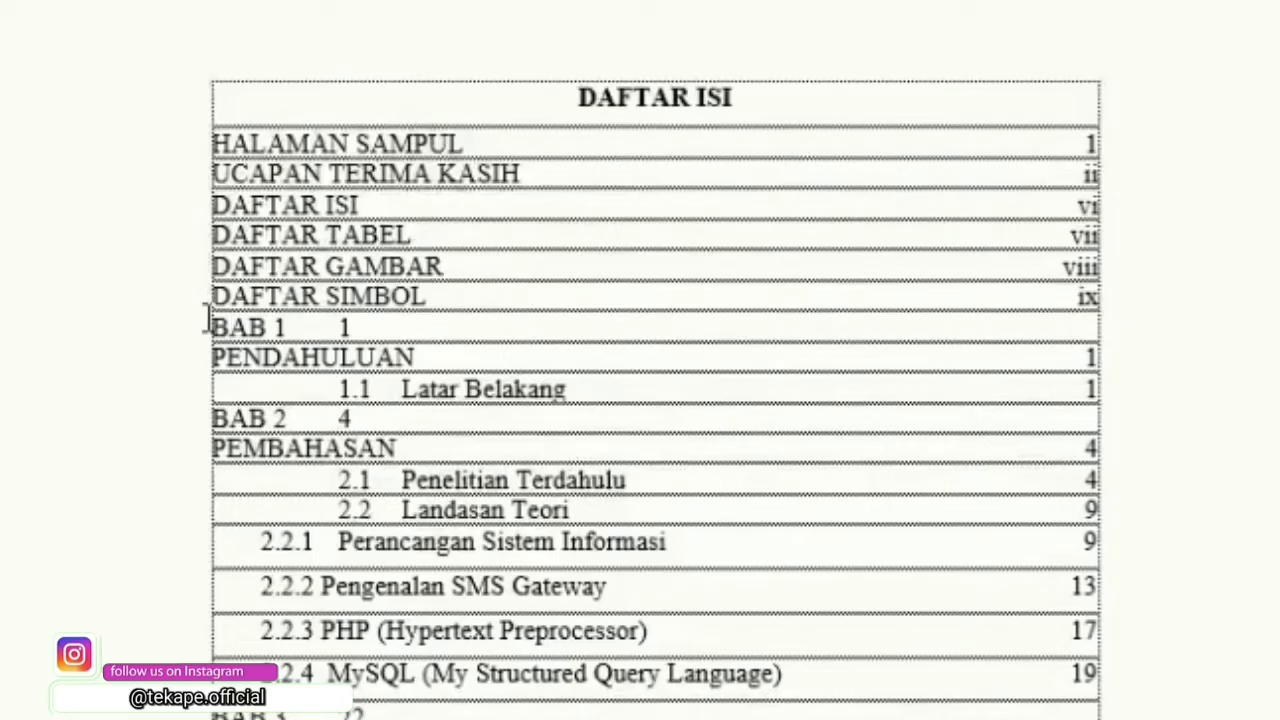
# Examine the BAB 1, BAB 2 and BAB 3 entries and their separate title lines in the table of contents.
pyautogui.moveTo(209, 322); pyautogui.dragTo(398, 358)
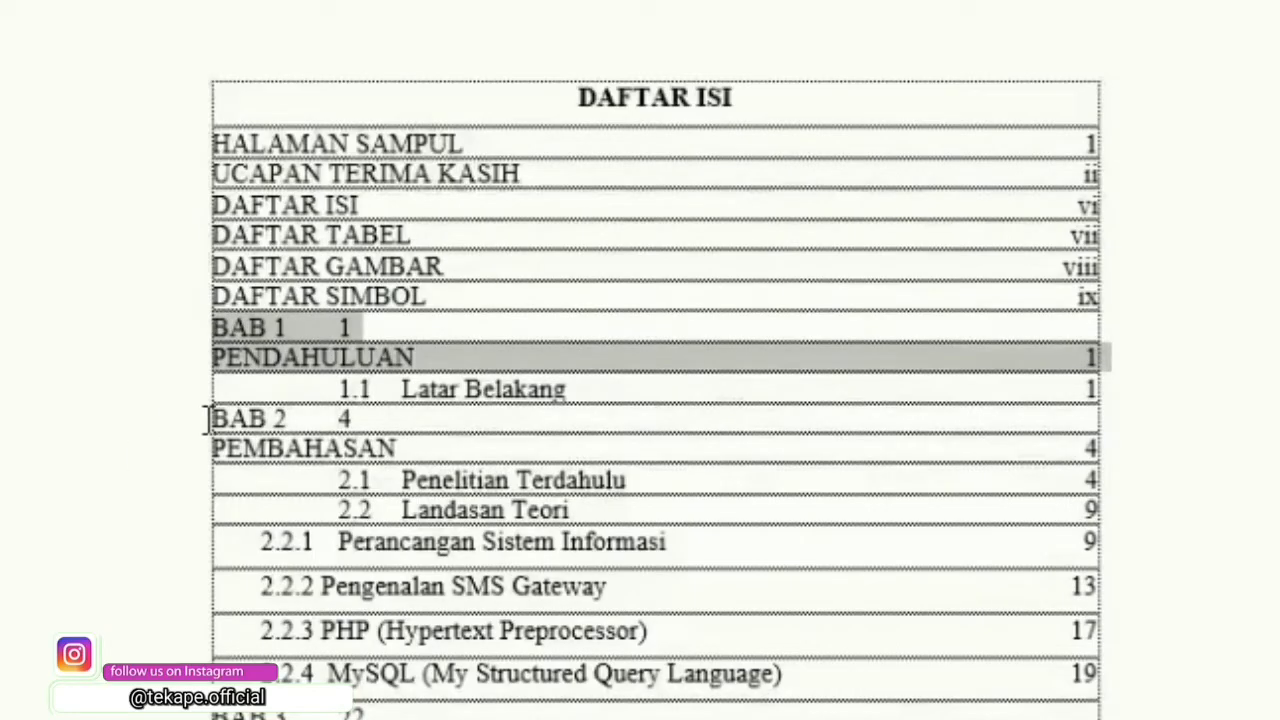
pyautogui.moveTo(210, 418)
pyautogui.mouseDown()
pyautogui.moveTo(300, 445)
pyautogui.moveTo(377, 414)
pyautogui.moveTo(429, 451)
pyautogui.mouseUp()
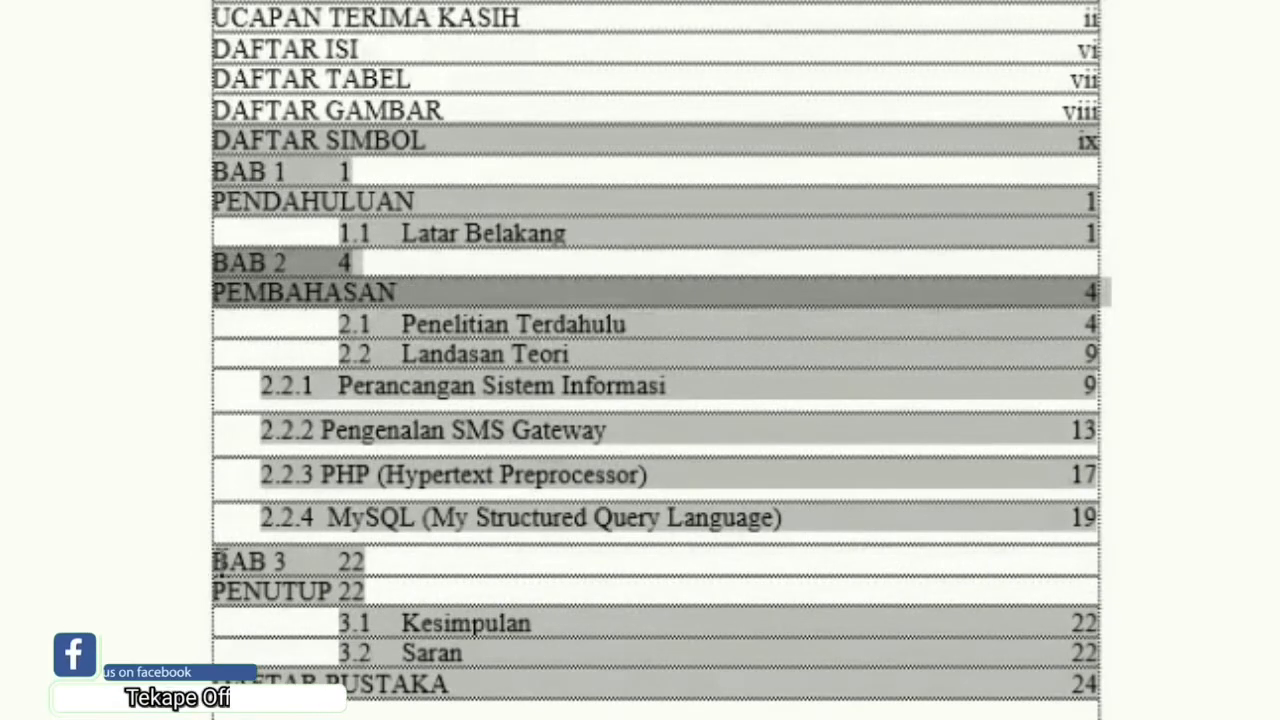
pyautogui.click(205, 562)
pyautogui.moveTo(325, 566); pyautogui.dragTo(255, 592)
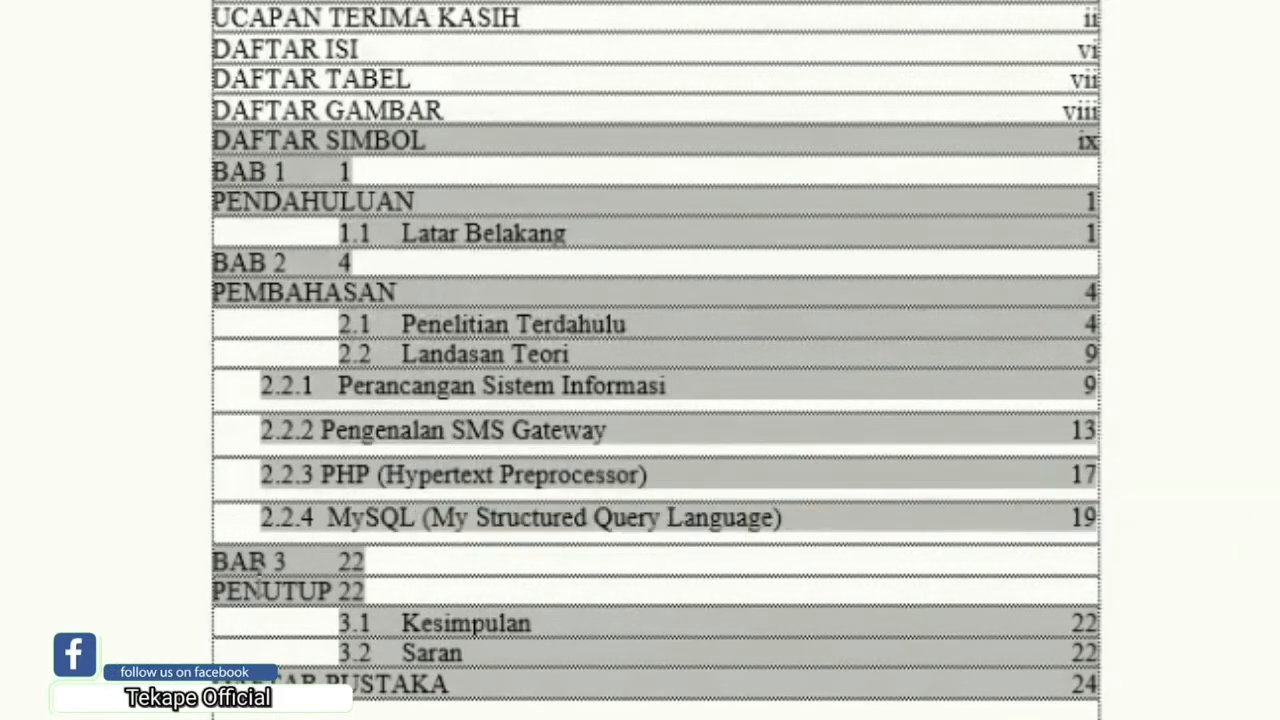
pyautogui.click(276, 548)
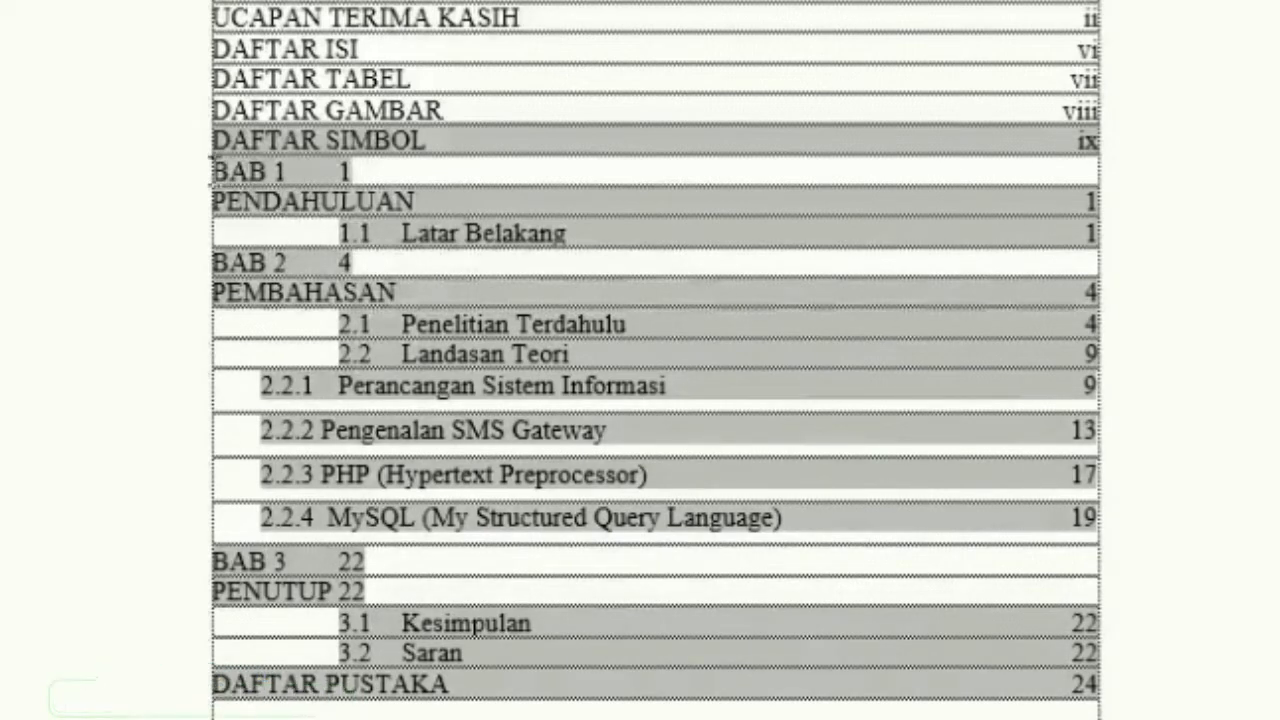
pyautogui.moveTo(214, 172); pyautogui.dragTo(406, 185)
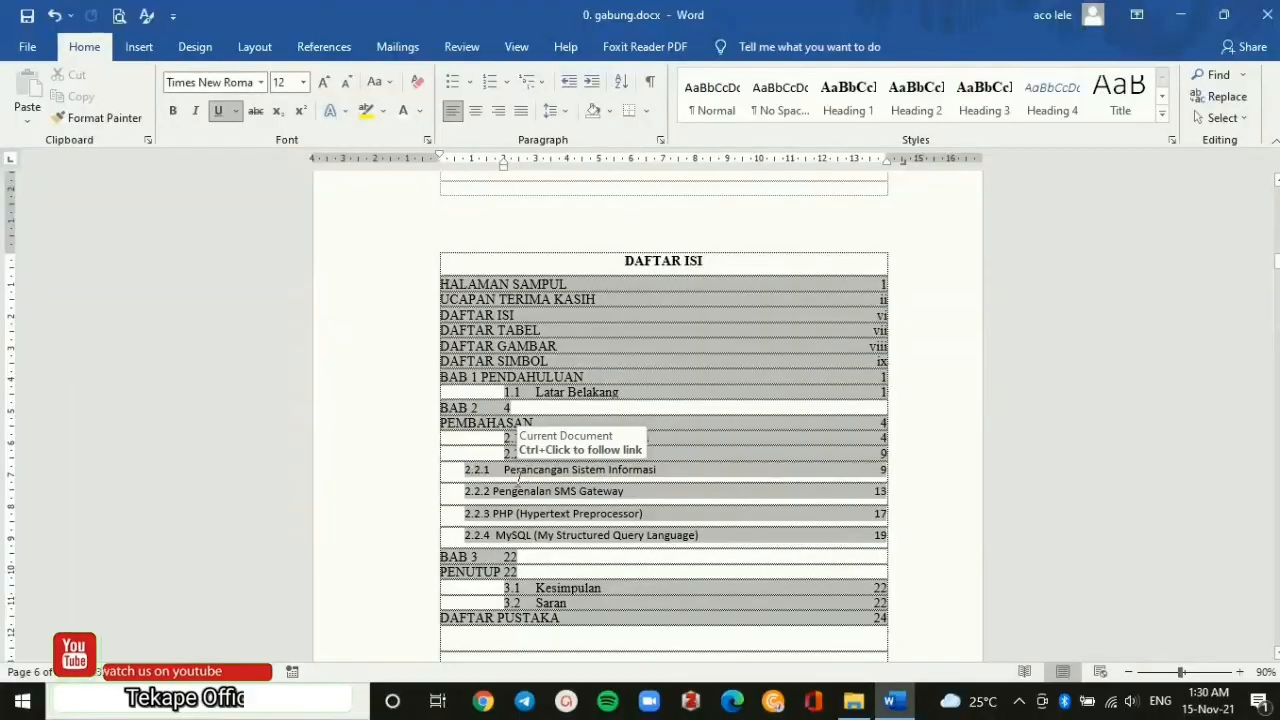
# Merge the BAB 2 and PEMBAHASAN headings into one paragraph with a manual line break between them, and likewise BAB 3 and PENUTUP.
pyautogui.keyDown('ctrl'); pyautogui.click(470, 410); pyautogui.keyUp('ctrl')
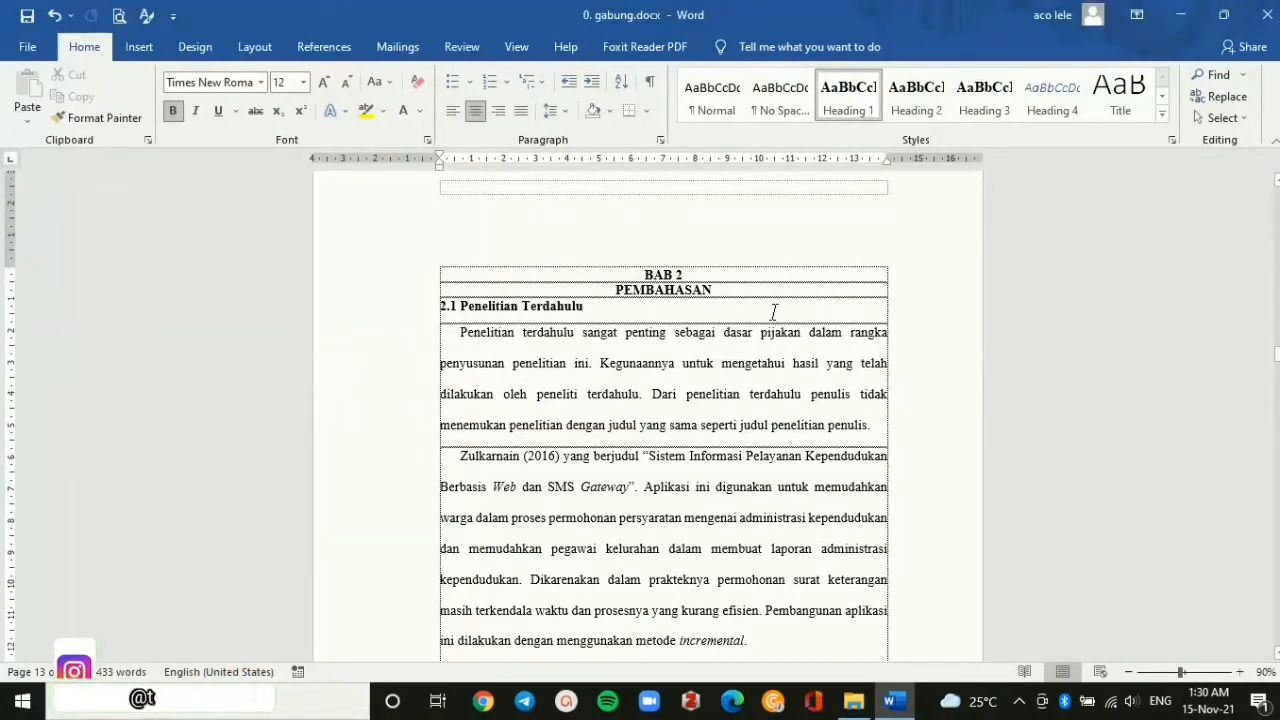
pyautogui.press('Delete')
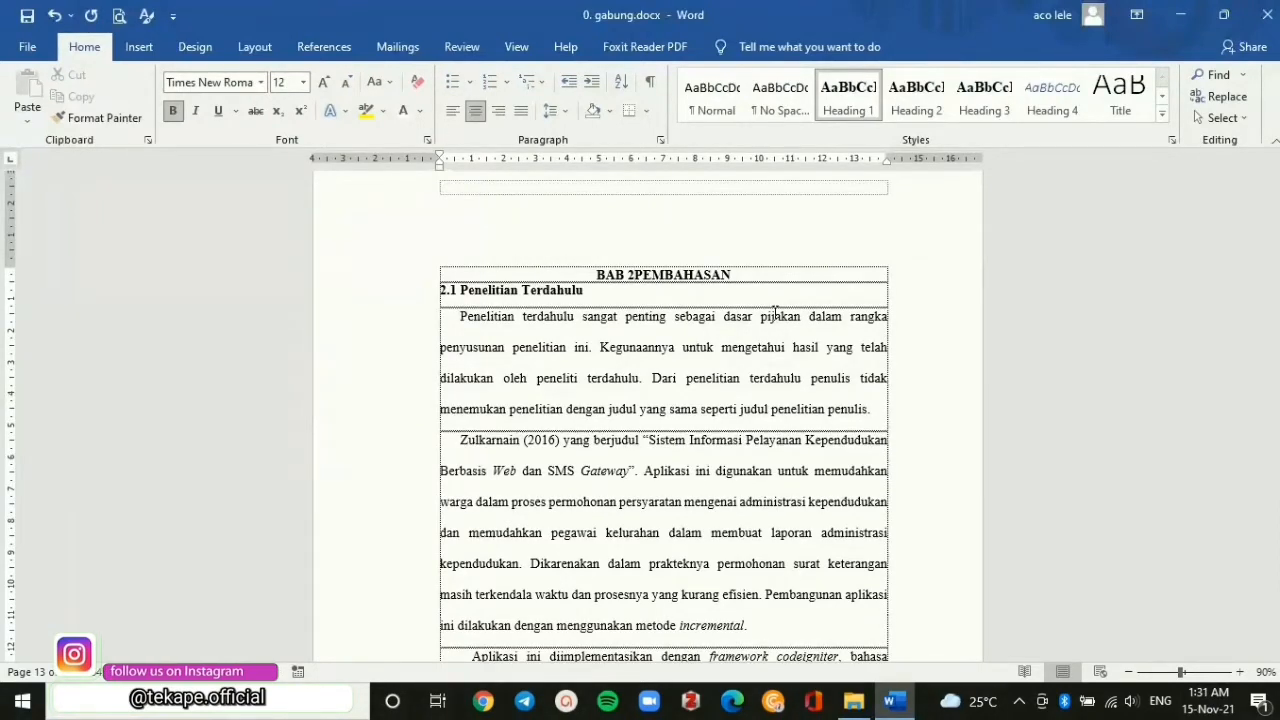
pyautogui.hotkey('ctrl', 'z')
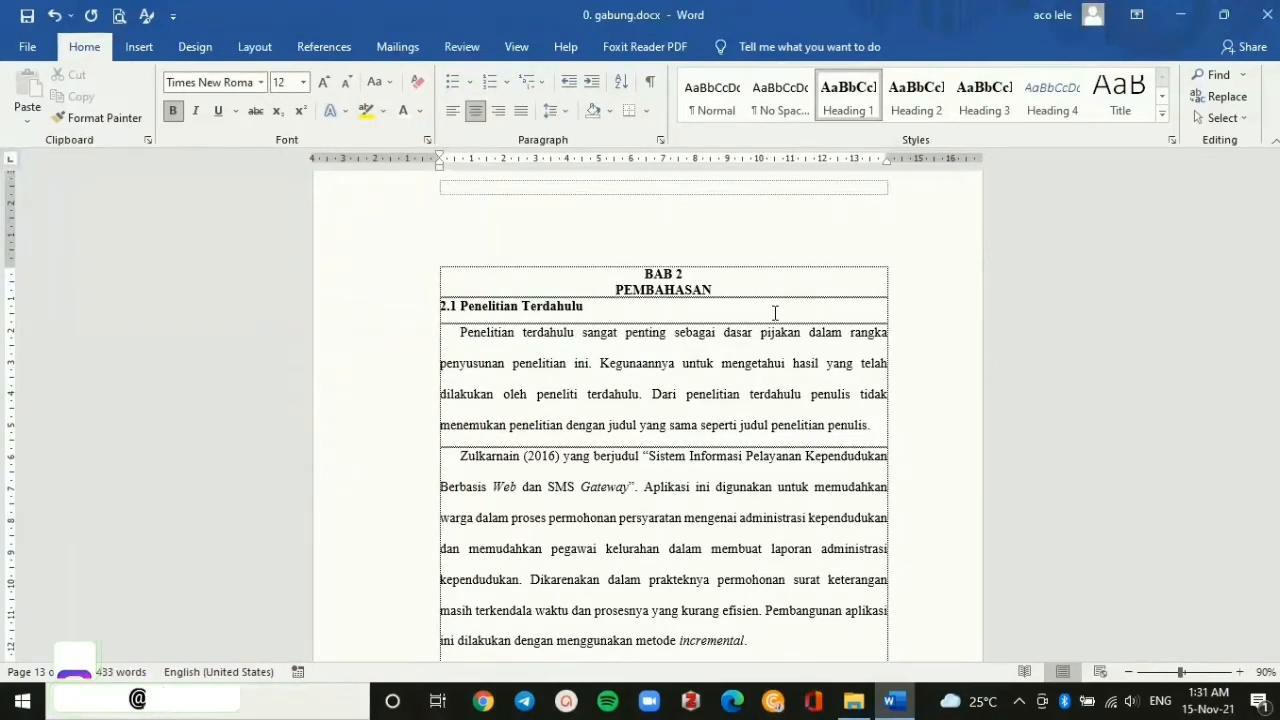
pyautogui.hotkey('ctrl', 'z')
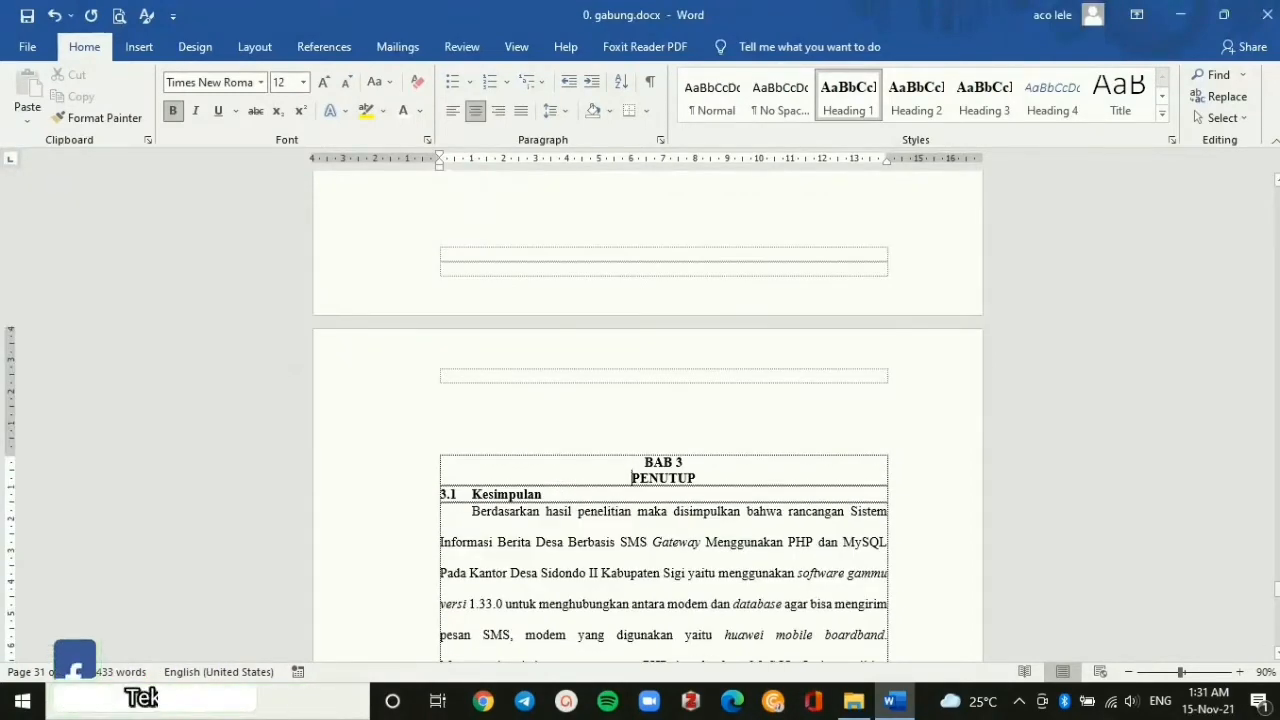
# Update the entire table of contents on the DAFTAR ISI page, including its headings and page numbers.
pyautogui.moveTo(1276, 590); pyautogui.dragTo(1234, 243)
pyautogui.scroll(-4, 820, 526)
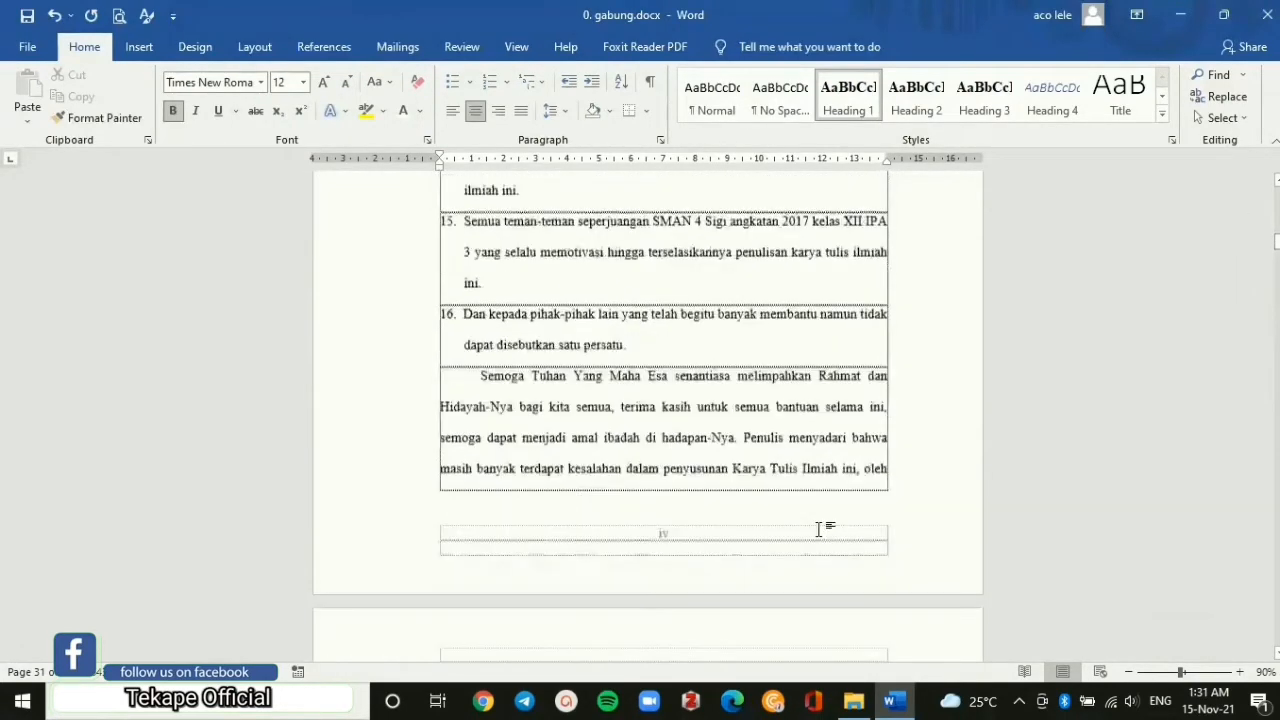
pyautogui.scroll(-10, 810, 582)
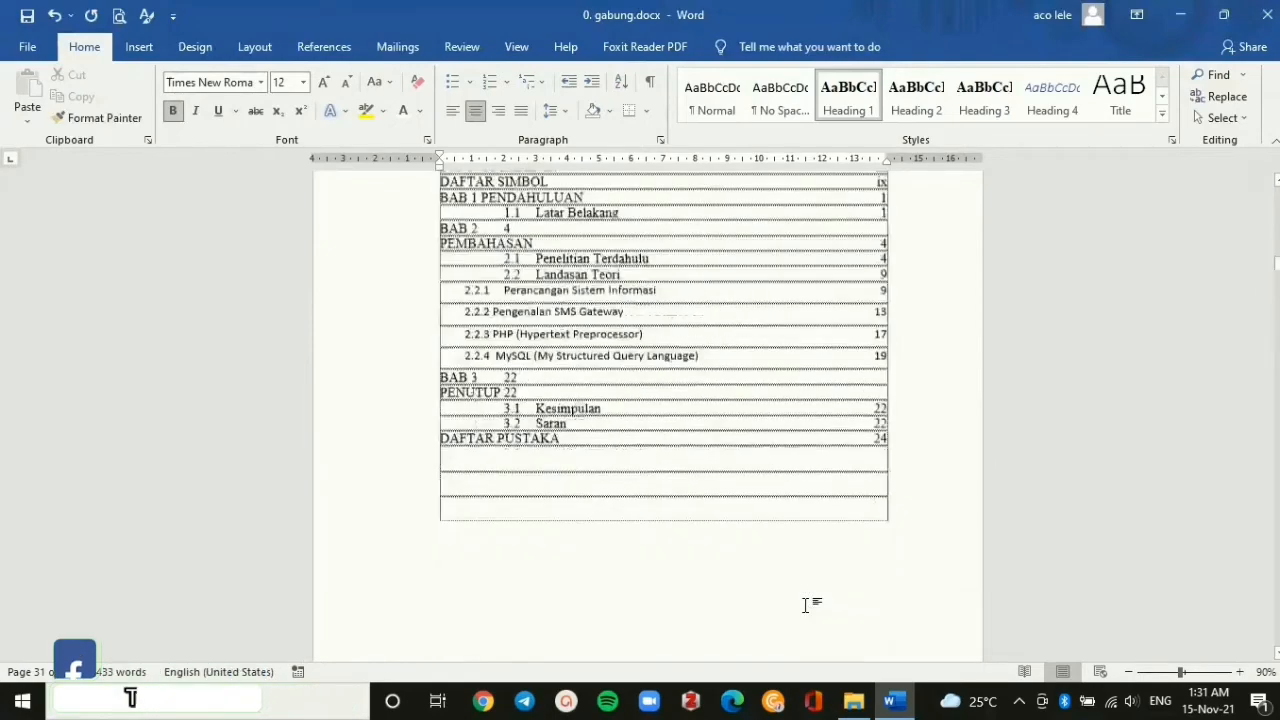
pyautogui.scroll(4, 508, 432)
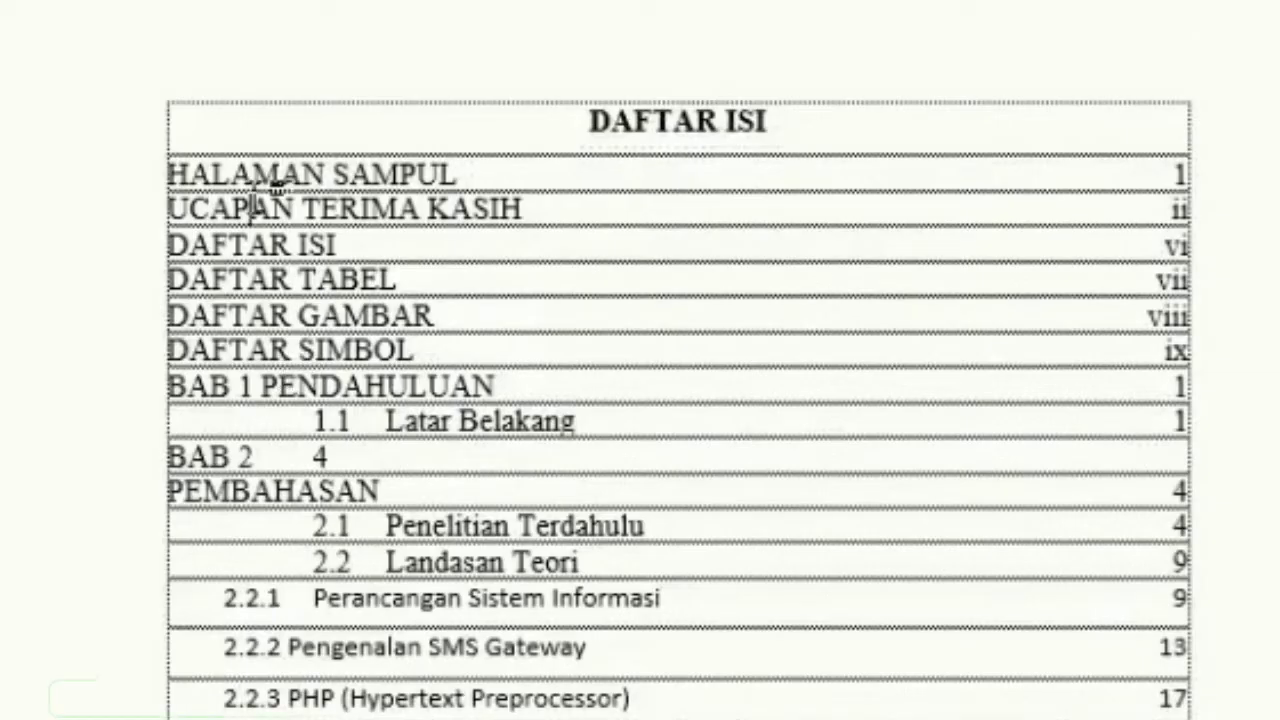
pyautogui.rightClick(479, 338)
pyautogui.click(385, 443)
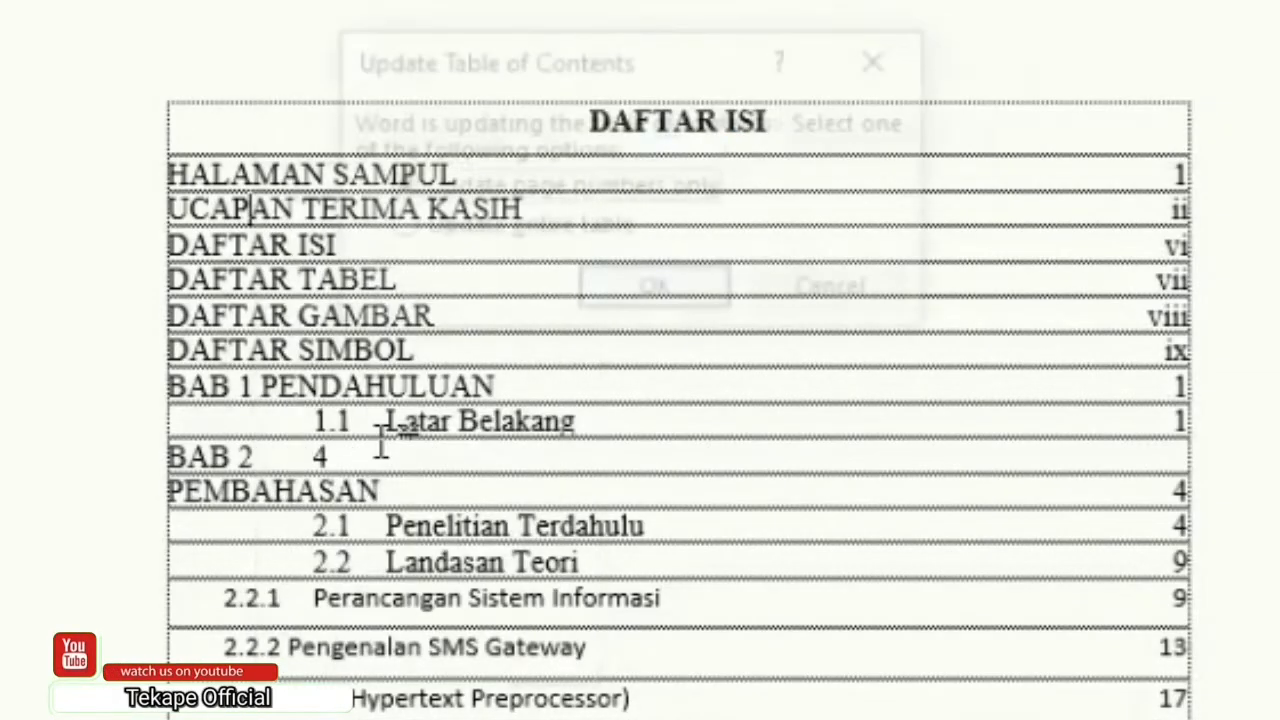
pyautogui.click(450, 225)
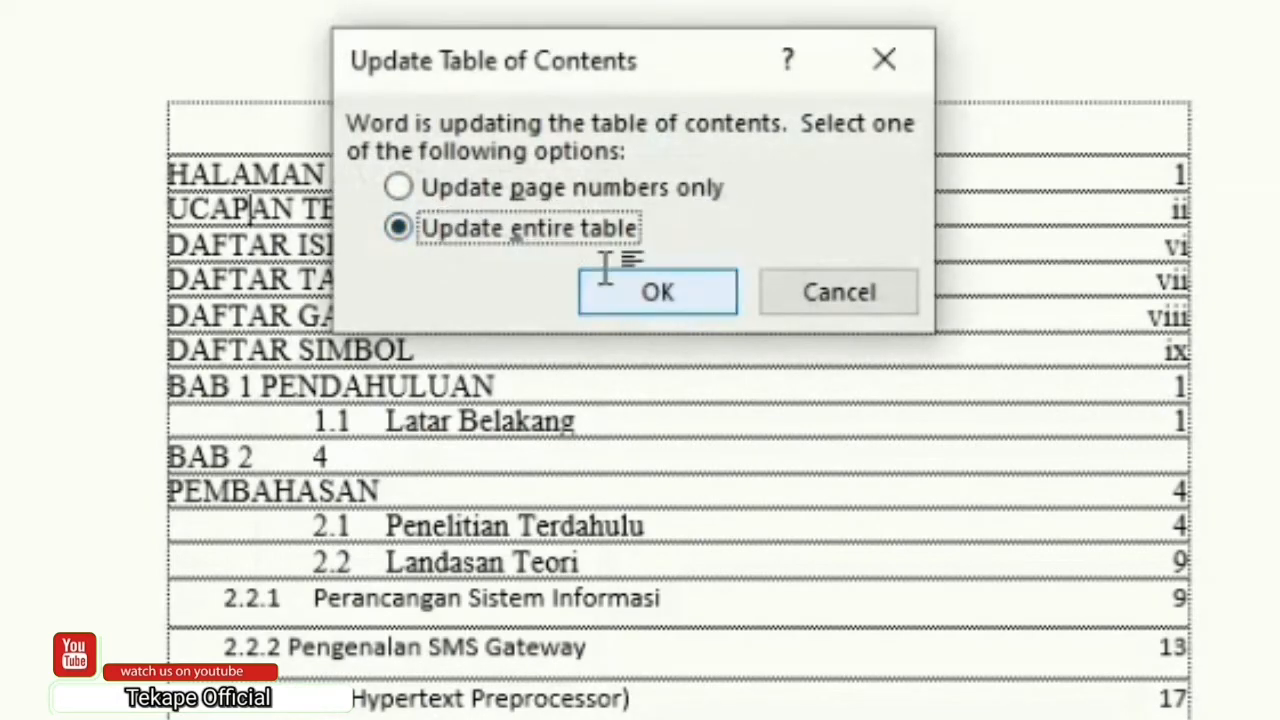
pyautogui.click(628, 290)
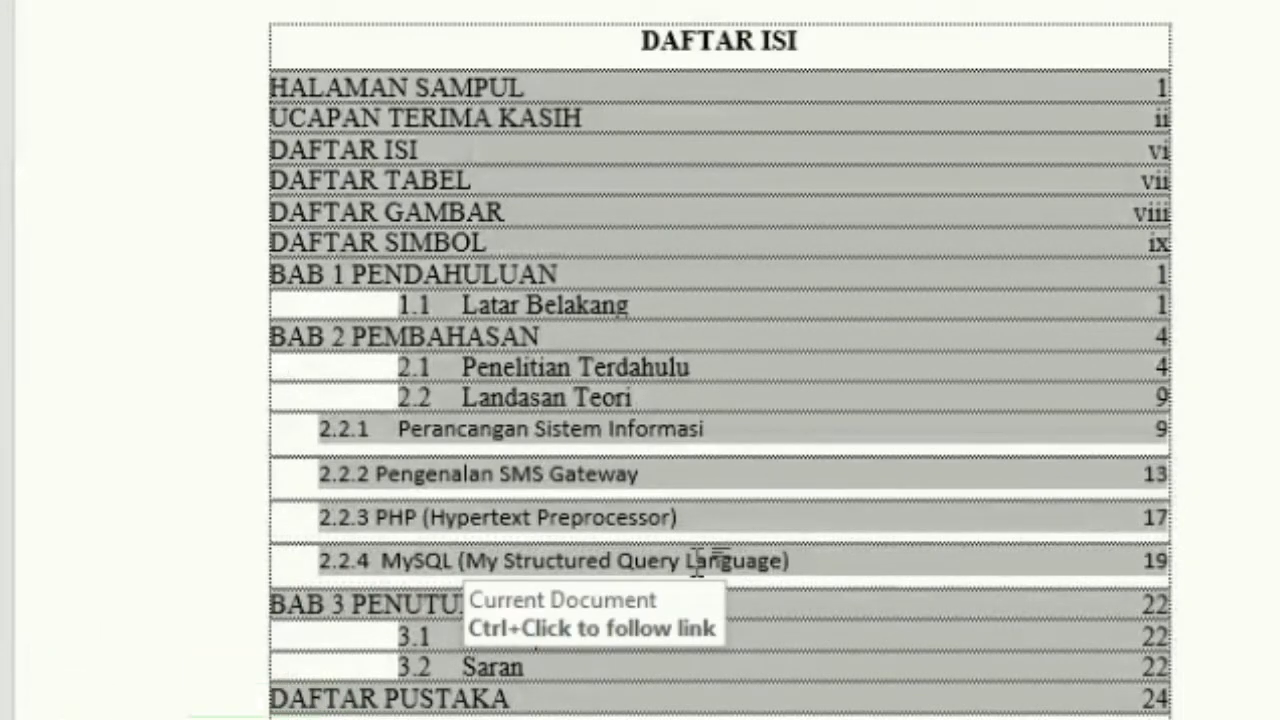
# Check the merged chapter entries and format the 2.2.1 to 2.2.4 entries of the table of contents in Times New Roman, 12 pt.
pyautogui.click(180, 297)
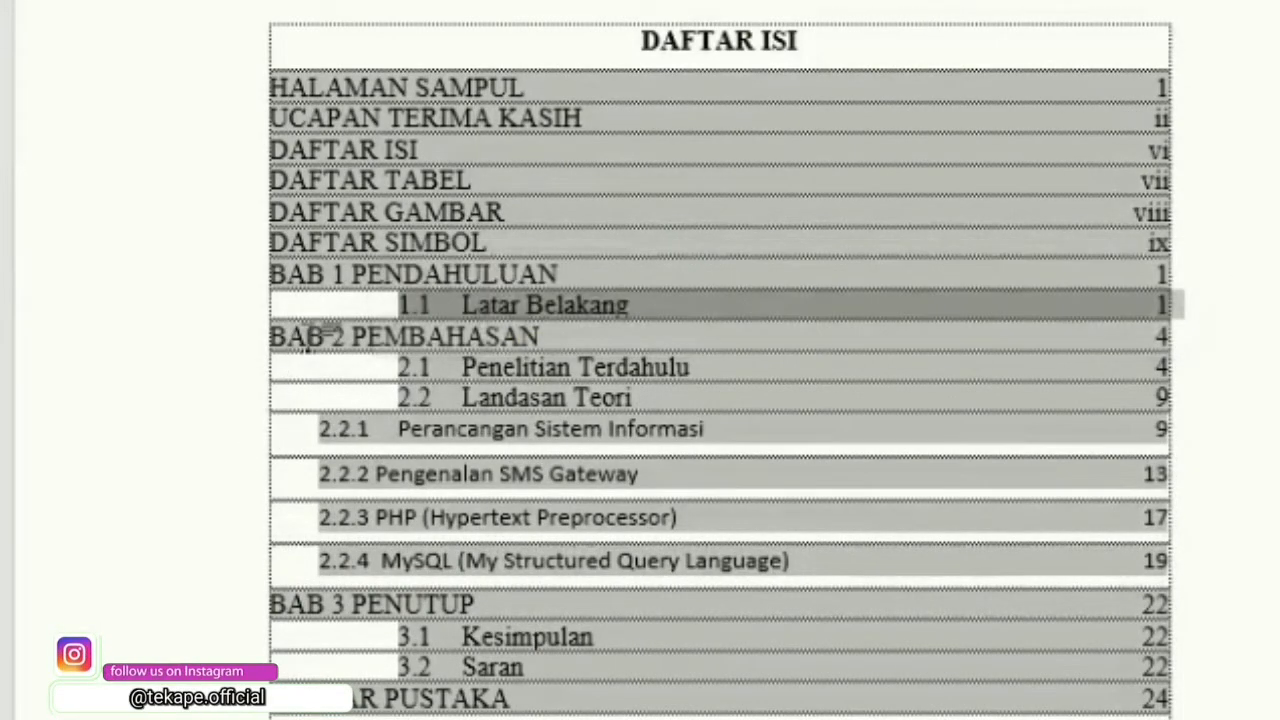
pyautogui.click(307, 338)
pyautogui.click(344, 602)
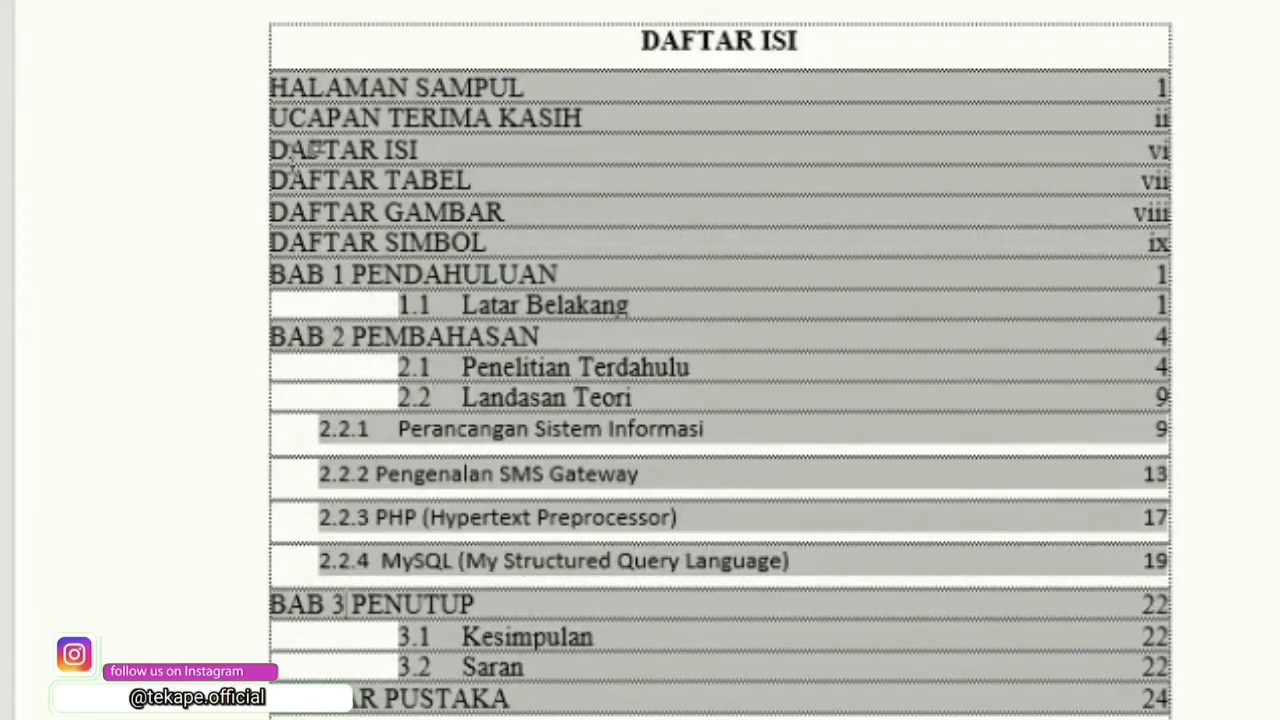
pyautogui.hotkey('ctrl', 'z')
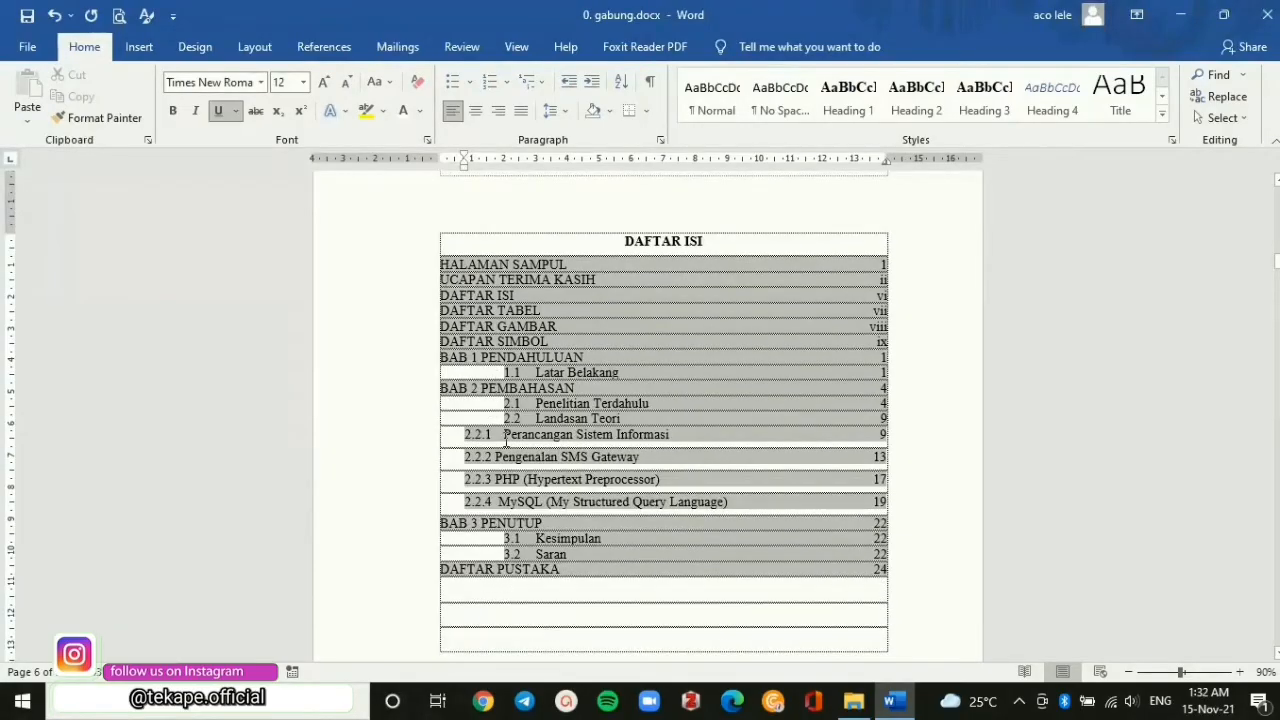
# Set the indent of the 2.1 and 2.2 table of contents entries to 1 cm and the tab stop before their titles to about 1.8 cm.
pyautogui.click(501, 416)
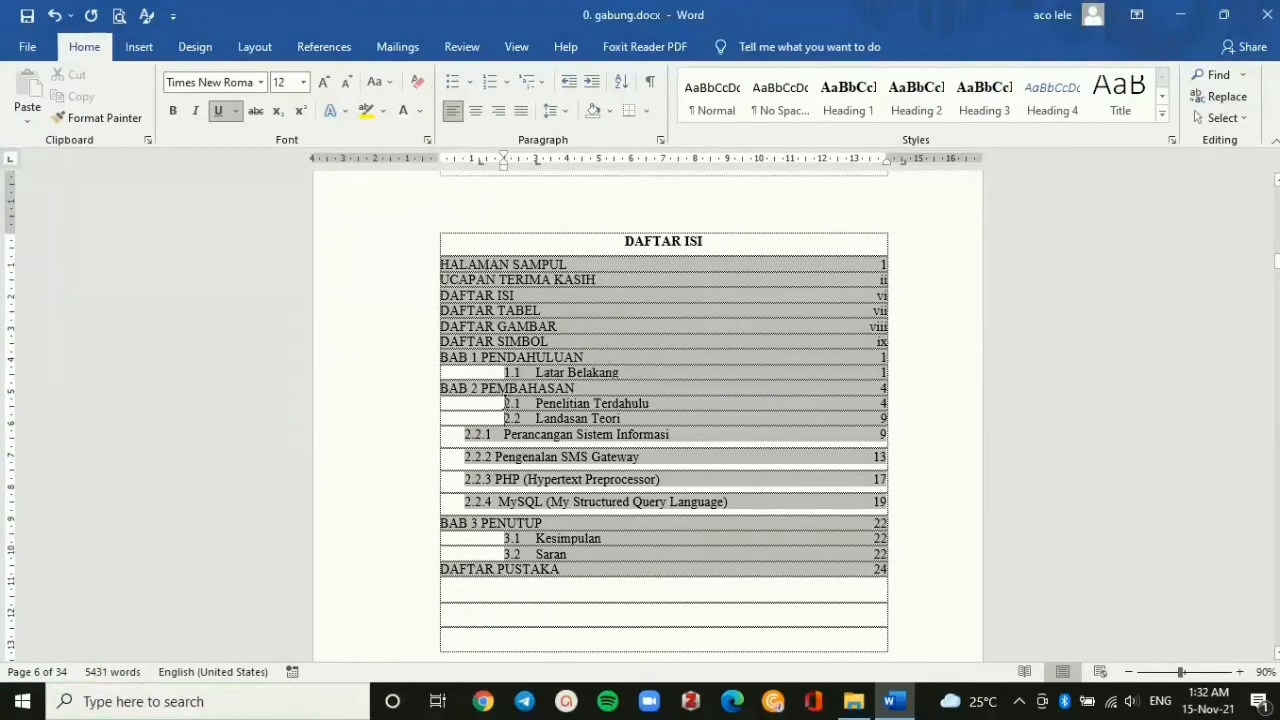
pyautogui.moveTo(505, 402); pyautogui.dragTo(890, 410)
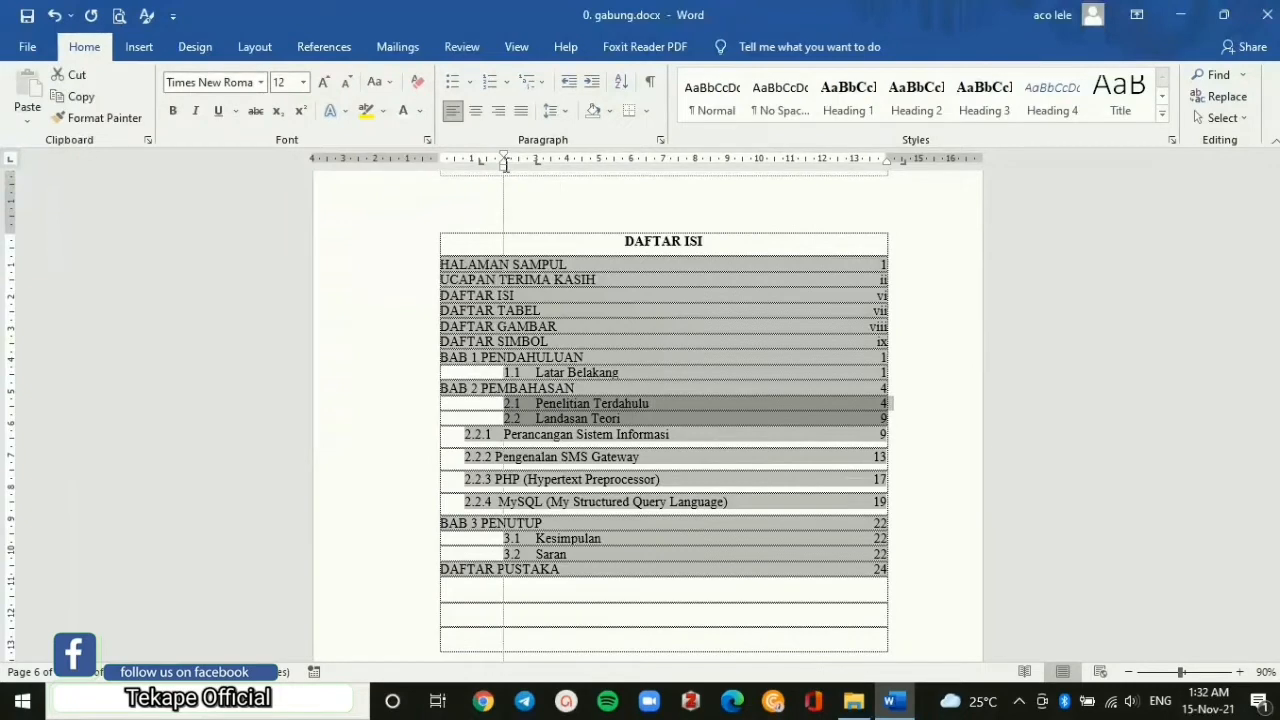
pyautogui.moveTo(504, 160); pyautogui.dragTo(472, 163)
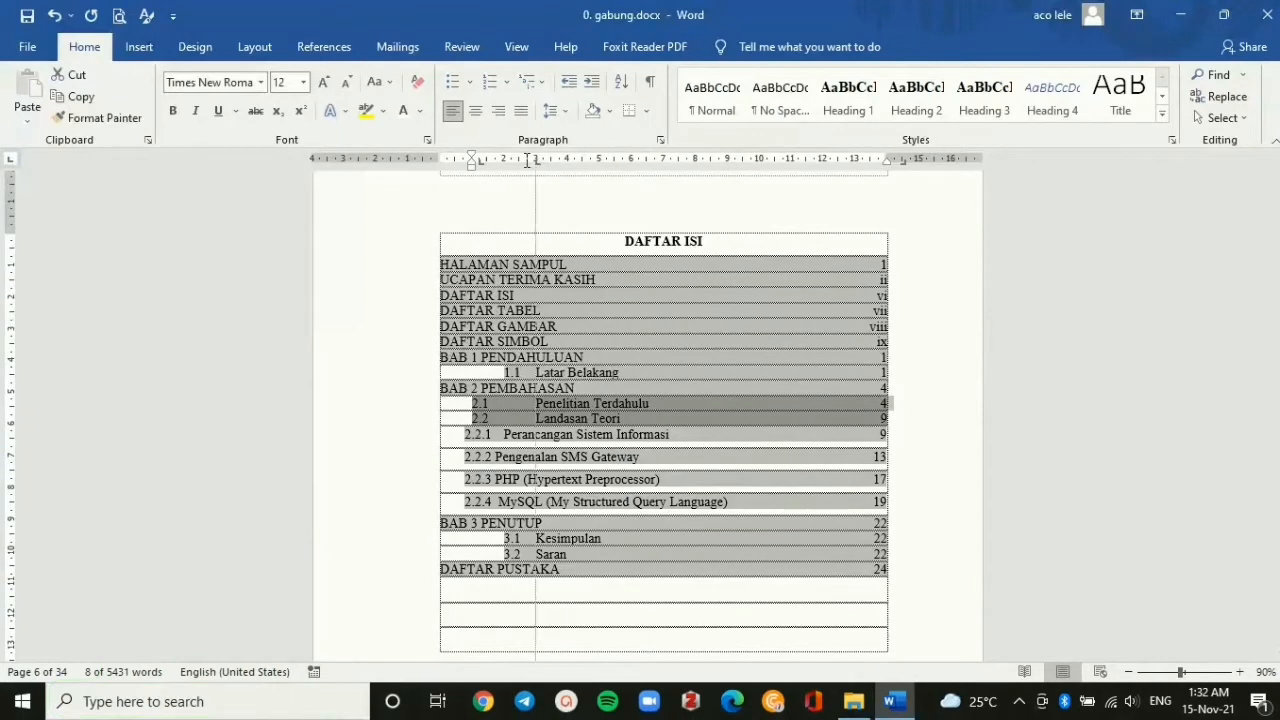
pyautogui.moveTo(527, 160); pyautogui.dragTo(499, 160)
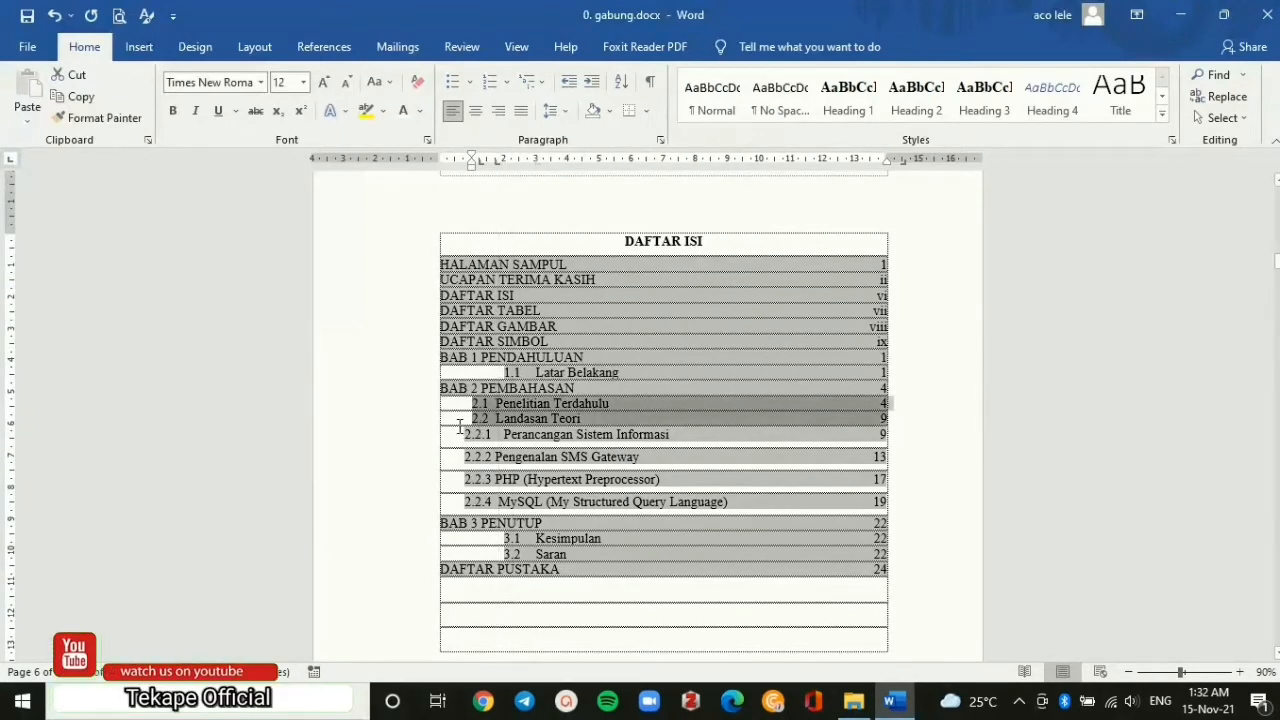
# Set the indent of the 2.2.1 to 2.2.4 table of contents entries to about 1.8 cm and their title tab stop to about 2.8 cm.
pyautogui.moveTo(459, 431); pyautogui.dragTo(580, 483)
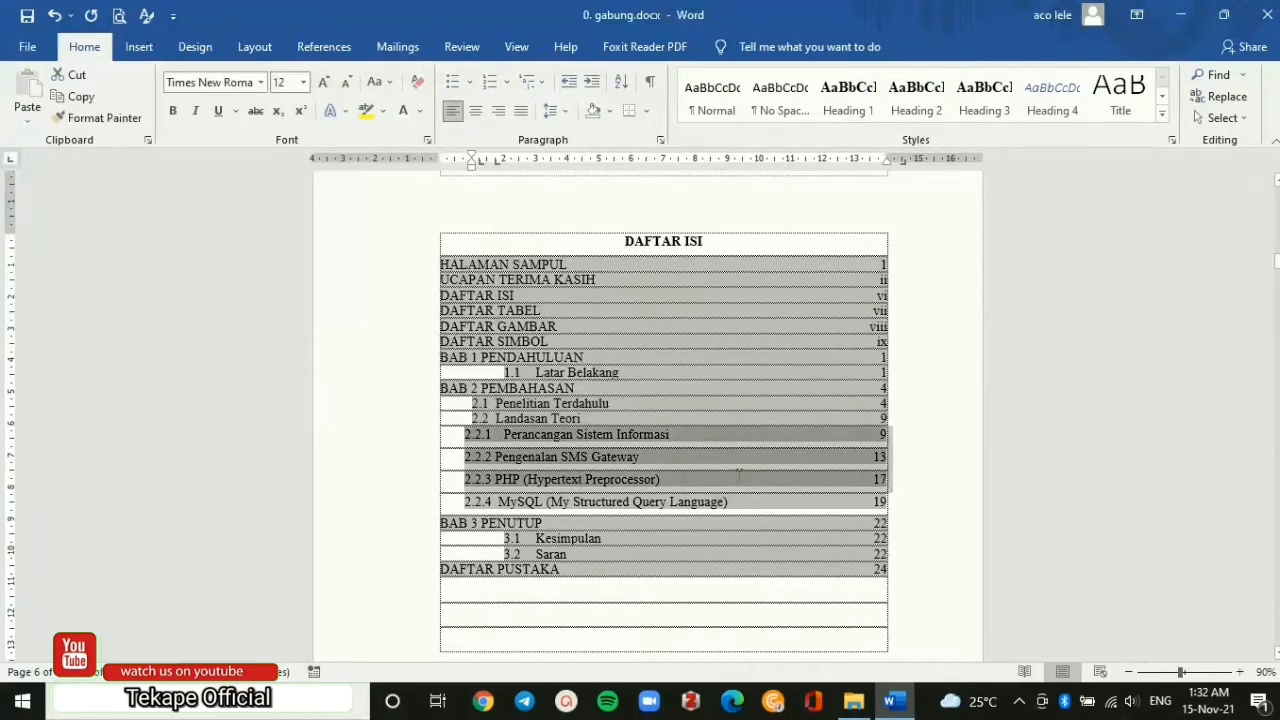
pyautogui.moveTo(738, 476); pyautogui.dragTo(908, 504)
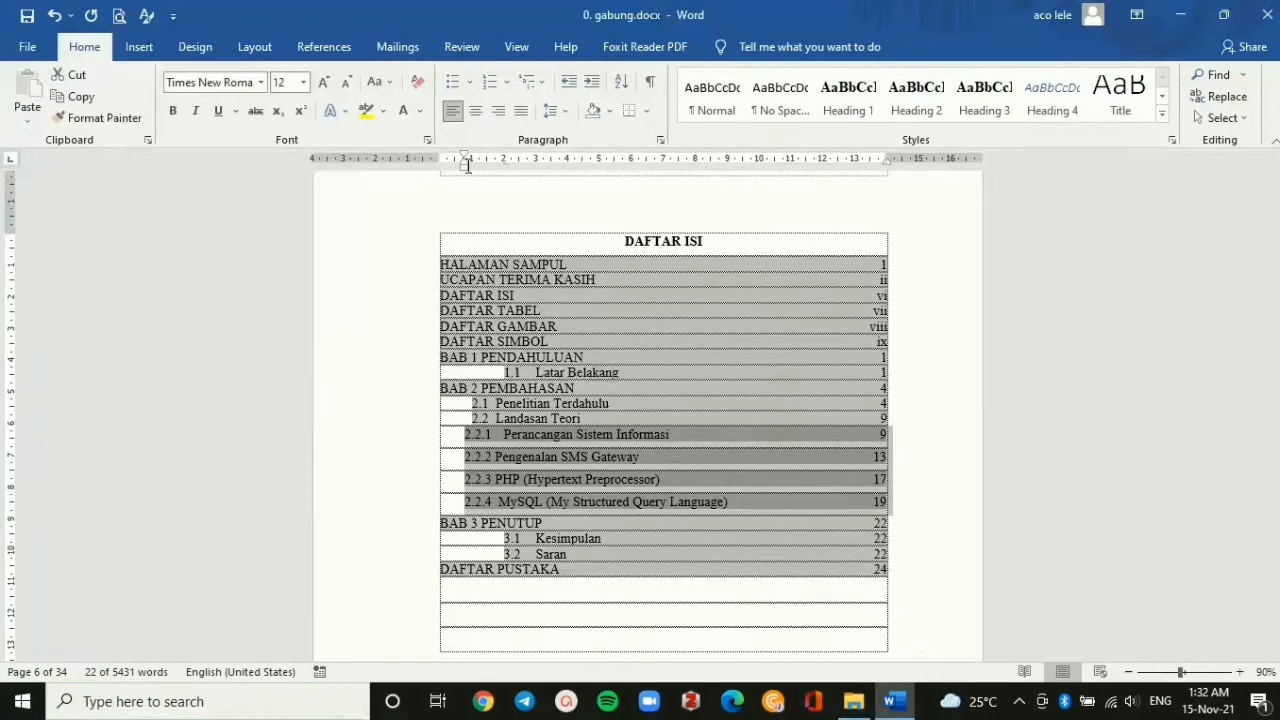
pyautogui.moveTo(466, 162); pyautogui.dragTo(495, 165)
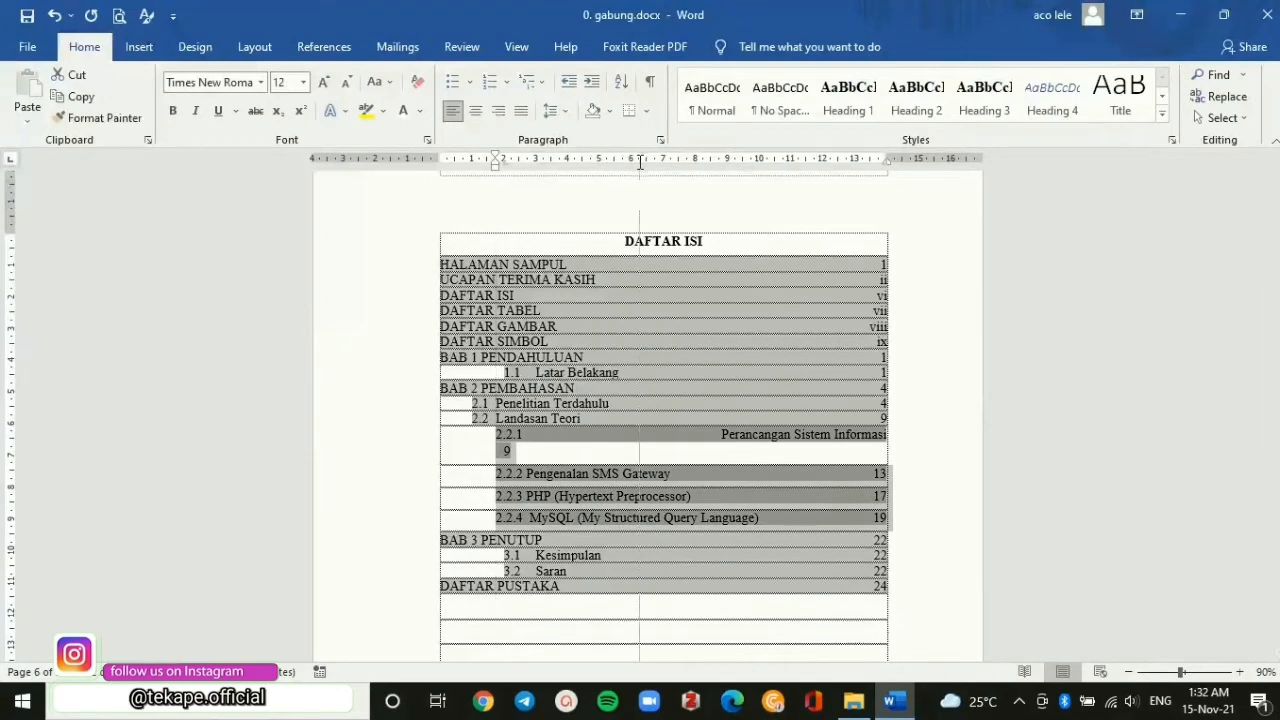
pyautogui.moveTo(640, 162); pyautogui.dragTo(526, 170)
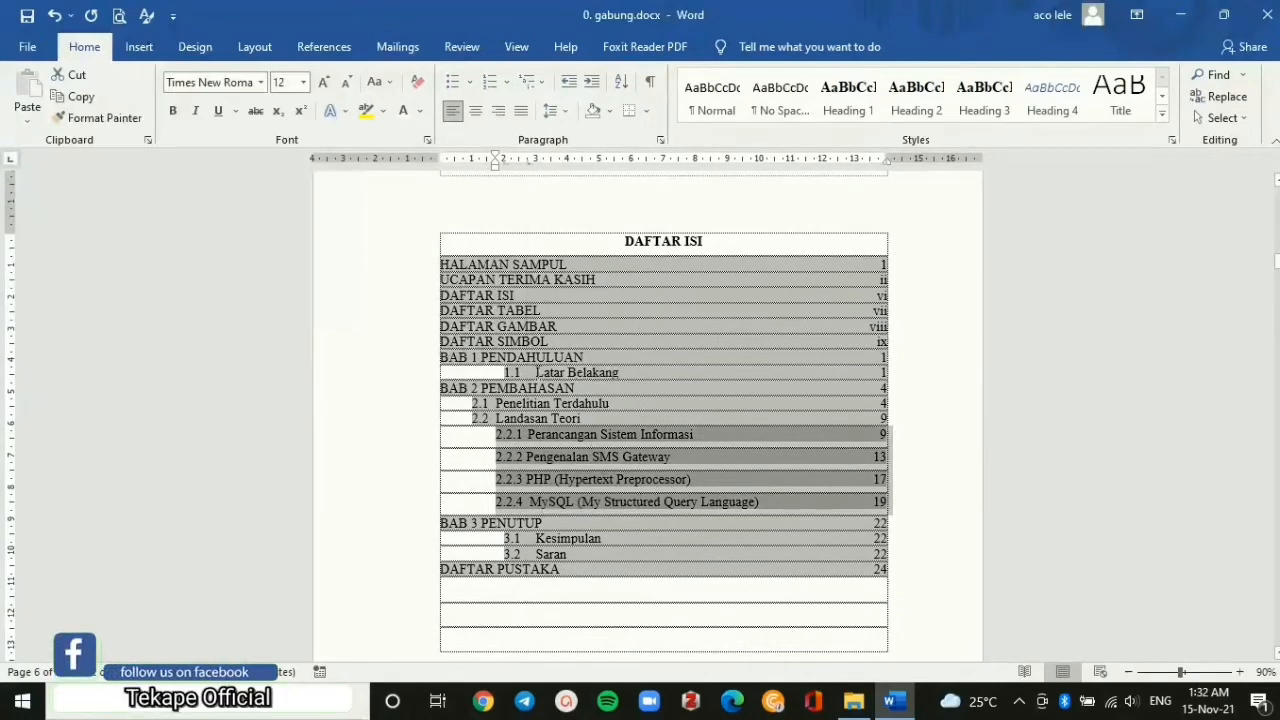
# Set the indent of the 1.1, 3.1 and 3.2 table of contents entries to 1 cm and their title tab stop to about 1.8 cm.
pyautogui.click(537, 372)
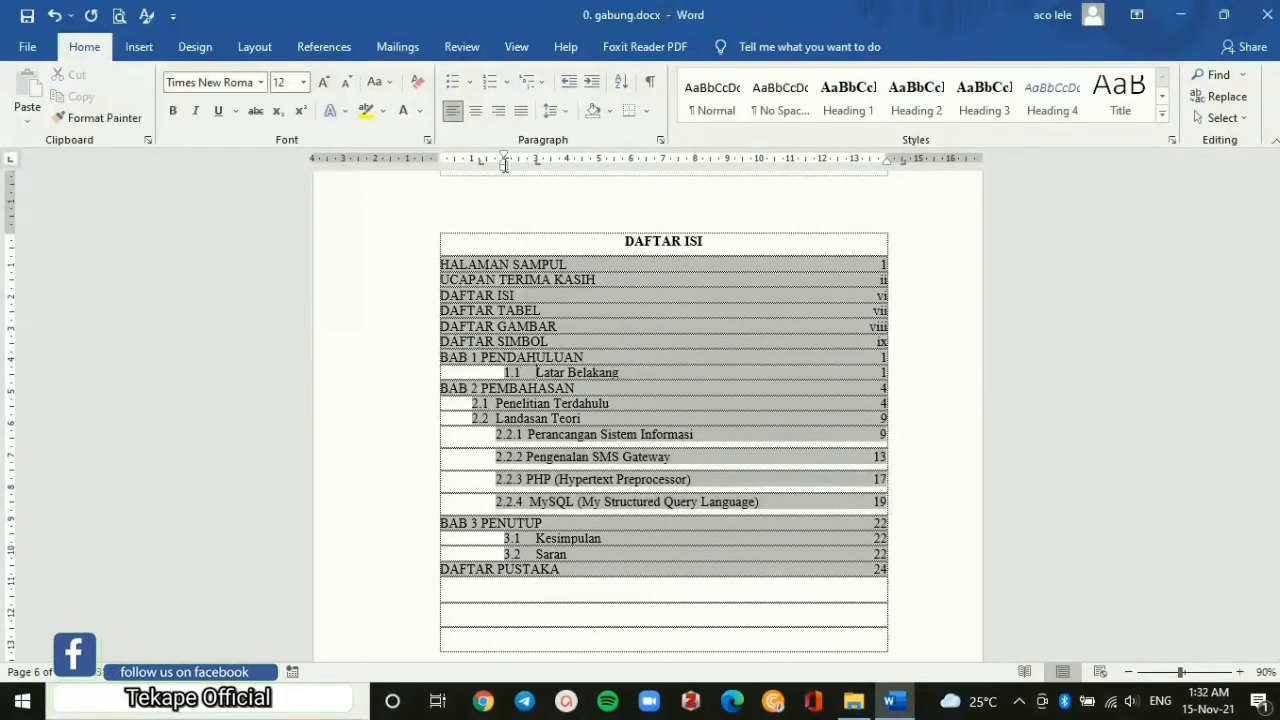
pyautogui.moveTo(503, 162); pyautogui.dragTo(472, 167)
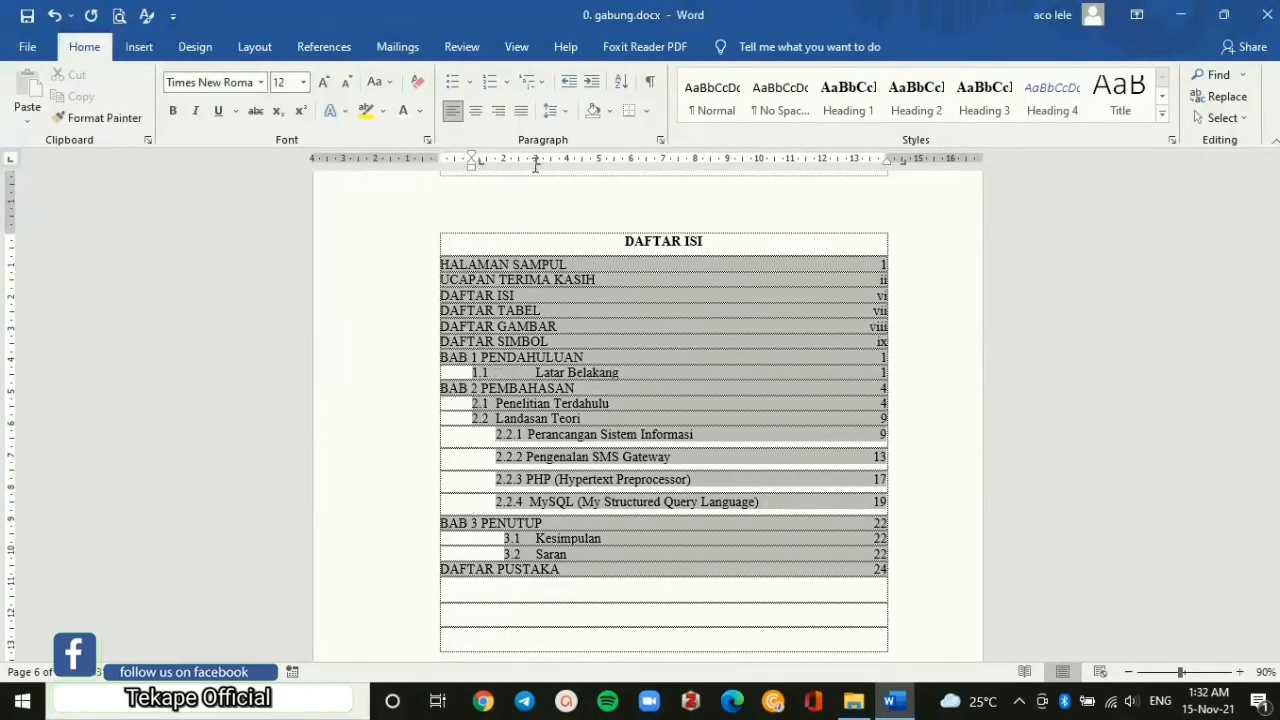
pyautogui.click(537, 166)
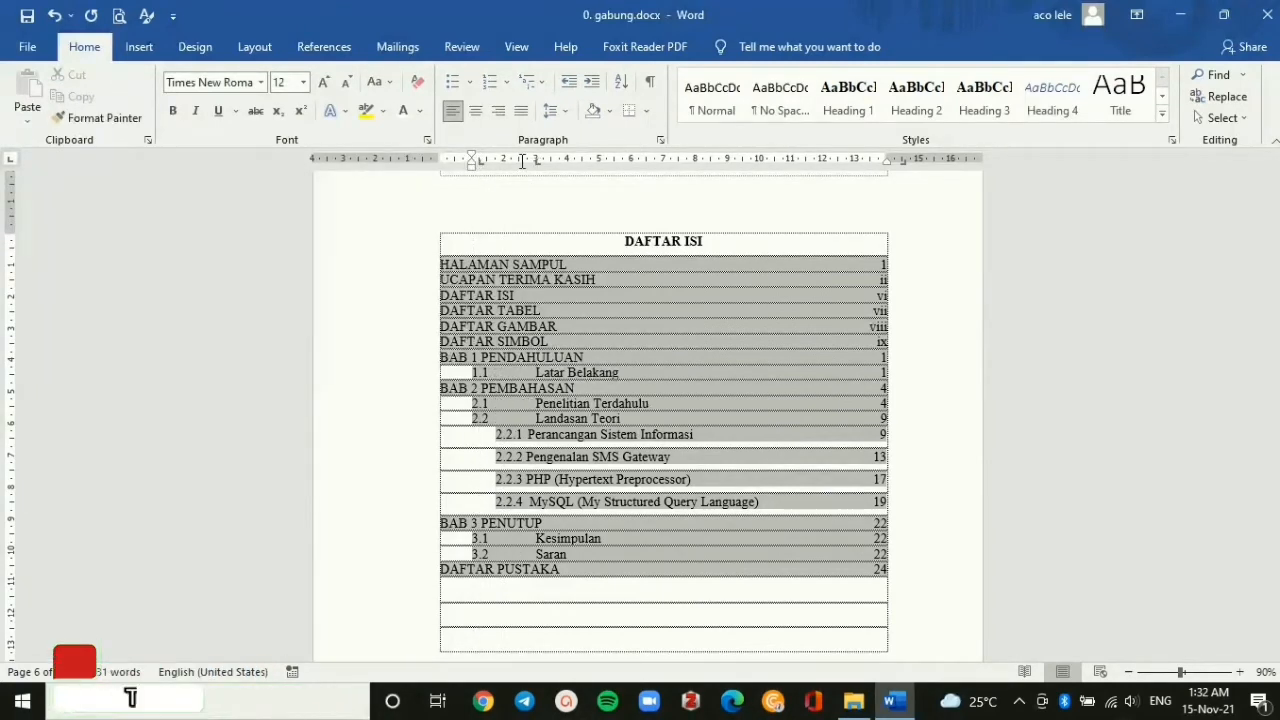
pyautogui.moveTo(537, 166); pyautogui.dragTo(499, 164)
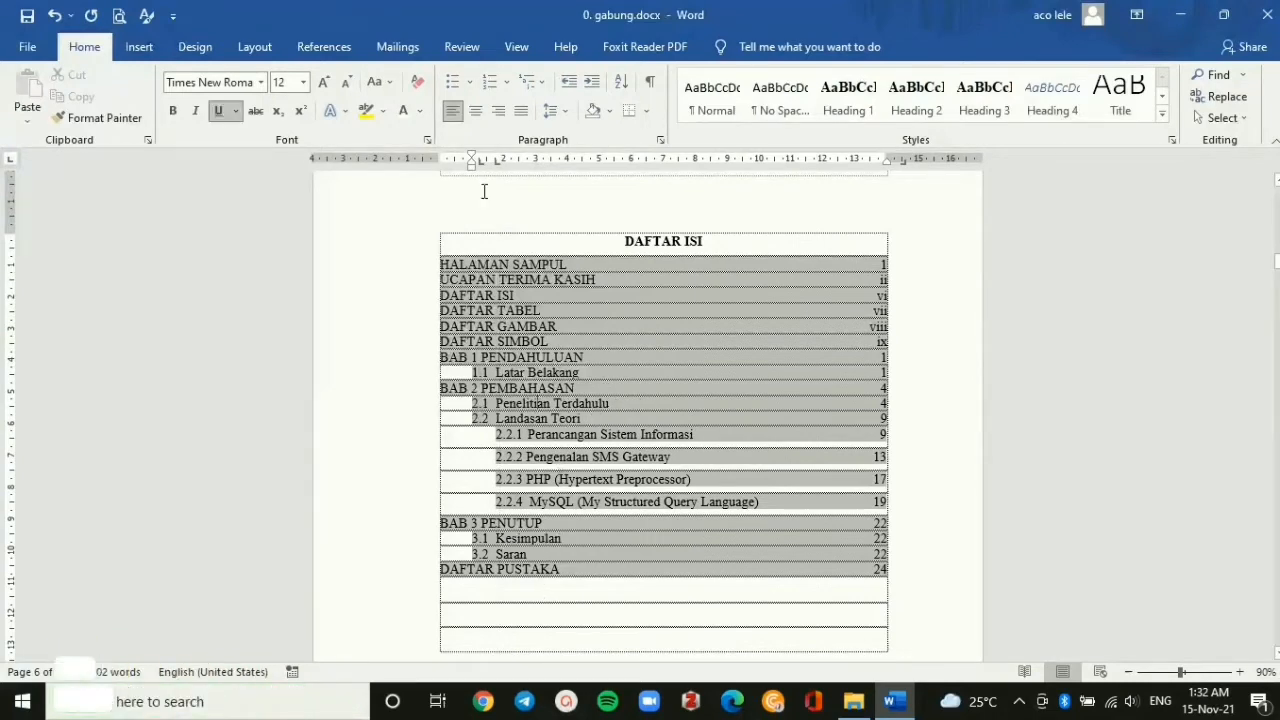
pyautogui.moveTo(471, 166); pyautogui.dragTo(470, 167)
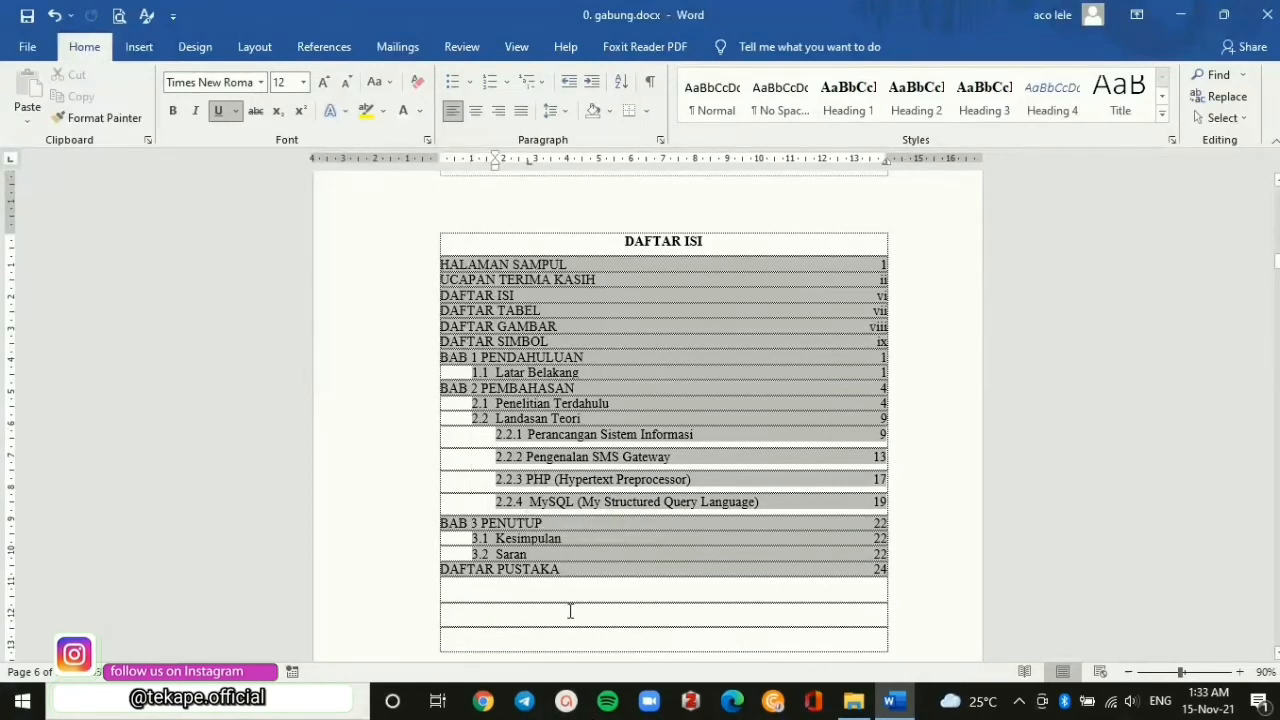
pyautogui.click(570, 611)
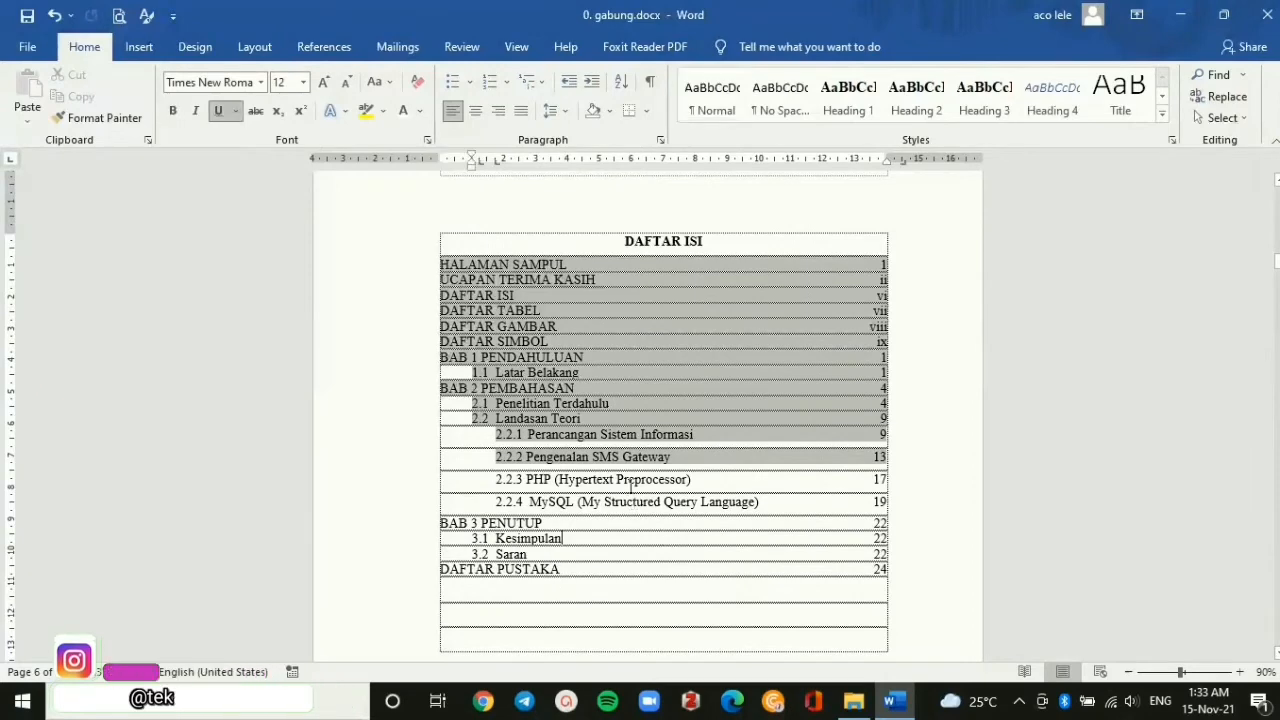
# Delete all manually typed entries, 1.1 through 4.7, below the DAFTAR TABEL heading.
pyautogui.scroll(-3, 737, 528)
pyautogui.scroll(5, 740, 527)
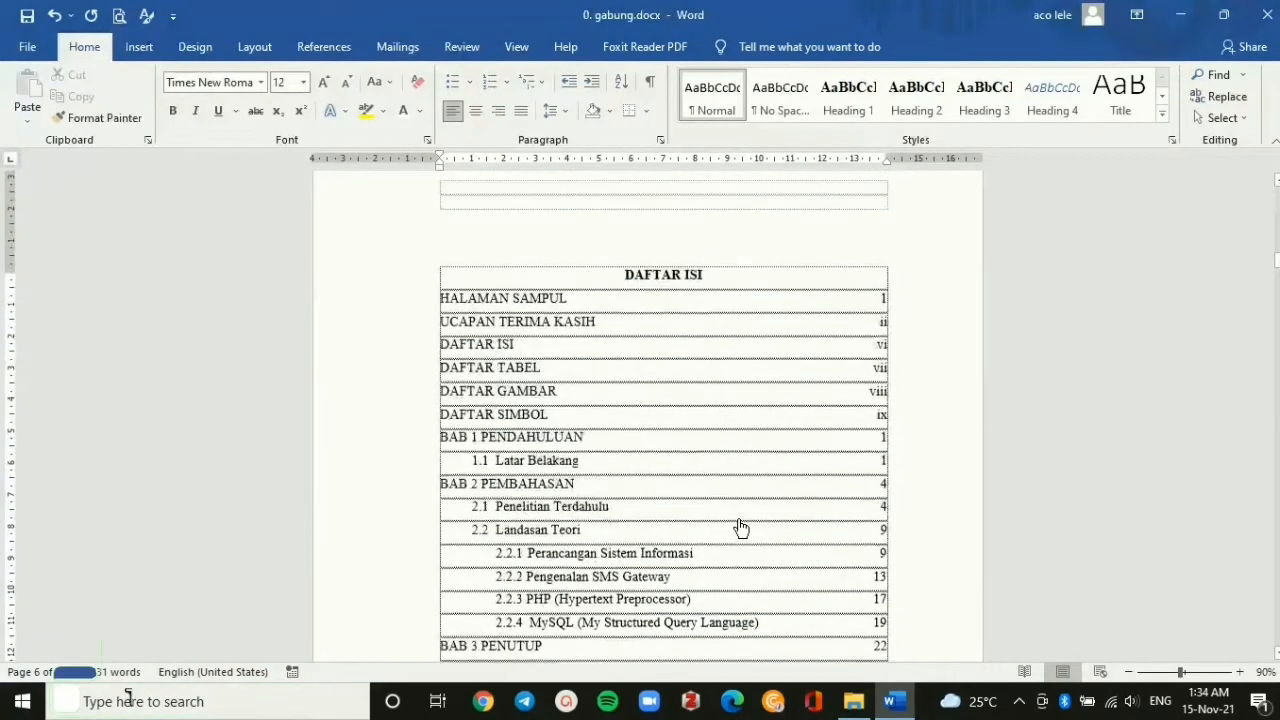
pyautogui.scroll(-1, 740, 527)
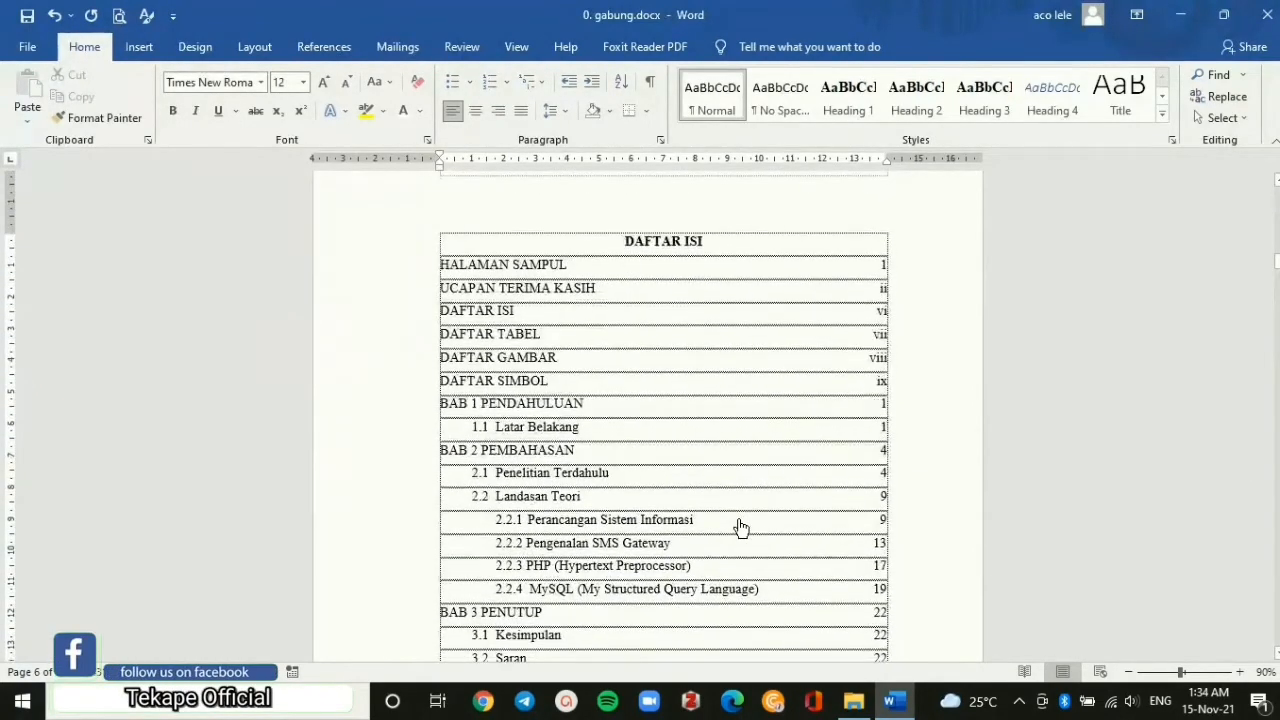
pyautogui.scroll(-5, 740, 527)
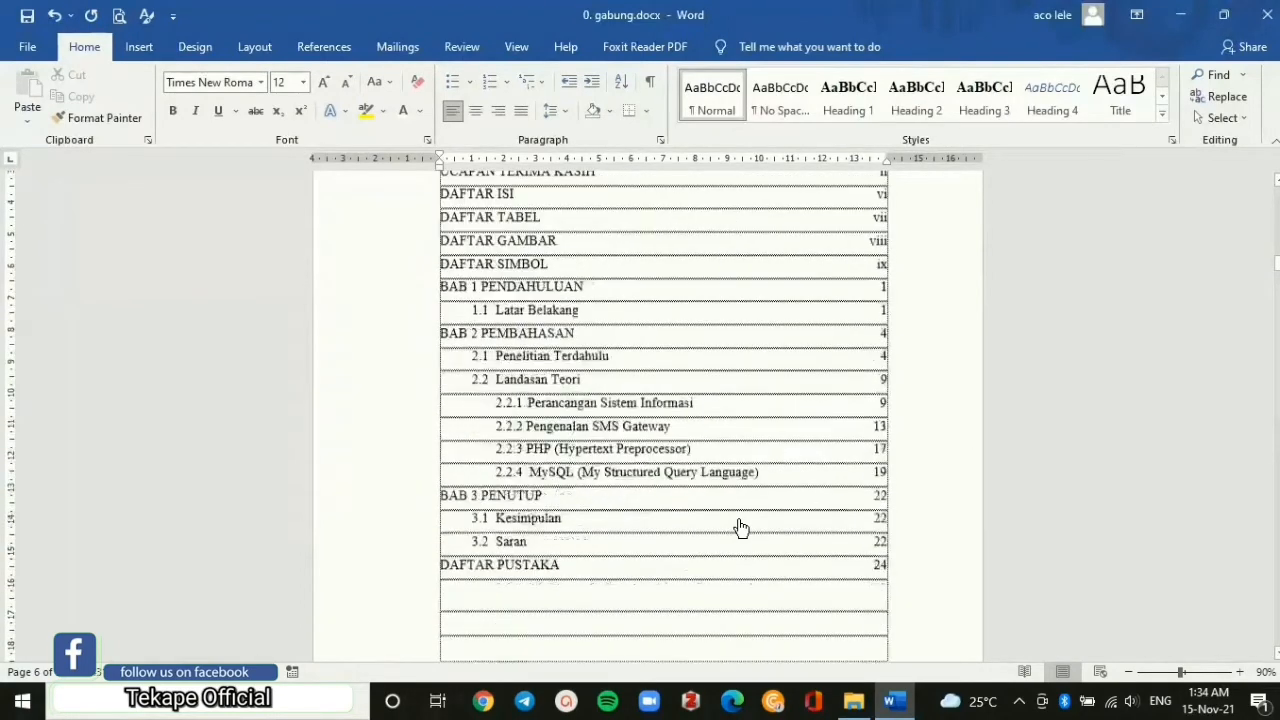
pyautogui.scroll(-10, 740, 527)
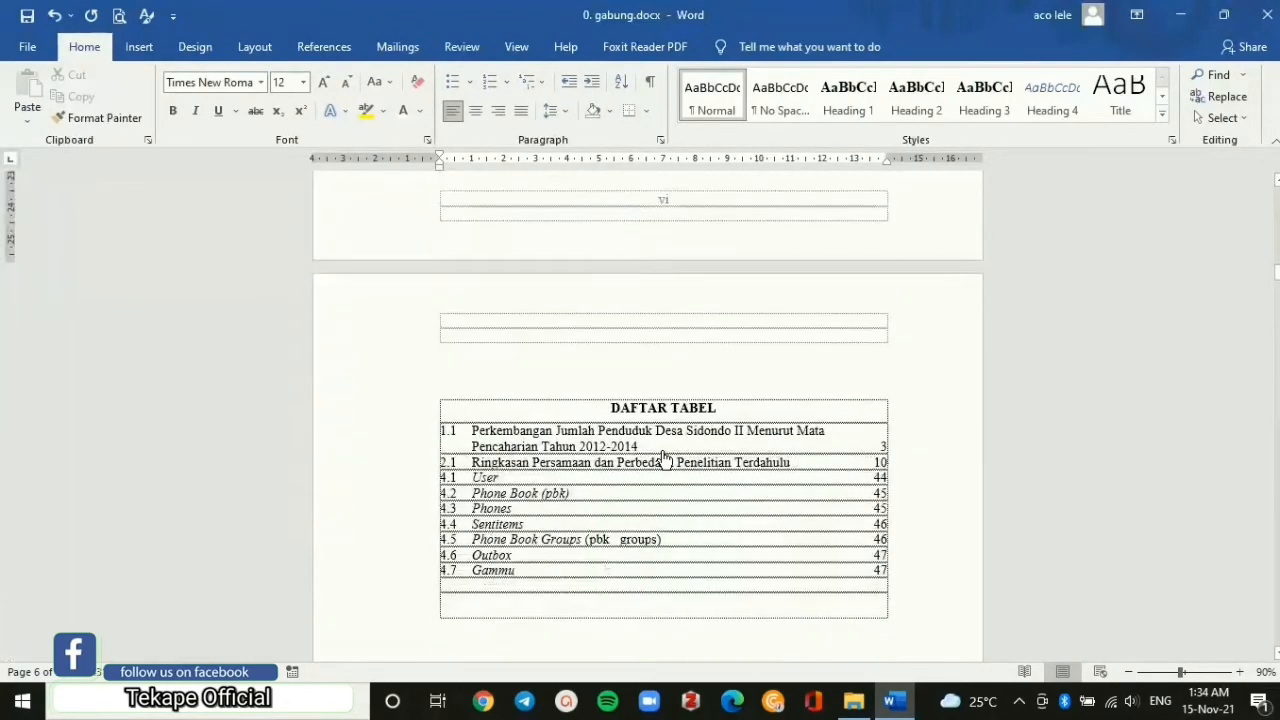
pyautogui.click(468, 443)
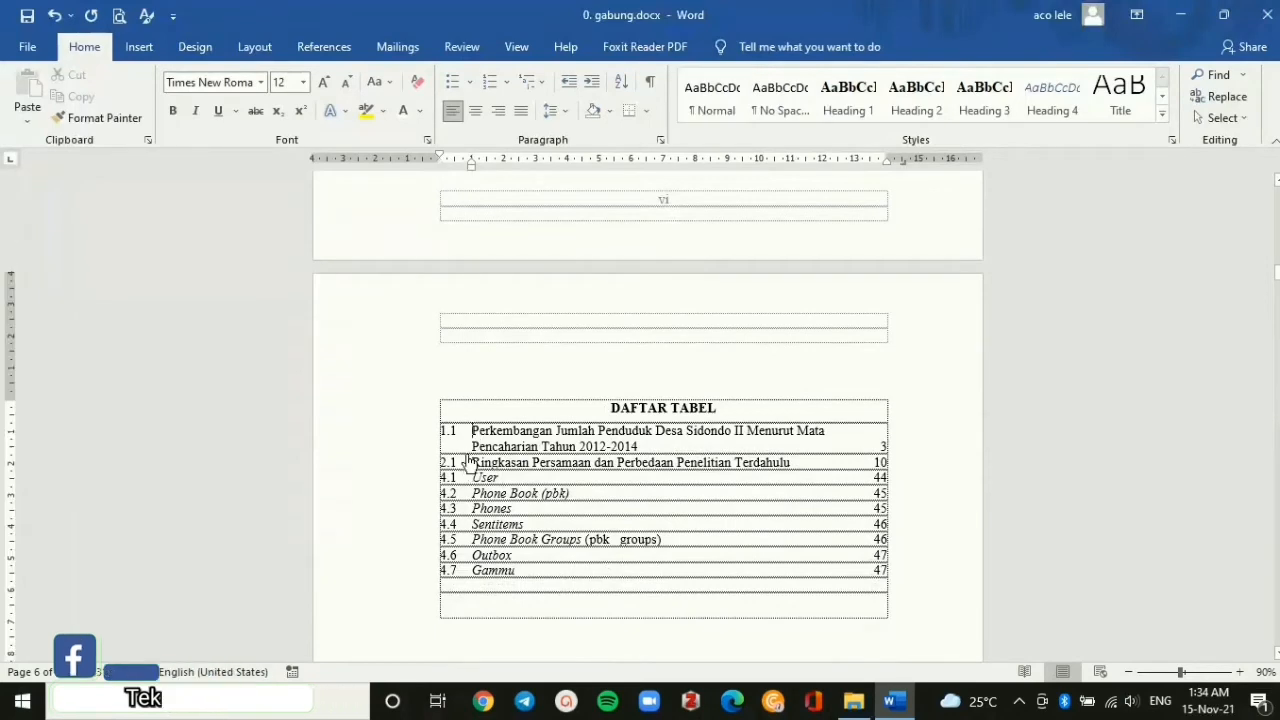
pyautogui.moveTo(490, 466); pyautogui.dragTo(605, 530)
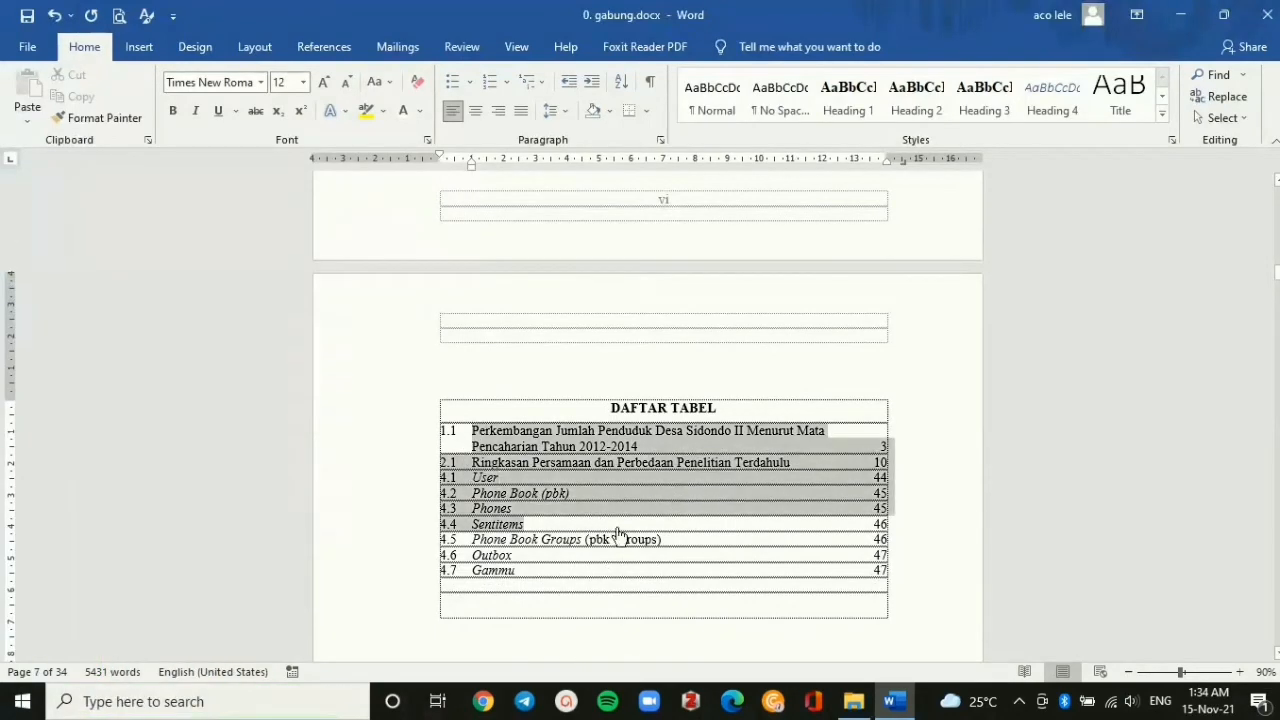
pyautogui.moveTo(440, 433); pyautogui.dragTo(917, 574)
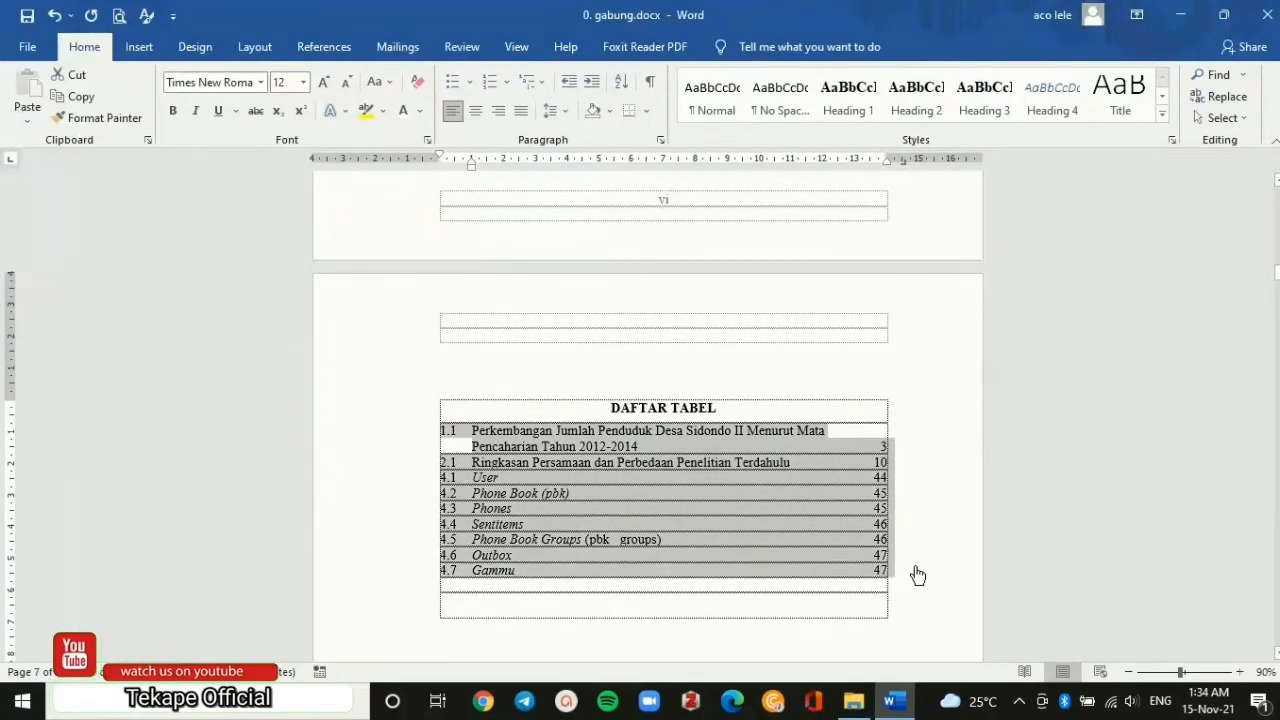
pyautogui.press('BackSpace')
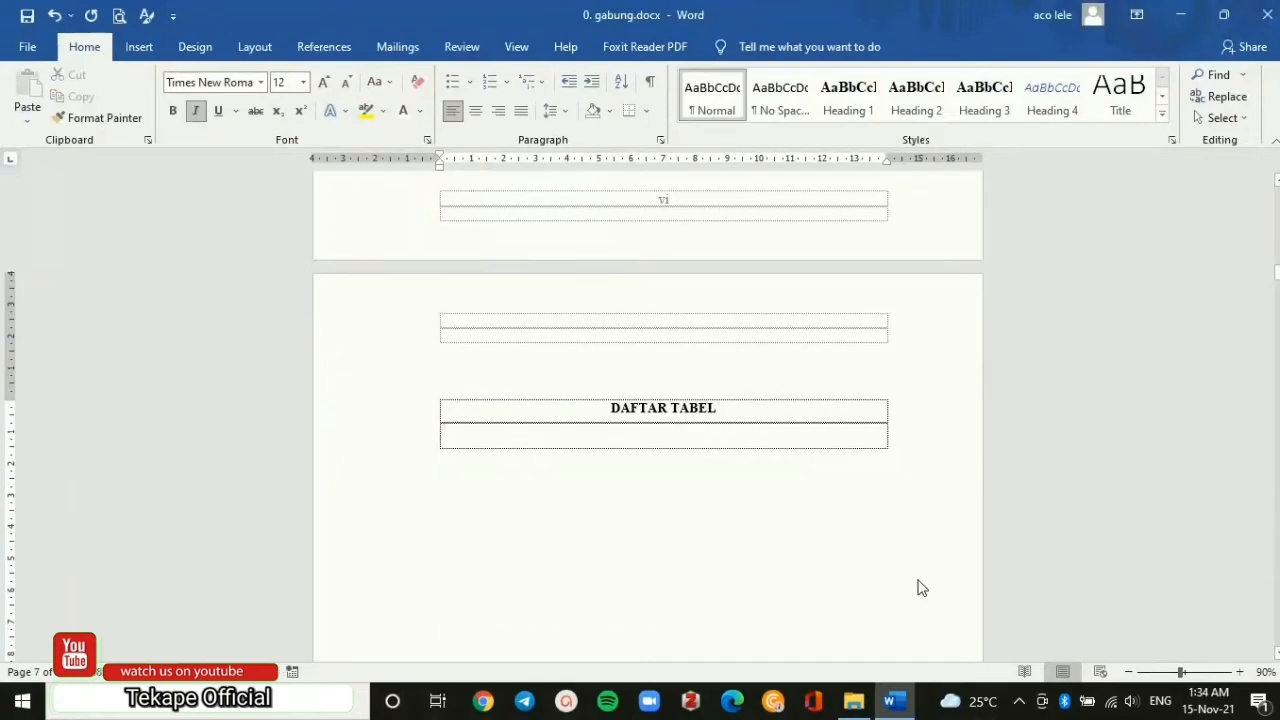
# Select the Tabel 1.1 title "Perkembangan Jumlah Penduduk Desa Sidondo II Menurut Mata Pencaharian Tahun 2012-2014" in chapter 1 and open the Caption dialog.
pyautogui.scroll(-15, 922, 588)
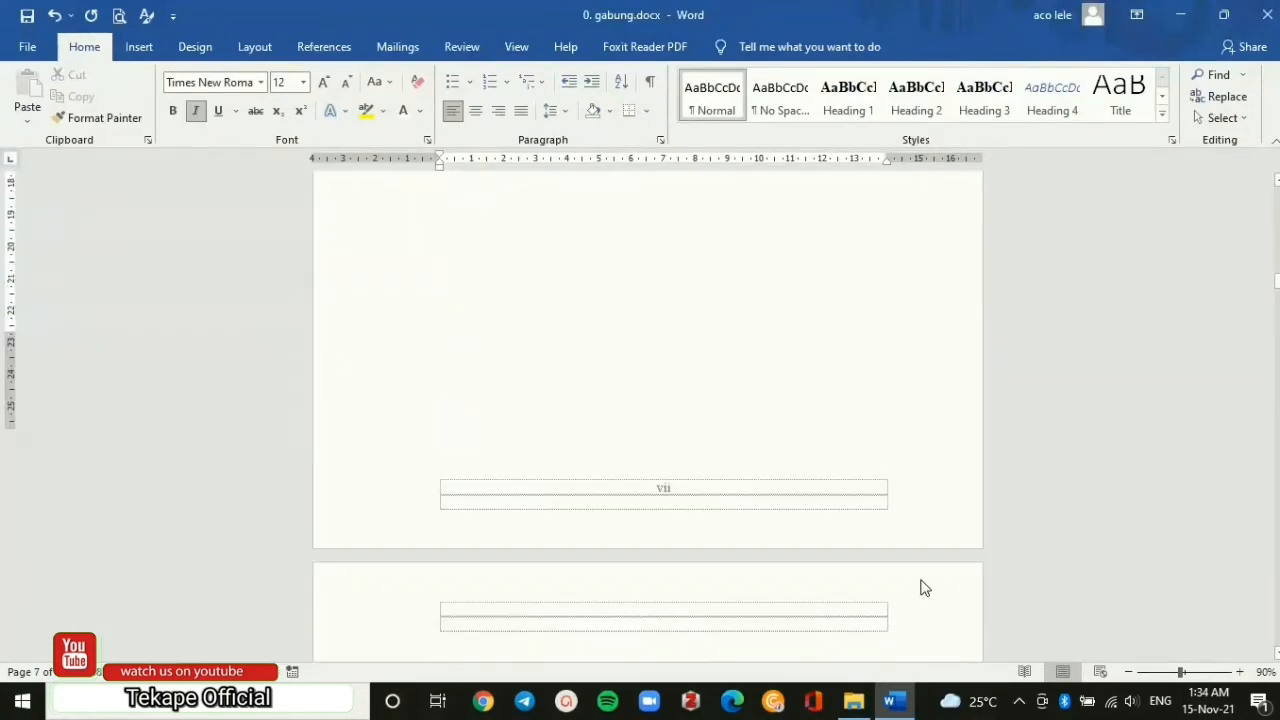
pyautogui.scroll(-3, 922, 588)
pyautogui.scroll(-20, 922, 588)
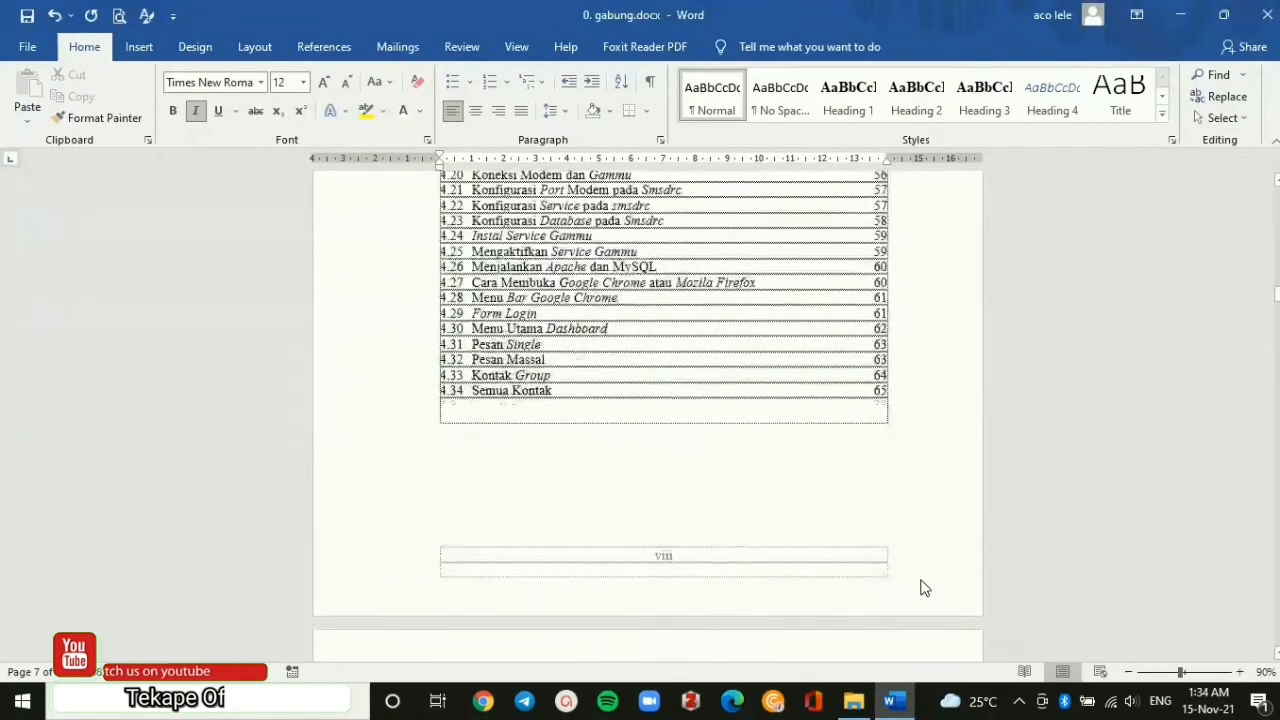
pyautogui.scroll(-20, 922, 588)
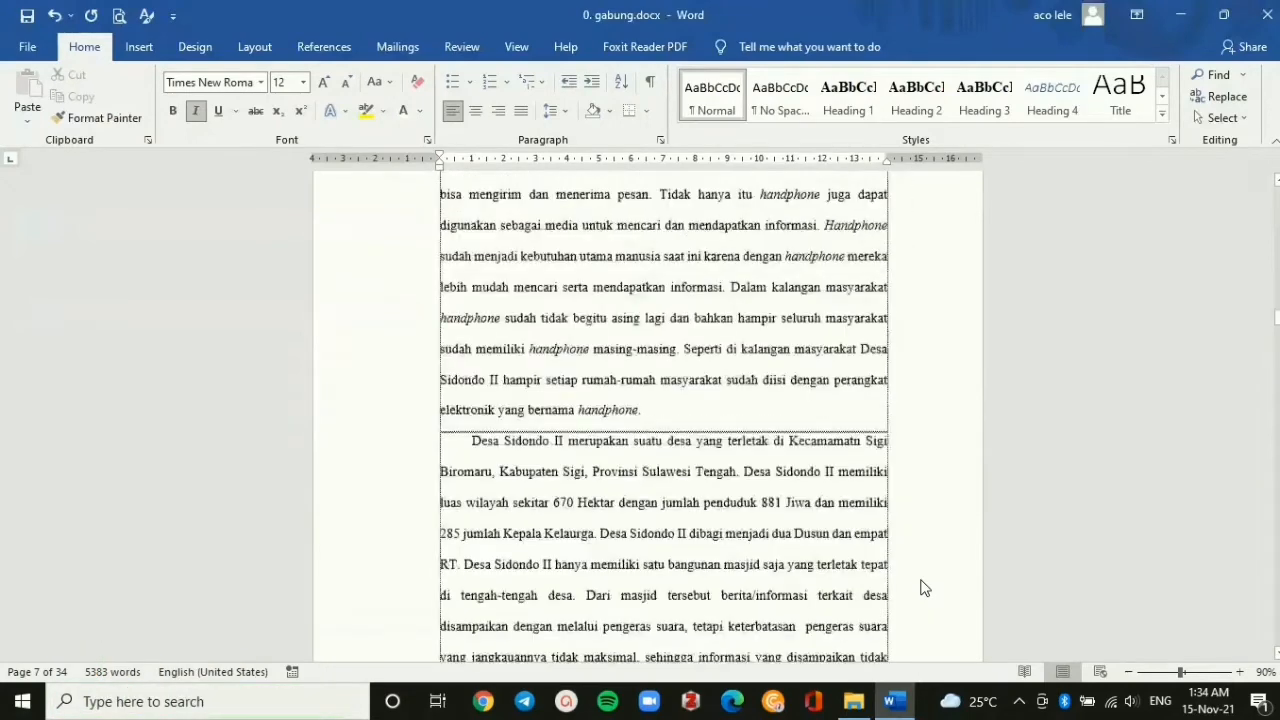
pyautogui.scroll(5, 924, 588)
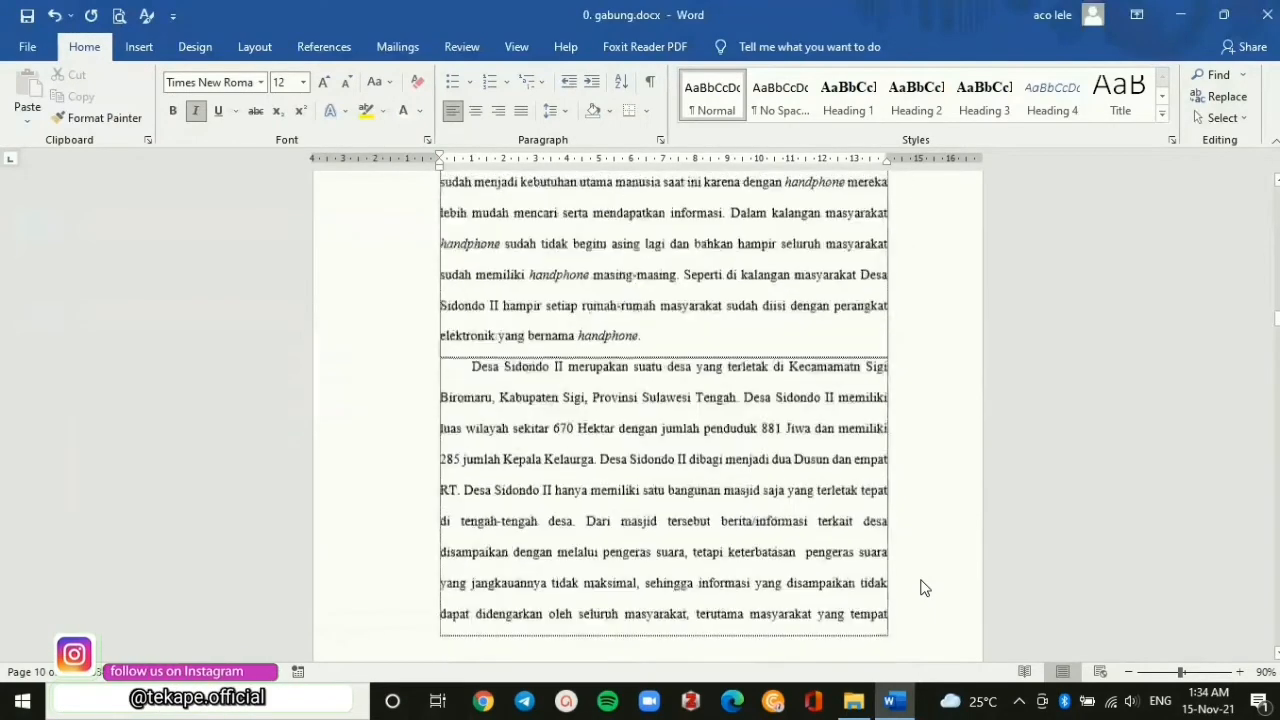
pyautogui.scroll(-5, 924, 588)
pyautogui.scroll(-6, 924, 588)
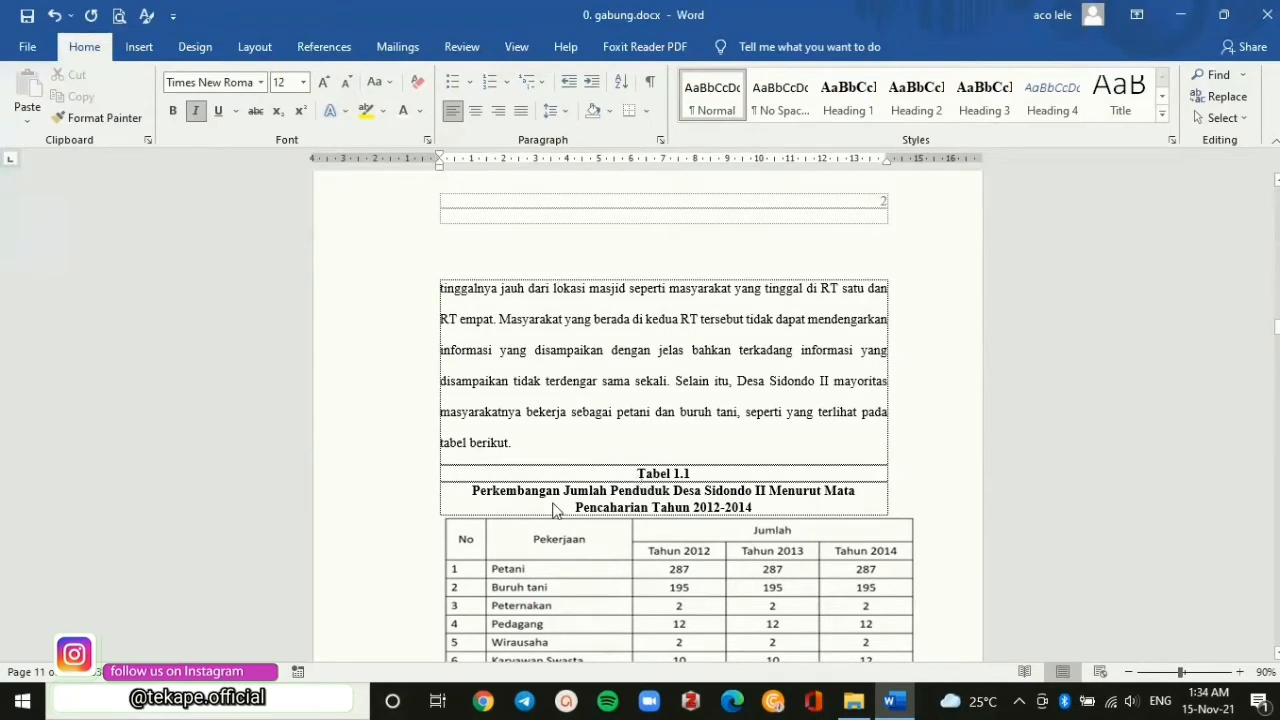
pyautogui.moveTo(471, 491); pyautogui.dragTo(773, 512)
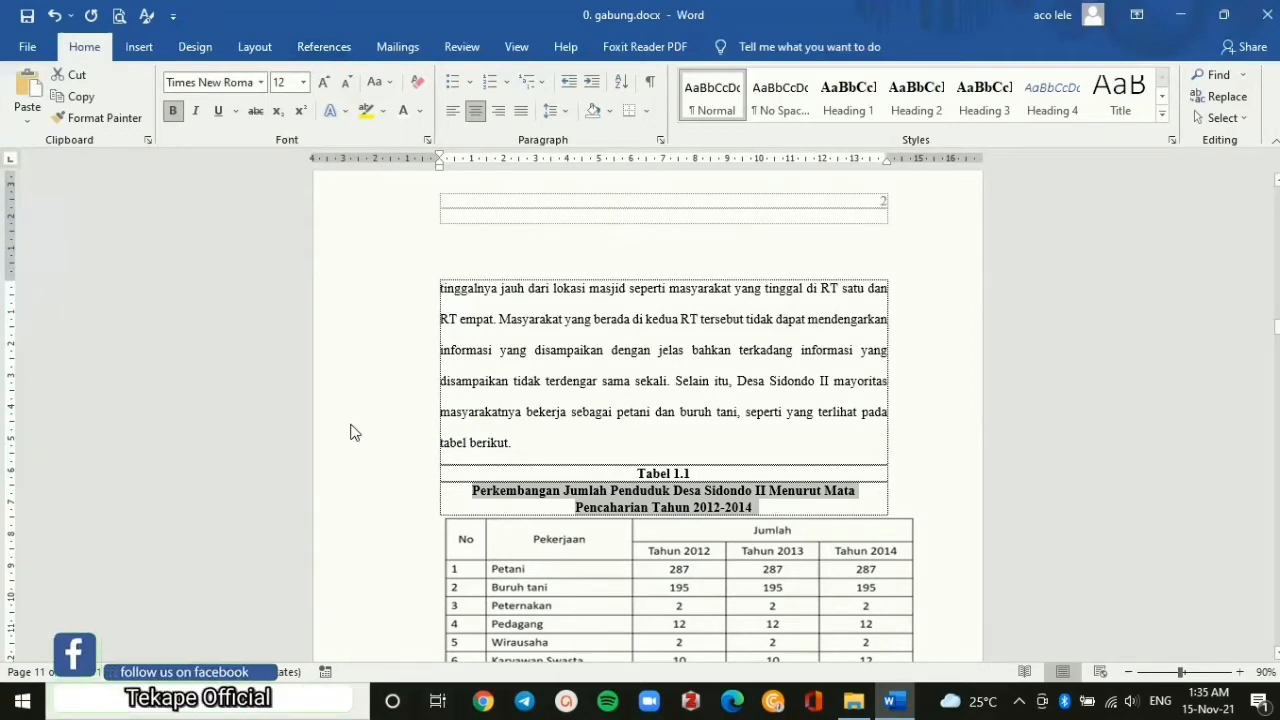
pyautogui.click(318, 52)
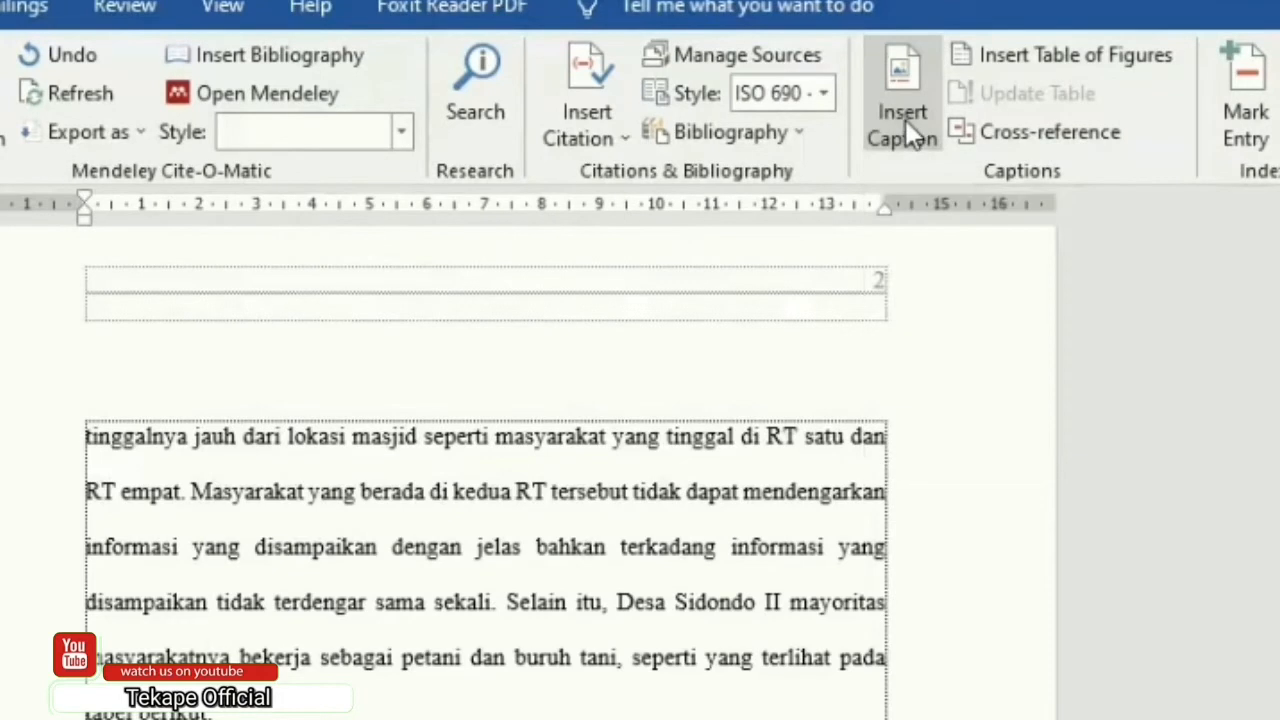
pyautogui.click(904, 122)
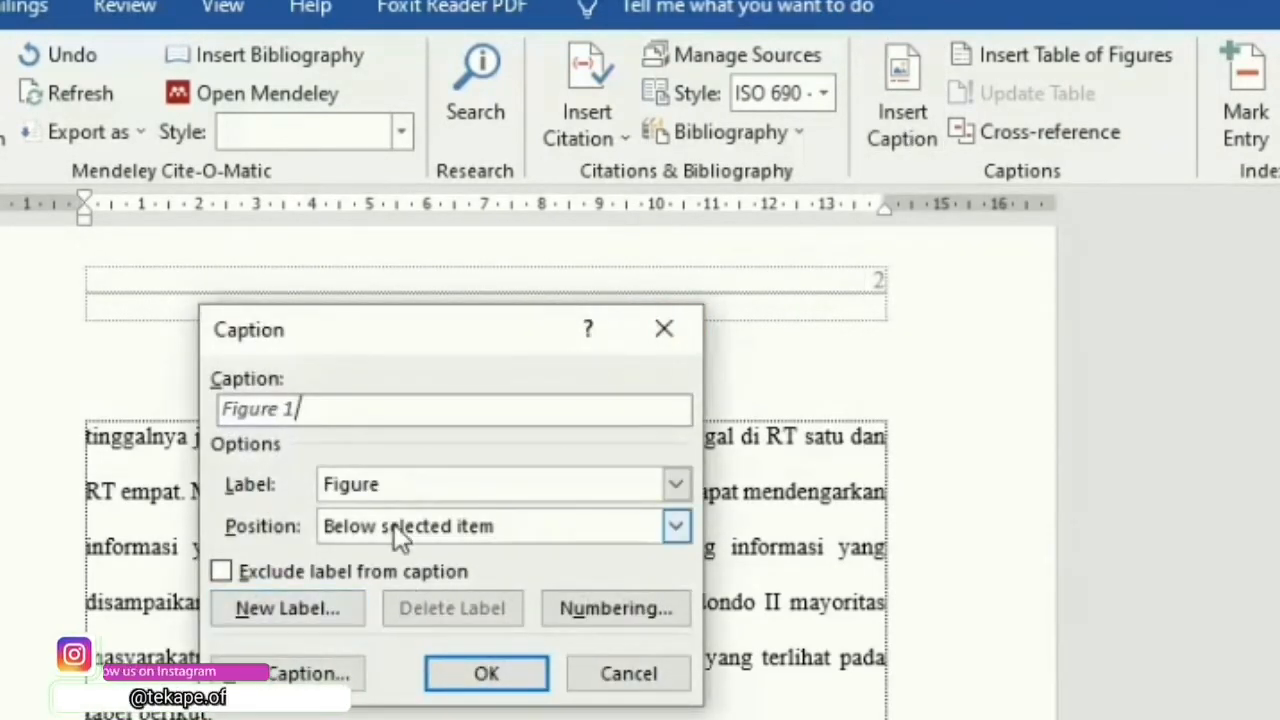
# Delete the existing custom caption labels Gambar and Tabel.
pyautogui.click(679, 486)
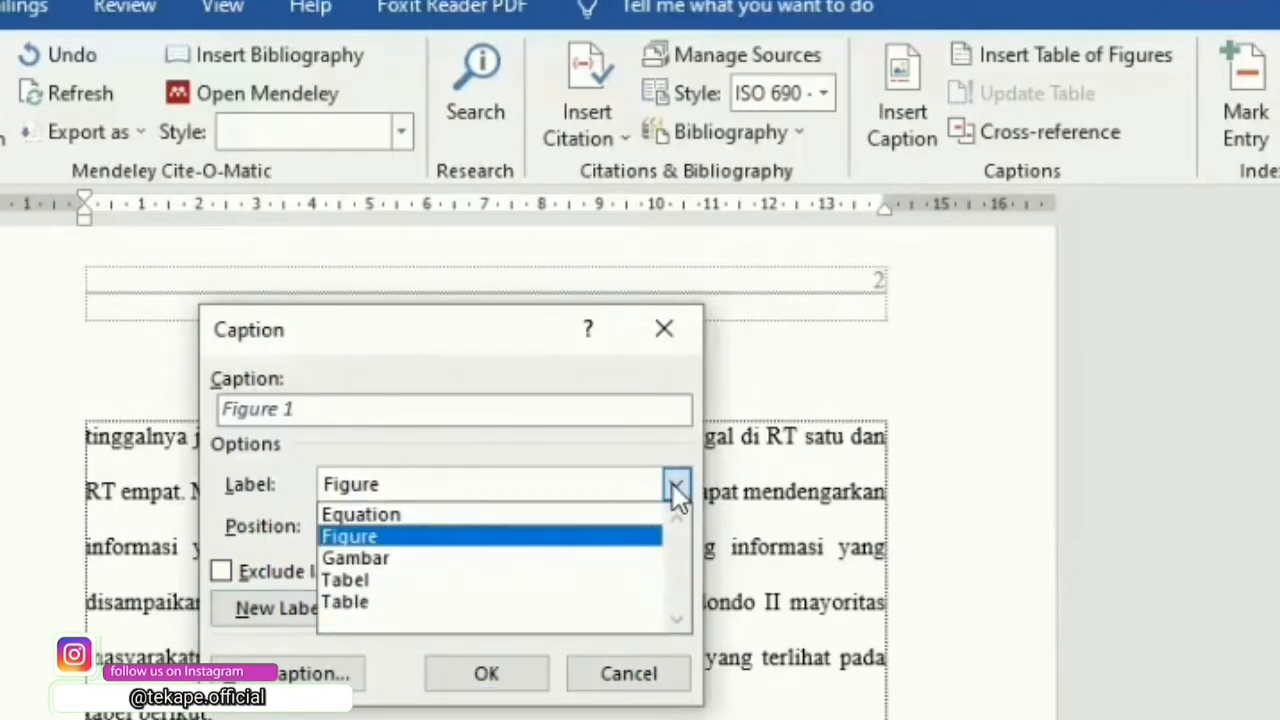
pyautogui.click(561, 448)
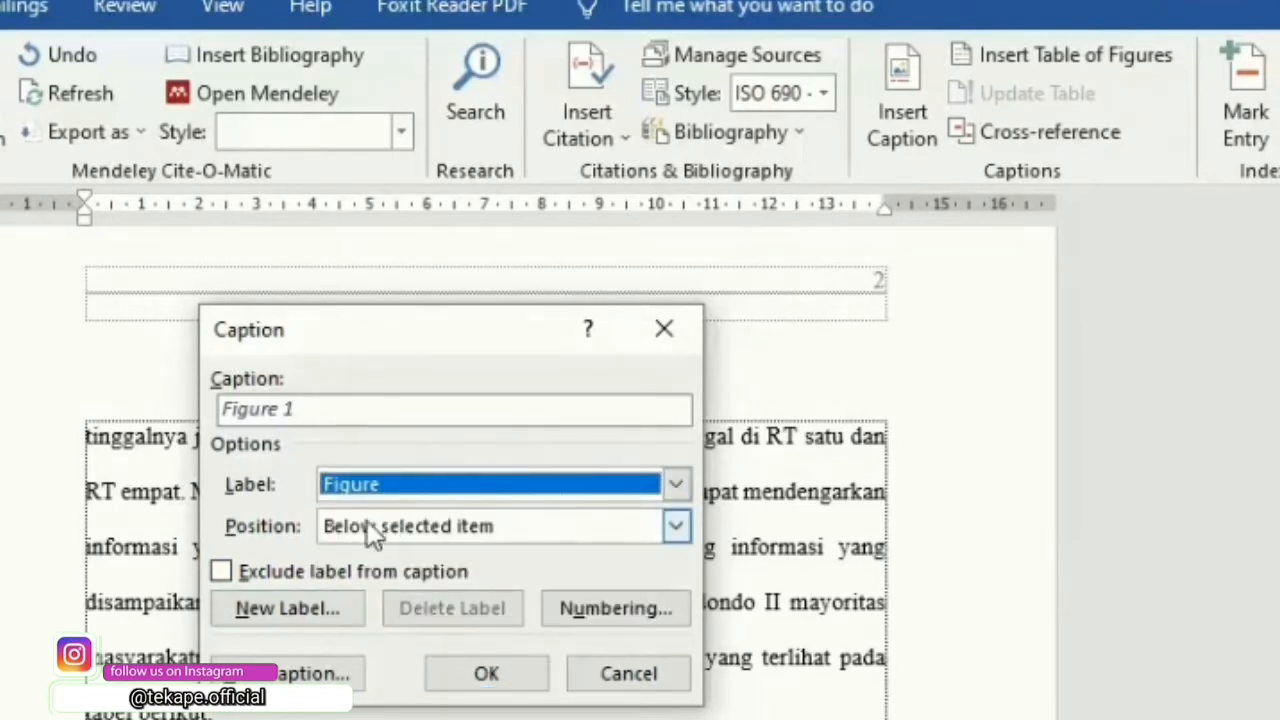
pyautogui.click(461, 488)
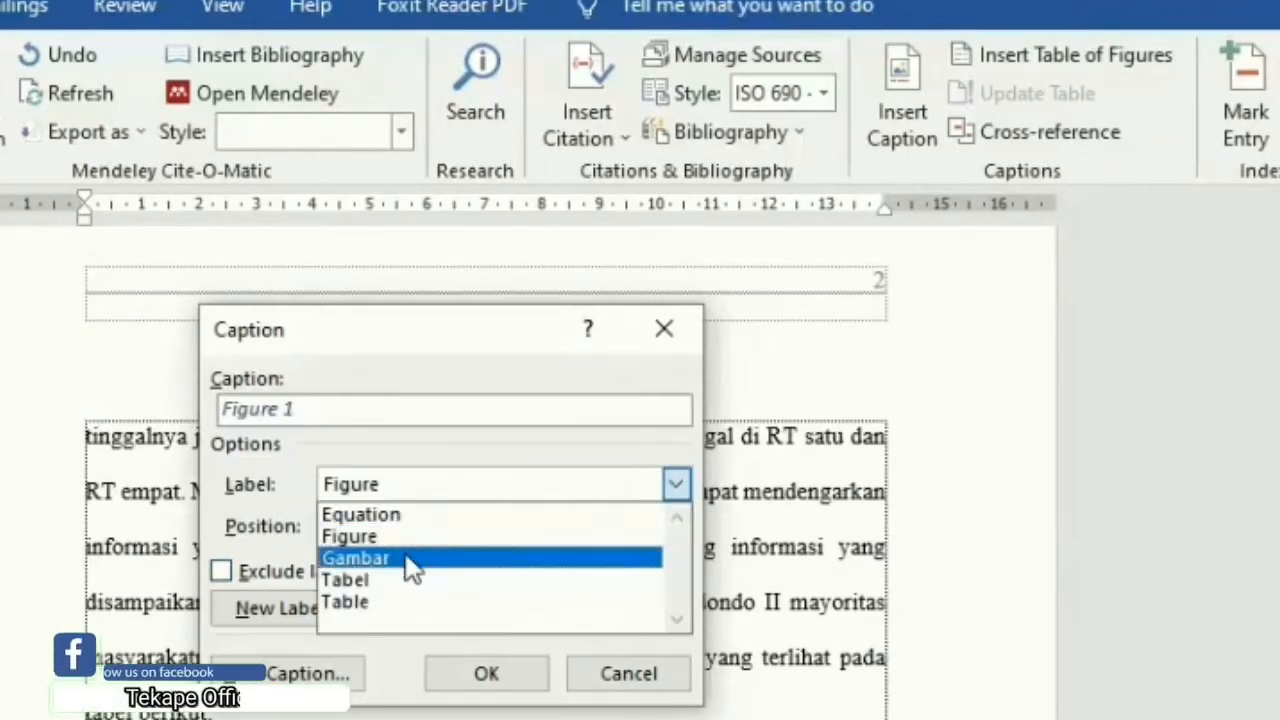
pyautogui.click(411, 560)
pyautogui.click(436, 610)
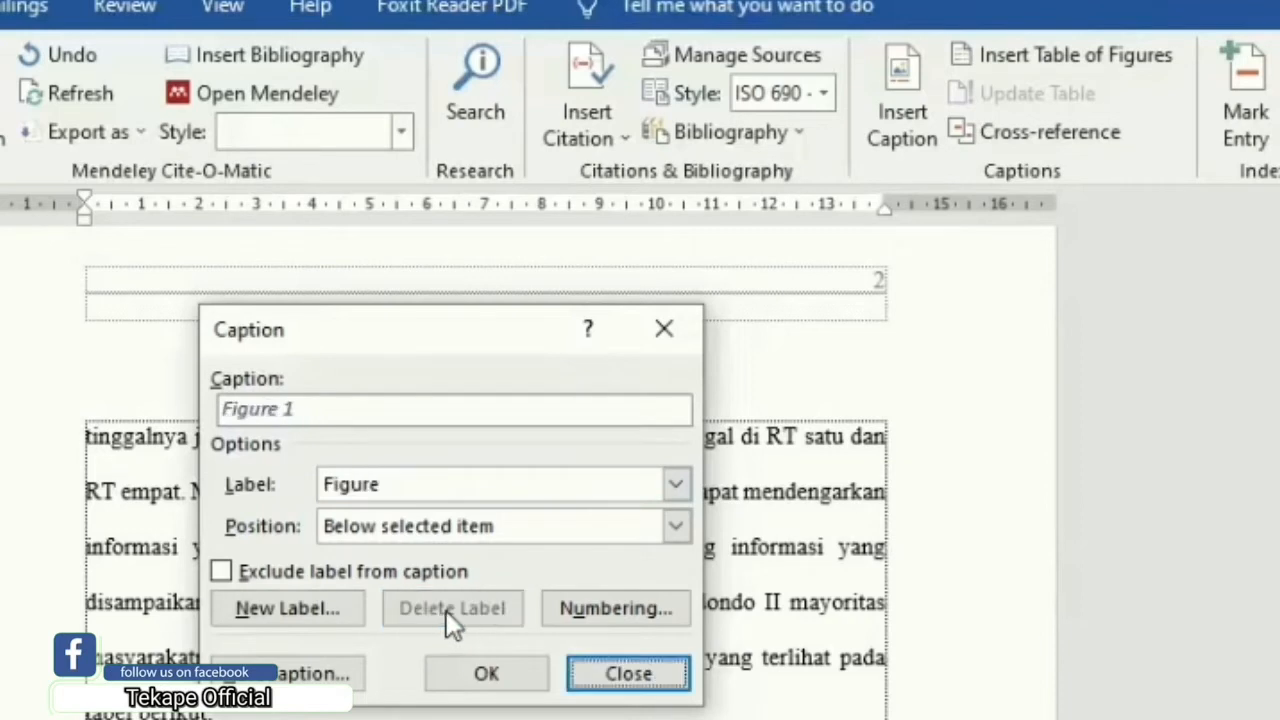
pyautogui.click(456, 482)
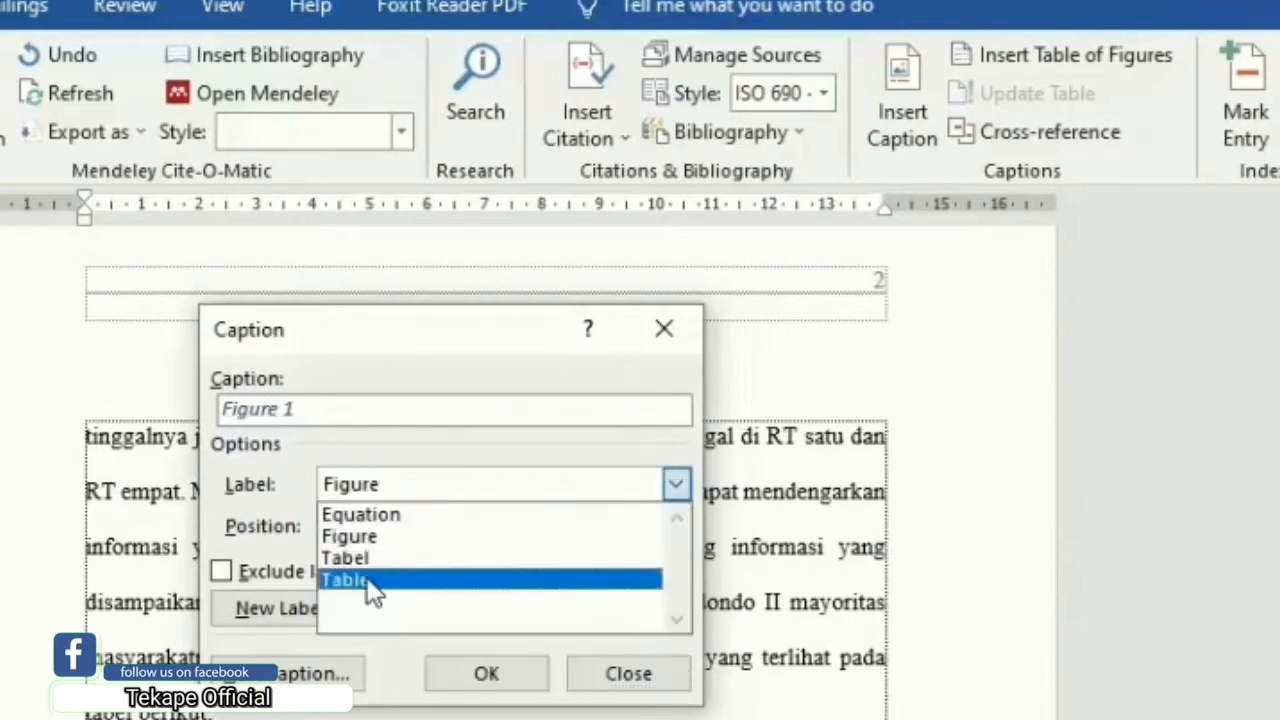
pyautogui.click(360, 557)
pyautogui.click(449, 617)
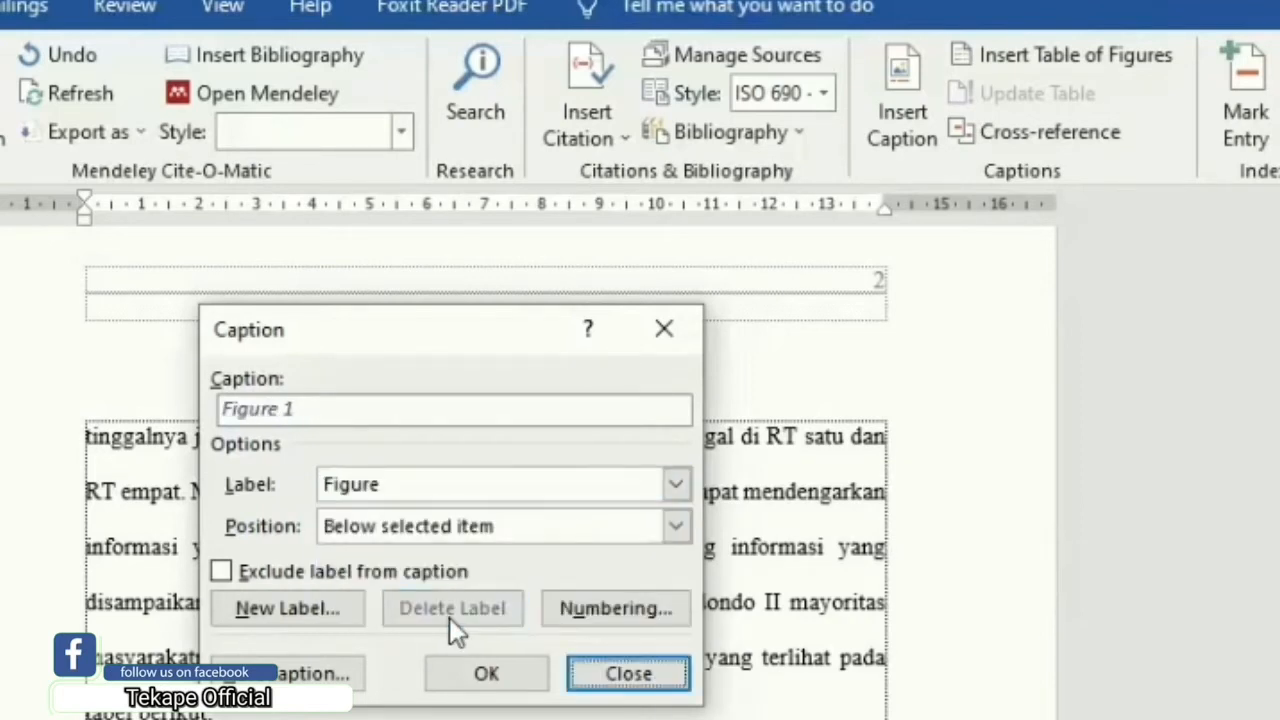
# Create a new caption label named "Tabel" after checking the built-in Figure and Table labels.
pyautogui.click(531, 490)
pyautogui.click(432, 541)
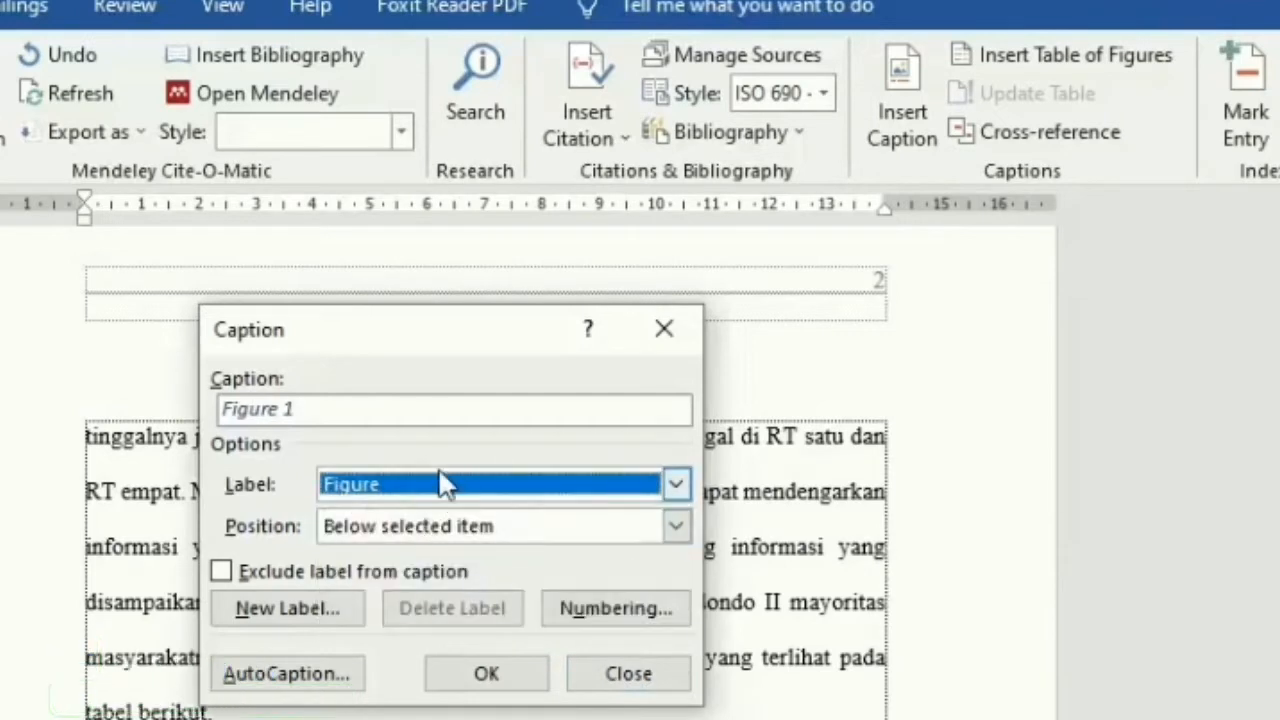
pyautogui.click(420, 486)
pyautogui.click(390, 560)
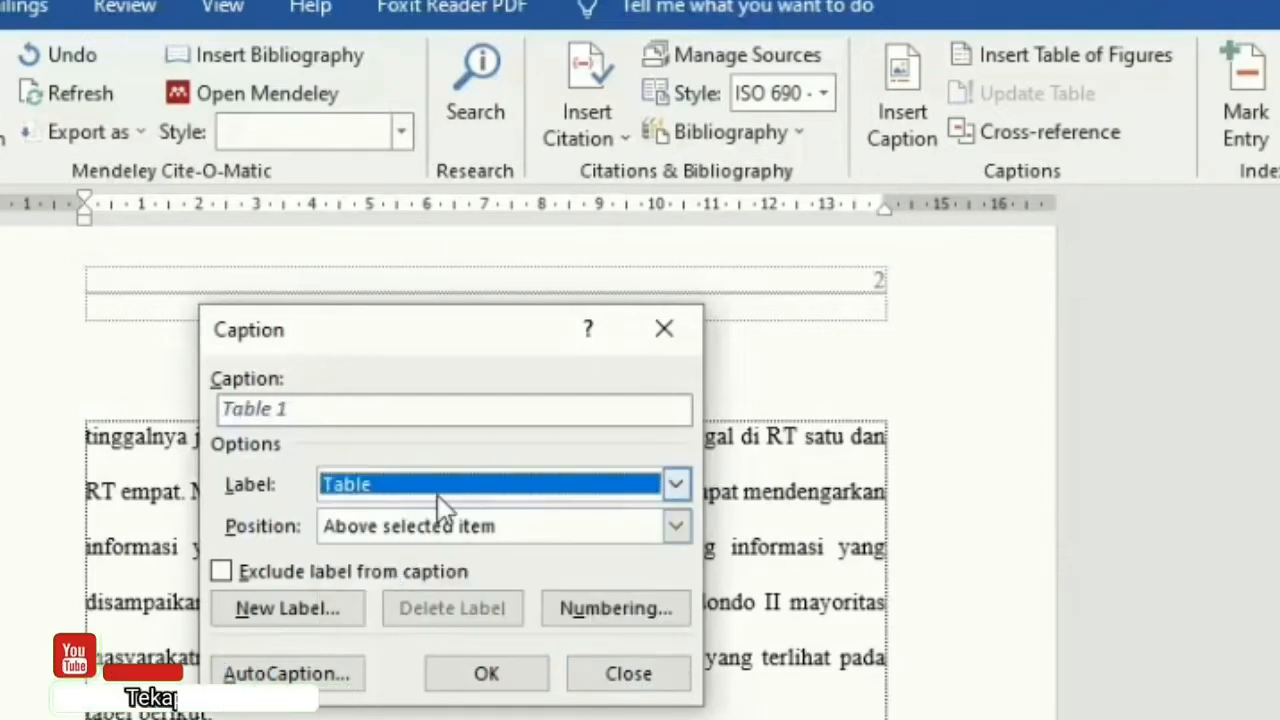
pyautogui.click(283, 609)
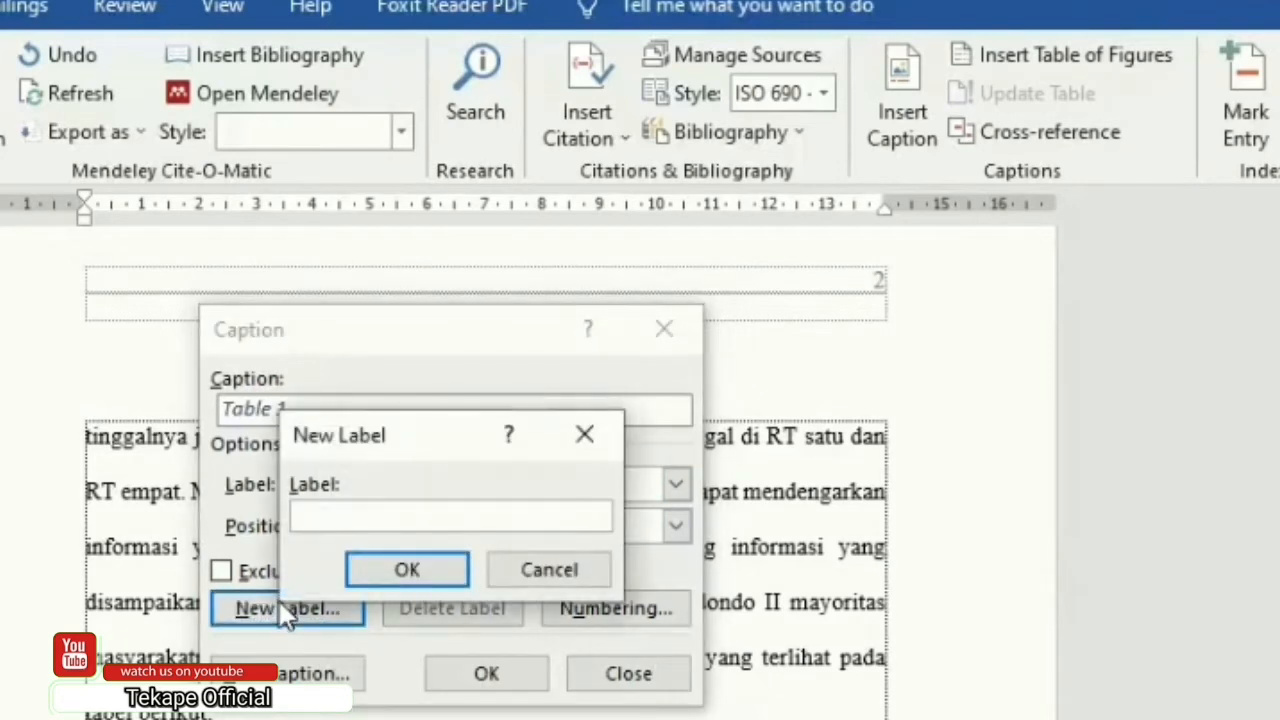
pyautogui.write('G')
pyautogui.press('BackSpace')
pyautogui.write('Tabel')
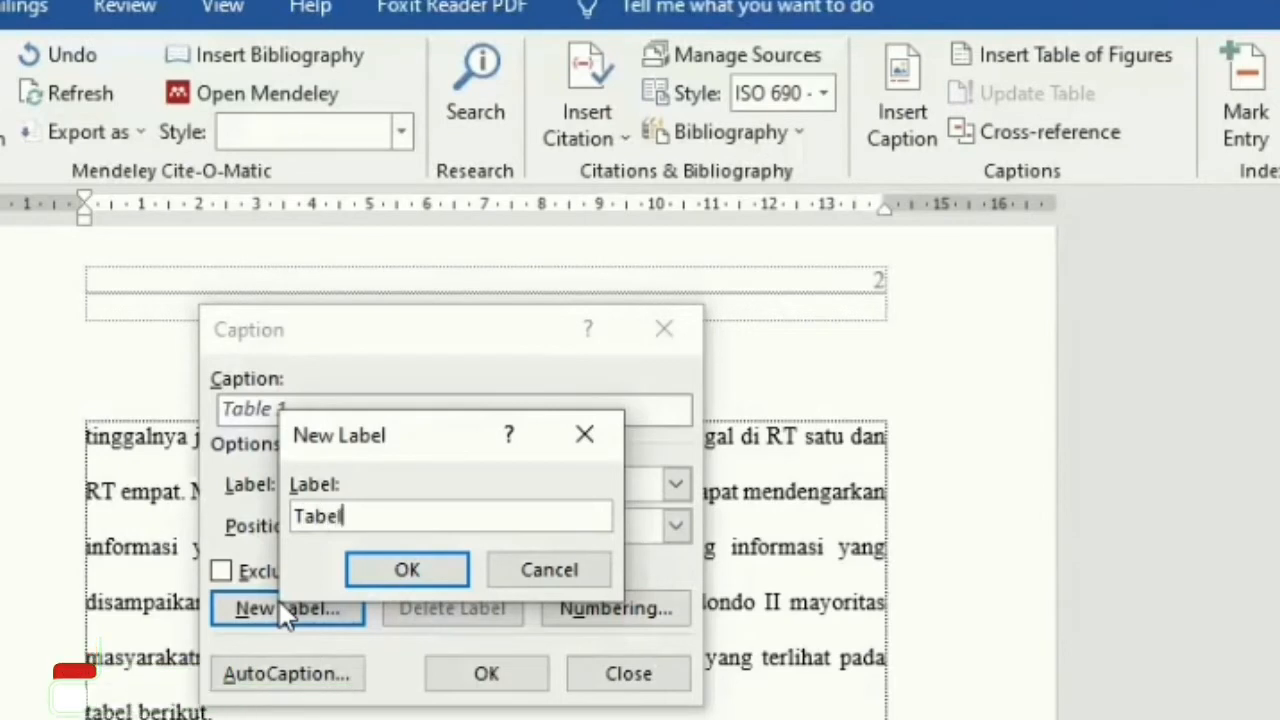
pyautogui.click(397, 567)
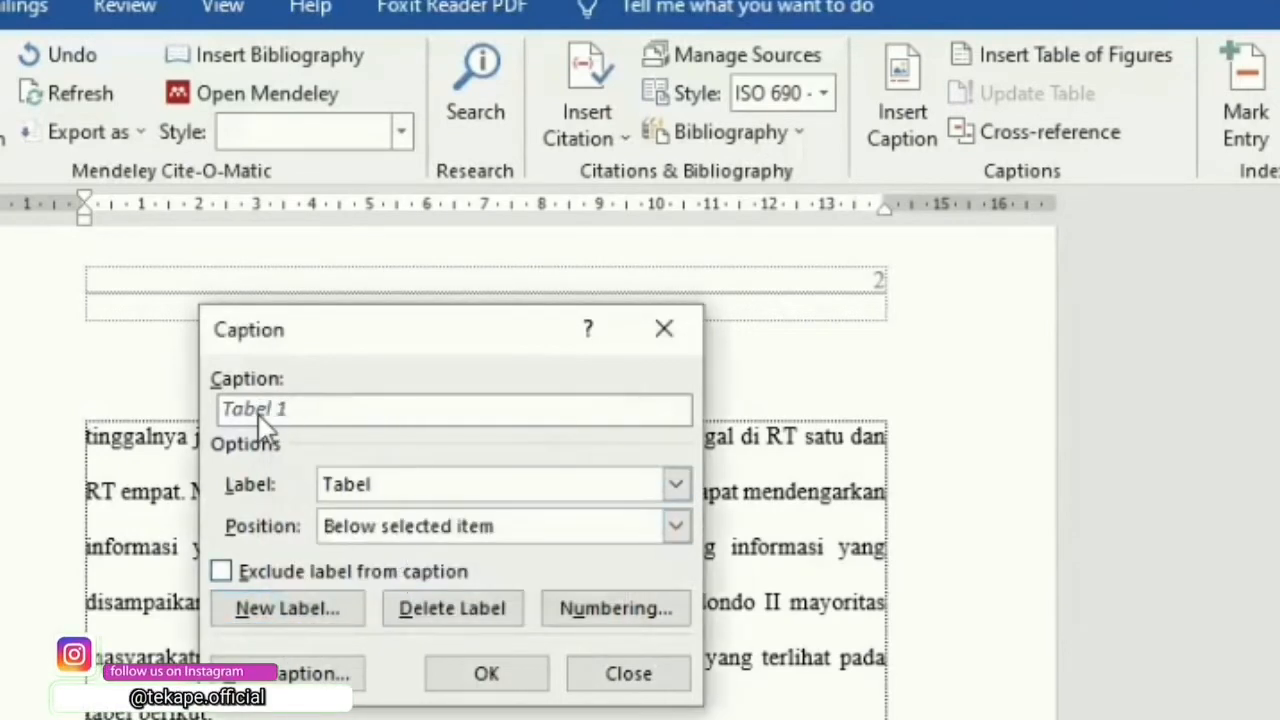
# Insert the caption "Tabel 1.1 Perkembangan Jumlah Penduduk Desa Sidondo II Menurut Mata Pencaharian Tahun 2012-2014" and break the title onto its own line.
pyautogui.click(298, 420)
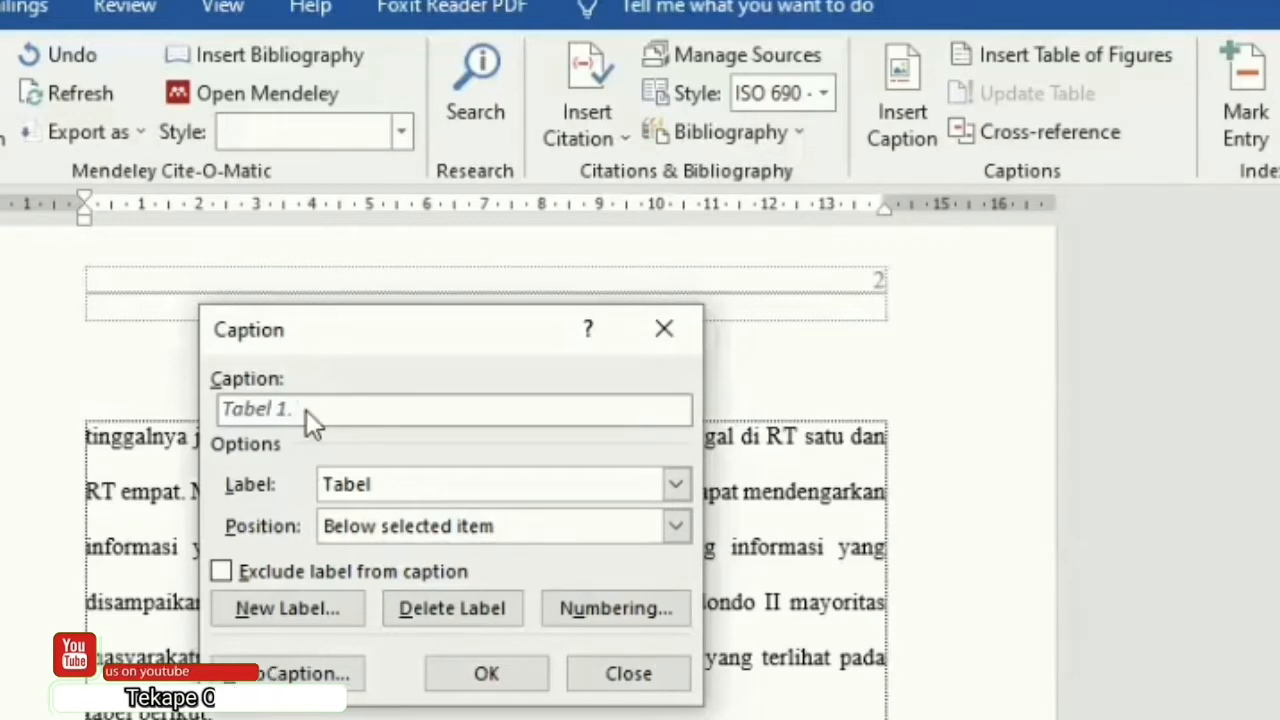
pyautogui.write('1')
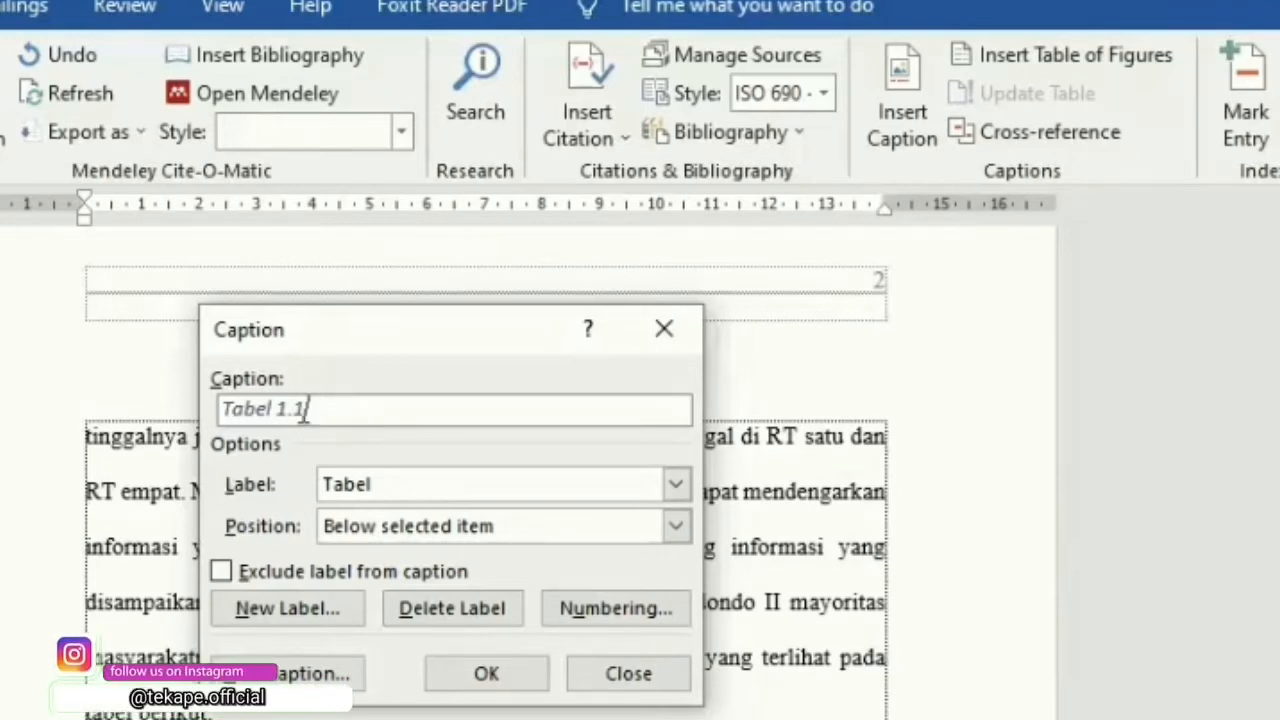
pyautogui.hotkey('ctrl', 'v')
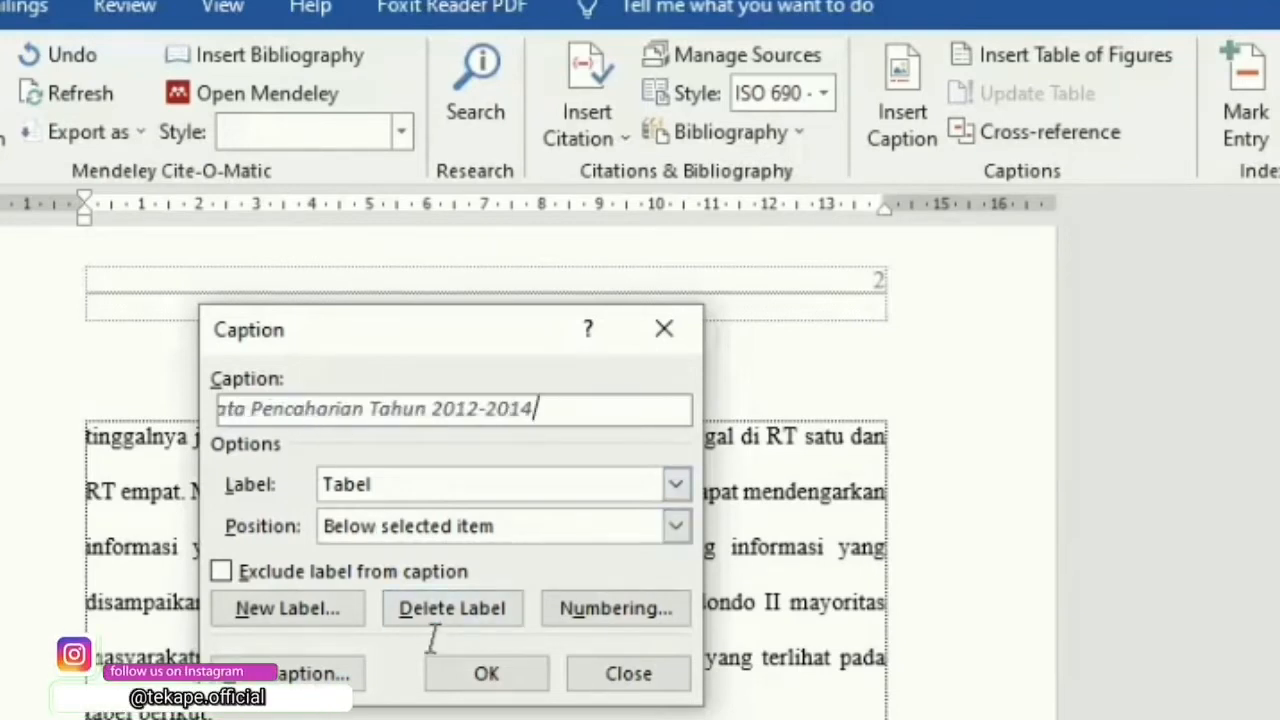
pyautogui.click(486, 673)
pyautogui.scroll(-2, 663, 424)
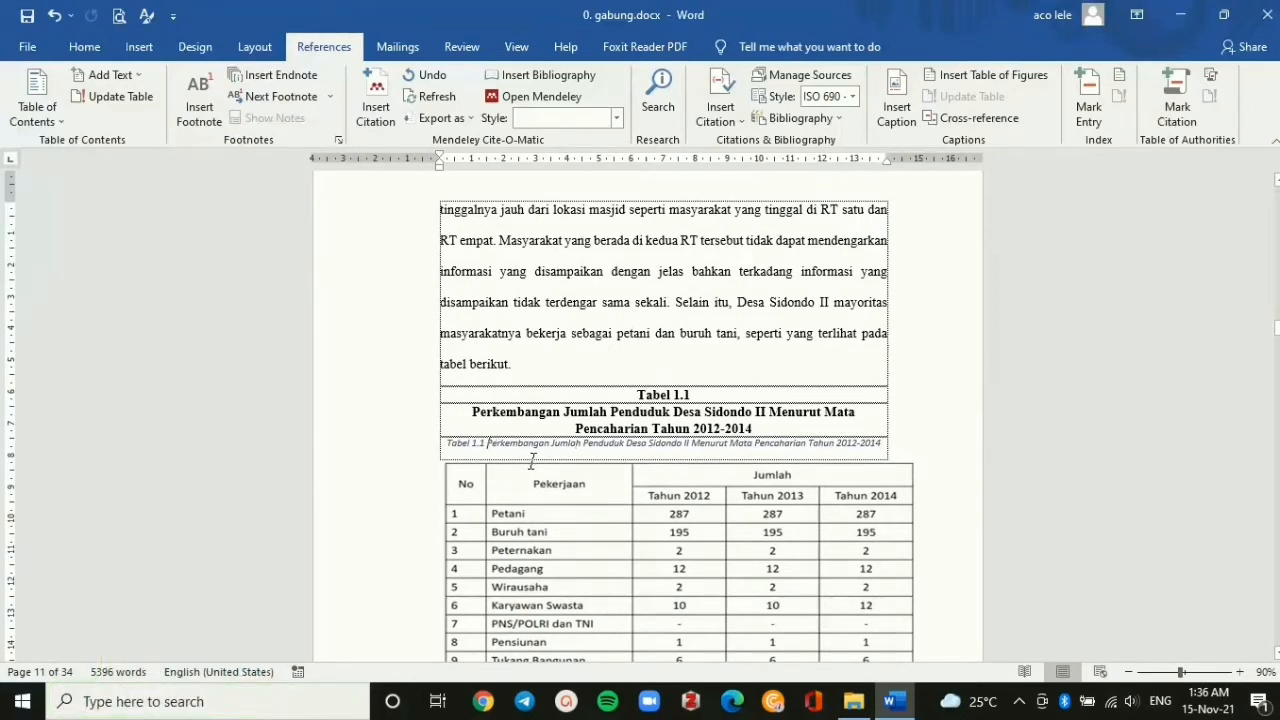
pyautogui.press('Return')
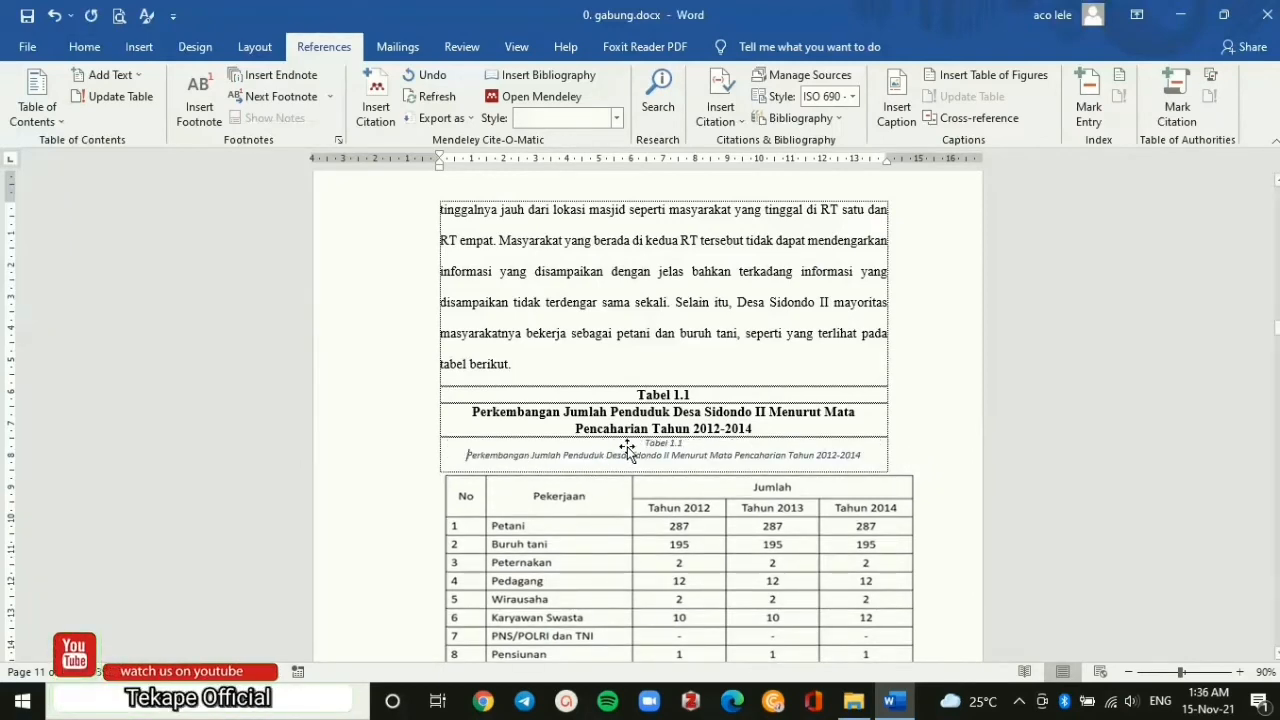
# Format the inserted two-line Tabel 1.1 caption as Times New Roman, size 12, bold and without italics.
pyautogui.moveTo(626, 448); pyautogui.dragTo(870, 460)
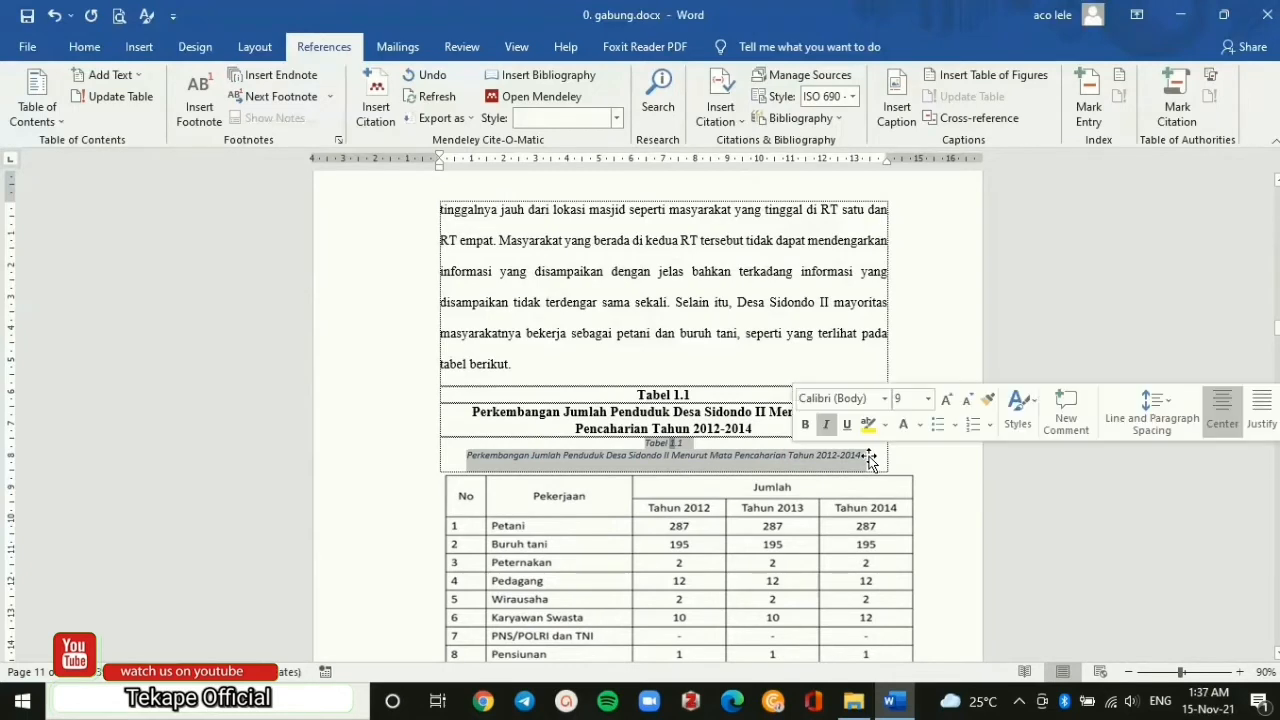
pyautogui.rightClick(665, 467)
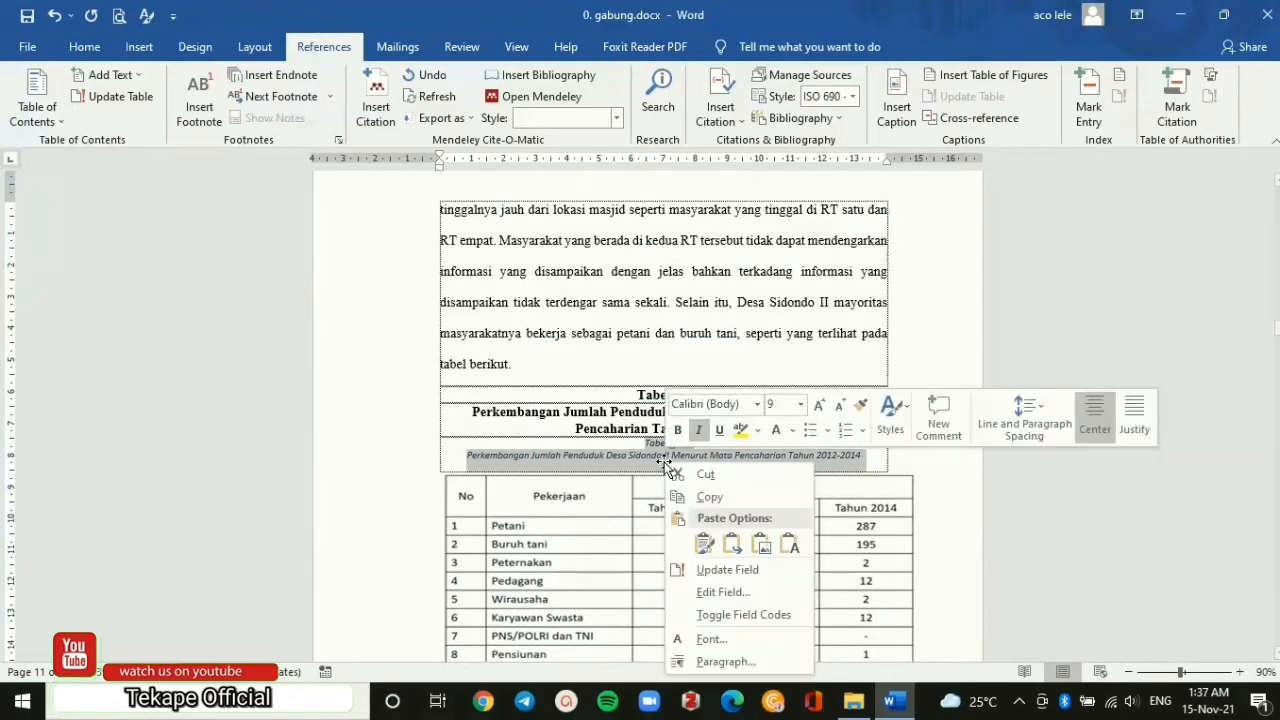
pyautogui.click(90, 52)
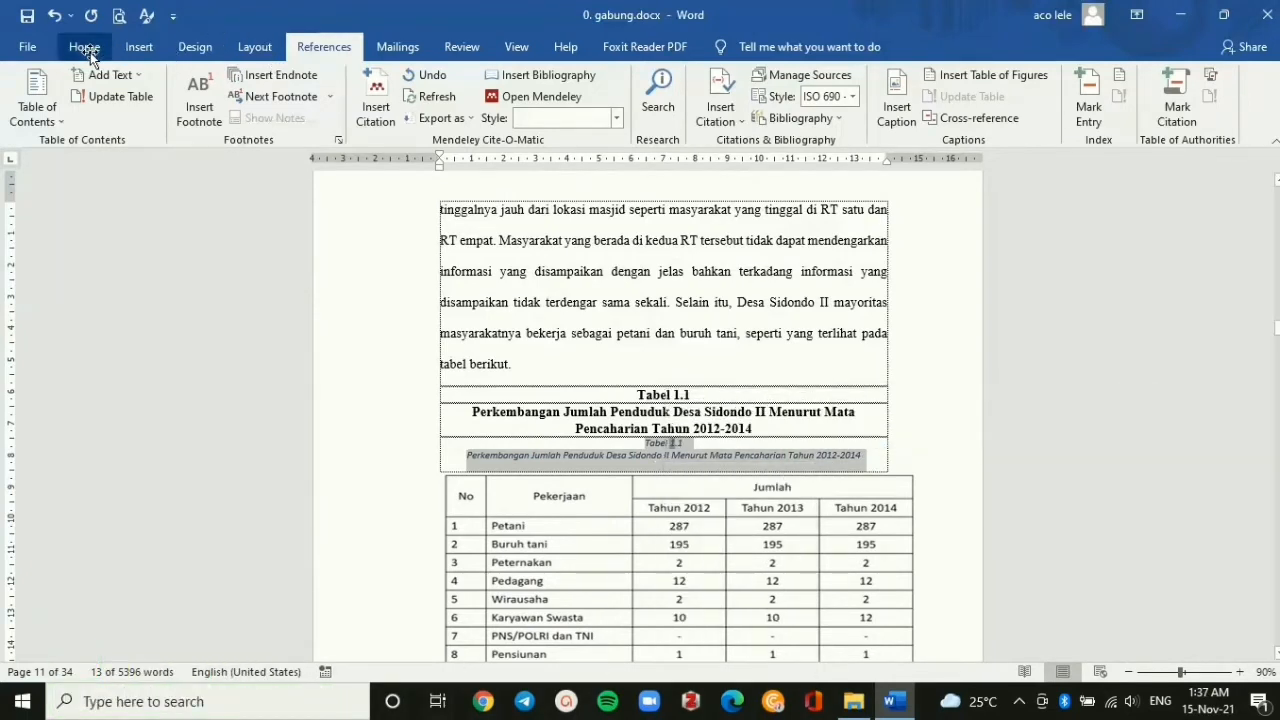
pyautogui.click(90, 52)
pyautogui.click(237, 80)
pyautogui.write('Times New Roma')
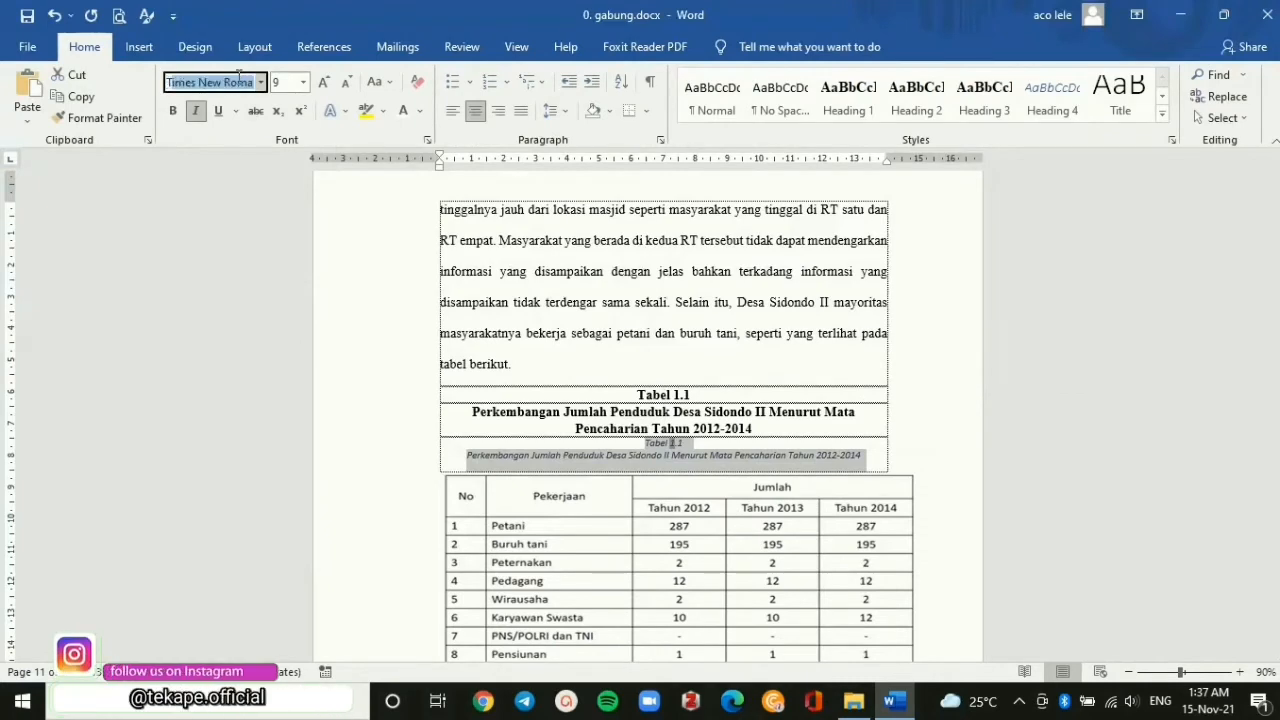
pyautogui.press('Return')
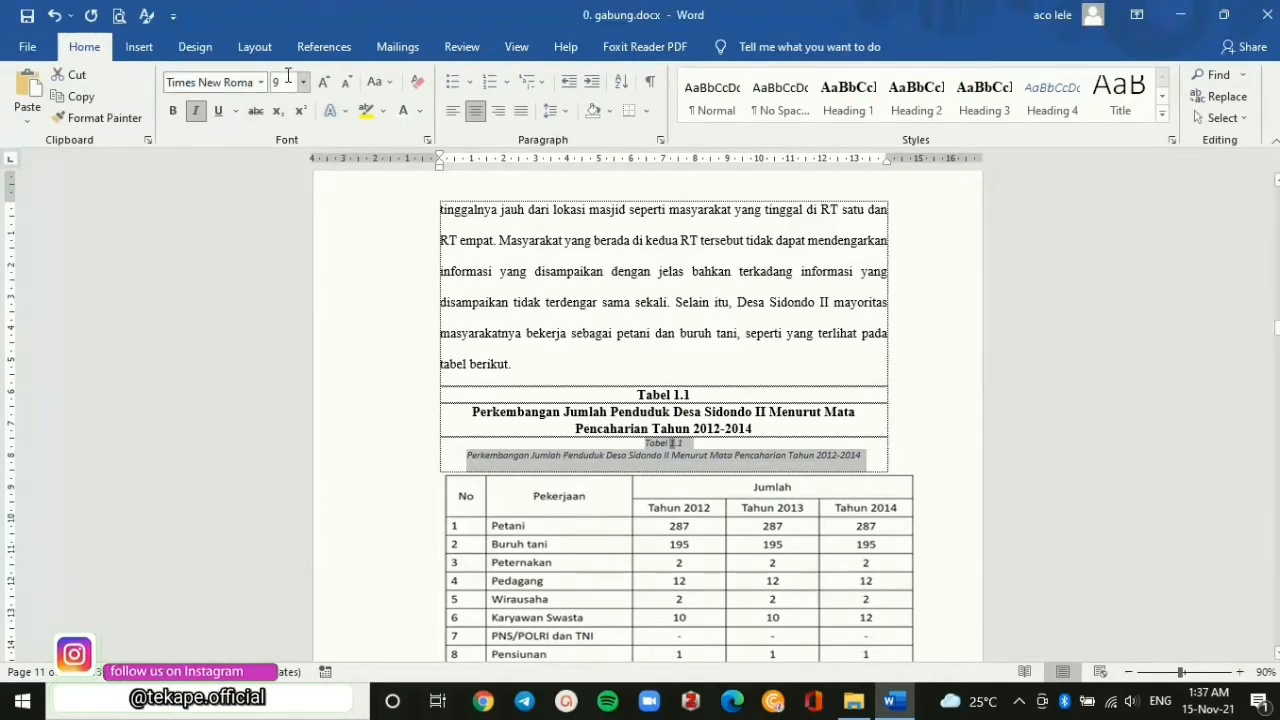
pyautogui.click(291, 82)
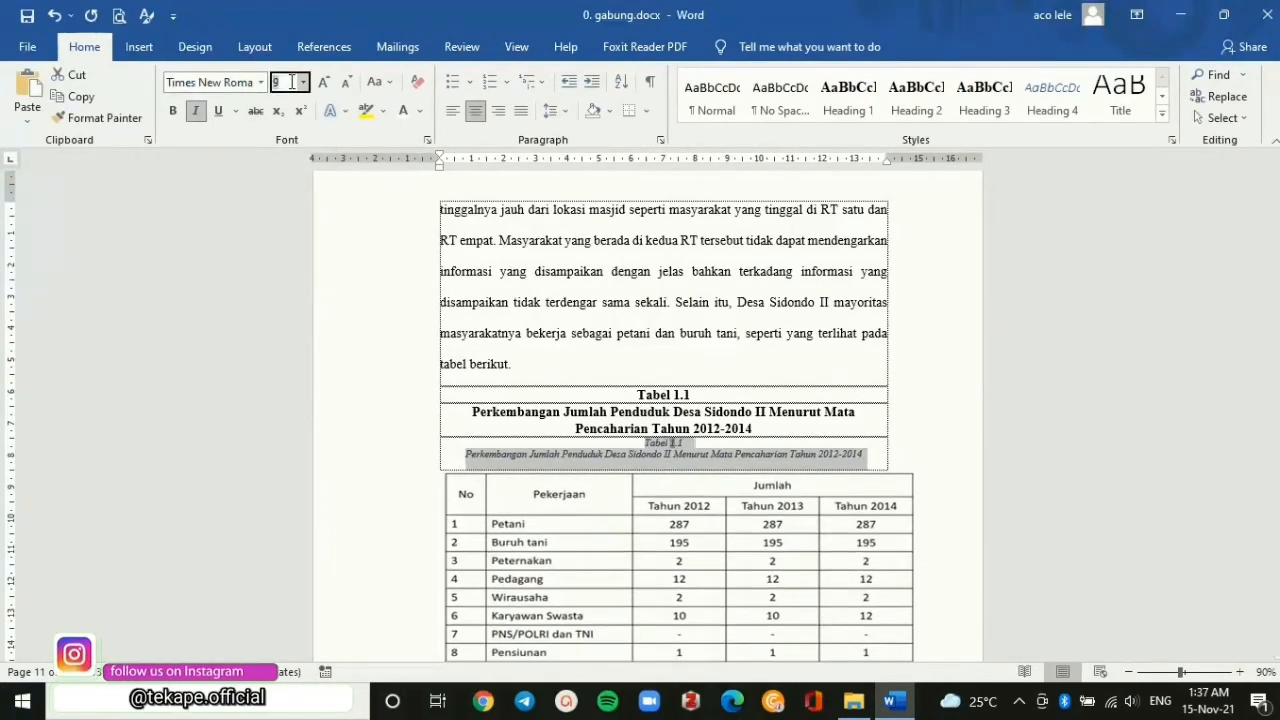
pyautogui.press('Return')
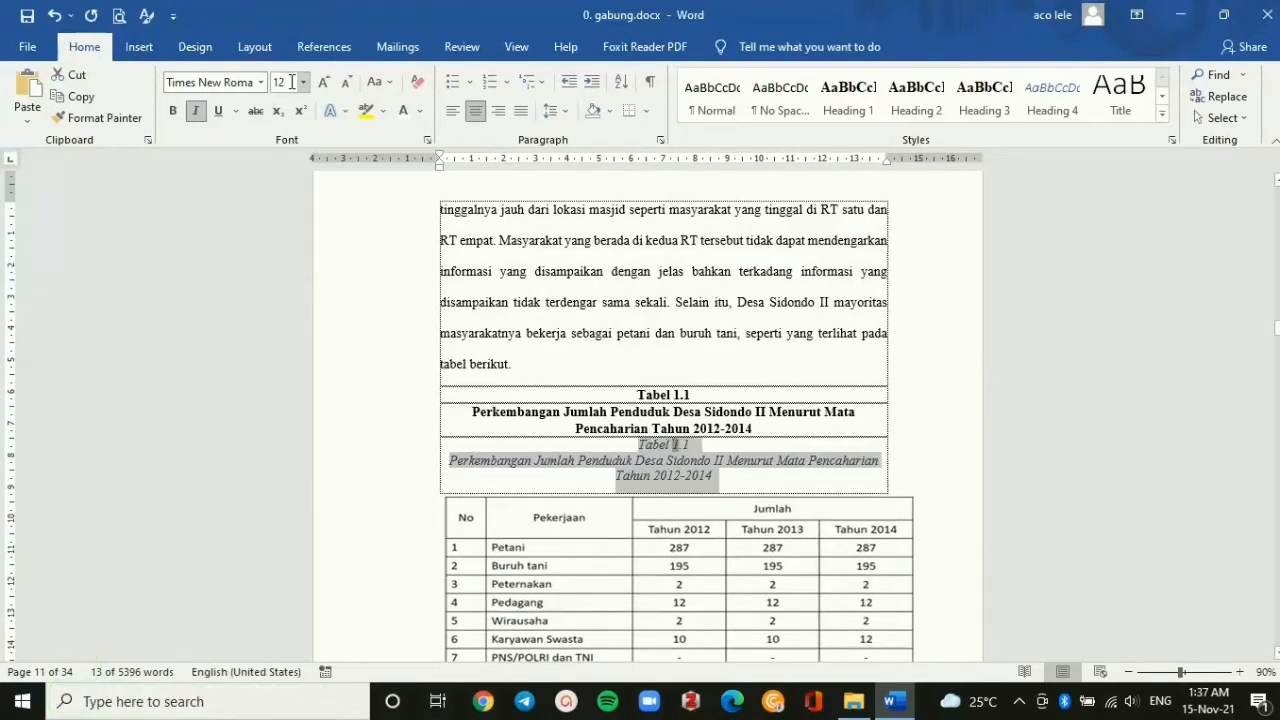
pyautogui.hotkey('ctrl', 'i')
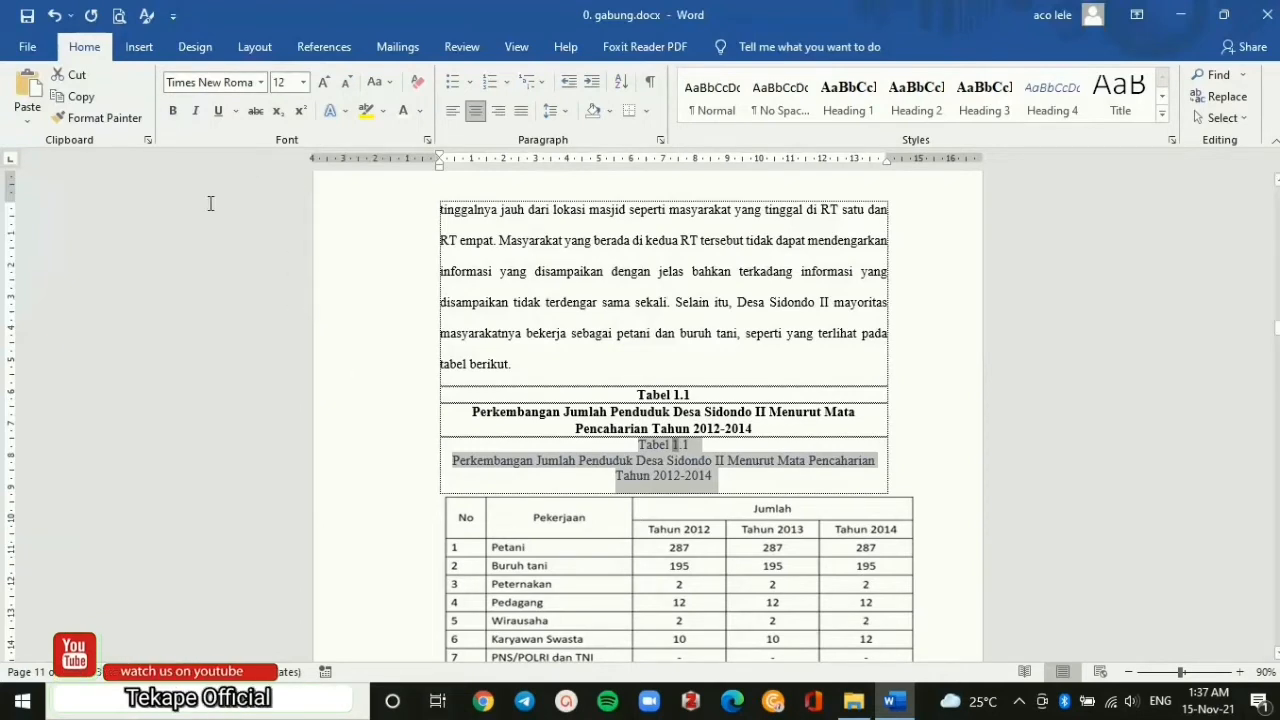
pyautogui.hotkey('ctrl', 'b')
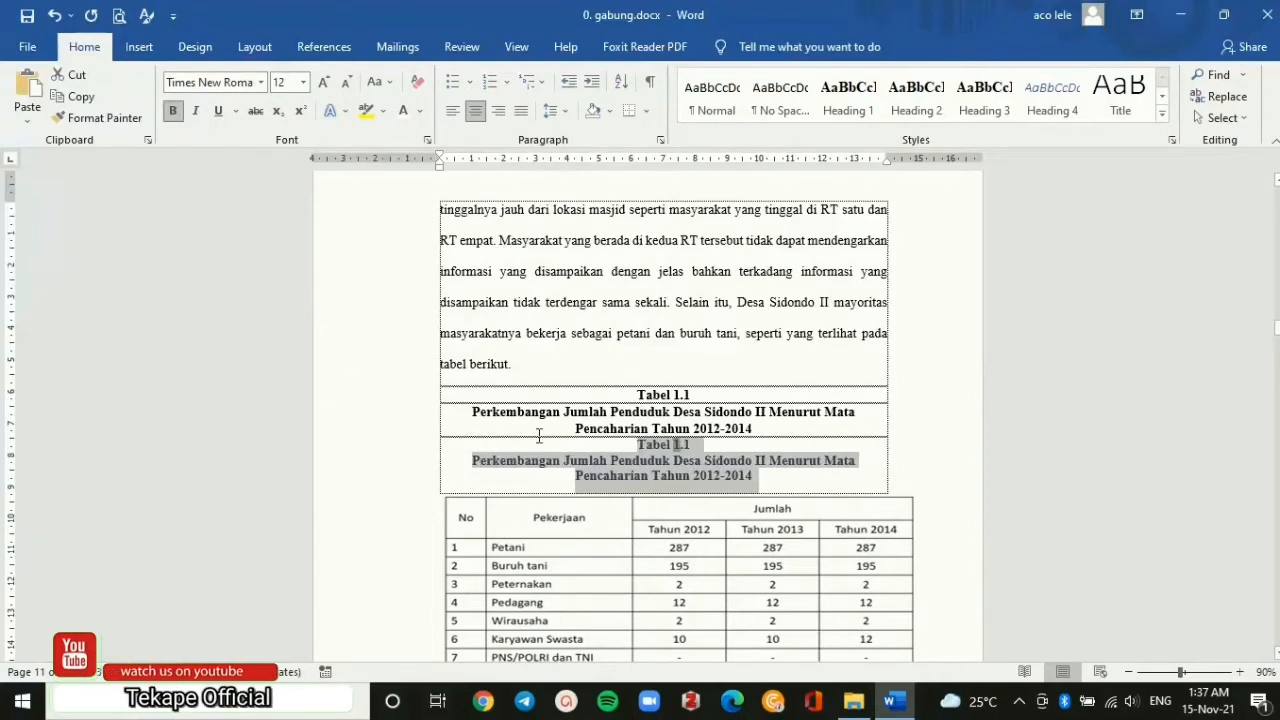
# Delete the old manually typed Tabel 1.1 number and title above the caption, and set the caption's font color to black.
pyautogui.moveTo(629, 394); pyautogui.dragTo(768, 429)
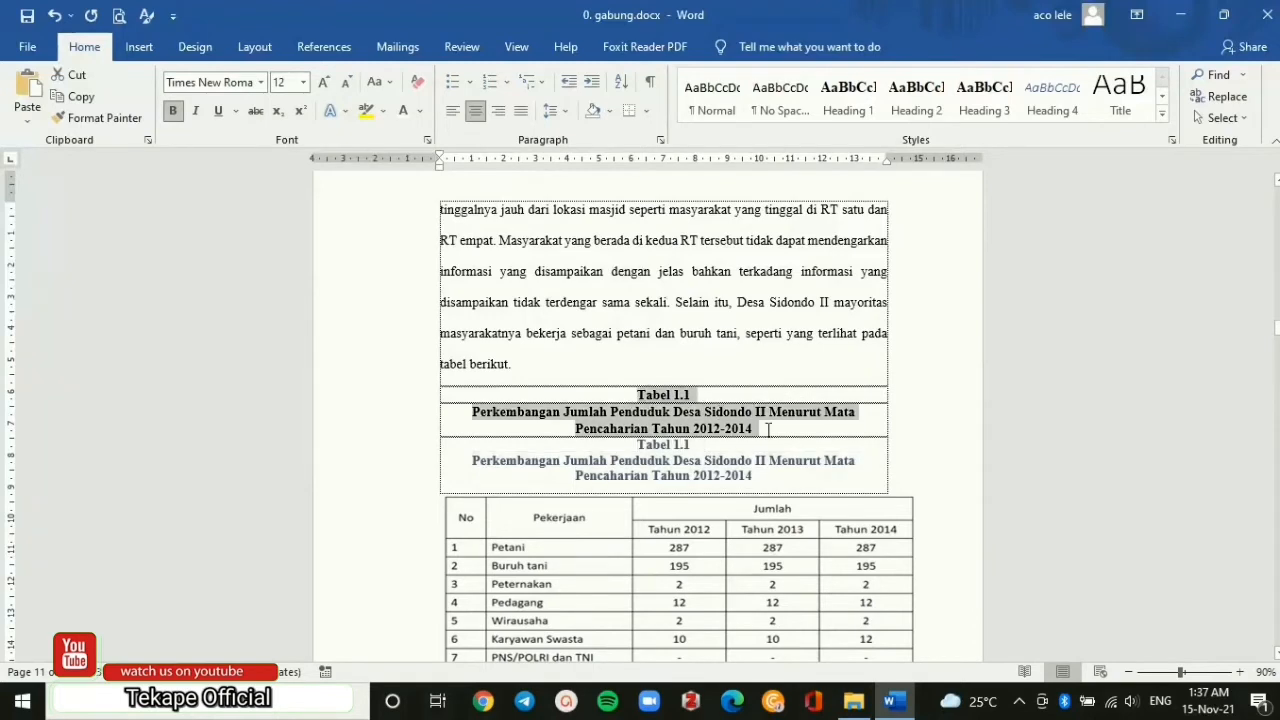
pyautogui.press('Delete')
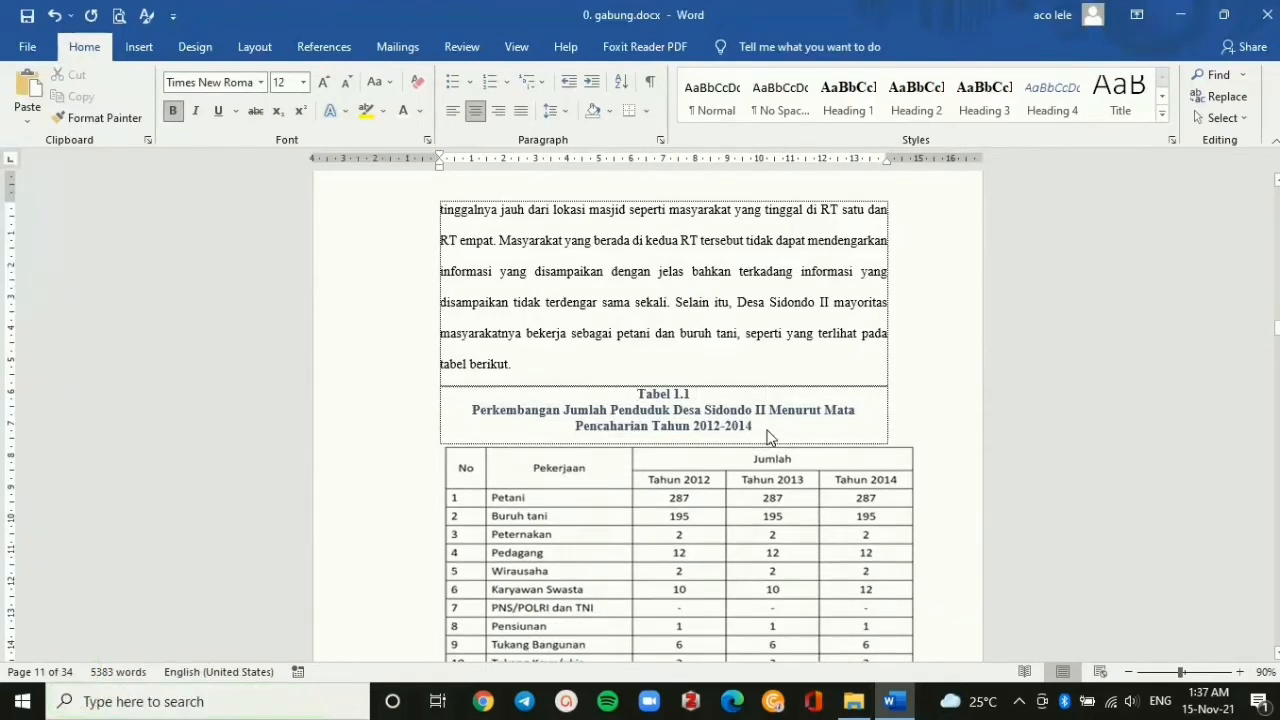
pyautogui.moveTo(637, 394); pyautogui.dragTo(780, 440)
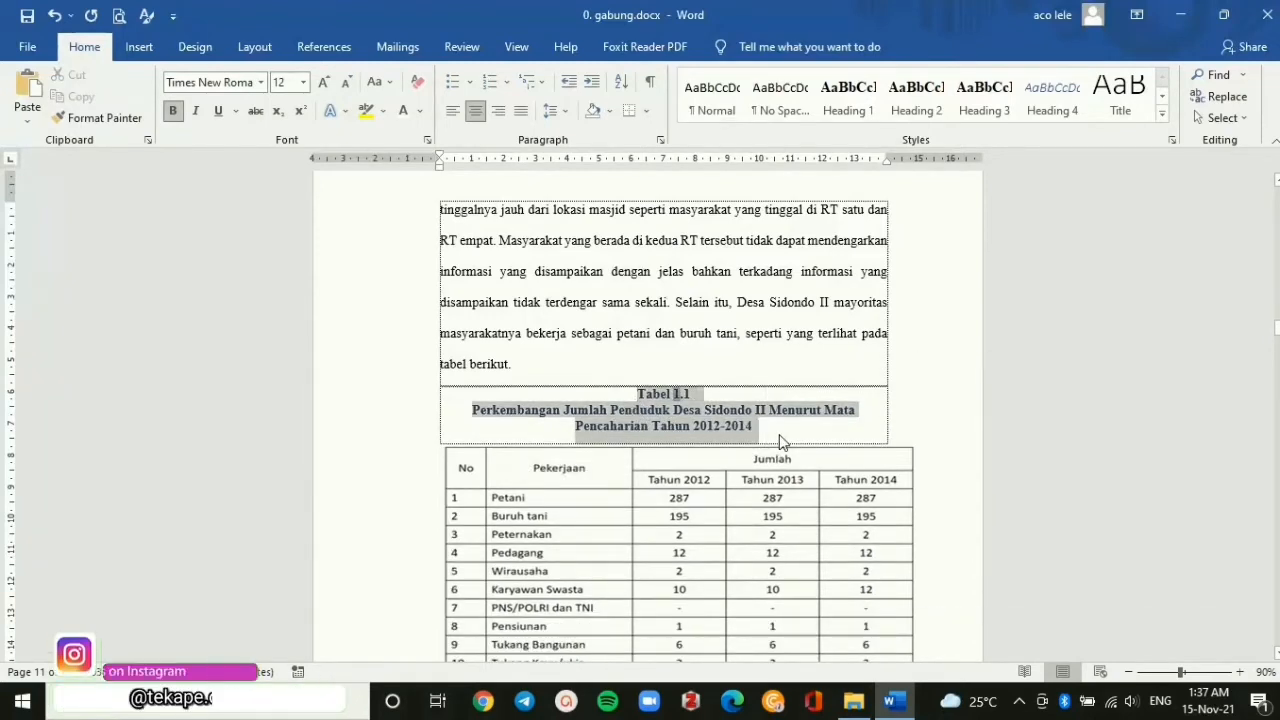
pyautogui.click(421, 118)
pyautogui.click(409, 135)
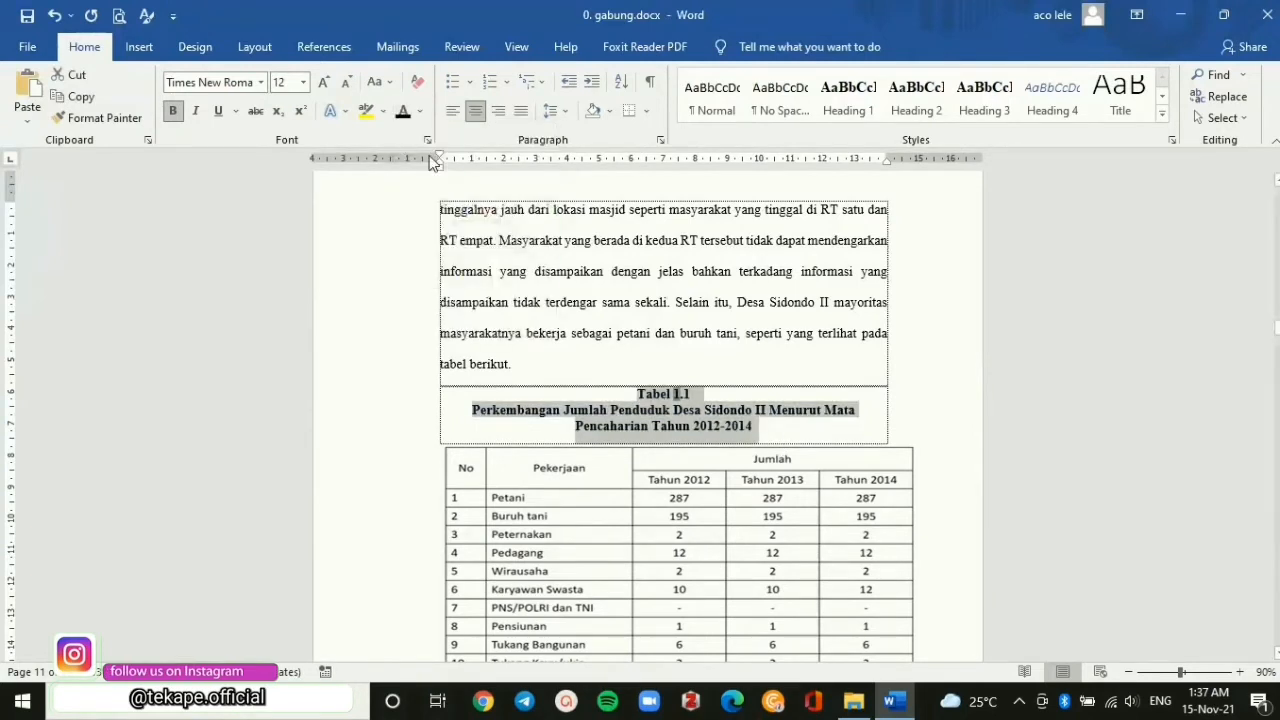
pyautogui.click(743, 429)
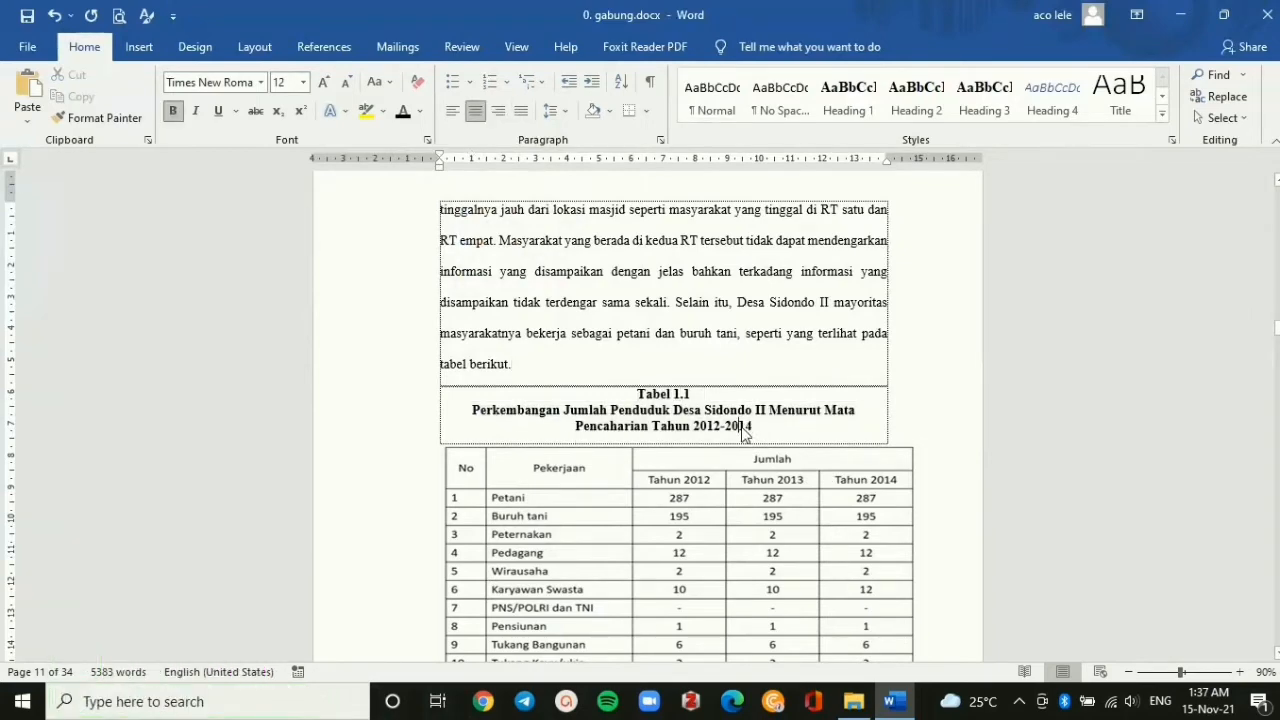
pyautogui.click(673, 414)
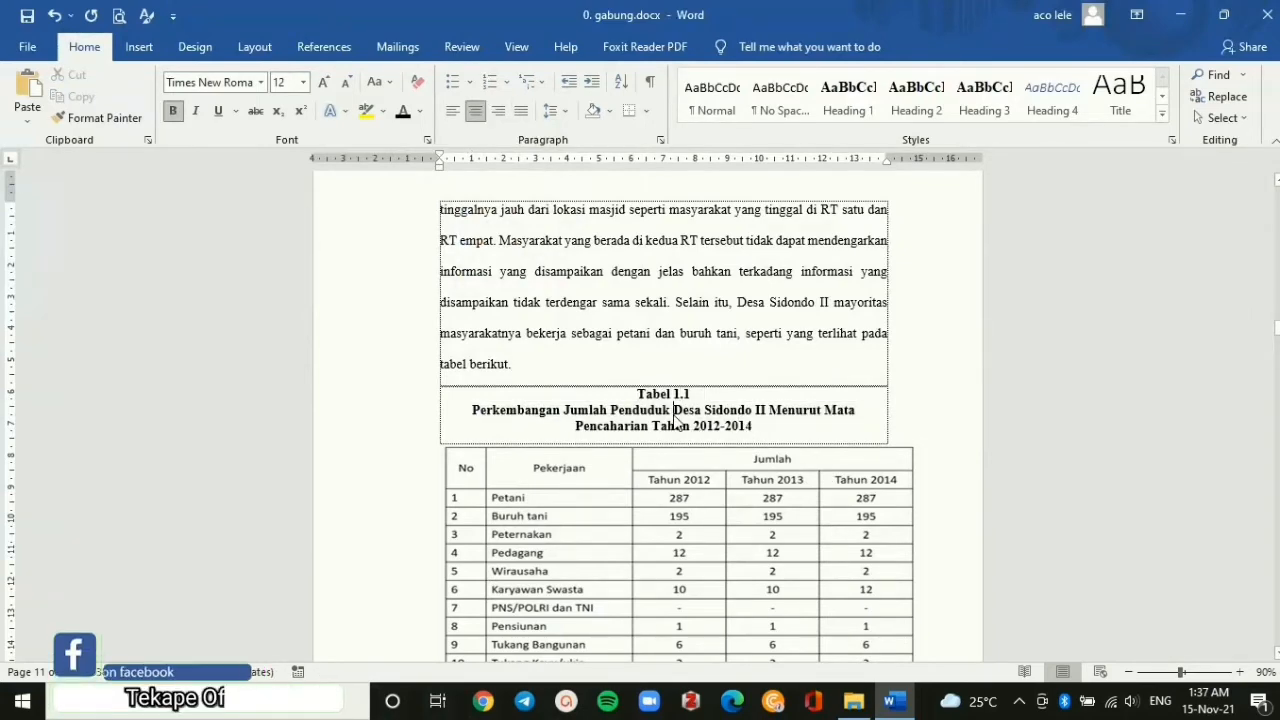
# Insert the caption "Tabel 2.1 Ringkasan Persamaan dan Perbedaan Penelitian Terdahulu" below the typed Tabel 2.1 title and break its title onto a new line.
pyautogui.scroll(-4, 673, 414)
pyautogui.scroll(-20, 673, 414)
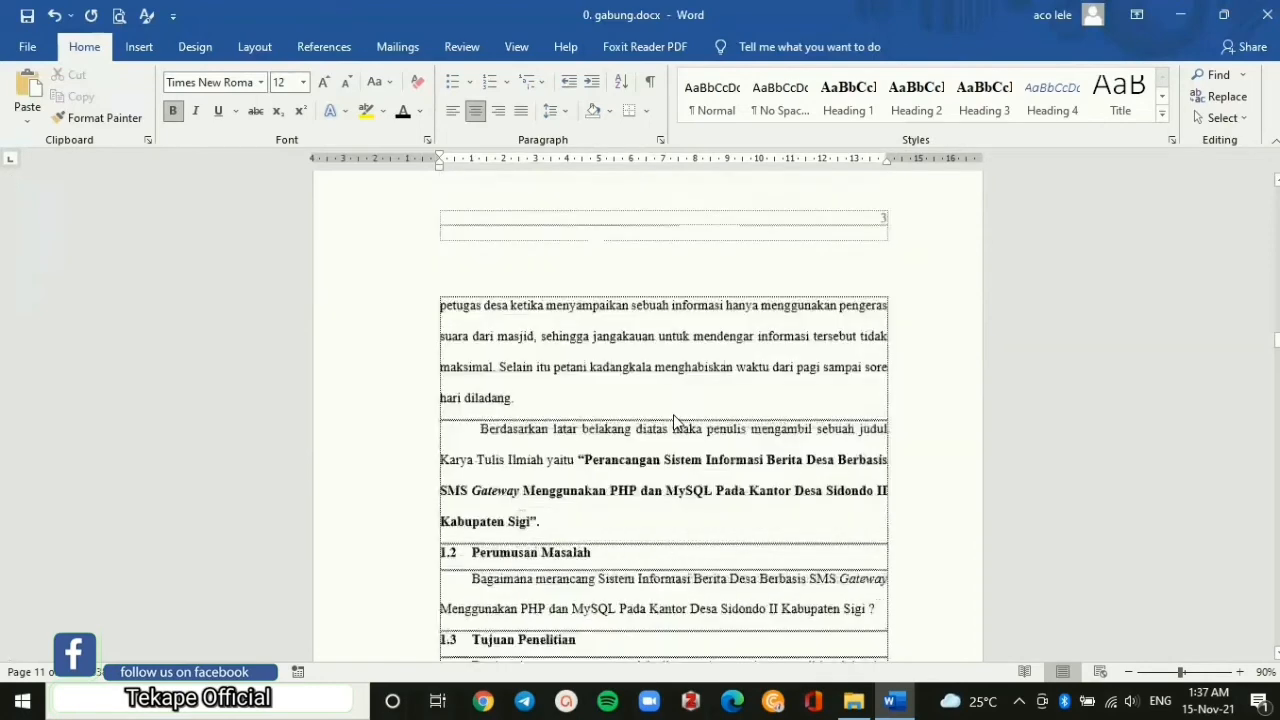
pyautogui.scroll(-15, 673, 414)
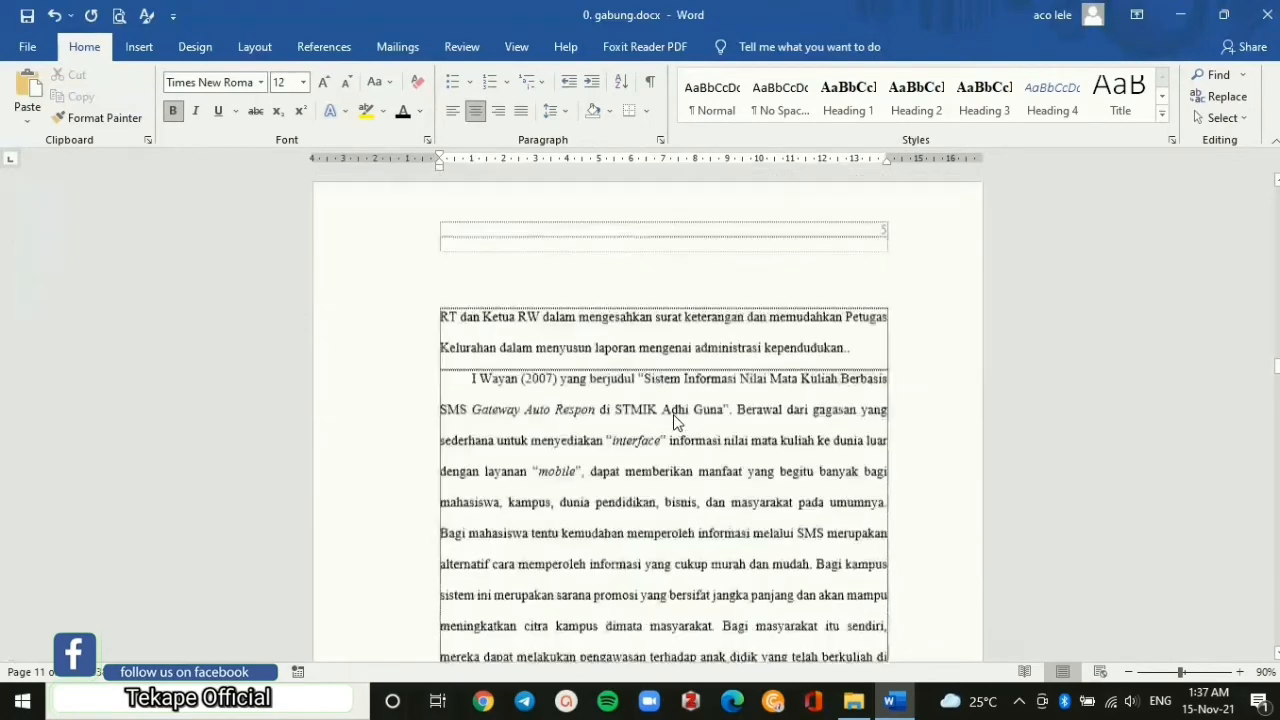
pyautogui.scroll(-20, 673, 415)
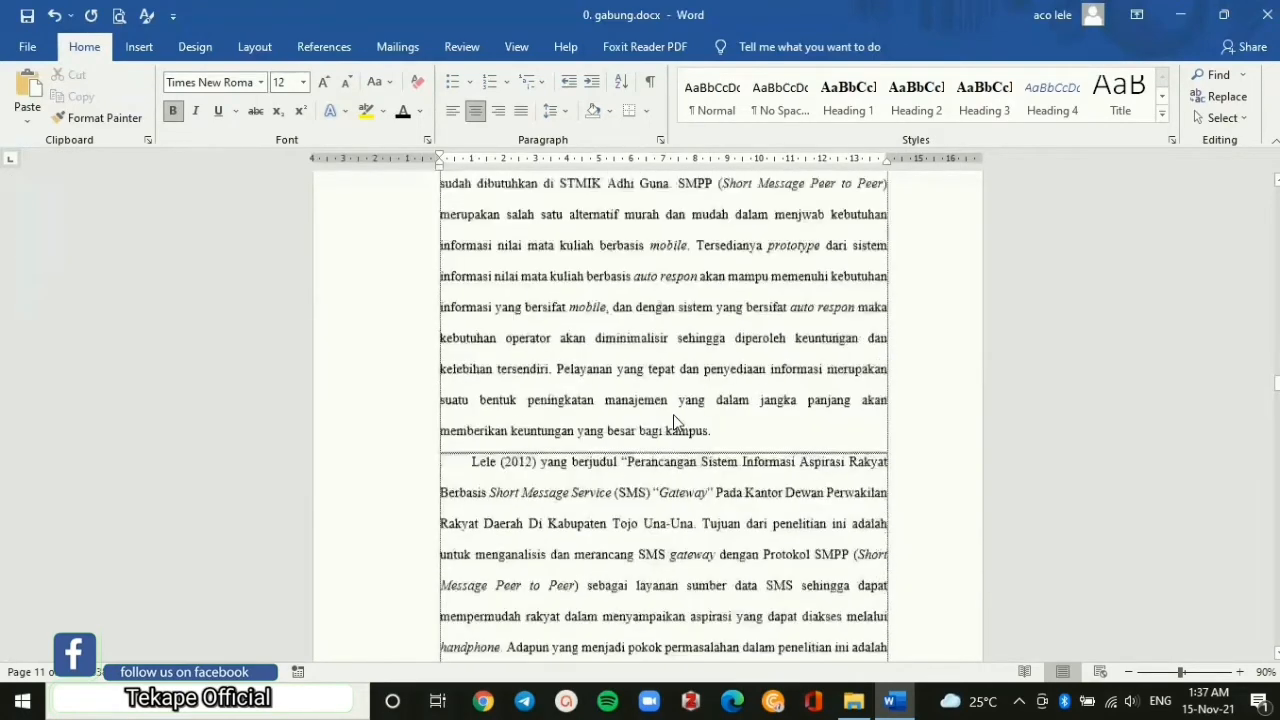
pyautogui.scroll(-6, 673, 420)
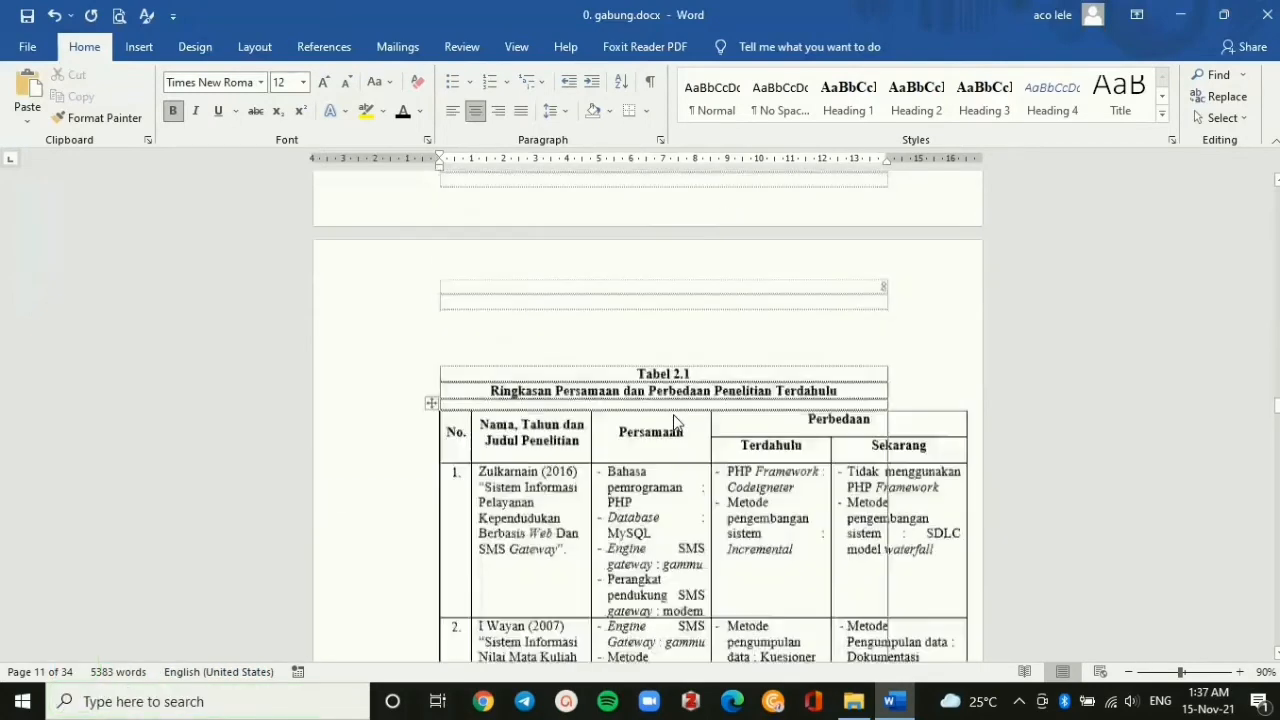
pyautogui.scroll(-1, 673, 420)
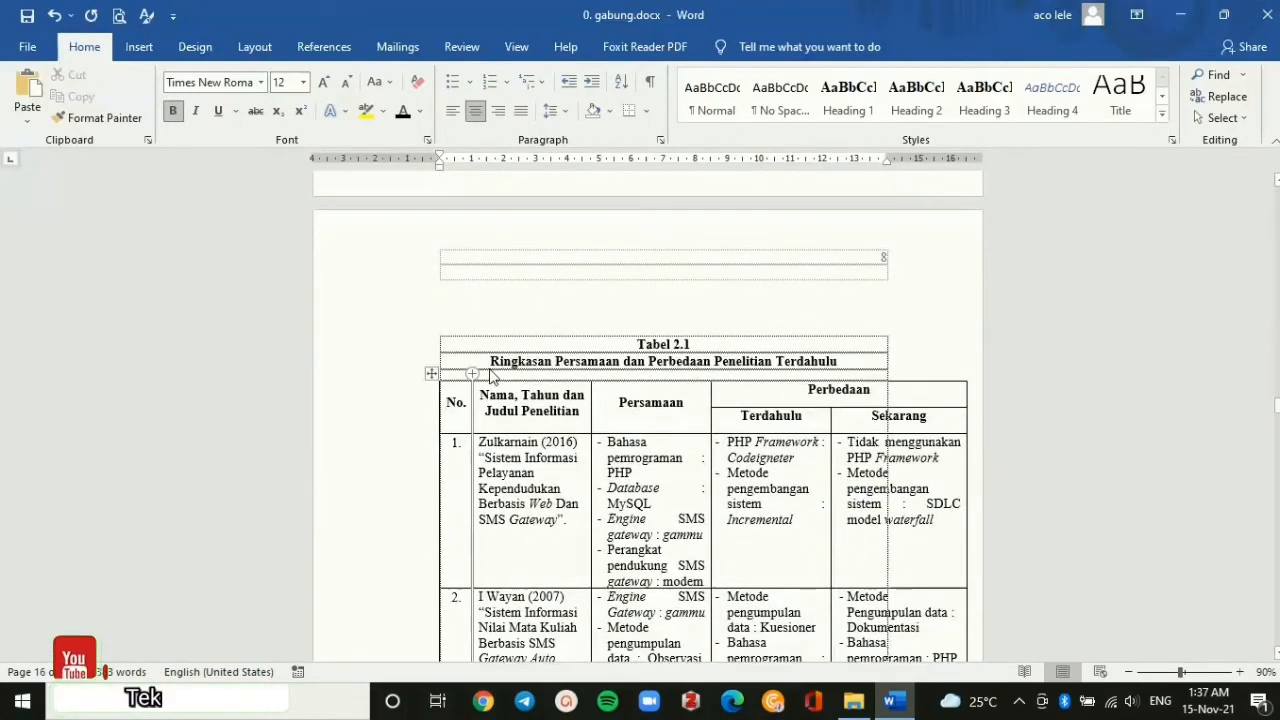
pyautogui.click(680, 345)
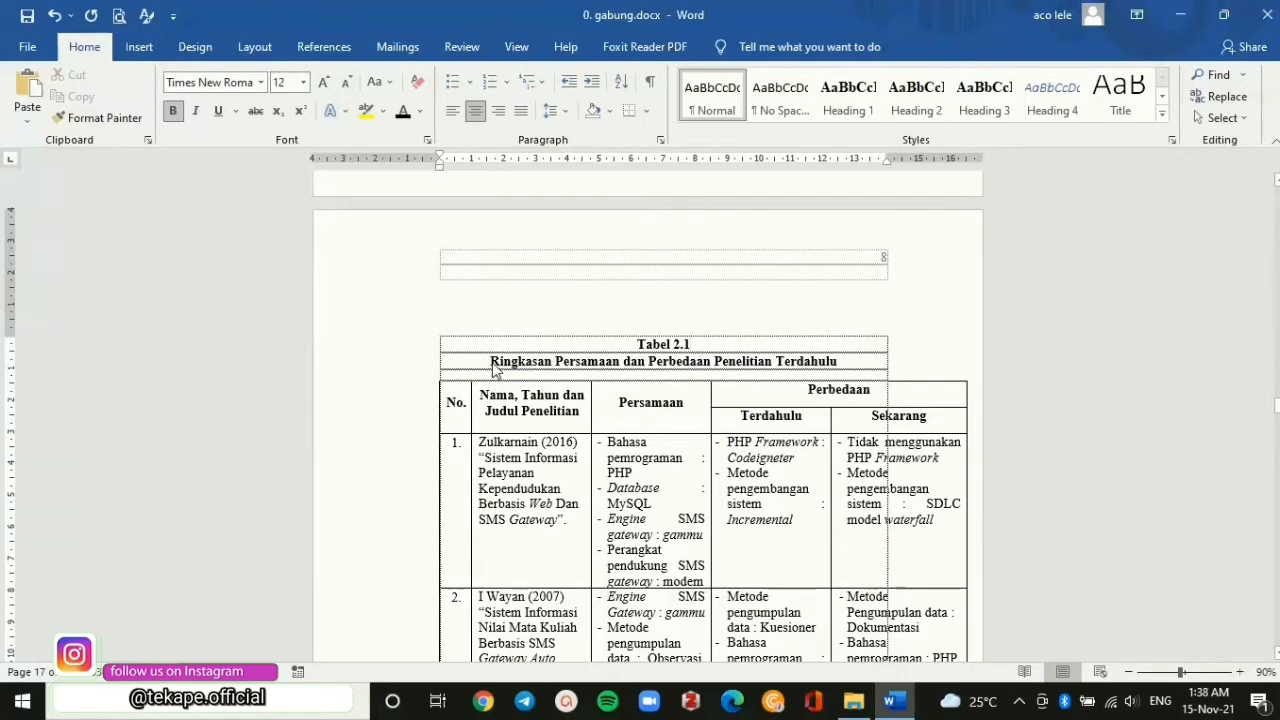
pyautogui.moveTo(493, 369); pyautogui.dragTo(848, 361)
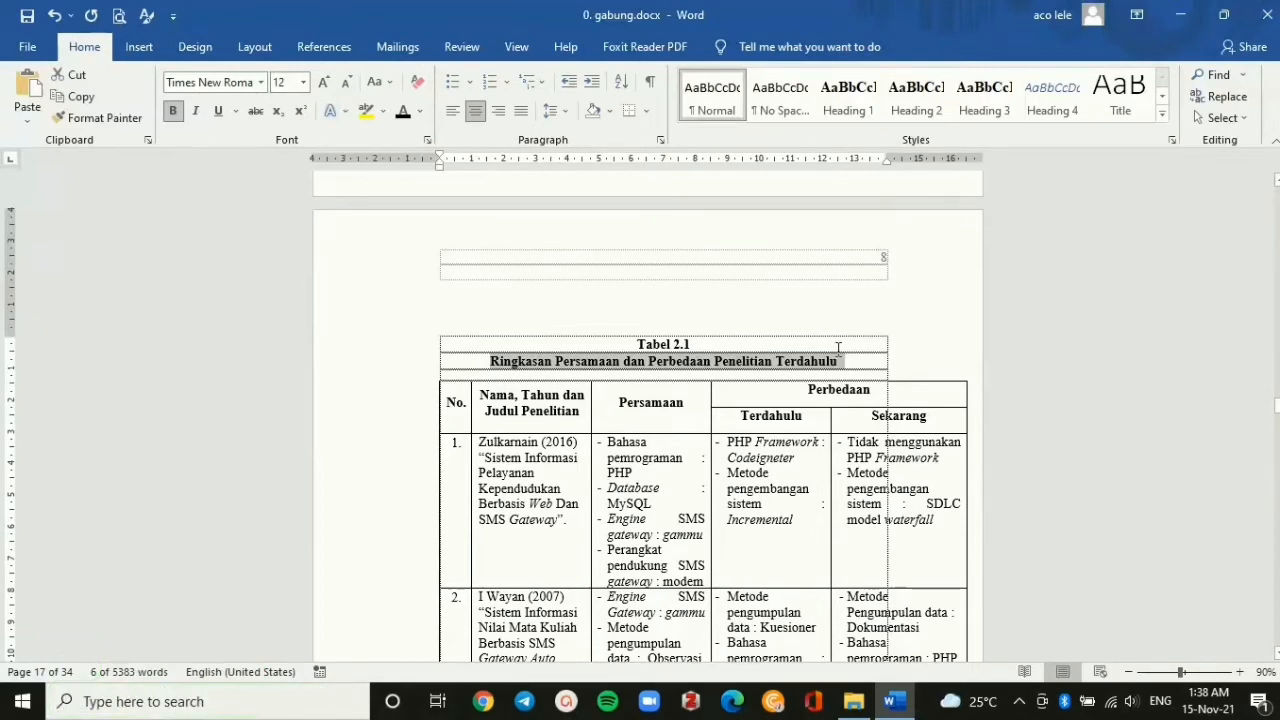
pyautogui.click(314, 46)
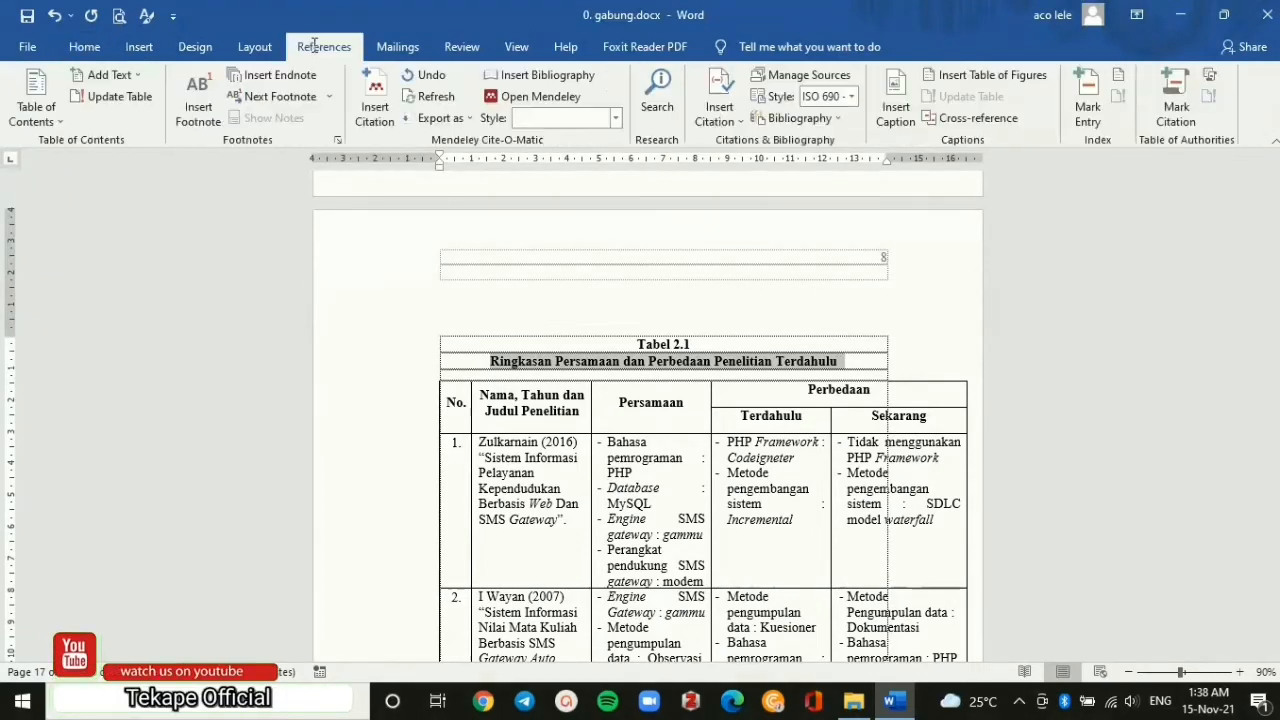
pyautogui.click(896, 114)
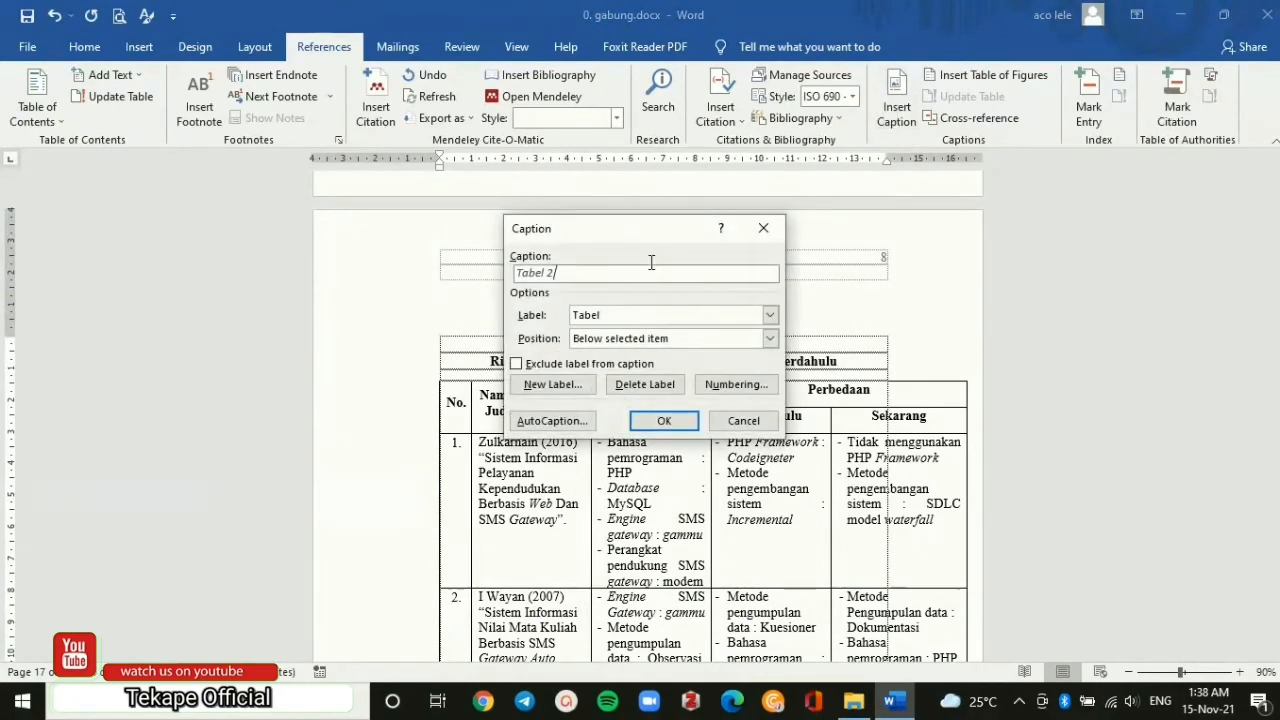
pyautogui.write('.1')
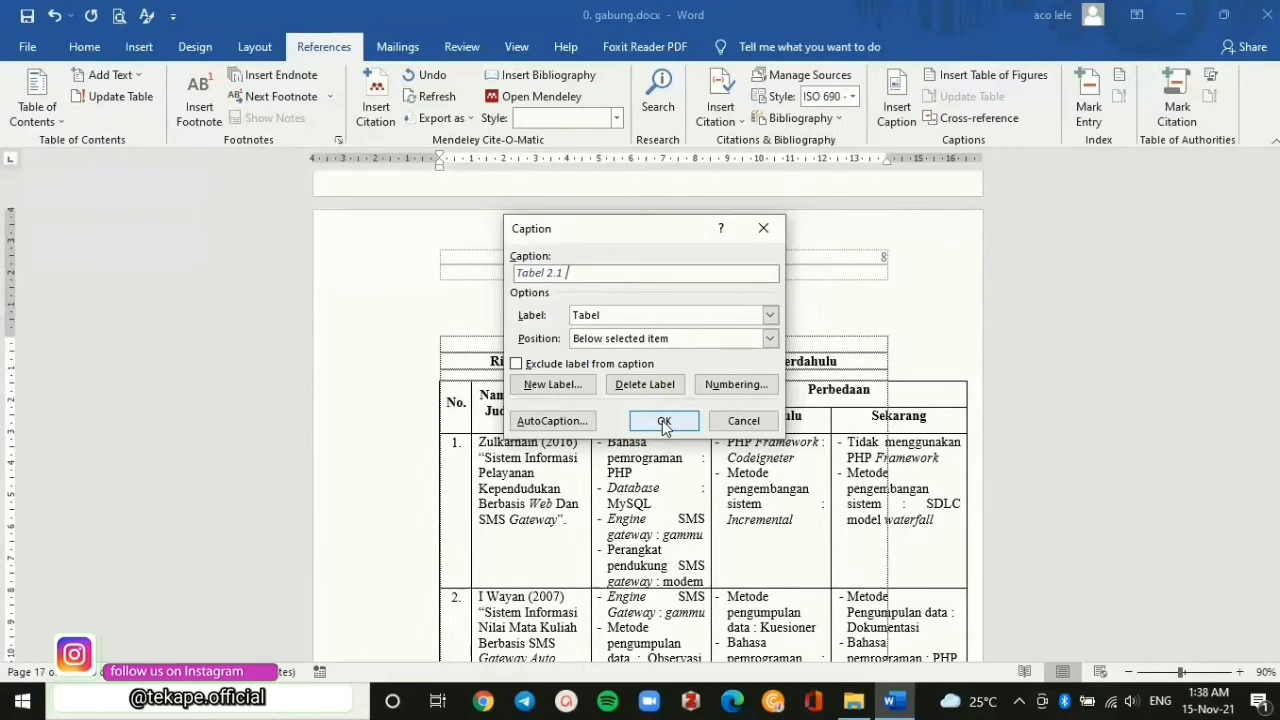
pyautogui.hotkey('ctrl', 'v')
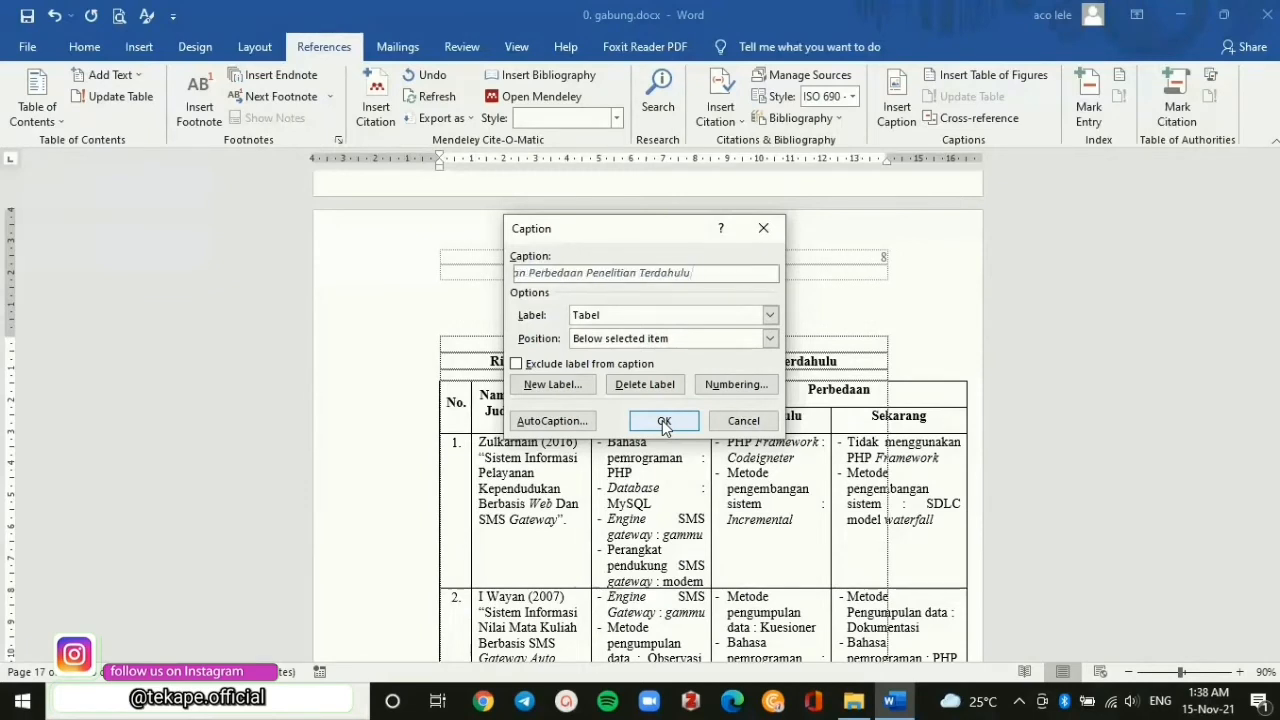
pyautogui.click(664, 421)
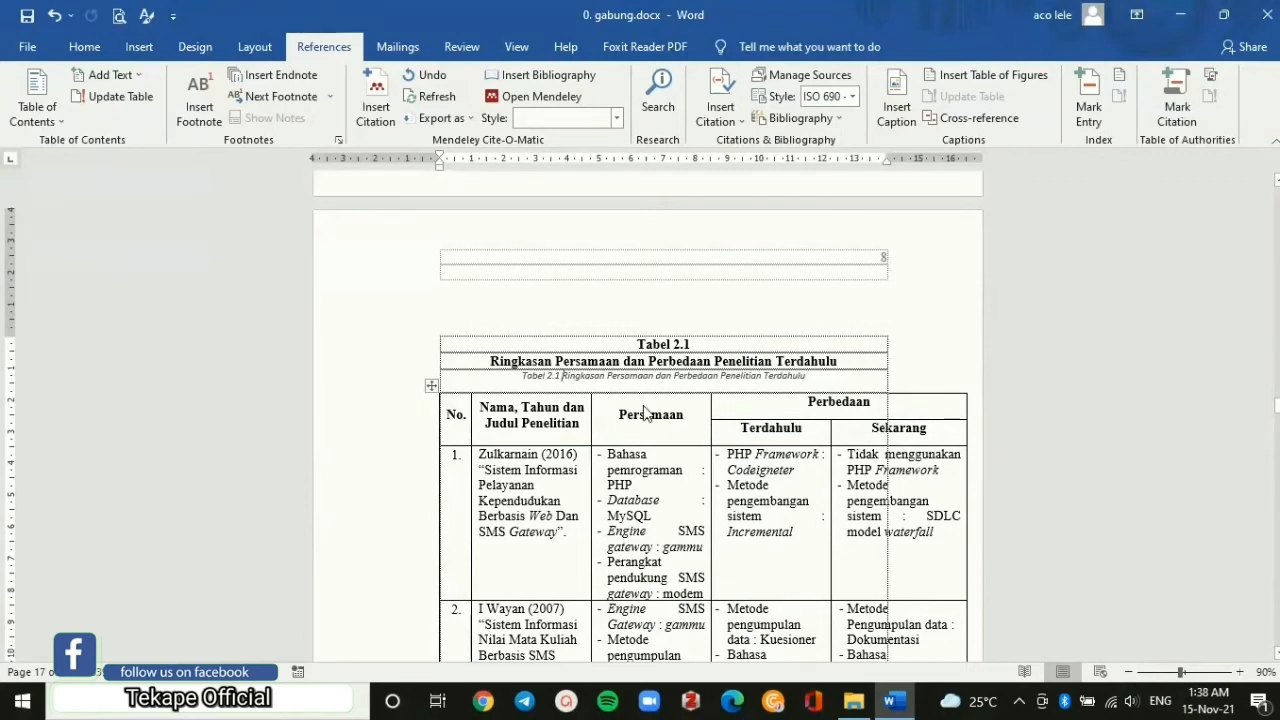
pyautogui.press('Return')
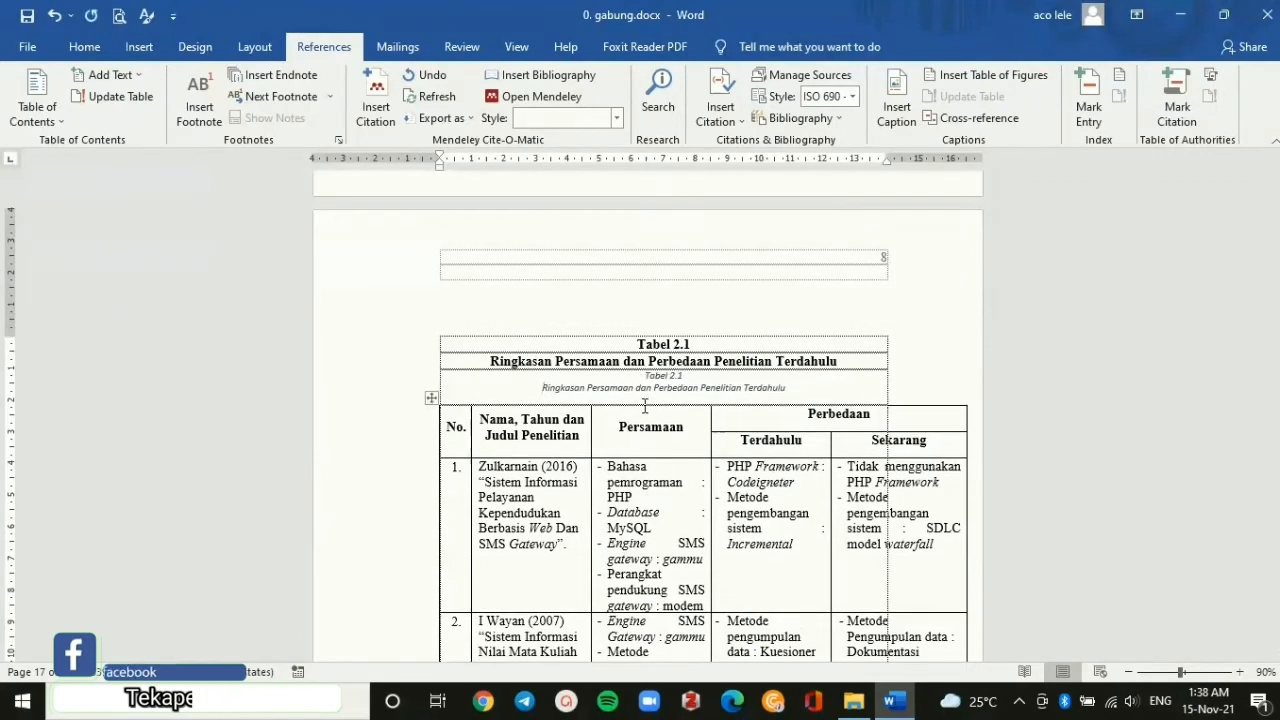
# Format both lines of the inserted Tabel 2.1 caption as Times New Roman, size 12, bold and without italics.
pyautogui.moveTo(697, 378); pyautogui.dragTo(788, 390)
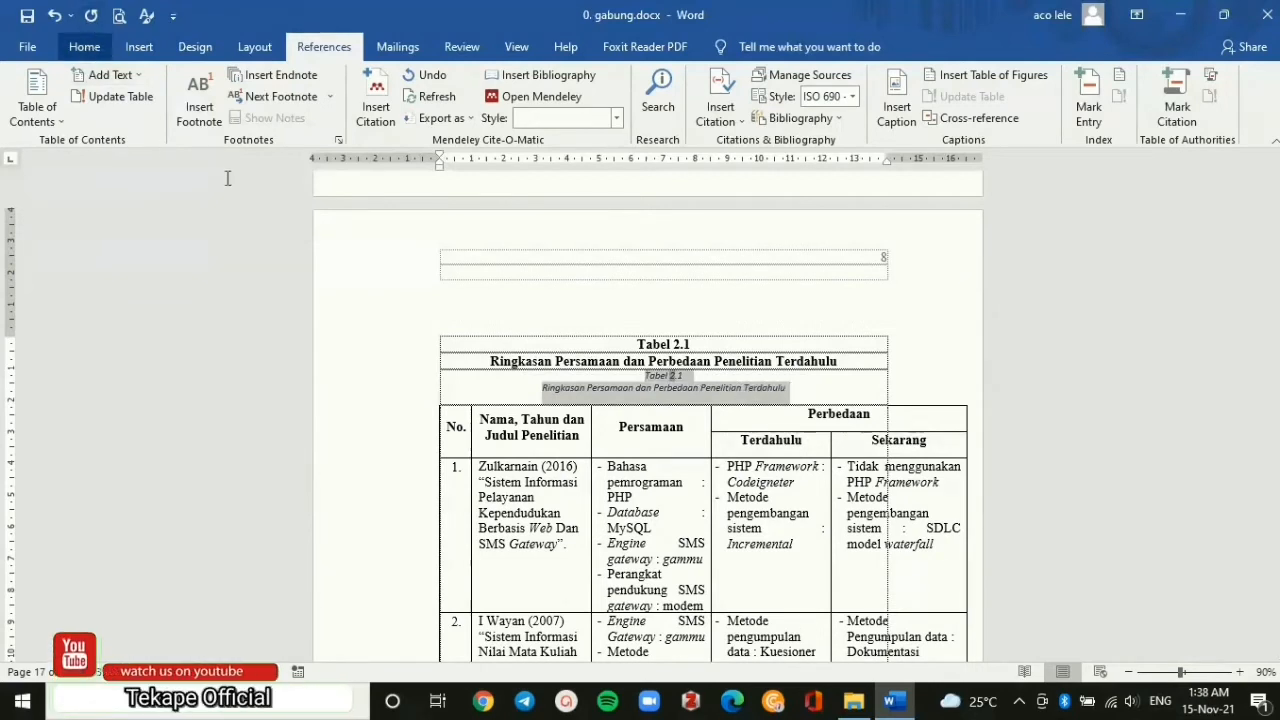
pyautogui.click(86, 46)
pyautogui.click(207, 83)
pyautogui.write('ti')
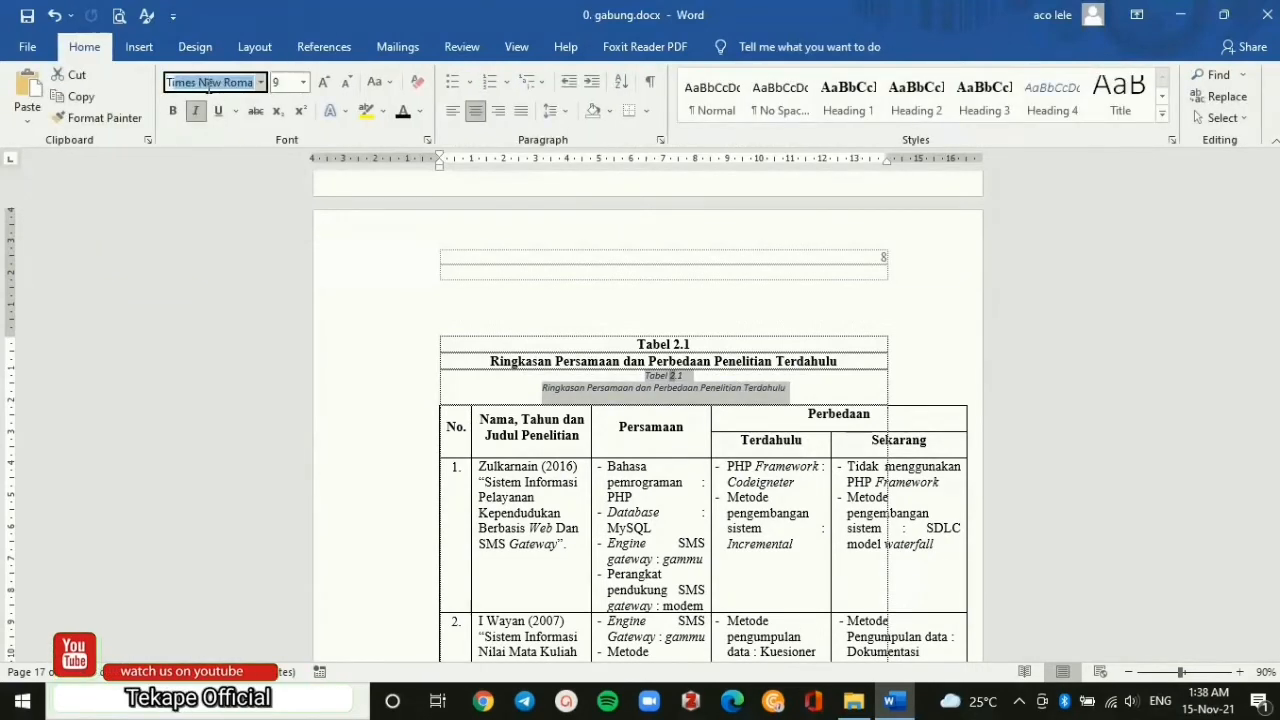
pyautogui.write('mes')
pyautogui.press('Tab')
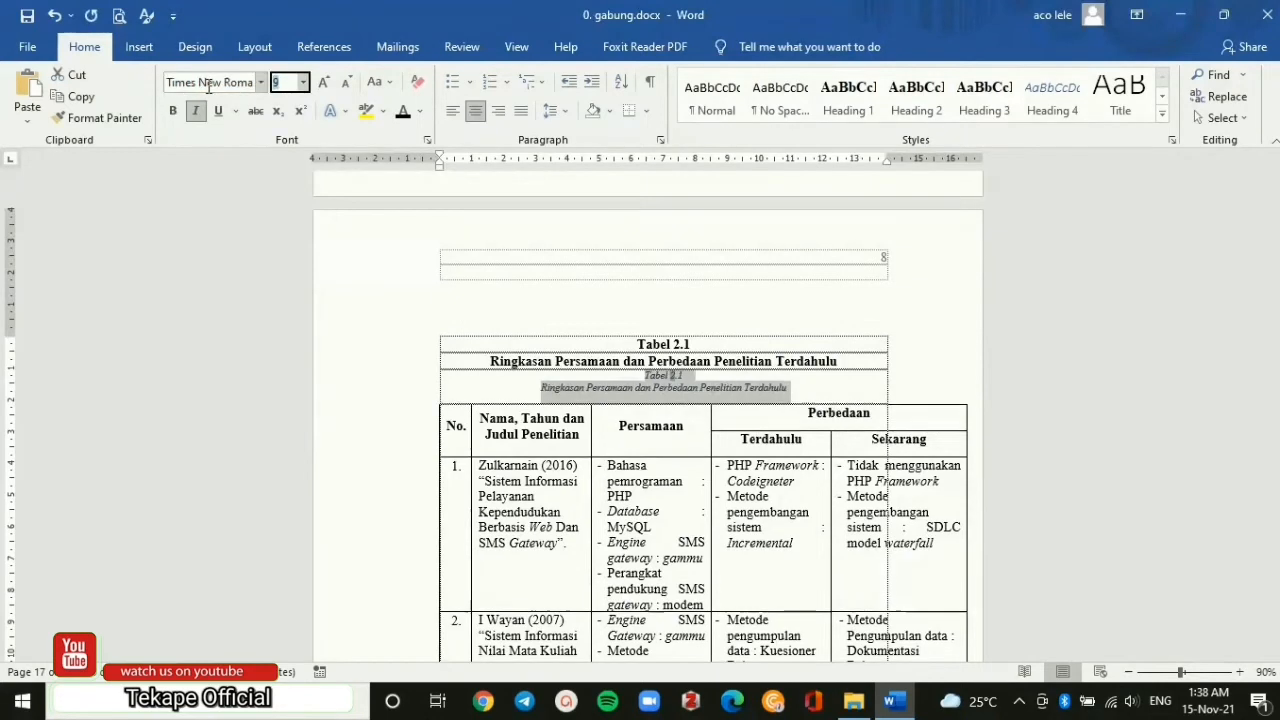
pyautogui.write('12')
pyautogui.press('Return')
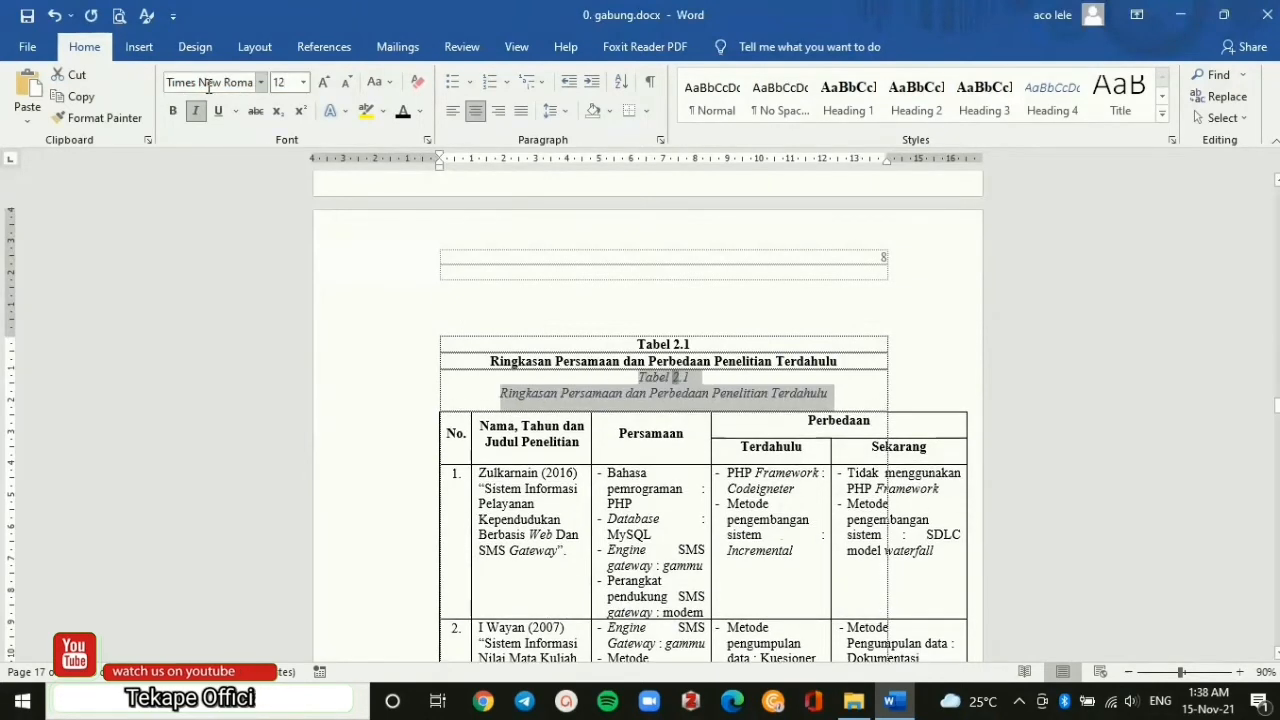
pyautogui.hotkey('ctrl', 'i')
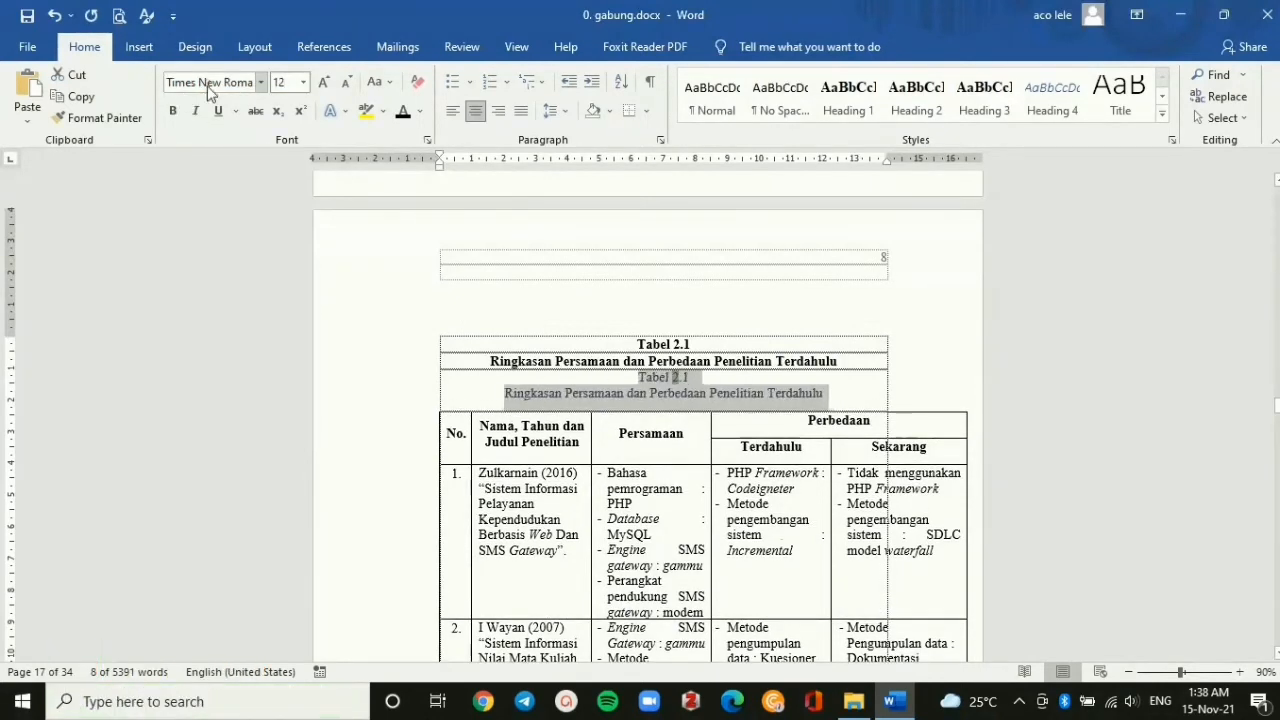
pyautogui.hotkey('ctrl', 'b')
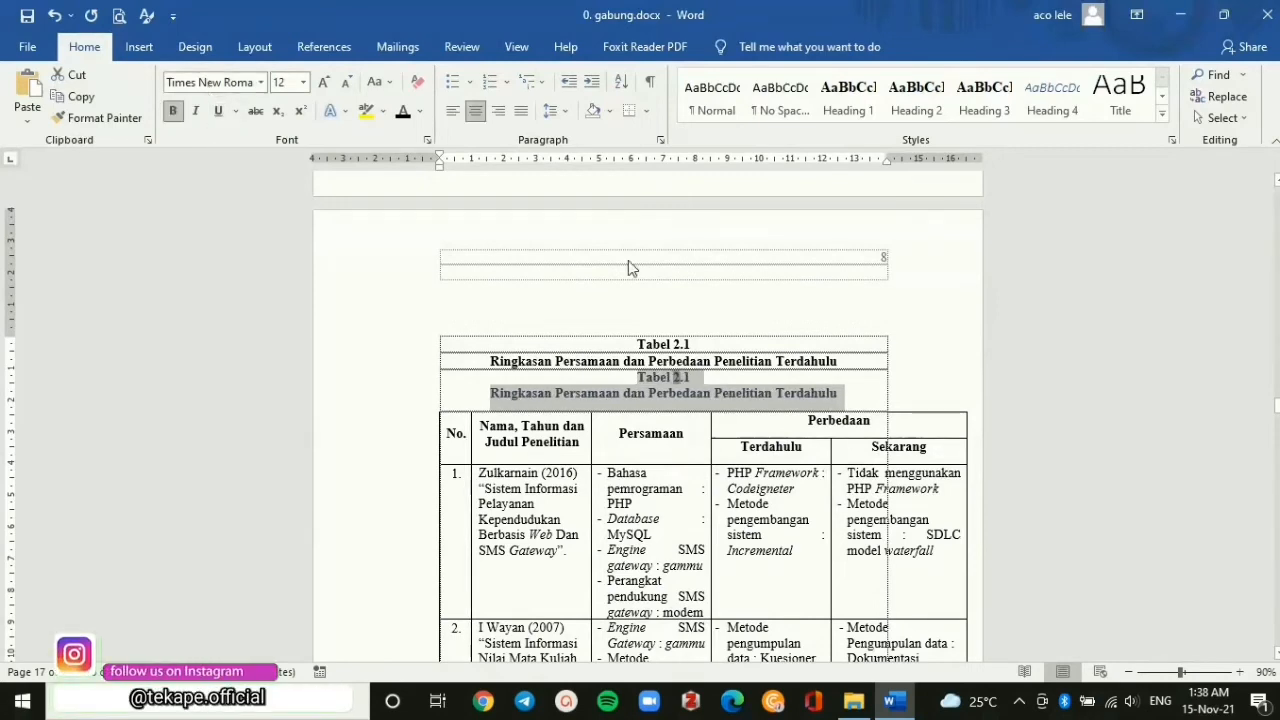
# Delete the old typed Tabel 2.1 number and title above the caption, and set the caption's font color to black.
pyautogui.moveTo(628, 346); pyautogui.dragTo(815, 368)
pyautogui.press('Delete')
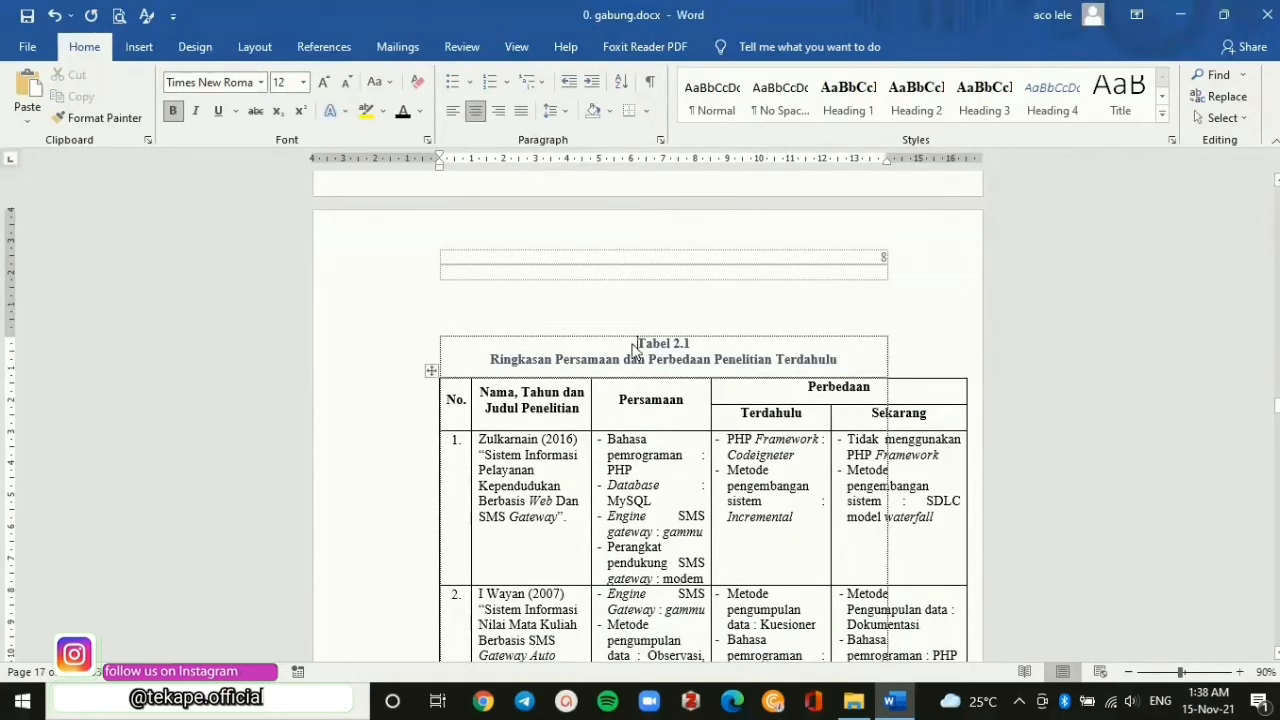
pyautogui.moveTo(636, 343); pyautogui.dragTo(838, 358)
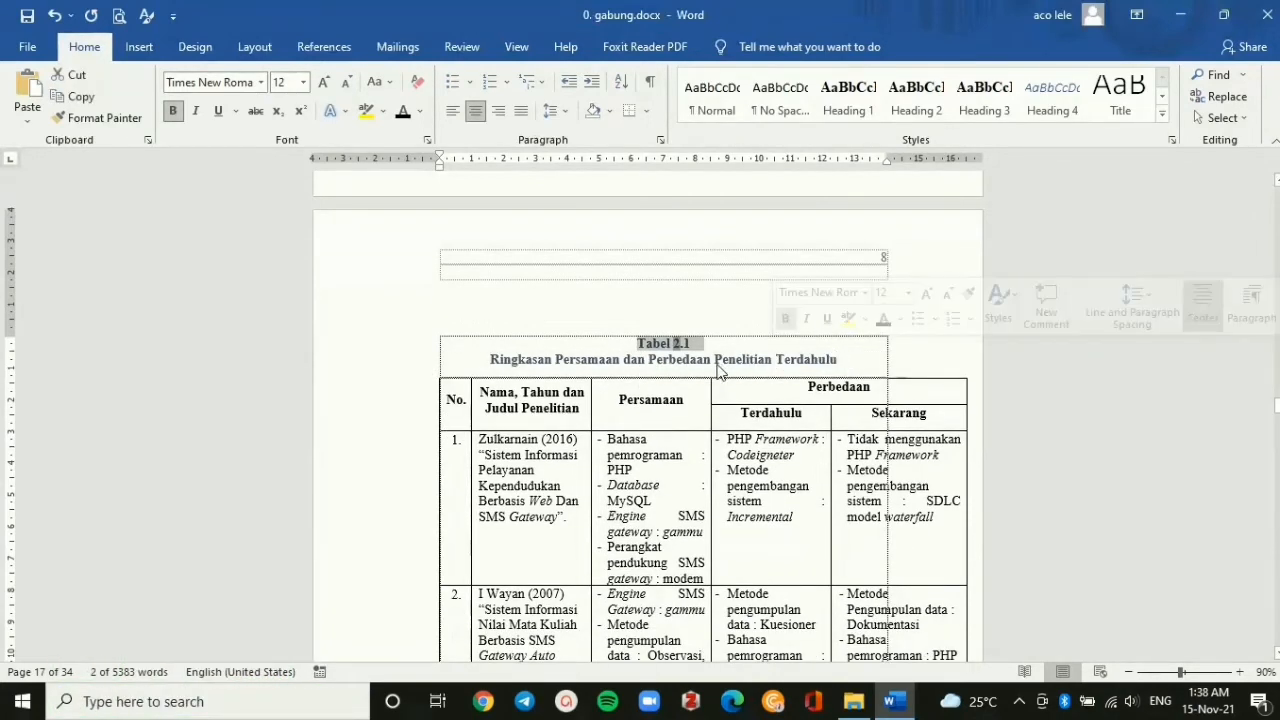
pyautogui.click(637, 346)
pyautogui.moveTo(637, 348); pyautogui.dragTo(858, 368)
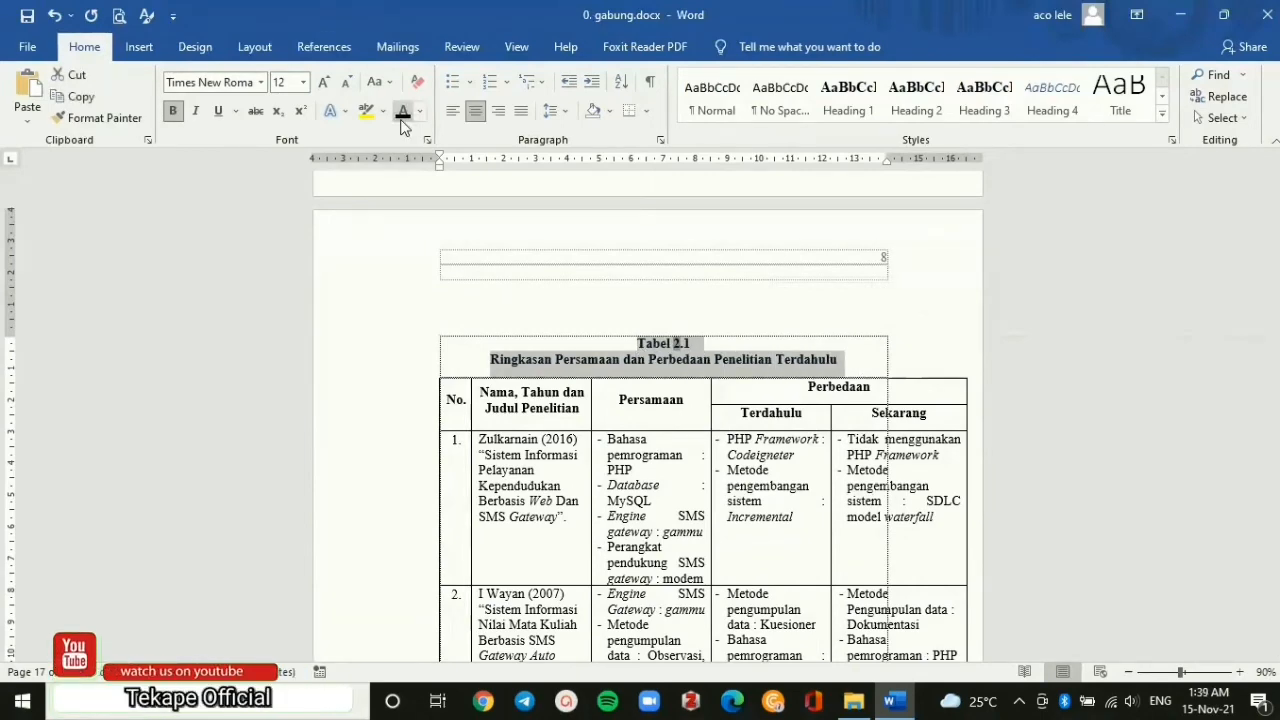
# Place the cursor on the empty line under the DAFTAR TABEL heading and turn off italics there.
pyautogui.moveTo(1277, 405); pyautogui.dragTo(1244, 278)
pyautogui.scroll(5, 930, 360)
pyautogui.scroll(-2, 930, 360)
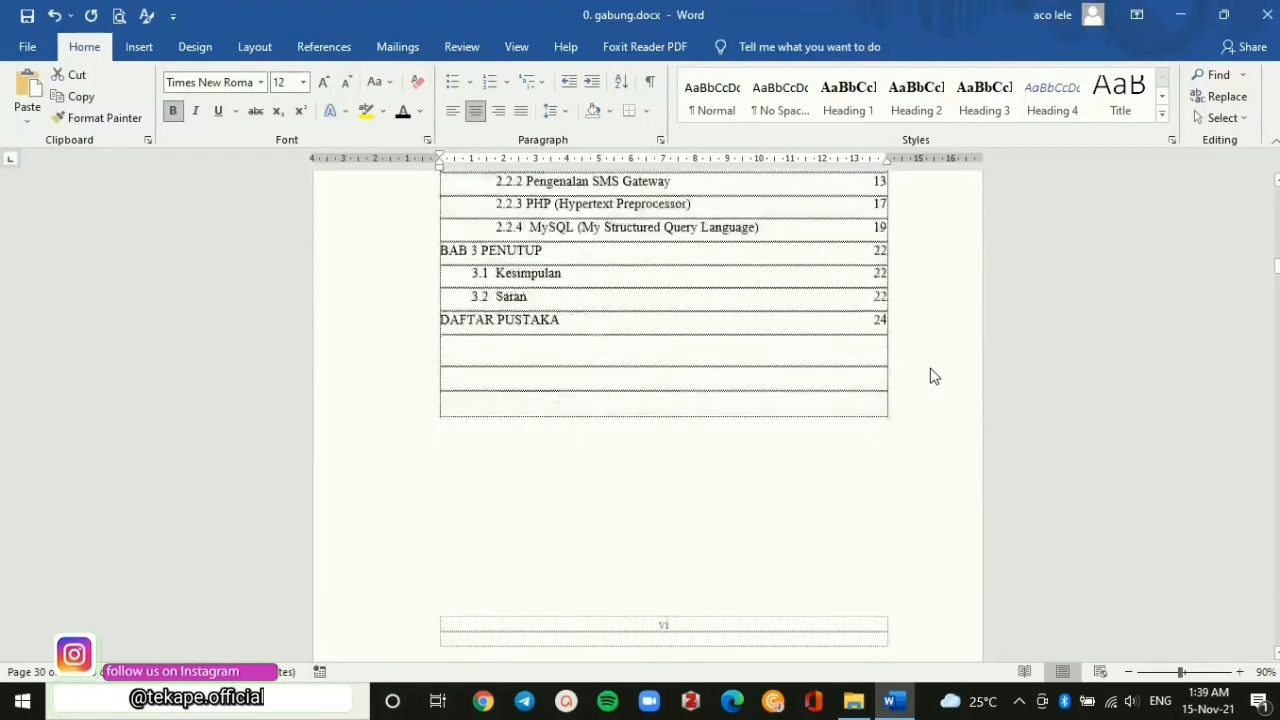
pyautogui.scroll(-4, 929, 371)
pyautogui.click(460, 402)
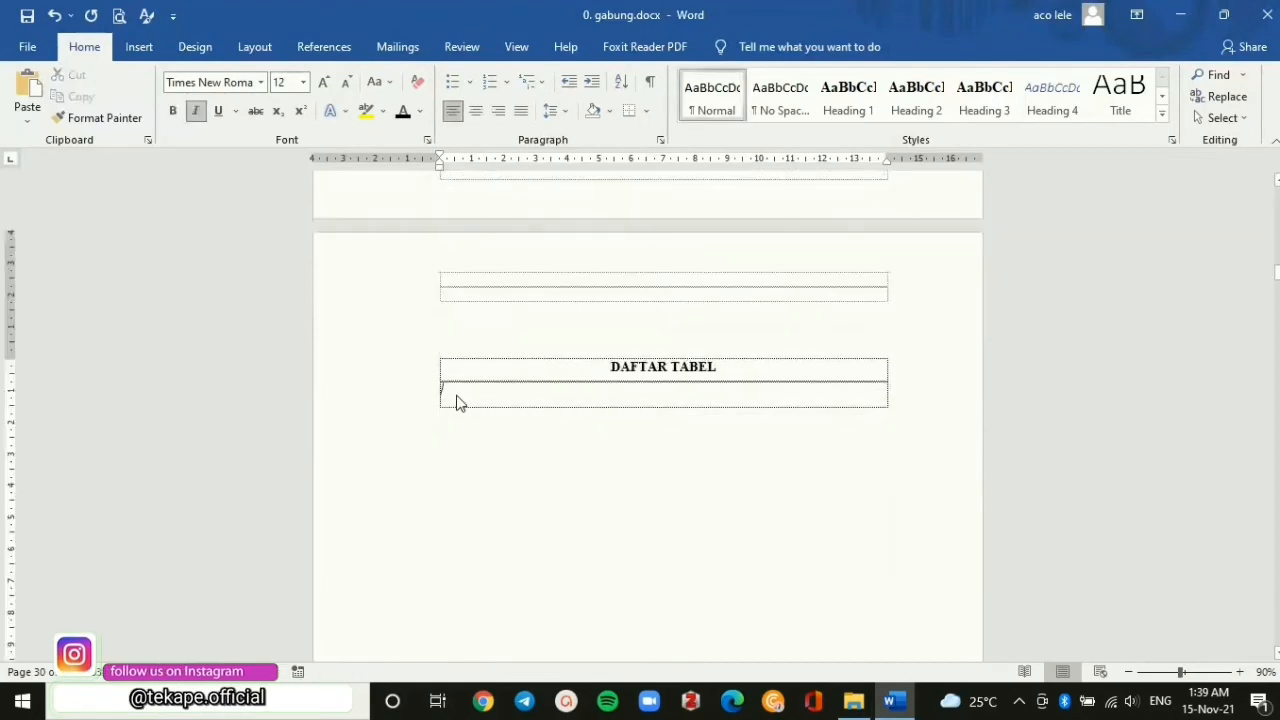
pyautogui.hotkey('ctrl', 'i')
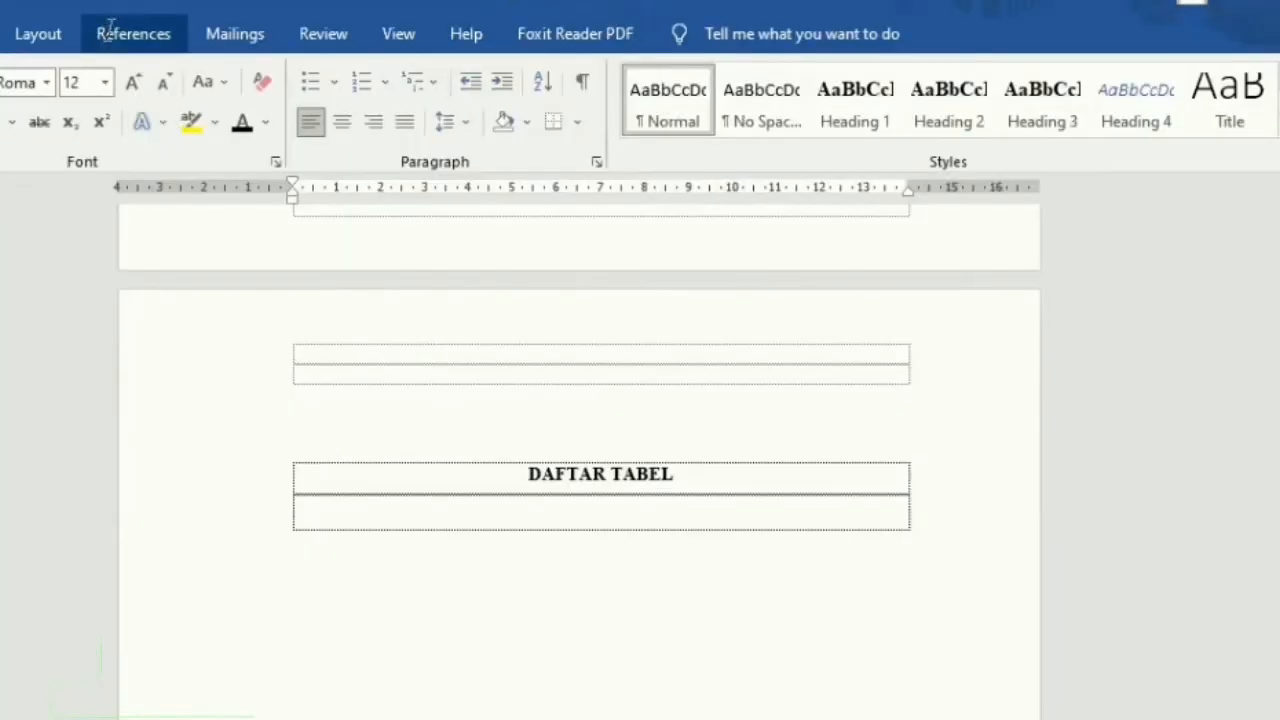
# Insert a table of figures under DAFTAR TABEL using the Tabel caption label and no tab leader.
pyautogui.click(308, 44)
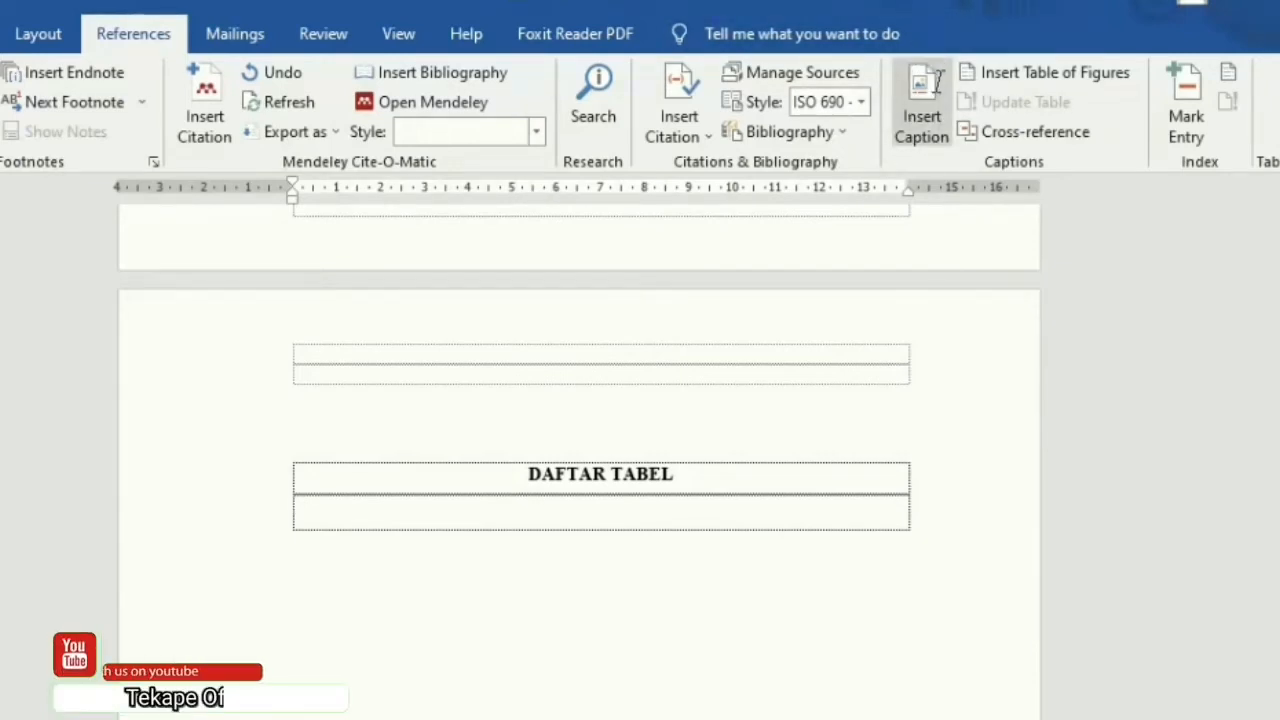
pyautogui.click(1067, 76)
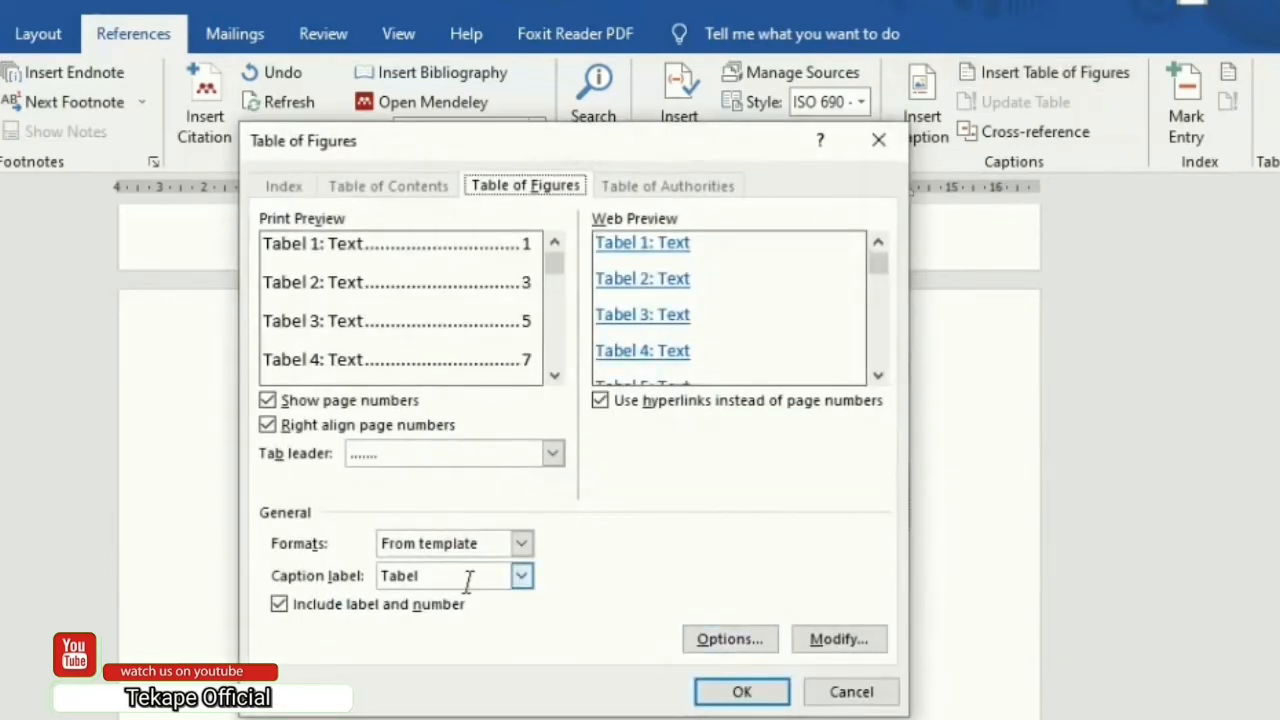
pyautogui.click(466, 456)
pyautogui.click(444, 477)
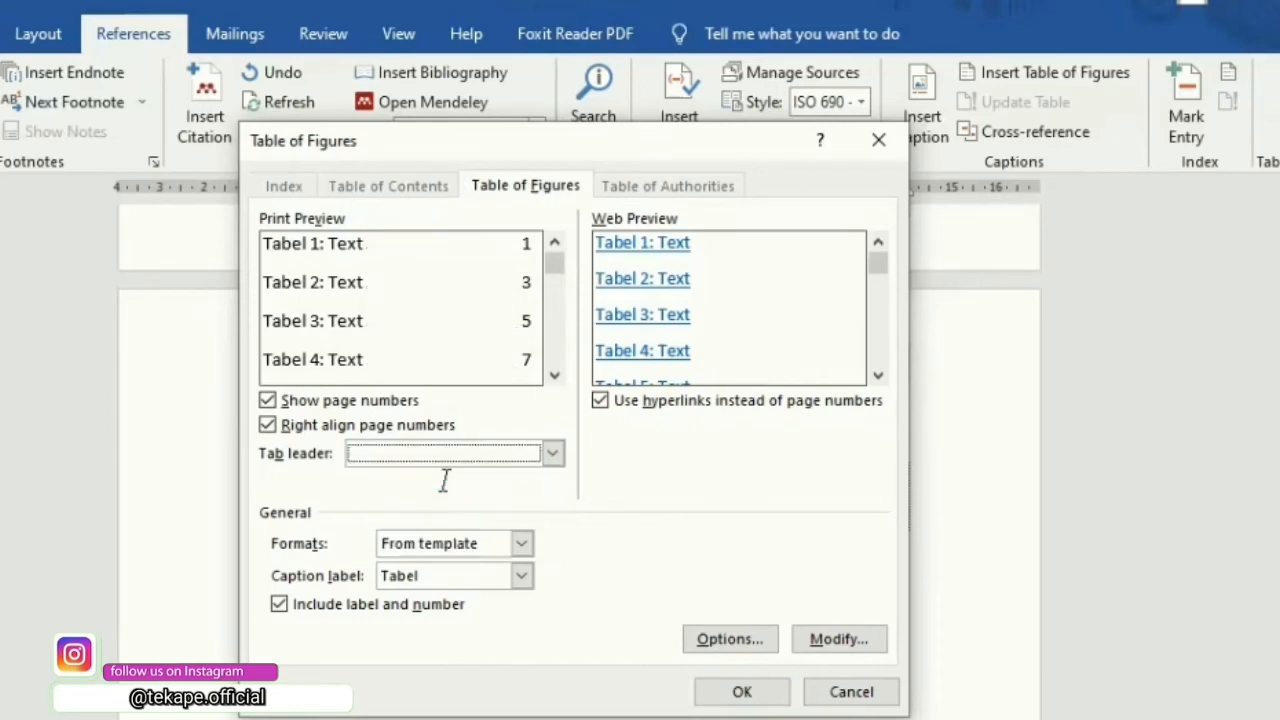
pyautogui.click(739, 692)
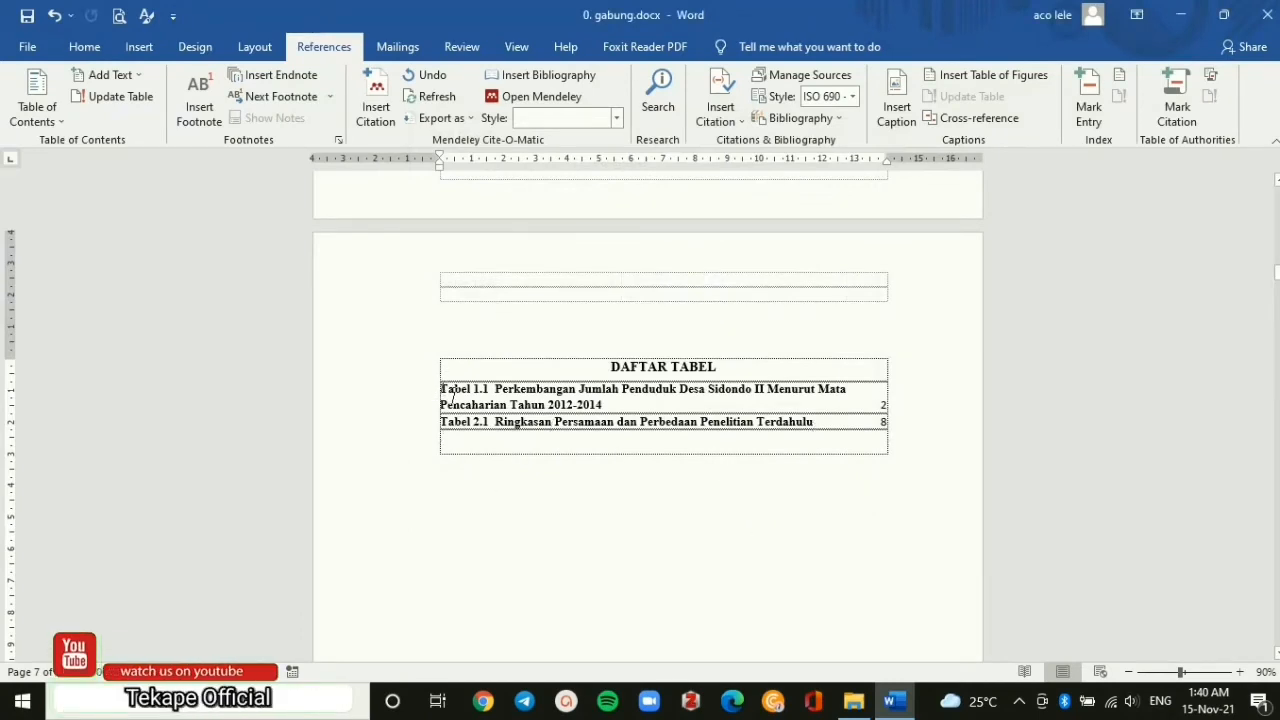
# Remove the bold formatting from the Tabel 1.1 and Tabel 2.1 list entries and justify them.
pyautogui.moveTo(451, 395); pyautogui.dragTo(741, 437)
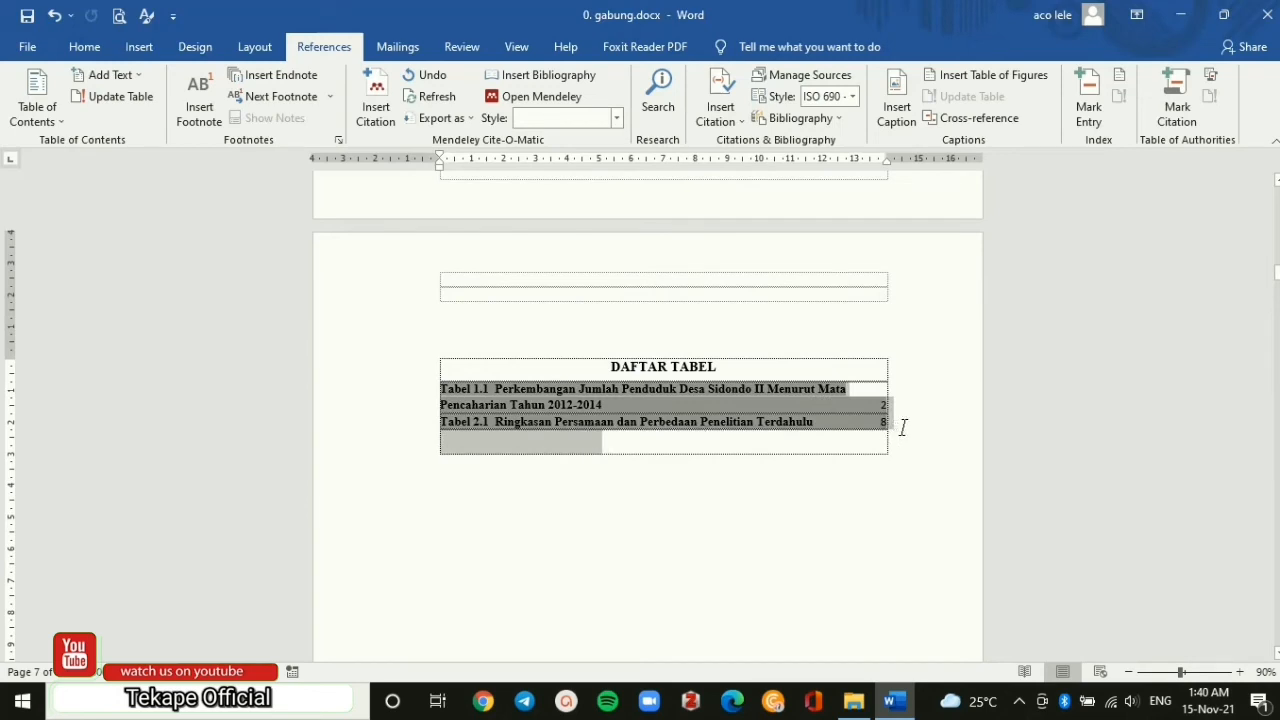
pyautogui.hotkey('ctrl', 'b')
pyautogui.moveTo(902, 427); pyautogui.dragTo(796, 418)
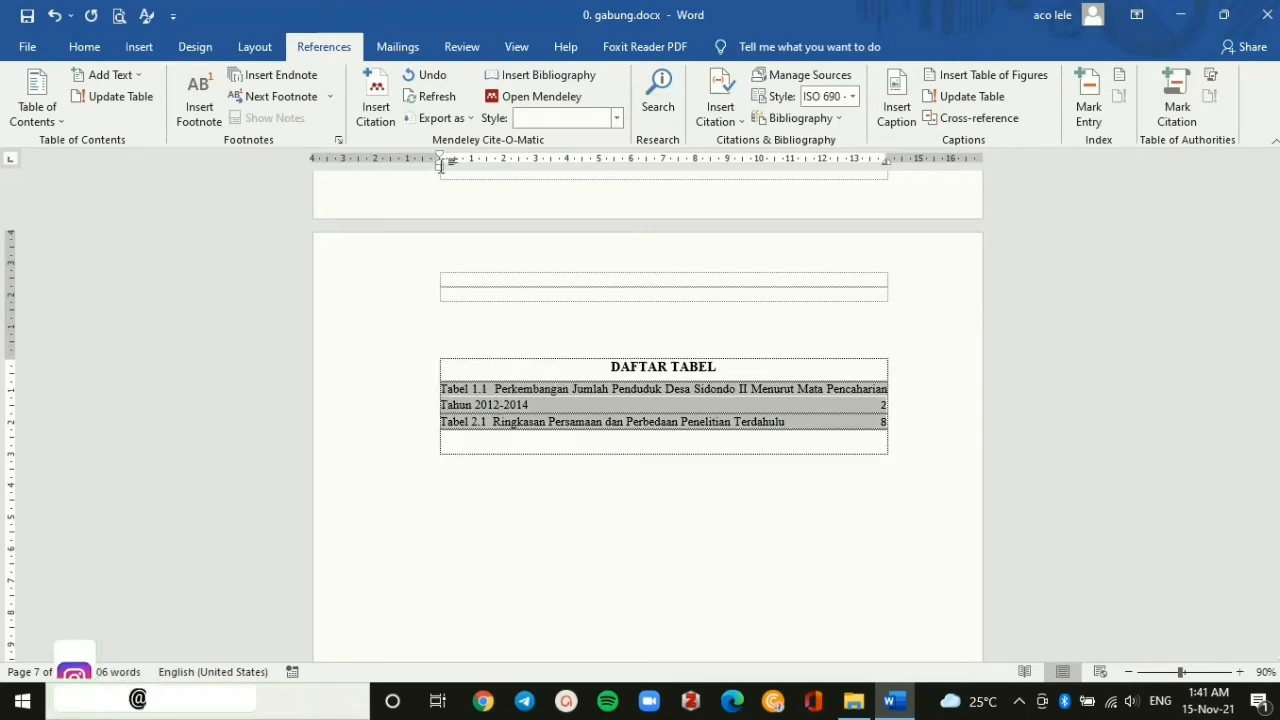
# Give the Tabel 1.1 list entry a hanging indent of about 1.75 cm, aligning its second line under the title text.
pyautogui.moveTo(440, 166)
pyautogui.mouseDown()
pyautogui.moveTo(471, 183)
pyautogui.moveTo(494, 166)
pyautogui.mouseUp()
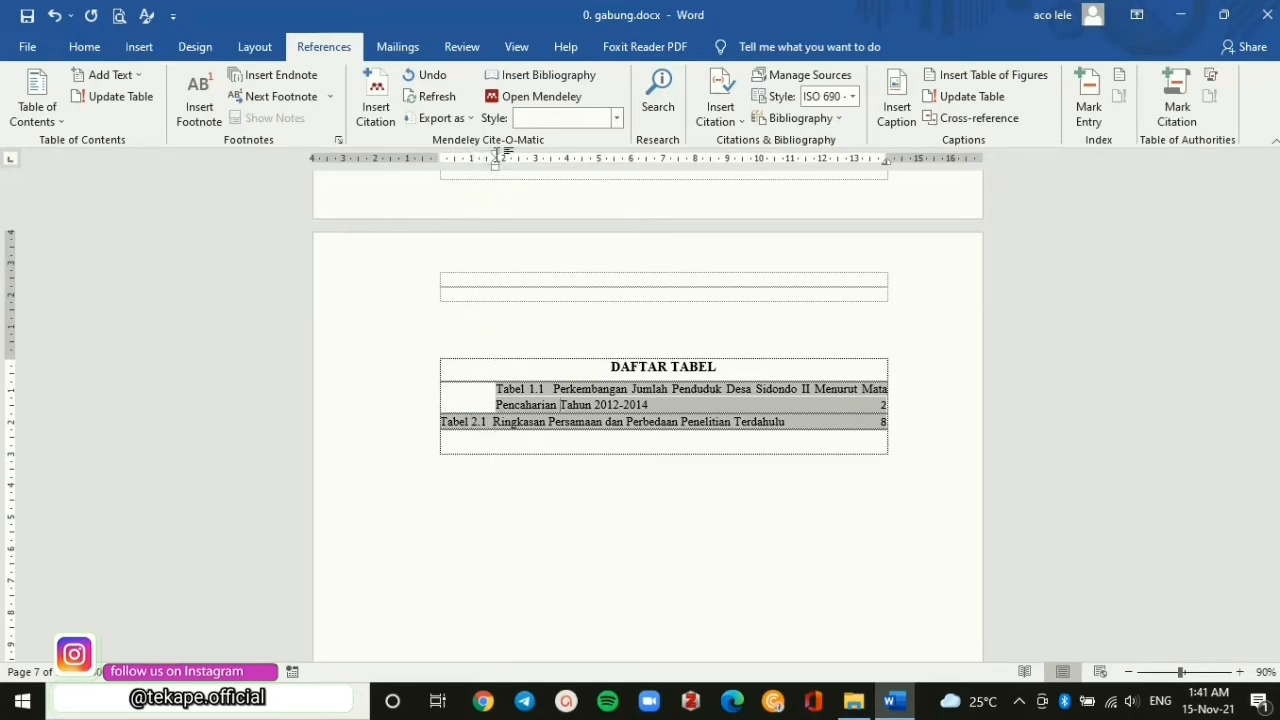
pyautogui.moveTo(495, 153); pyautogui.dragTo(438, 168)
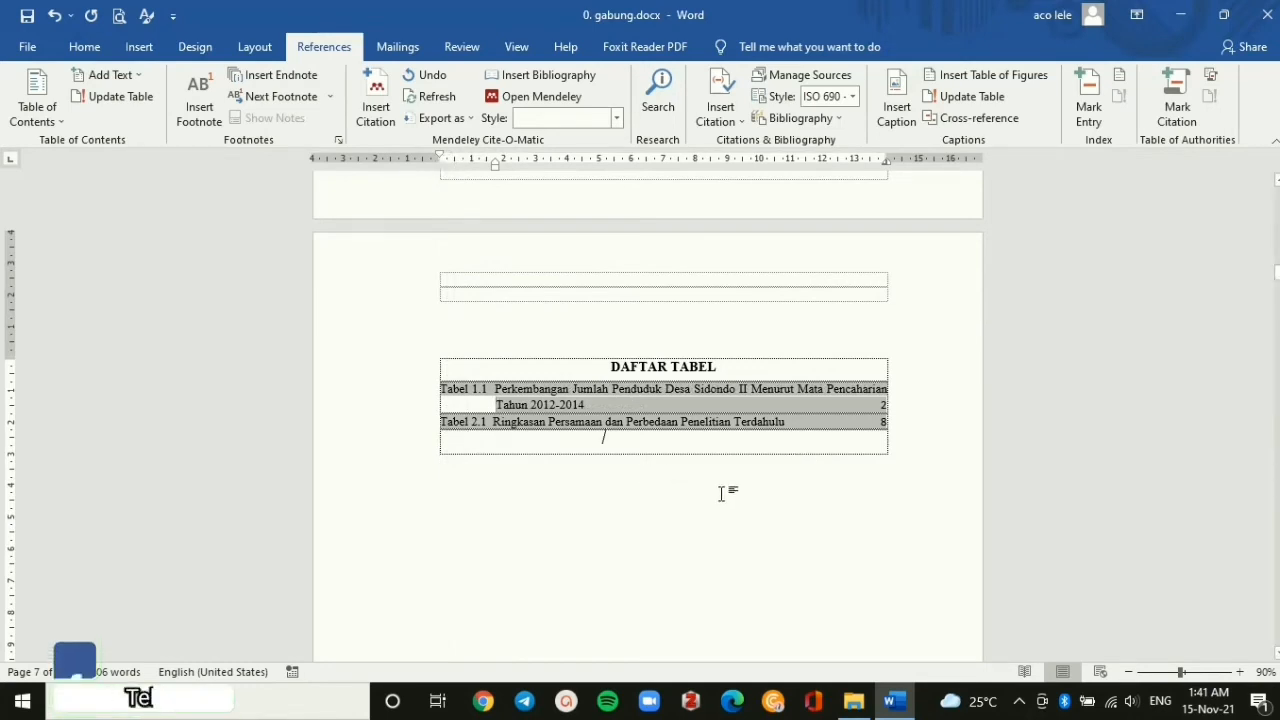
pyautogui.click(604, 442)
# Go to the SMS Gateway workflow figure in the body text and create a new caption label named "Gambar".
pyautogui.scroll(-10, 723, 474)
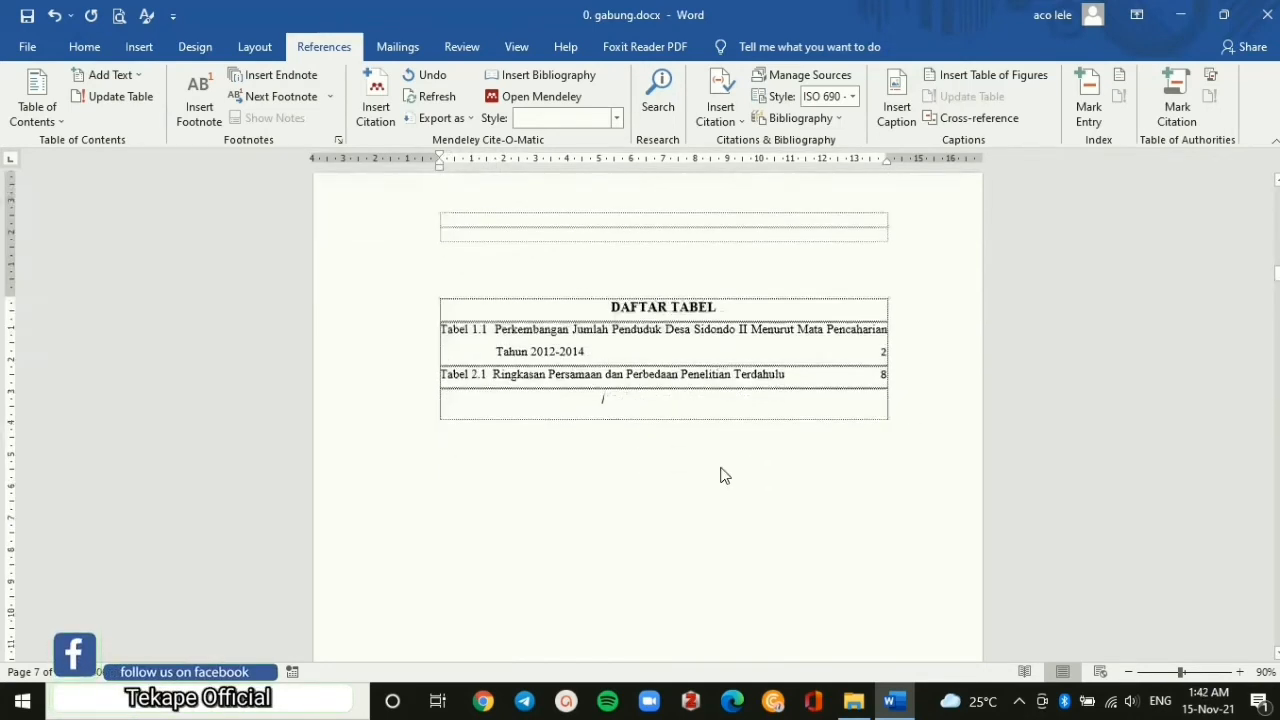
pyautogui.scroll(-5, 723, 474)
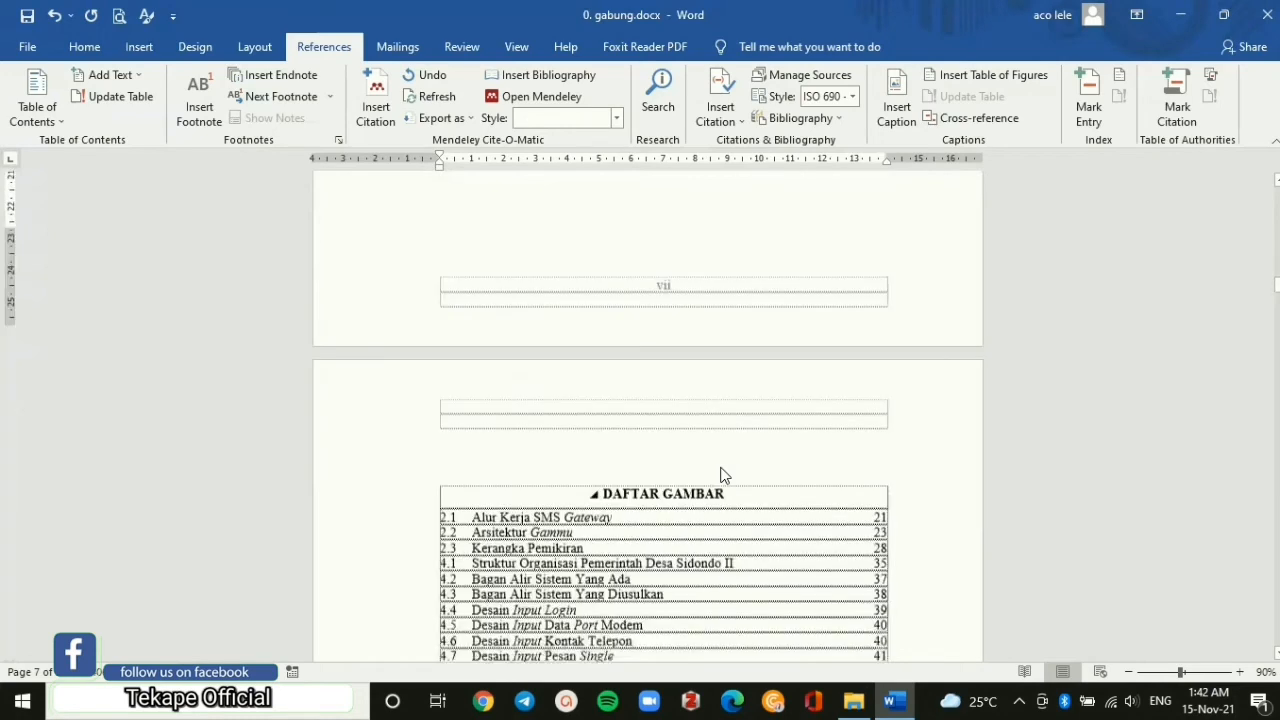
pyautogui.scroll(-15, 731, 448)
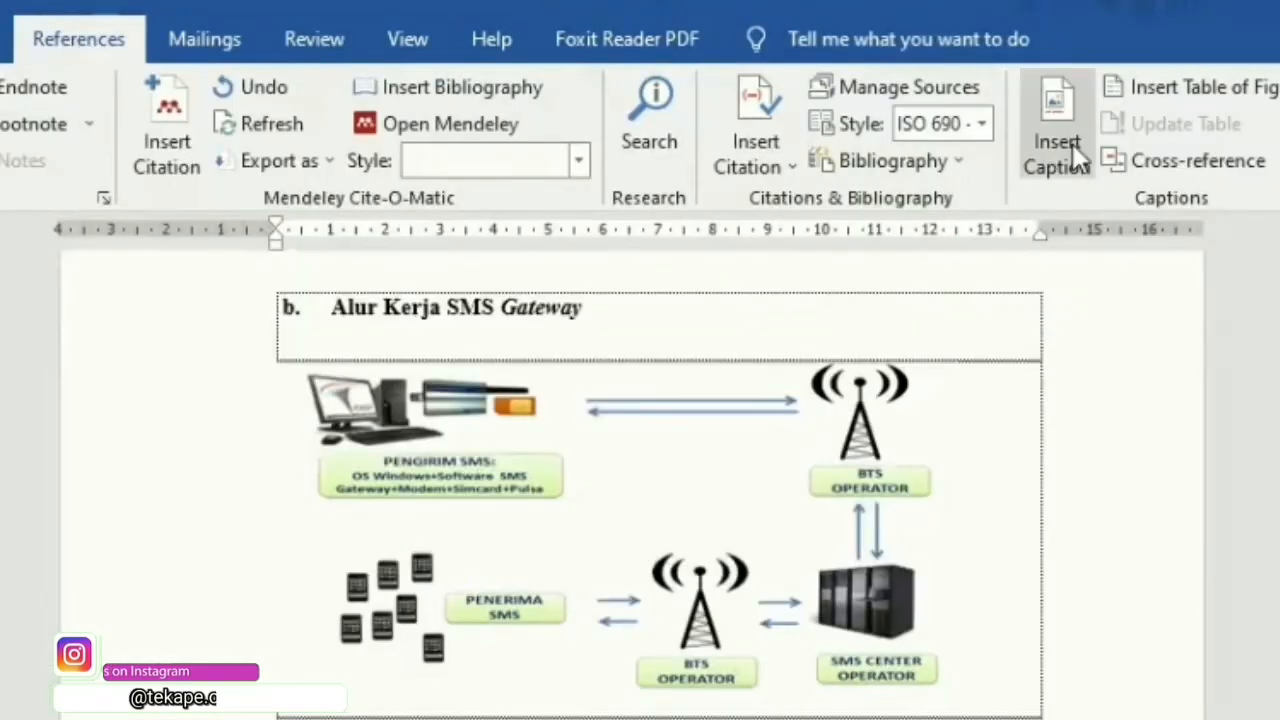
pyautogui.click(1053, 155)
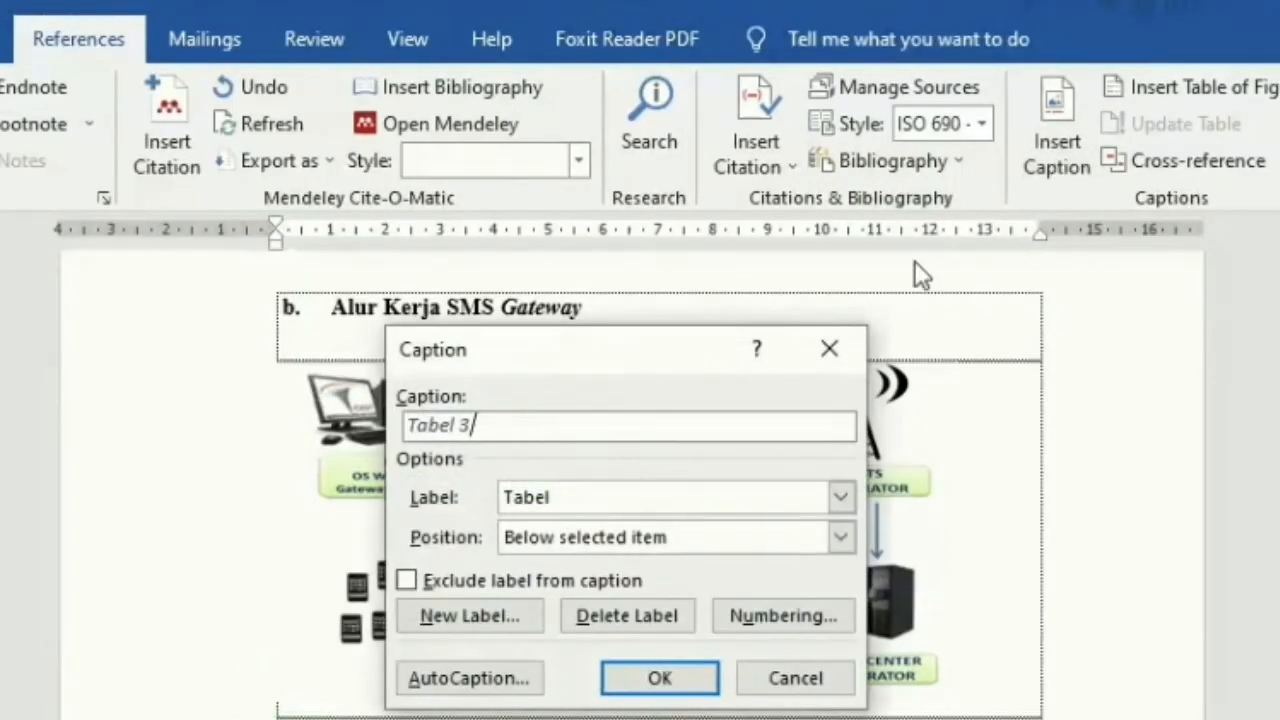
pyautogui.click(574, 497)
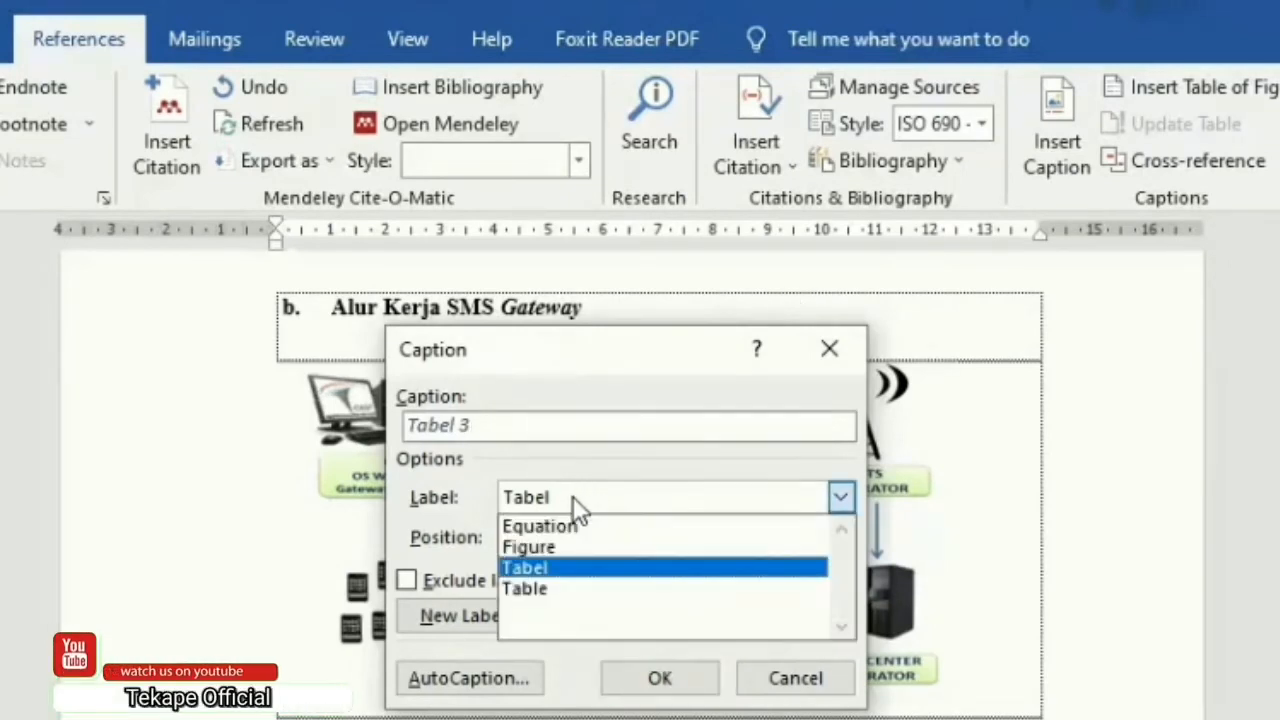
pyautogui.click(507, 570)
pyautogui.click(466, 612)
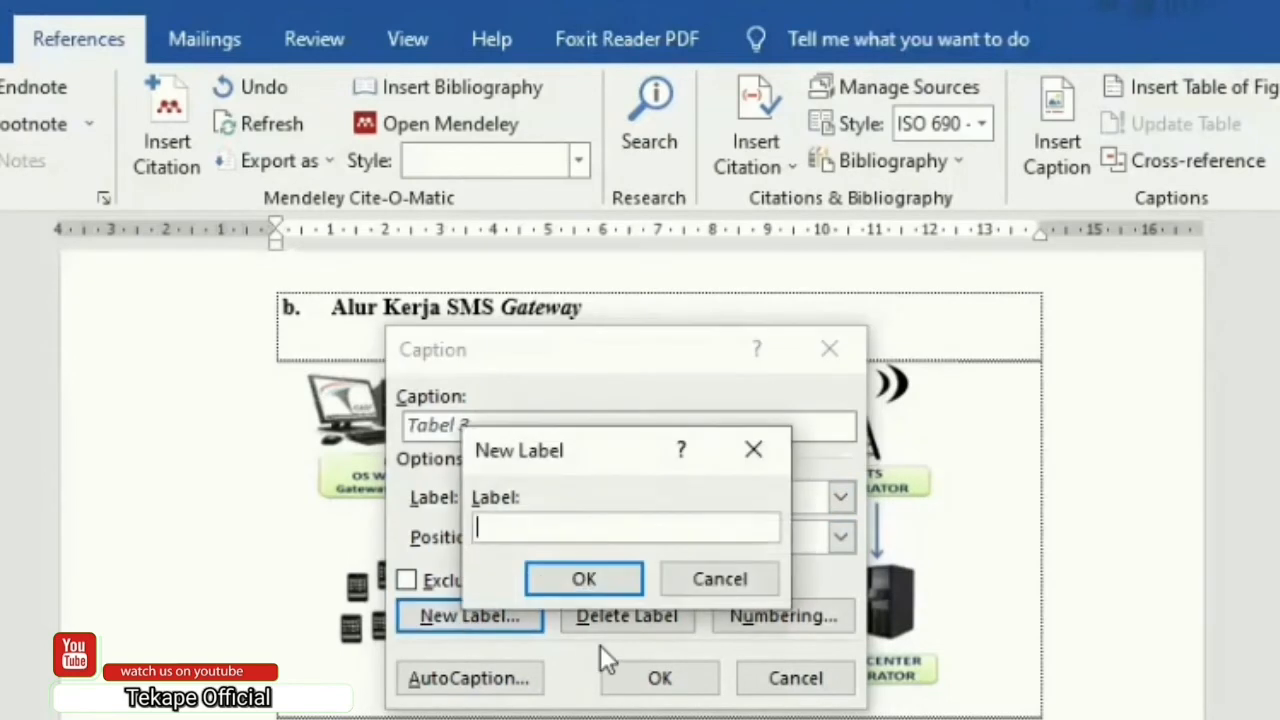
pyautogui.write('G')
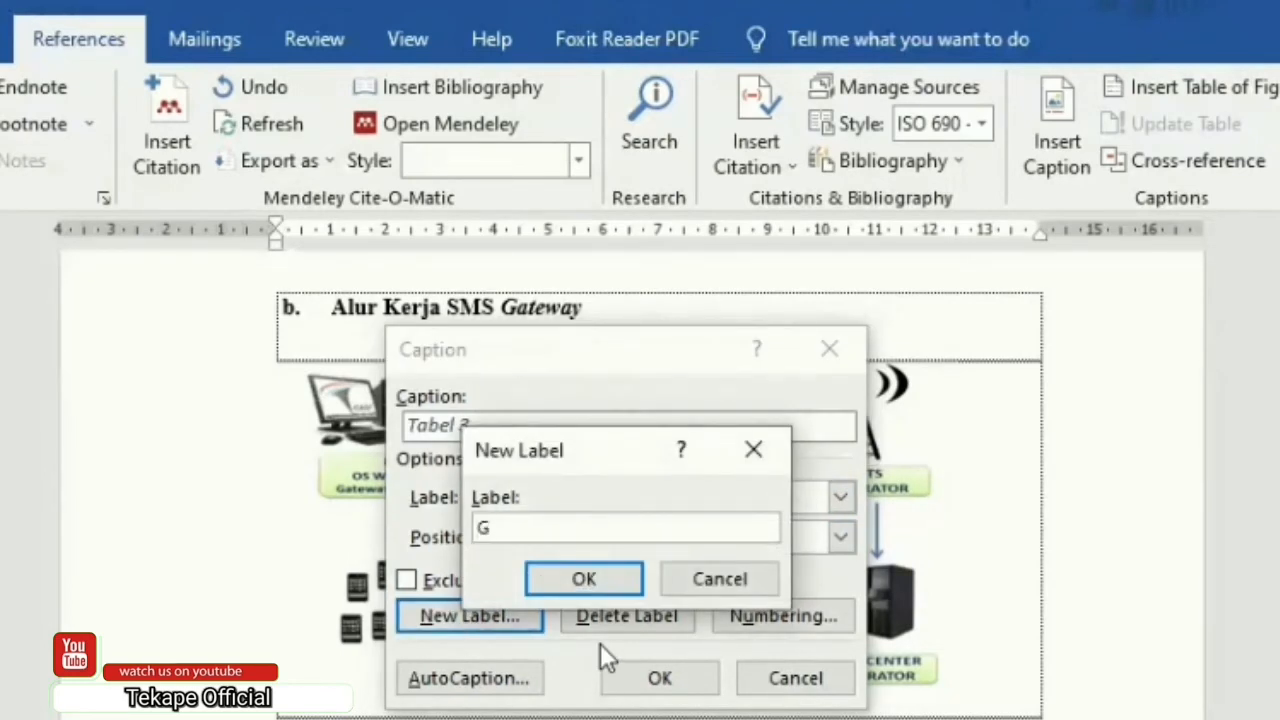
pyautogui.write('ambar')
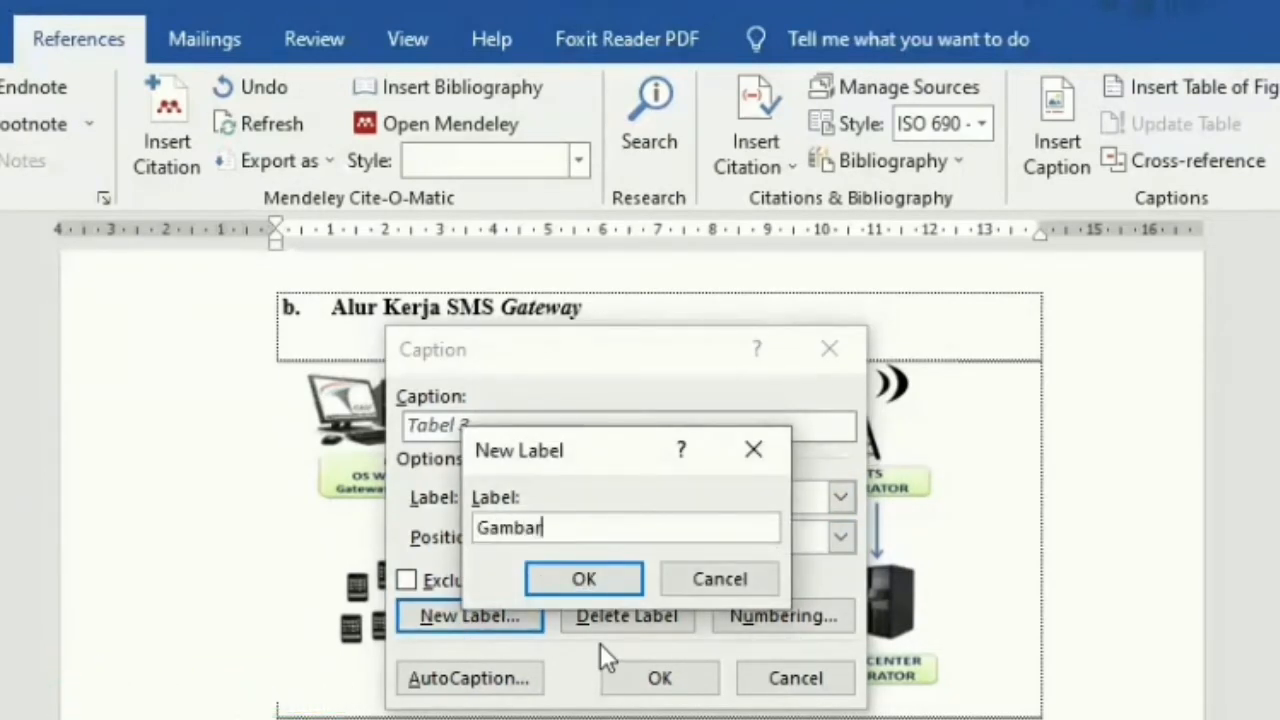
pyautogui.click(584, 584)
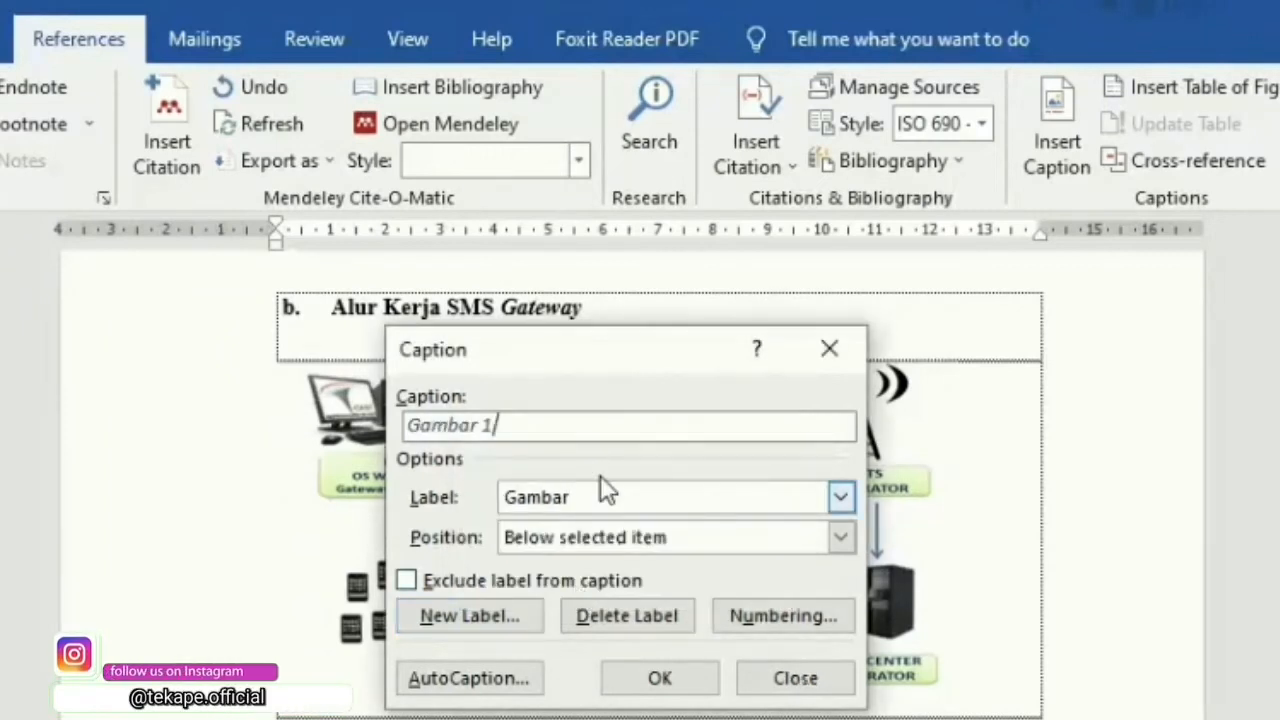
pyautogui.press('Return')
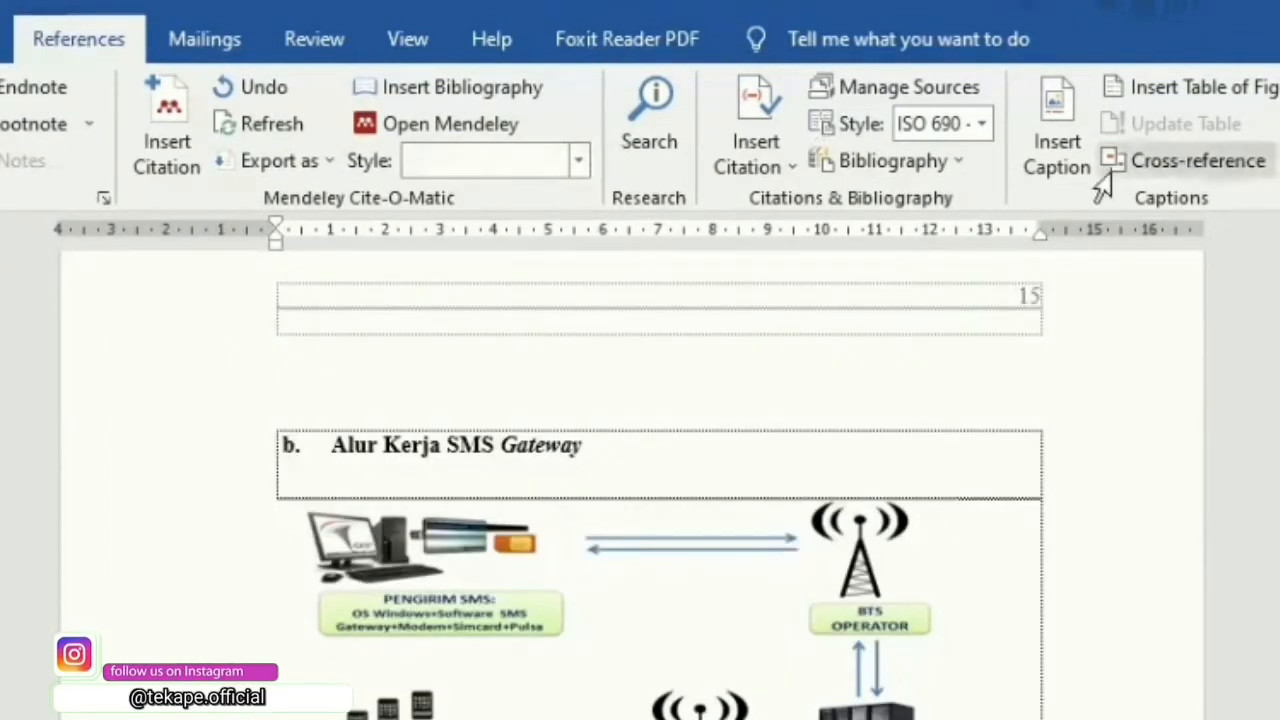
# Insert a caption with the Gambar label and the title "Alur Kerja SMS Gateway" below the workflow figure, placing the title on its own line.
pyautogui.click(1048, 163)
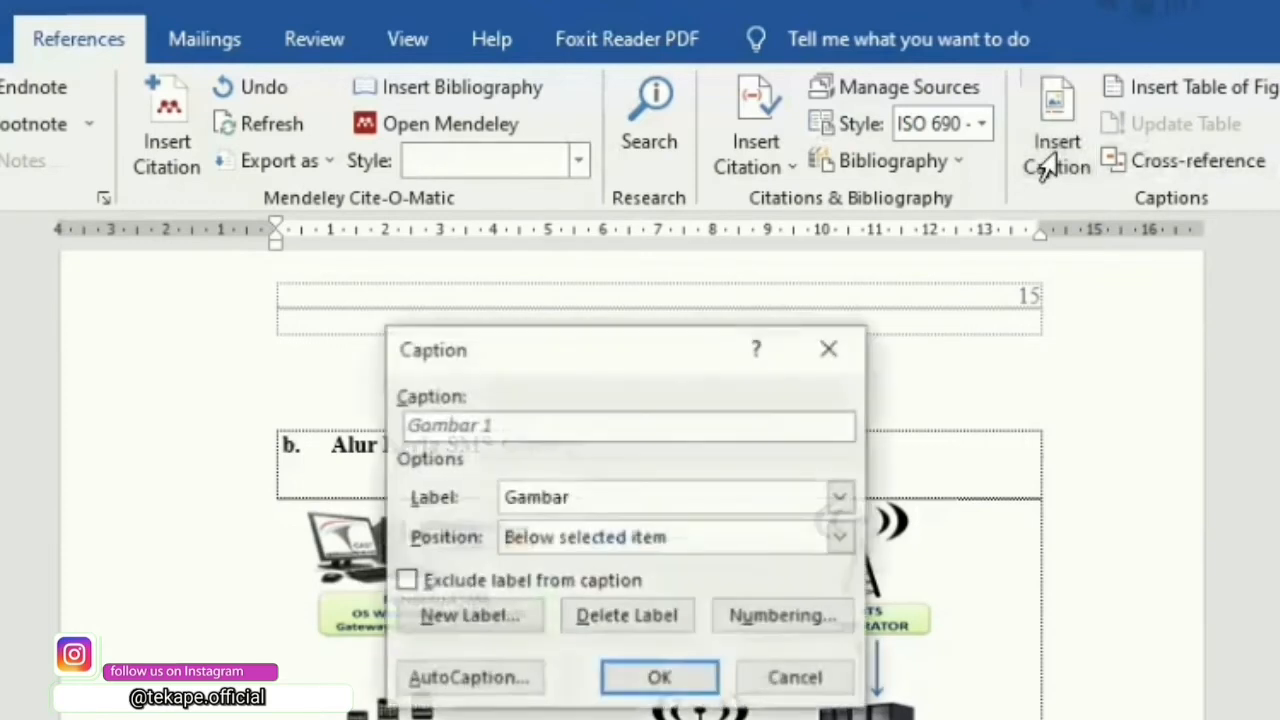
pyautogui.click(581, 504)
pyautogui.click(584, 510)
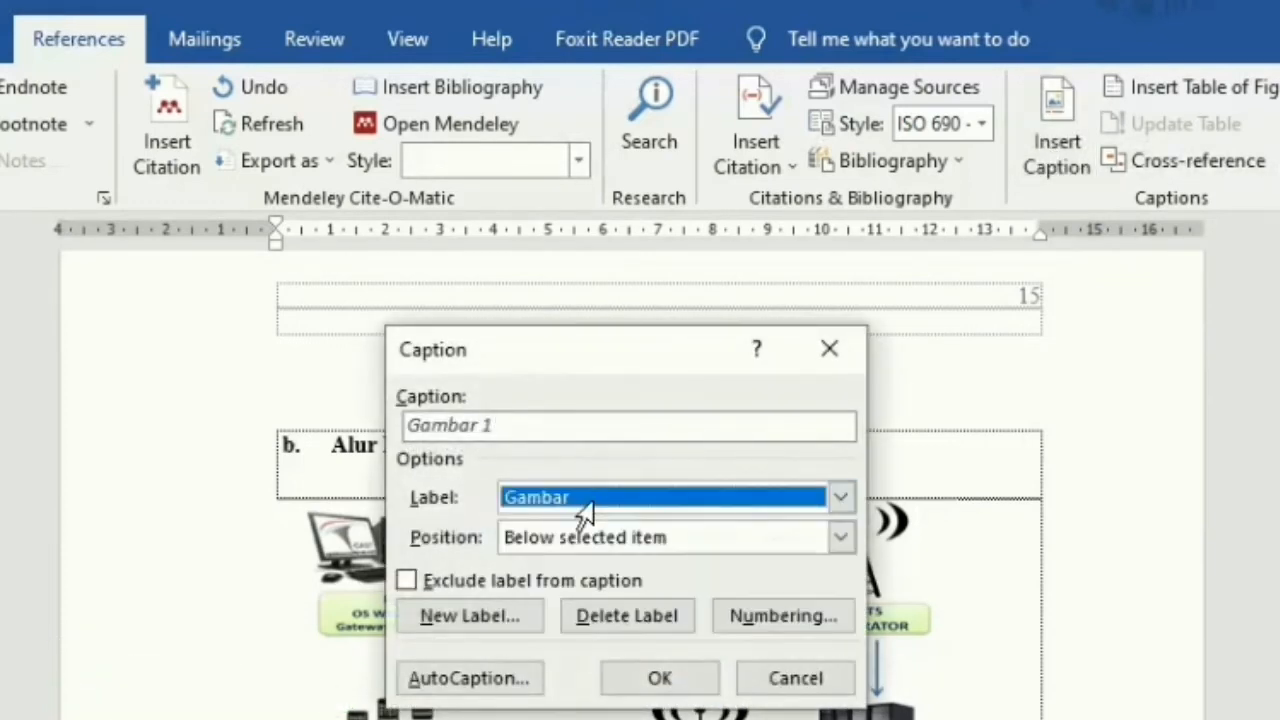
pyautogui.click(466, 616)
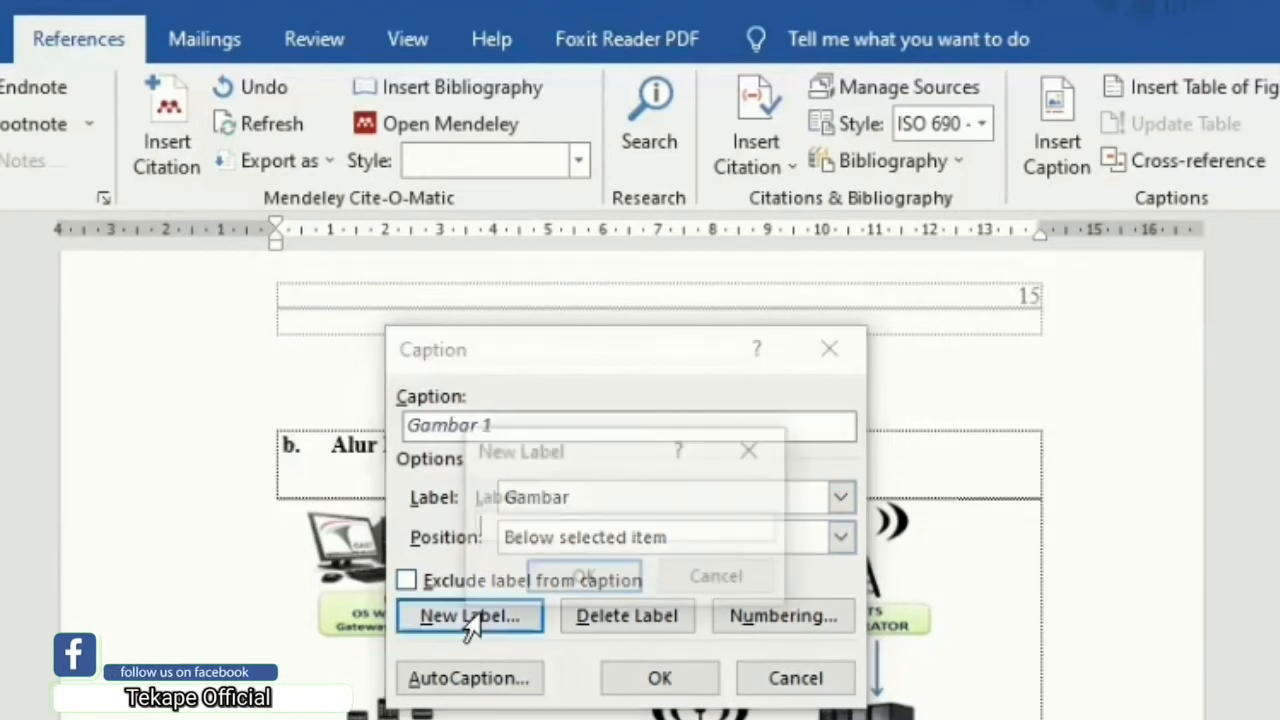
pyautogui.click(705, 590)
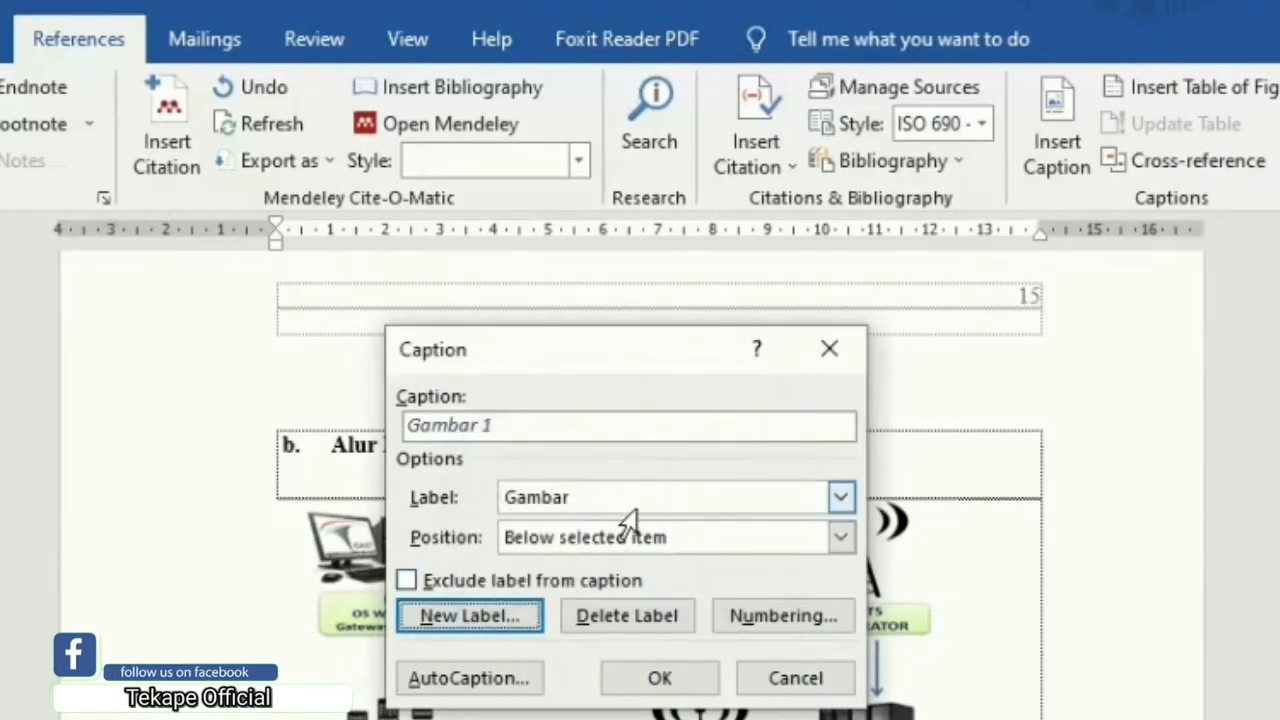
pyautogui.click(614, 514)
pyautogui.click(620, 508)
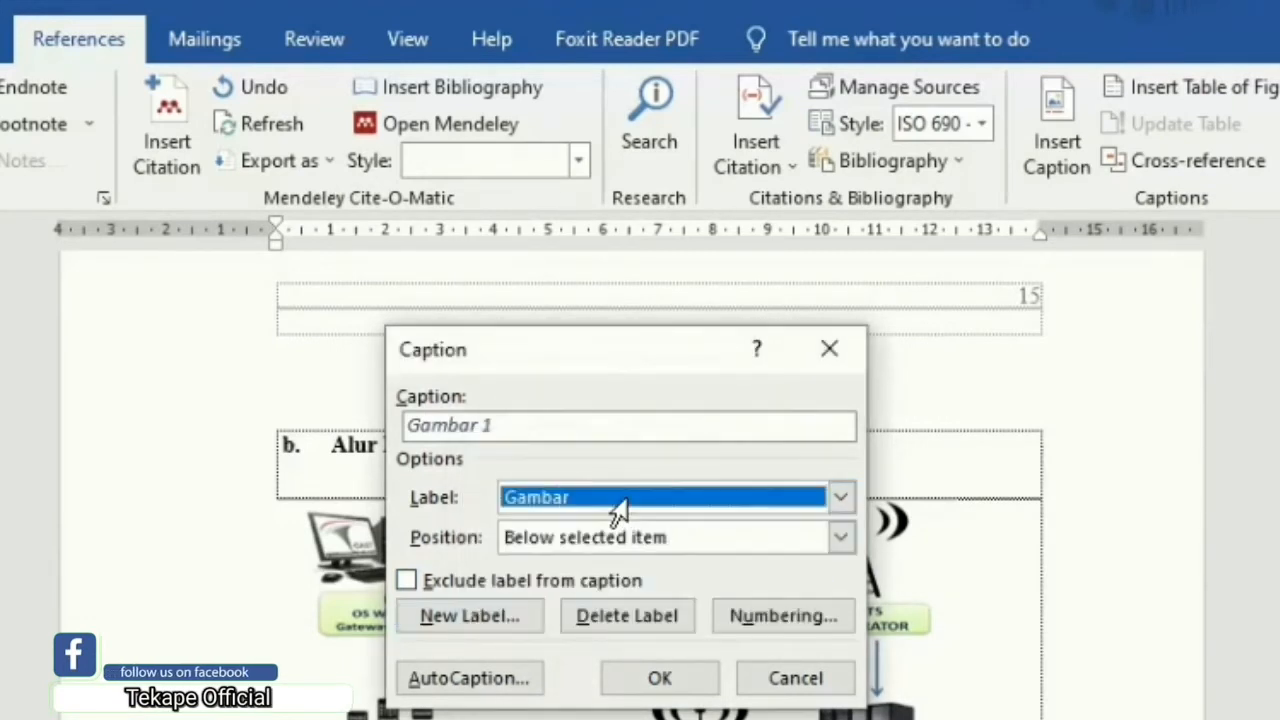
pyautogui.click(515, 432)
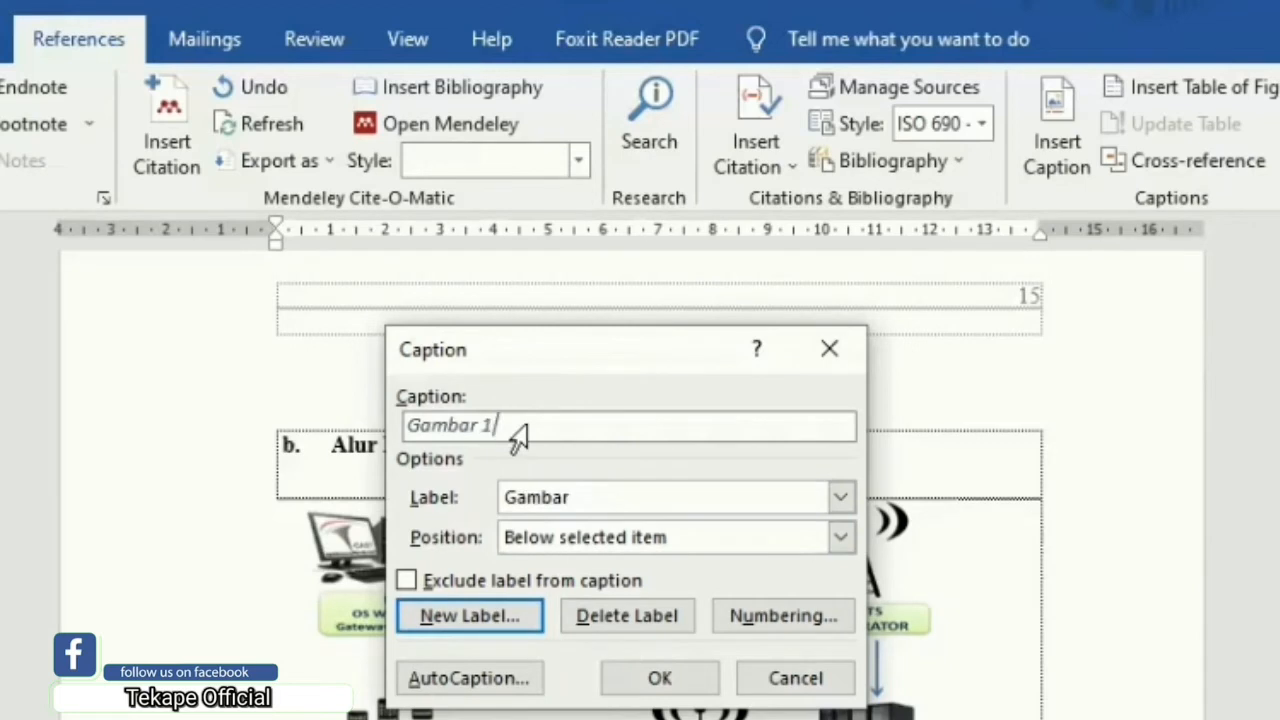
pyautogui.write('Alur Kerja SMS Gateway')
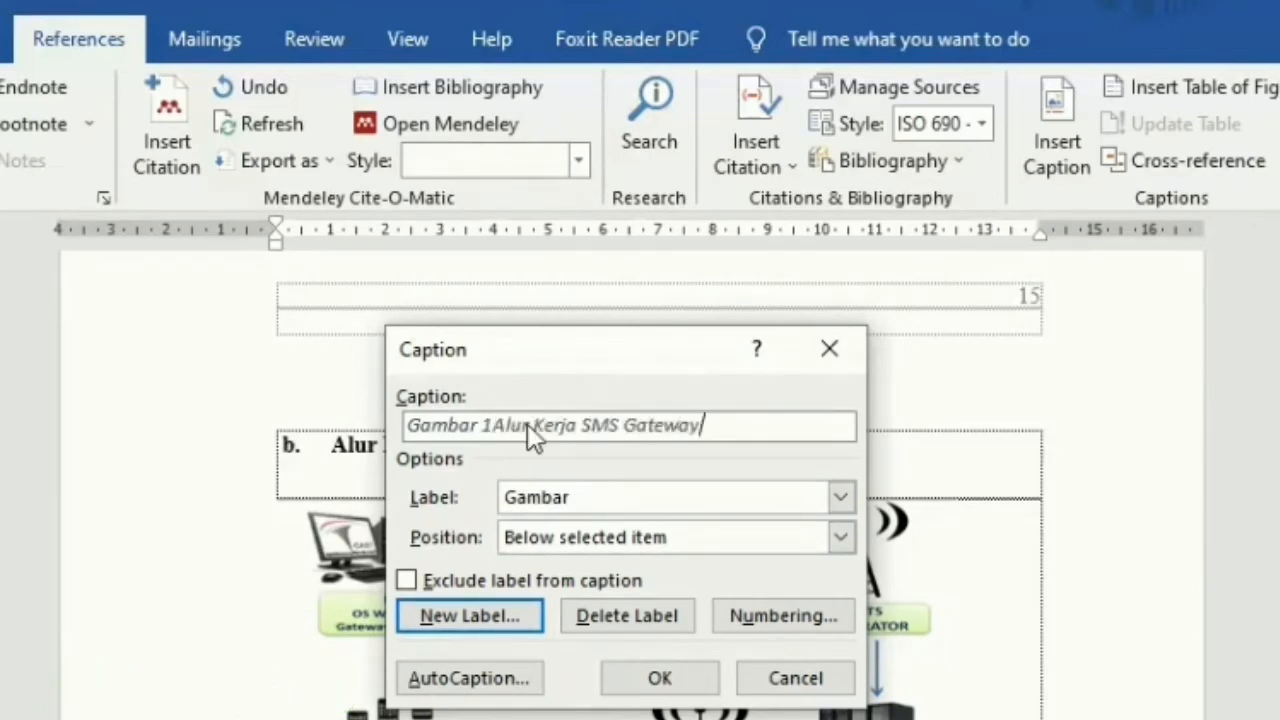
pyautogui.click(495, 425)
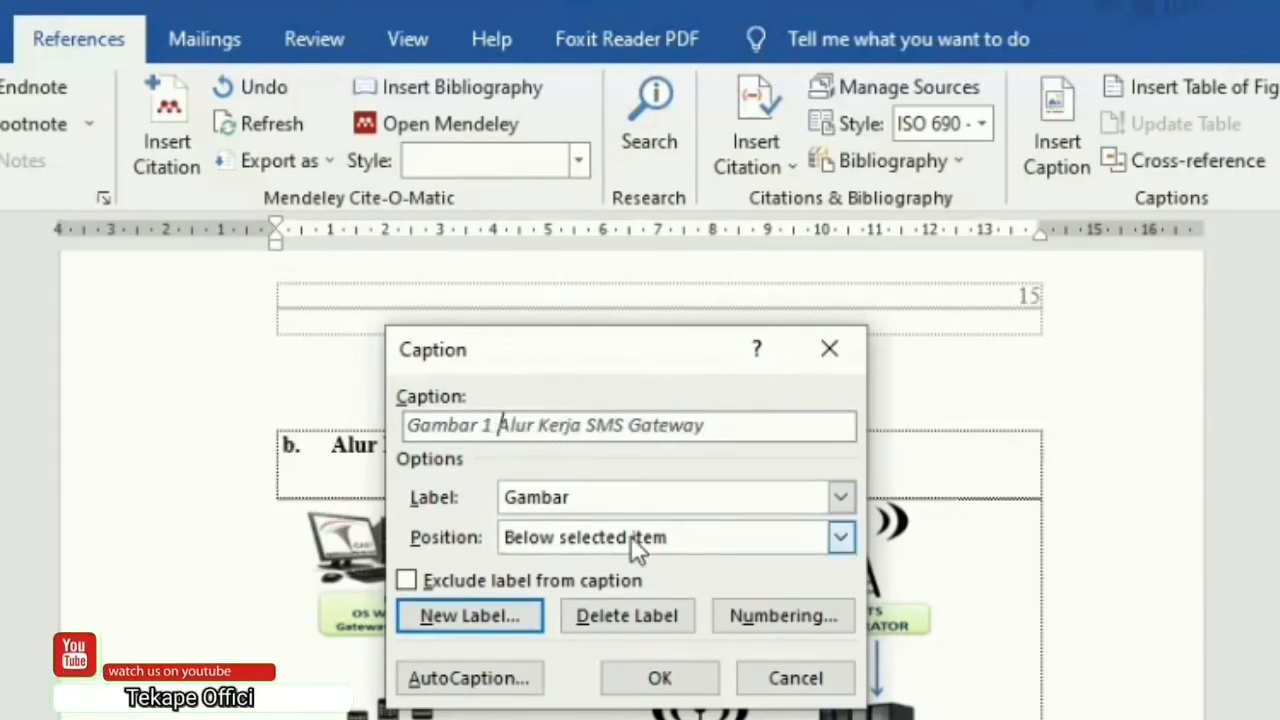
pyautogui.click(658, 688)
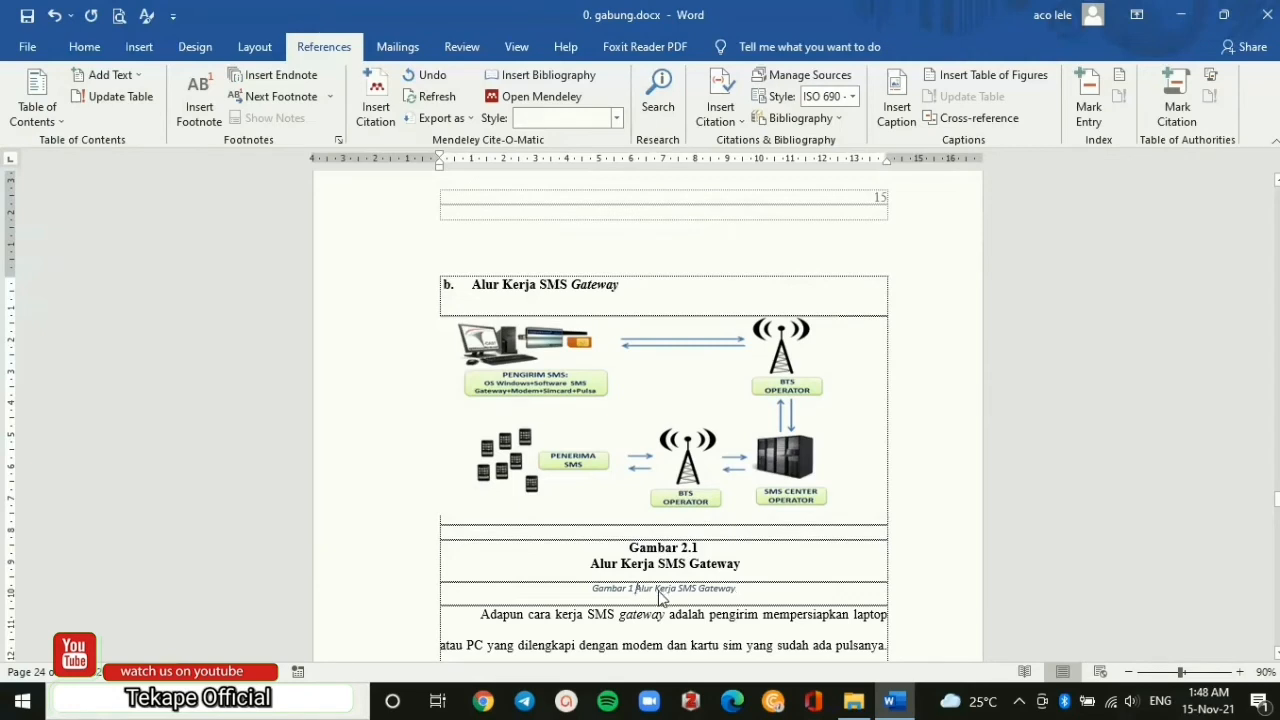
pyautogui.press('Return')
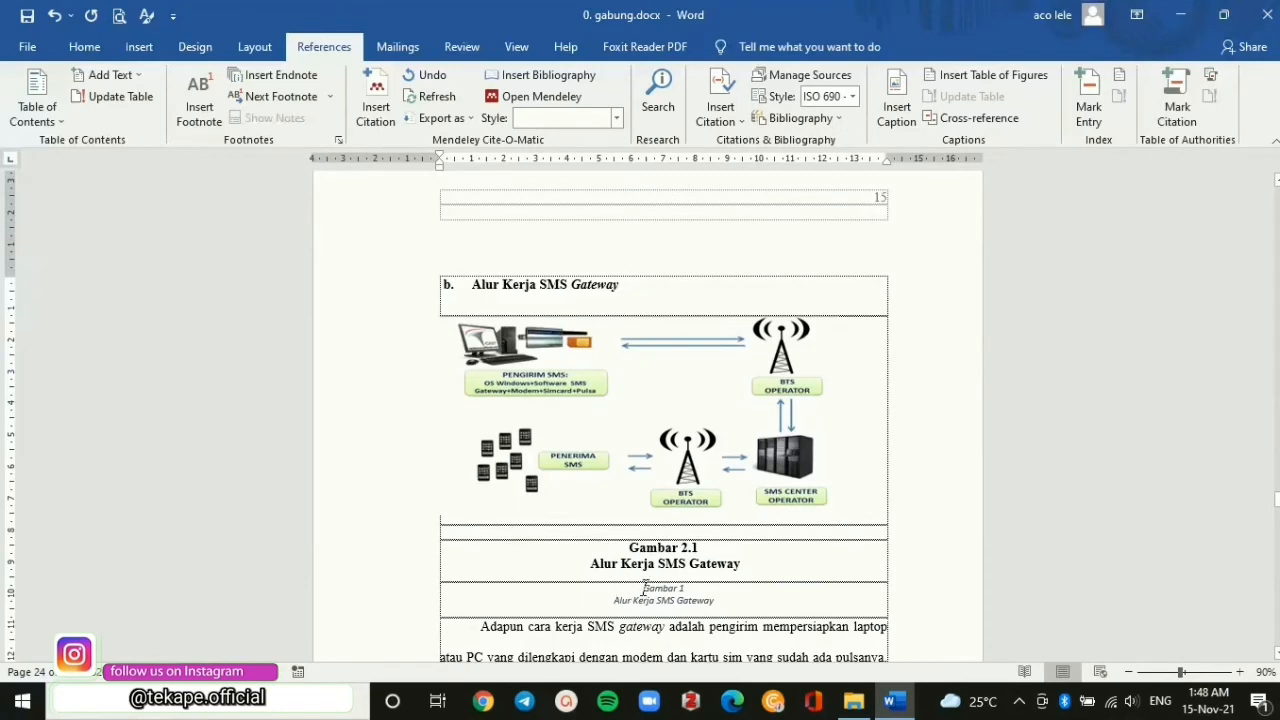
# Format the inserted two-line Gambar caption as bold, non-italic Times New Roman, 12 pt.
pyautogui.moveTo(645, 588); pyautogui.dragTo(714, 601)
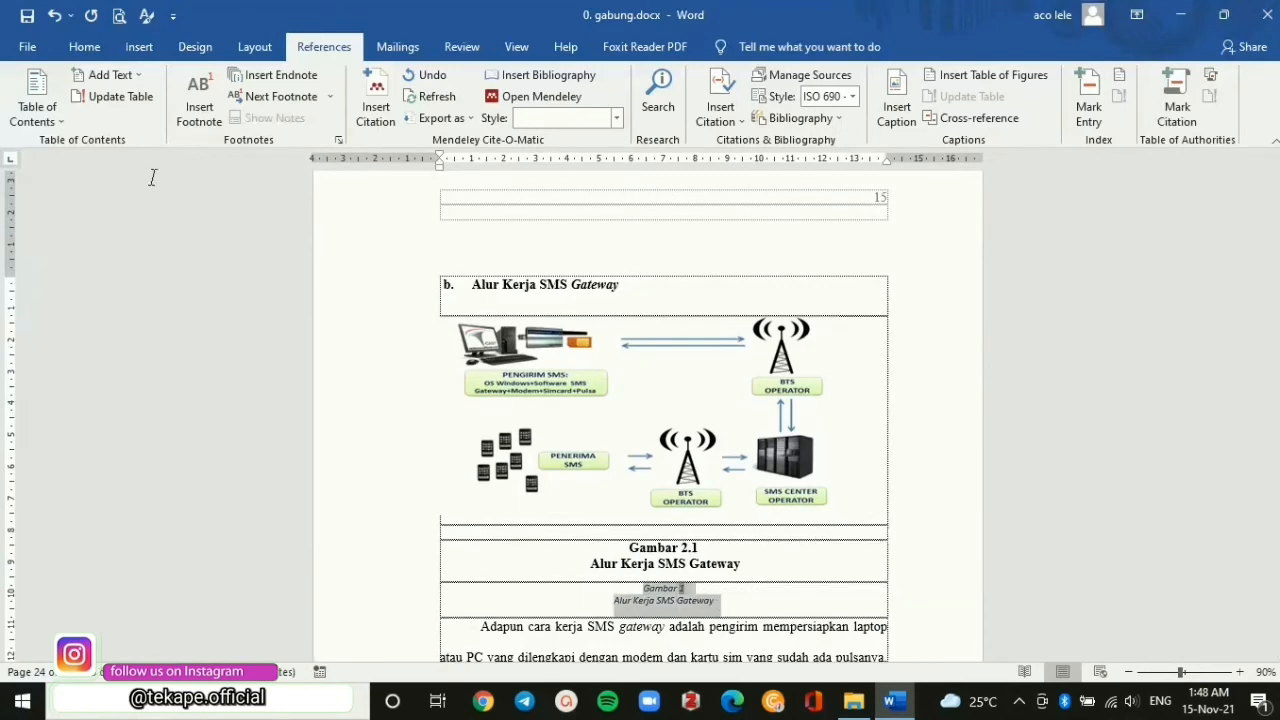
pyautogui.click(81, 47)
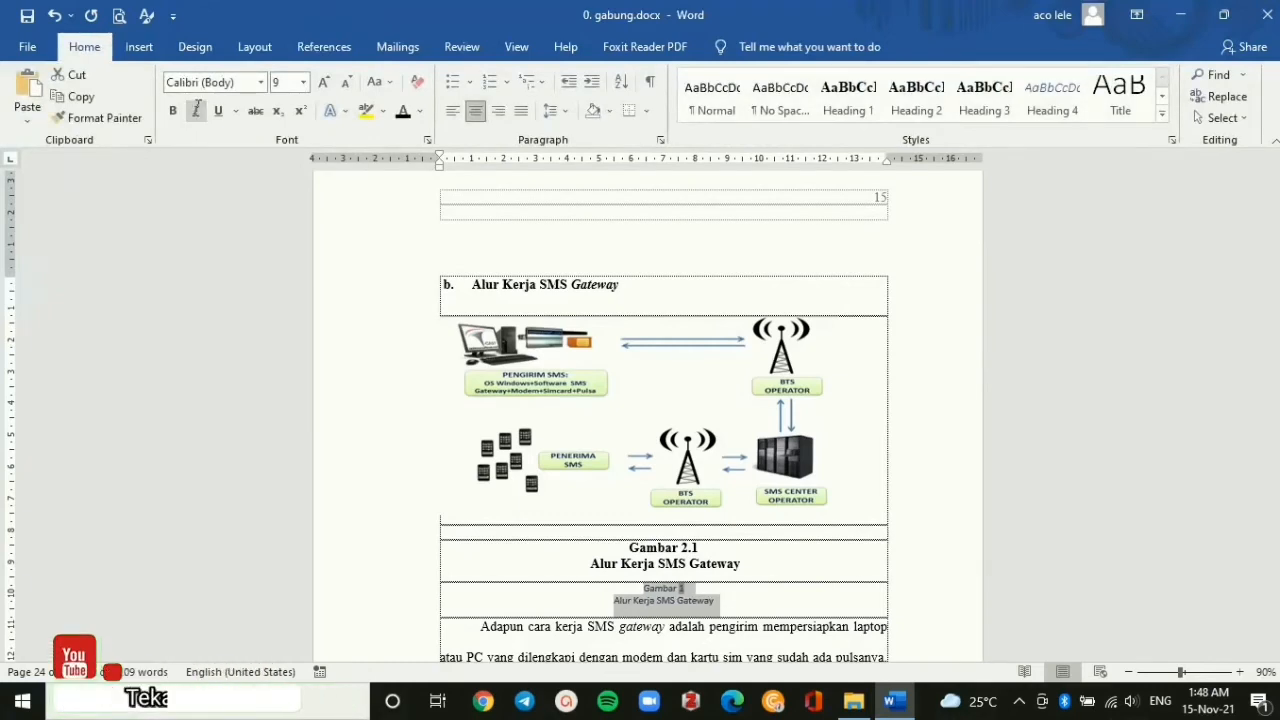
pyautogui.click(196, 111)
pyautogui.click(173, 111)
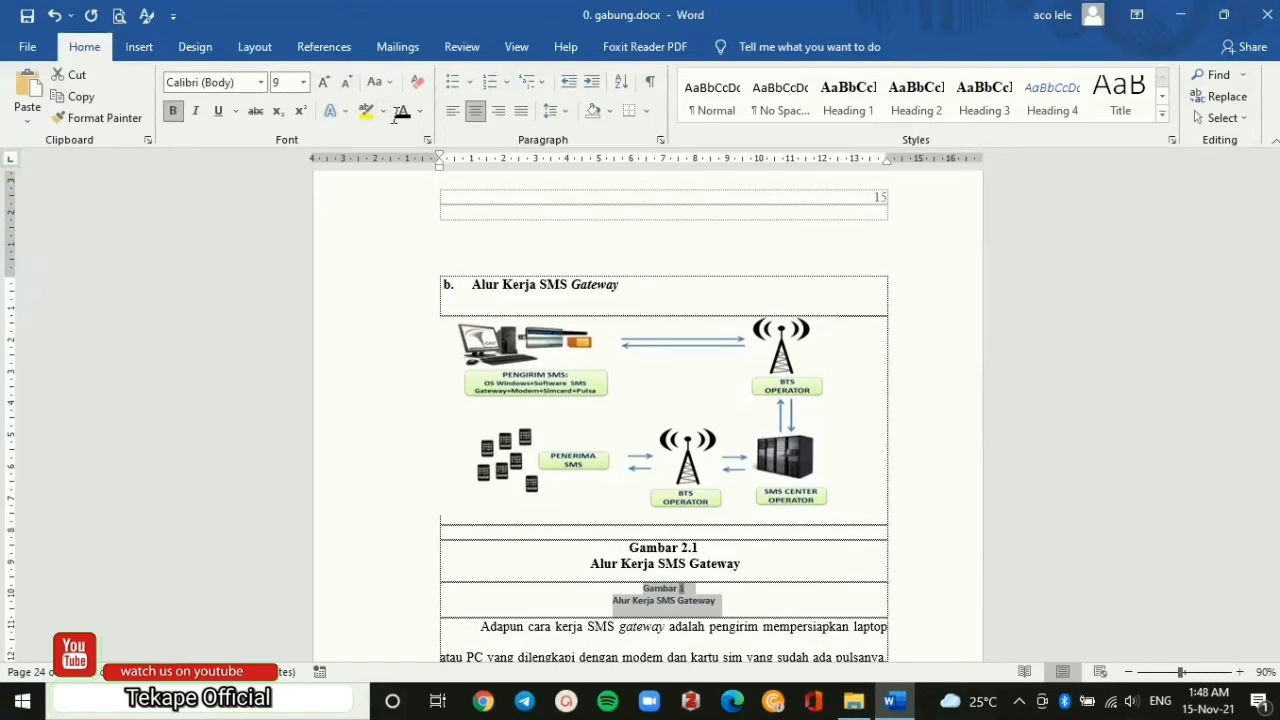
pyautogui.click(211, 82)
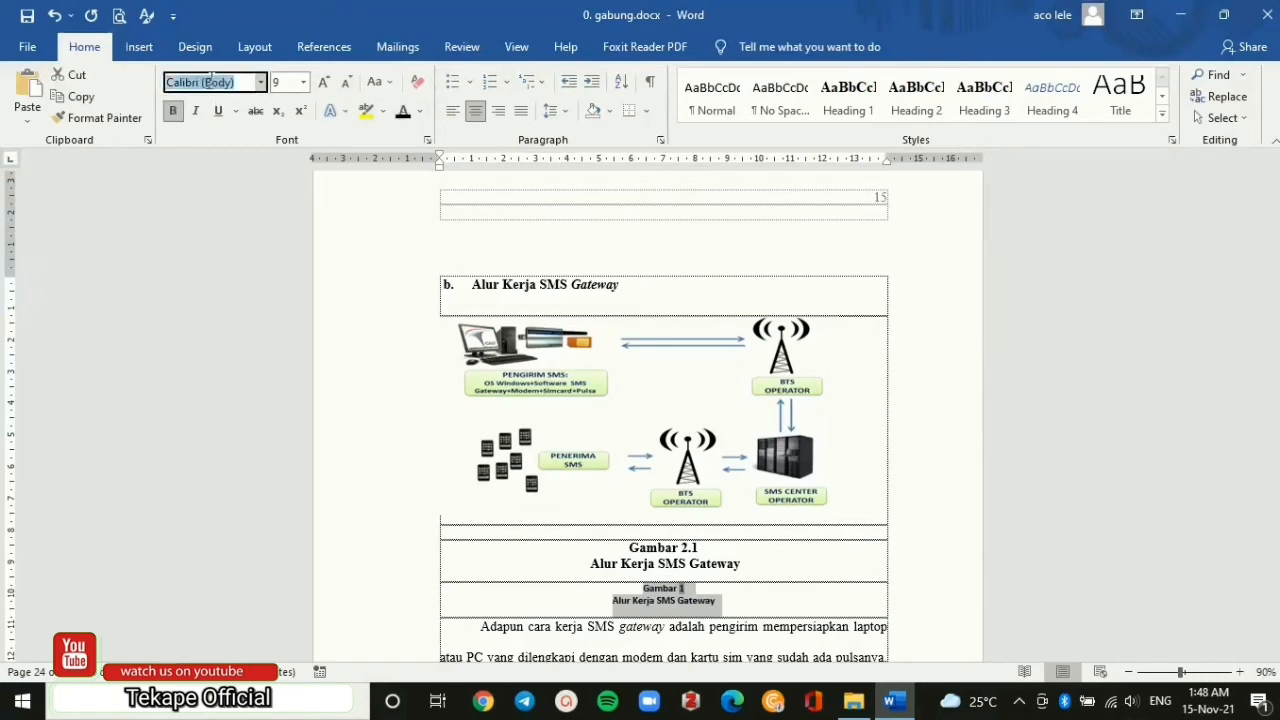
pyautogui.write('Times New Roma')
pyautogui.press('Tab')
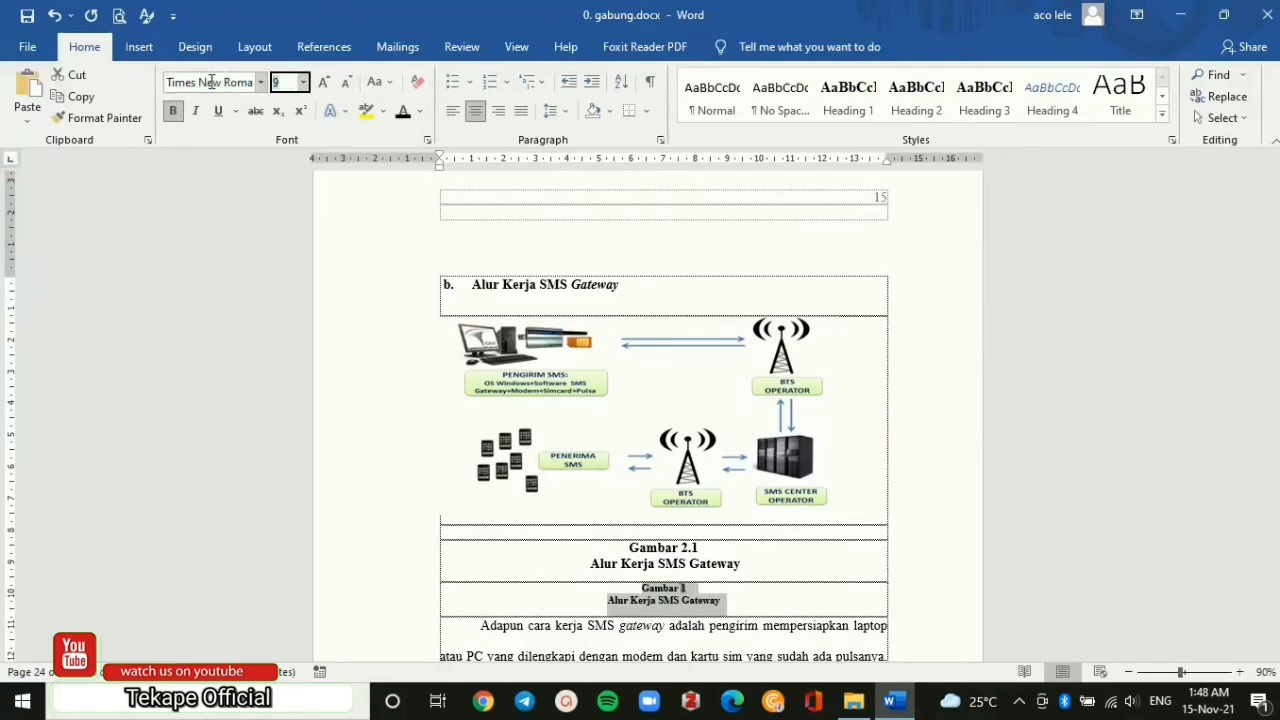
pyautogui.write('12')
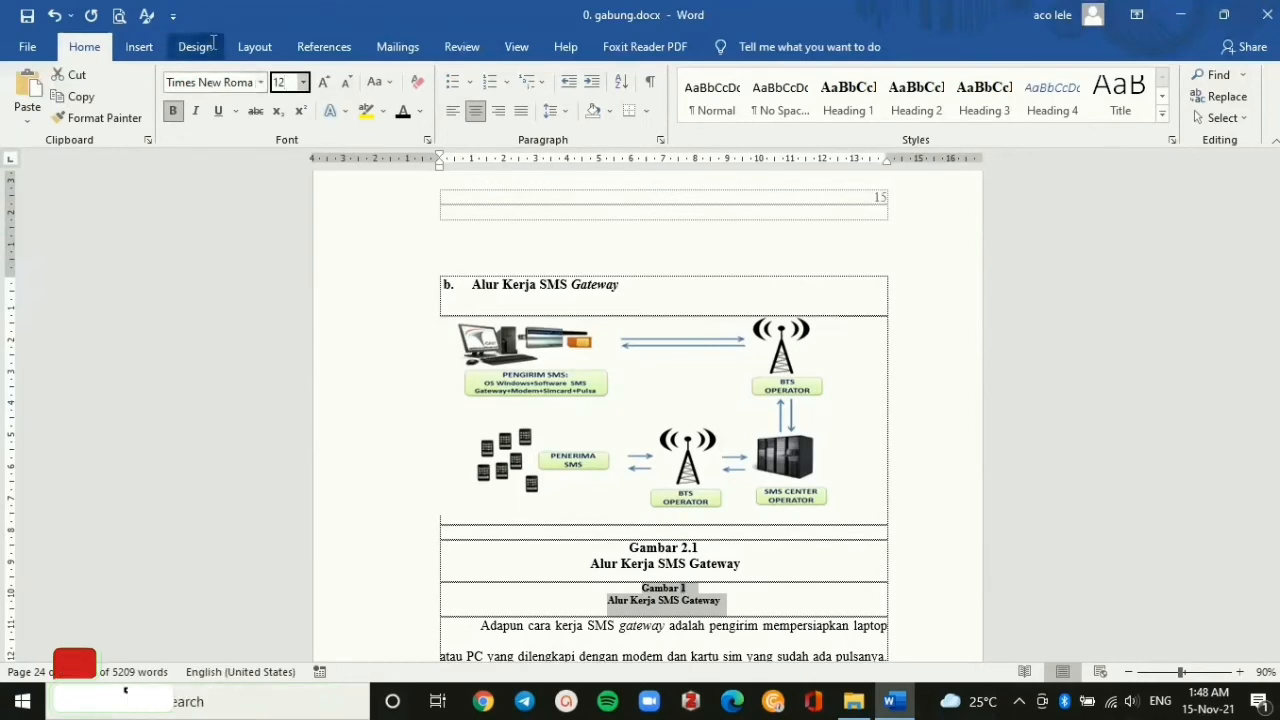
pyautogui.press('Return')
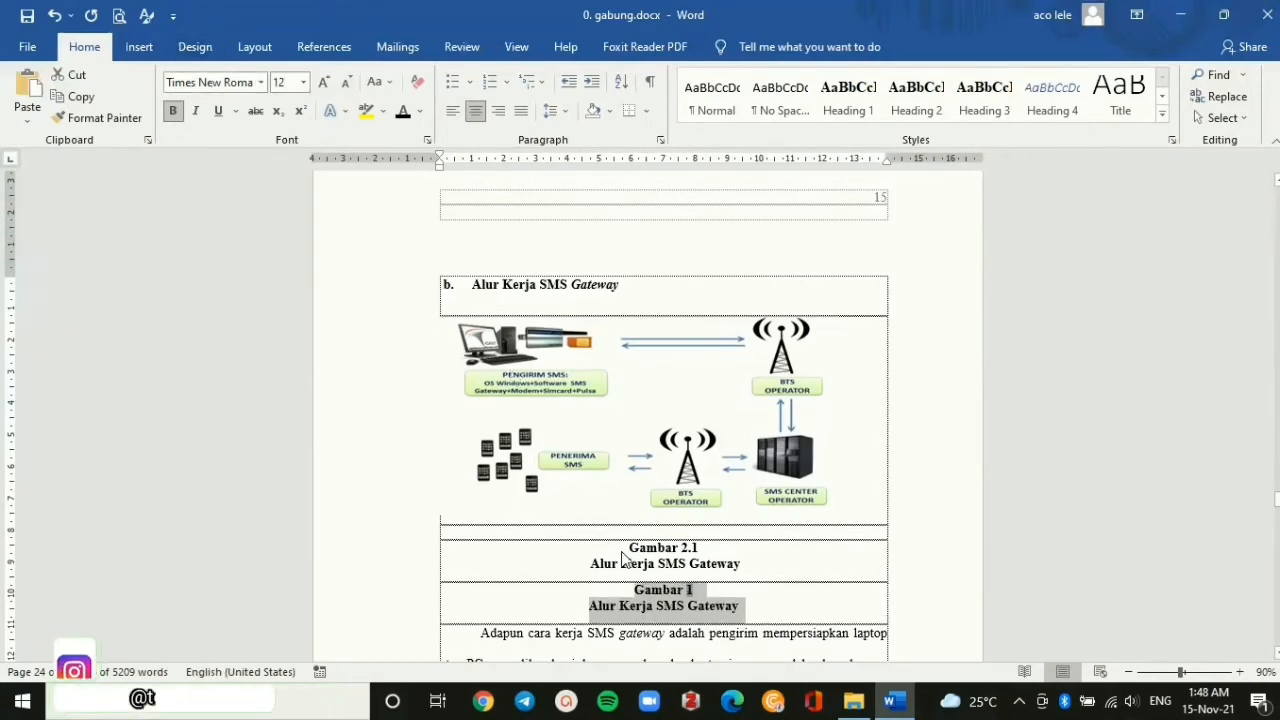
# Delete the manually typed "Gambar 2.1 Alur Kerja SMS Gateway" title and add the chapter prefix "2." before the automatic caption's number.
pyautogui.moveTo(627, 547); pyautogui.dragTo(746, 567)
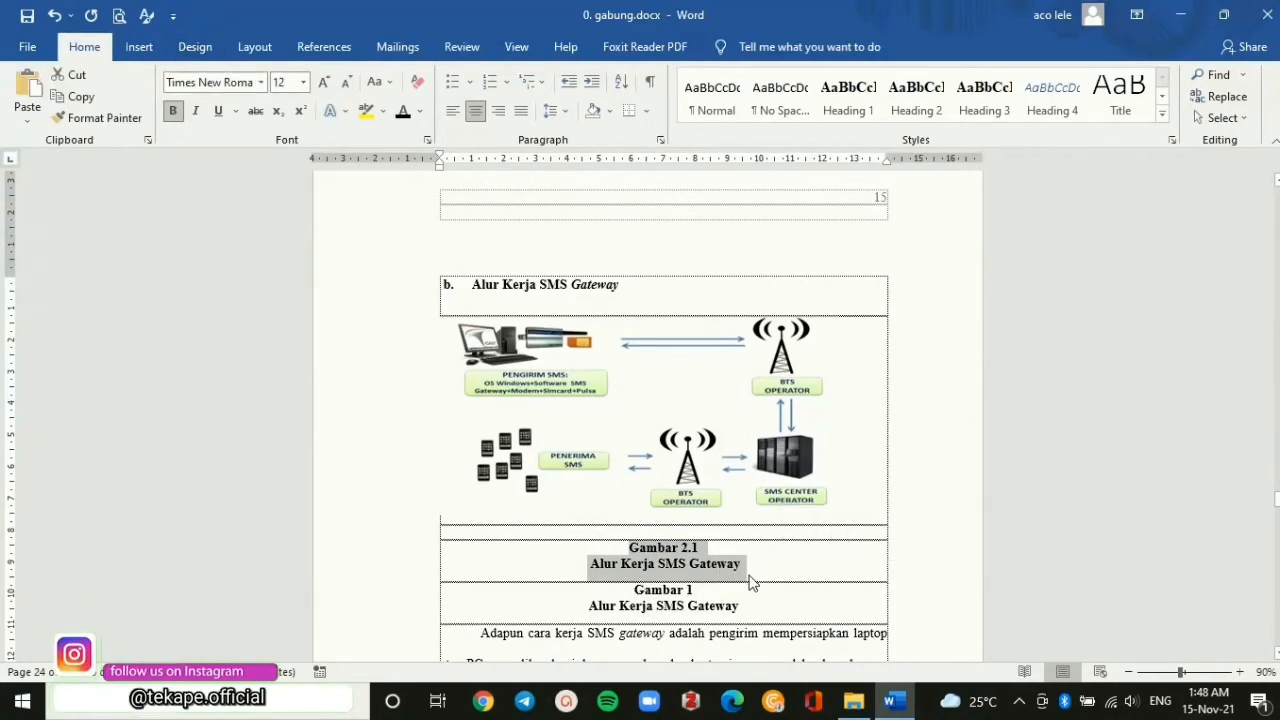
pyautogui.press('Delete')
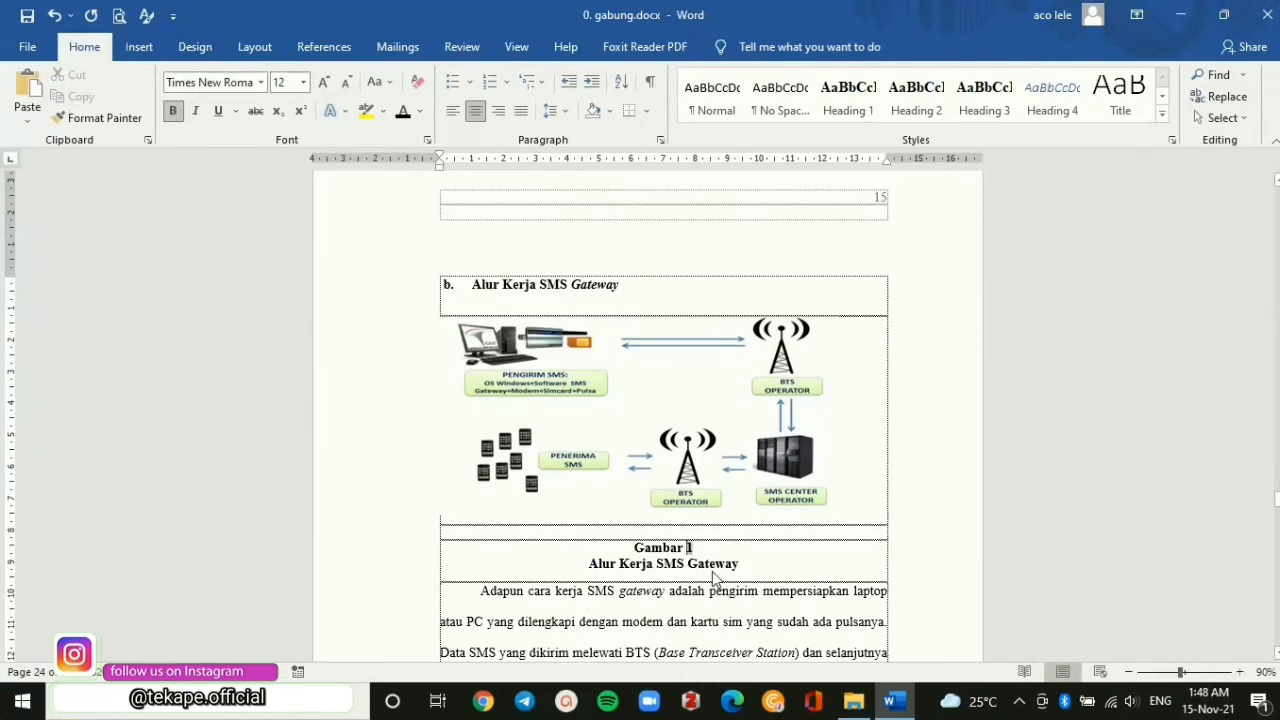
pyautogui.write('2.')
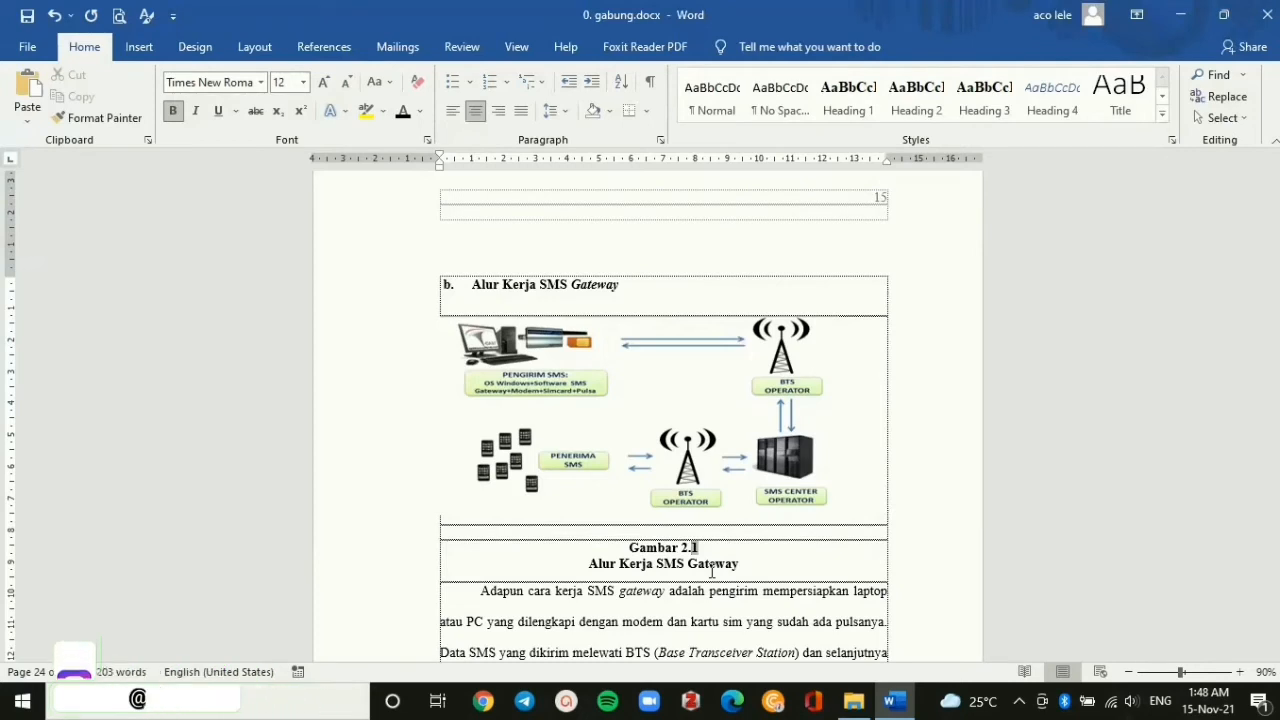
pyautogui.click(737, 553)
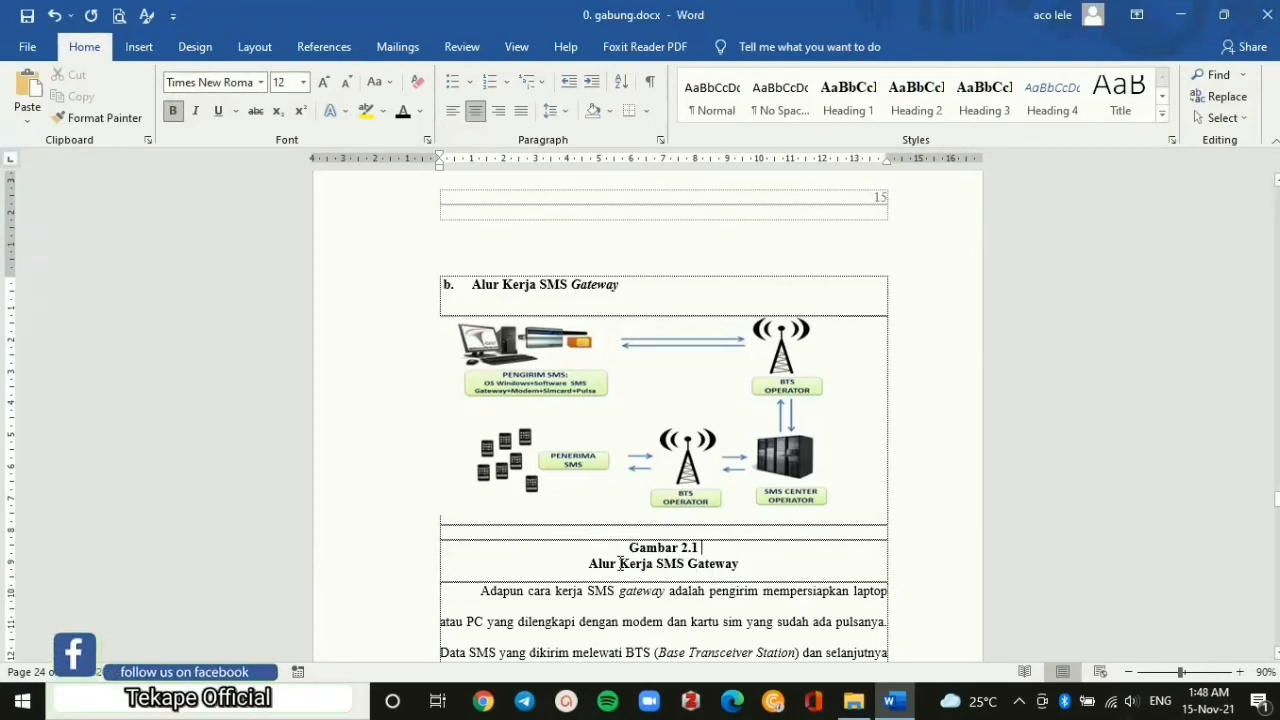
# Insert a Gambar caption titled "Arsitektur Gammu" below the Gammu architecture figure, numbered 2.2 with the title on its own line.
pyautogui.scroll(-7, 620, 563)
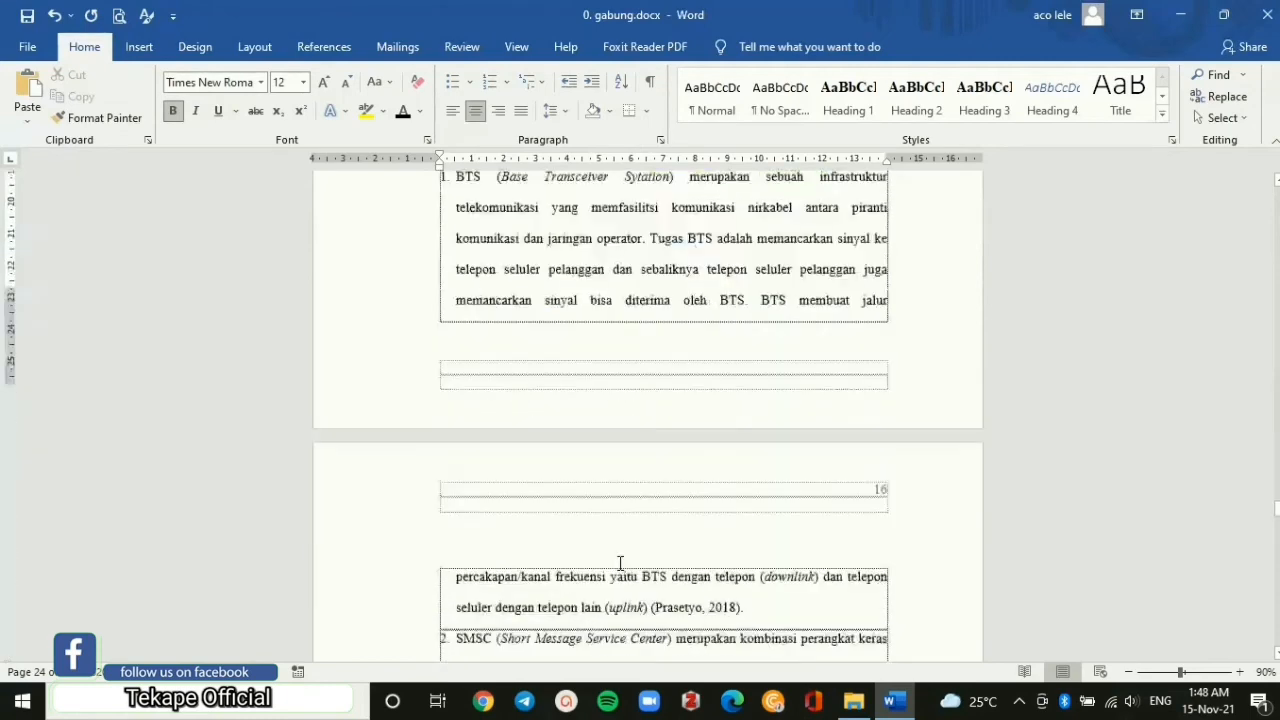
pyautogui.scroll(-5, 620, 563)
pyautogui.scroll(-5, 620, 562)
pyautogui.scroll(2, 621, 463)
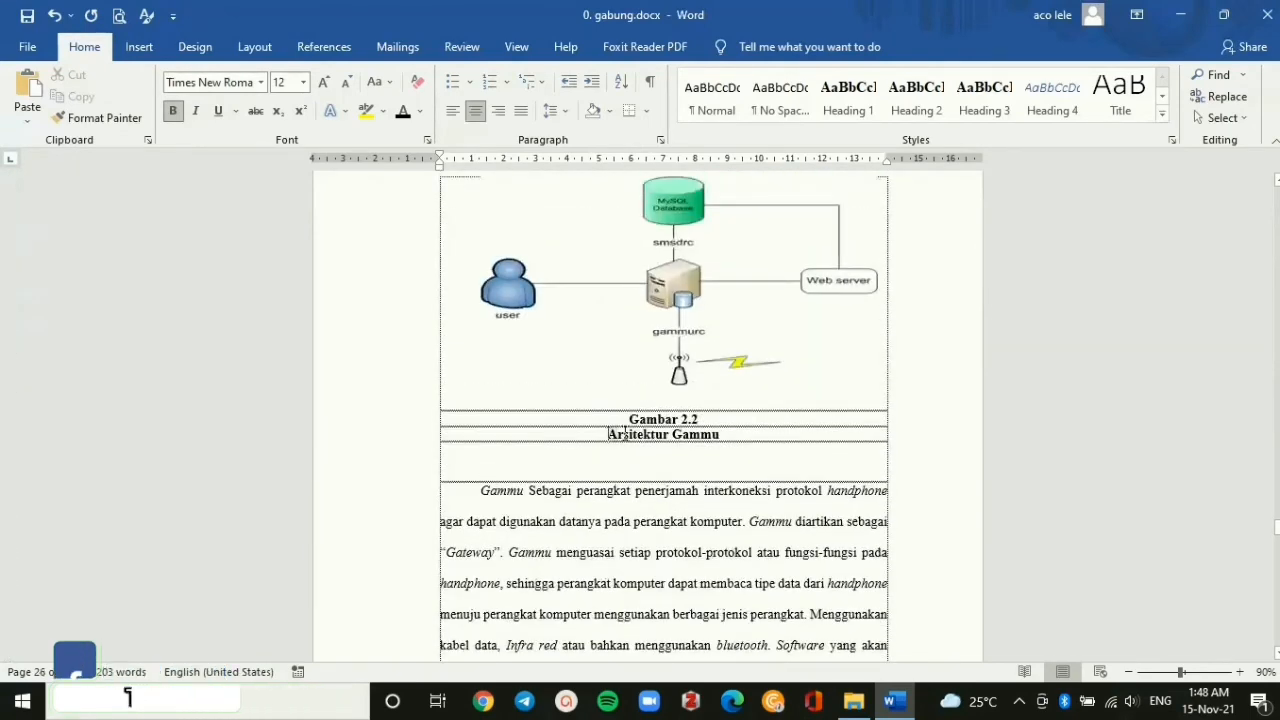
pyautogui.moveTo(608, 436); pyautogui.dragTo(722, 431)
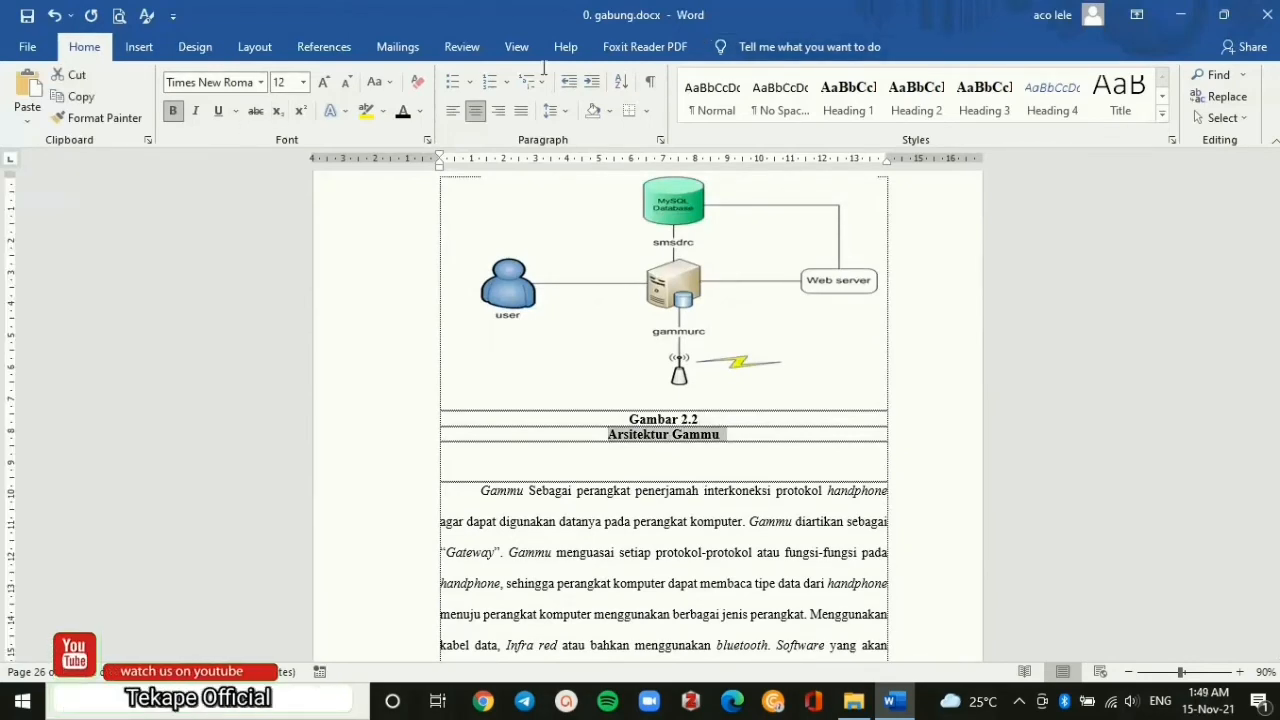
pyautogui.click(324, 47)
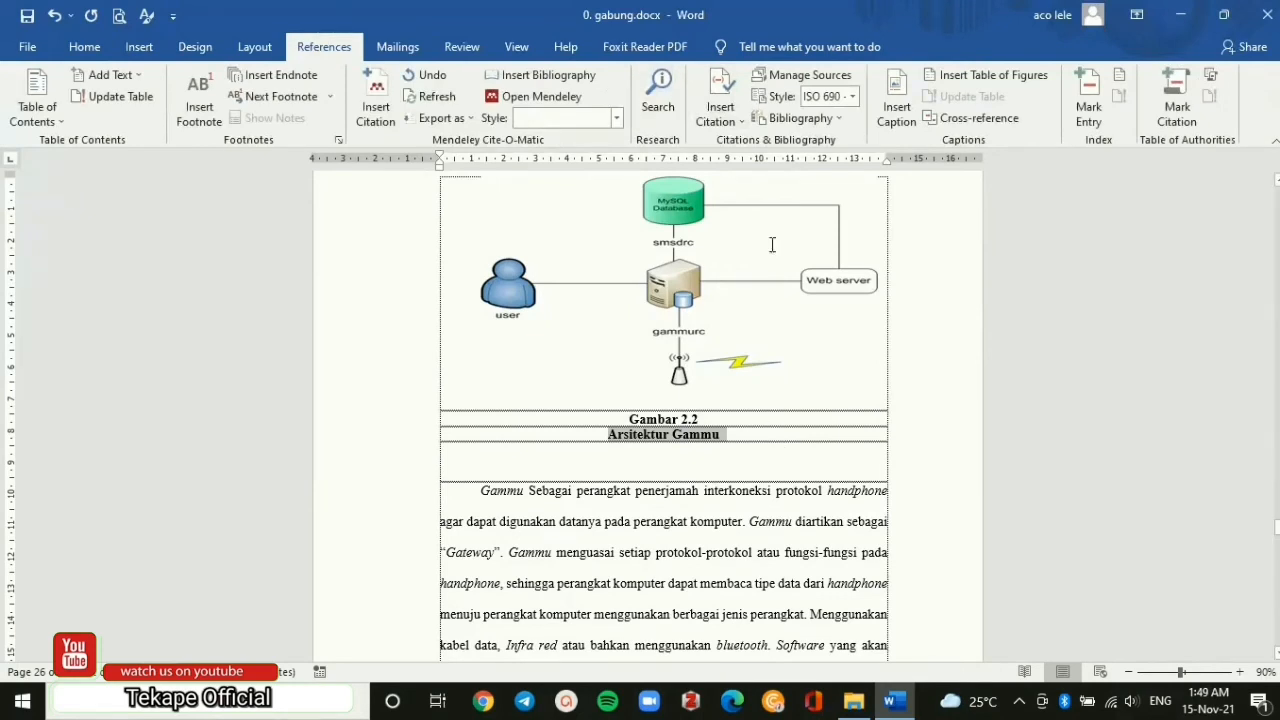
pyautogui.click(908, 118)
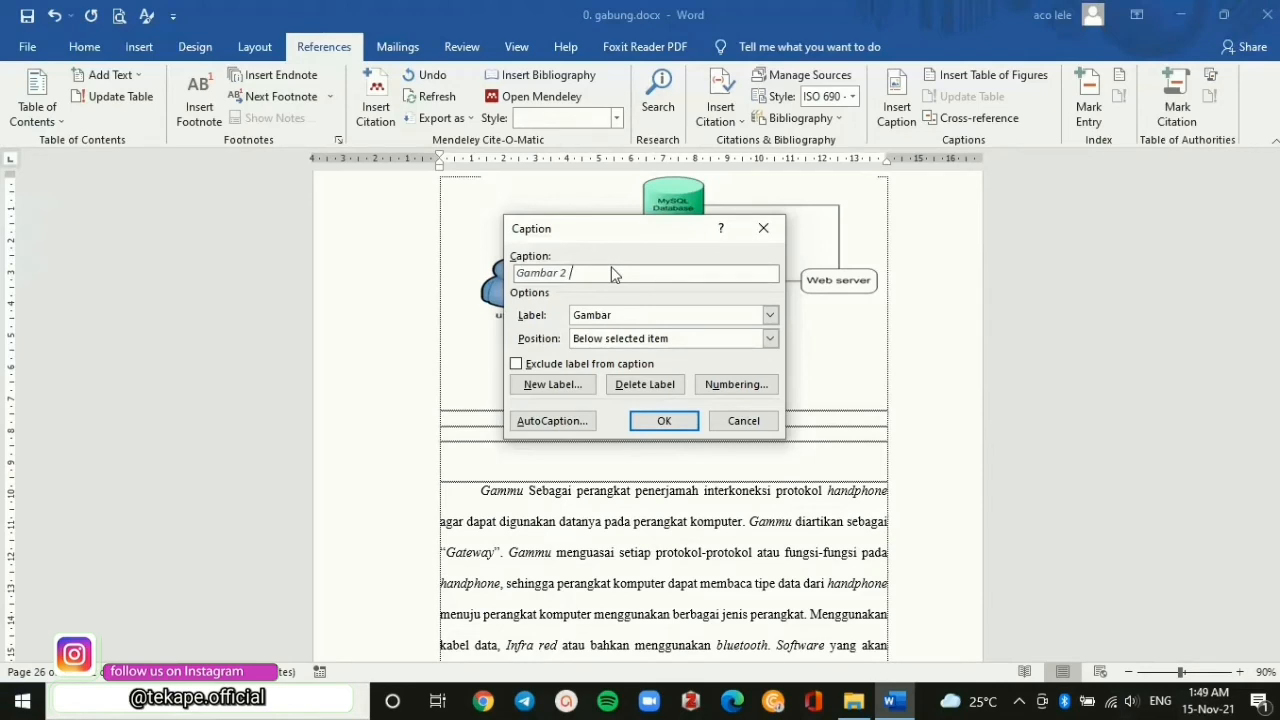
pyautogui.click(664, 421)
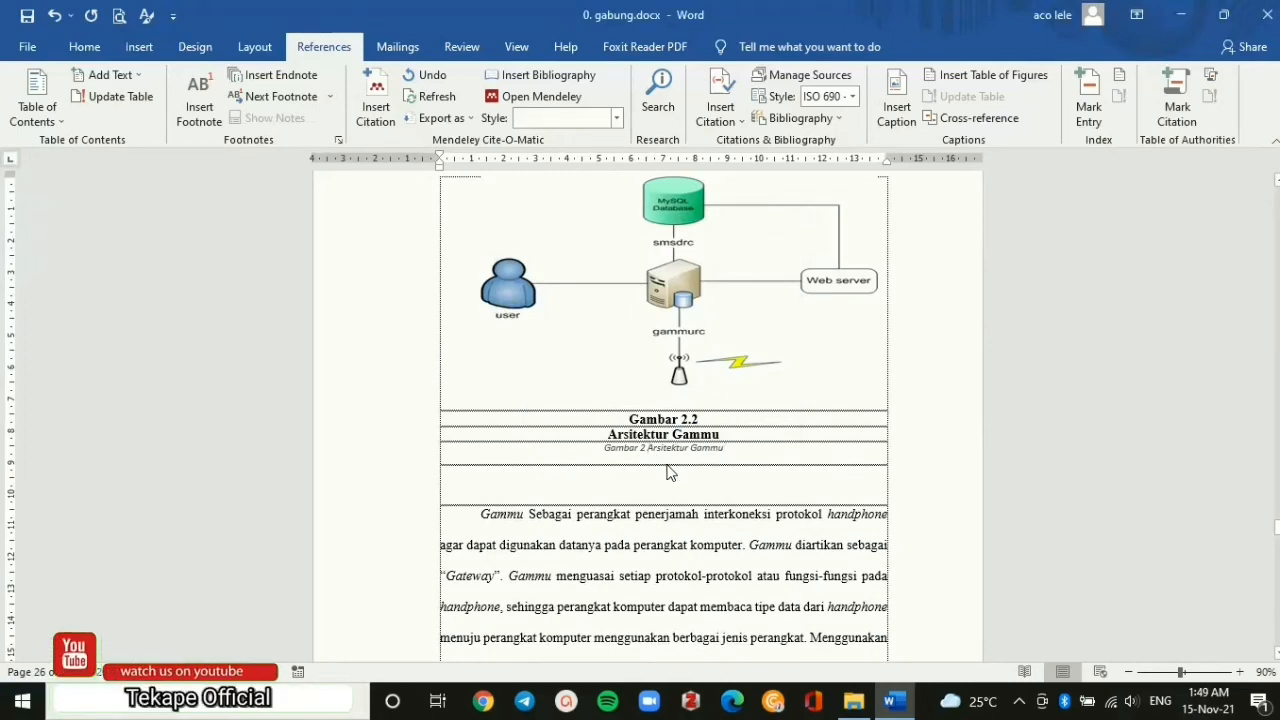
pyautogui.write('.2')
pyautogui.press('Return')
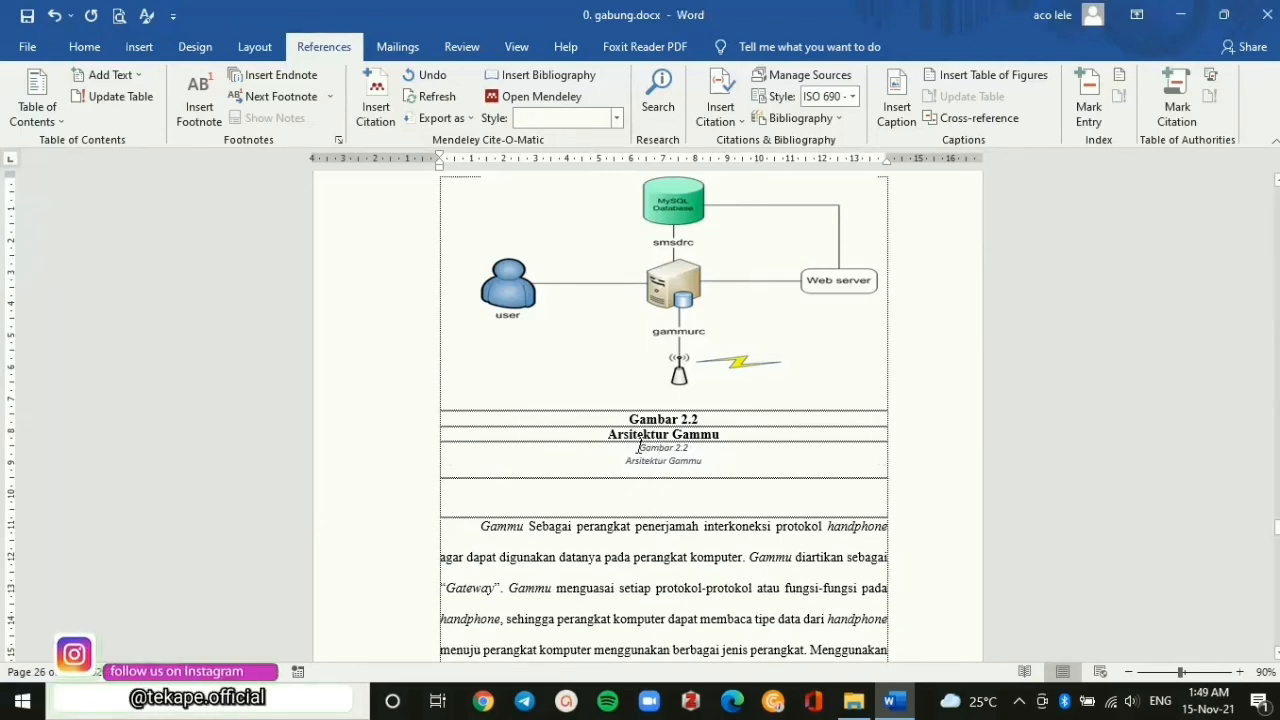
# Format the new two-line "Arsitektur Gammu" caption as bold, non-italic Times New Roman, 12 pt.
pyautogui.moveTo(639, 448); pyautogui.dragTo(719, 461)
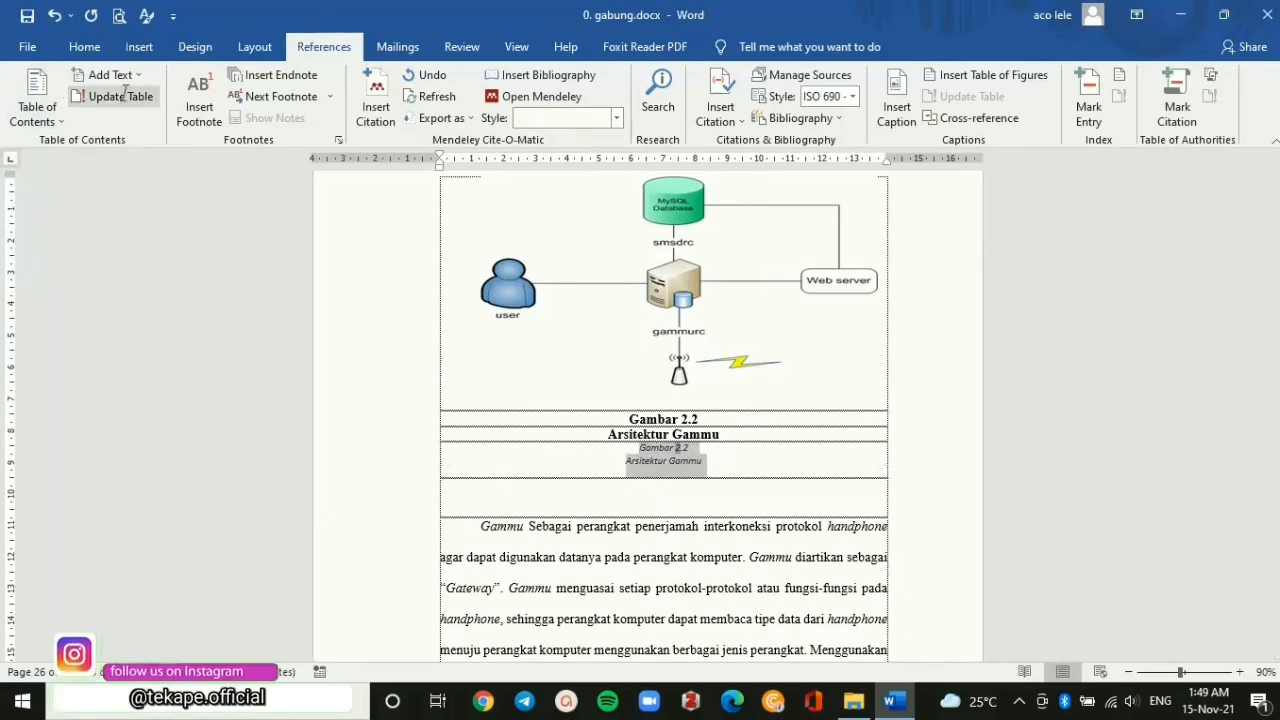
pyautogui.click(84, 47)
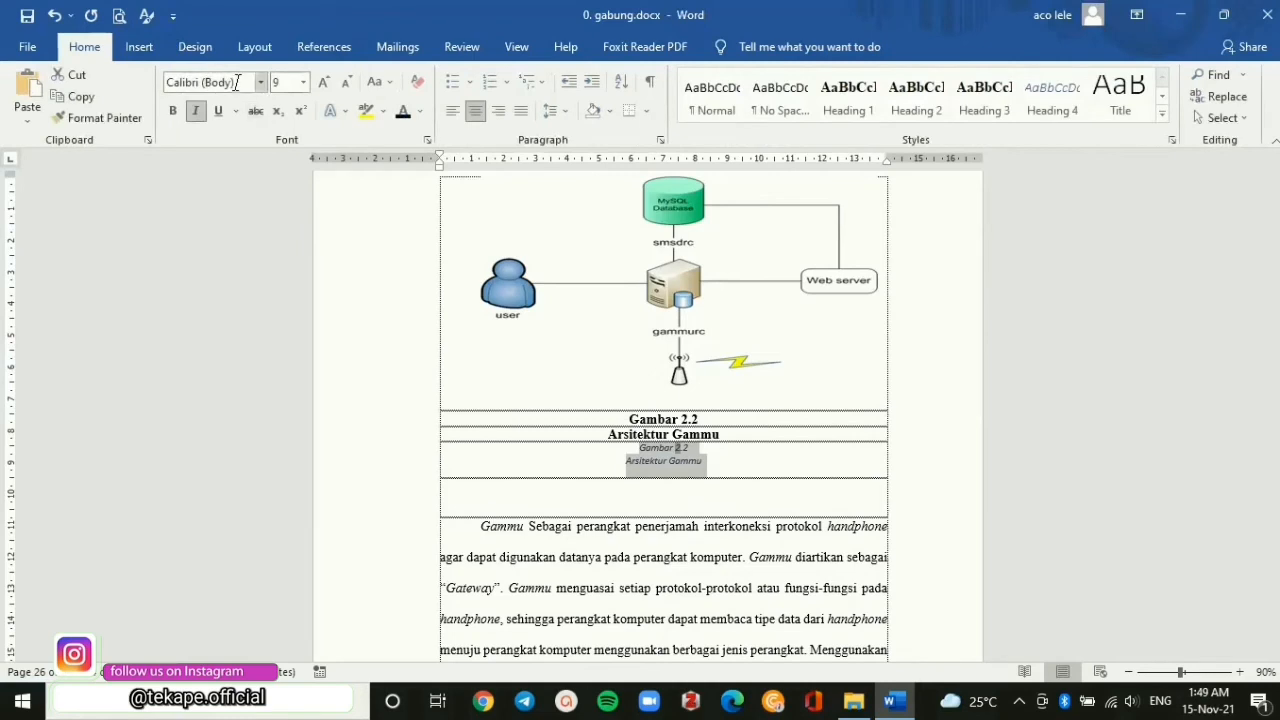
pyautogui.click(236, 83)
pyautogui.write('Times New Roma')
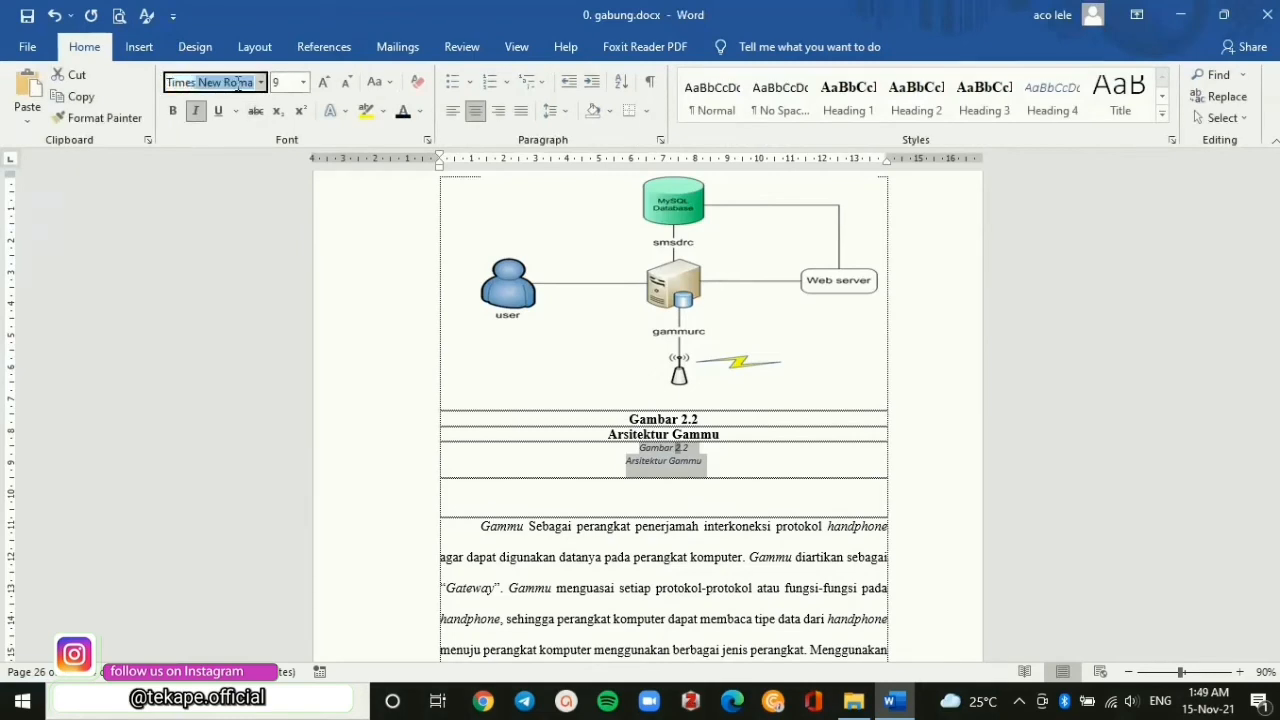
pyautogui.press('Tab')
pyautogui.write('12')
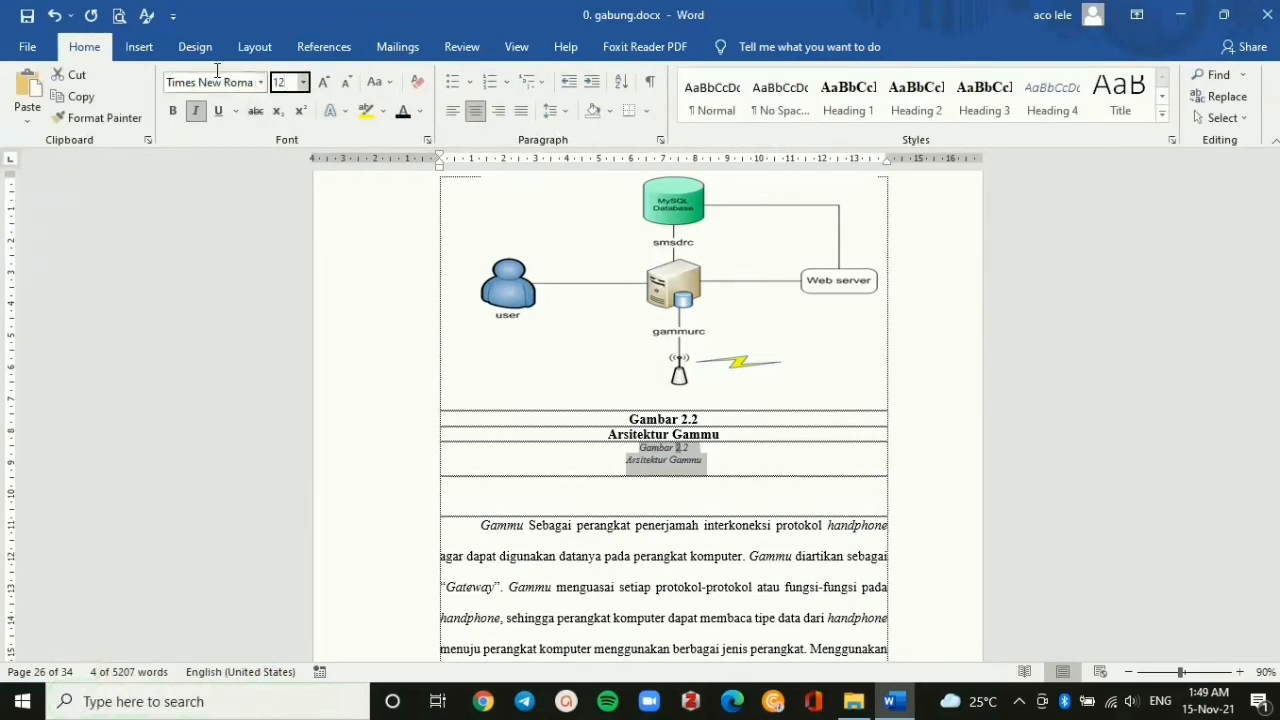
pyautogui.press('Return')
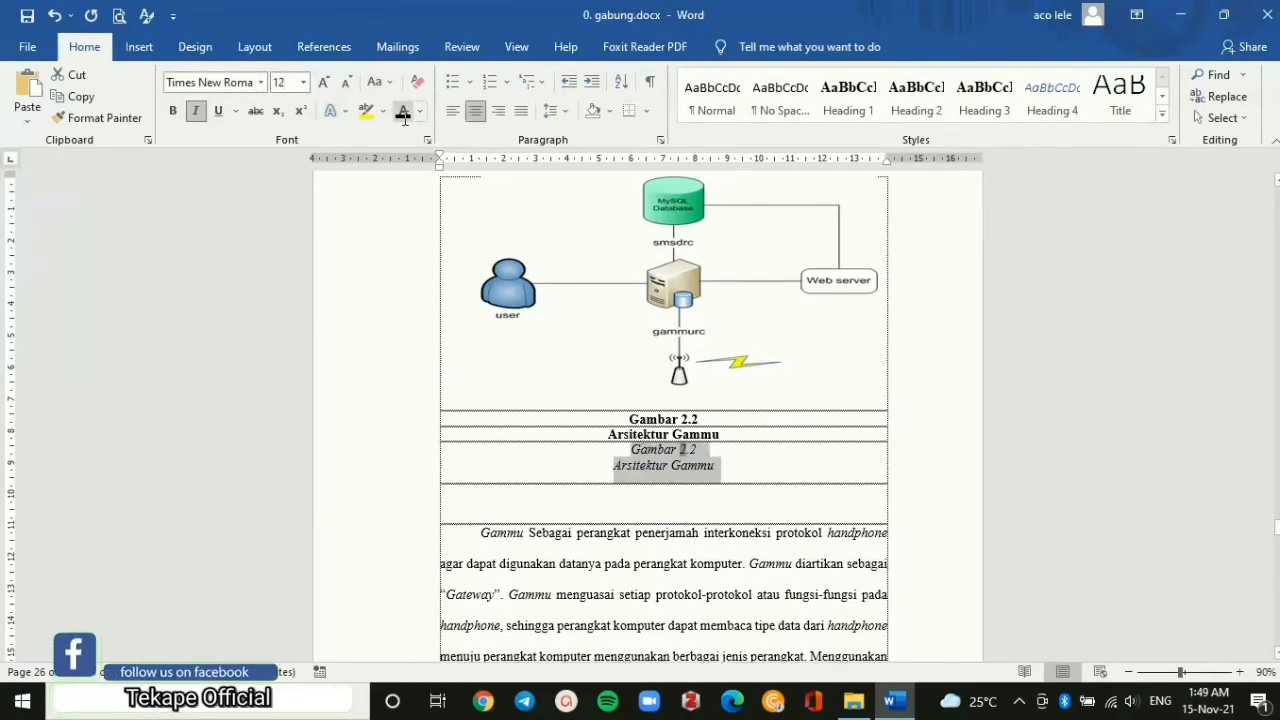
pyautogui.hotkey('ctrl', 'i')
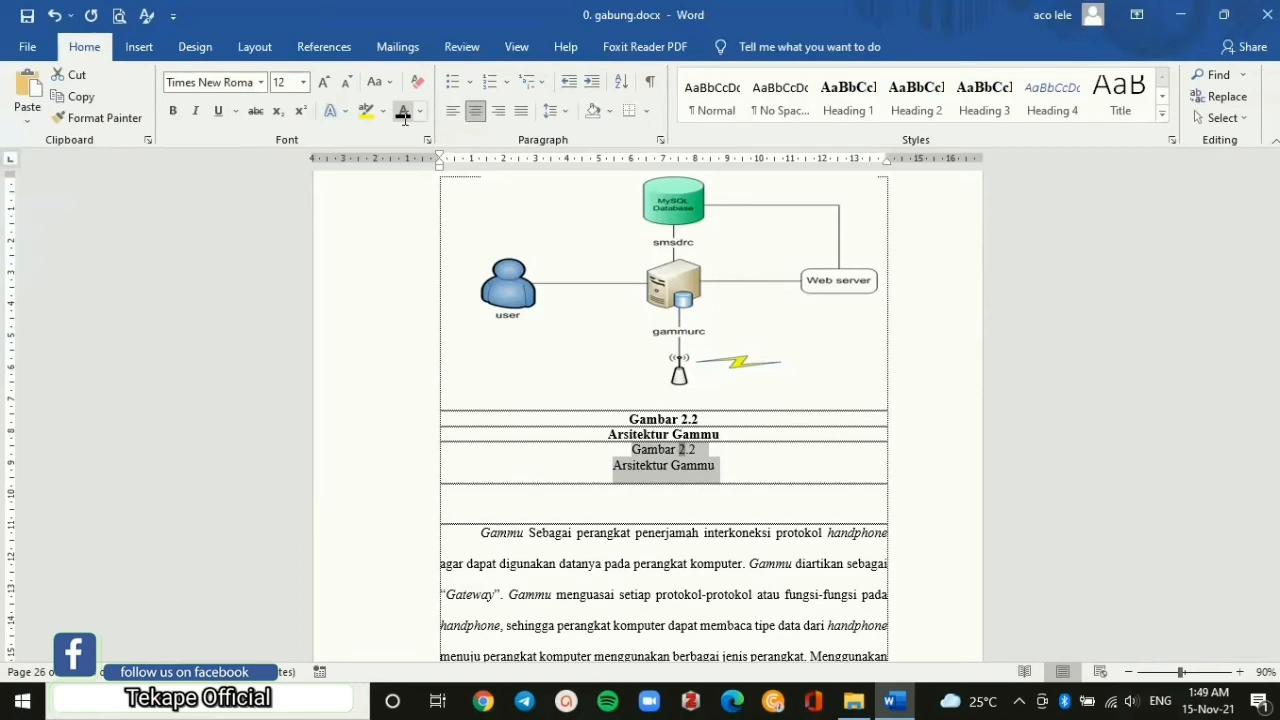
pyautogui.hotkey('ctrl', 'b')
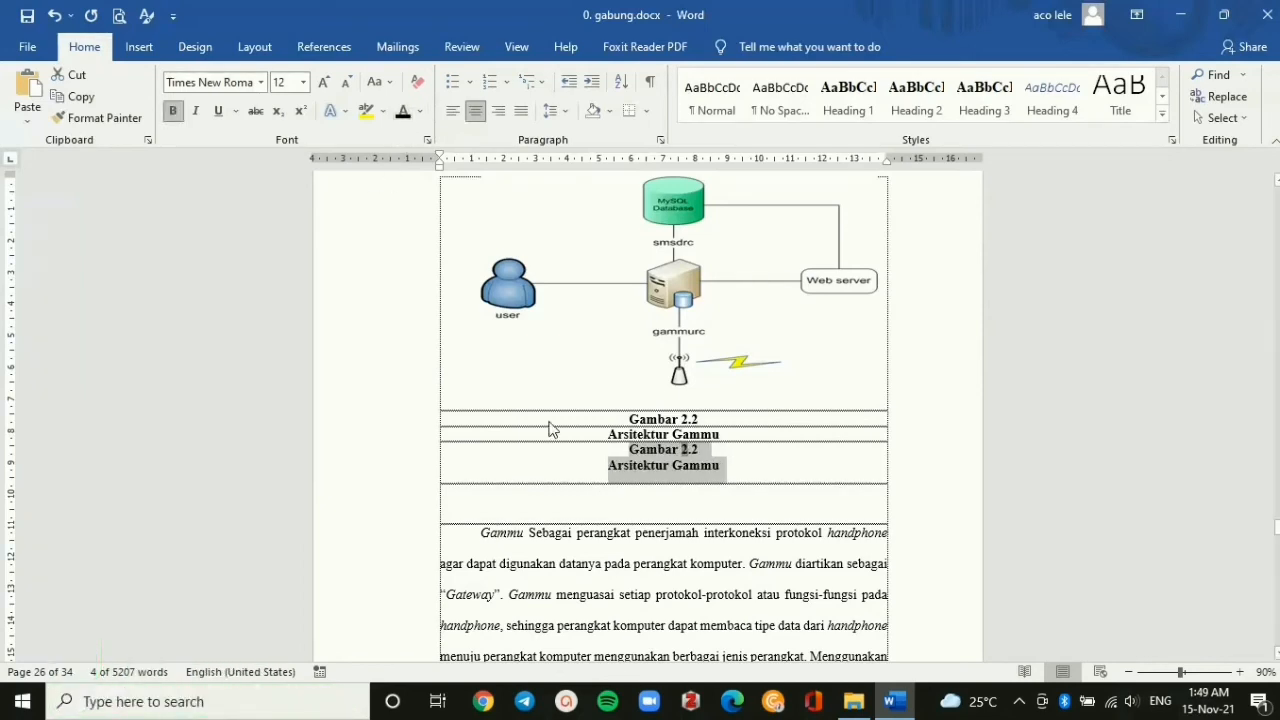
pyautogui.click(581, 530)
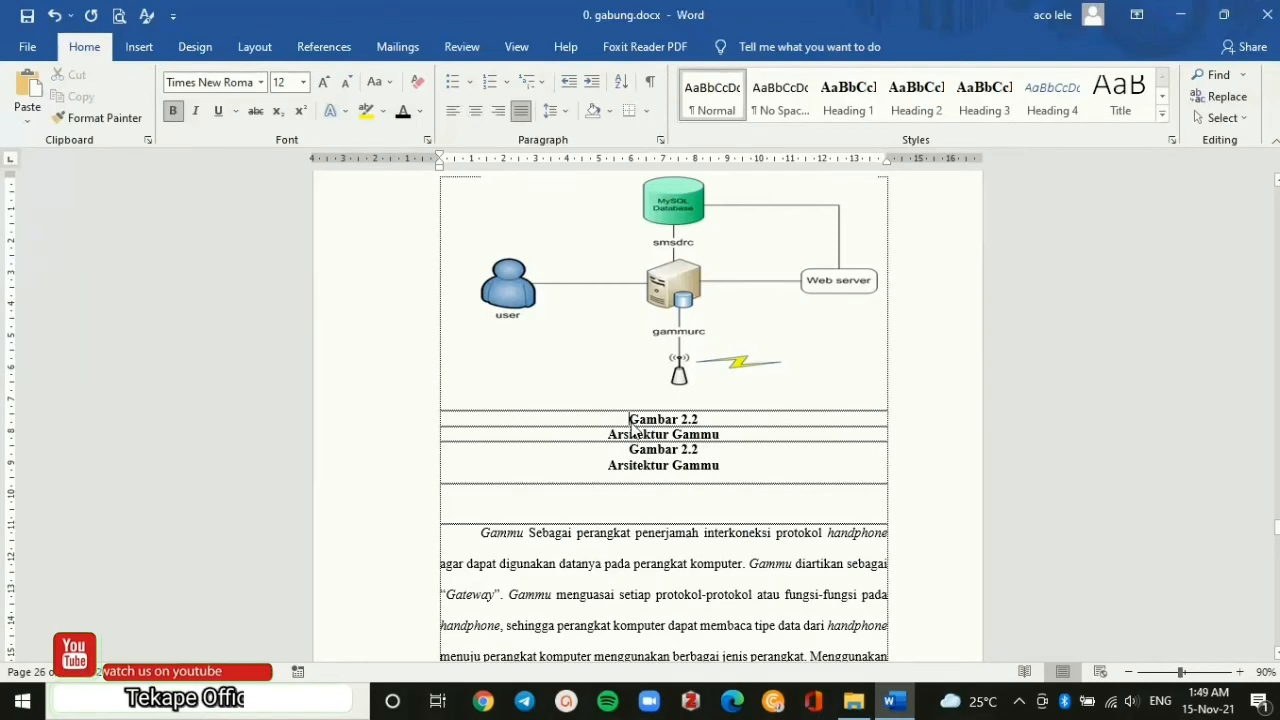
# Delete the manually typed "Gambar 2.2 Arsitektur Gammu" title above the automatic caption and save the document.
pyautogui.moveTo(629, 419); pyautogui.dragTo(740, 444)
pyautogui.press('Delete')
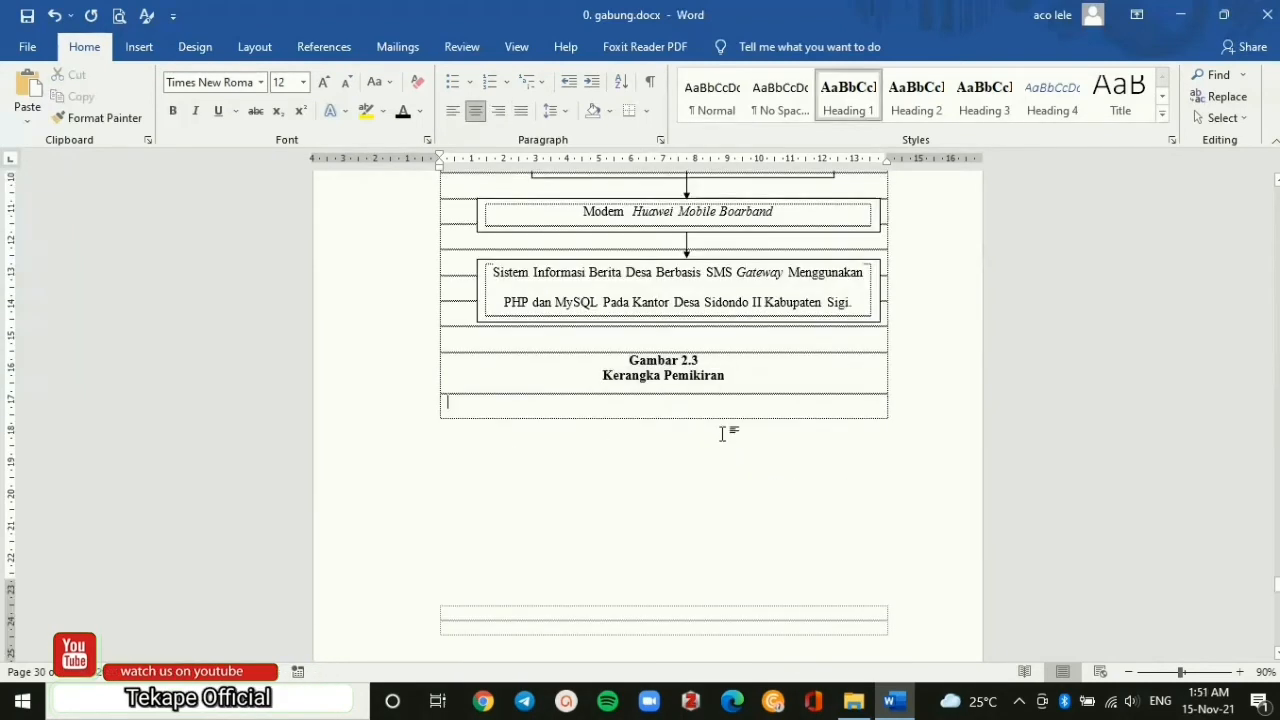
pyautogui.hotkey('ctrl', 's')
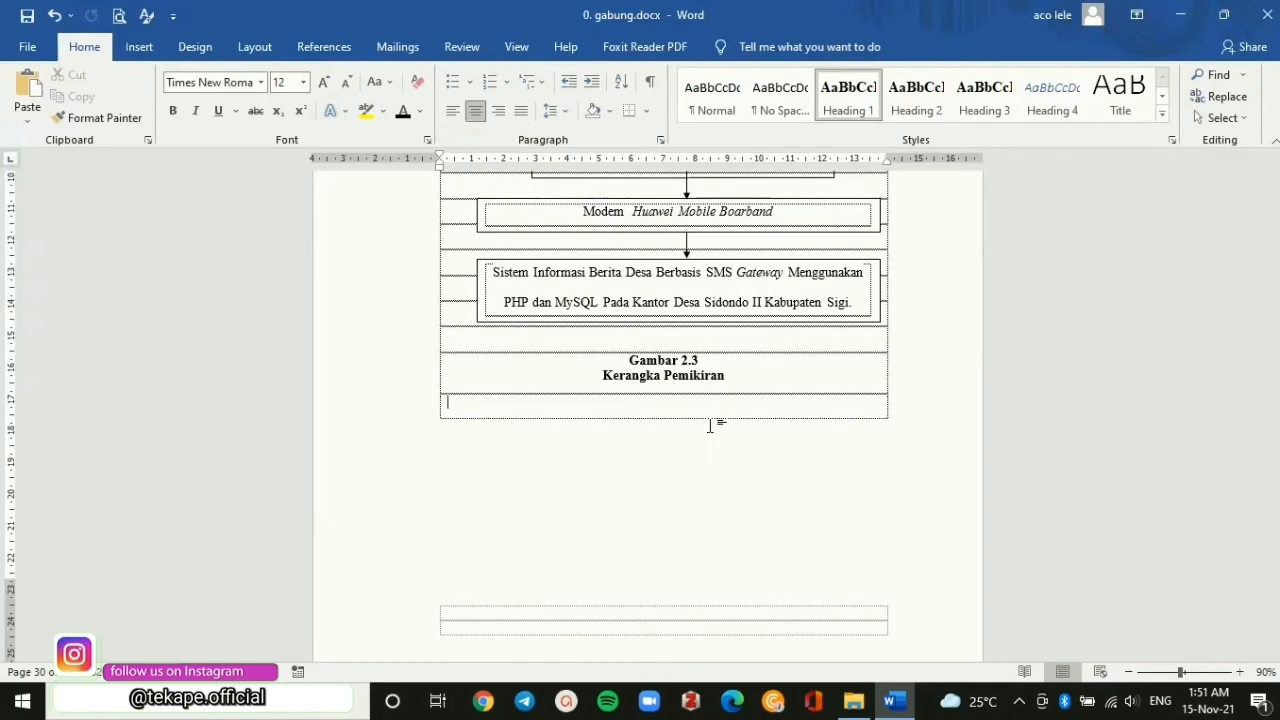
# Go to the DAFTAR TABEL page and set the font size of its heading and entries to 12 pt.
pyautogui.scroll(-5, 711, 426)
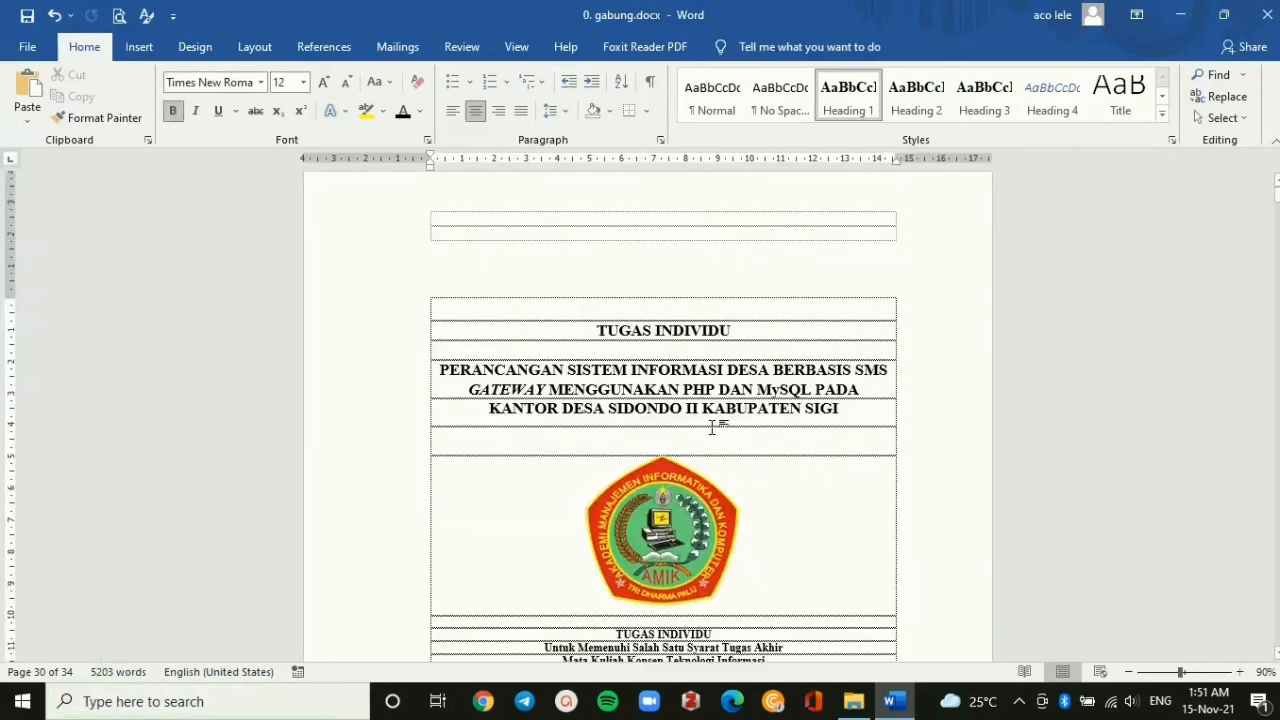
pyautogui.scroll(-15, 711, 426)
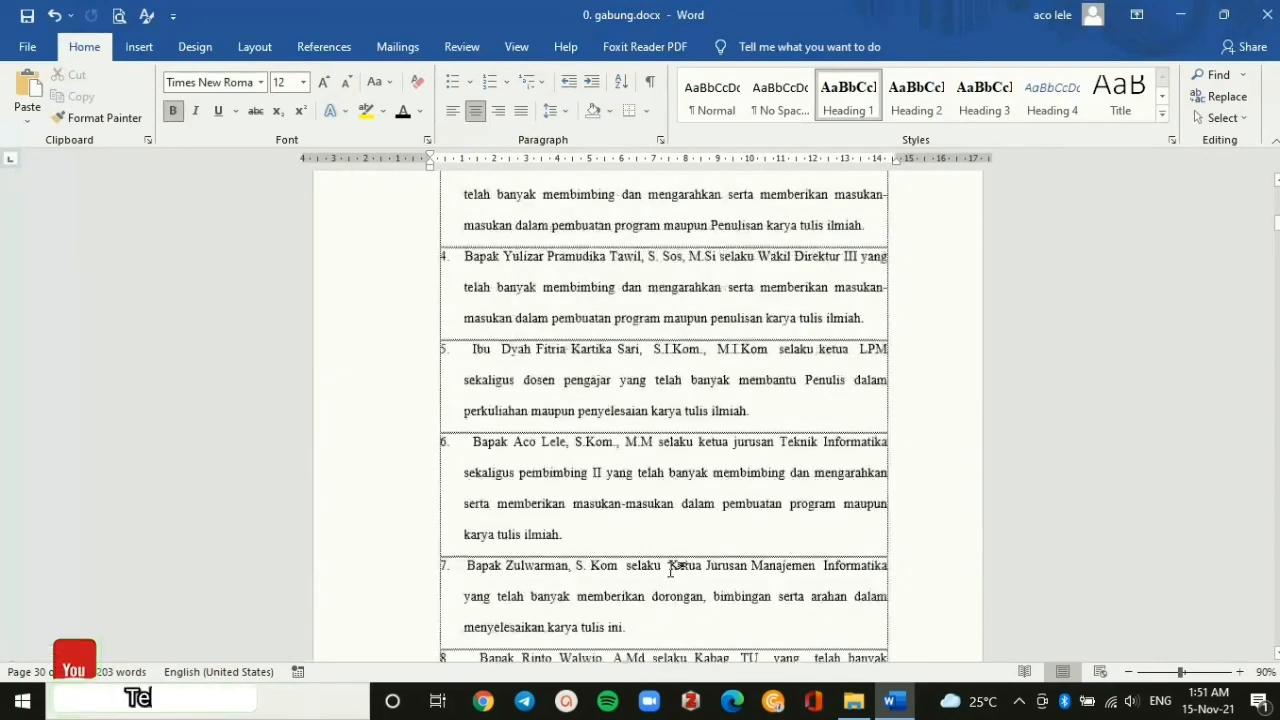
pyautogui.scroll(-9, 671, 570)
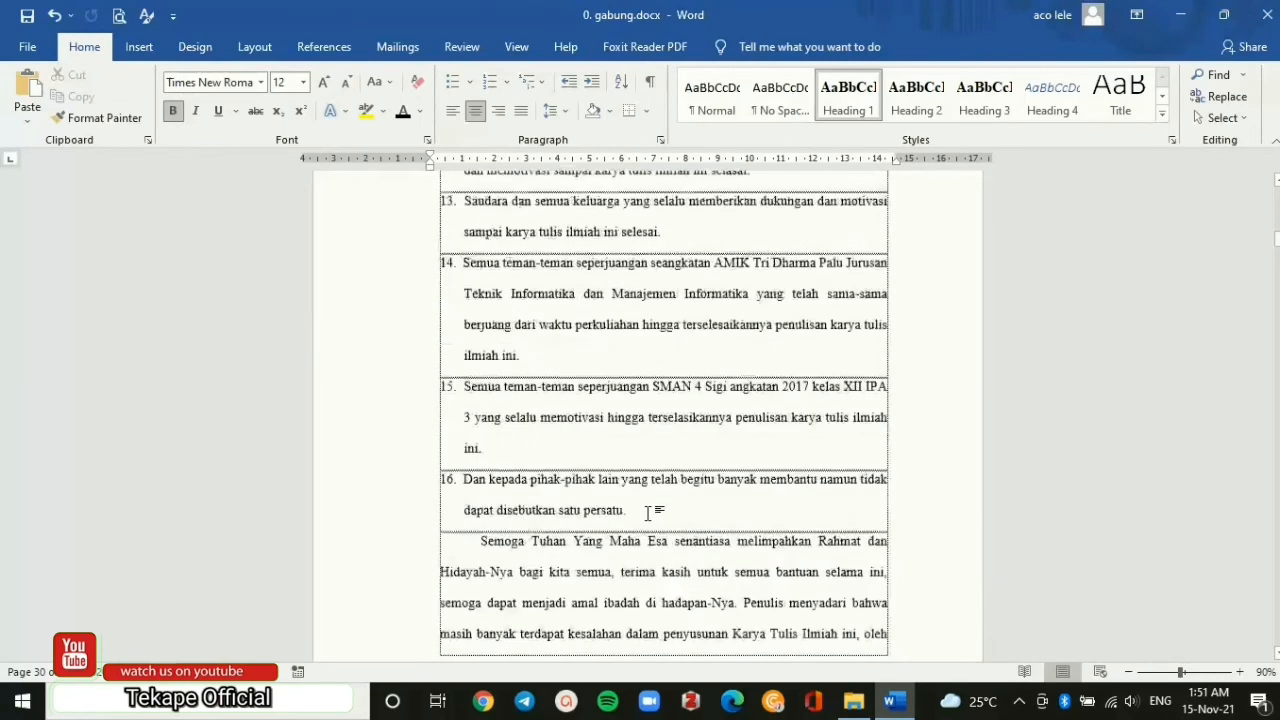
pyautogui.scroll(-5, 620, 450)
pyautogui.click(569, 374)
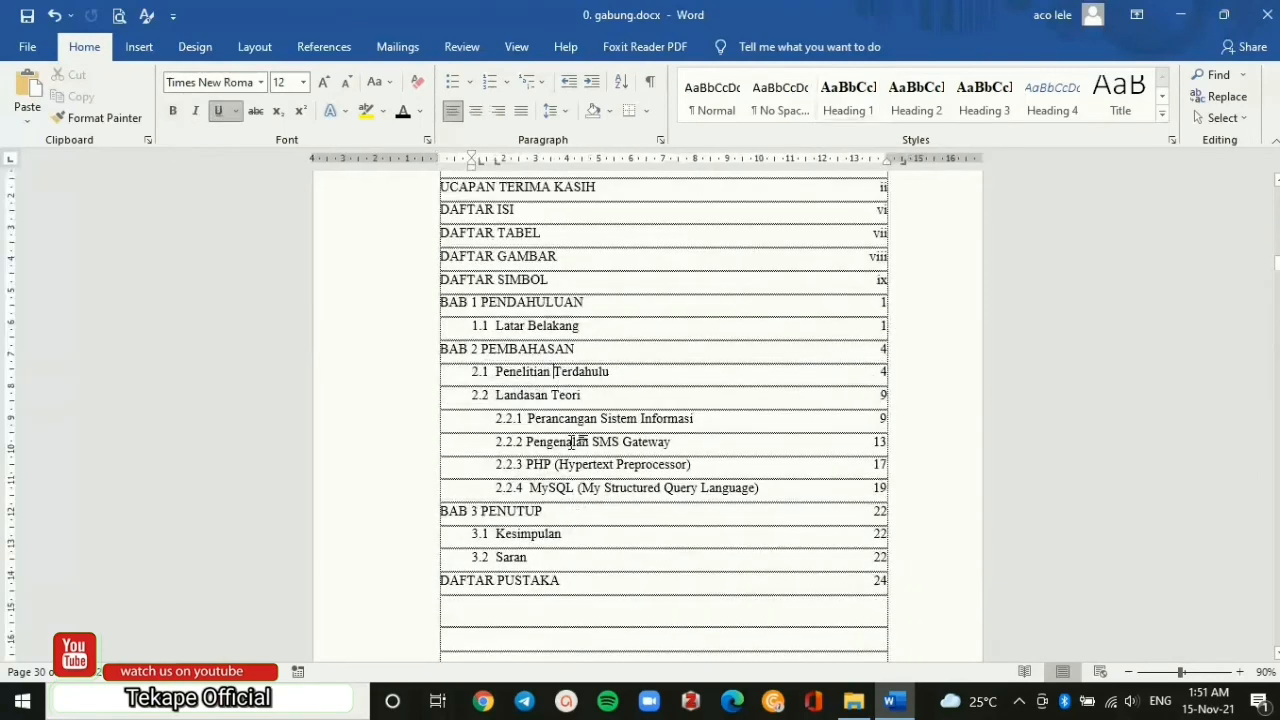
pyautogui.scroll(-2, 574, 445)
pyautogui.scroll(-5, 573, 467)
pyautogui.scroll(-8, 573, 467)
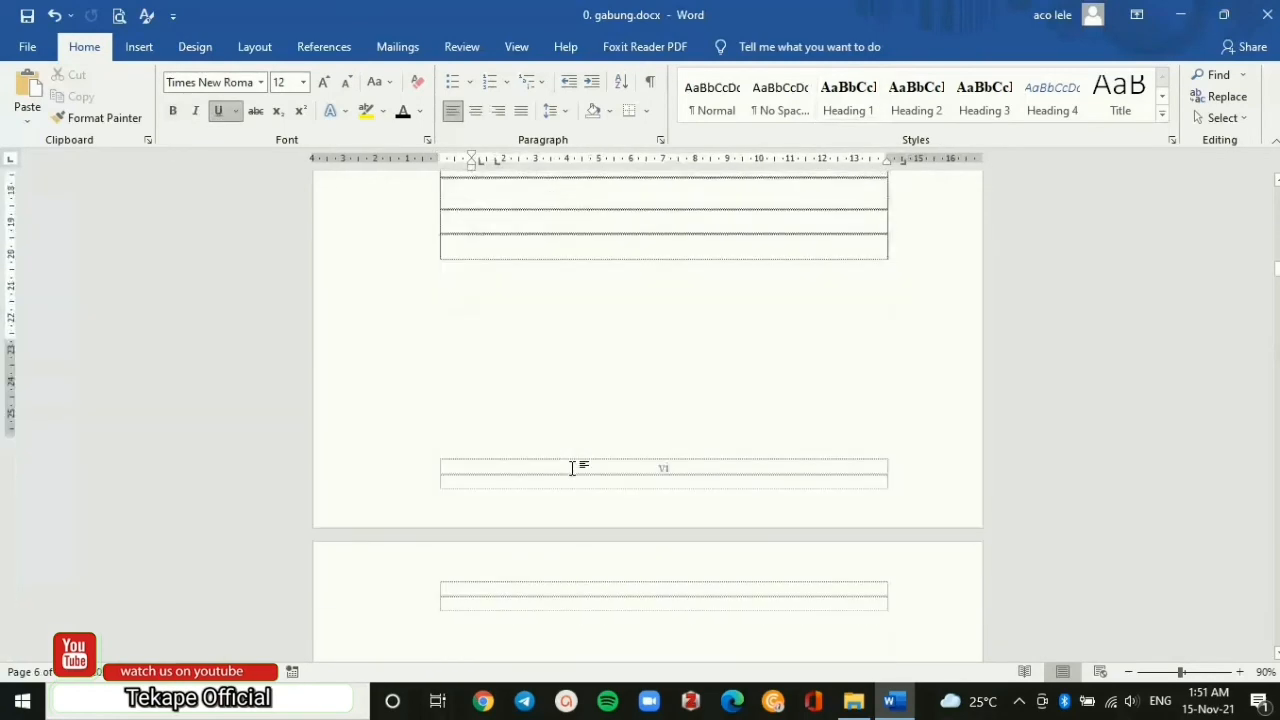
pyautogui.click(577, 377)
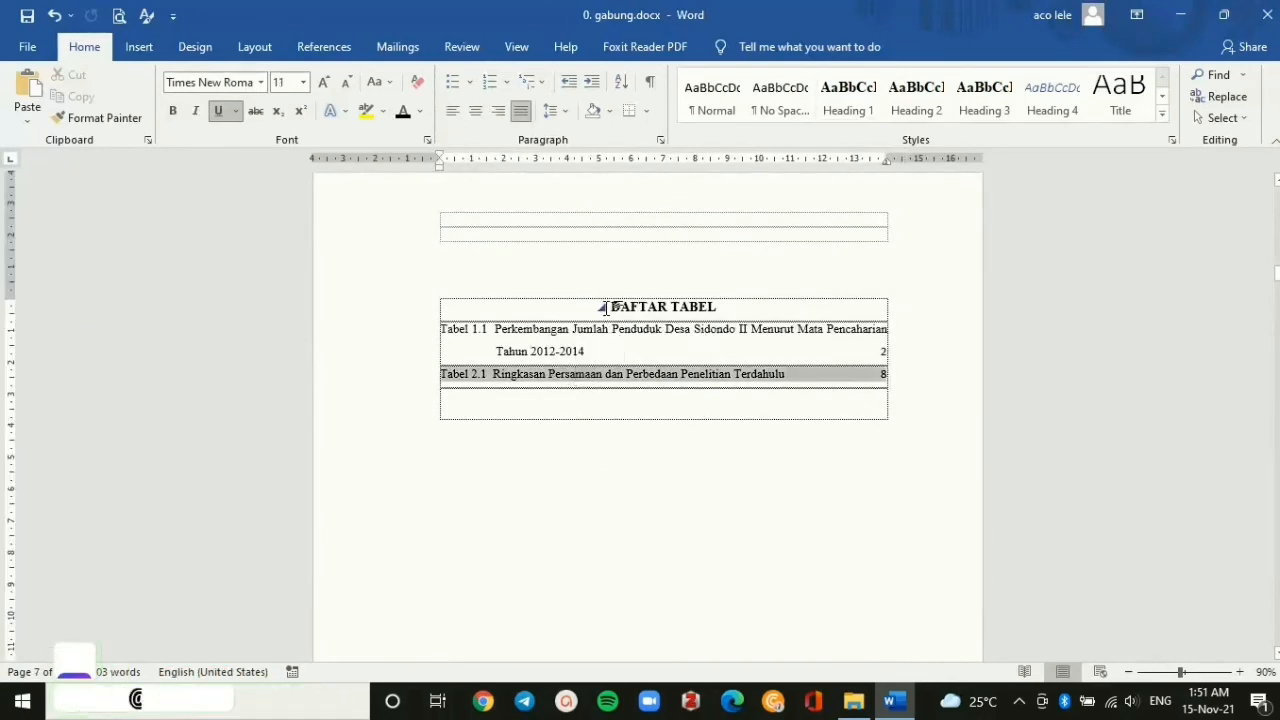
pyautogui.moveTo(605, 307); pyautogui.dragTo(880, 378)
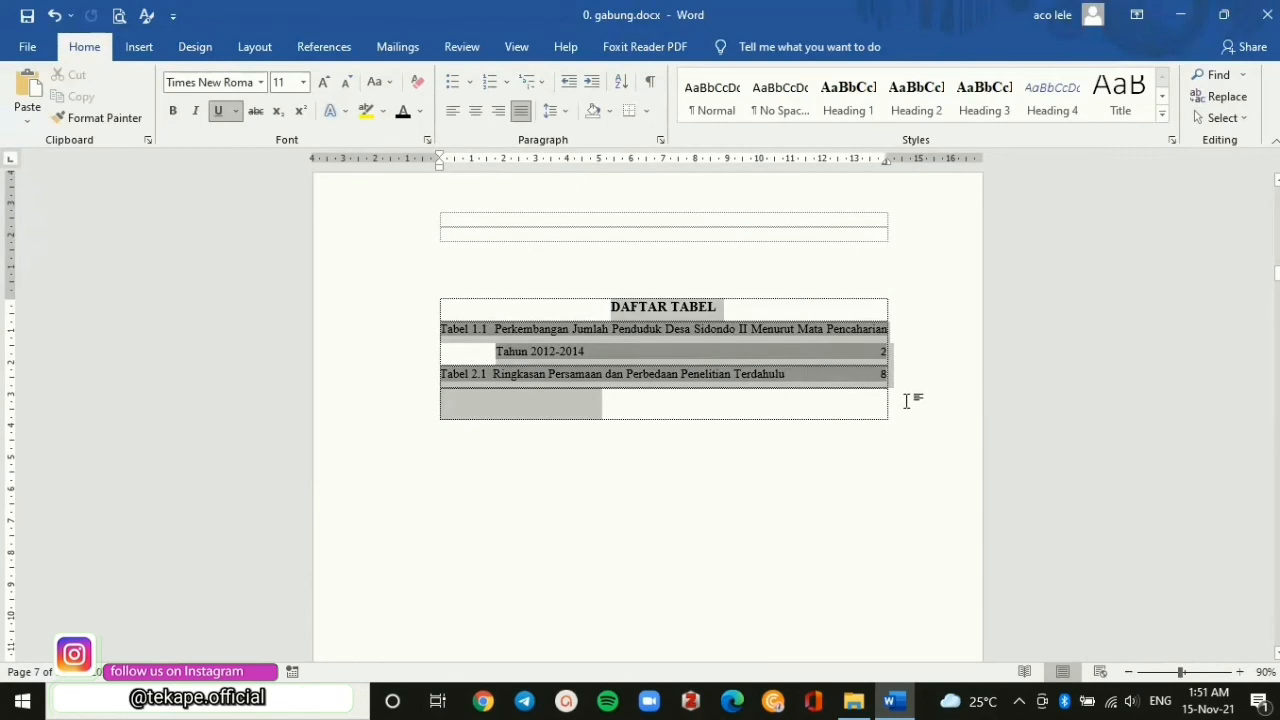
pyautogui.click(296, 82)
pyautogui.write('12')
pyautogui.press('Return')
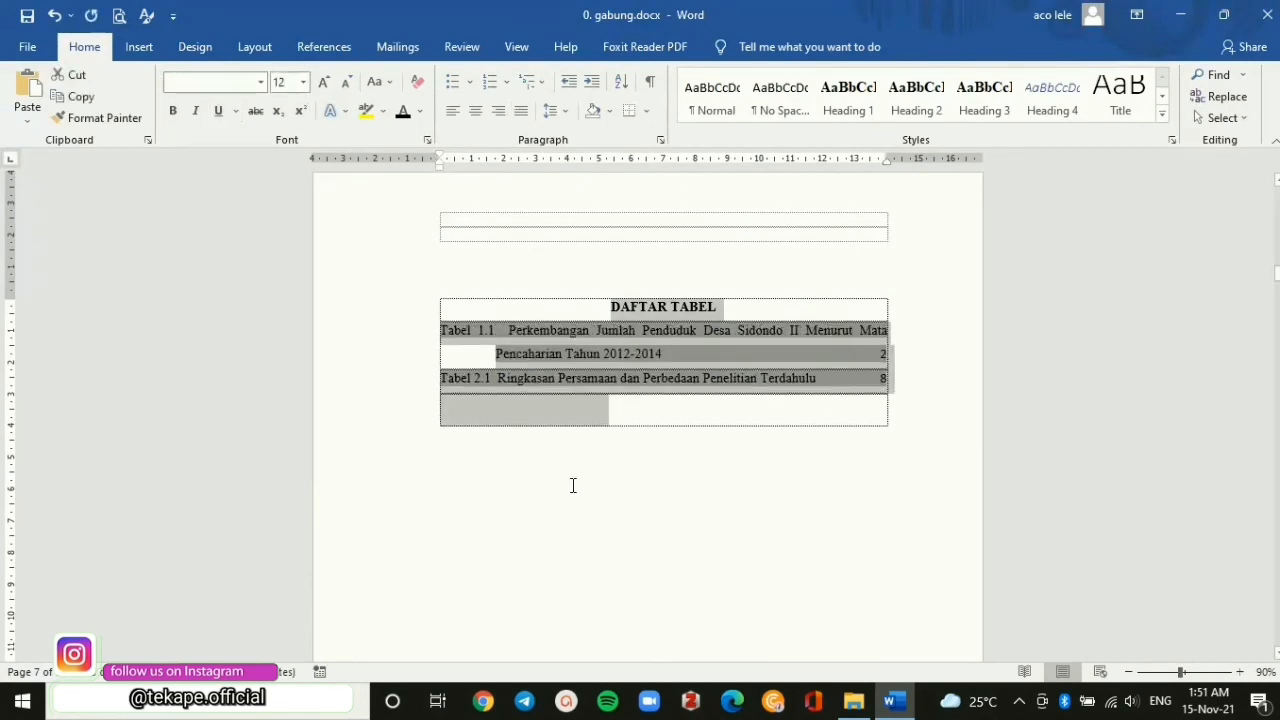
pyautogui.click(577, 489)
# Go to the DAFTAR GAMBAR page and add an empty line directly below its heading.
pyautogui.scroll(-5, 577, 489)
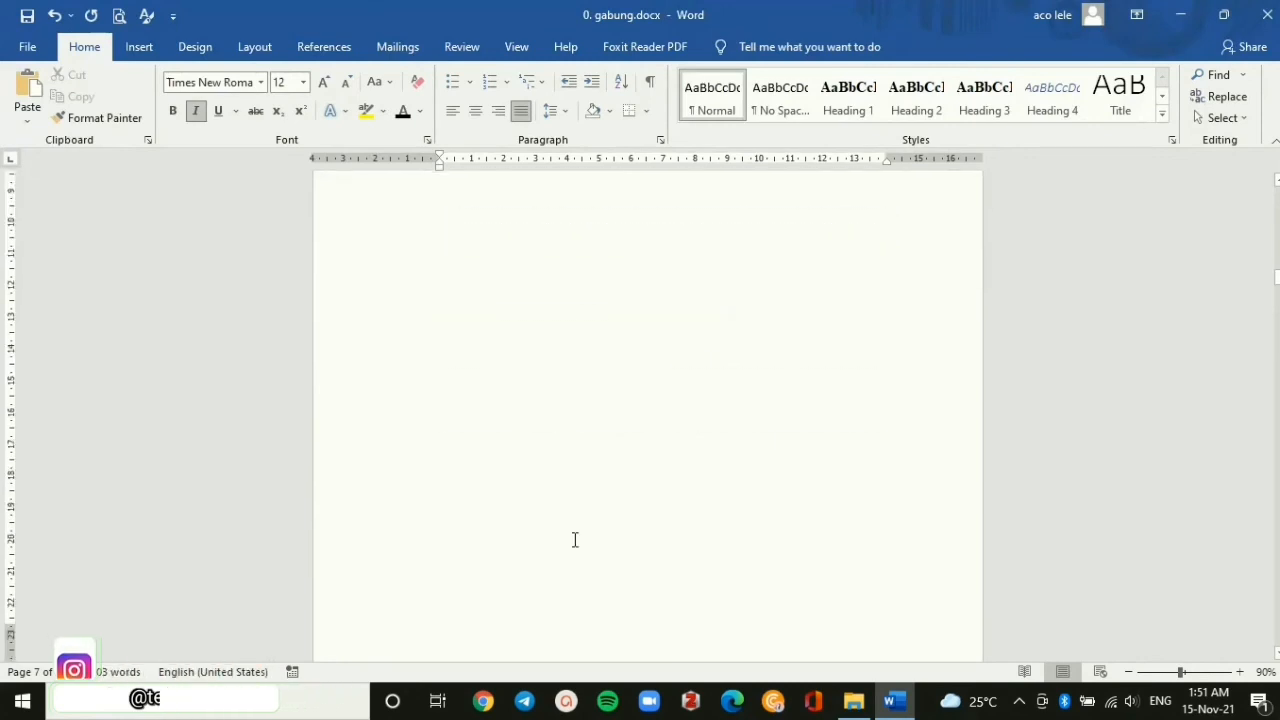
pyautogui.scroll(-2, 575, 540)
pyautogui.click(751, 437)
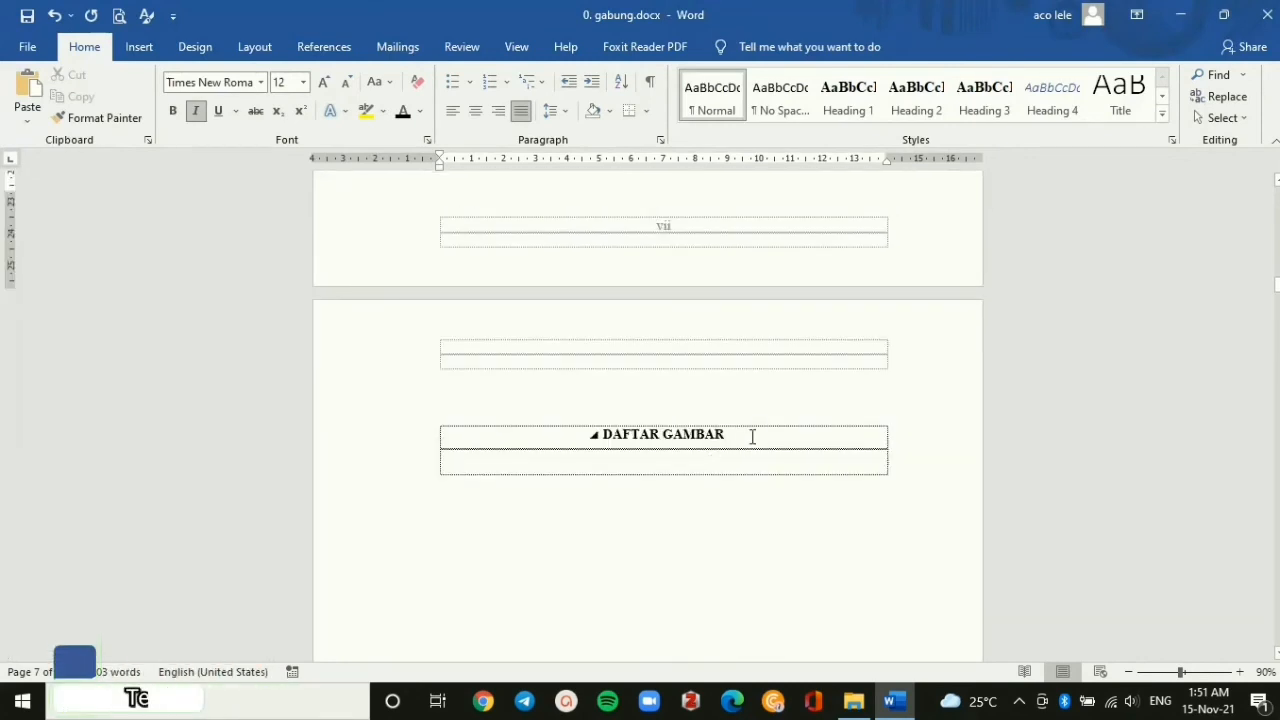
pyautogui.press('Return')
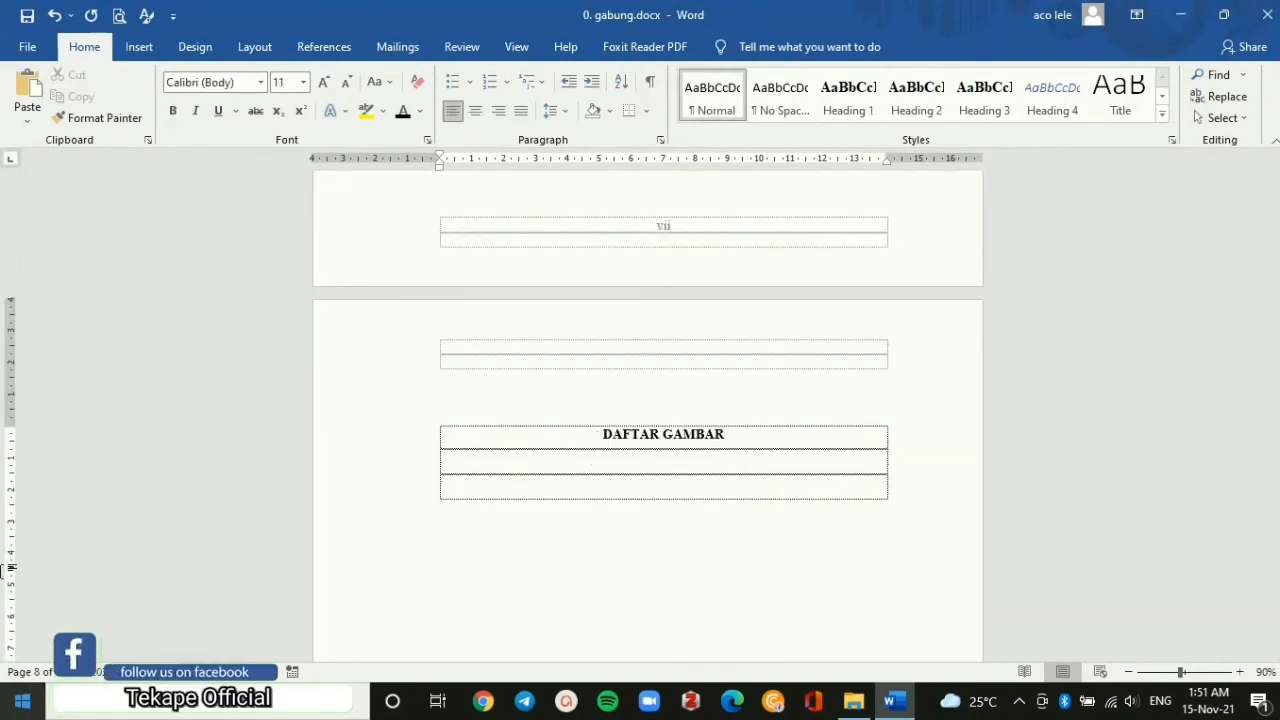
# Insert a table of figures below the DAFTAR GAMBAR heading, using the Gambar caption label and no tab leader.
pyautogui.click(323, 47)
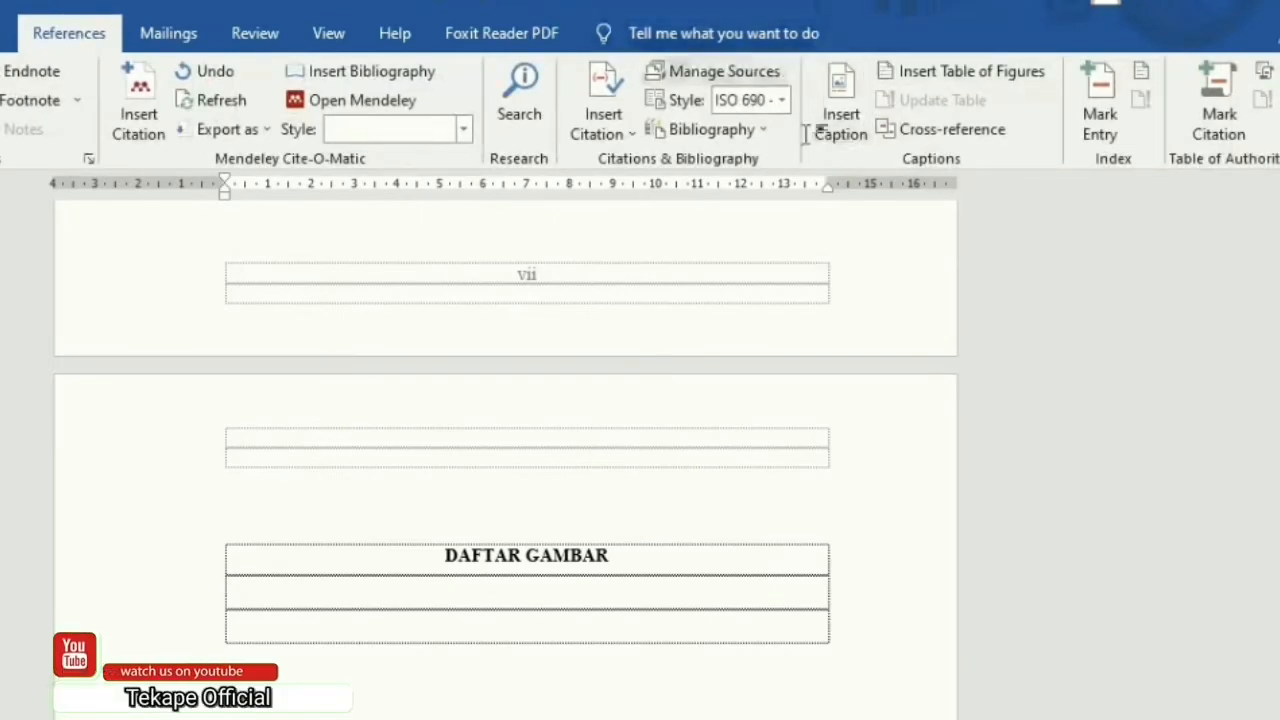
pyautogui.click(955, 71)
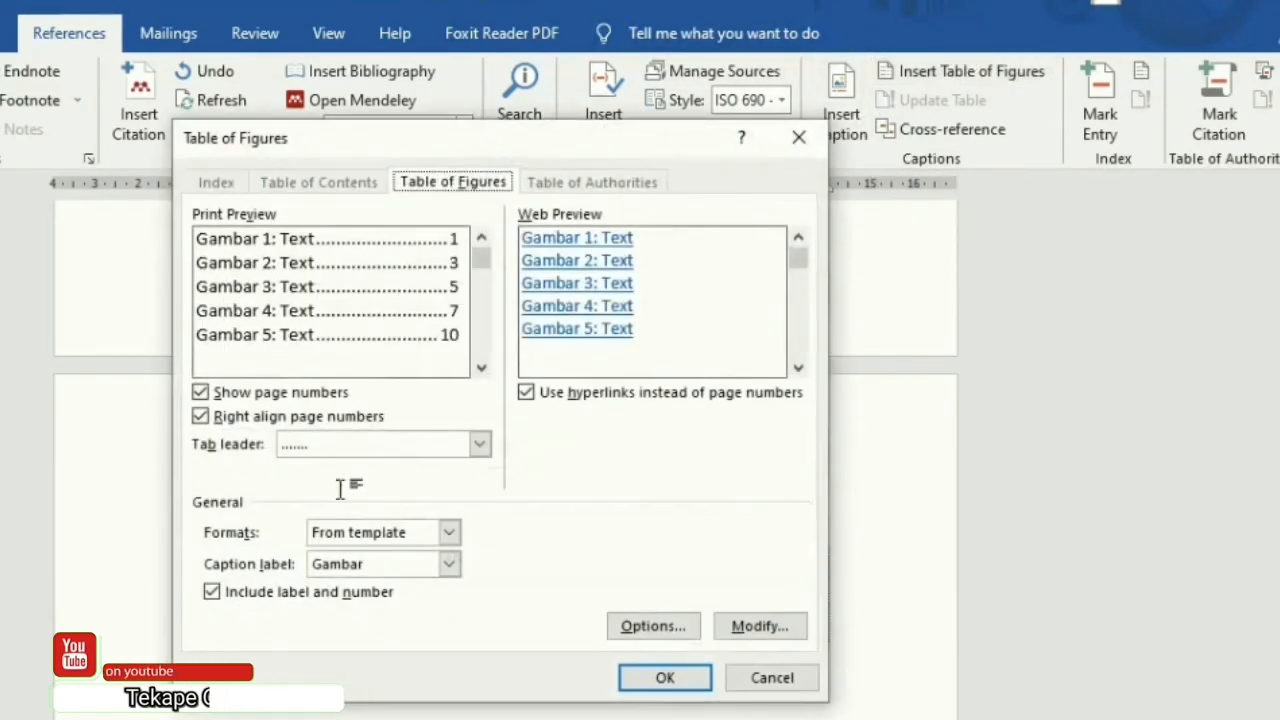
pyautogui.click(382, 564)
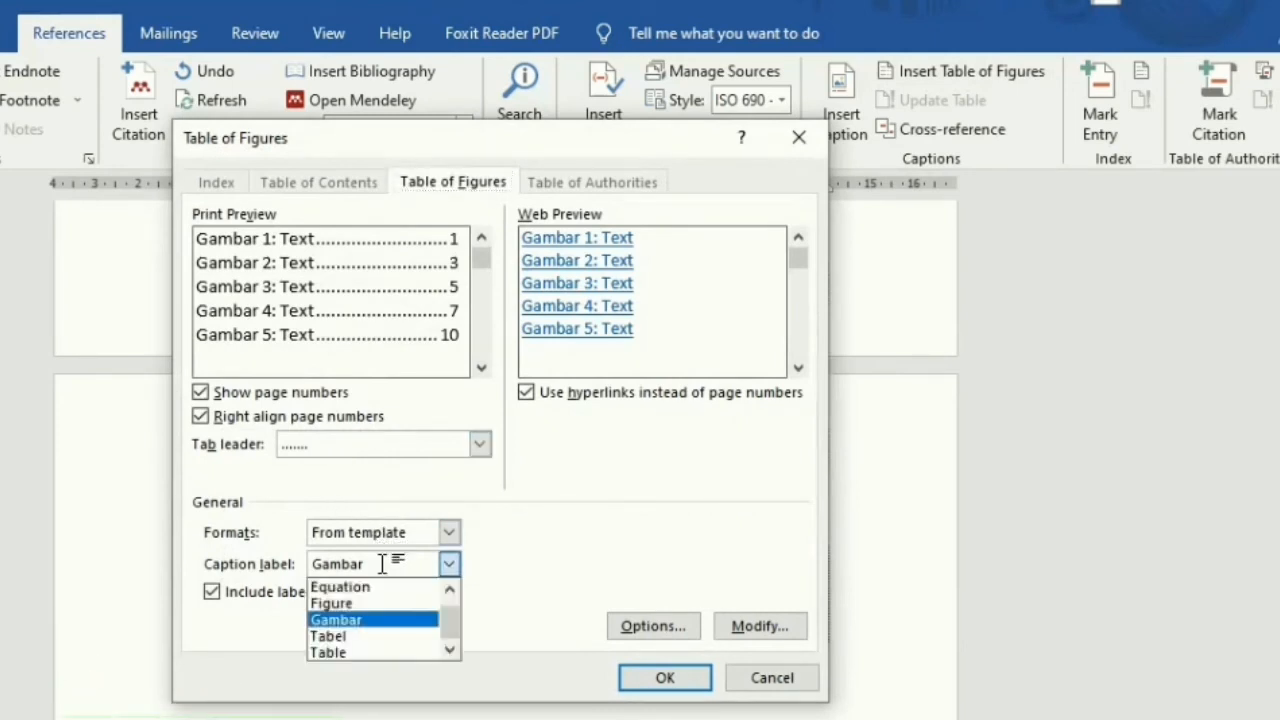
pyautogui.click(382, 564)
pyautogui.click(405, 446)
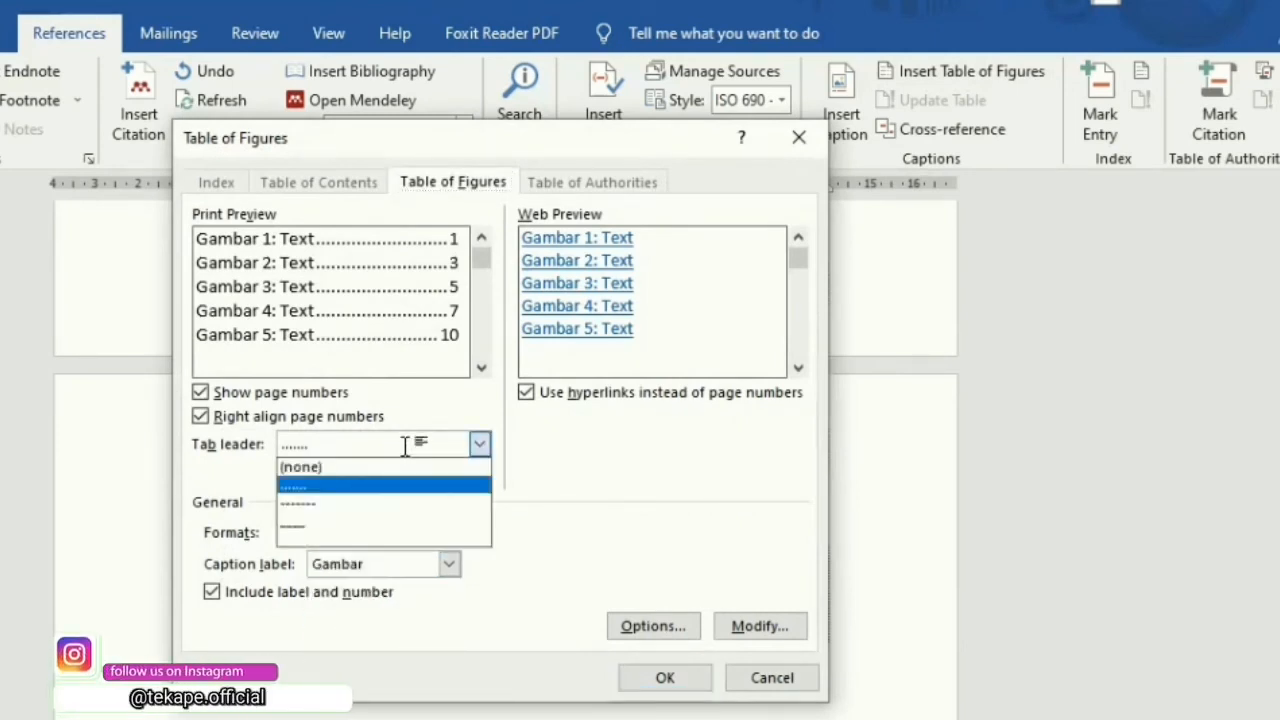
pyautogui.click(367, 467)
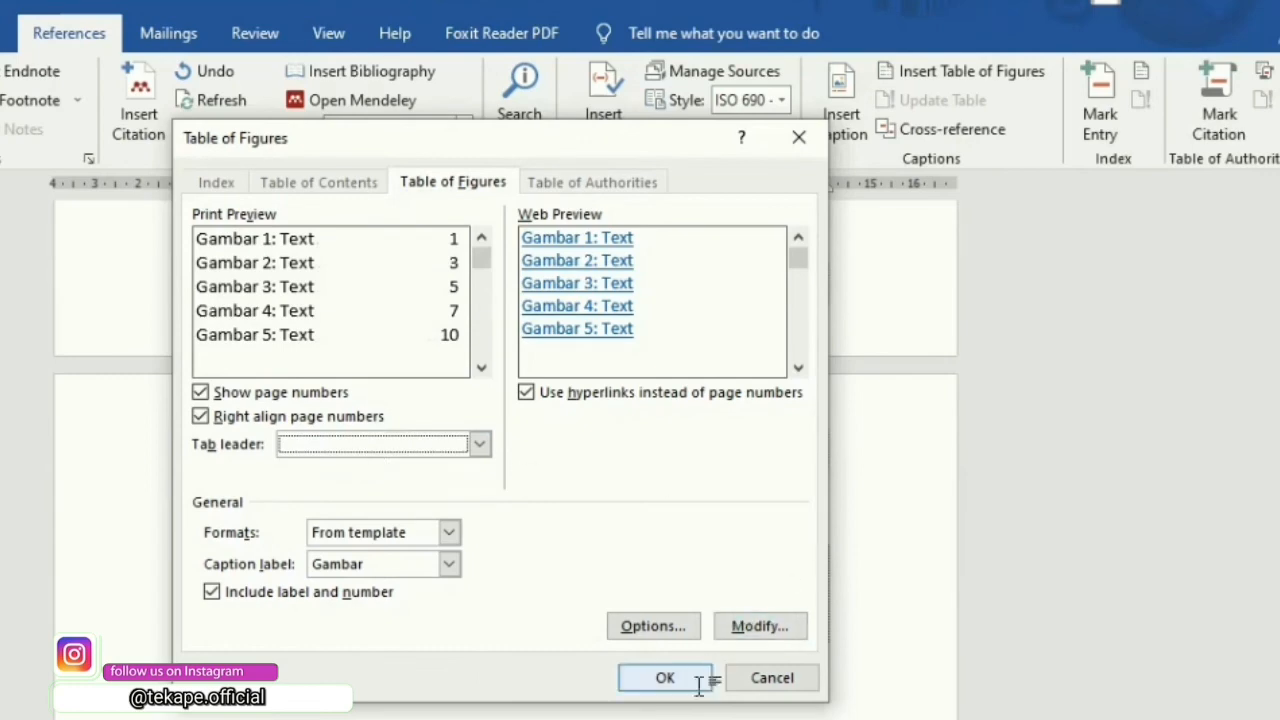
pyautogui.click(663, 678)
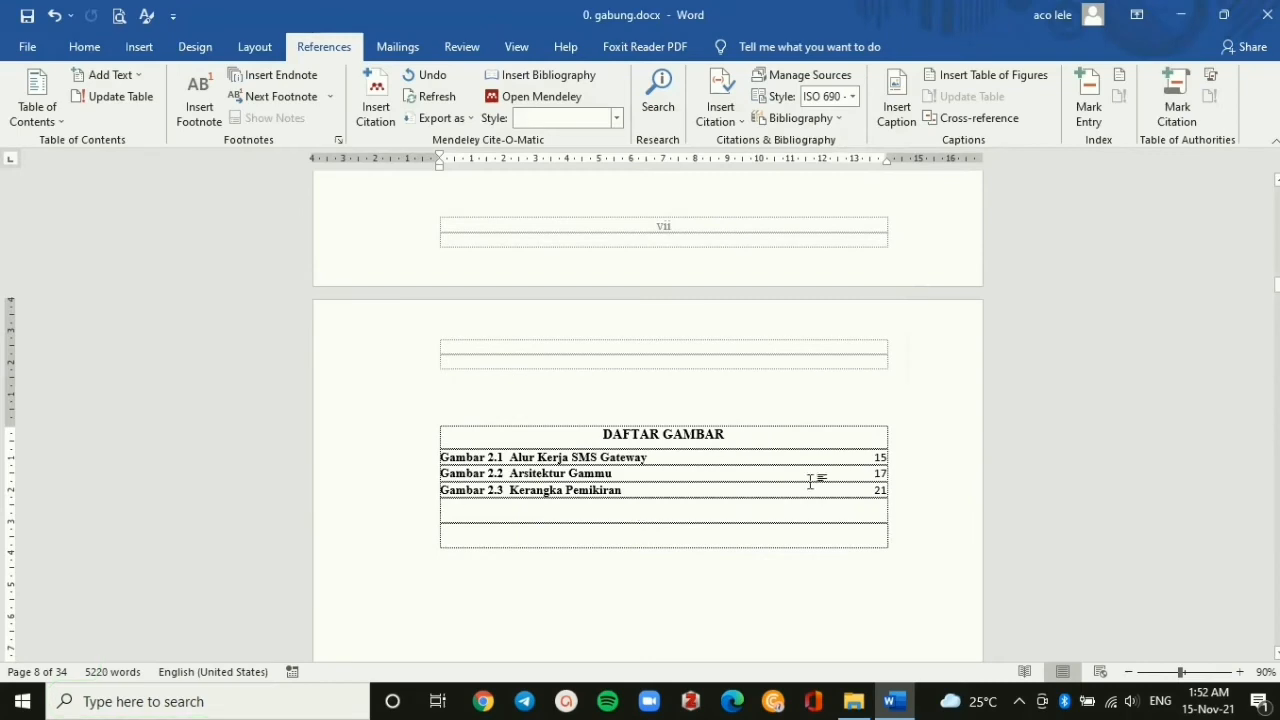
# Set the font size of the three entries in the DAFTAR GAMBAR list to 12 pt.
pyautogui.click(430, 459)
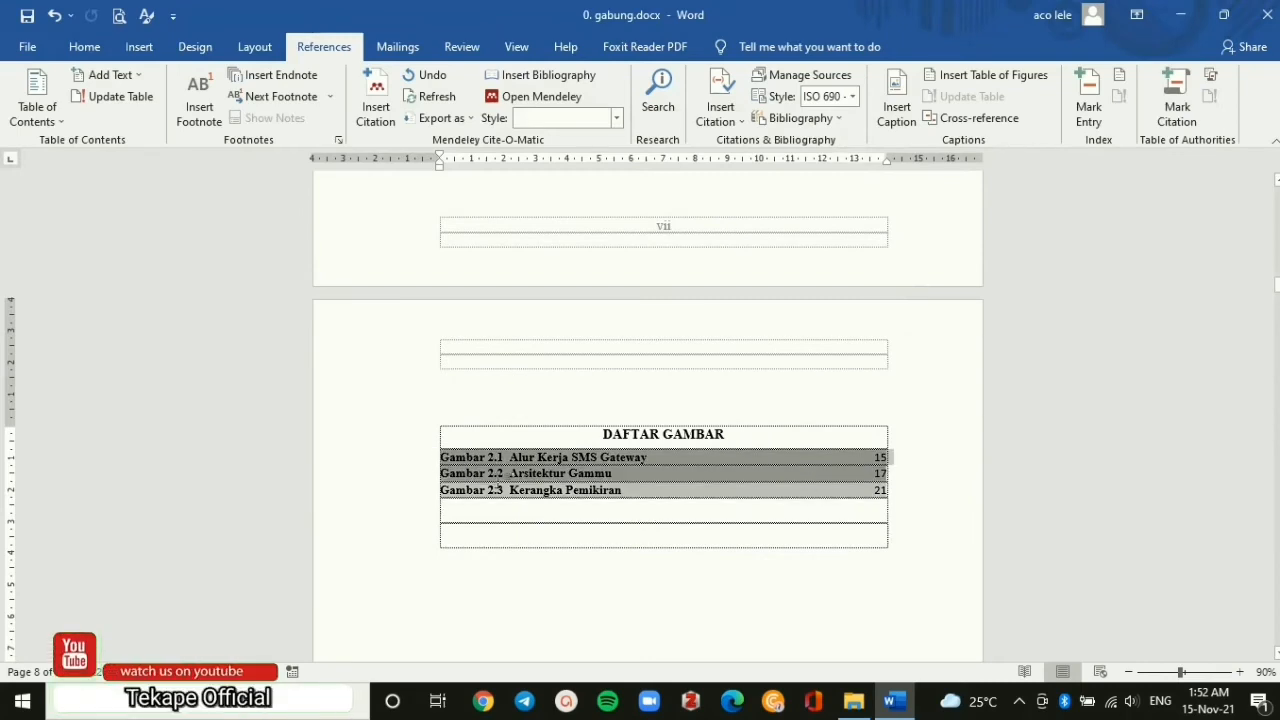
pyautogui.moveTo(765, 476); pyautogui.dragTo(931, 506)
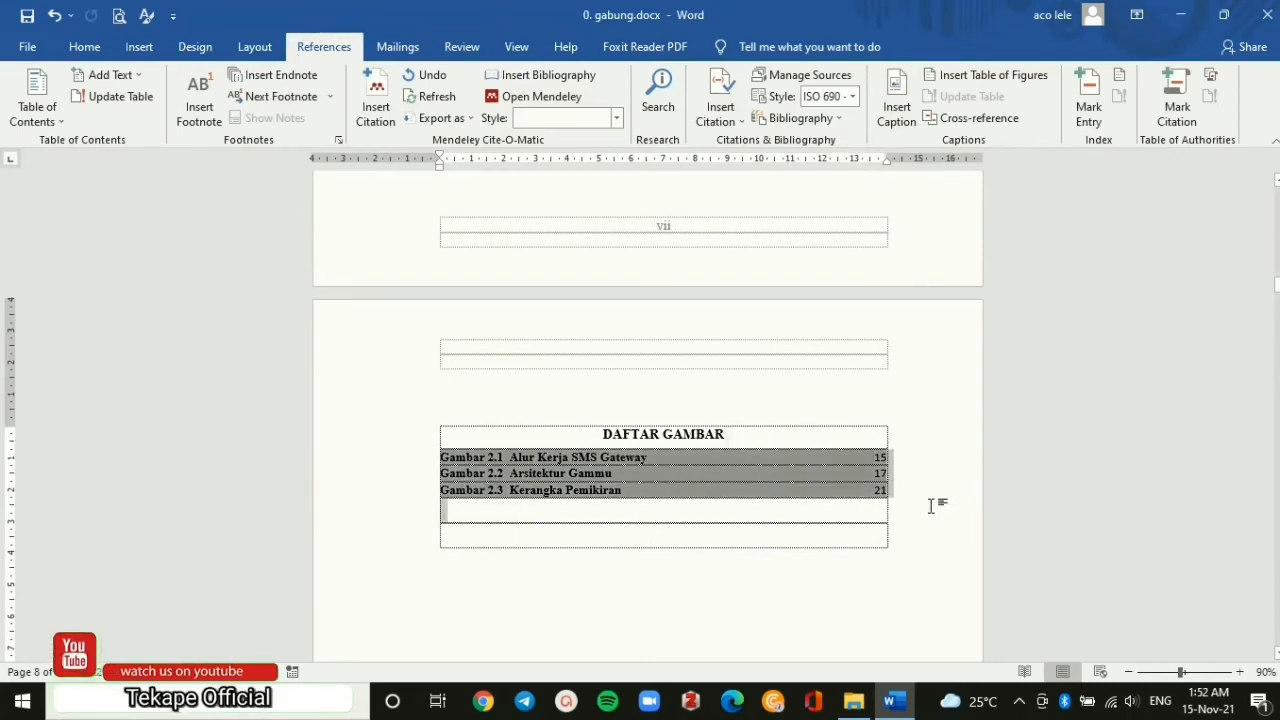
pyautogui.click(84, 47)
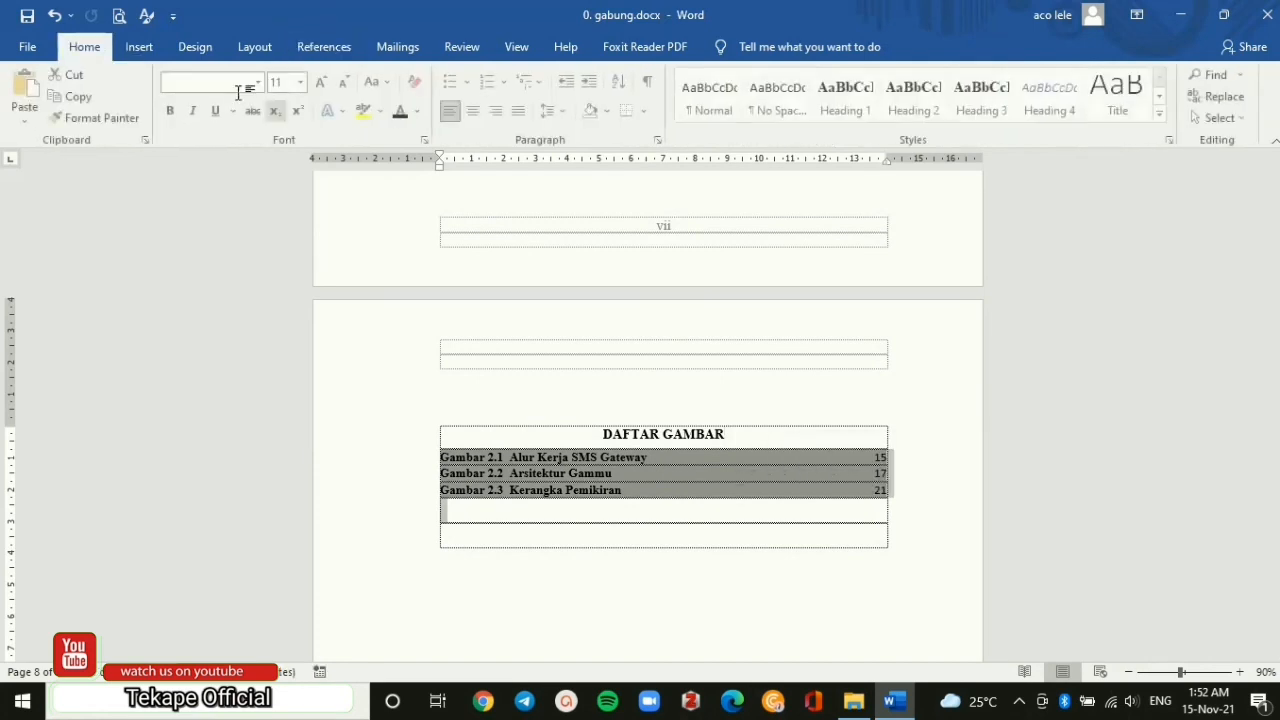
pyautogui.click(290, 81)
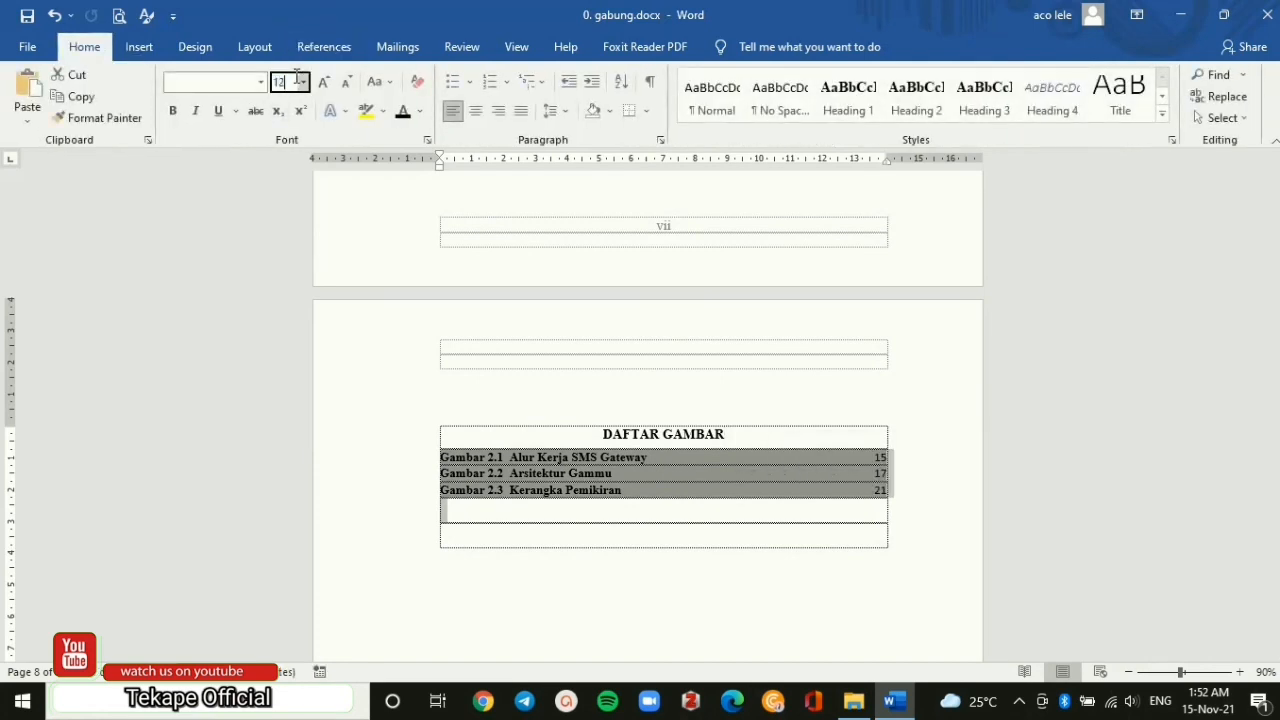
pyautogui.write('12')
pyautogui.press('Return')
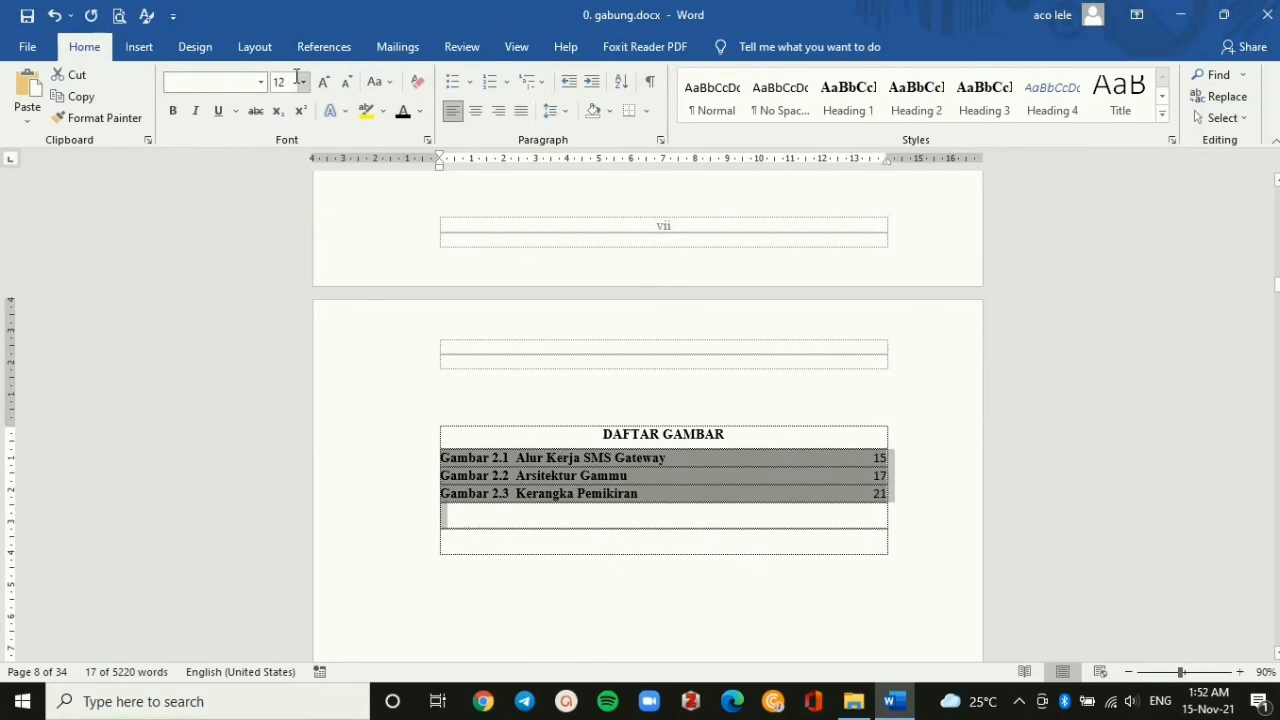
# Remove the bold formatting from the DAFTAR GAMBAR entries and set their font to Times New Roman.
pyautogui.click(431, 565)
pyautogui.moveTo(441, 458); pyautogui.dragTo(912, 506)
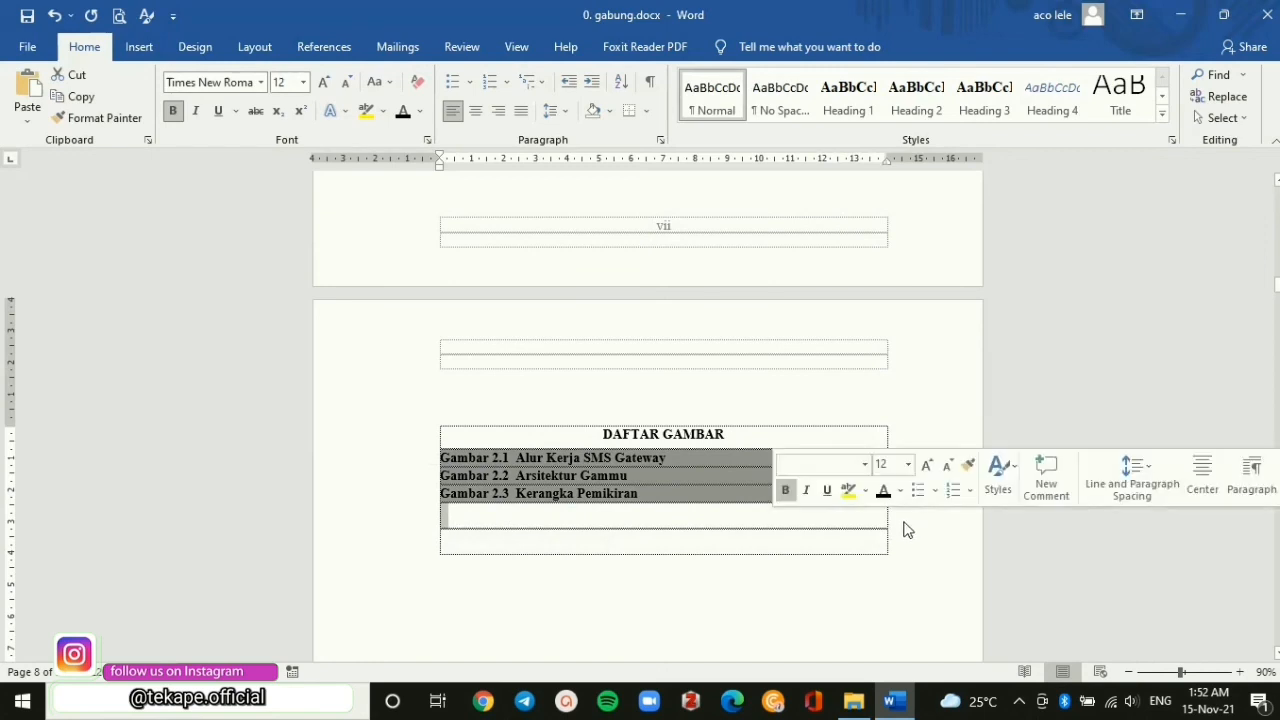
pyautogui.hotkey('ctrl', 'b')
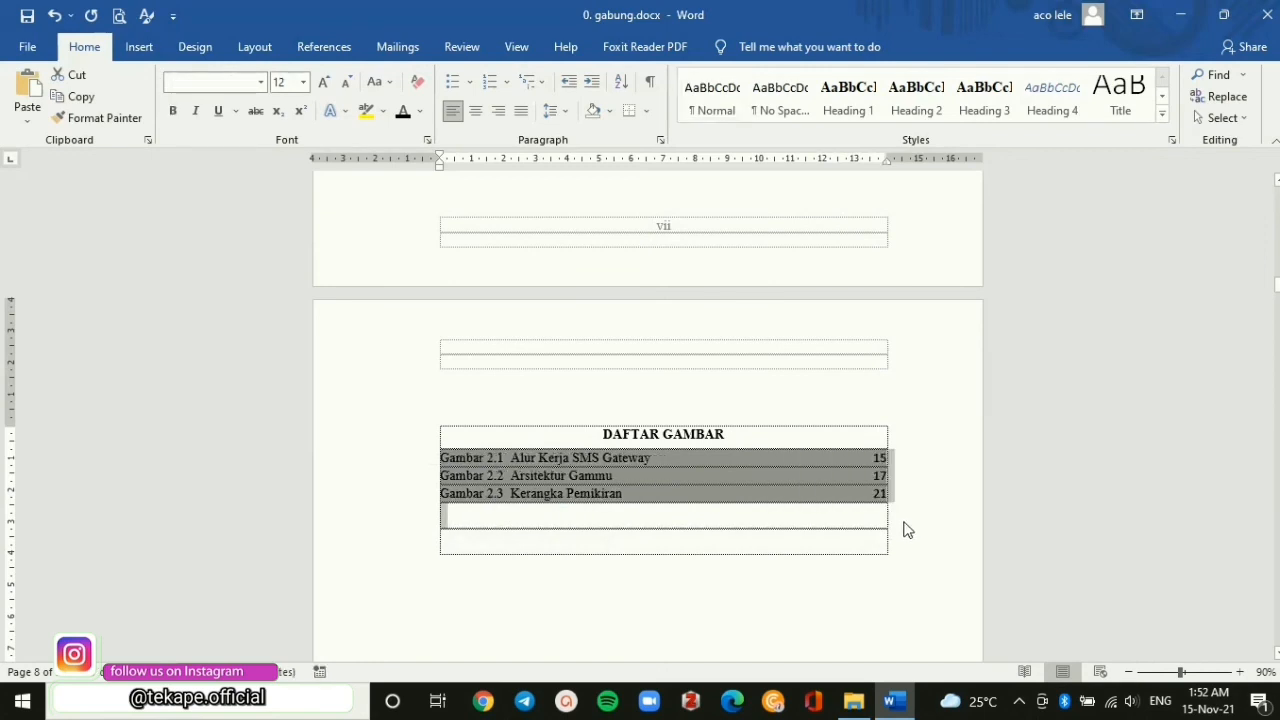
pyautogui.click(215, 87)
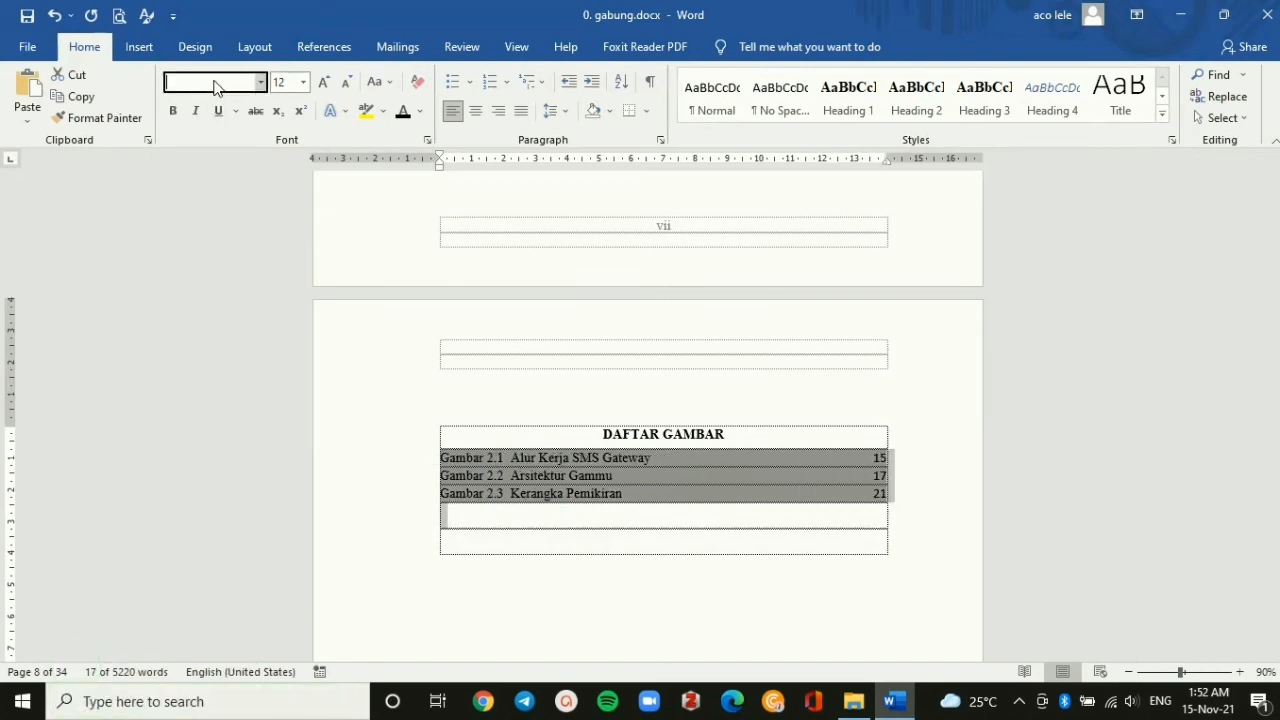
pyautogui.write('Times New Roman')
pyautogui.press('Return')
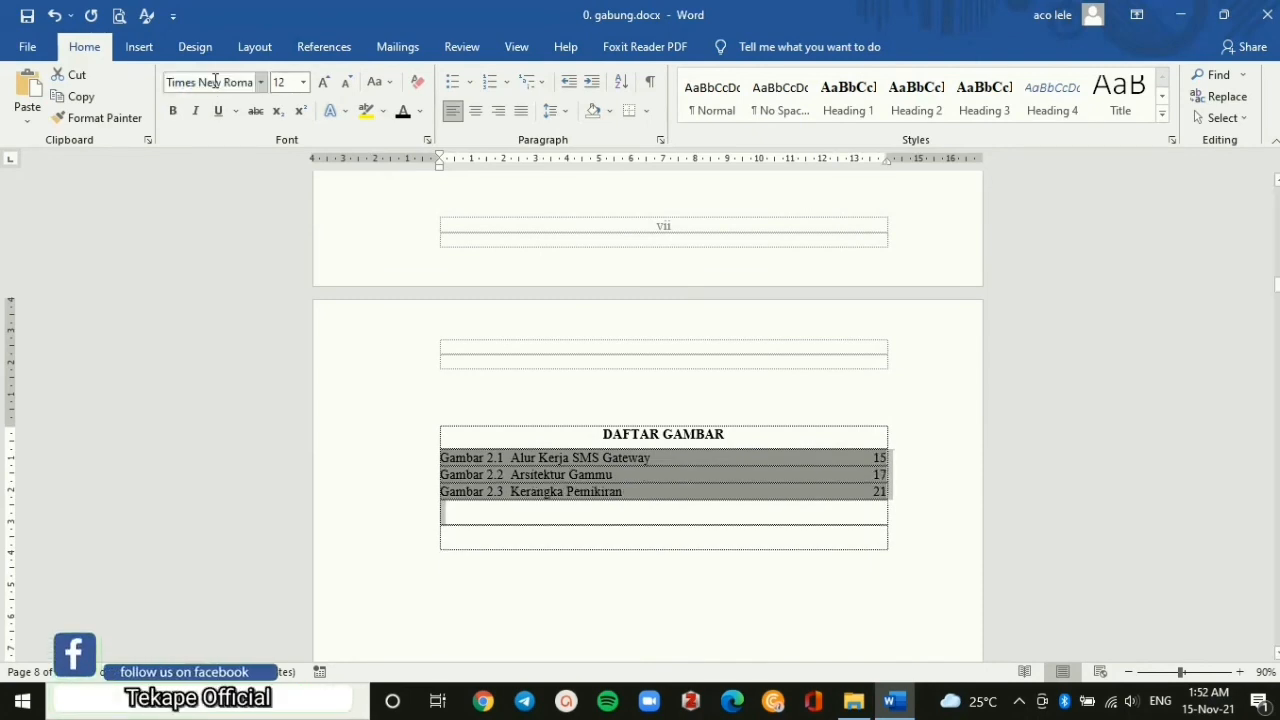
pyautogui.click(650, 541)
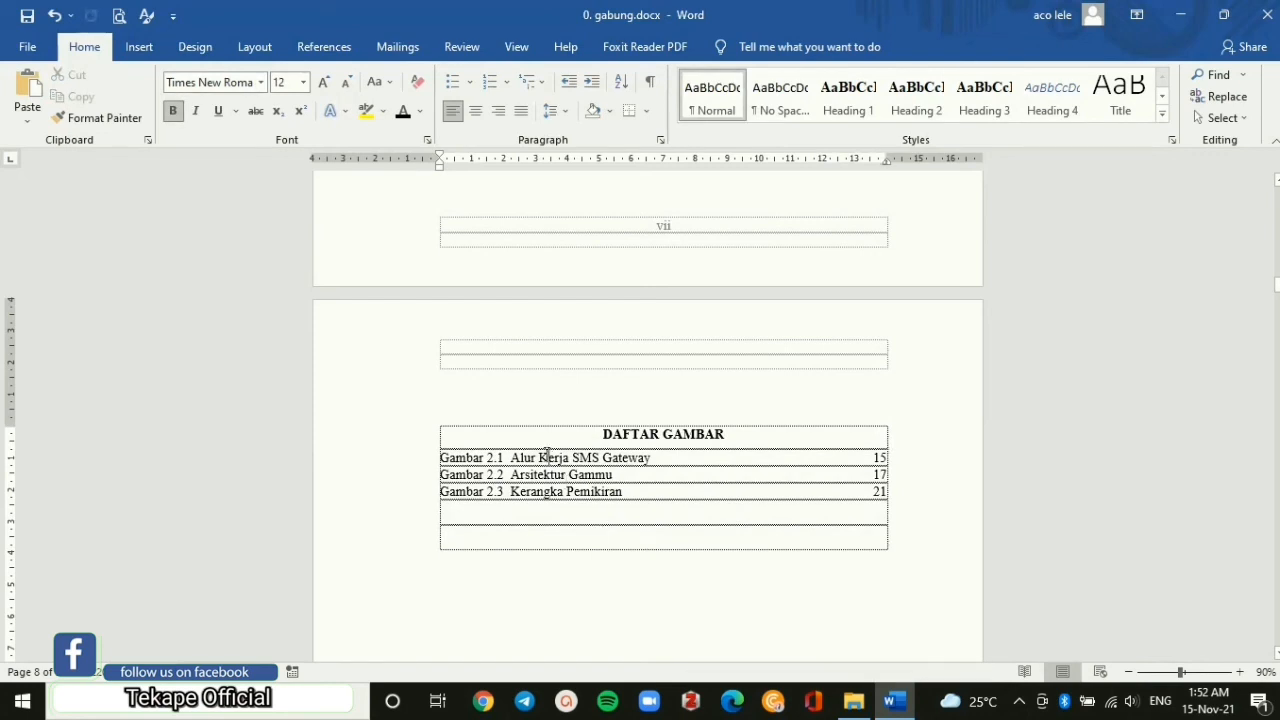
# Follow the "Gambar 2.1 Alur Kerja SMS Gateway" entry's link in DAFTAR GAMBAR to its figure caption.
pyautogui.click(587, 491)
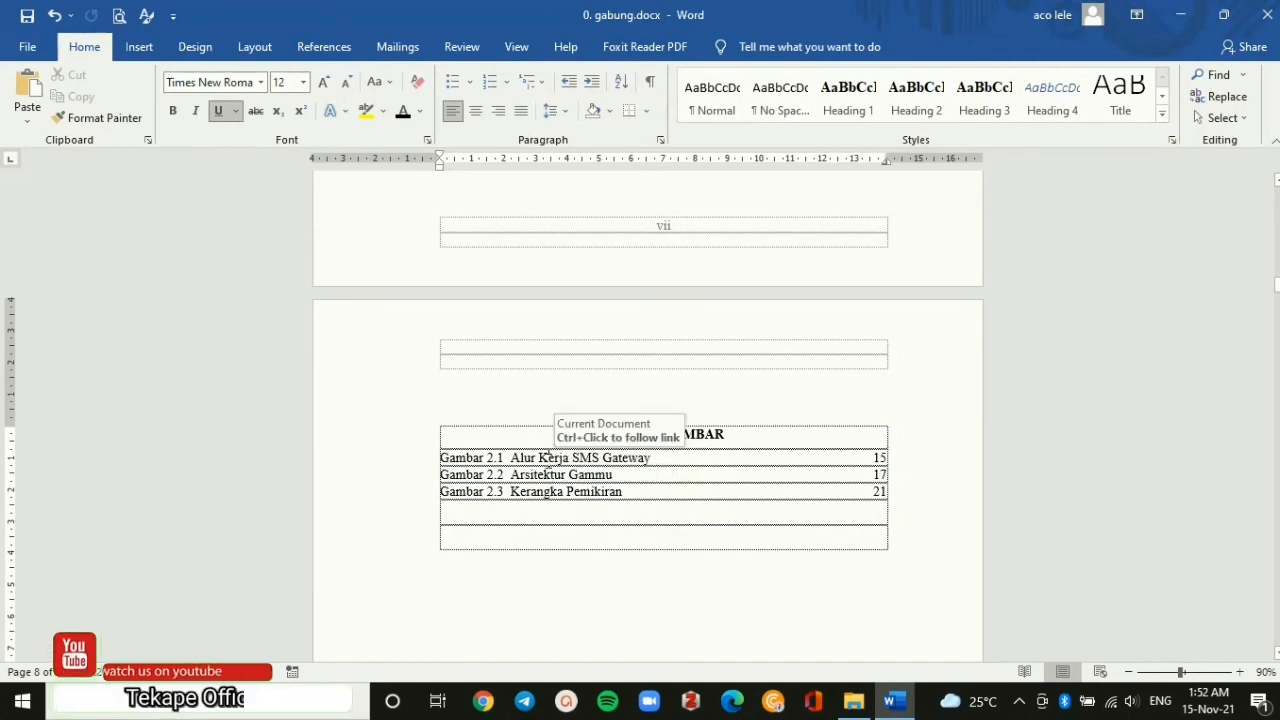
pyautogui.keyDown('ctrl'); pyautogui.click(555, 457); pyautogui.keyUp('ctrl')
pyautogui.scroll(1, 630, 349)
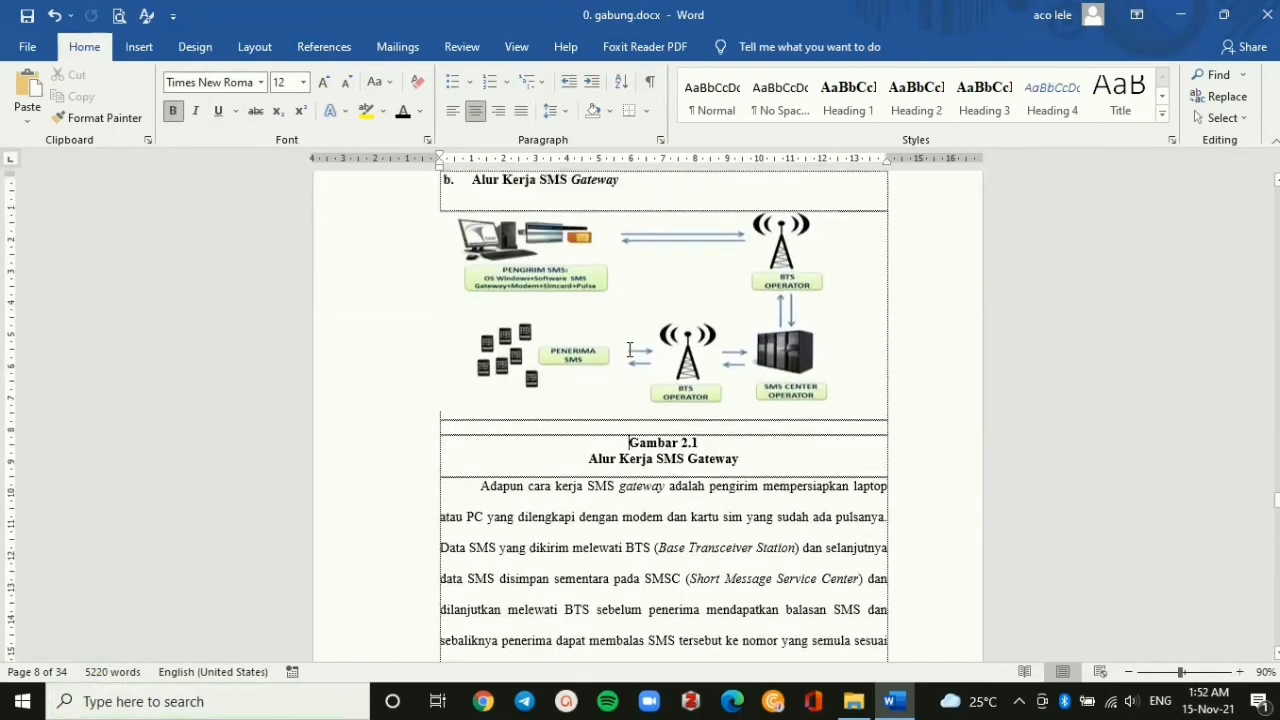